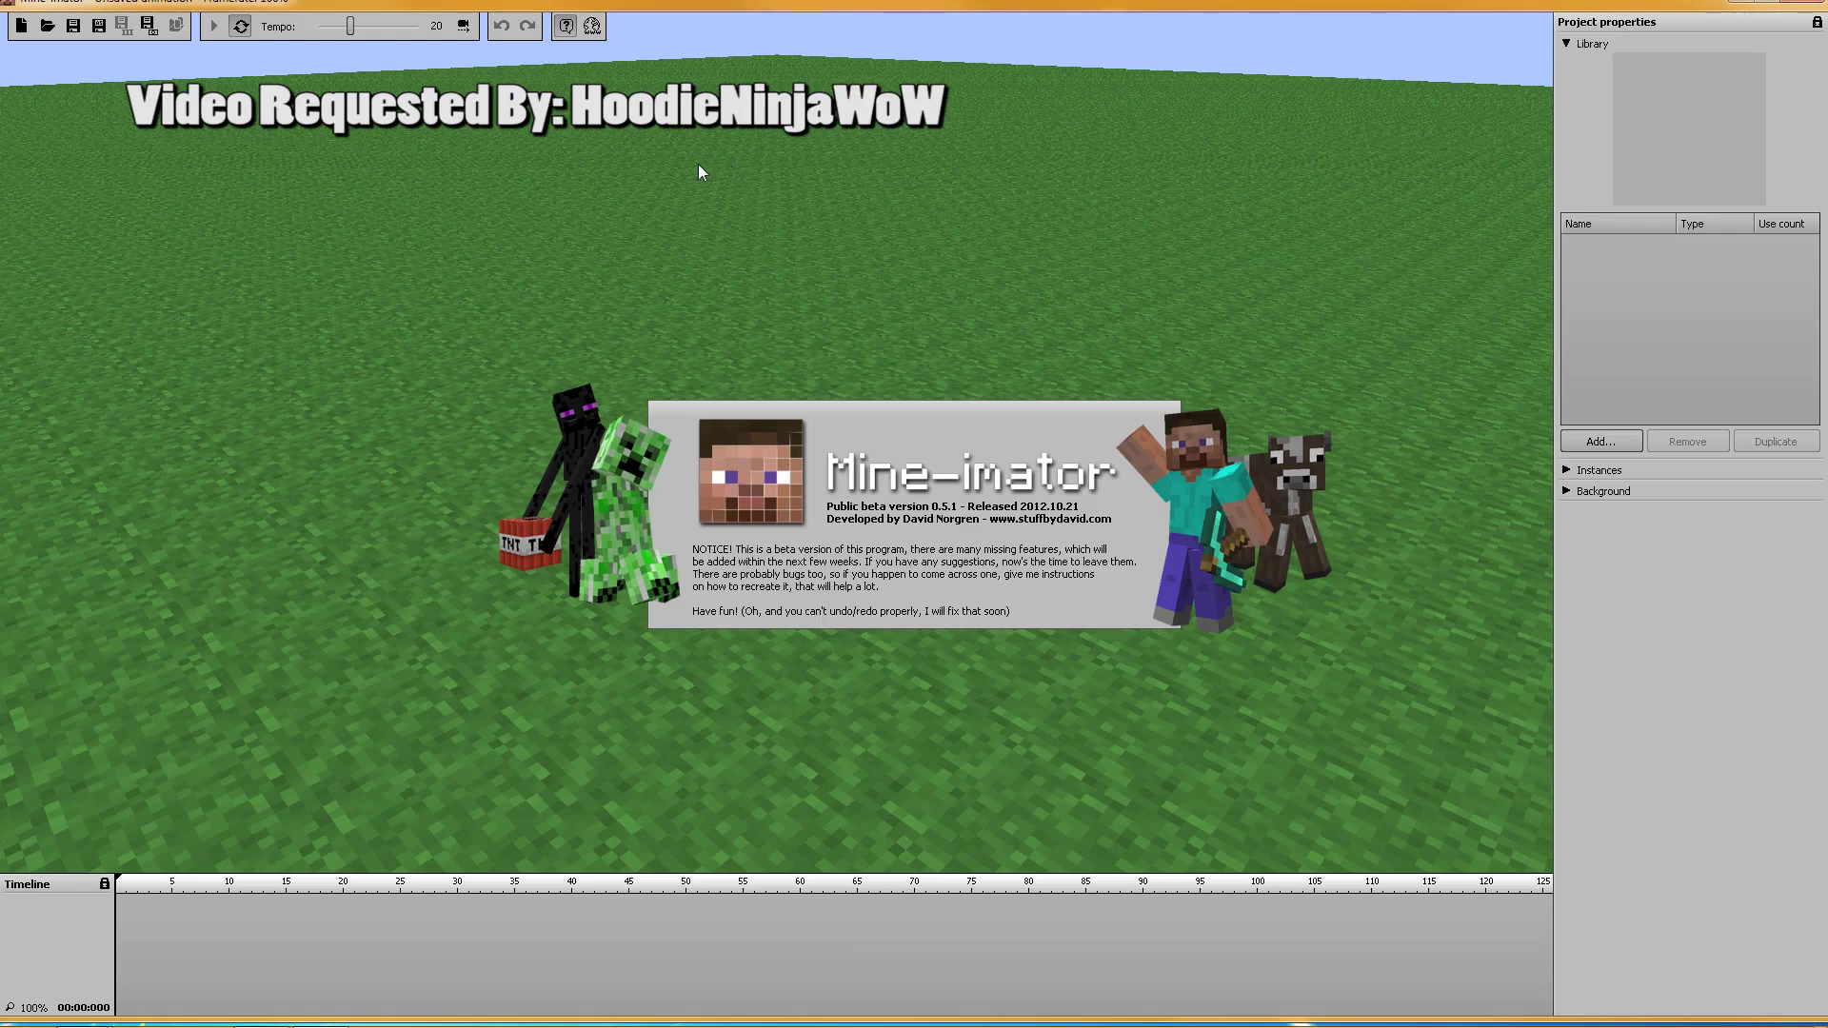
Step: Dismiss the welcome splash and add a character with the Human model and Default skin to the scene
{"action": "left_click", "coordinate": [774, 337]}
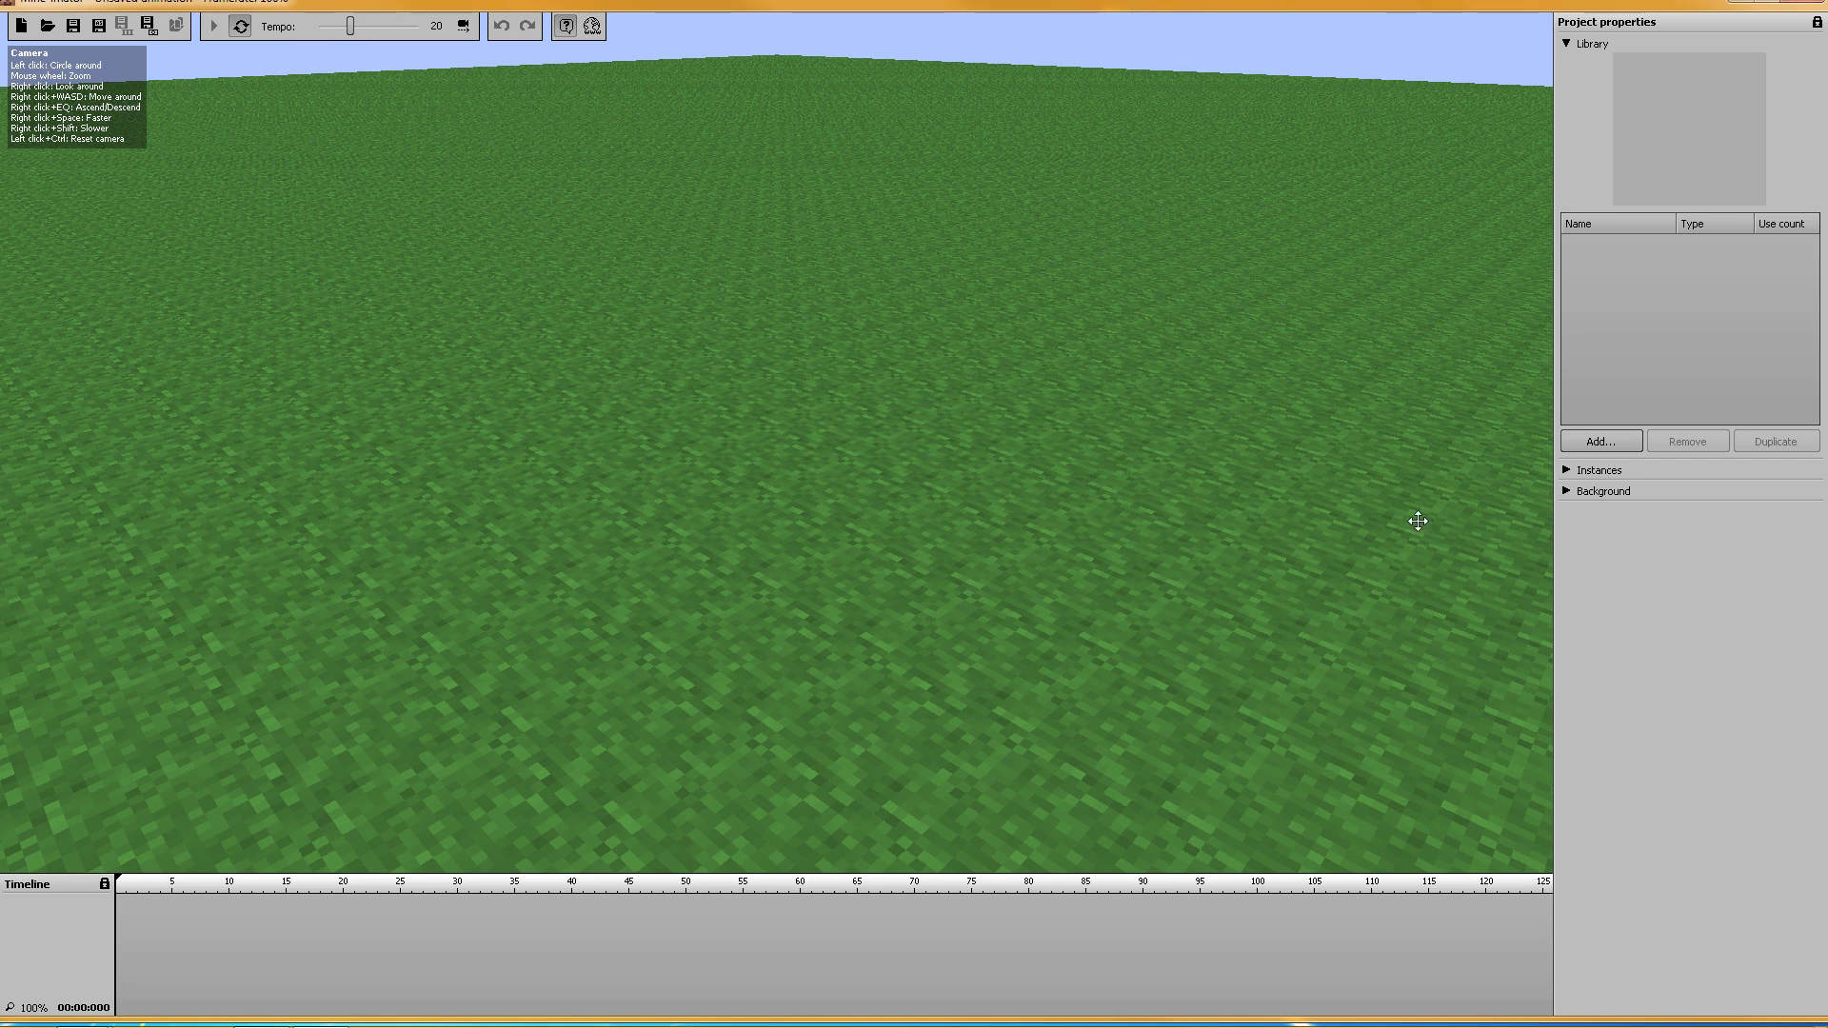
{"action": "left_click", "coordinate": [1615, 446]}
{"action": "left_click", "coordinate": [1619, 465]}
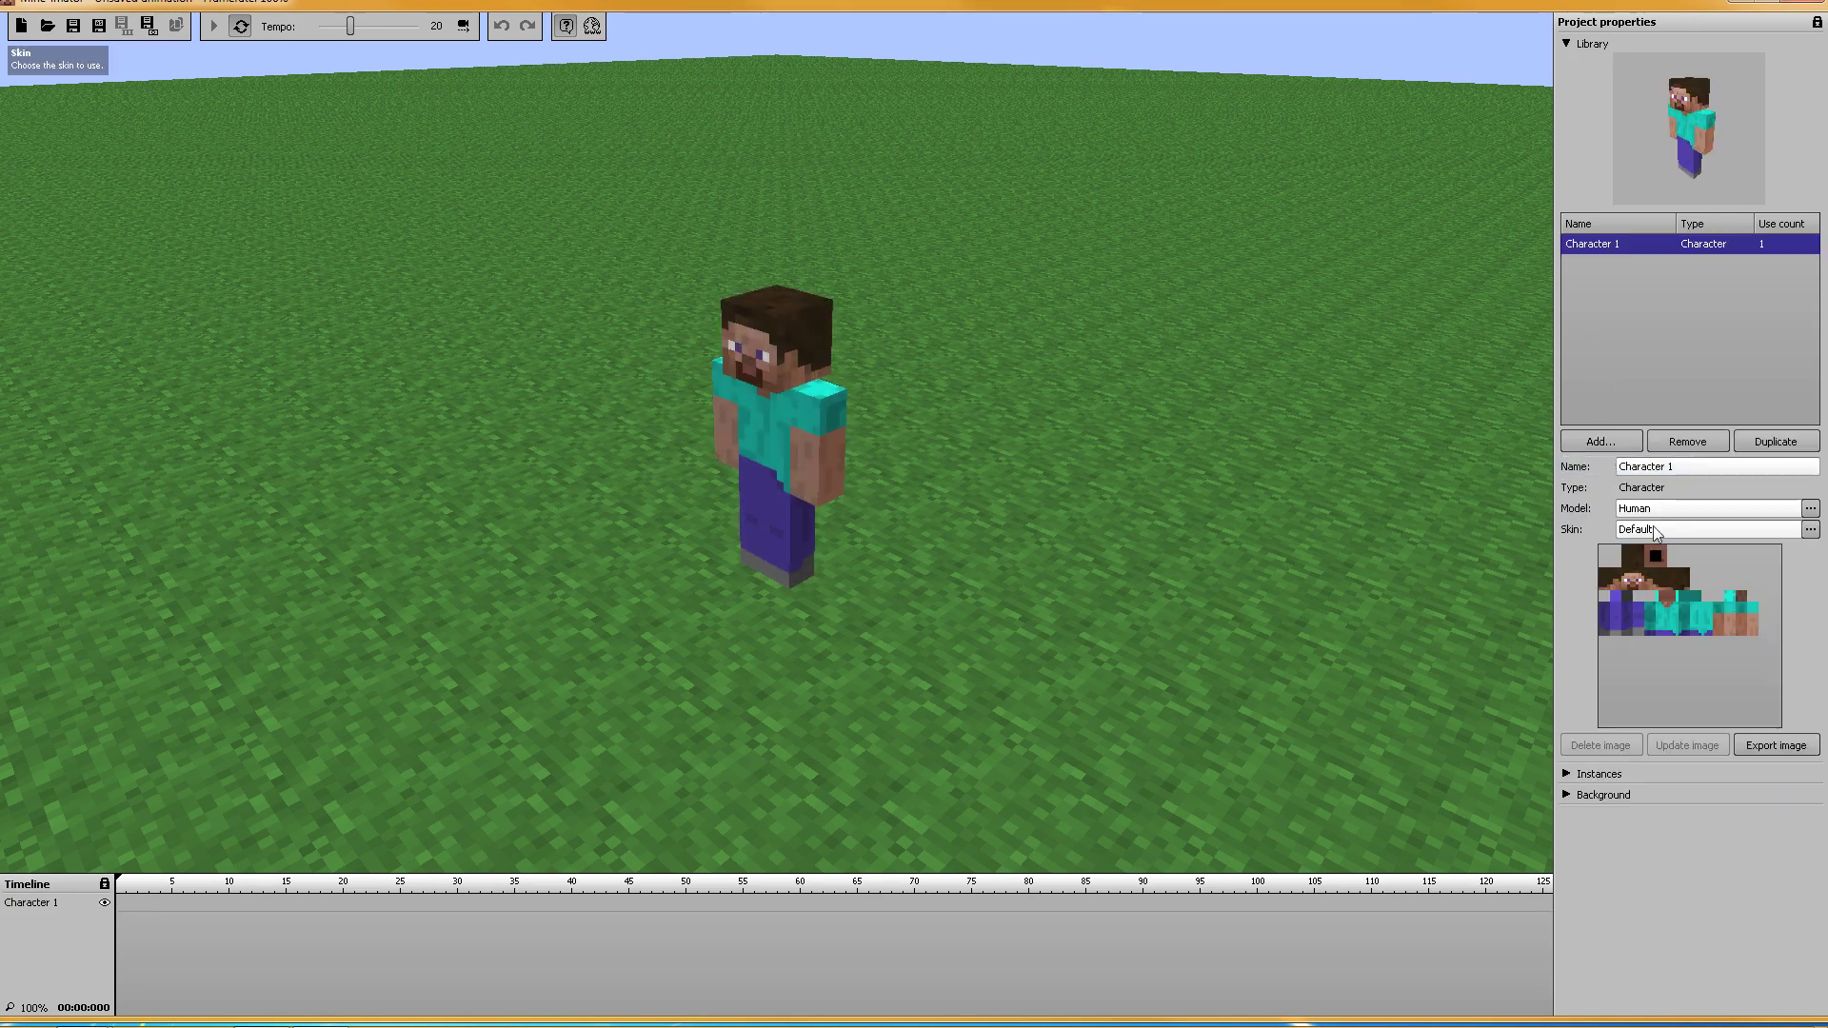
{"action": "left_click_drag", "start_coordinate": [885, 371], "coordinate": [1052, 351]}
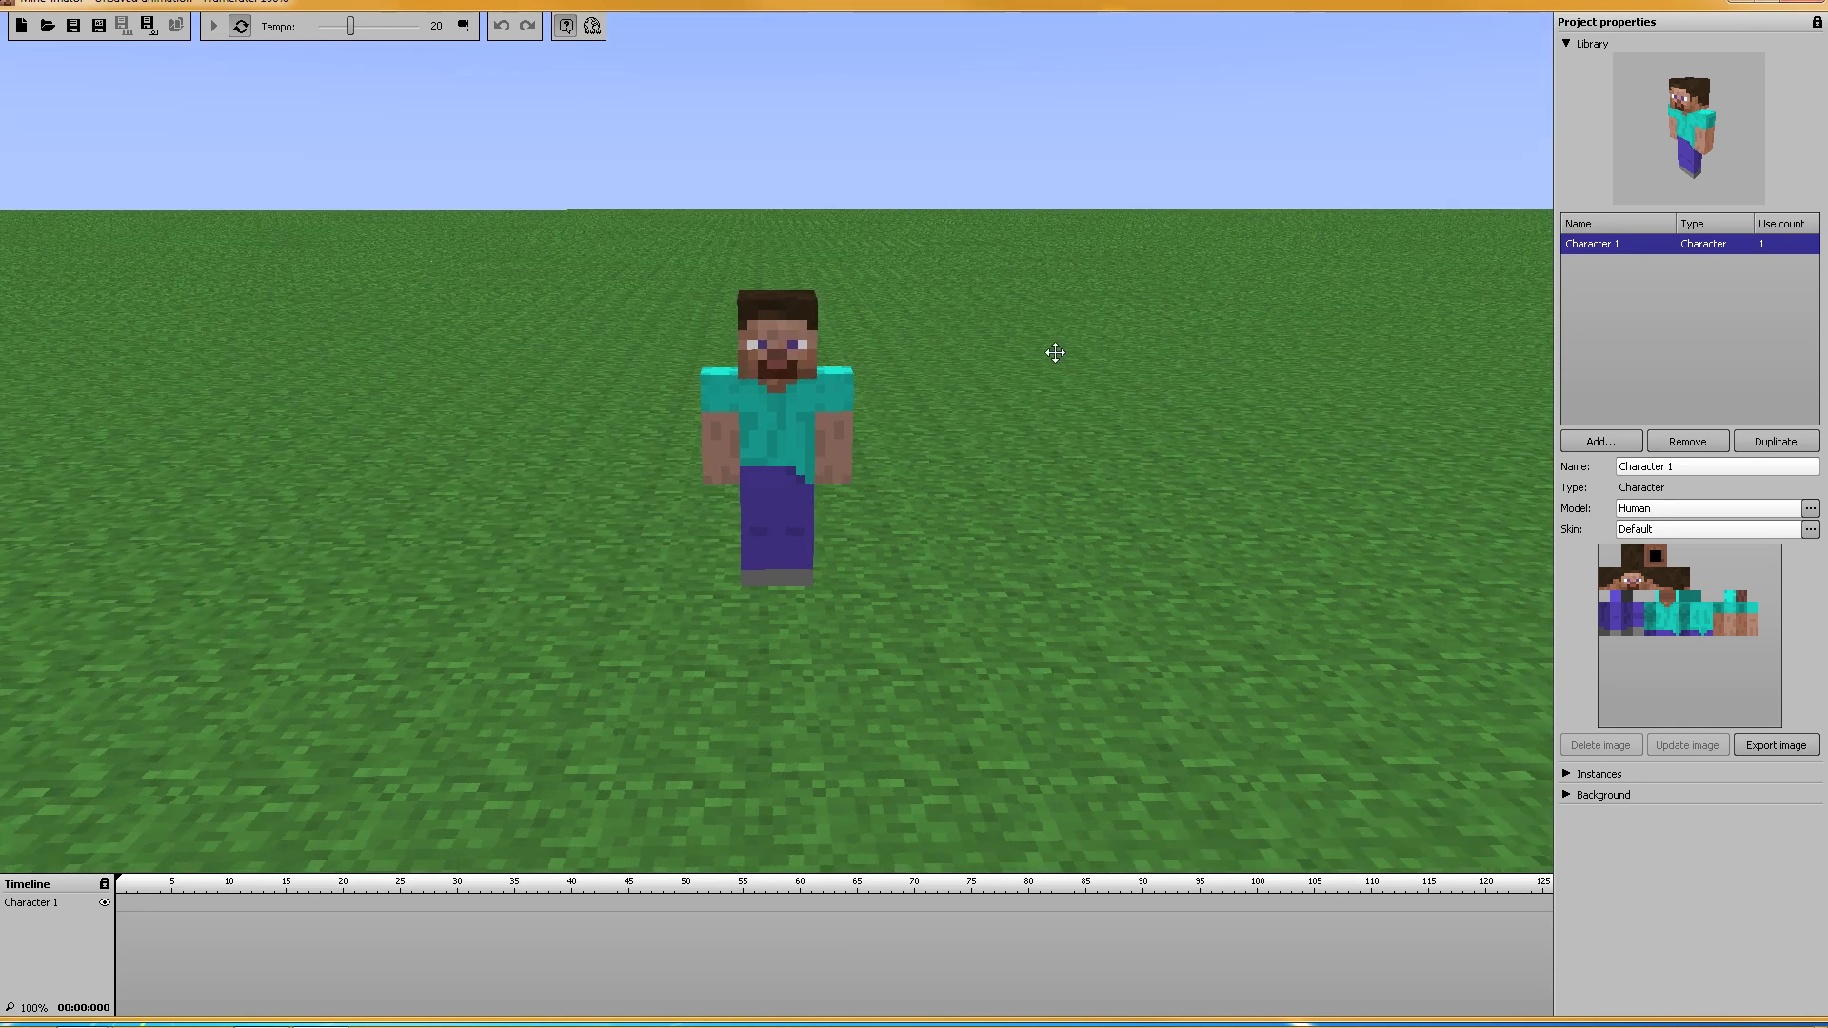
Step: Create keyframes for the character at frames 0 and 55 on the timeline
{"action": "left_click", "coordinate": [119, 909]}
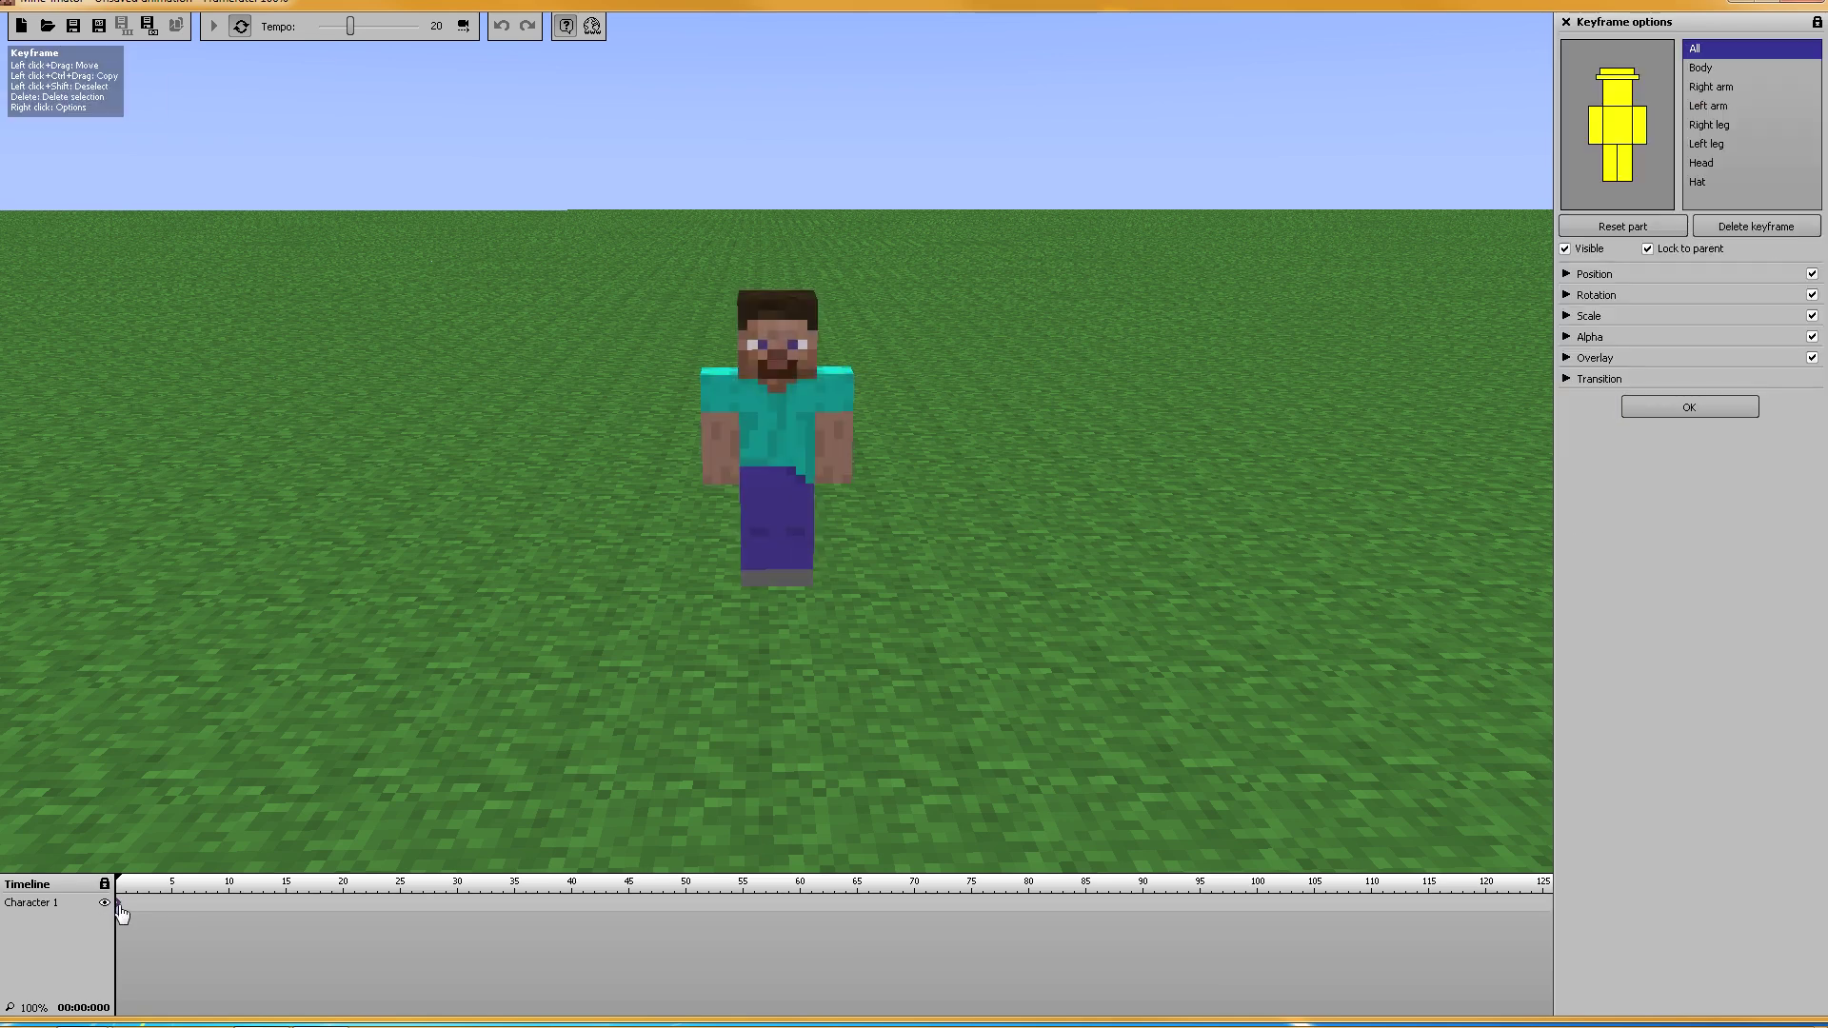
{"action": "left_click", "coordinate": [742, 901]}
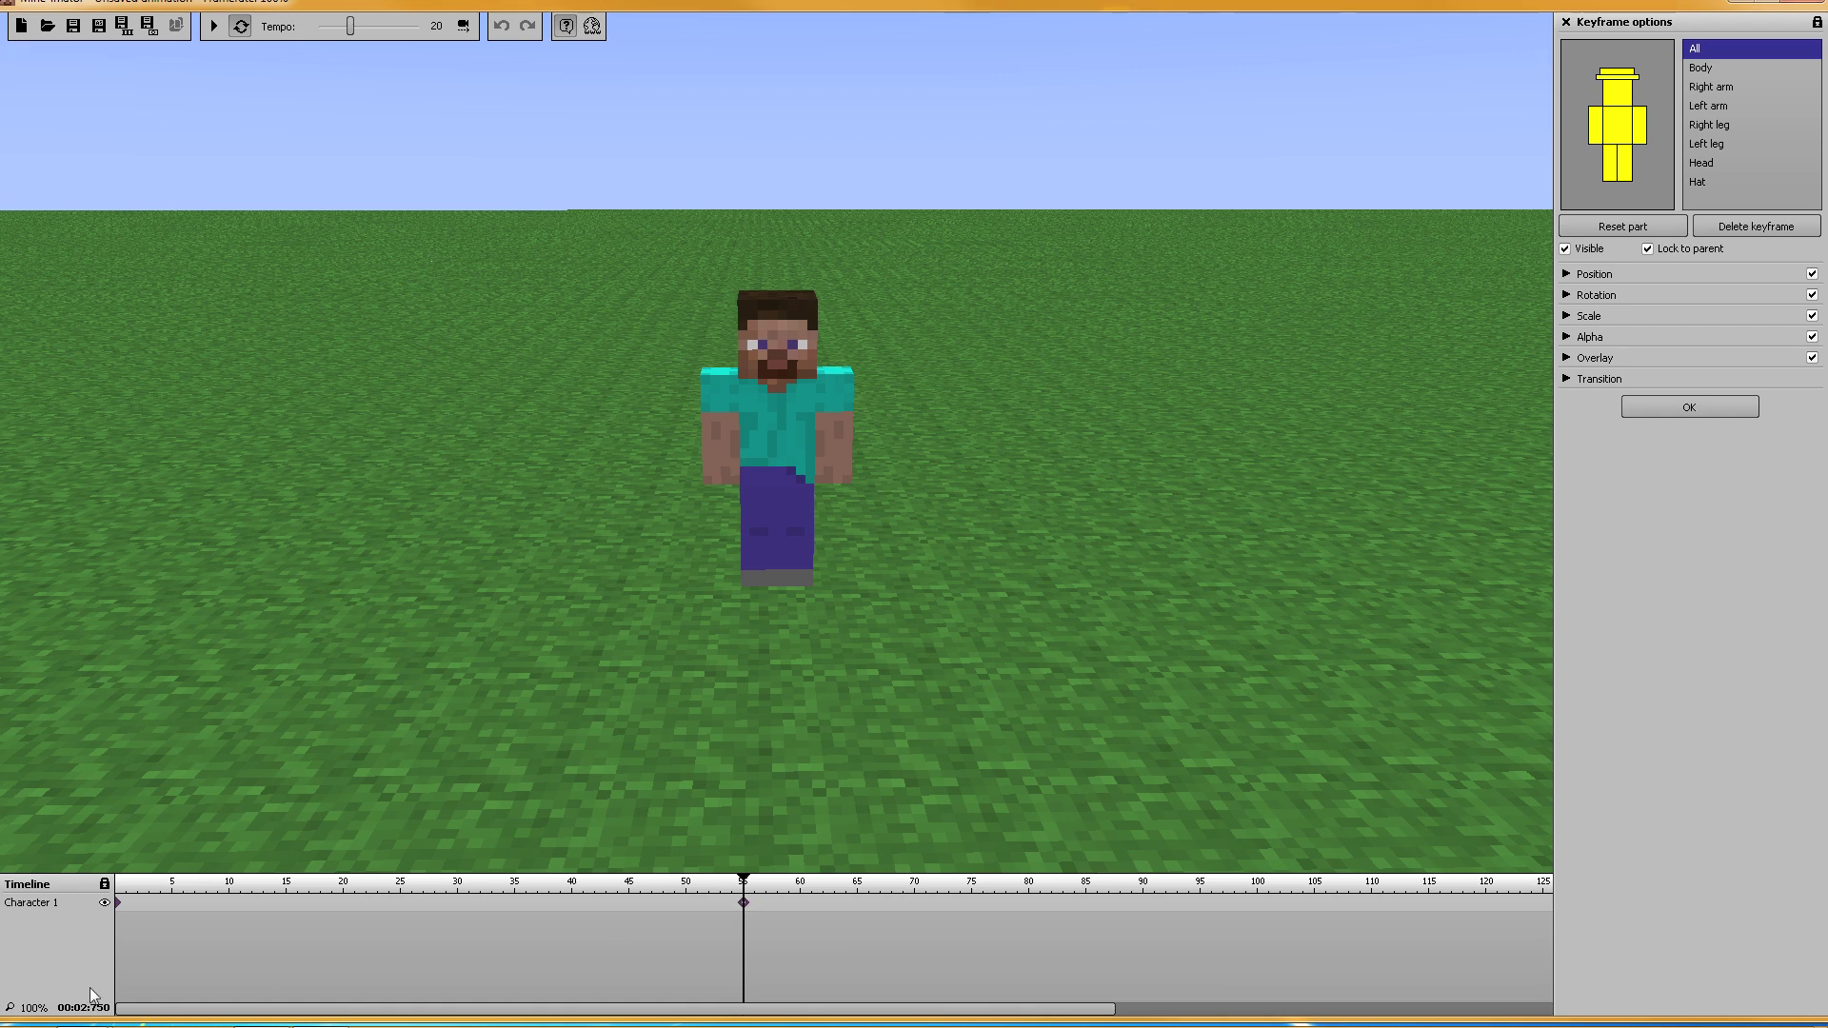
{"action": "left_click", "coordinate": [120, 904]}
{"action": "left_click", "coordinate": [743, 903]}
{"action": "mouse_move", "coordinate": [93, 1004]}
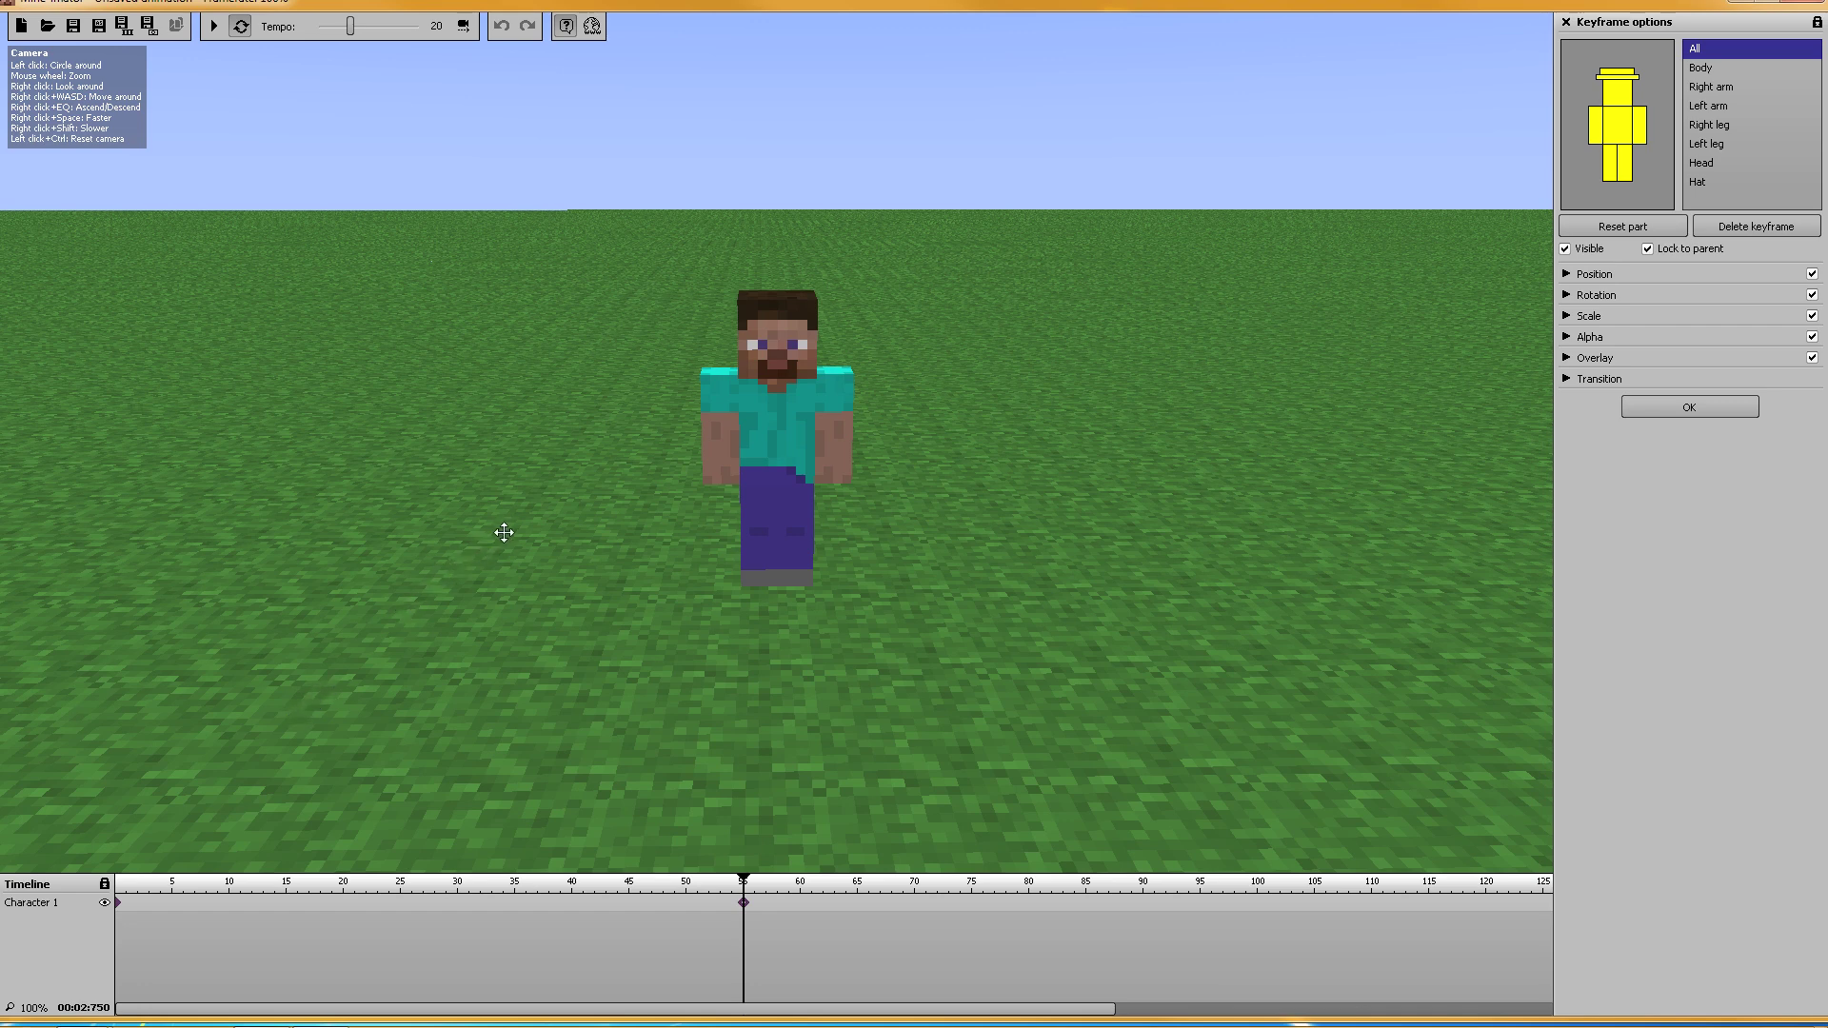
{"action": "left_click_drag", "start_coordinate": [612, 461], "coordinate": [755, 460]}
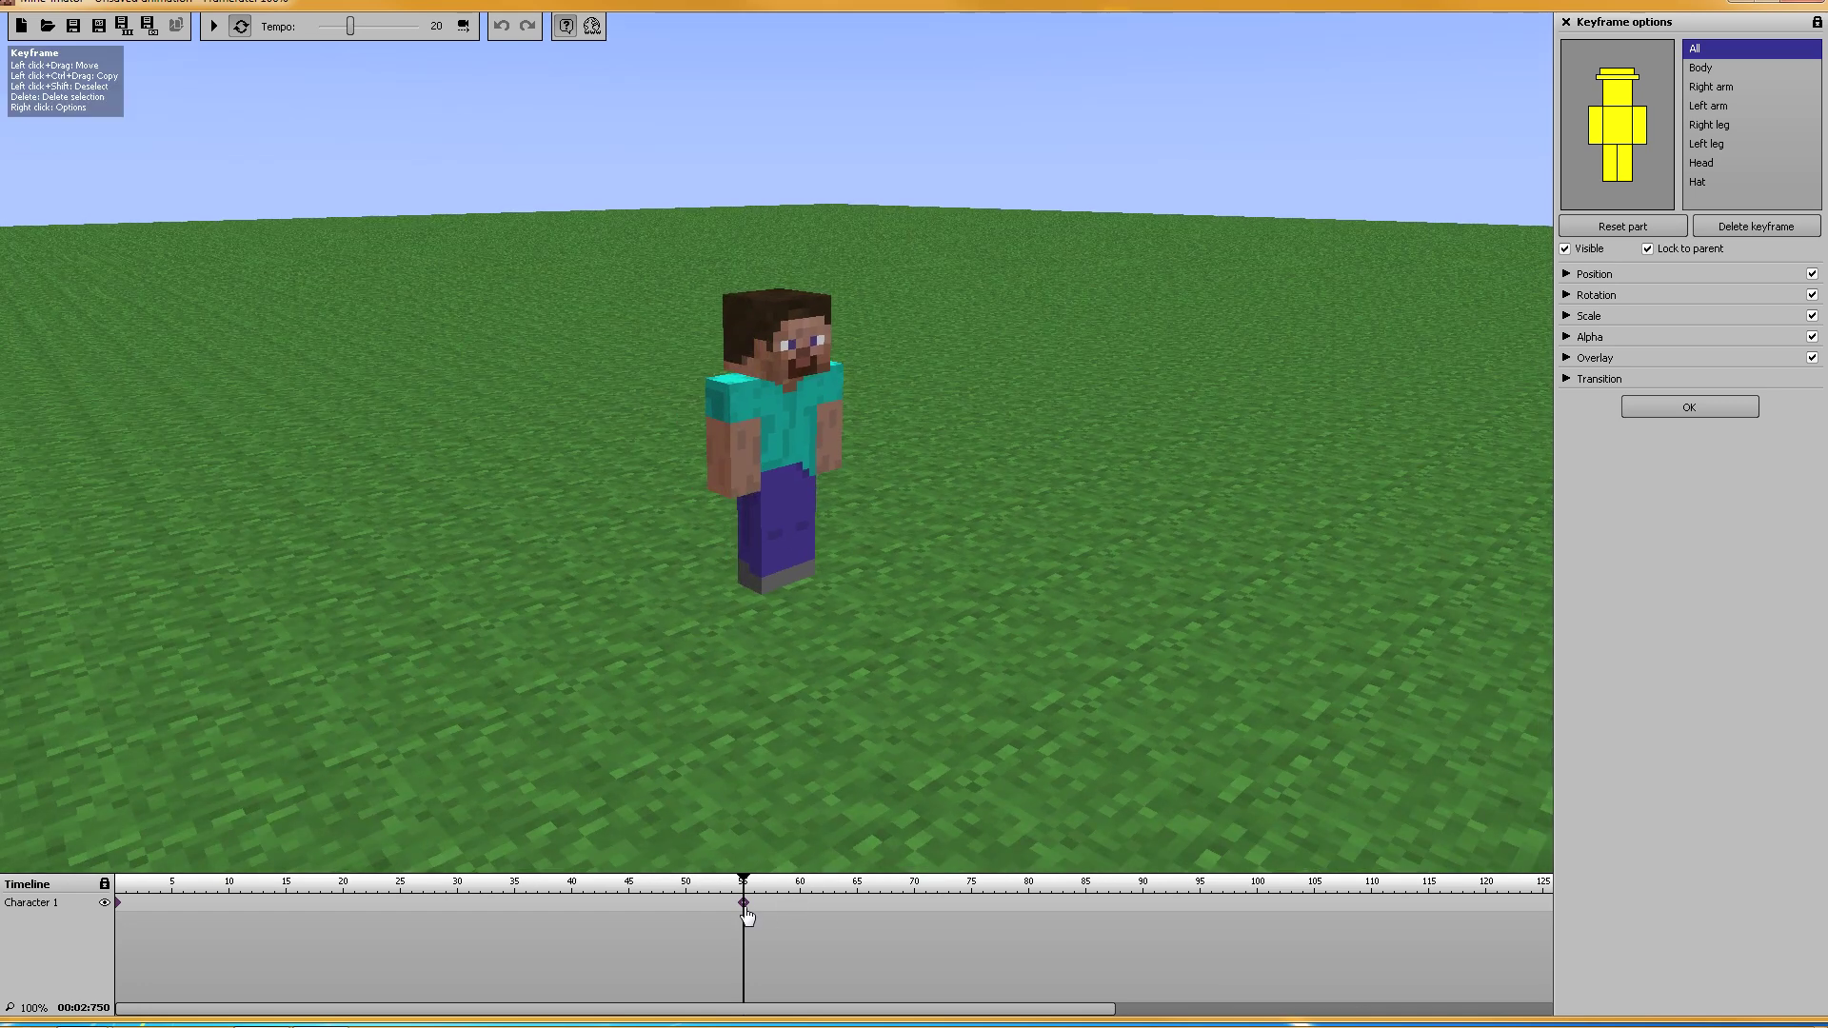
Step: At the frame 55 keyframe, move the character to the camera's focus point and lower it along the Z axis onto the grass
{"action": "left_click_drag", "start_coordinate": [898, 723], "coordinate": [1380, 712]}
{"action": "right_click_drag", "start_coordinate": [1255, 643], "coordinate": [1294, 585]}
{"action": "key", "text": "w"}
{"action": "right_click_drag", "start_coordinate": [1323, 238], "coordinate": [1334, 235]}
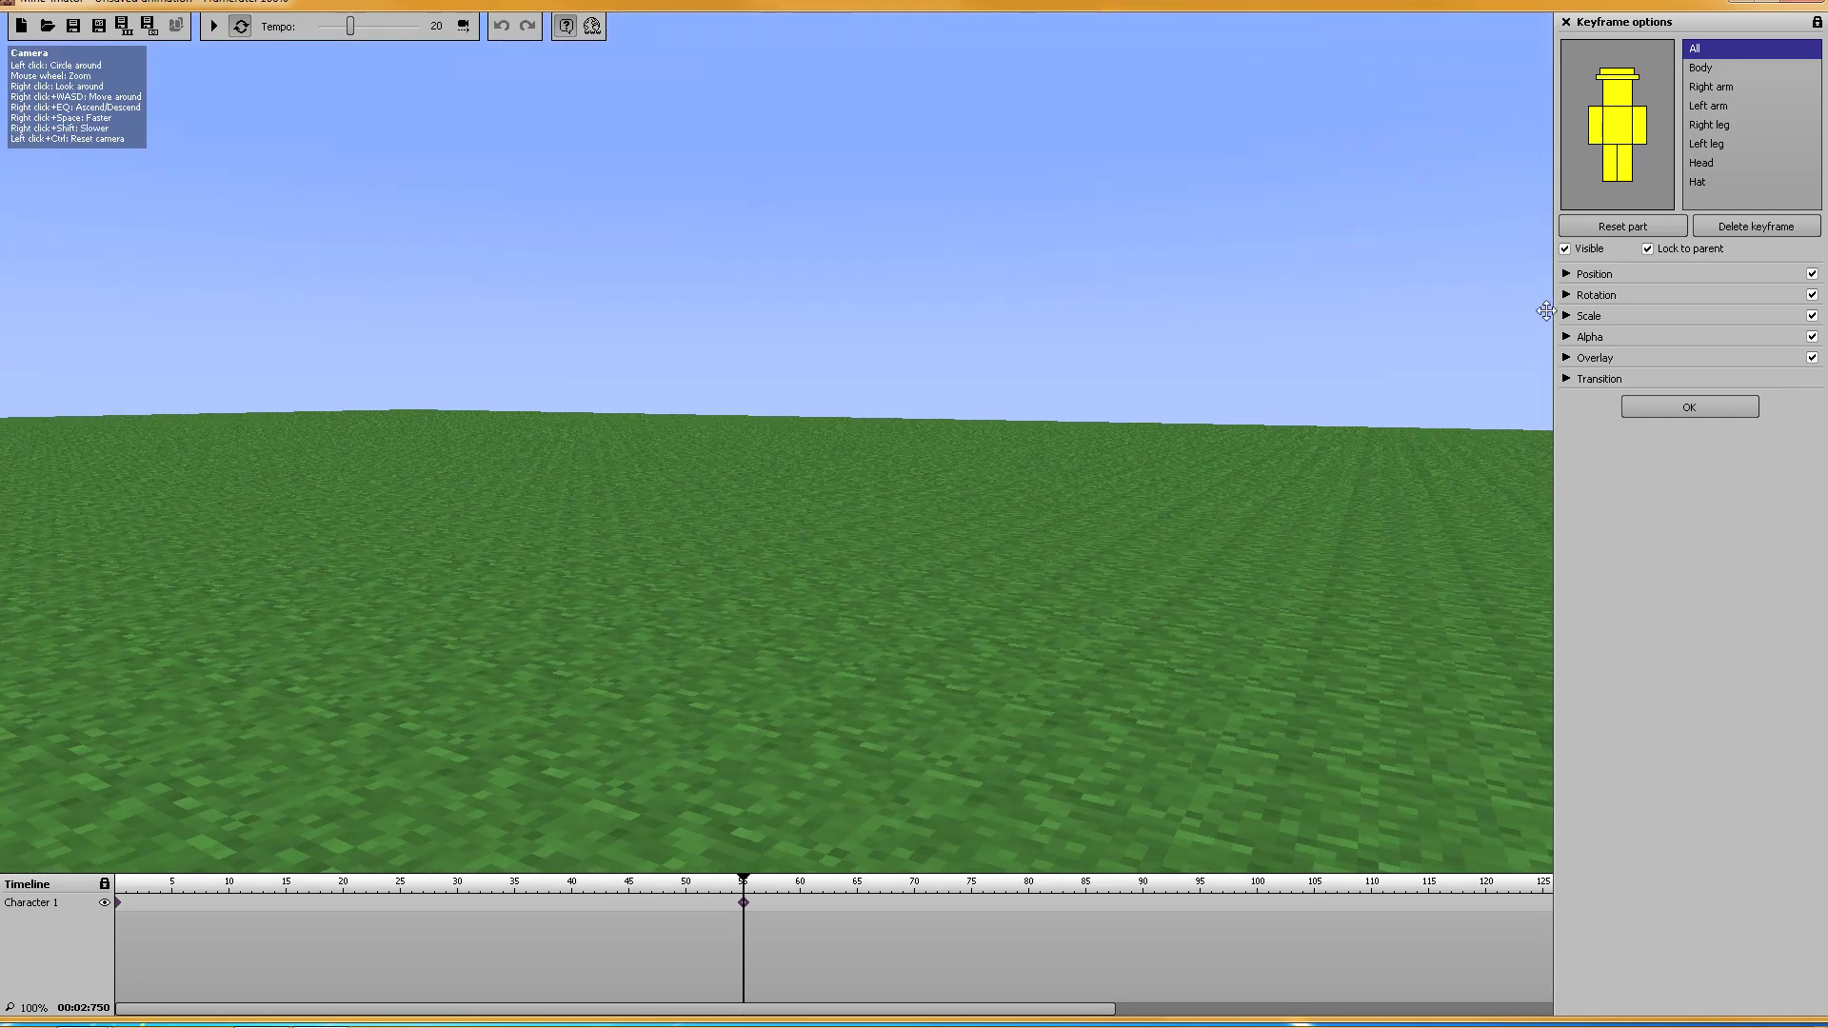
{"action": "left_click", "coordinate": [1566, 273]}
{"action": "left_click", "coordinate": [1778, 519]}
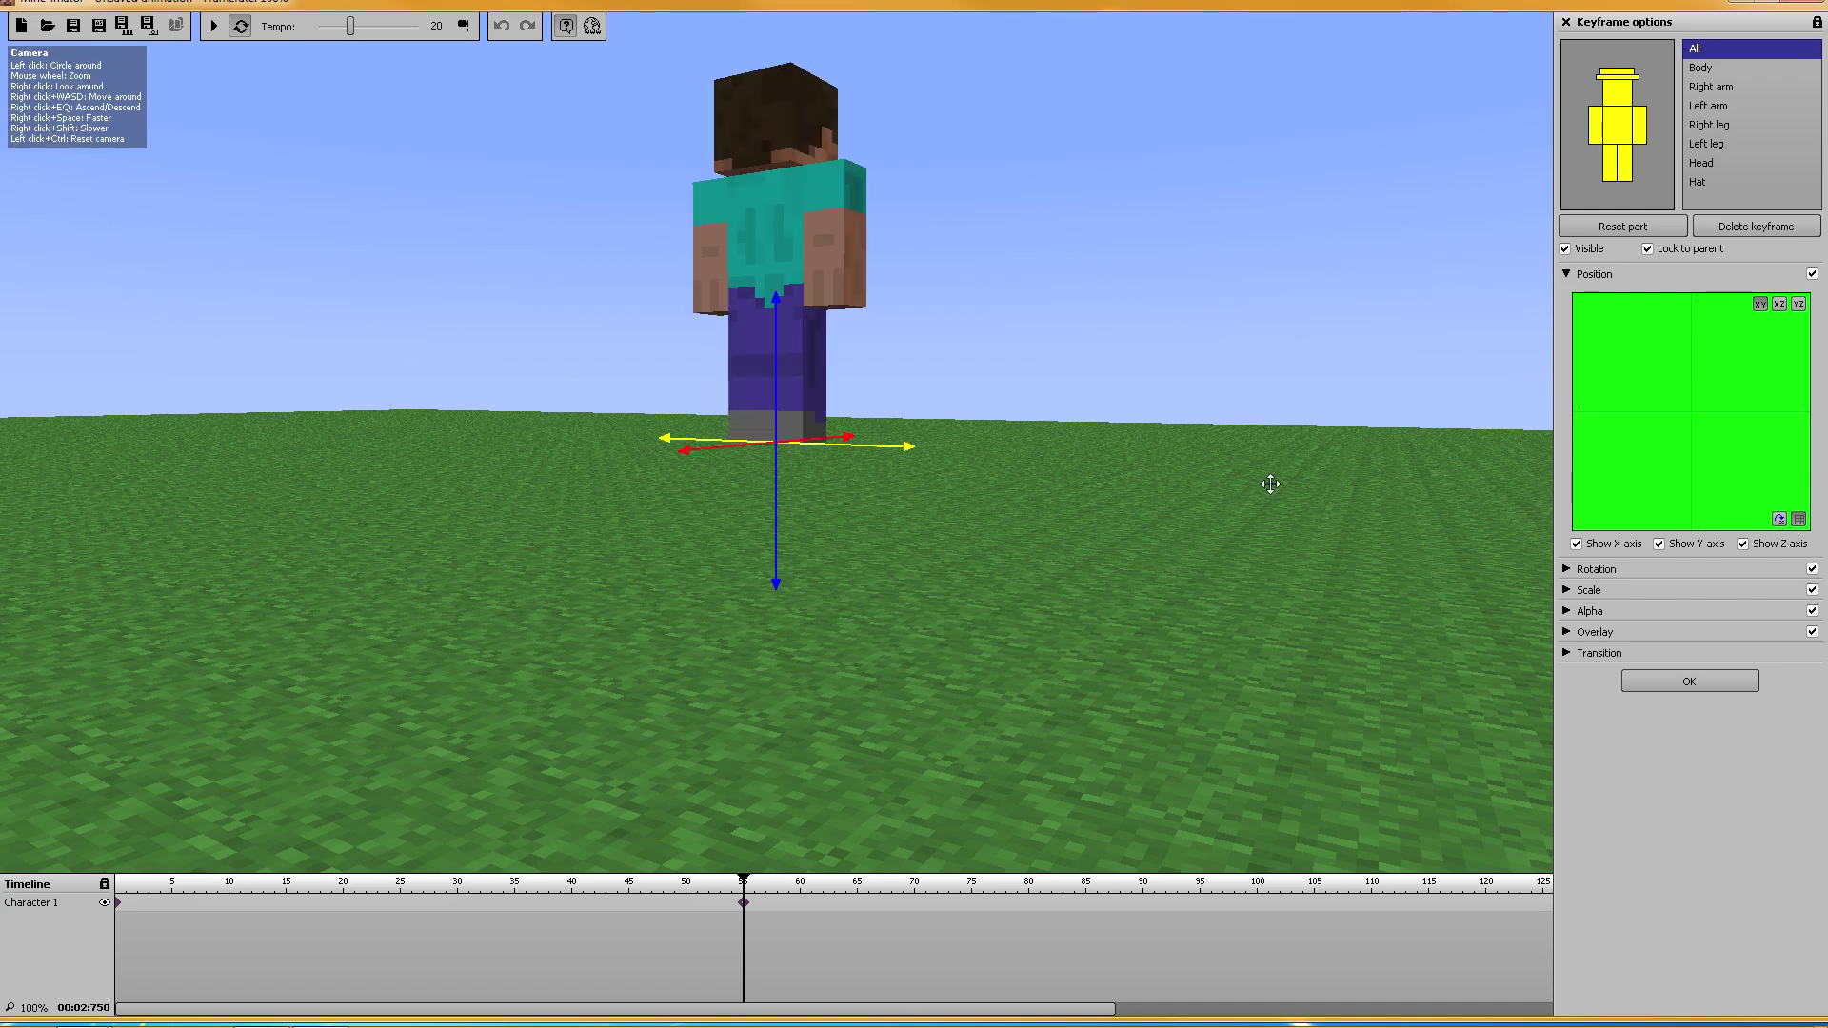
{"action": "left_click_drag", "start_coordinate": [776, 482], "coordinate": [782, 904]}
{"action": "middle_click_drag", "start_coordinate": [1052, 681], "coordinate": [269, 729]}
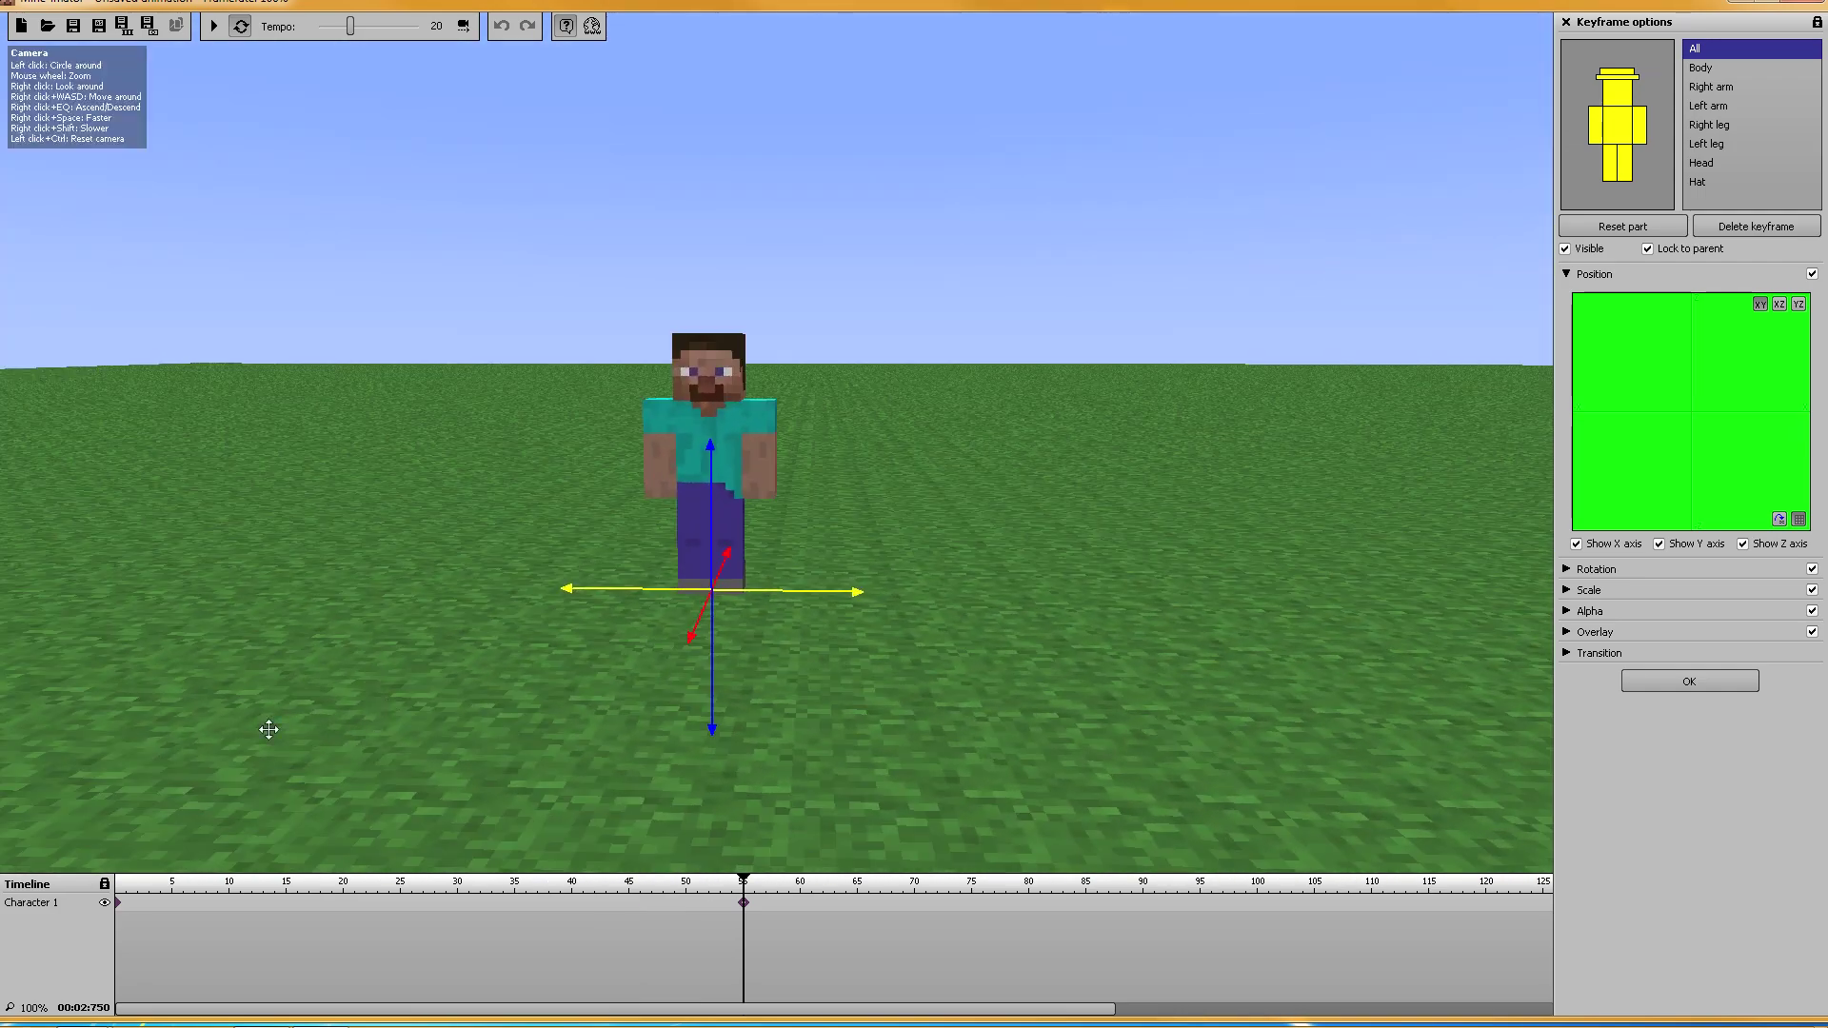
Step: Compare the character's two keyframed positions and create a walking animation from the frame 0 keyframe to the next keyframe
{"action": "left_click", "coordinate": [114, 901]}
{"action": "middle_click_drag", "start_coordinate": [705, 643], "coordinate": [814, 638]}
{"action": "left_click", "coordinate": [748, 905]}
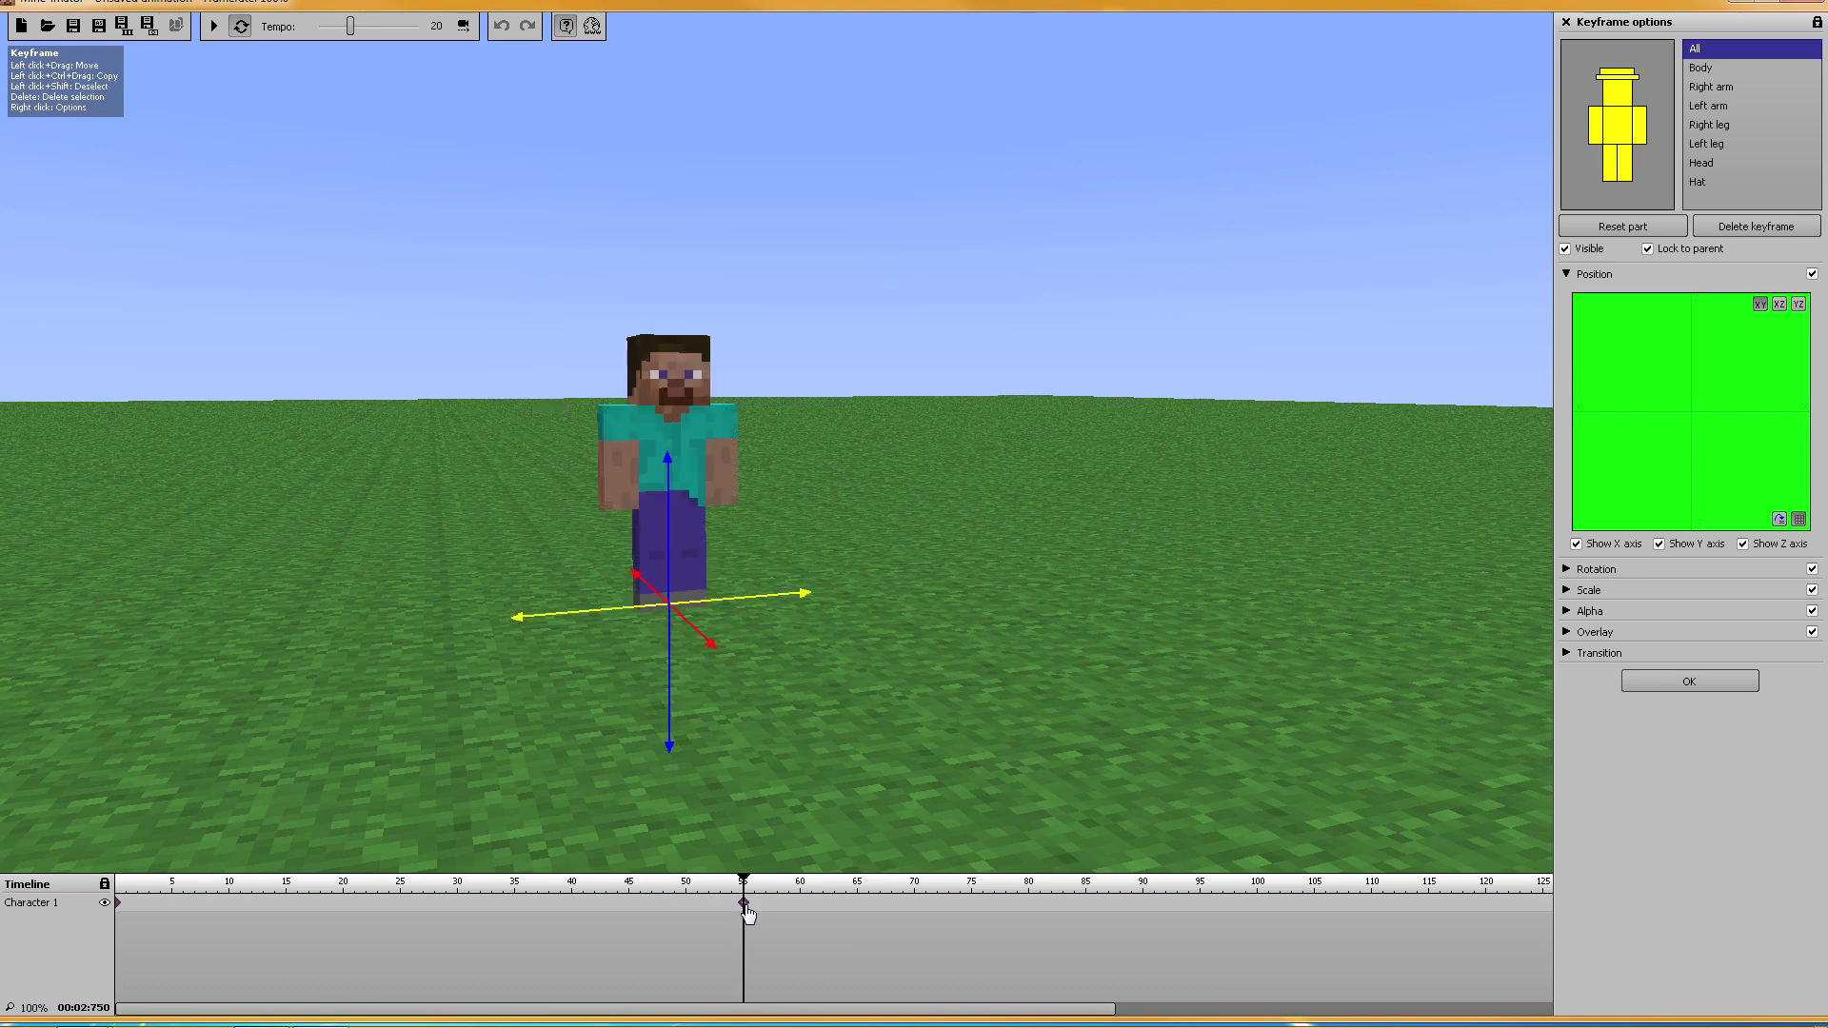
{"action": "left_click", "coordinate": [117, 903]}
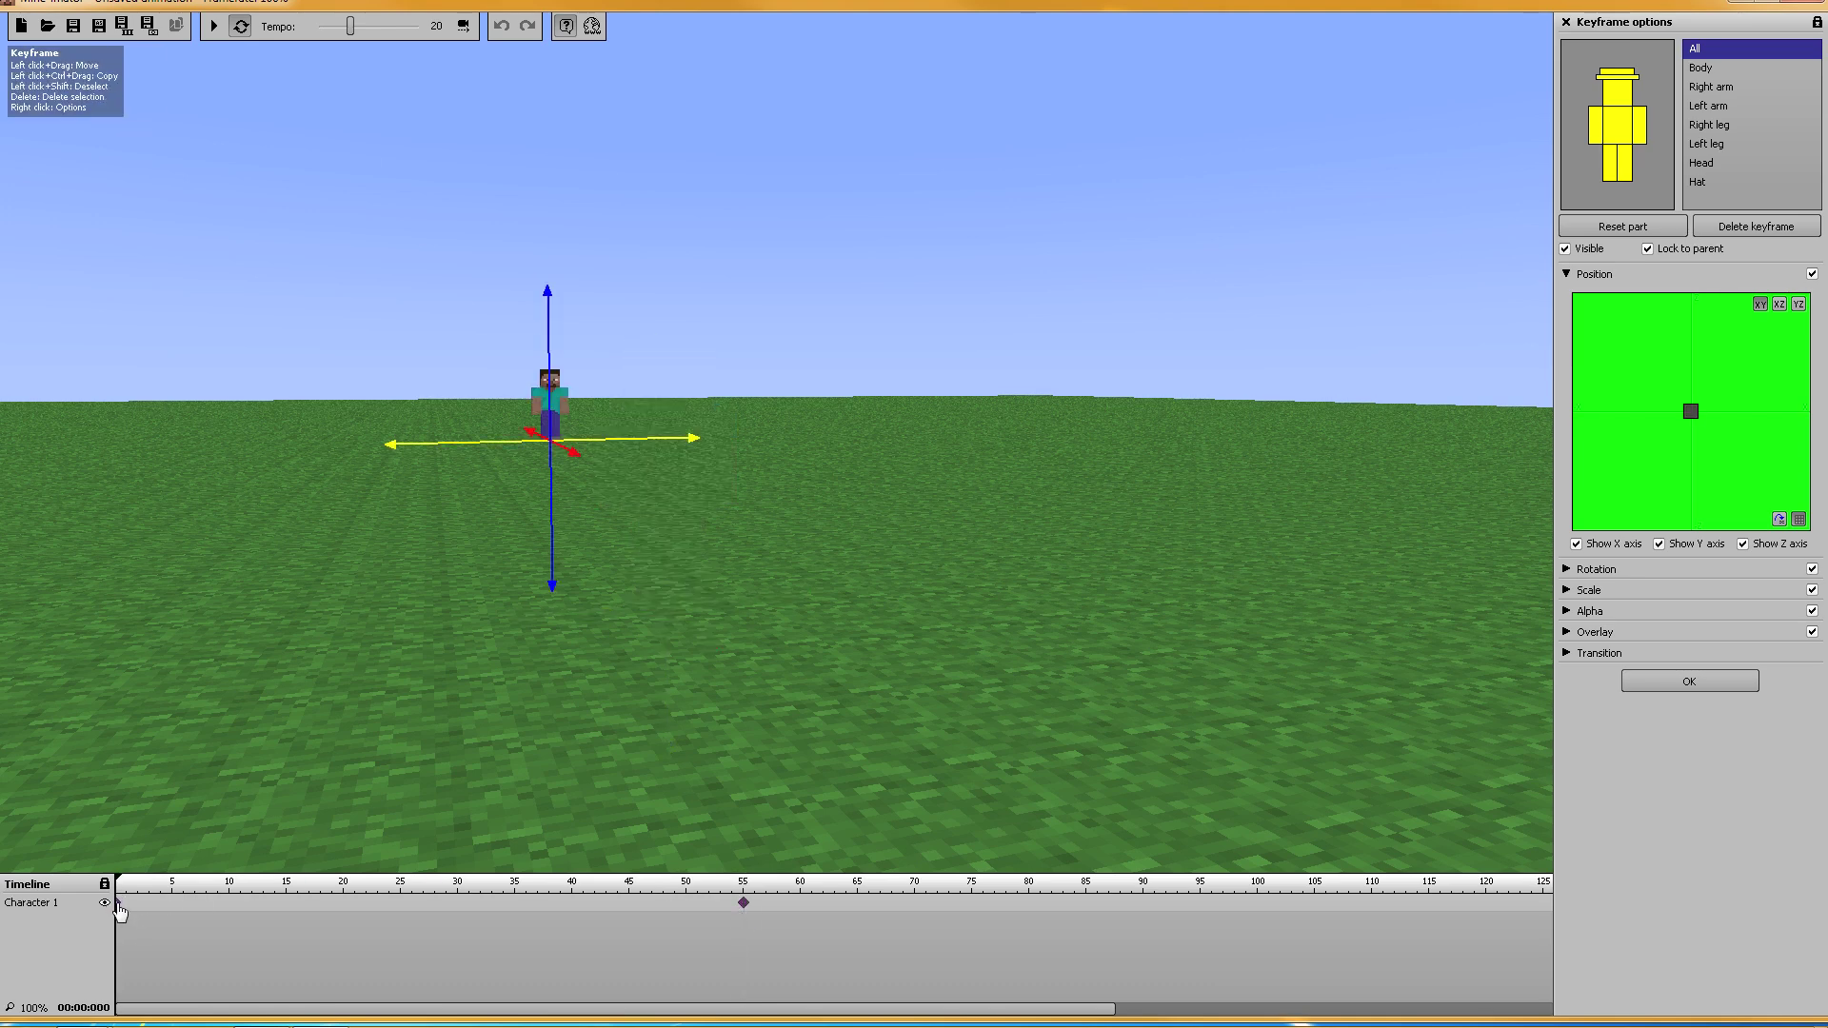
{"action": "right_click", "coordinate": [119, 909]}
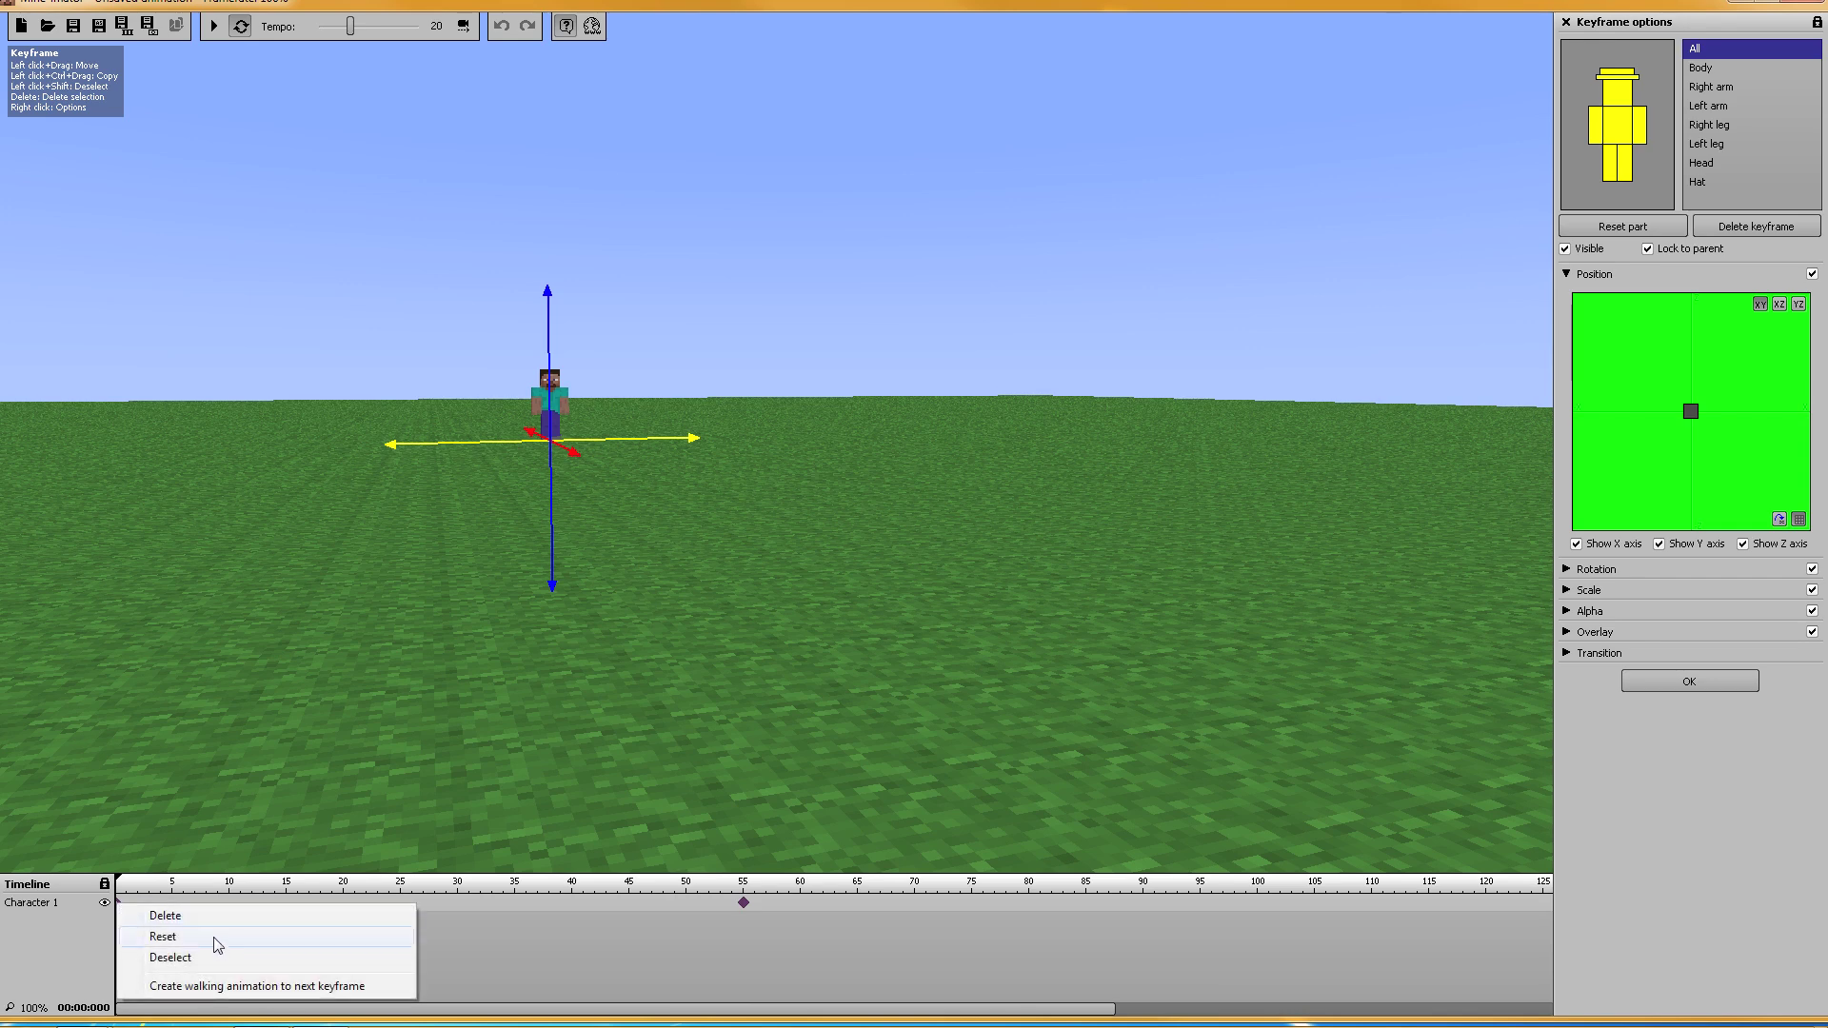
{"action": "left_click", "coordinate": [231, 986]}
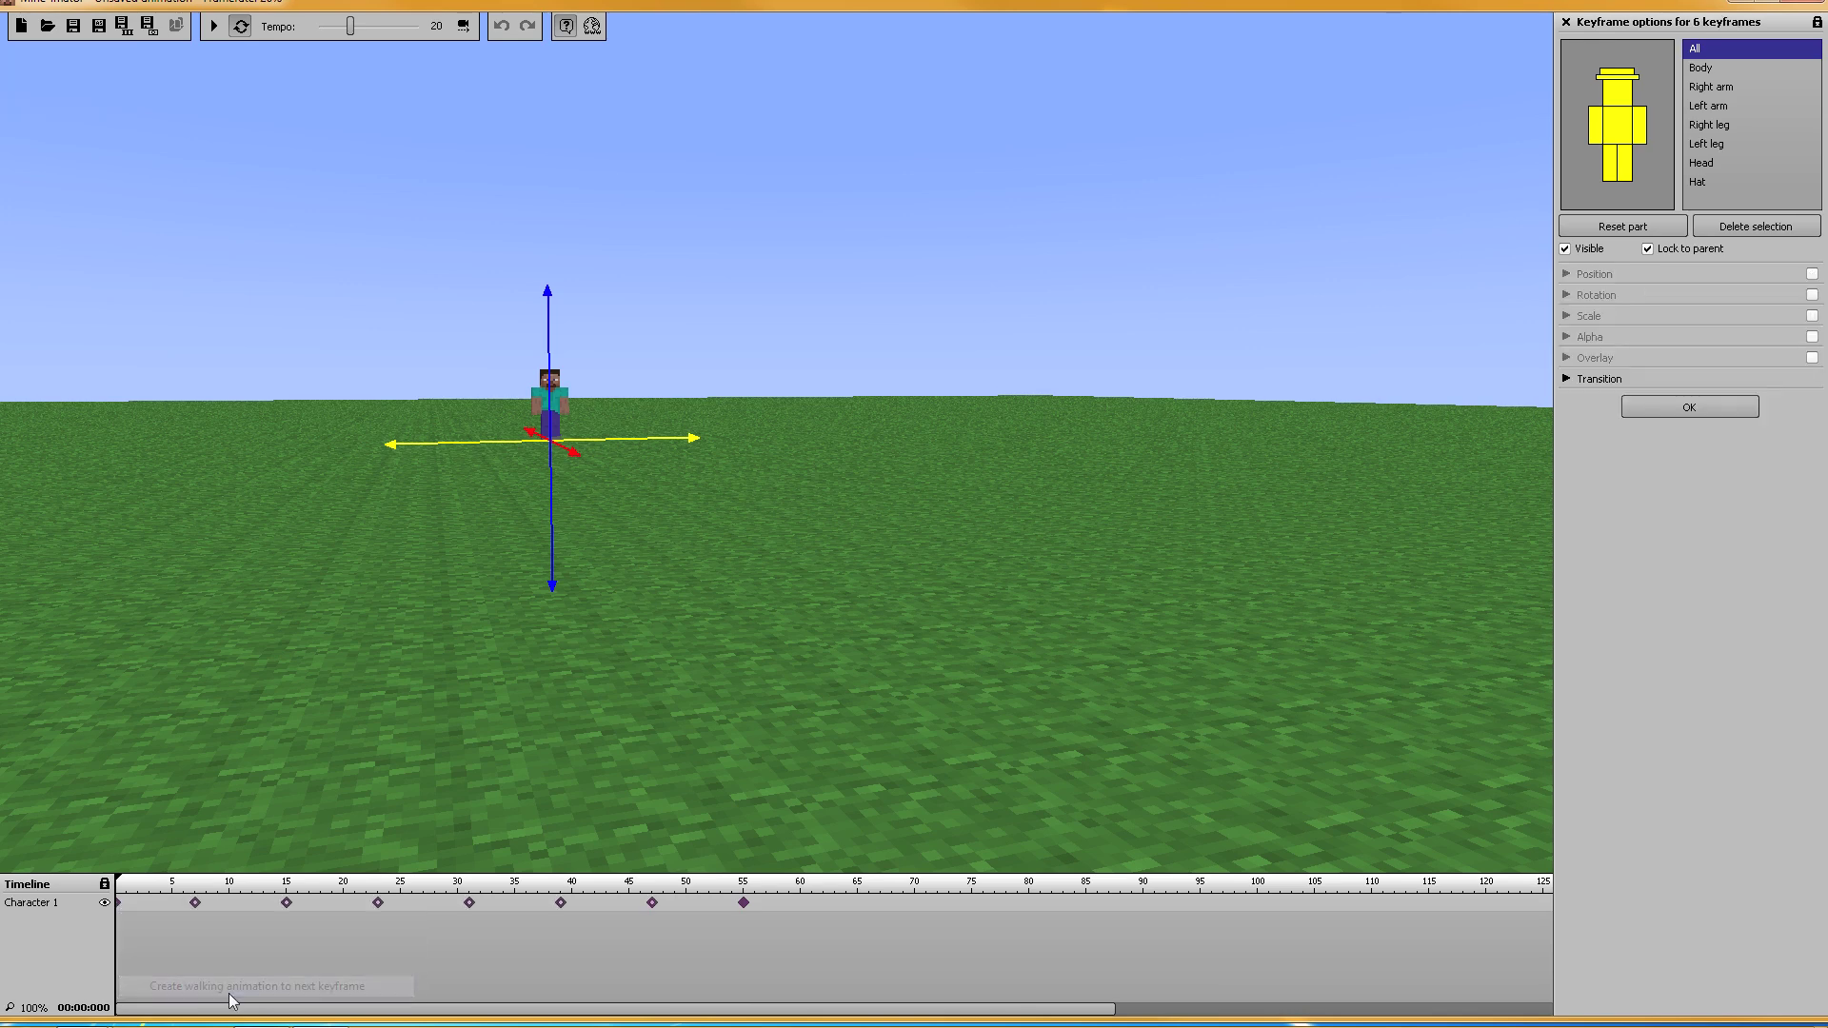
Step: Inspect the generated walking keyframes, play the animation from frame 0 and pause it
{"action": "left_click", "coordinate": [195, 916]}
{"action": "left_click", "coordinate": [288, 907]}
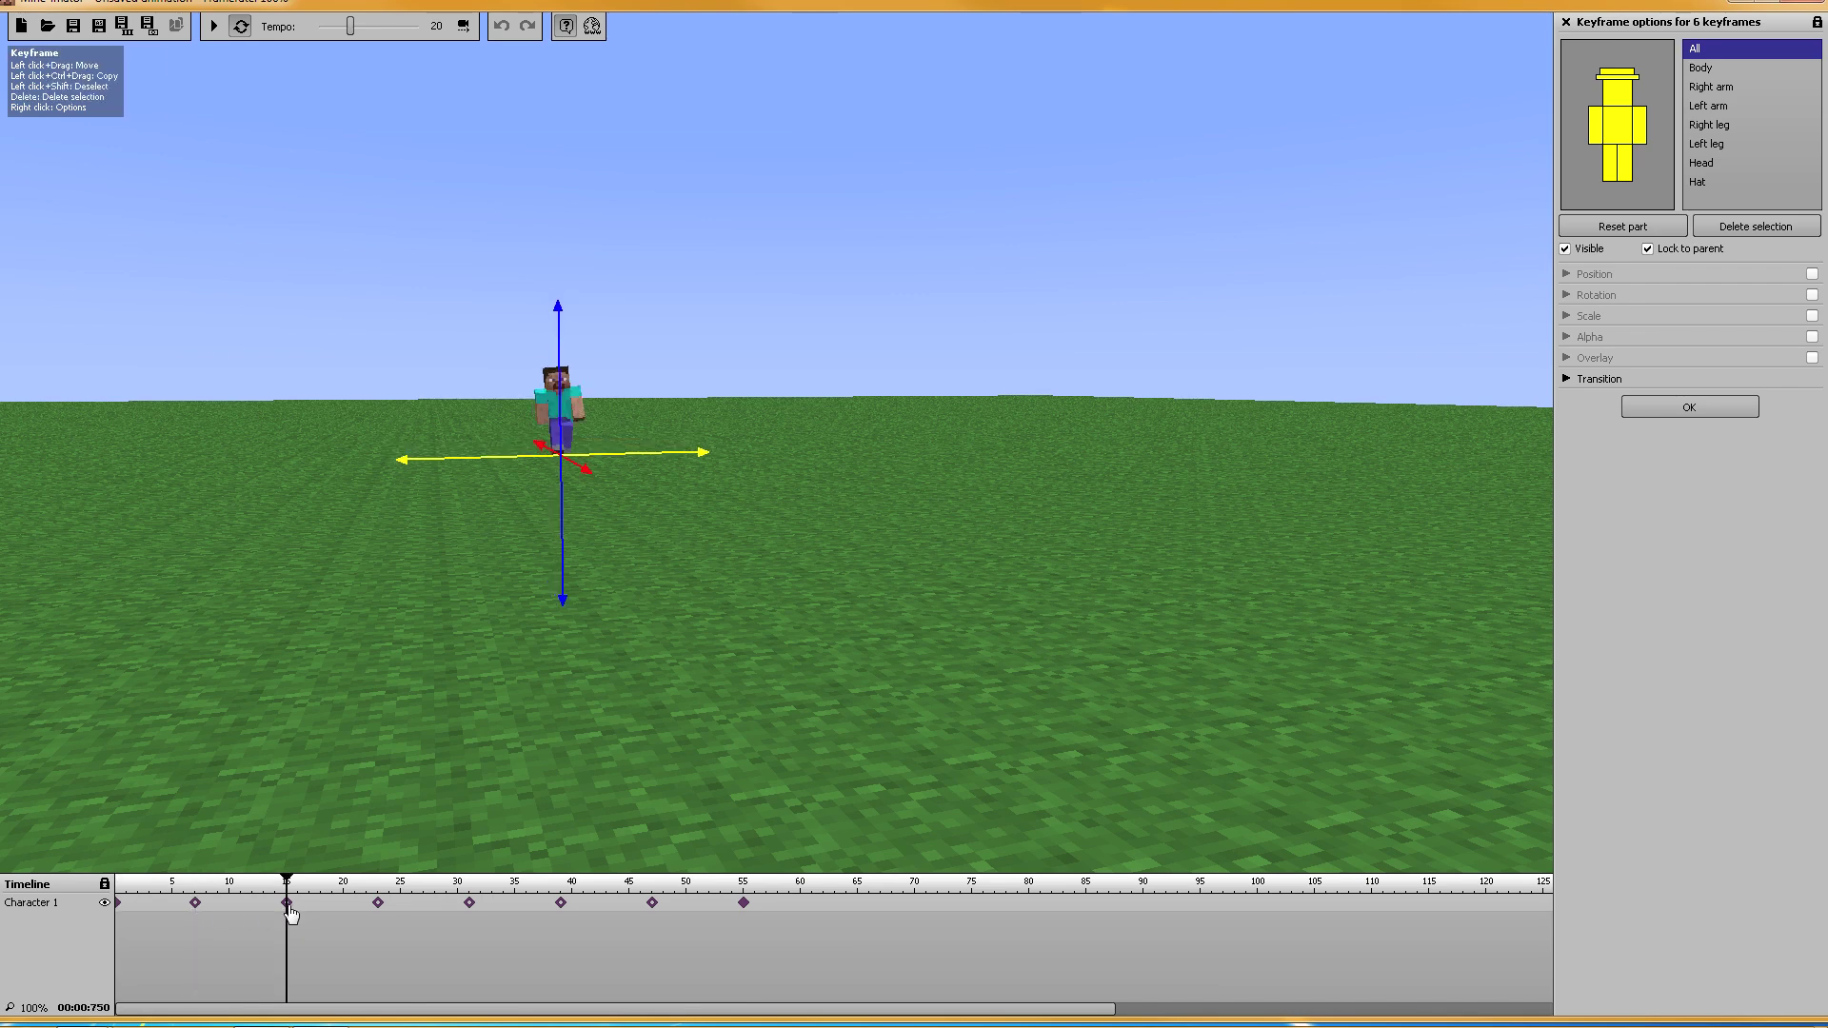
{"action": "left_click", "coordinate": [117, 905]}
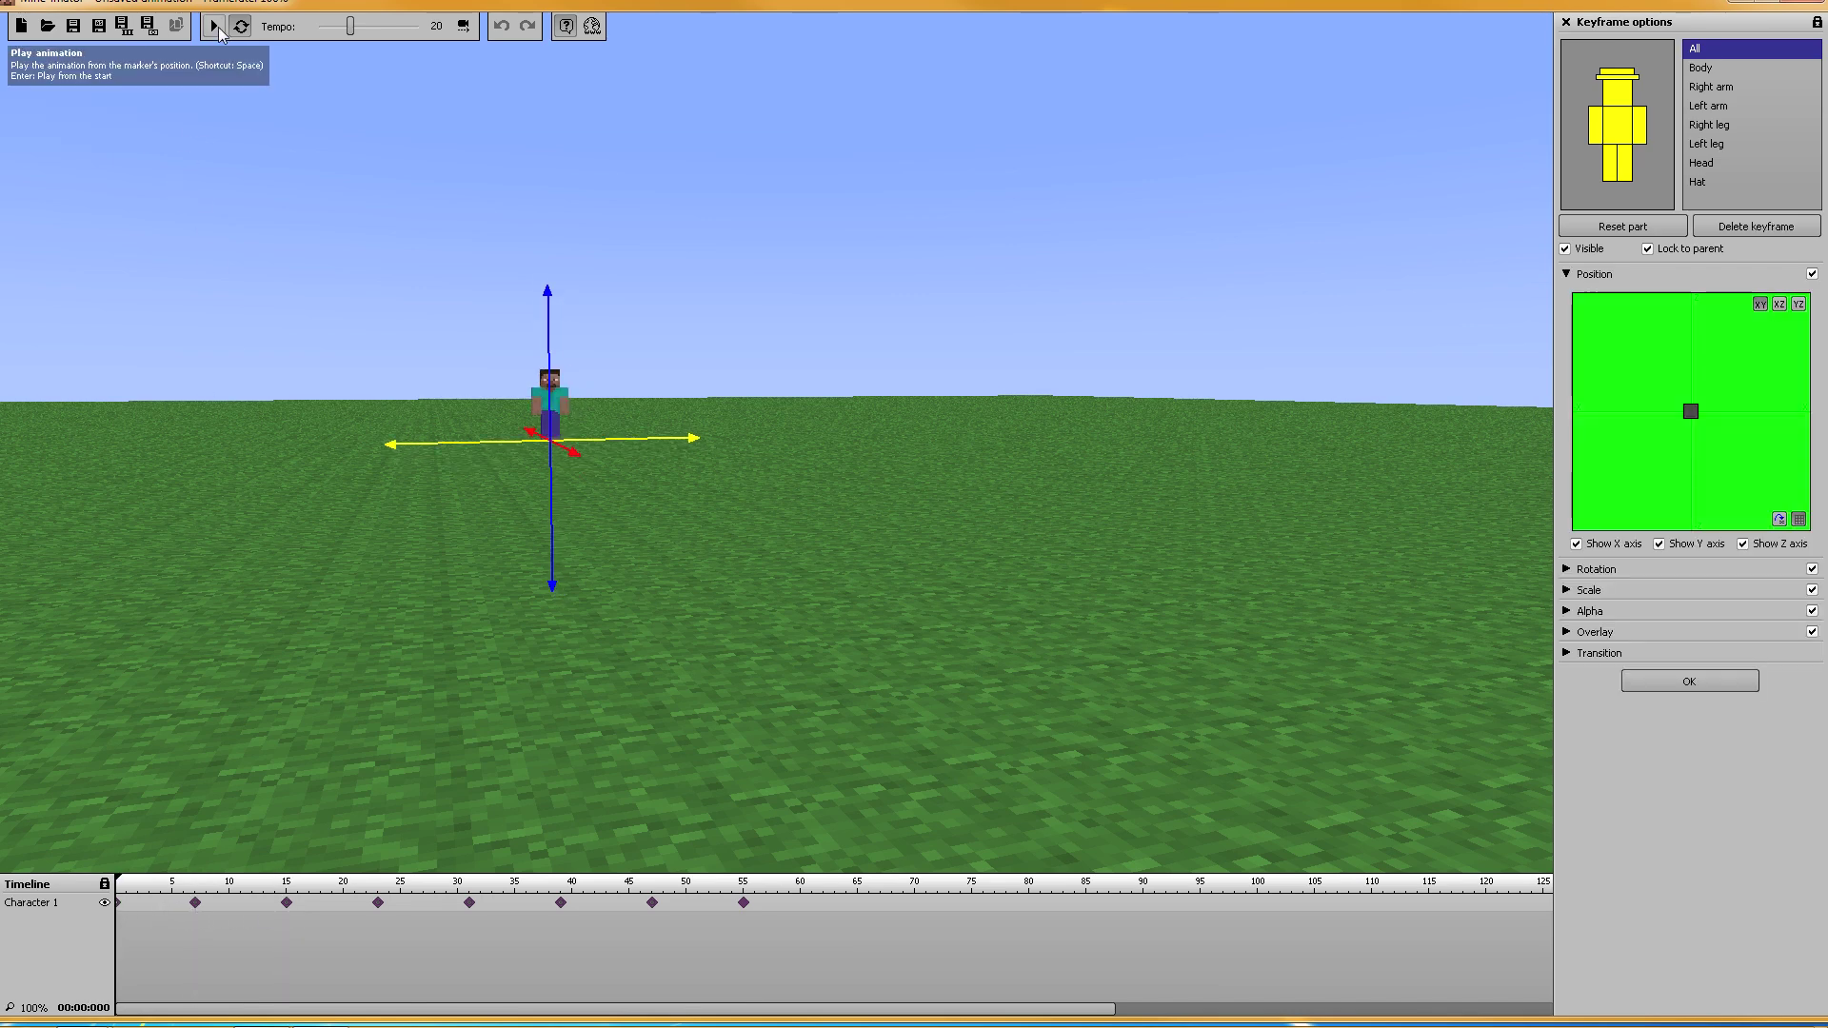
{"action": "left_click", "coordinate": [215, 27]}
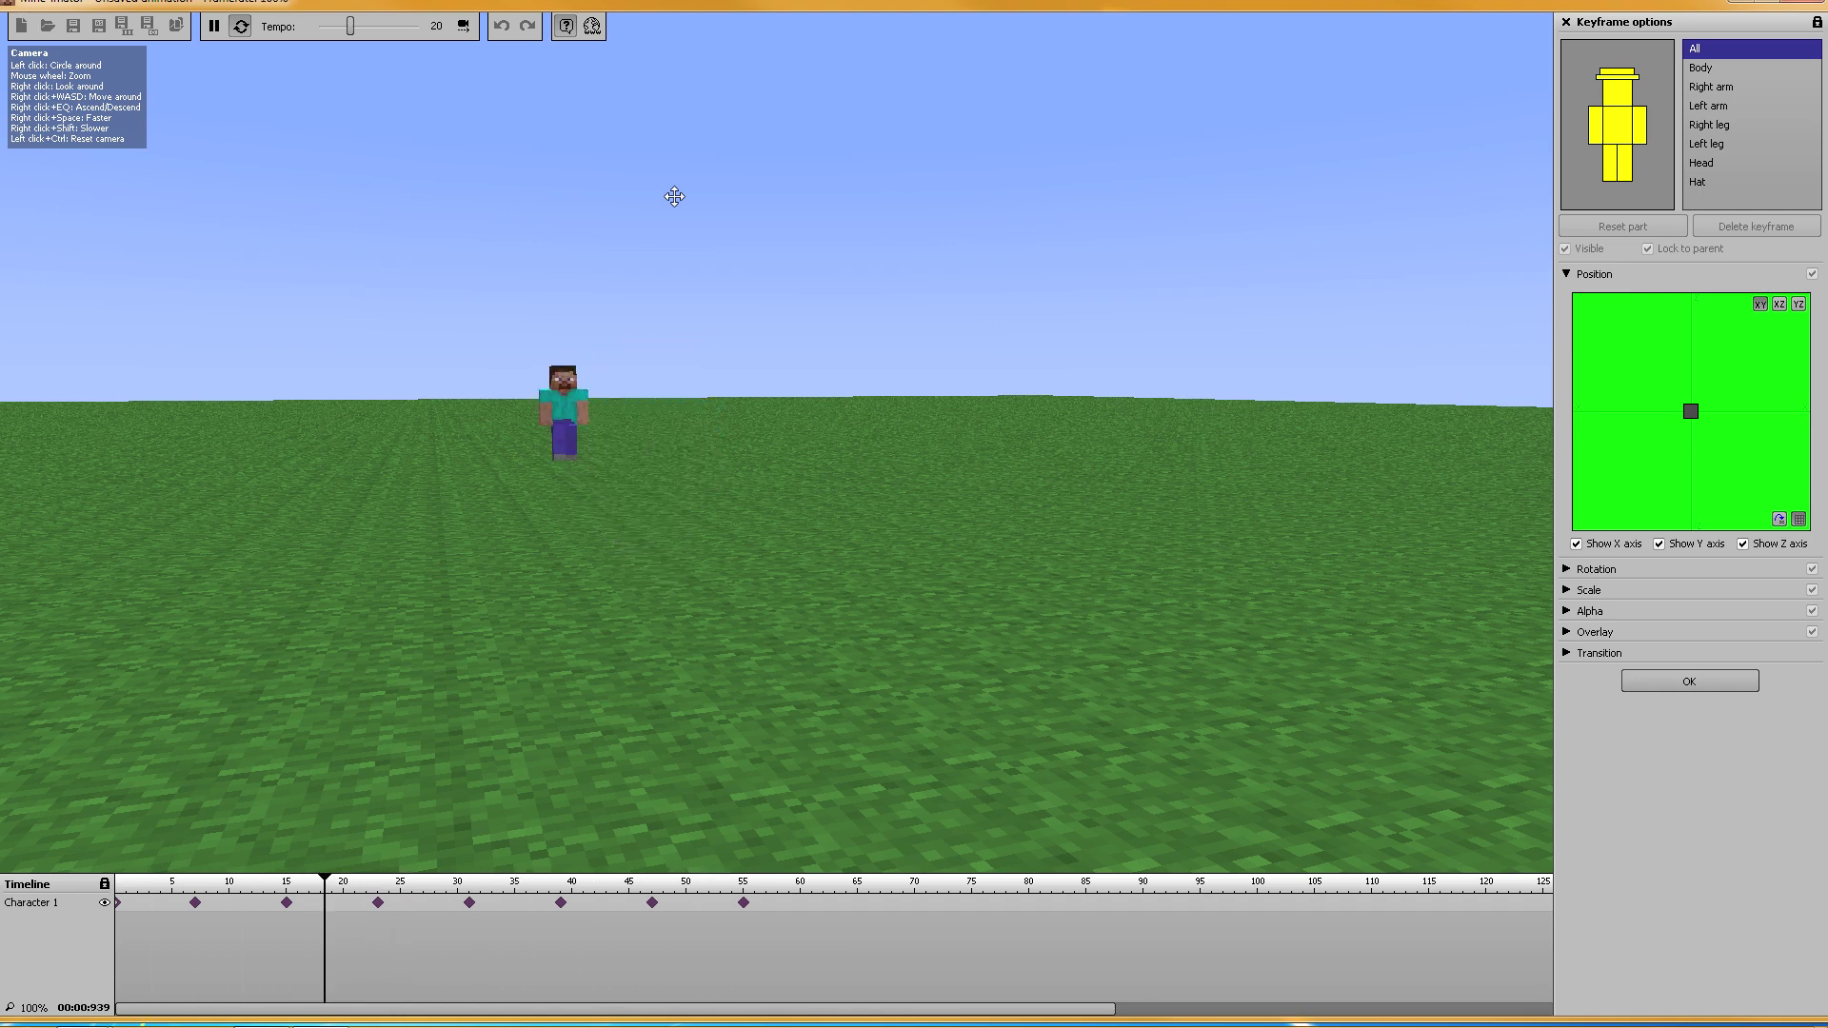
{"action": "left_click", "coordinate": [213, 27]}
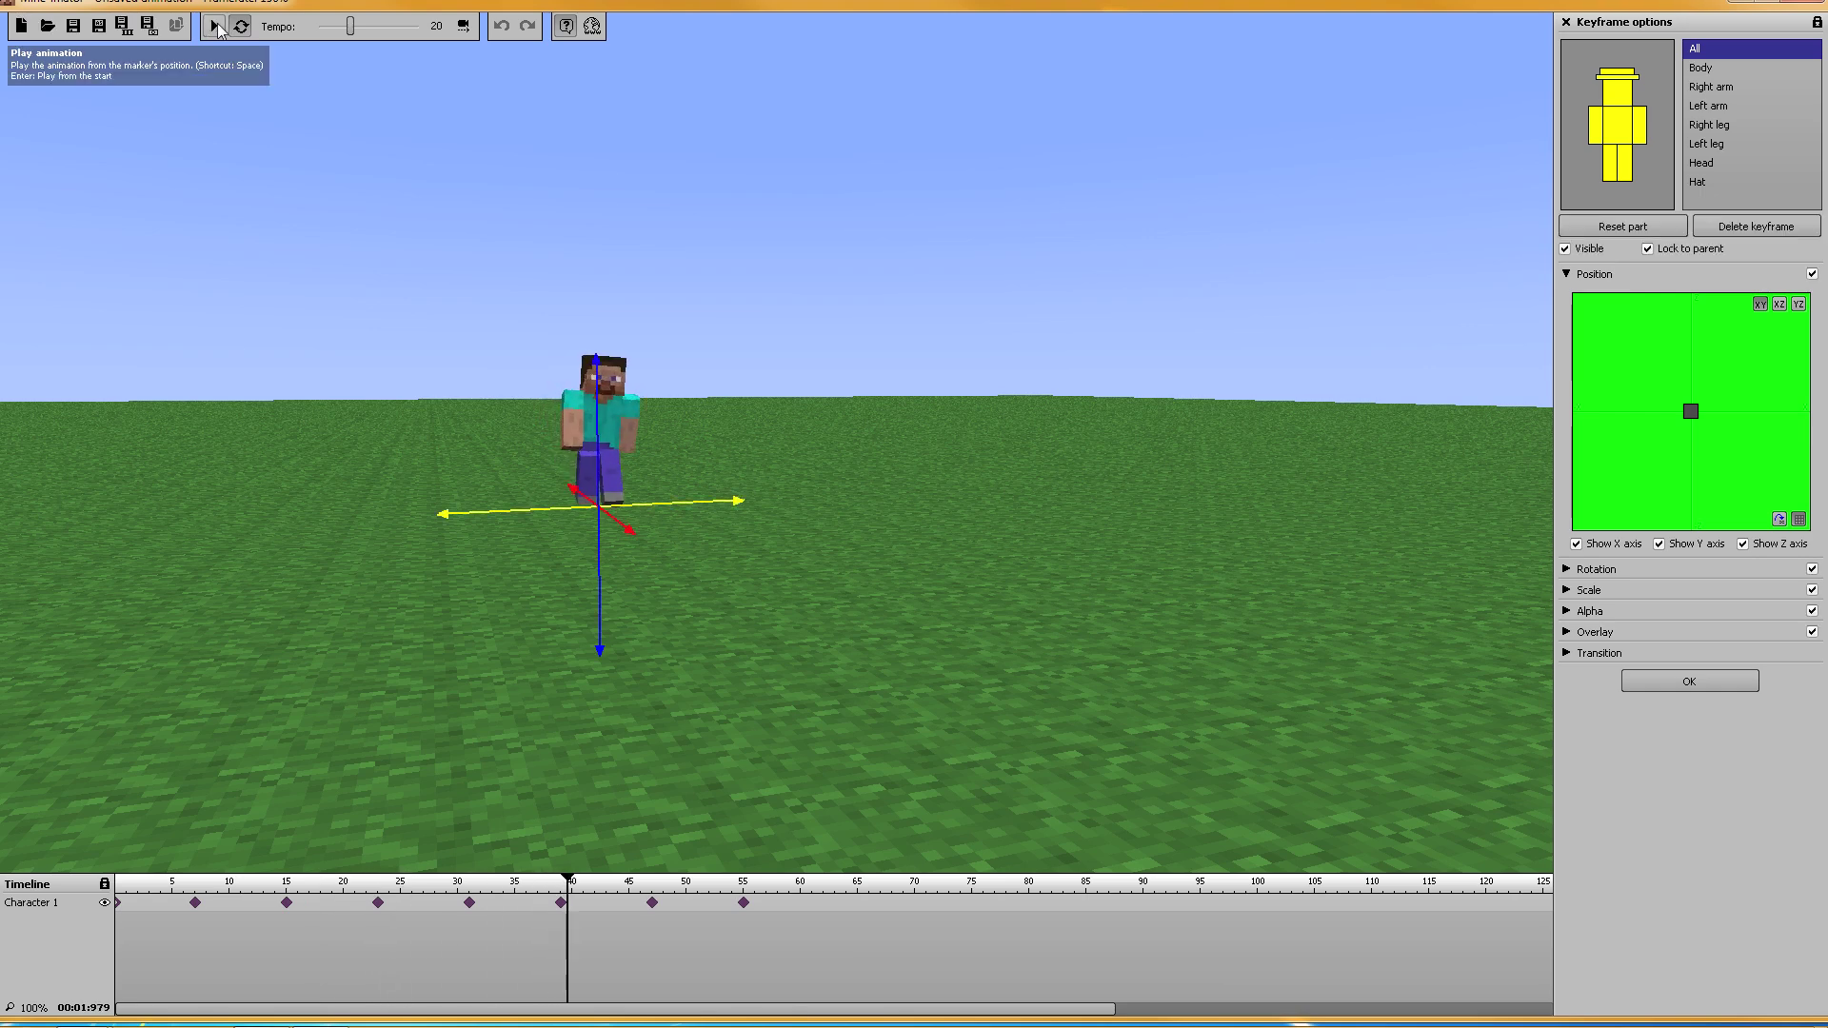
Step: Select all of the character's keyframes and delete them
{"action": "left_click", "coordinate": [811, 968]}
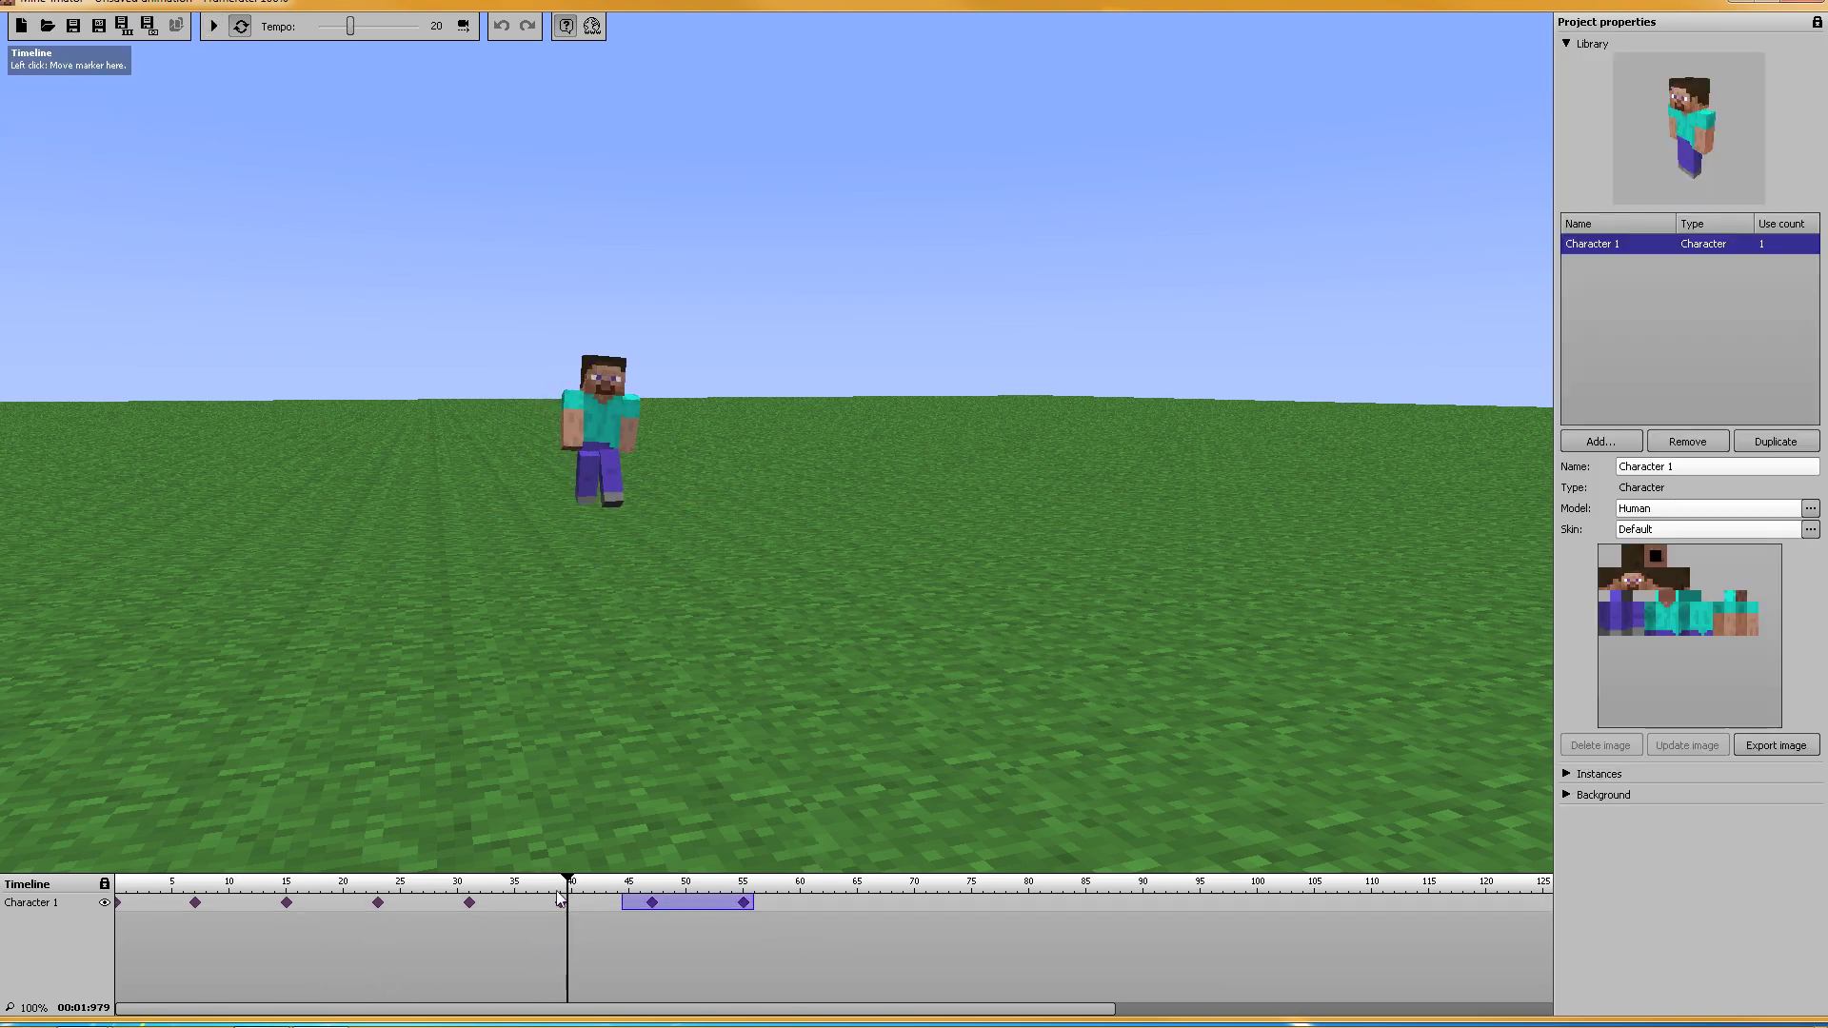
{"action": "left_click", "coordinate": [110, 906]}
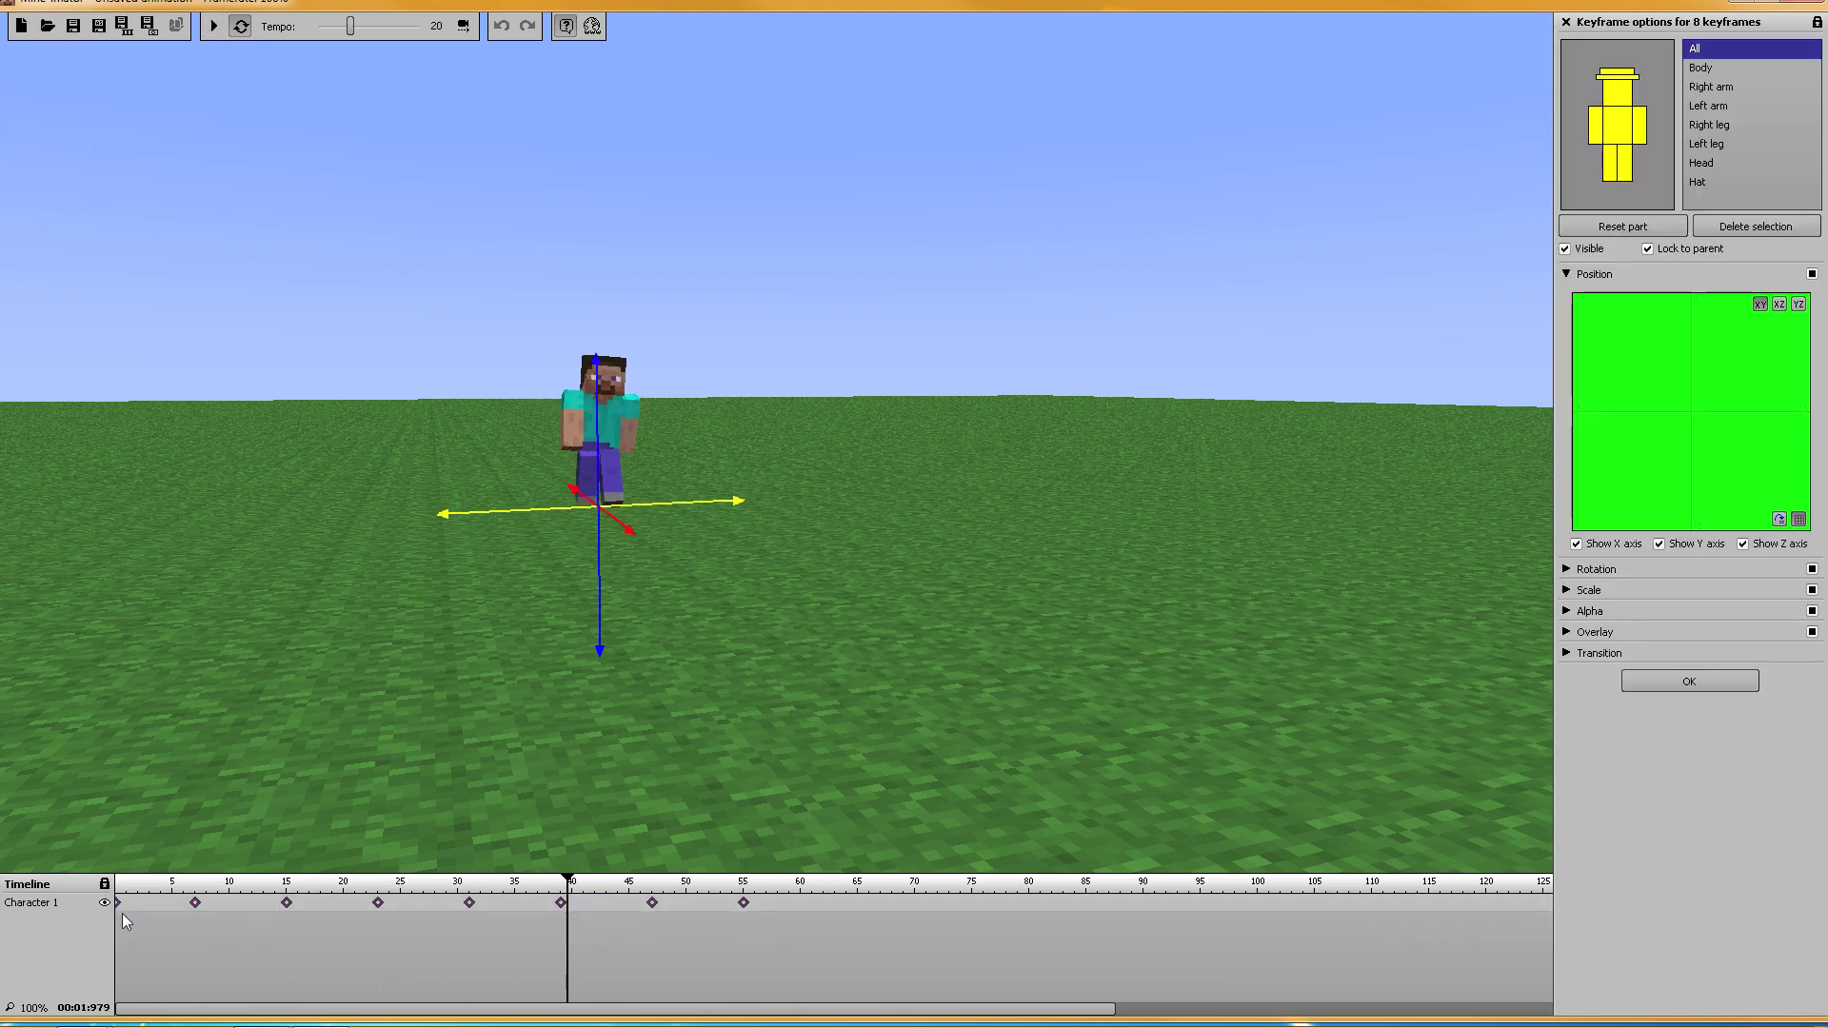
{"action": "key", "text": "Delete"}
Step: Create new keyframes for the character at frames 0 and 20
{"action": "left_click", "coordinate": [118, 903]}
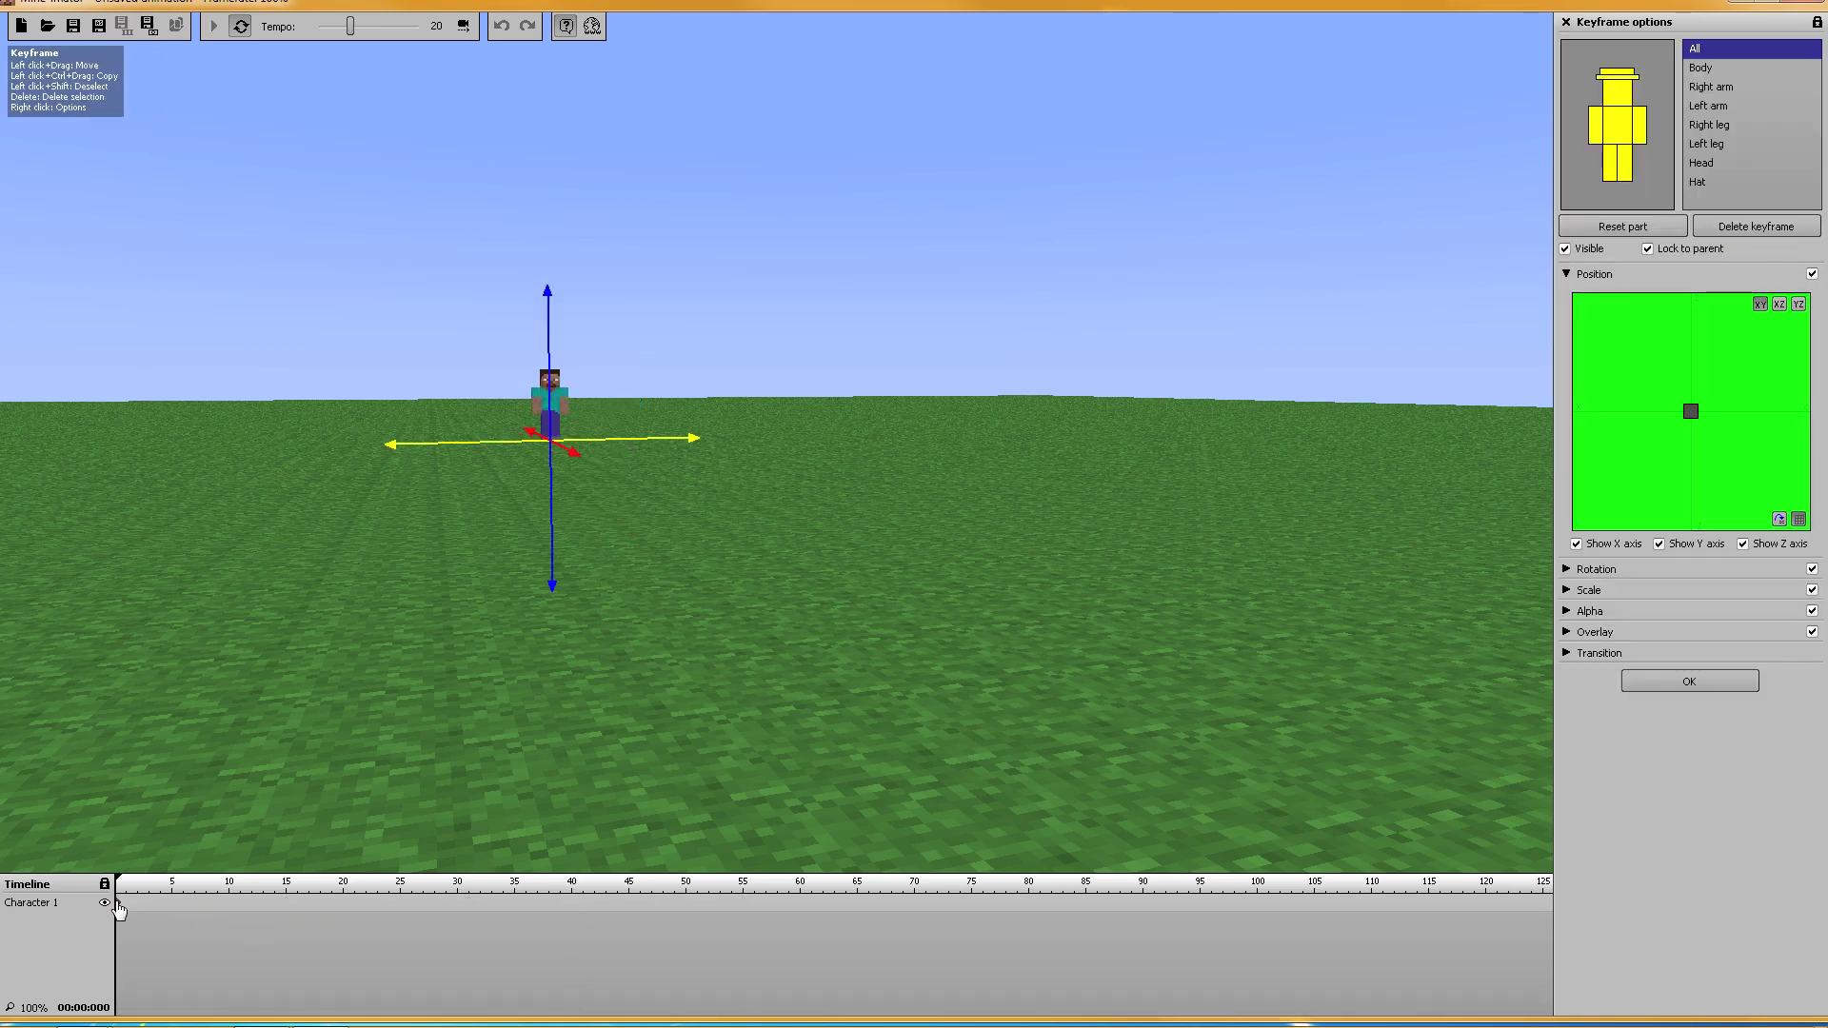
{"action": "left_click_drag", "start_coordinate": [656, 643], "coordinate": [678, 607]}
{"action": "right_click_drag", "start_coordinate": [677, 607], "coordinate": [780, 676]}
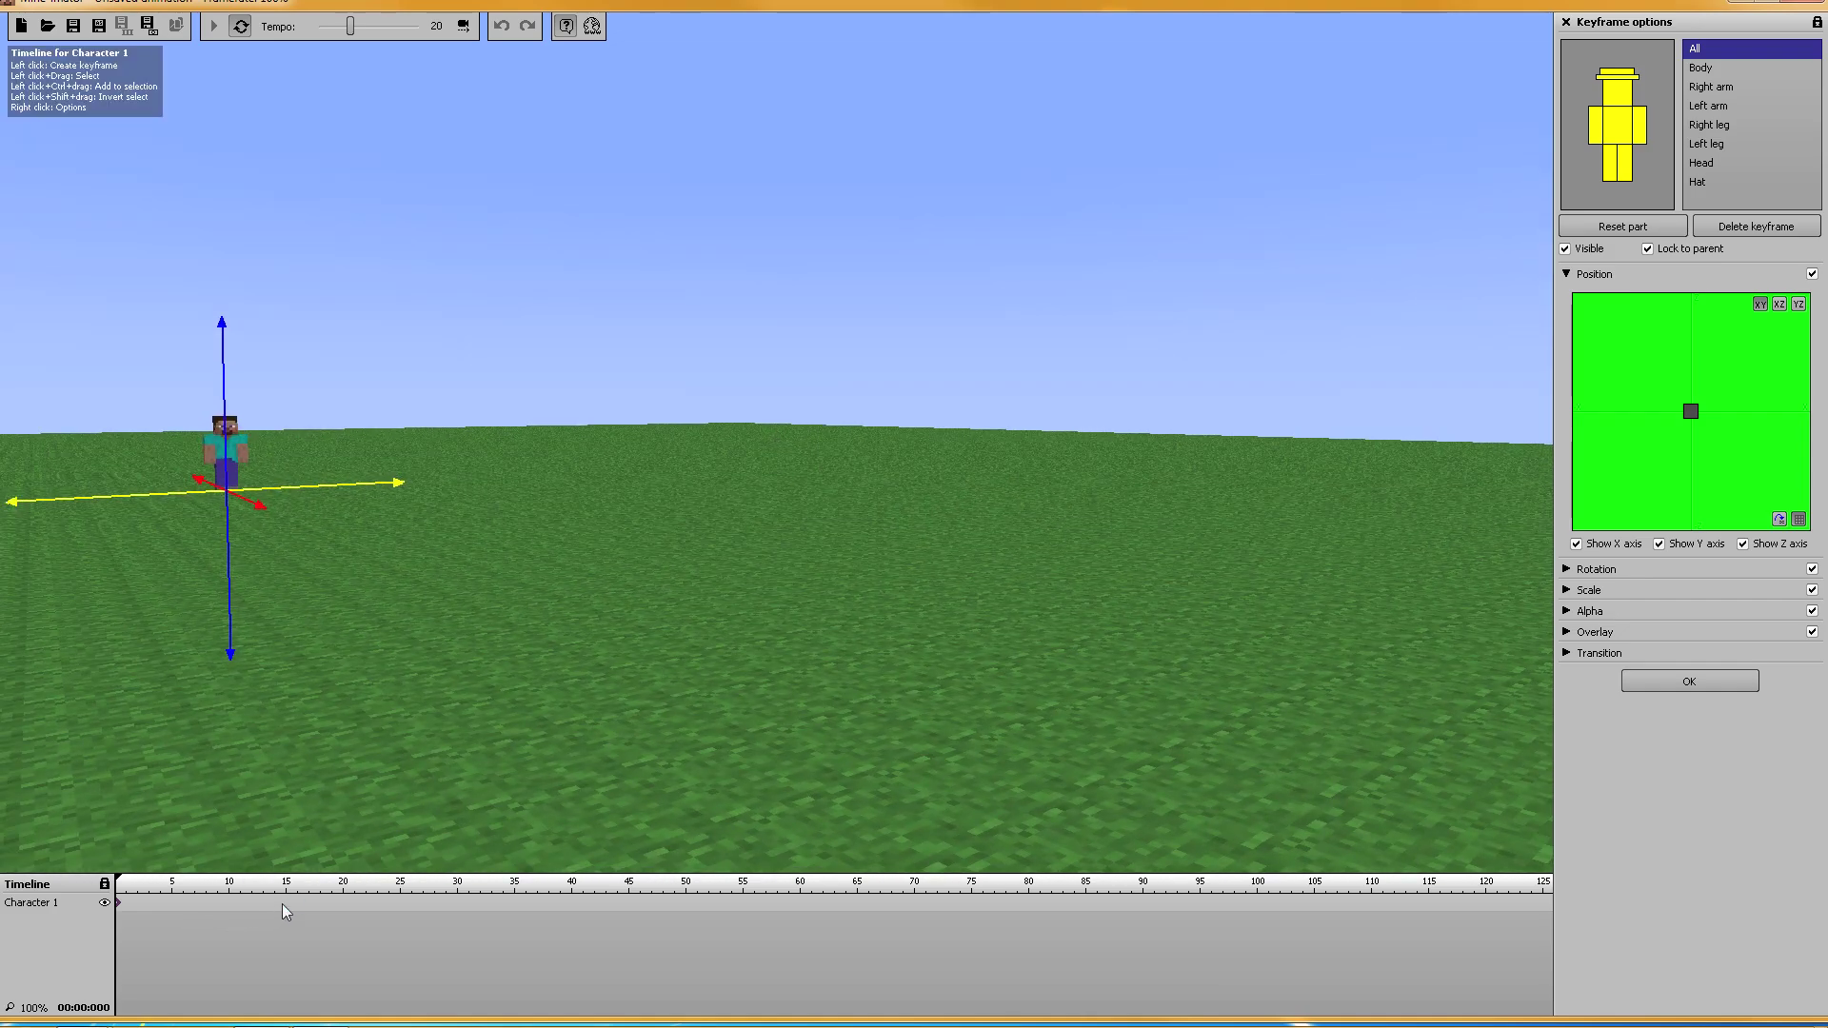
{"action": "left_click", "coordinate": [345, 905]}
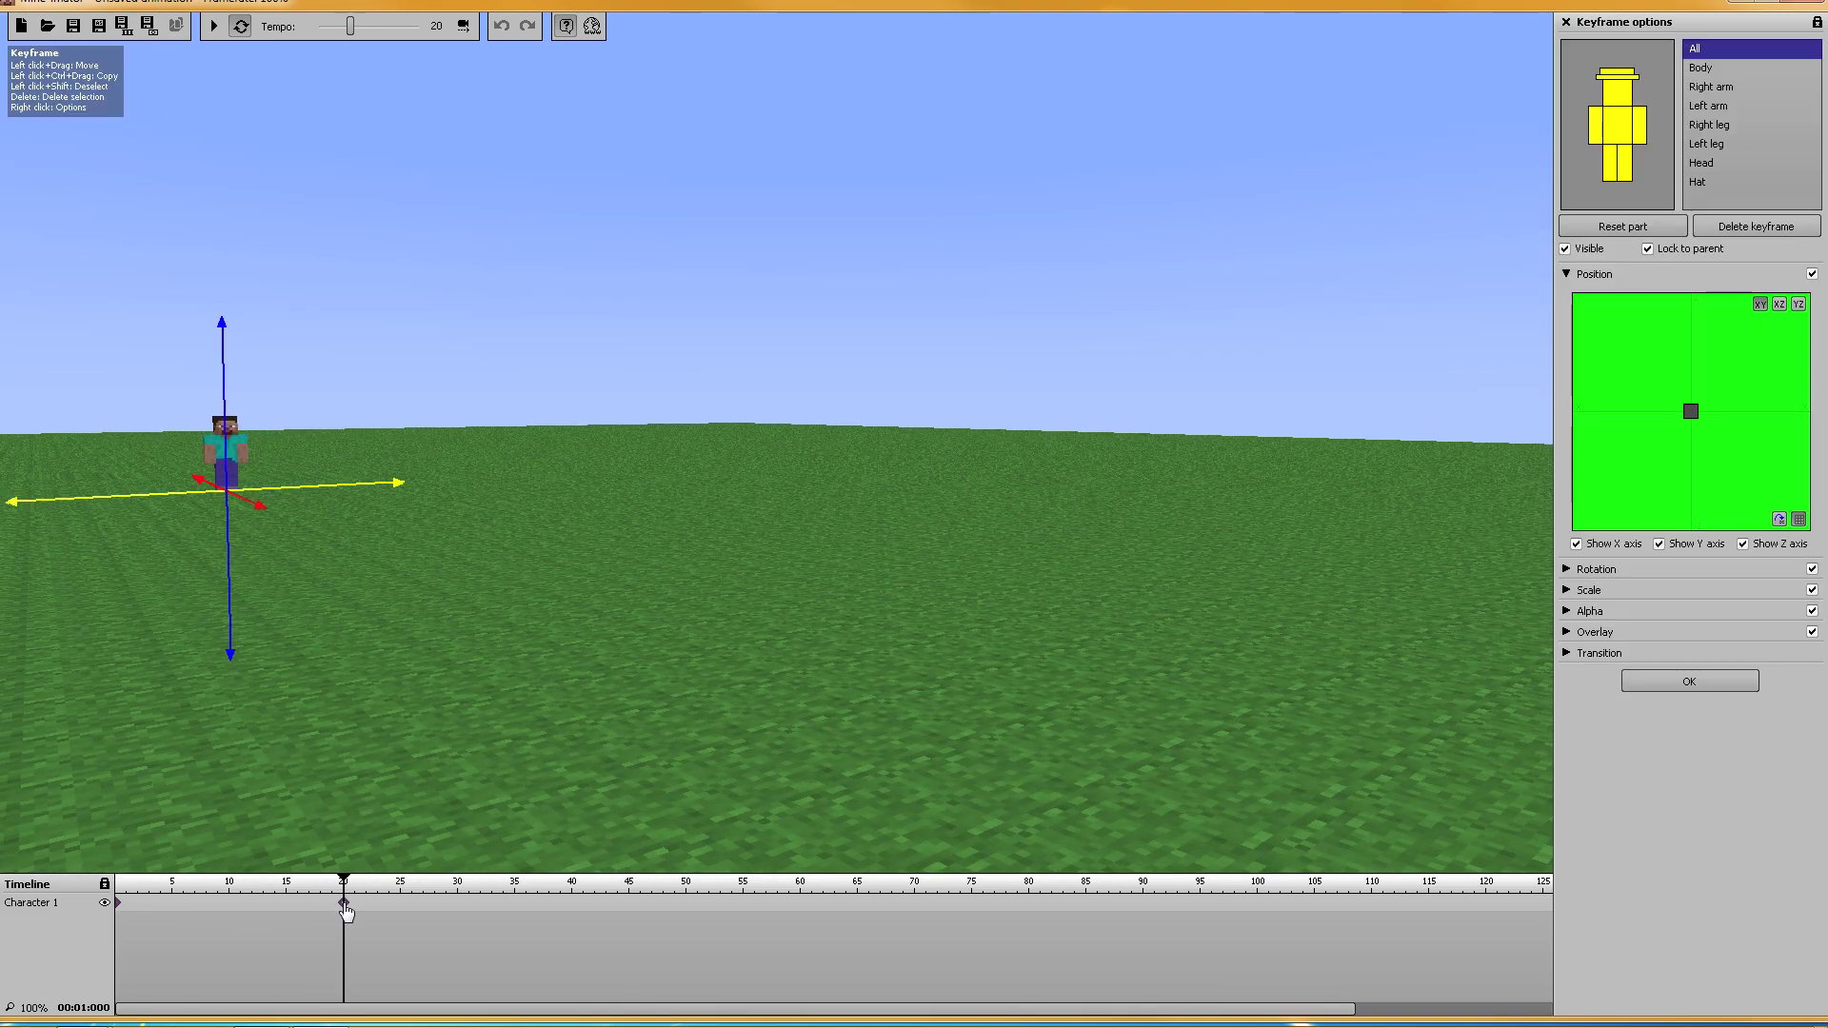
Step: At the frame 20 keyframe, move the character to the camera's focus point and lower it onto the grass
{"action": "left_click", "coordinate": [1776, 519]}
{"action": "left_click_drag", "start_coordinate": [776, 552], "coordinate": [769, 1026]}
{"action": "left_click_drag", "start_coordinate": [901, 701], "coordinate": [233, 891]}
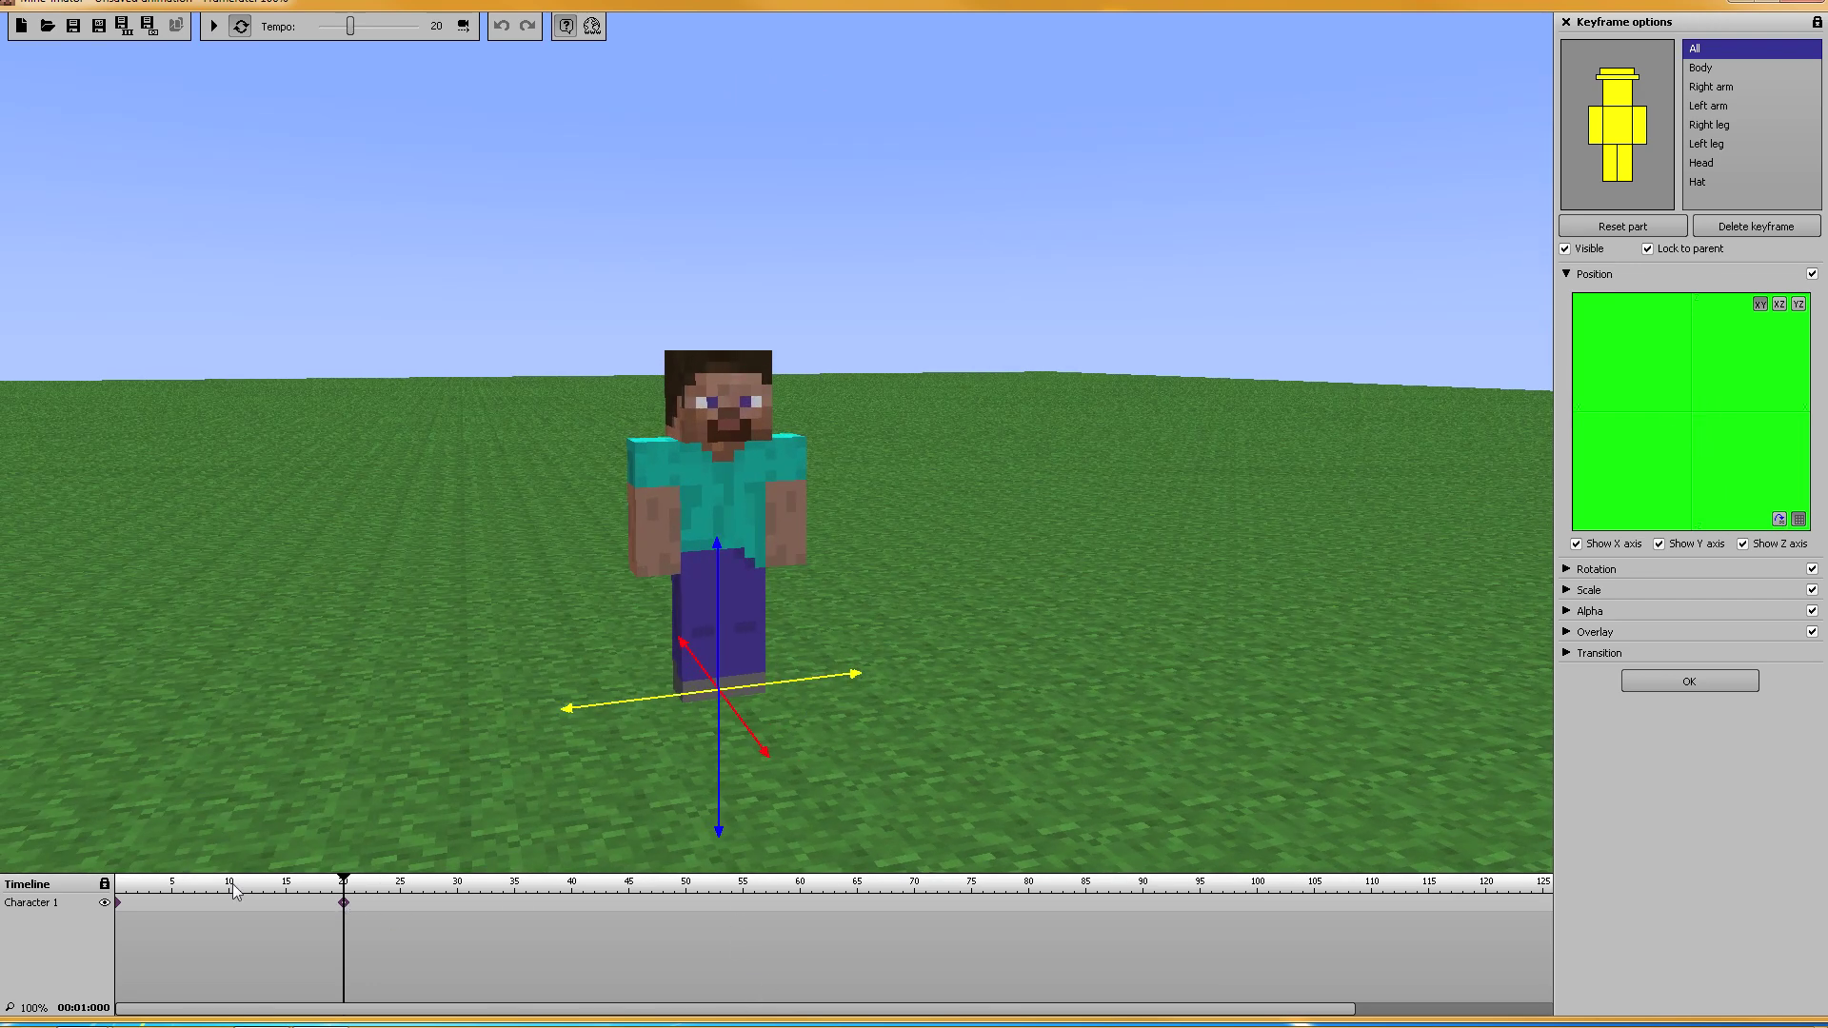
Step: Create a walking animation from the frame 0 keyframe to the frame 20 keyframe
{"action": "left_click", "coordinate": [120, 904]}
{"action": "right_click", "coordinate": [118, 905]}
{"action": "left_click", "coordinate": [252, 987]}
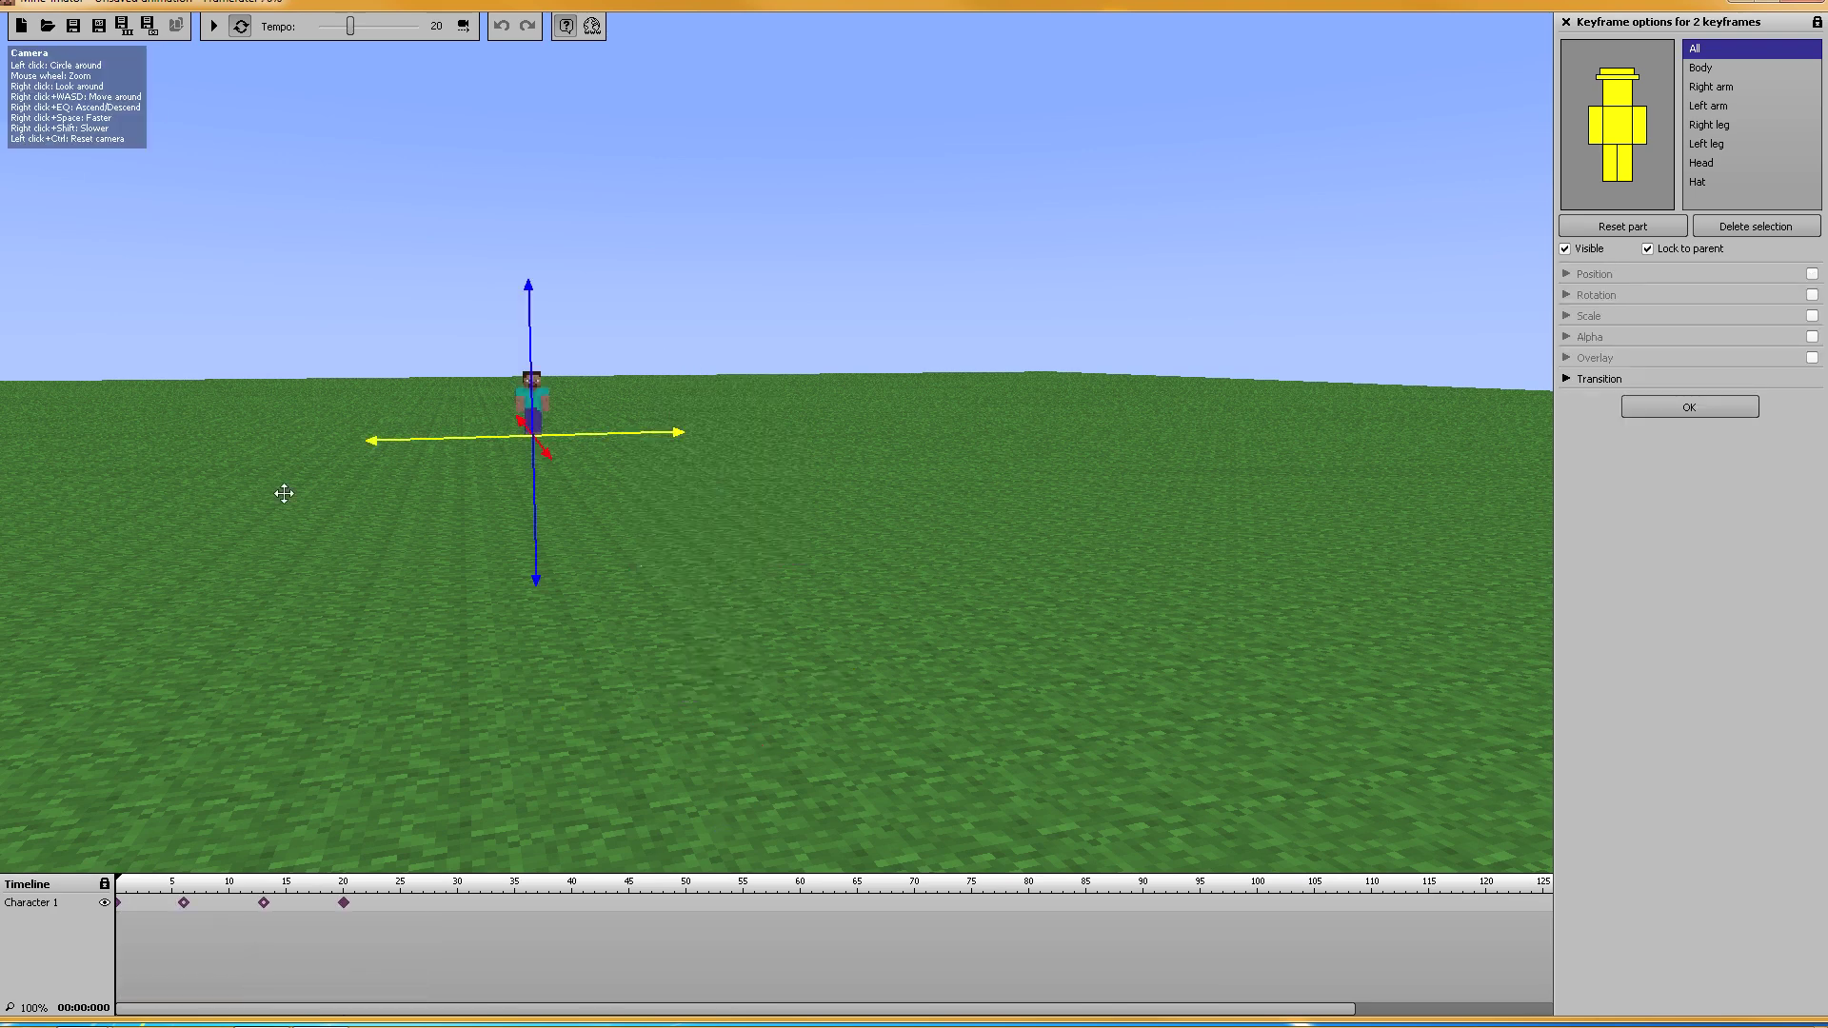
Step: Play the shorter walking animation, watch it from another angle and pause it
{"action": "left_click", "coordinate": [211, 27]}
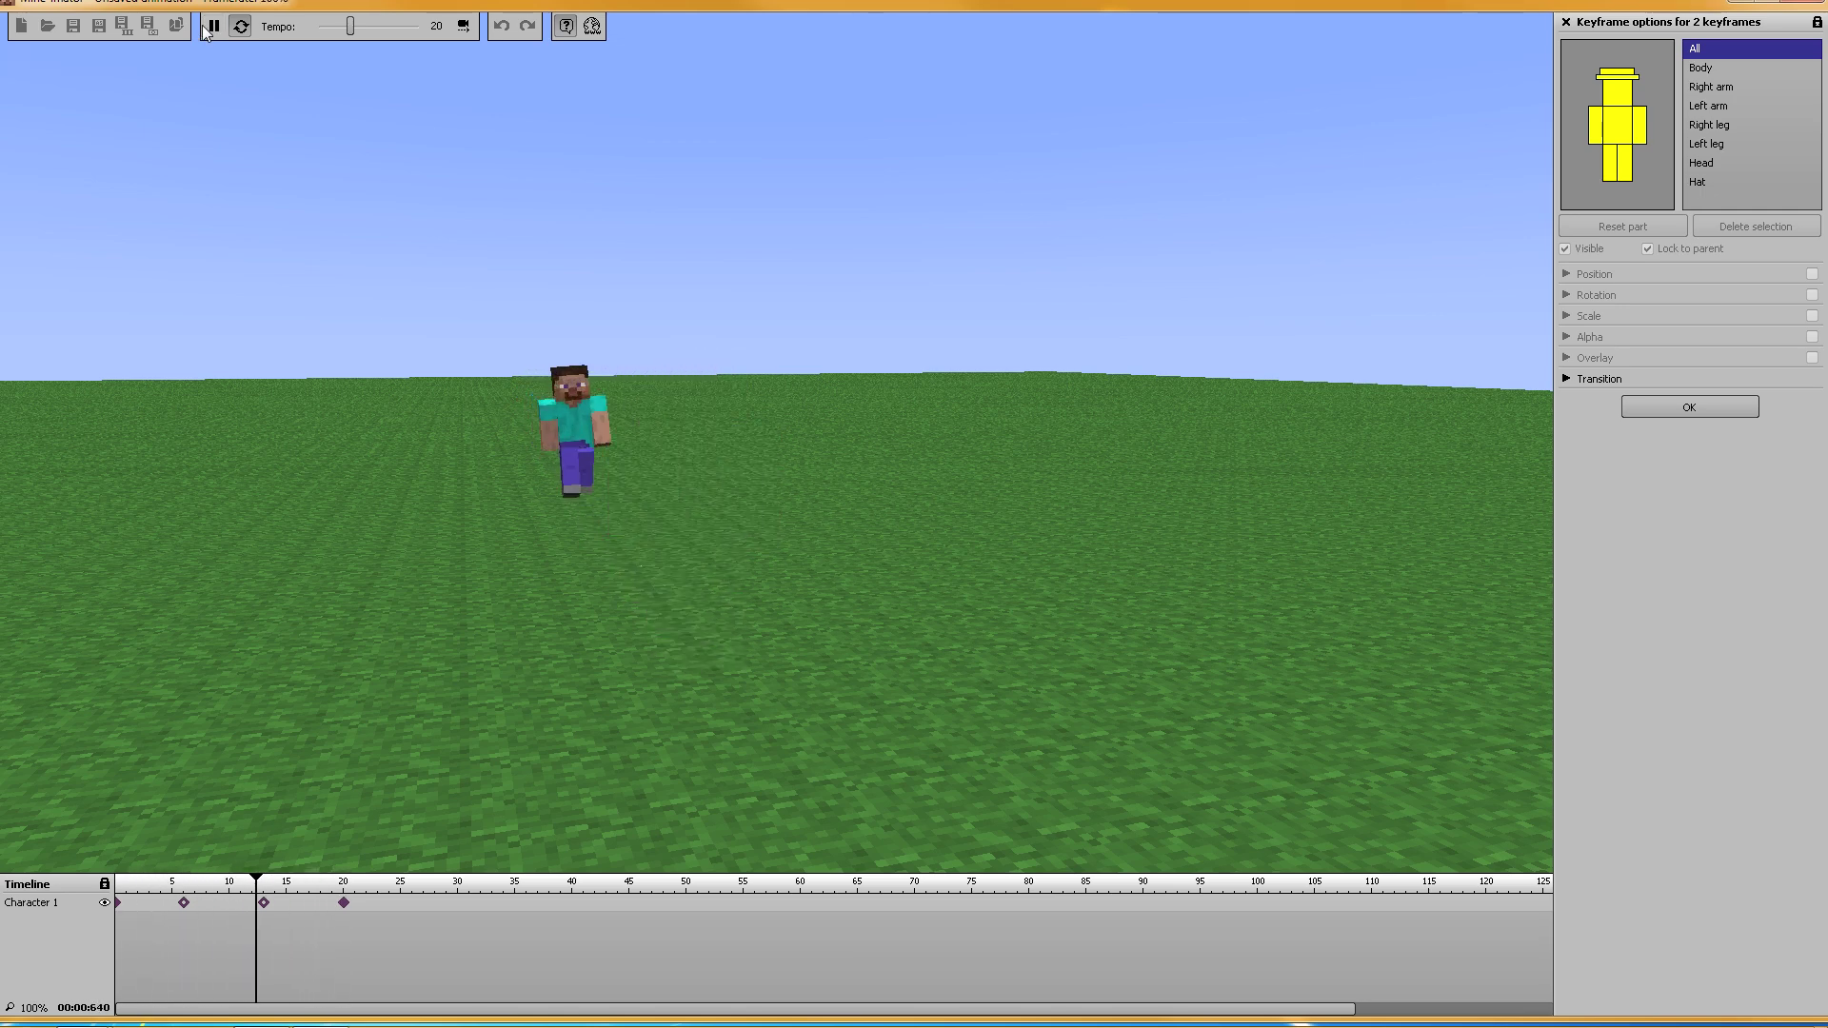
{"action": "left_click_drag", "start_coordinate": [779, 481], "coordinate": [1057, 500]}
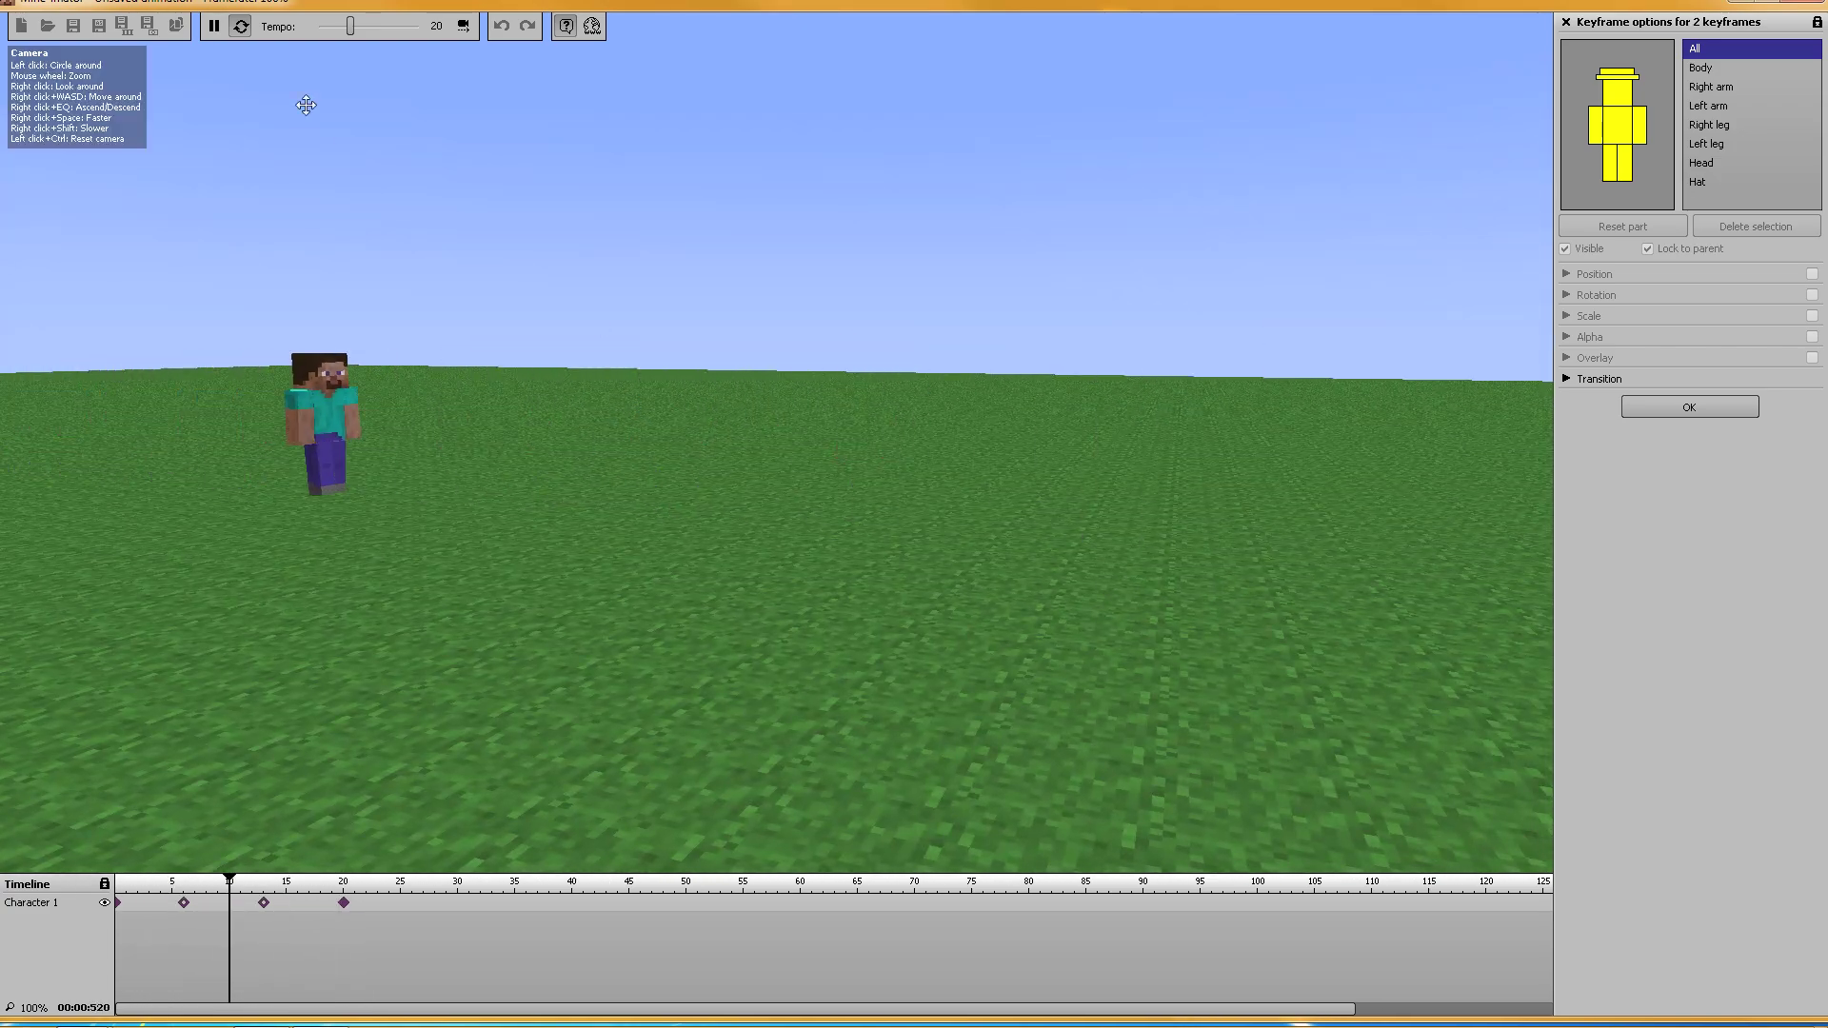
{"action": "left_click", "coordinate": [213, 27]}
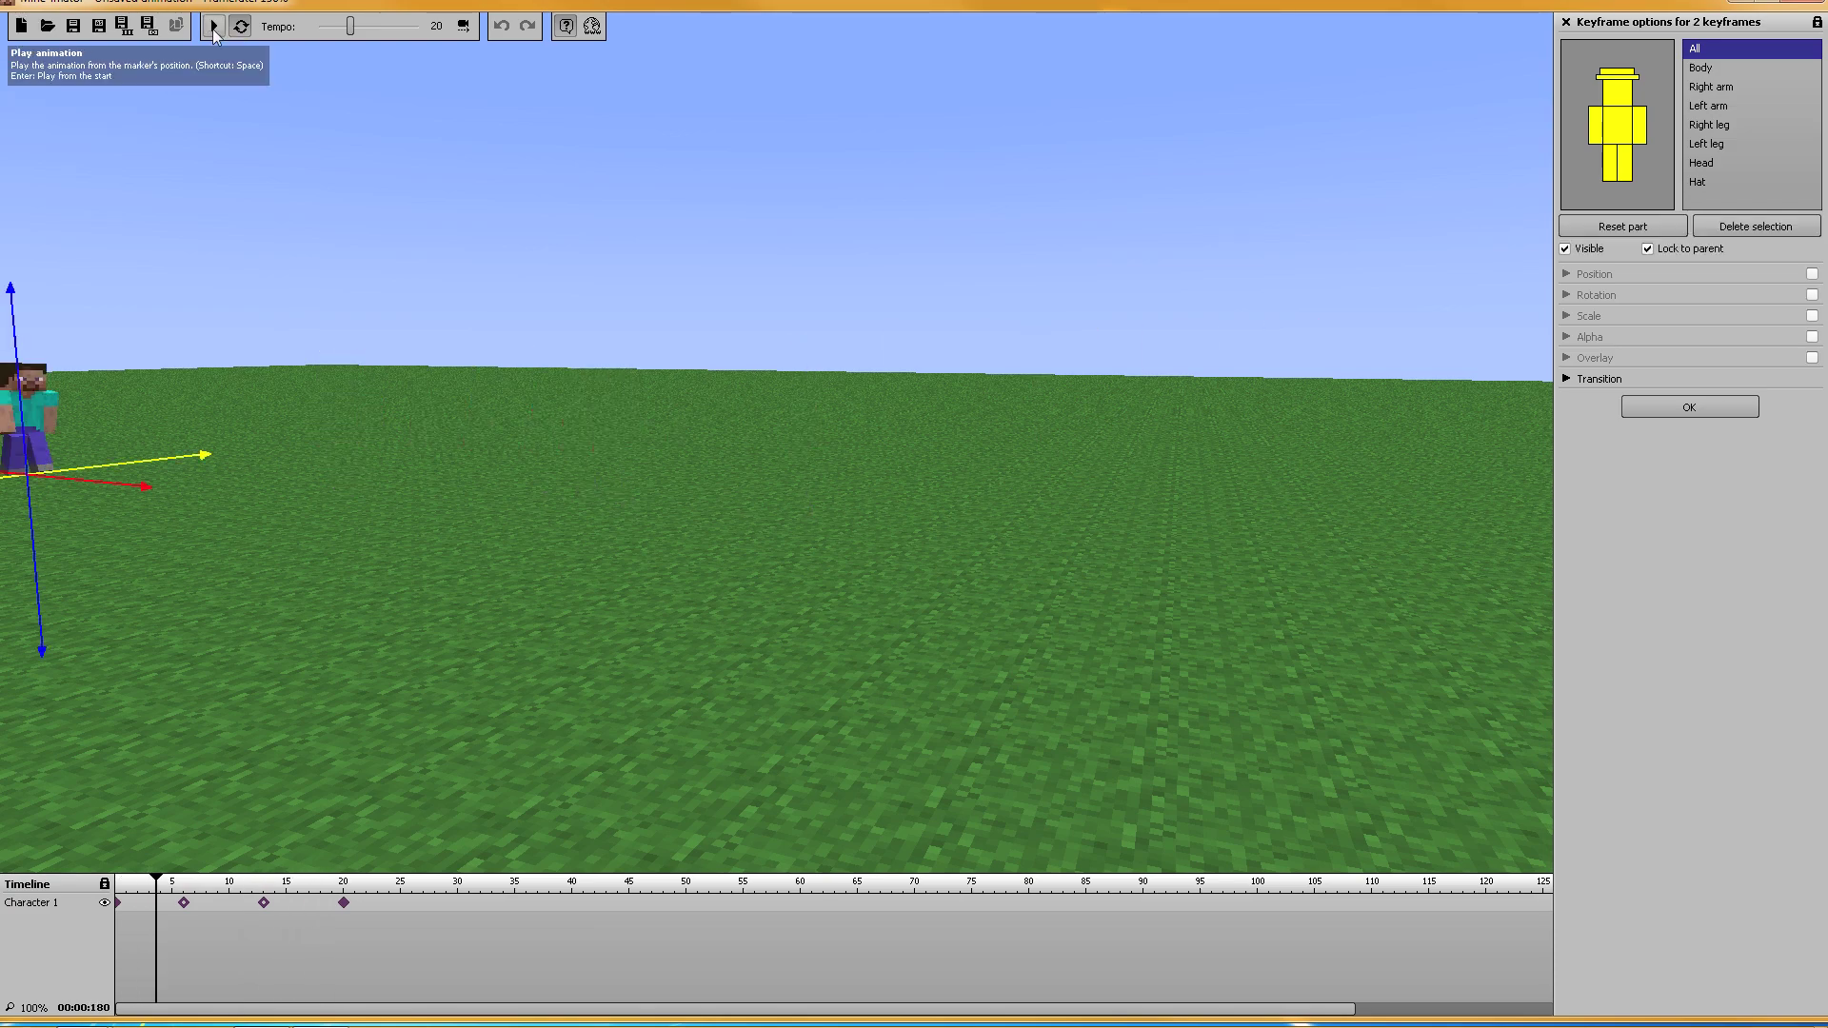
Step: In the frame 6 keyframe, rotate the character's right arm forward to about -80 degrees on the X axis
{"action": "left_click", "coordinate": [119, 902]}
{"action": "left_click_drag", "start_coordinate": [523, 661], "coordinate": [447, 658]}
{"action": "right_click_drag", "start_coordinate": [446, 659], "coordinate": [653, 550]}
{"action": "key", "text": "w"}
{"action": "left_click", "coordinate": [184, 902]}
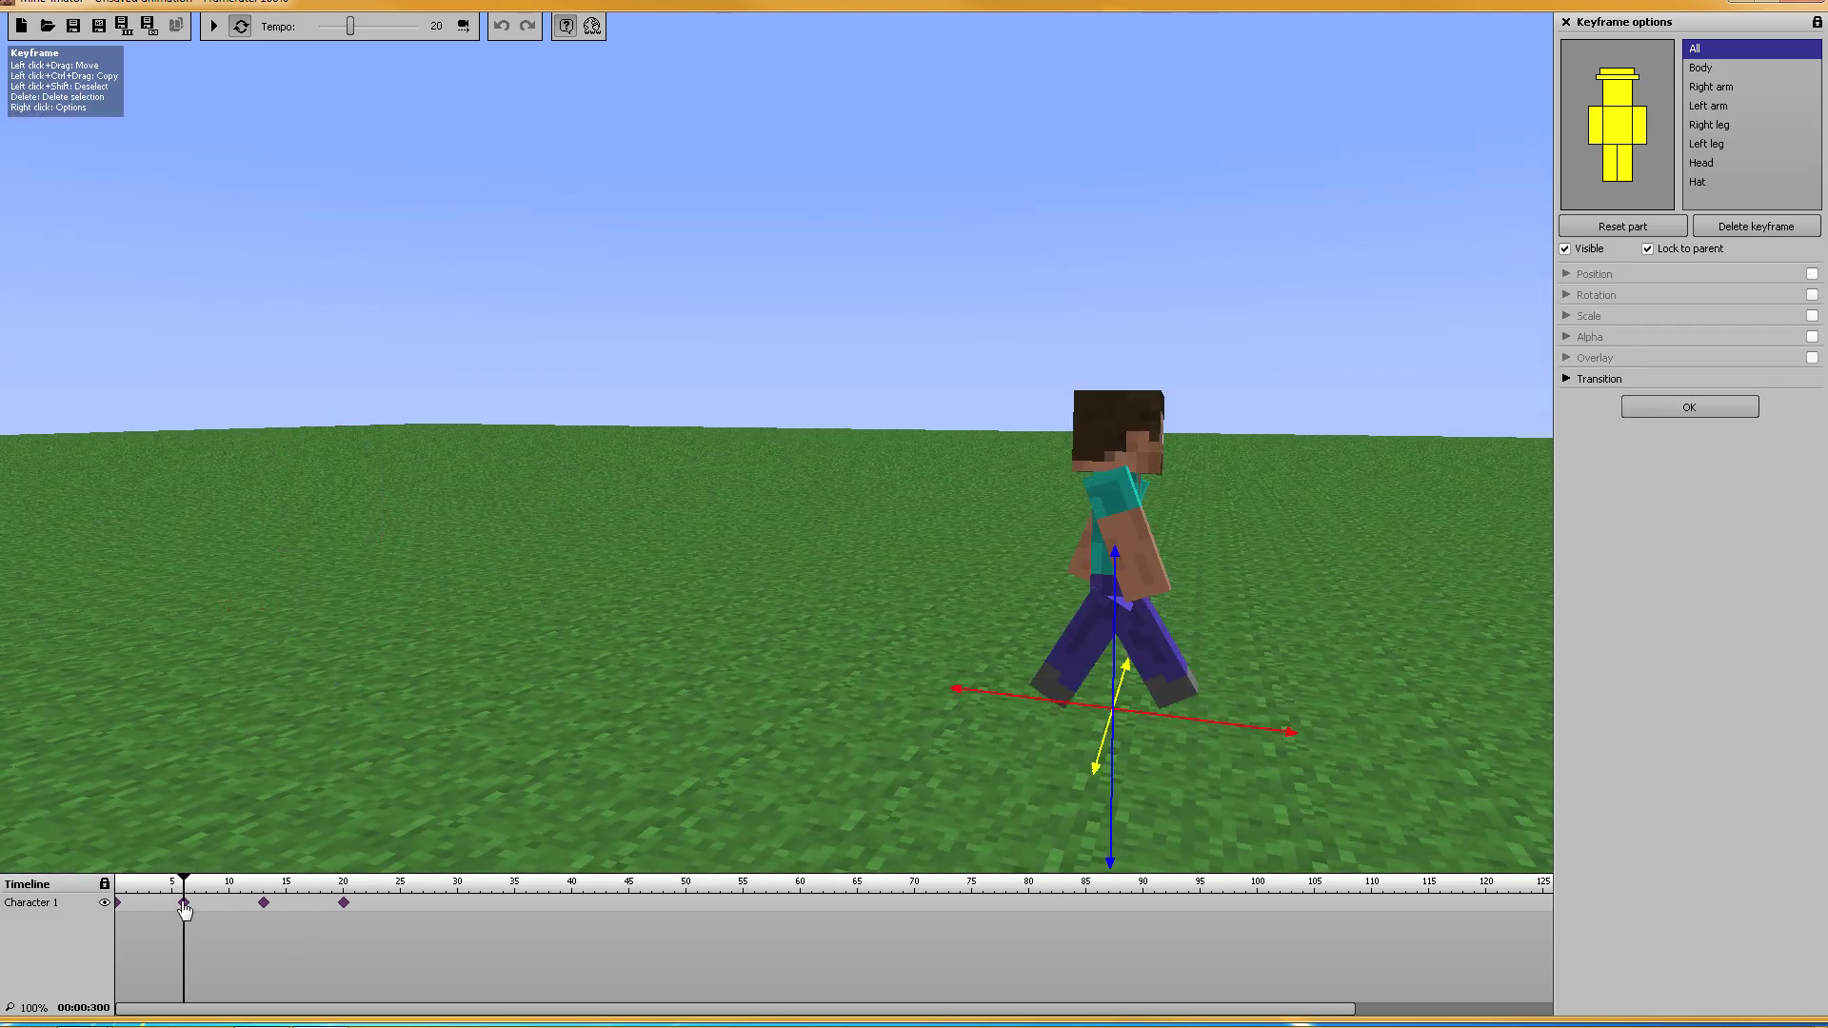
{"action": "left_click_drag", "start_coordinate": [1332, 638], "coordinate": [775, 436]}
{"action": "left_click", "coordinate": [1594, 129]}
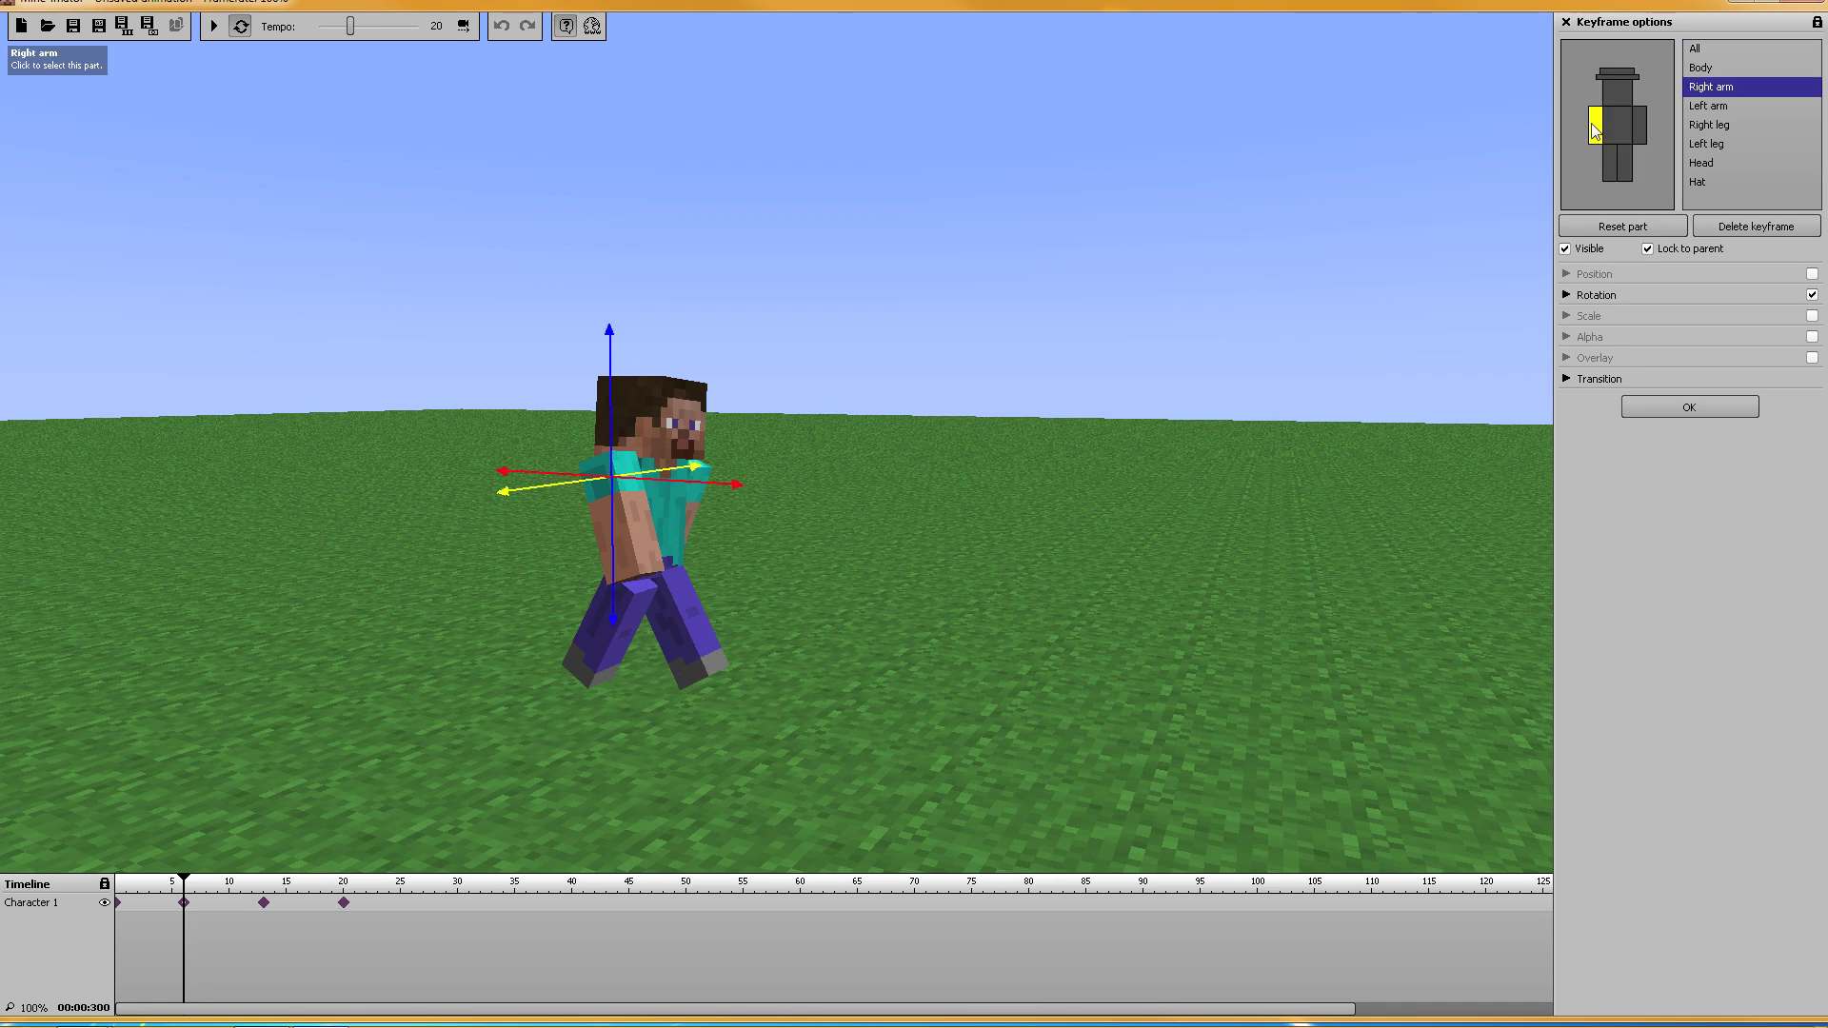
{"action": "left_click", "coordinate": [1566, 295]}
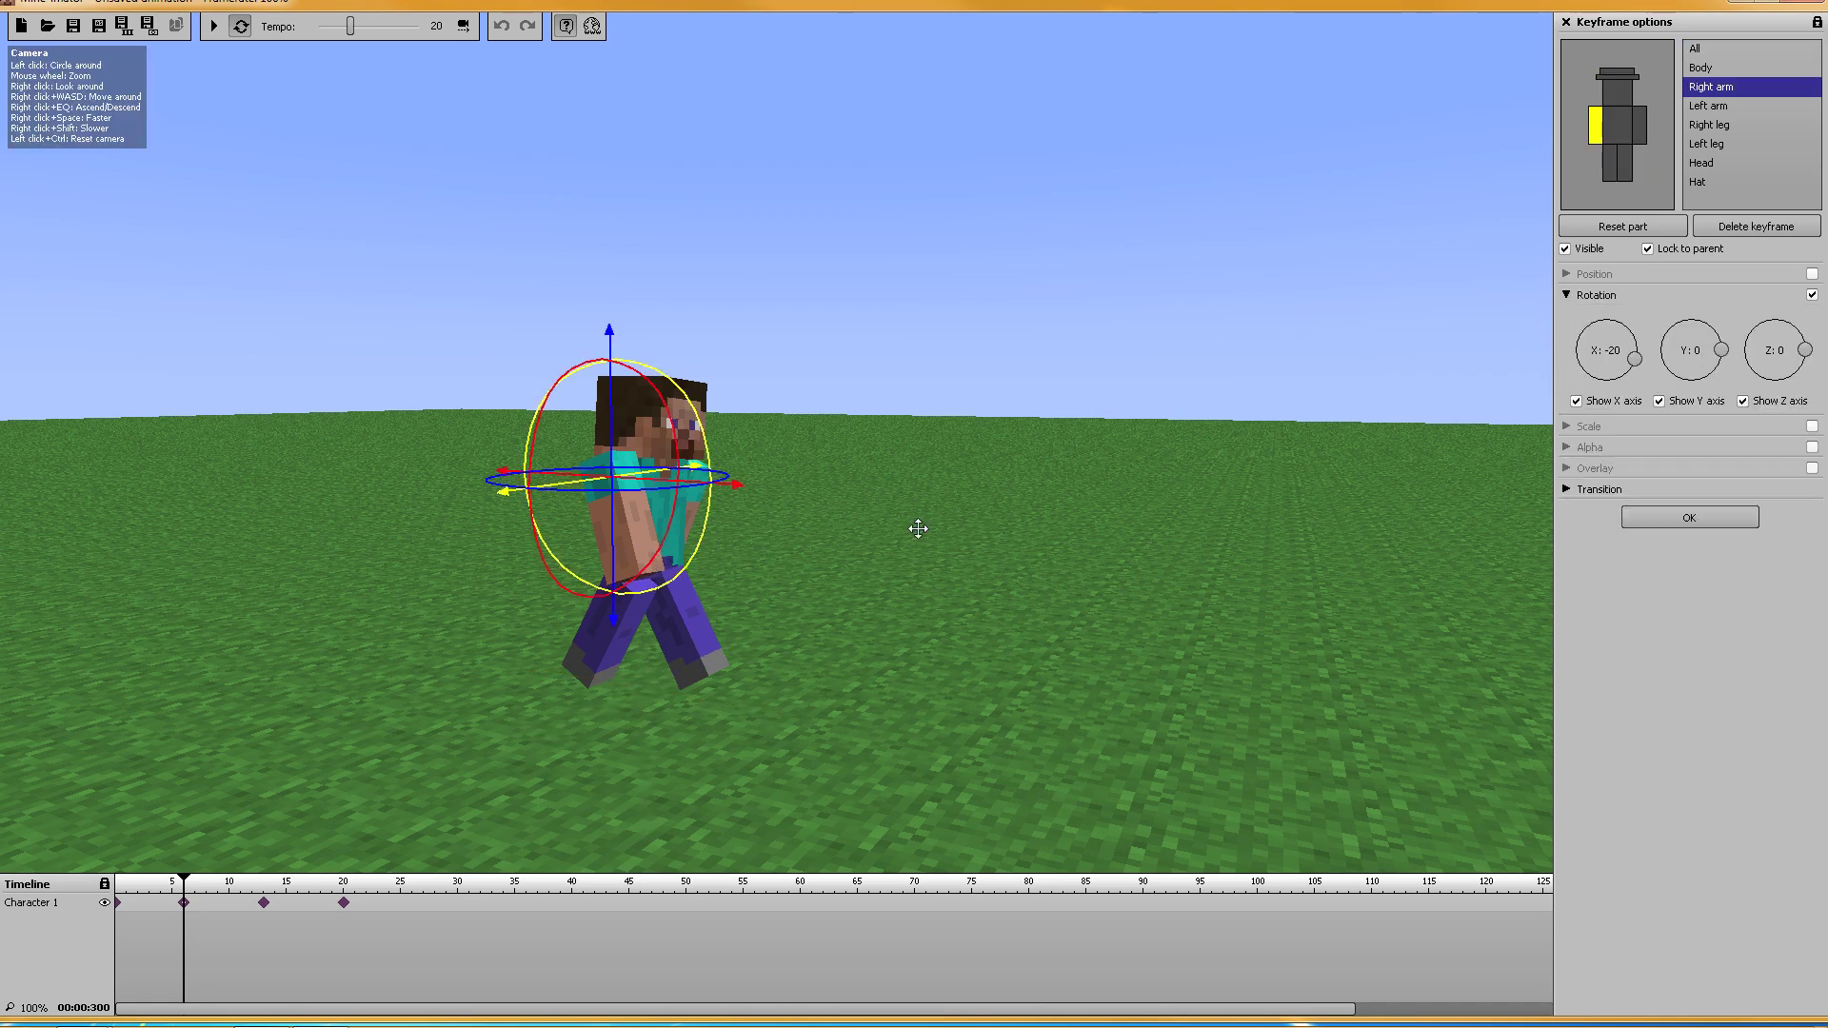
{"action": "mouse_move", "coordinate": [930, 526]}
{"action": "left_mouse_down"}
{"action": "mouse_move", "coordinate": [746, 543]}
{"action": "mouse_move", "coordinate": [939, 553]}
{"action": "left_mouse_up"}
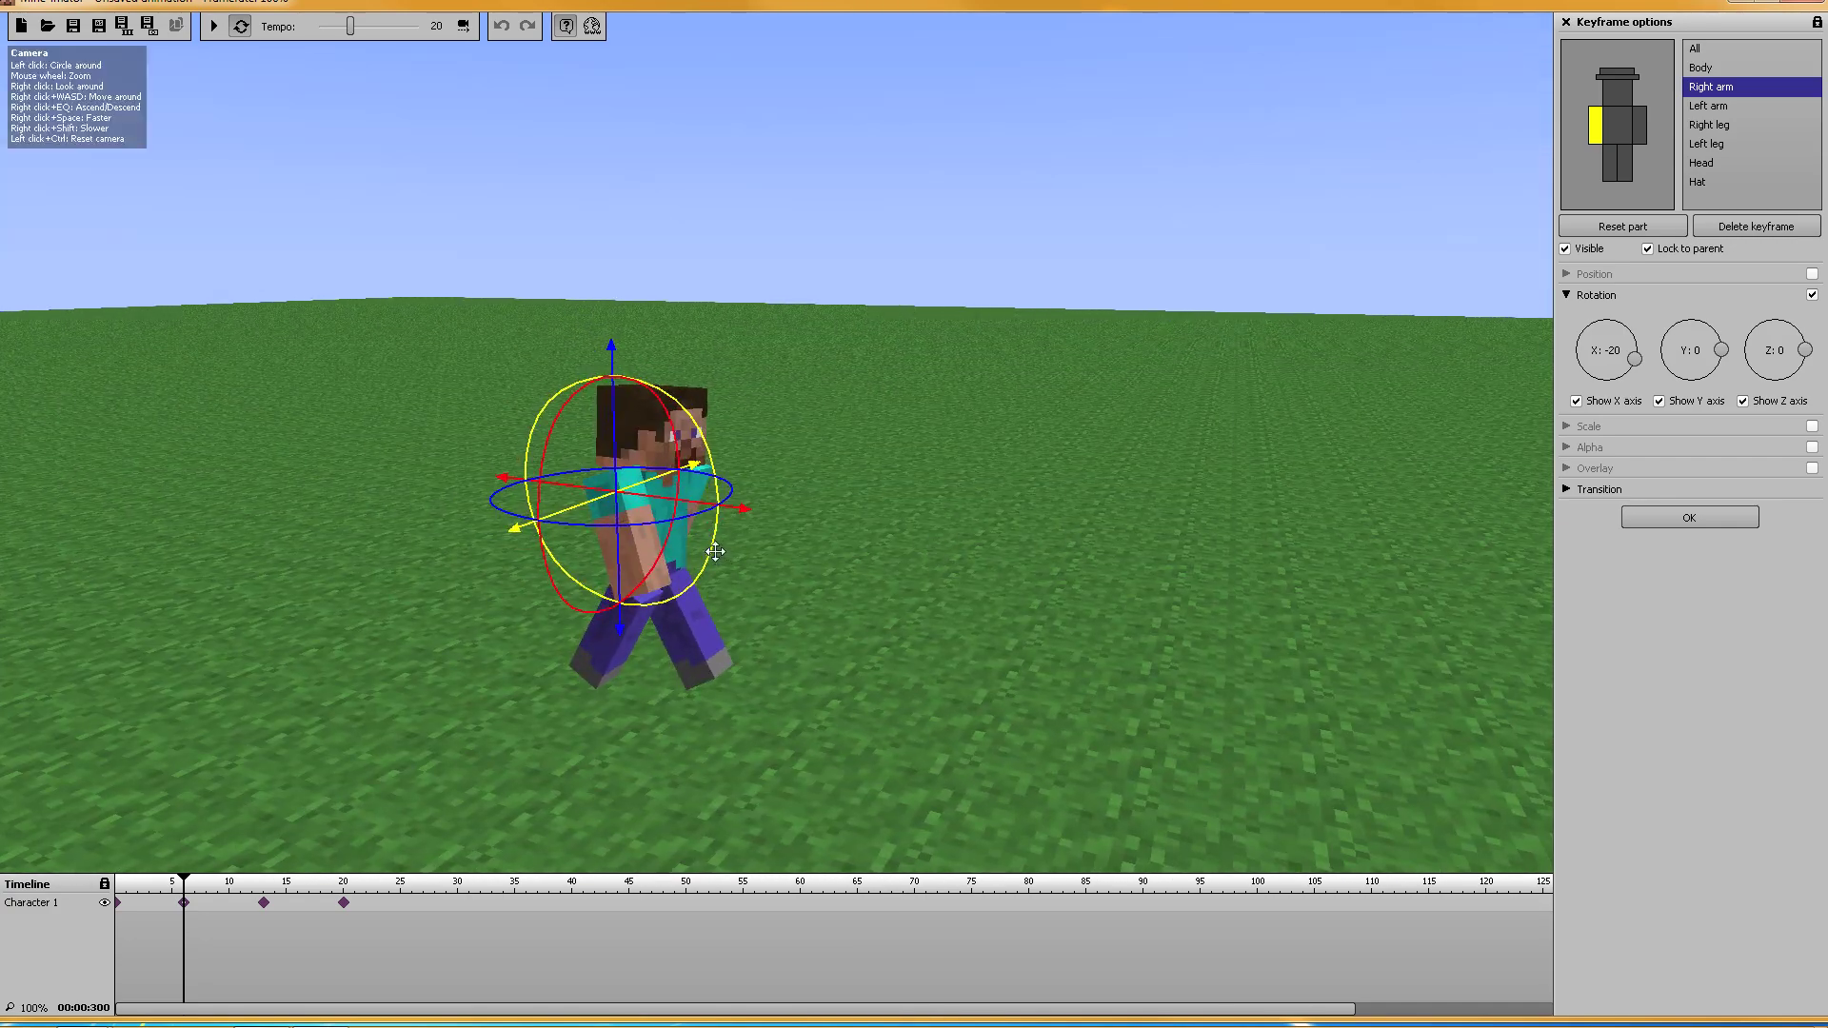
{"action": "left_click_drag", "start_coordinate": [715, 550], "coordinate": [722, 542]}
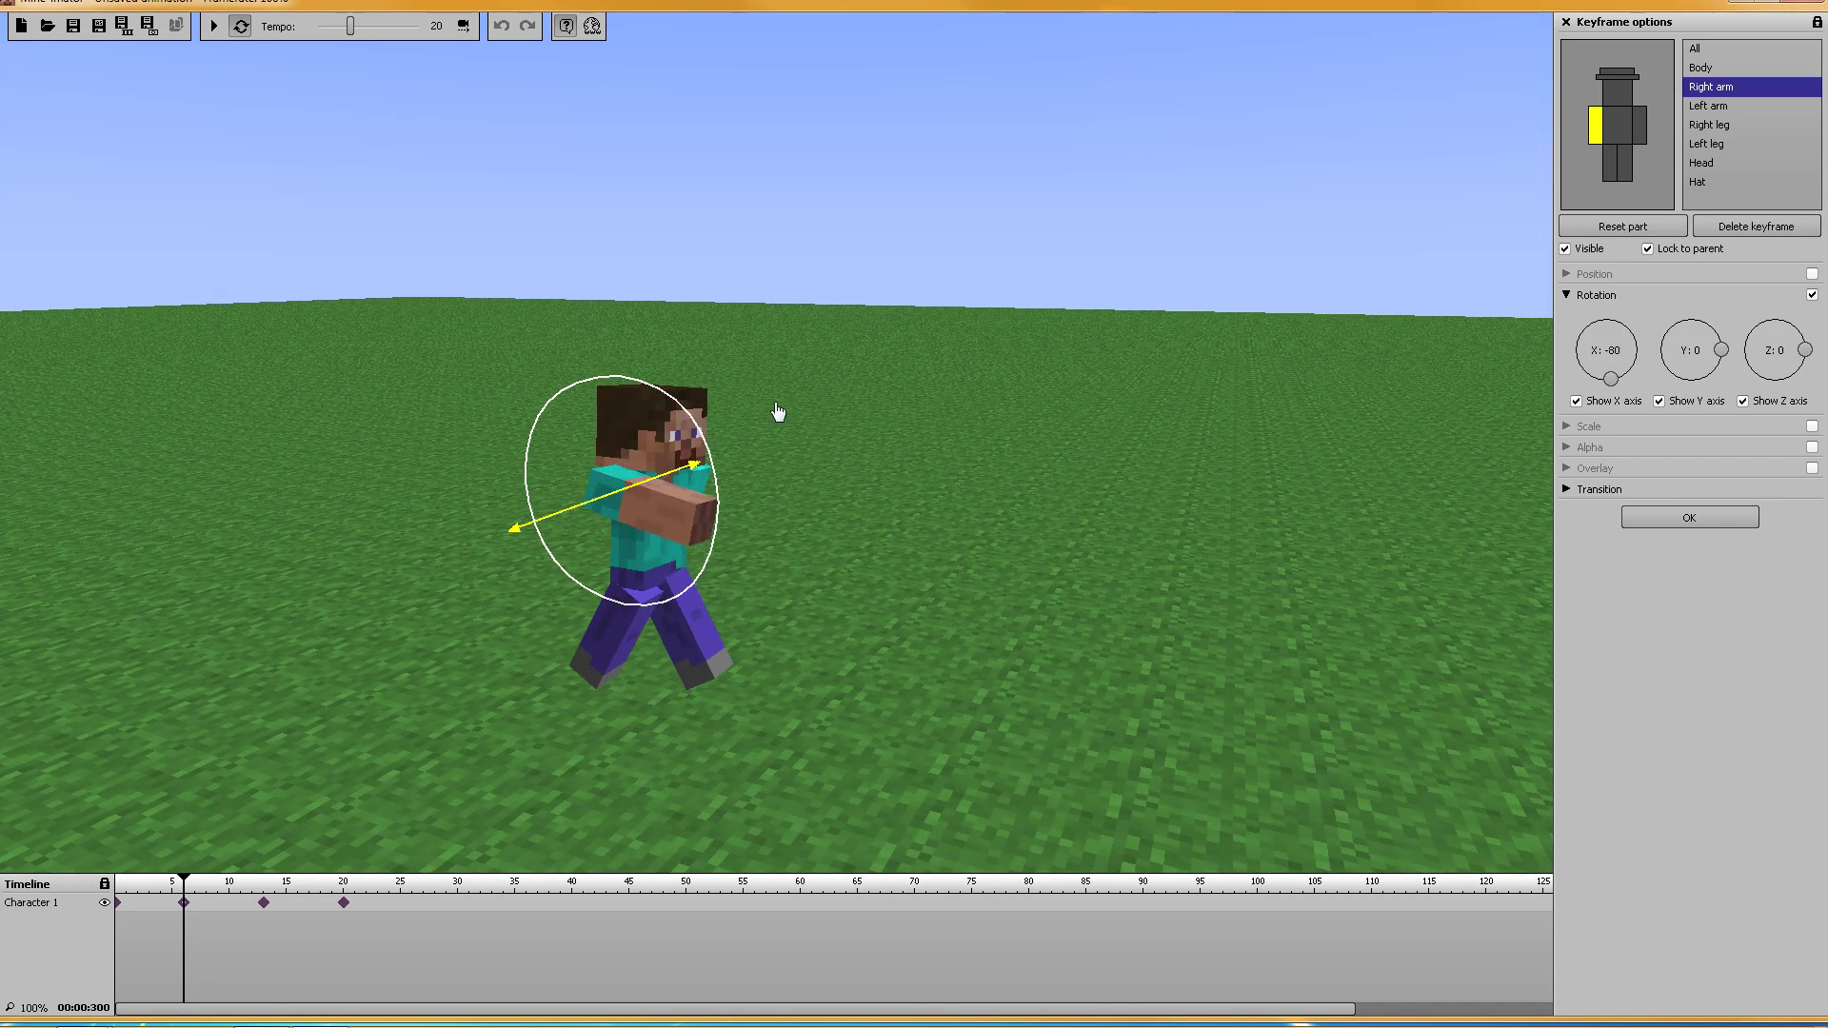
{"action": "left_click_drag", "start_coordinate": [775, 390], "coordinate": [779, 379]}
Step: In the frame 6 keyframe, rotate the left arm back to 69 degrees and lean the body forward to 11 degrees on the X axis
{"action": "left_click", "coordinate": [1641, 133]}
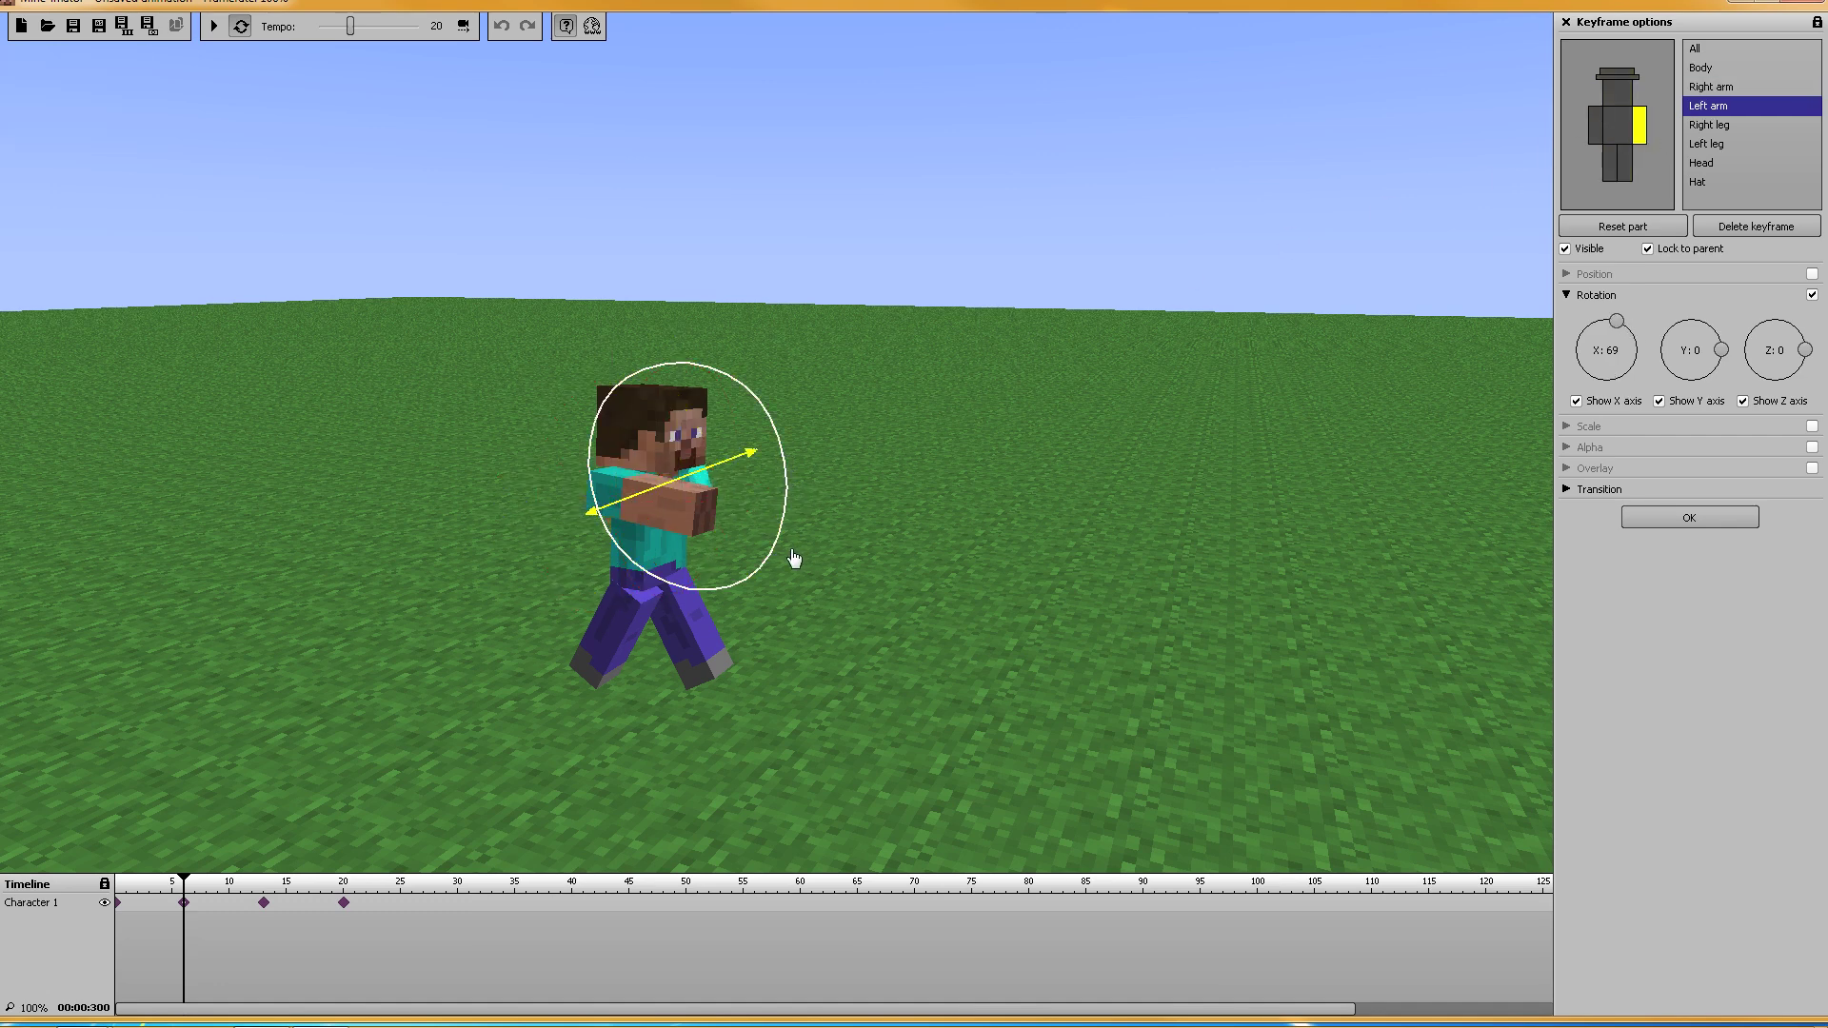
{"action": "left_click", "coordinate": [1613, 136]}
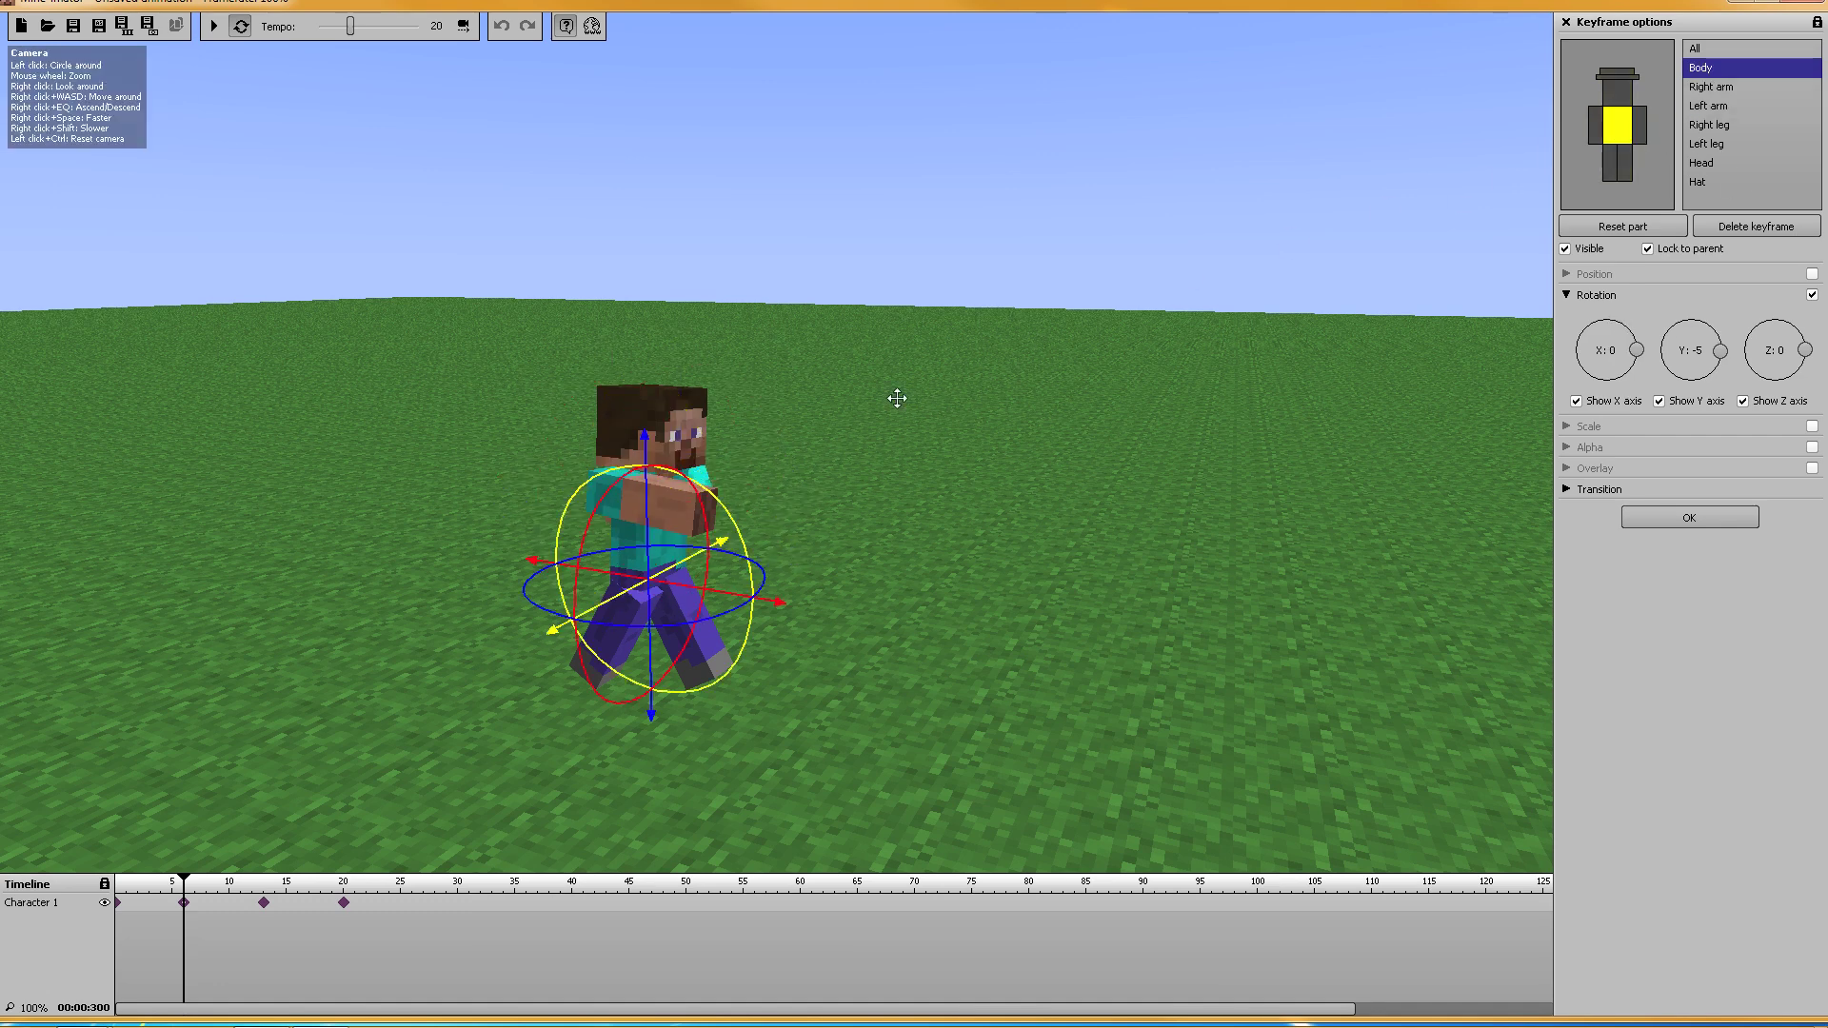
{"action": "left_click_drag", "start_coordinate": [739, 534], "coordinate": [749, 552]}
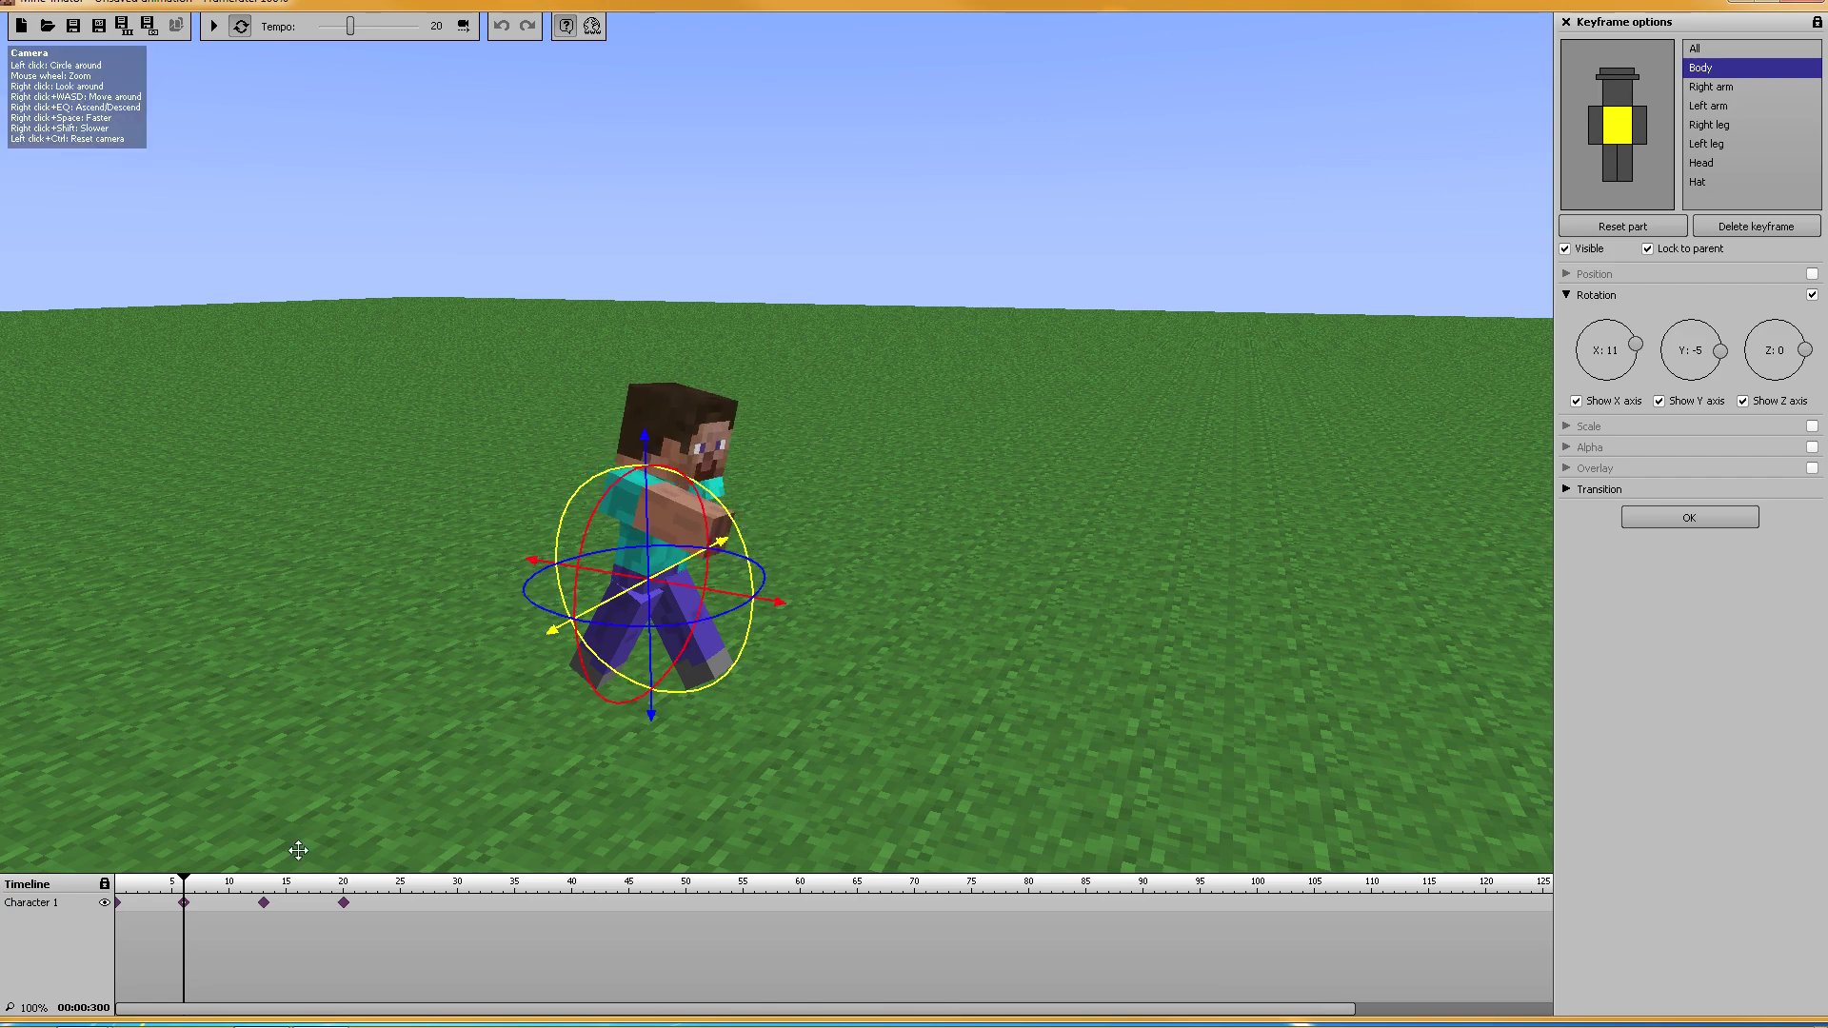
Step: In the frame 13 keyframe, swing the character's left arm forward on the X axis
{"action": "left_click", "coordinate": [264, 911]}
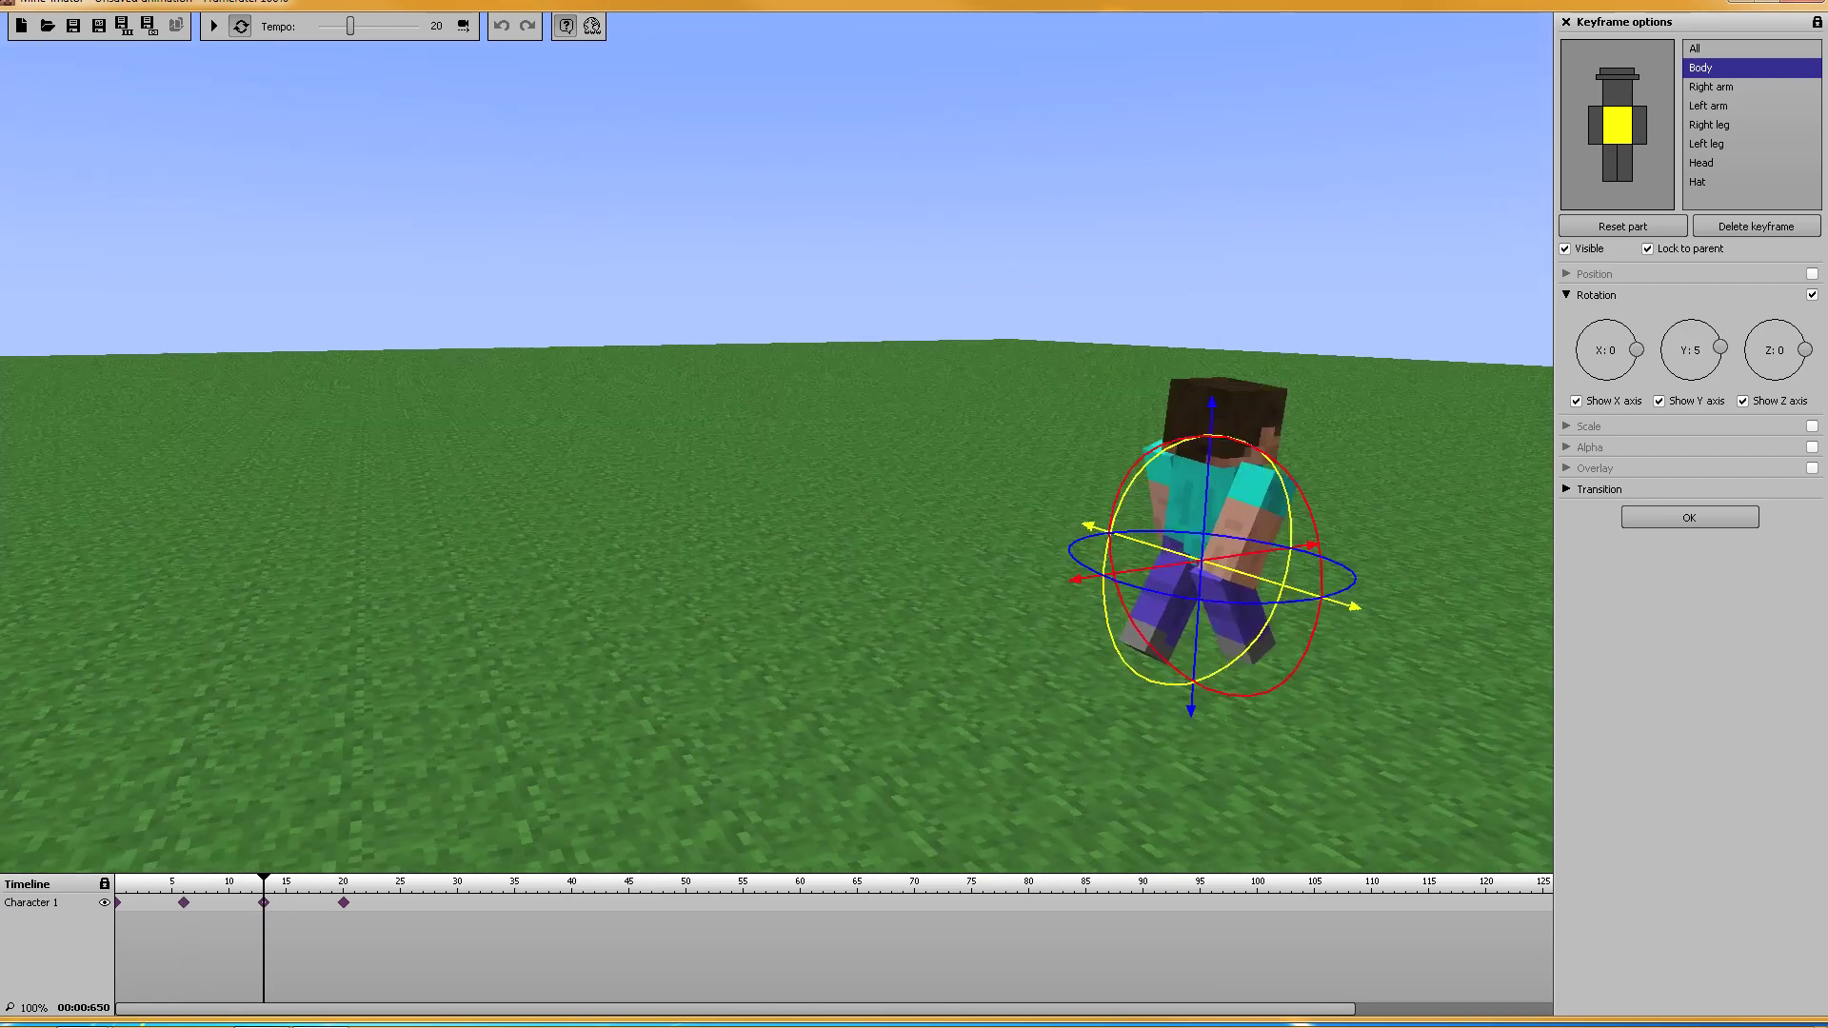
{"action": "left_click_drag", "start_coordinate": [910, 400], "coordinate": [696, 440]}
{"action": "left_click", "coordinate": [1641, 135]}
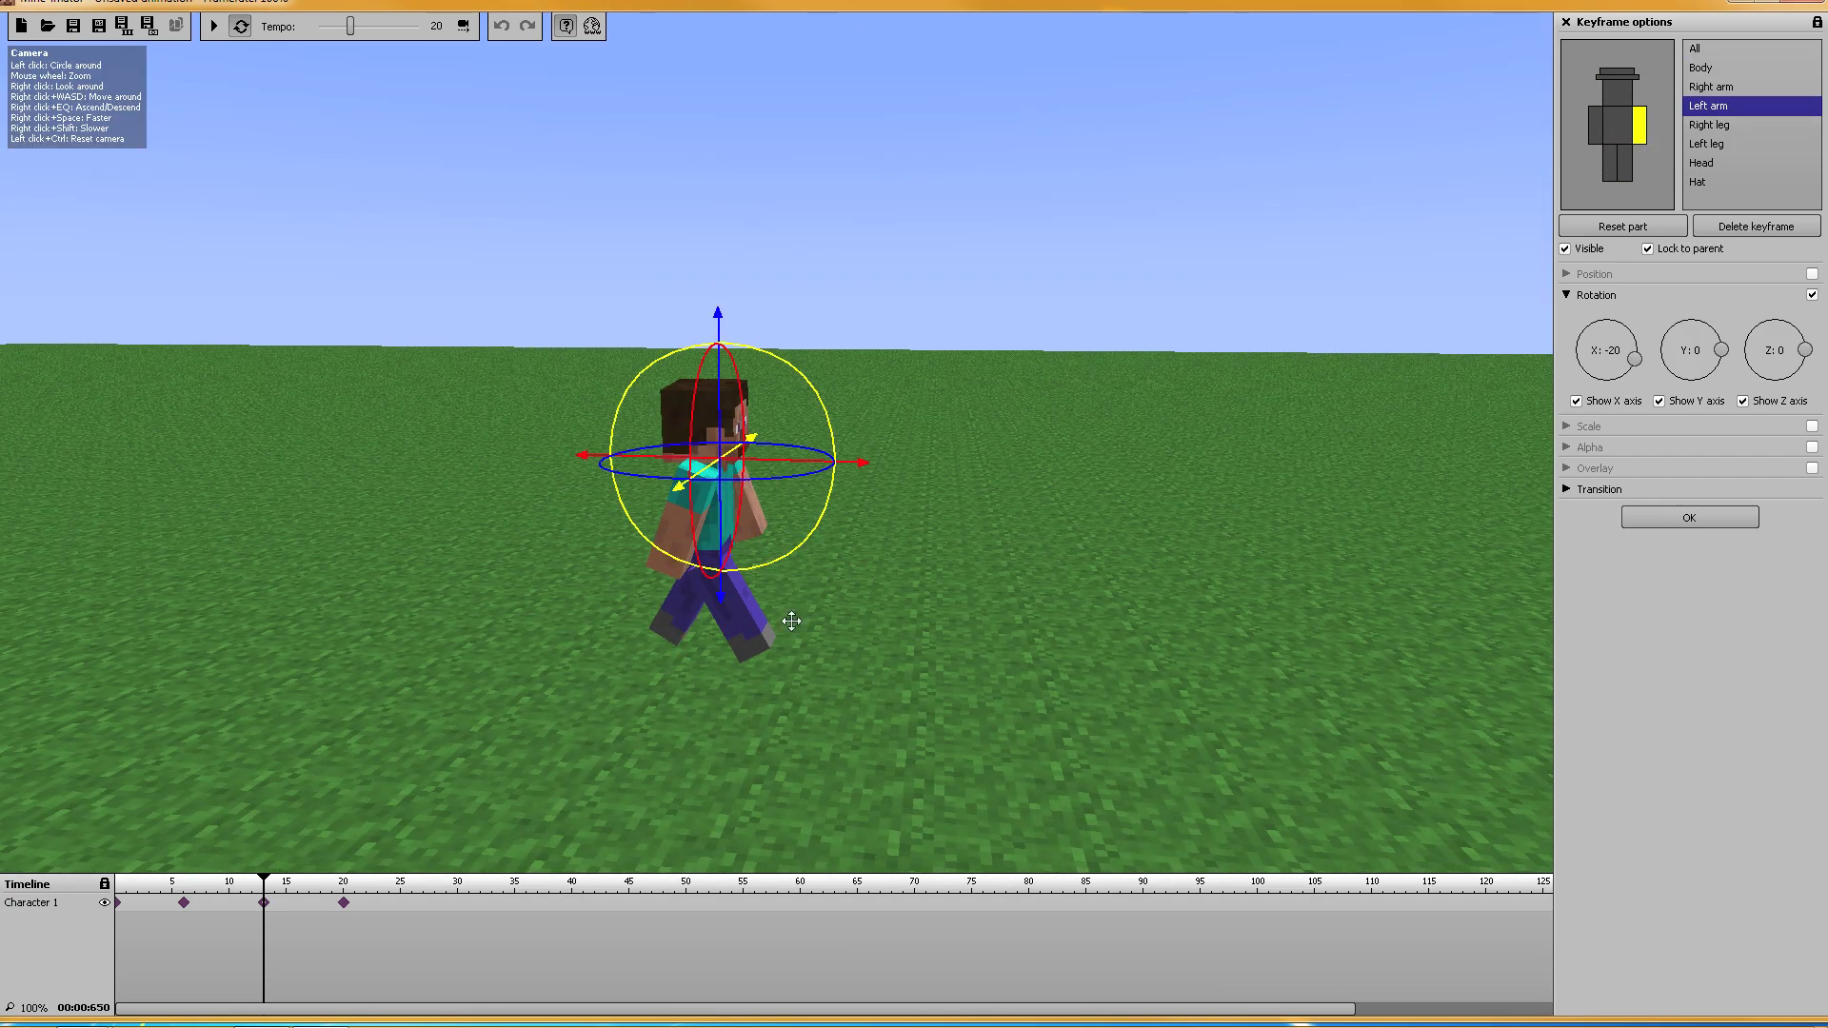
{"action": "left_click_drag", "start_coordinate": [816, 572], "coordinate": [1061, 632]}
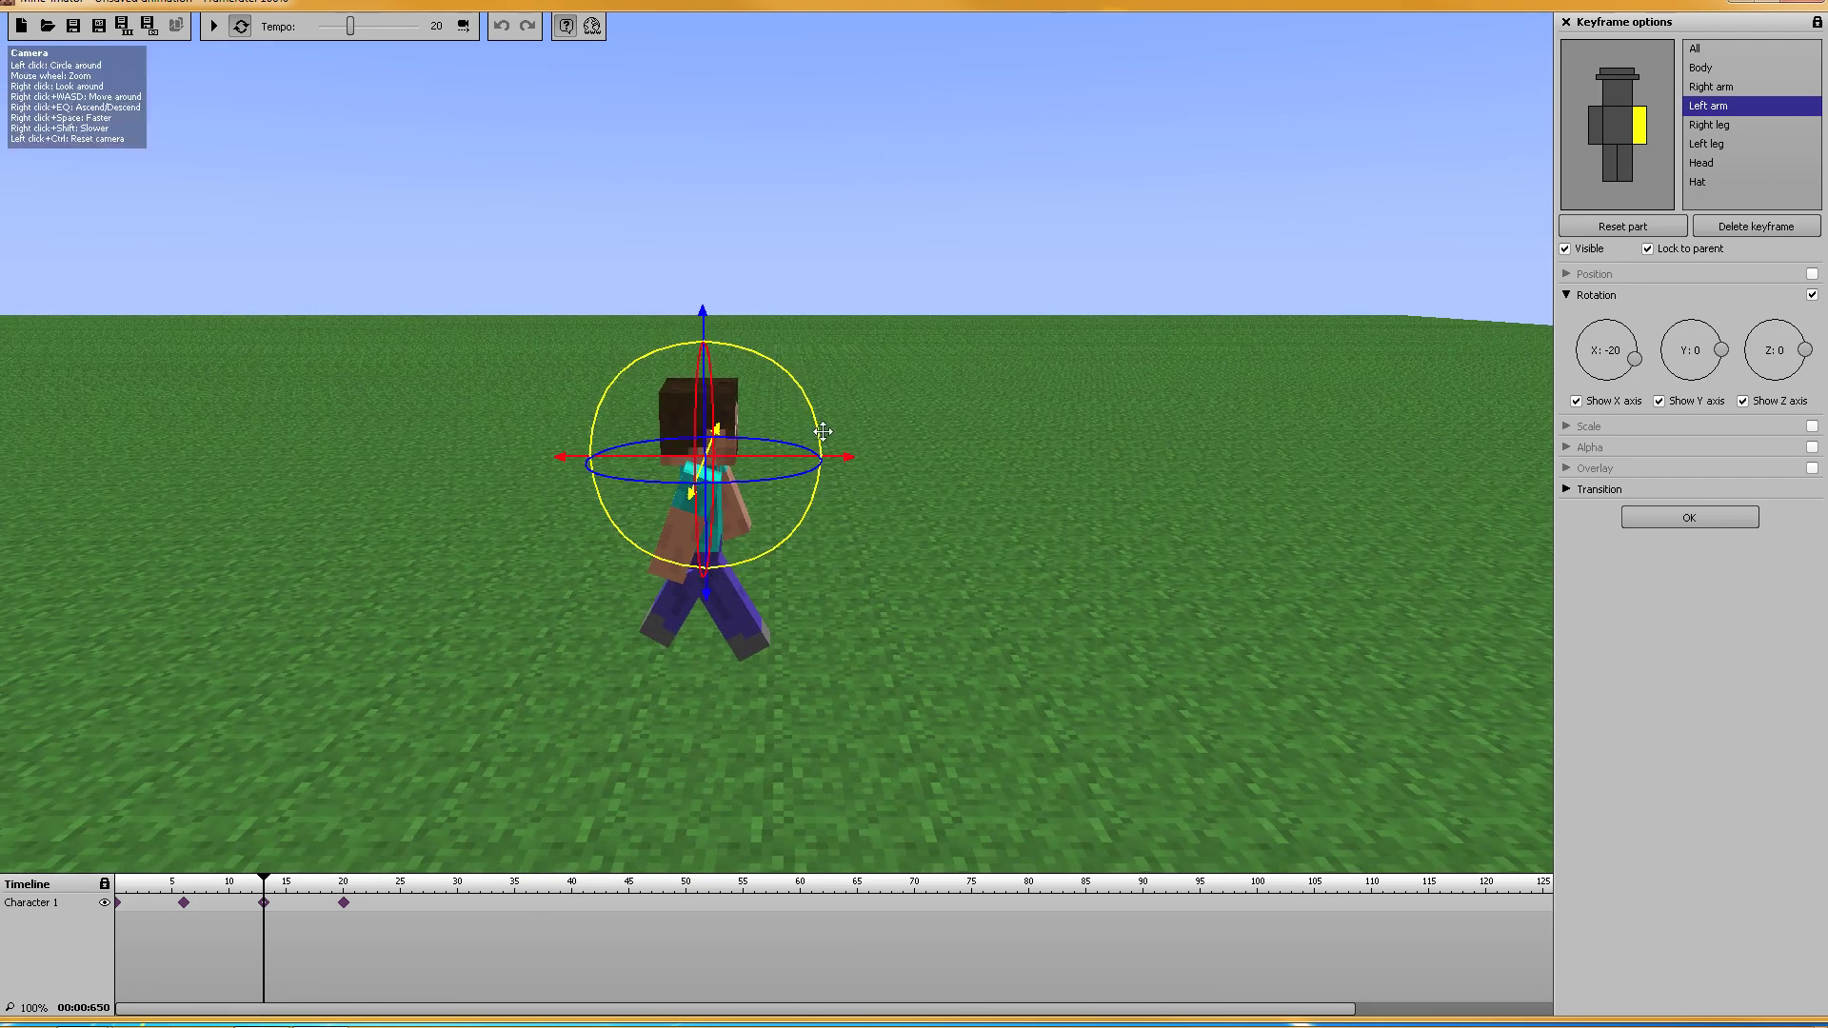
{"action": "left_click_drag", "start_coordinate": [774, 286], "coordinate": [931, 305]}
Step: In the frame 13 keyframe, rotate the right arm back to 74 degrees and tilt the body to -3 degrees on the X axis
{"action": "left_click", "coordinate": [1587, 128]}
{"action": "left_click_drag", "start_coordinate": [770, 389], "coordinate": [787, 423]}
{"action": "left_click_drag", "start_coordinate": [838, 515], "coordinate": [840, 514]}
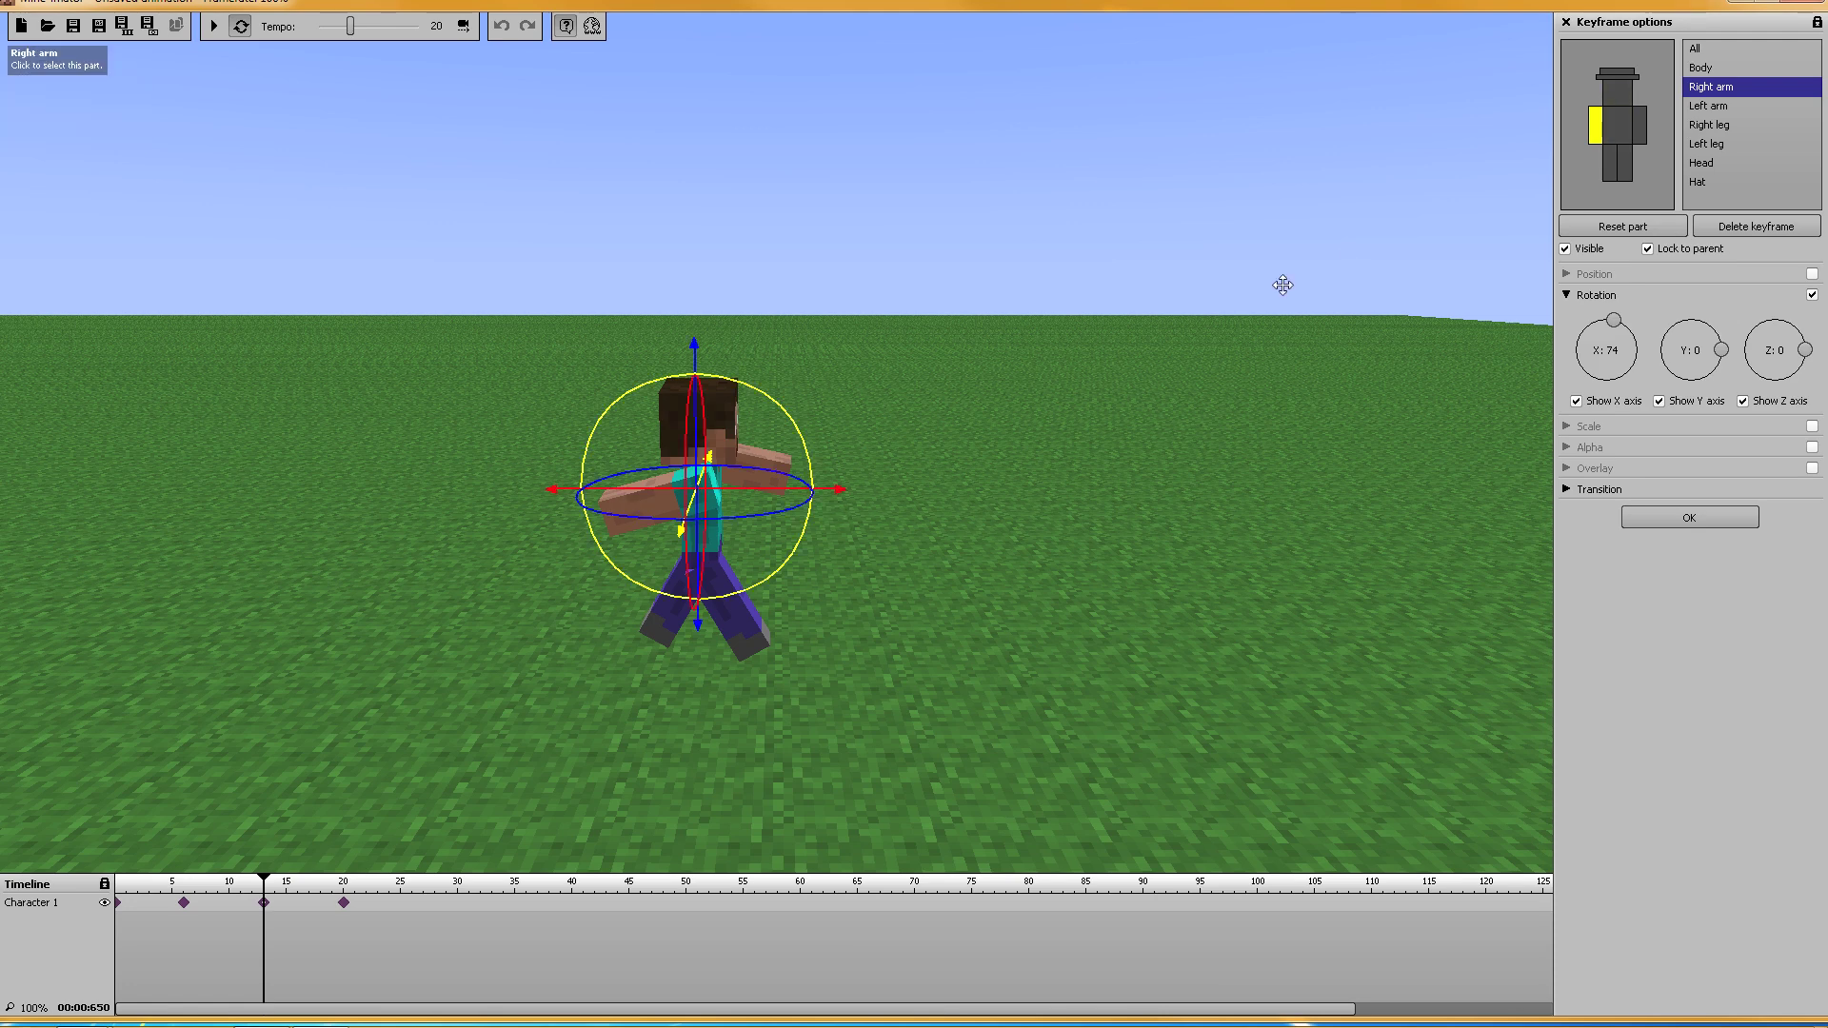
{"action": "left_click", "coordinate": [1624, 127]}
{"action": "left_click_drag", "start_coordinate": [808, 506], "coordinate": [809, 509]}
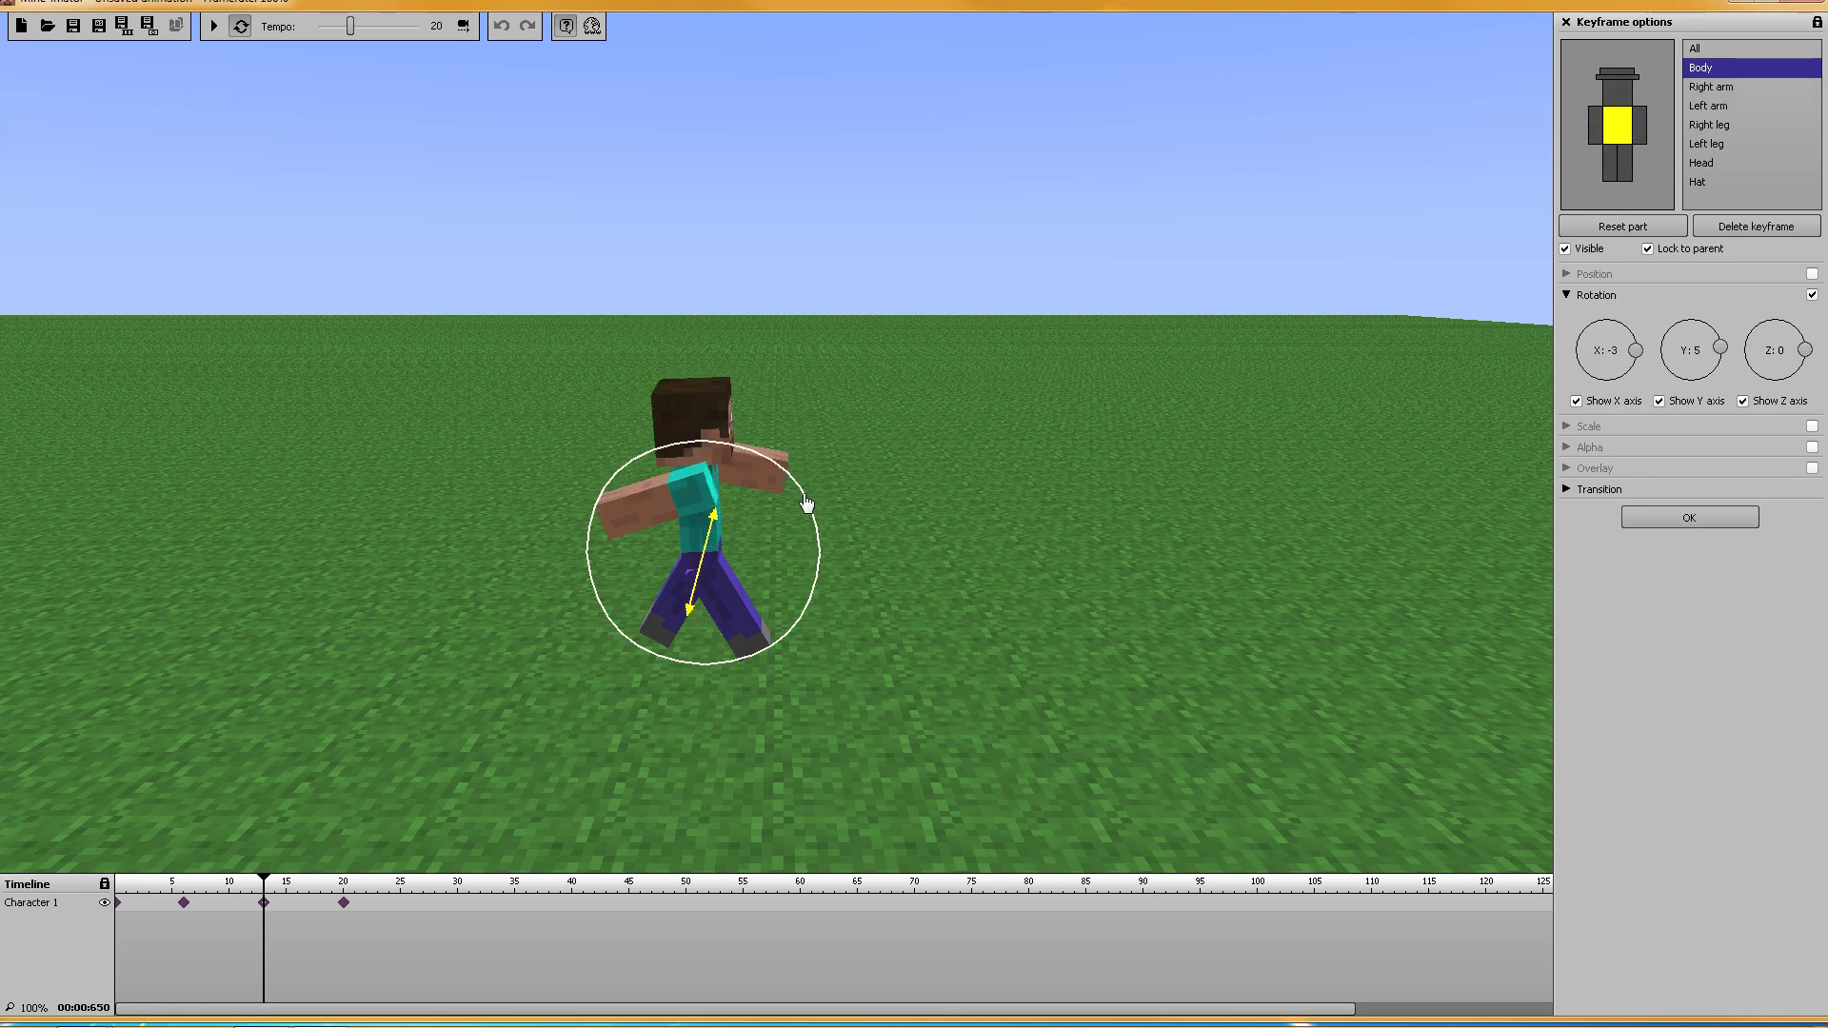
Step: Play the customized walking animation from the frame 0 keyframe and pause it
{"action": "left_click", "coordinate": [344, 904]}
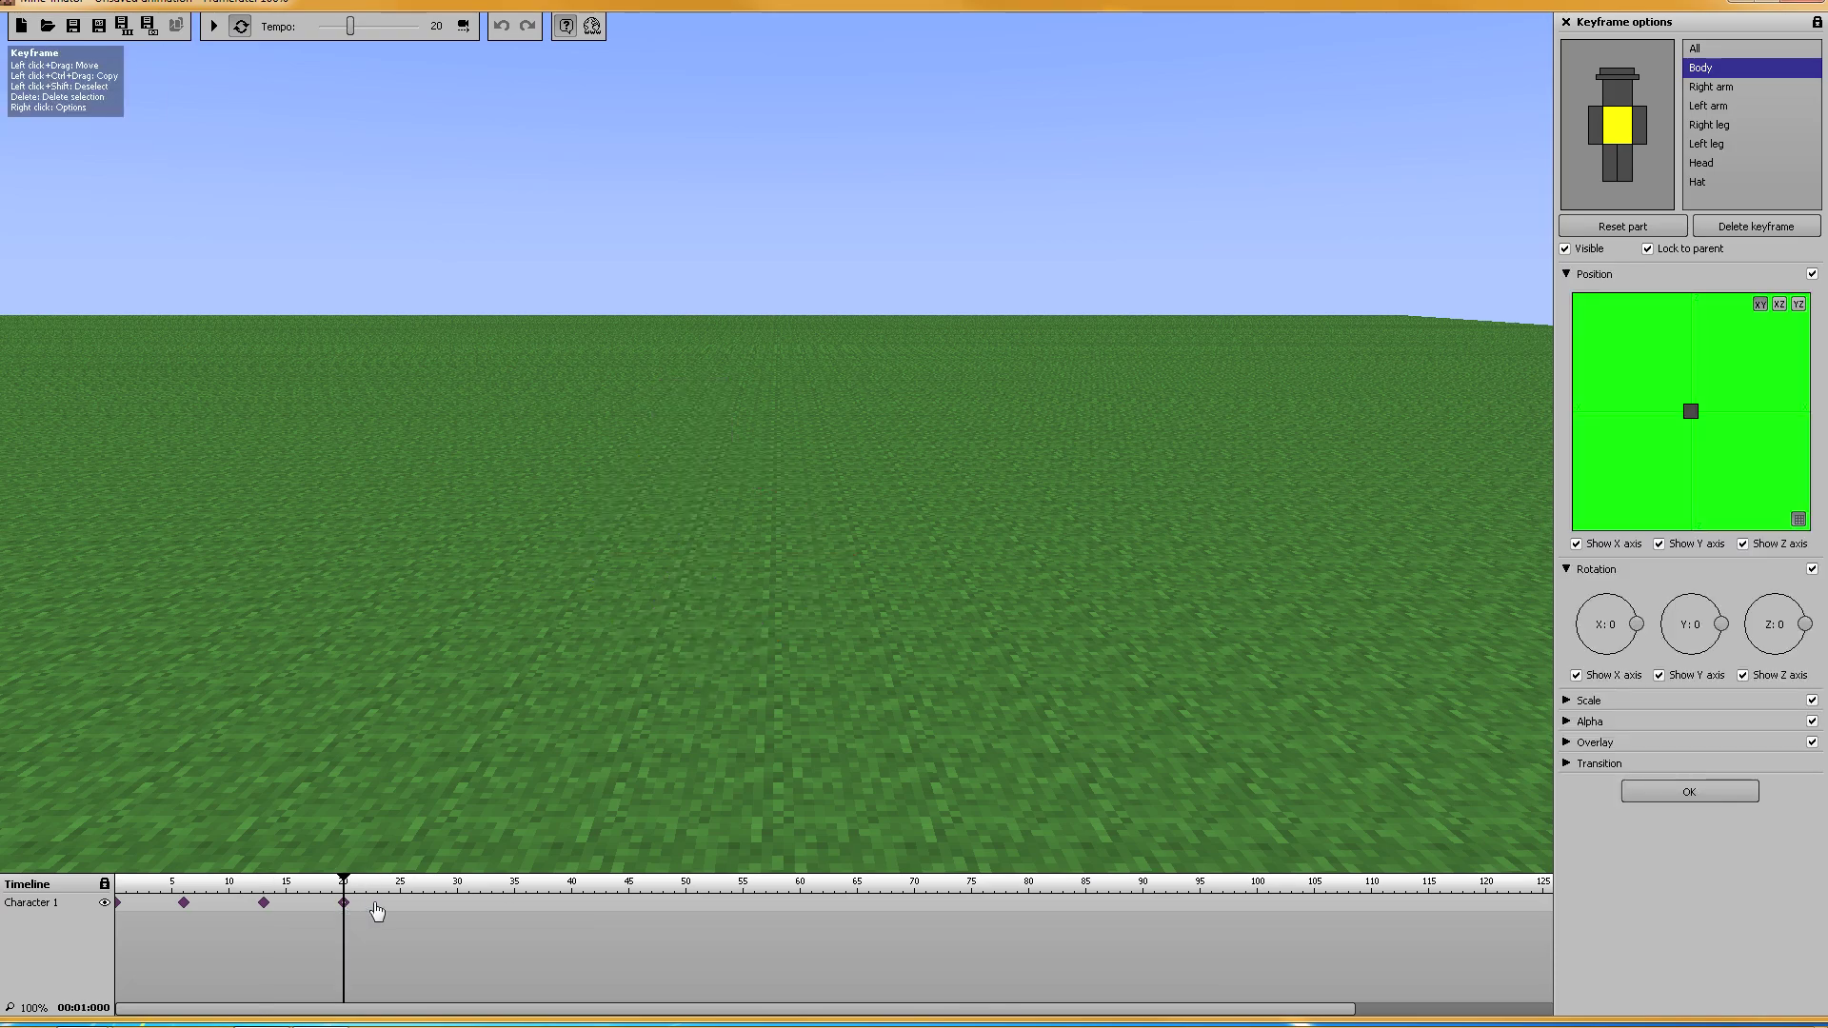
{"action": "left_click_drag", "start_coordinate": [571, 761], "coordinate": [213, 783]}
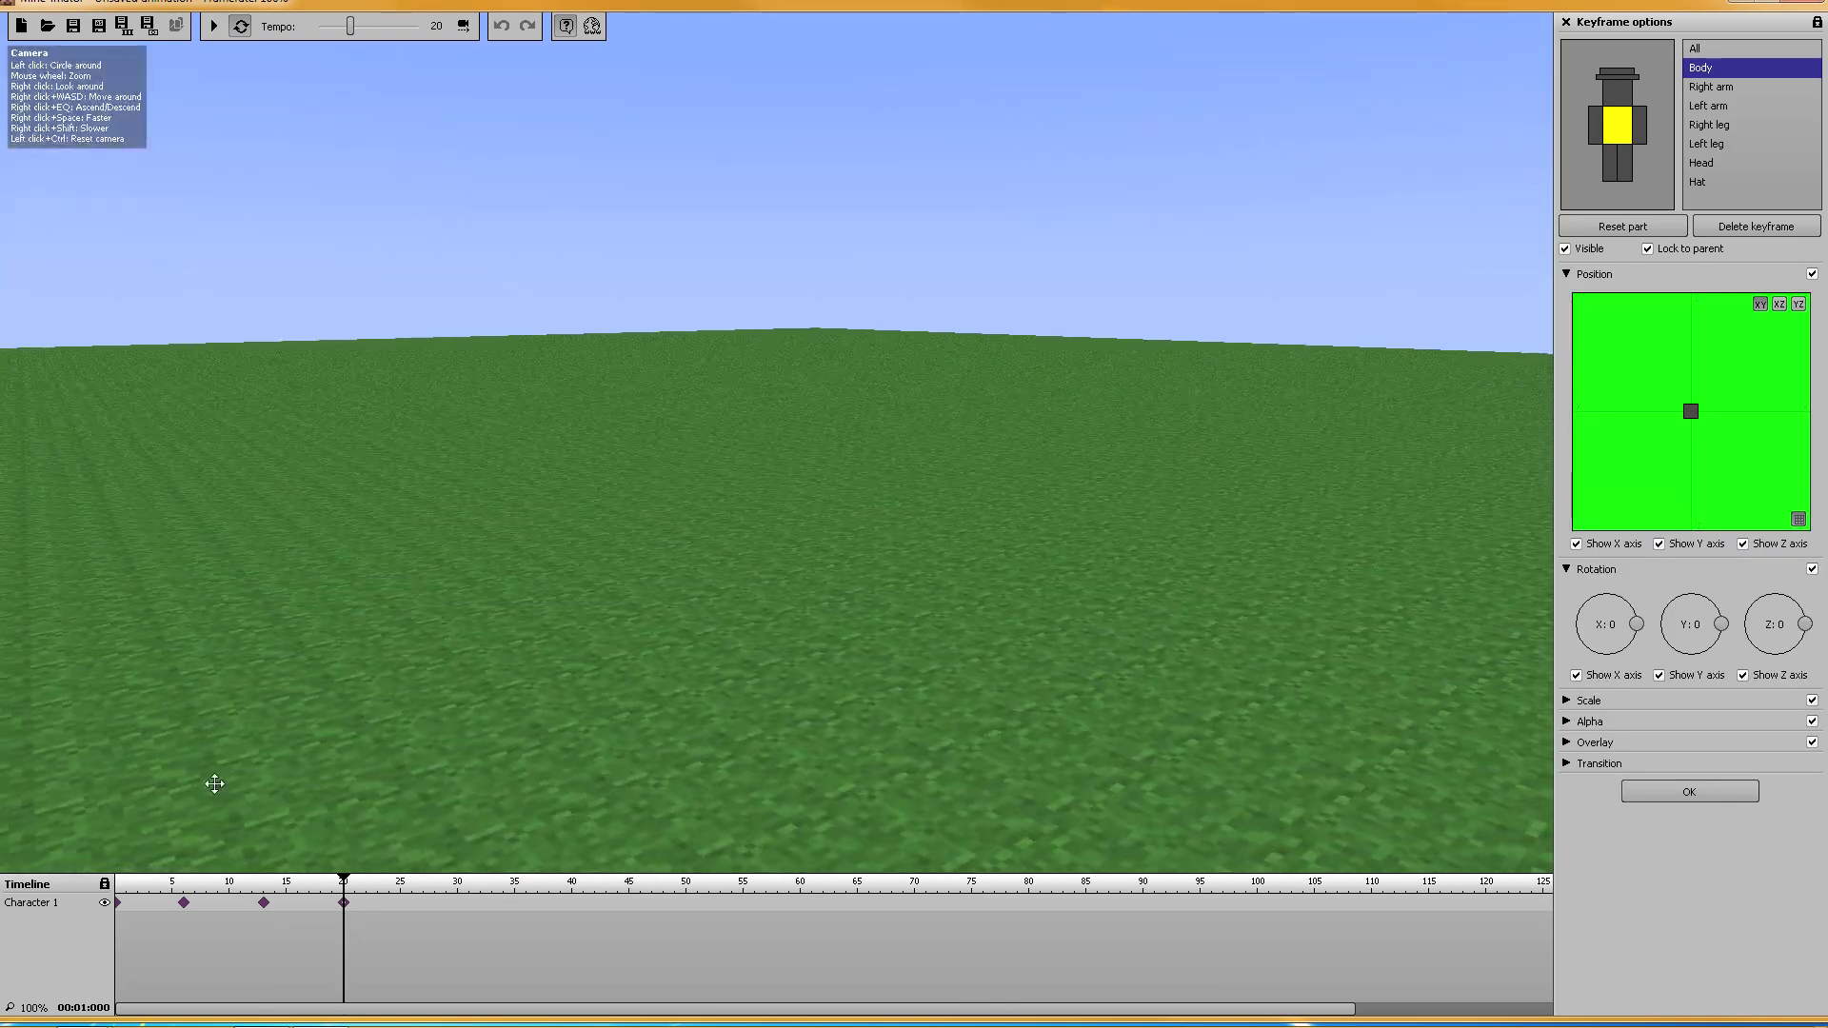
{"action": "left_click", "coordinate": [118, 902]}
{"action": "key", "text": "space"}
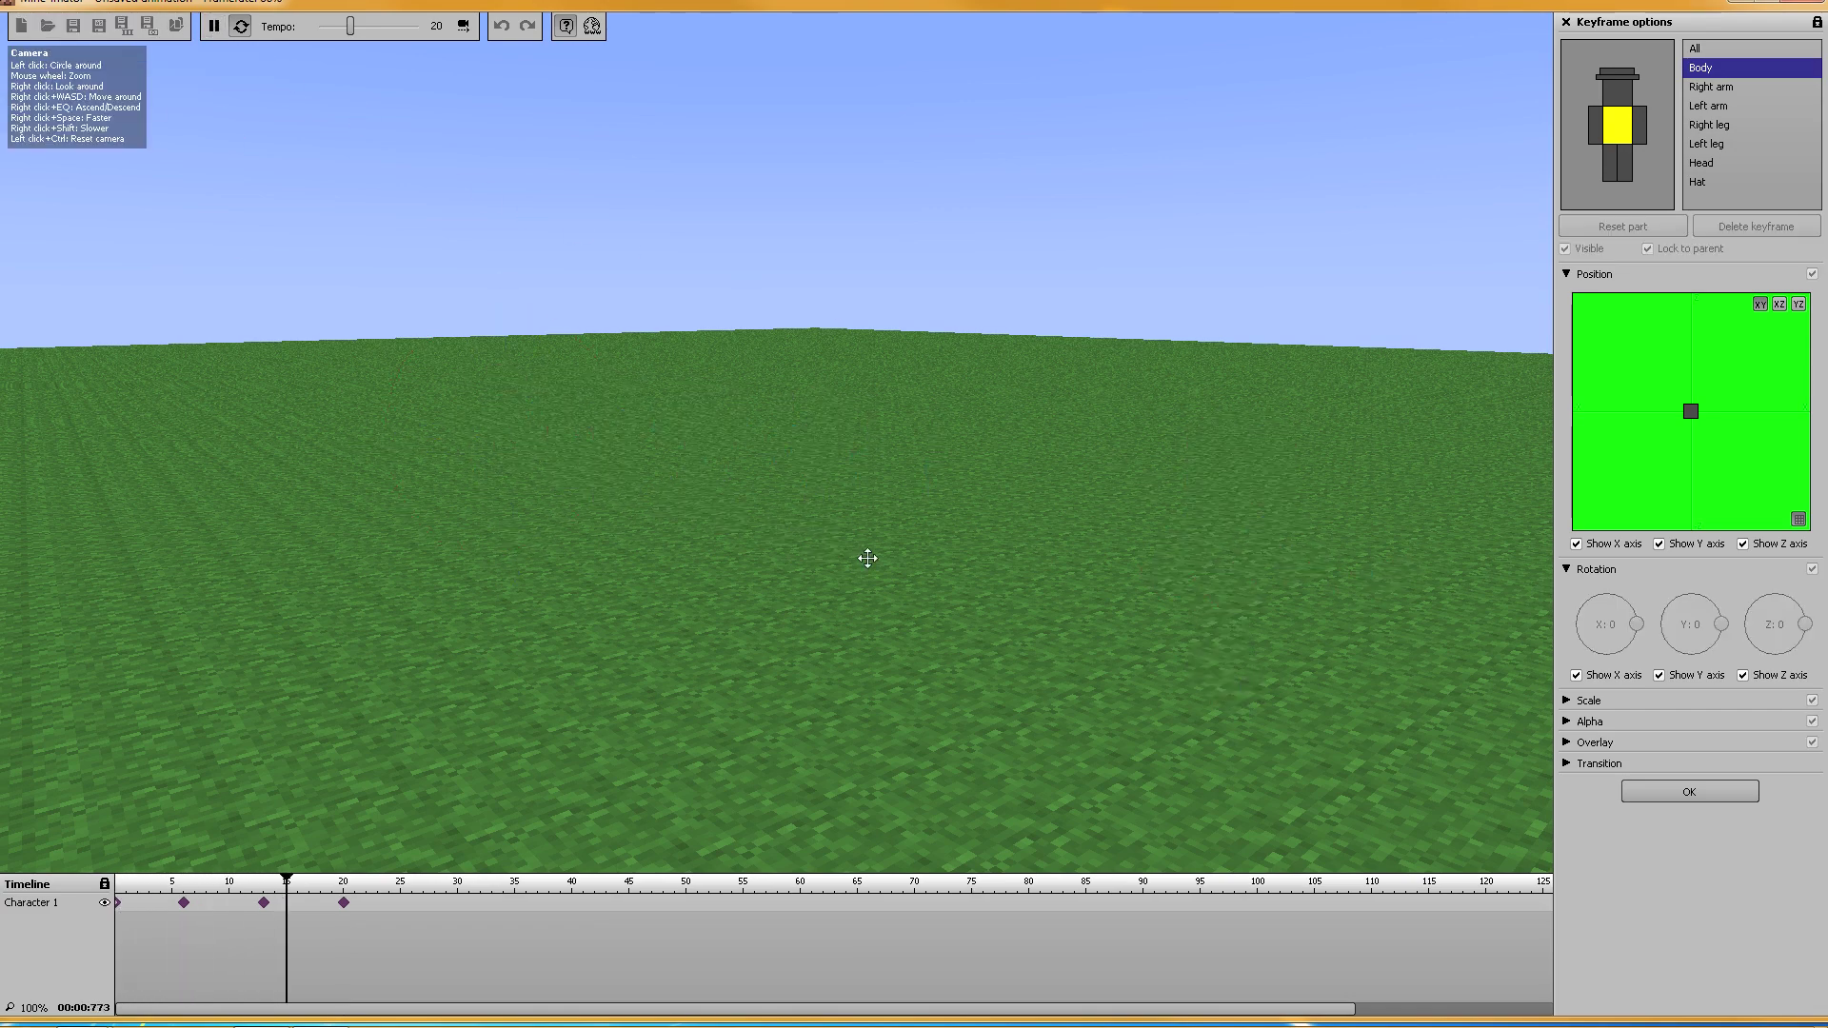
{"action": "left_click", "coordinate": [212, 26]}
Step: Review the frame 6 and 13 poses, lower the tempo to 7, replay the customized walk slowly and pause it
{"action": "left_click", "coordinate": [185, 910]}
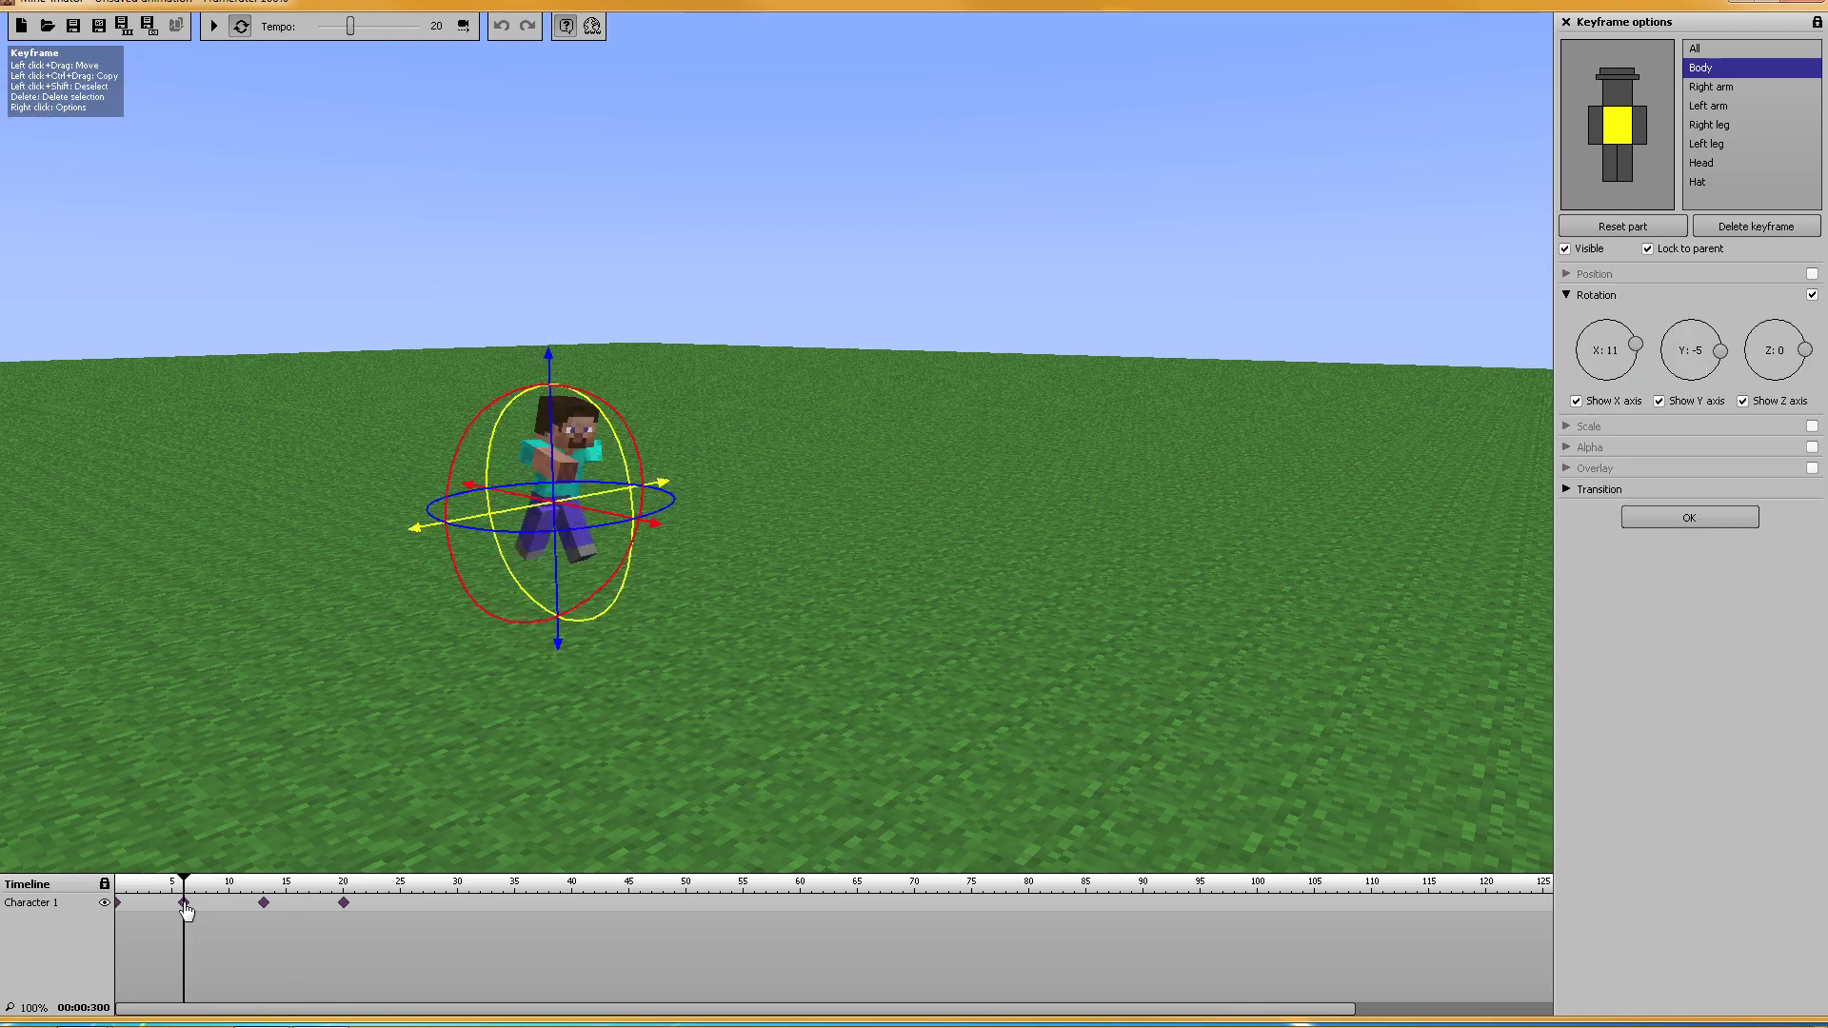
{"action": "left_click_drag", "start_coordinate": [768, 717], "coordinate": [531, 540]}
{"action": "left_click", "coordinate": [265, 904]}
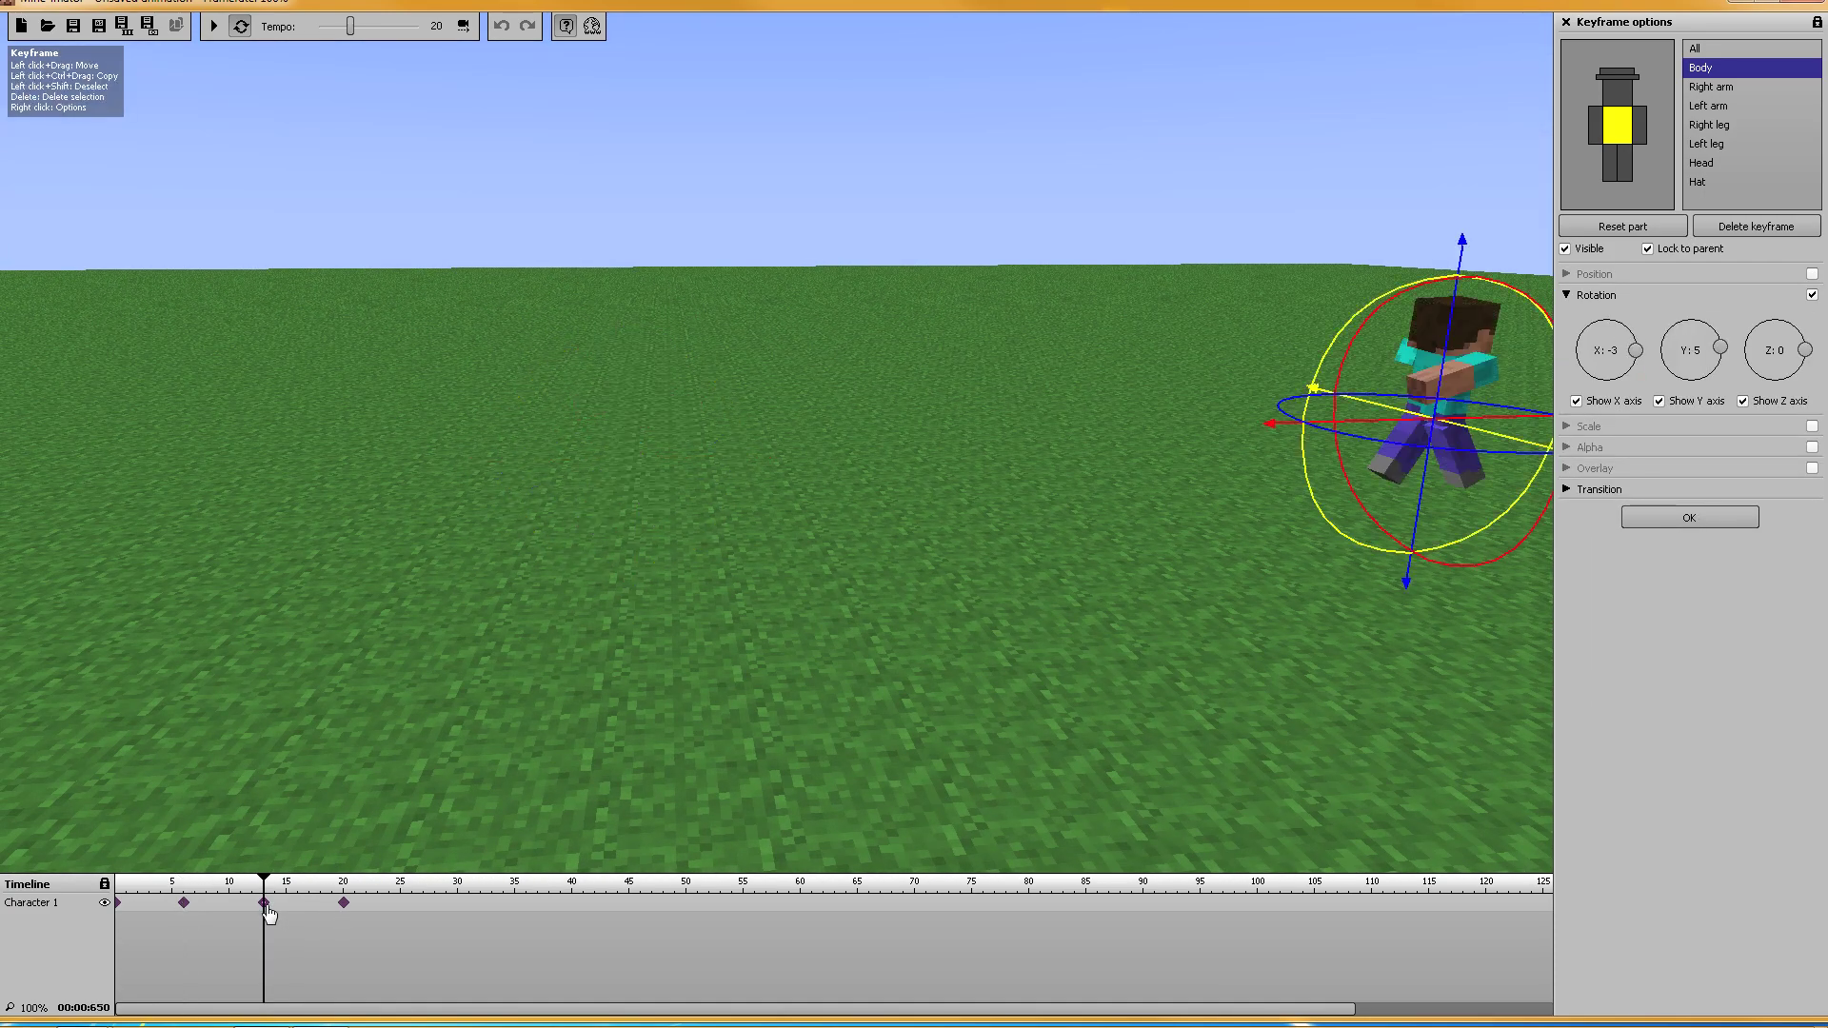
{"action": "left_click_drag", "start_coordinate": [595, 689], "coordinate": [524, 685]}
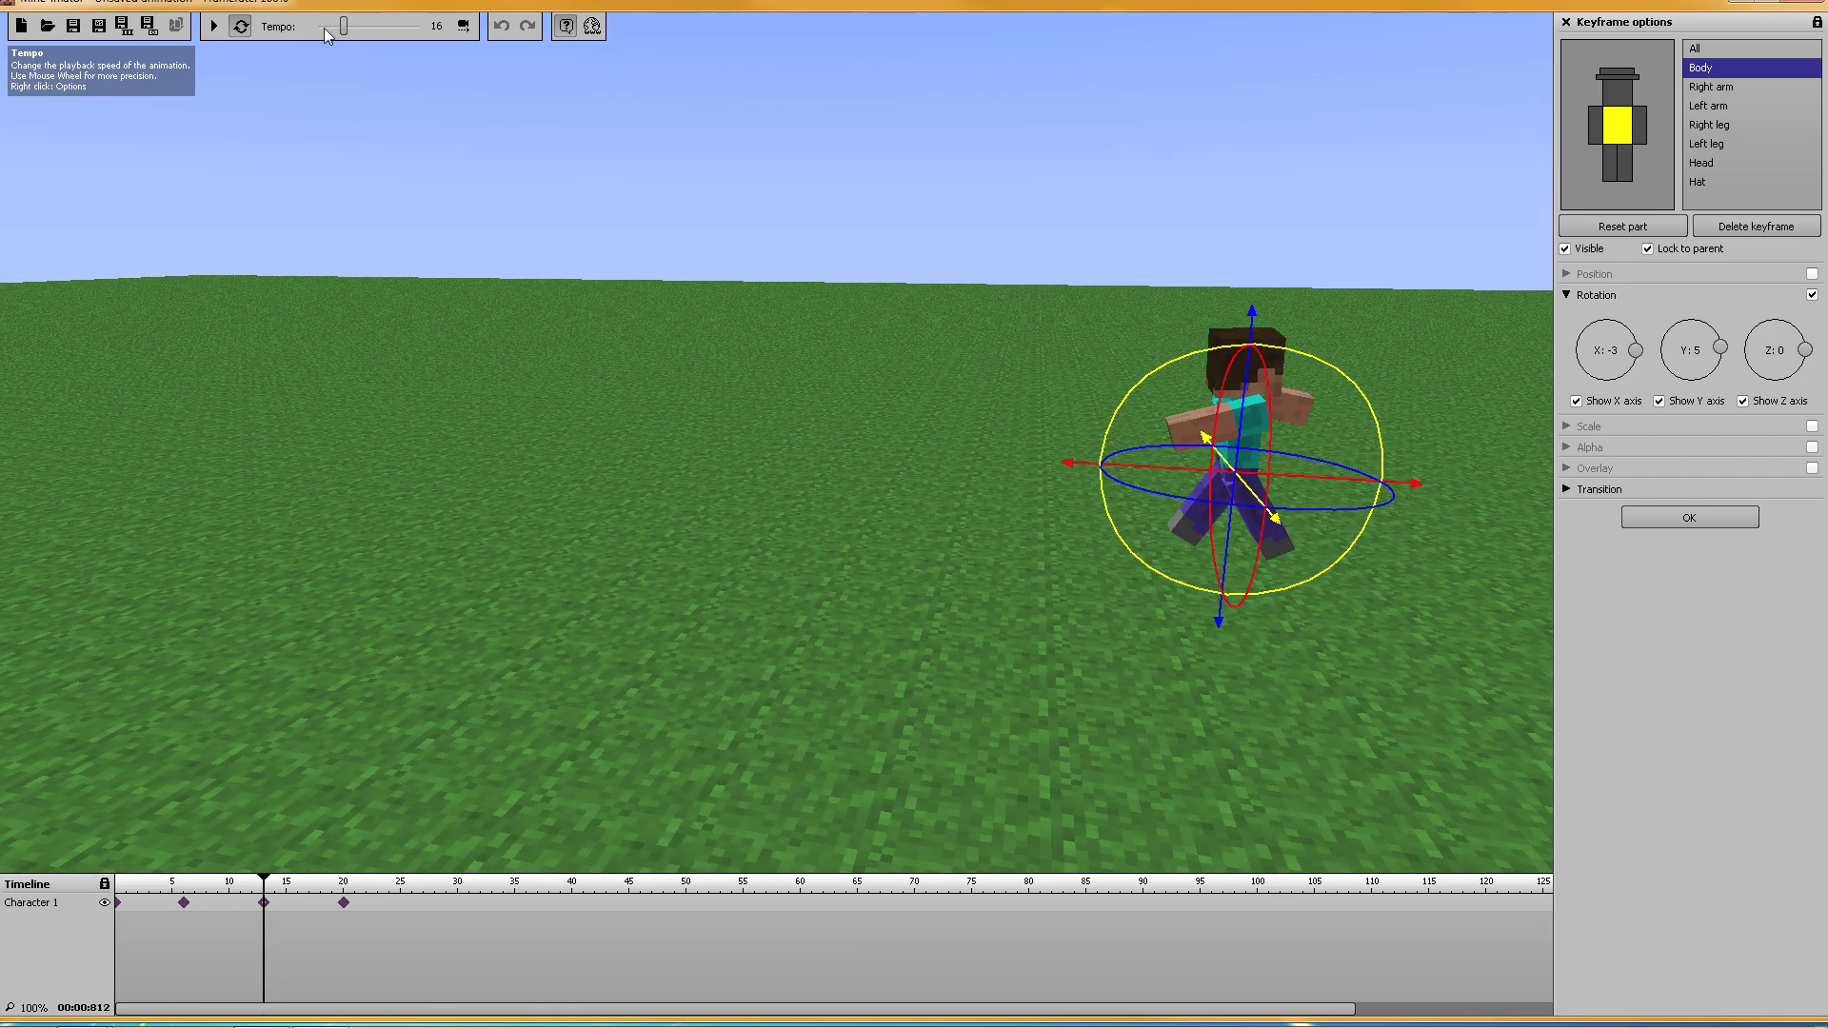
{"action": "left_click", "coordinate": [214, 25]}
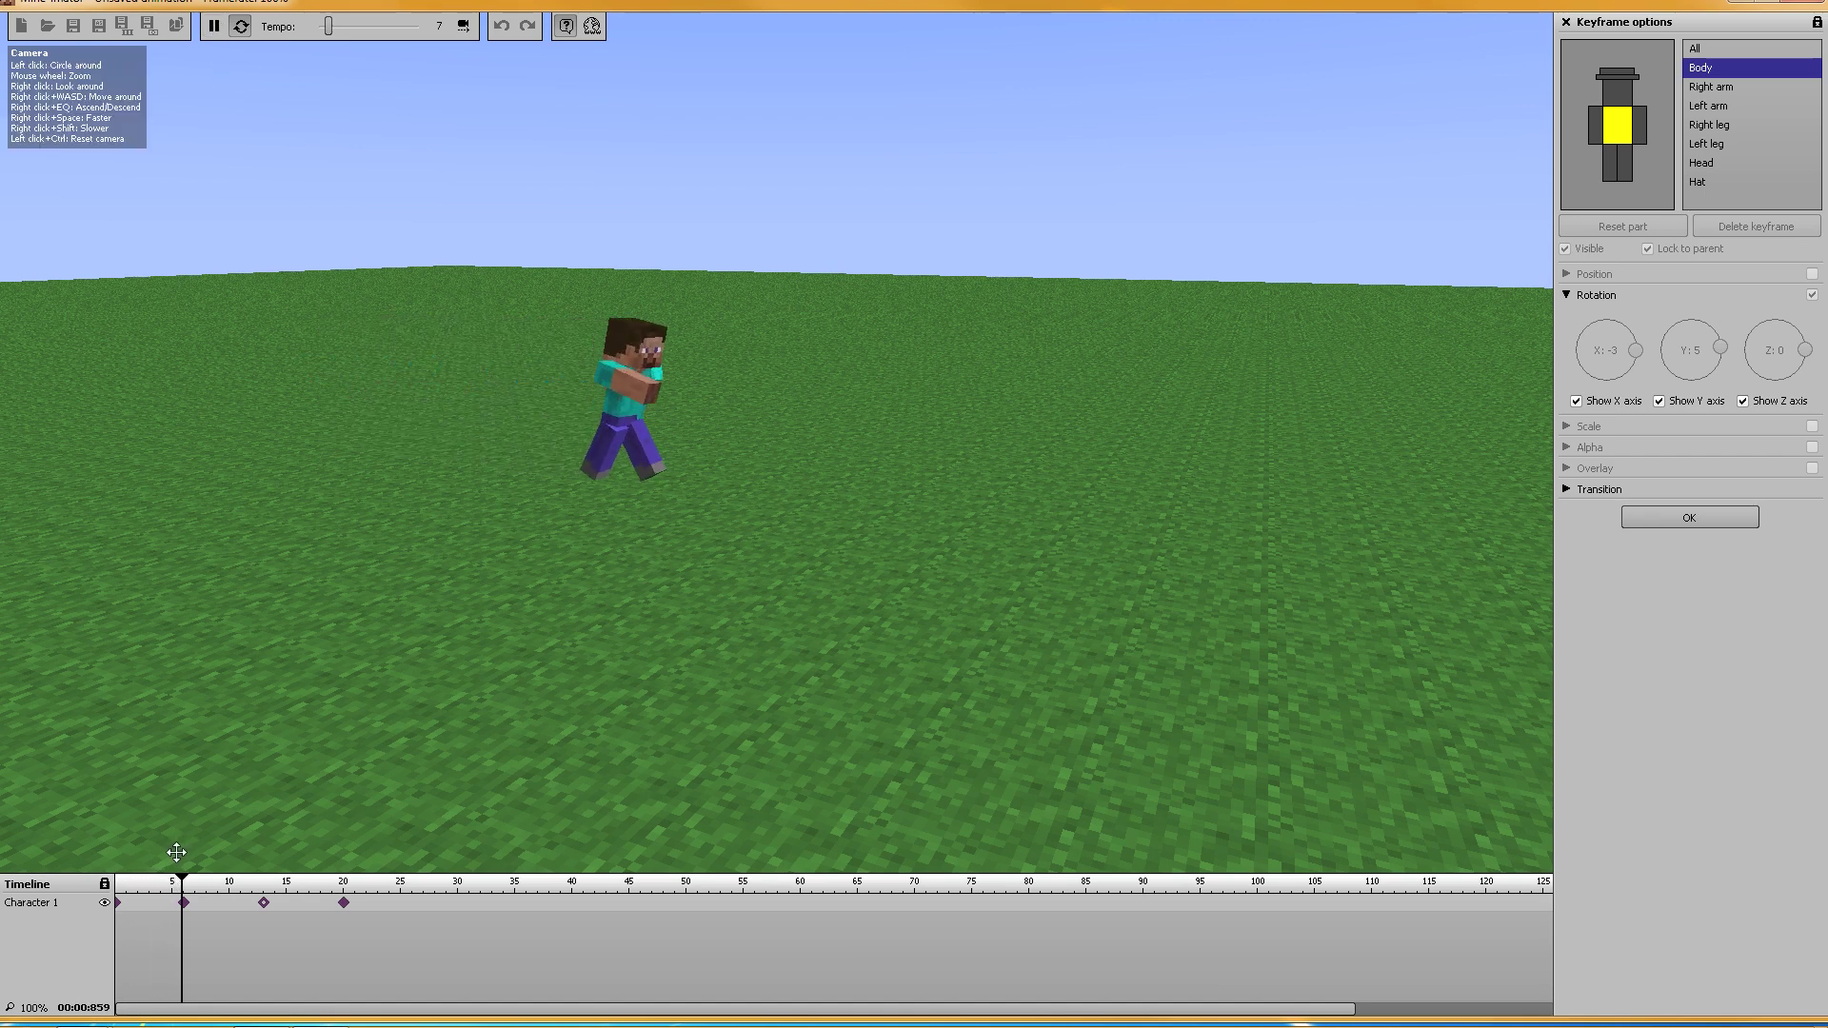
{"action": "left_click", "coordinate": [217, 30]}
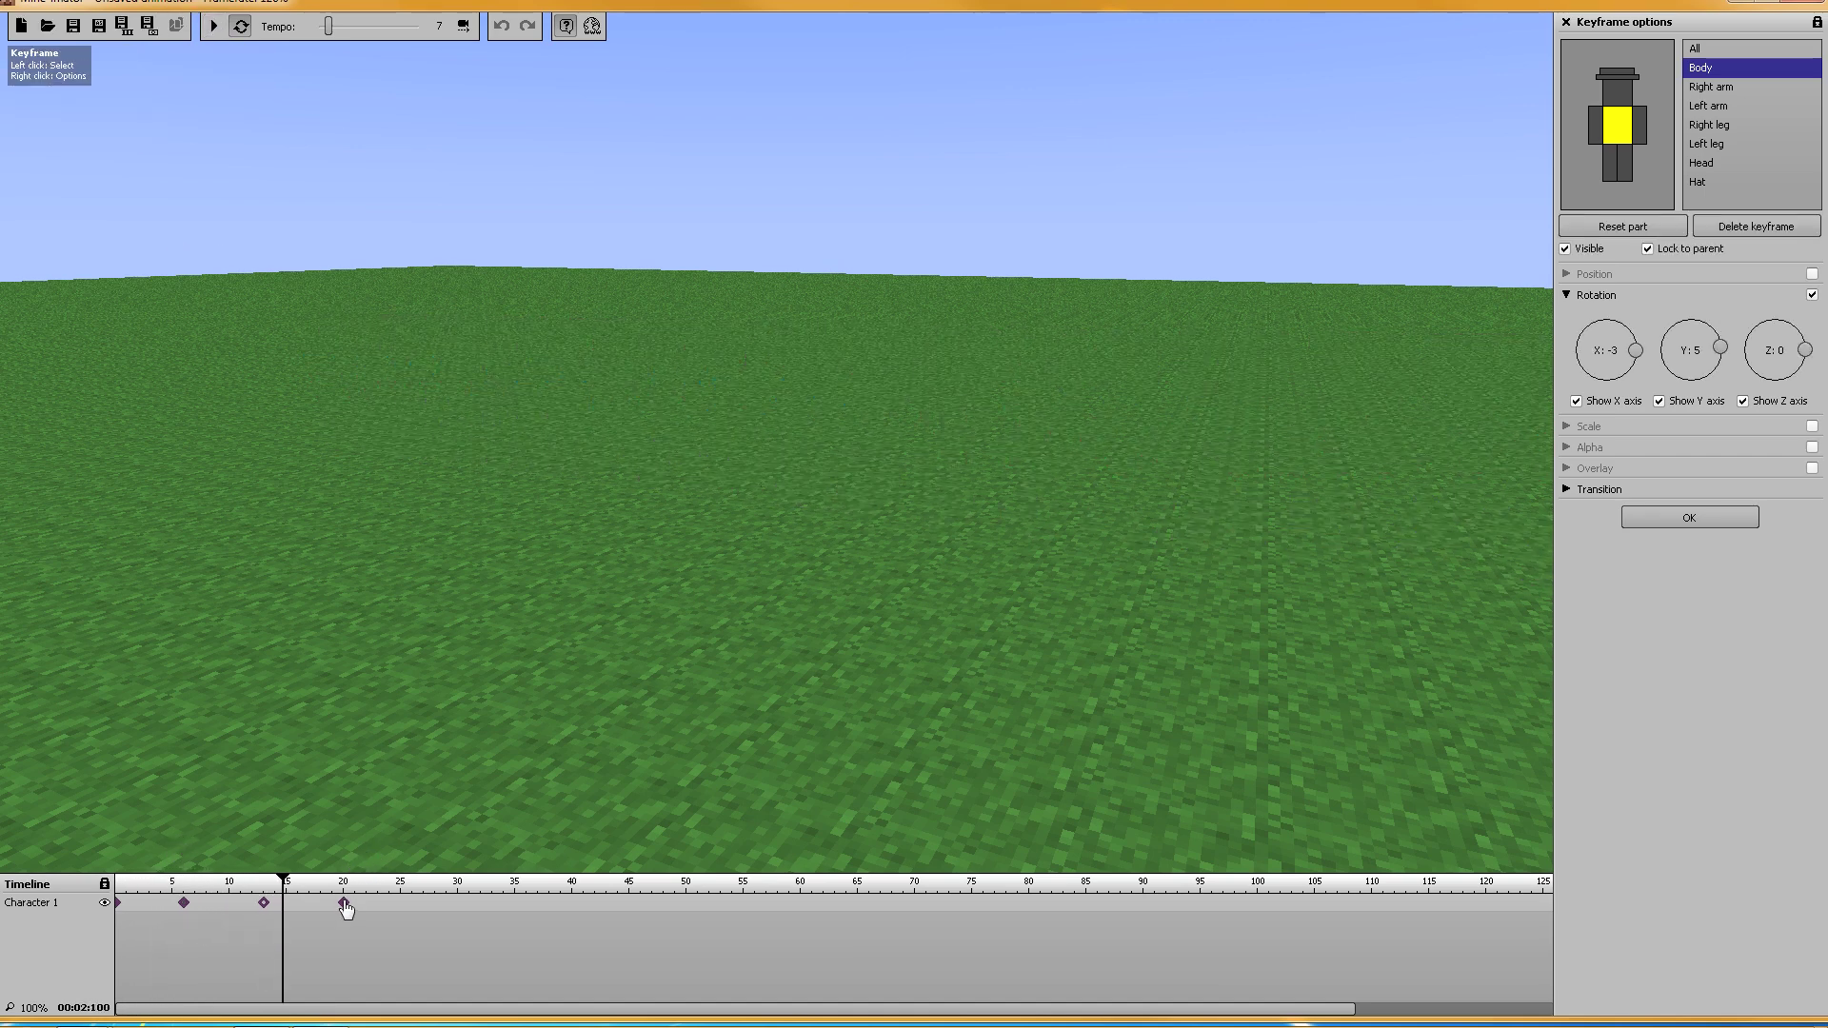
Step: Delete the walking keyframes between frames 0 and 20, and move the end keyframe to frame 55
{"action": "left_click", "coordinate": [345, 903]}
{"action": "left_click_drag", "start_coordinate": [324, 902], "coordinate": [187, 904]}
{"action": "key", "text": "Delete"}
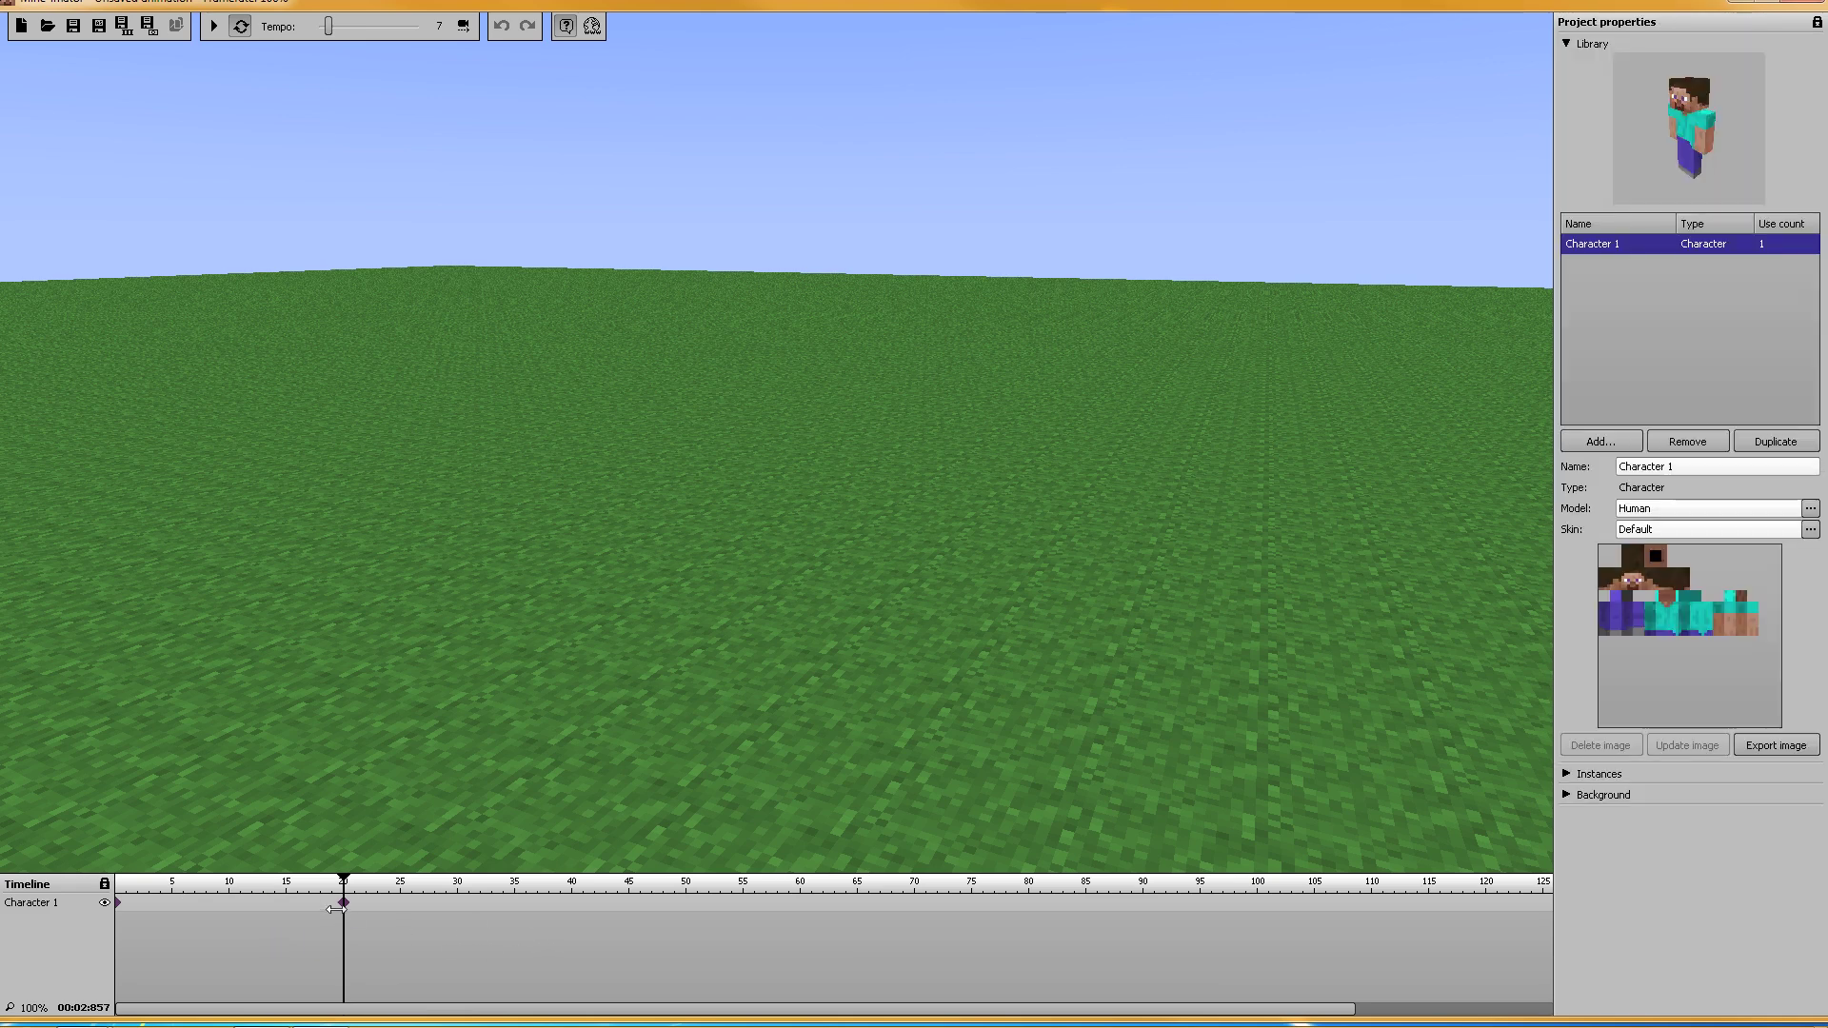
{"action": "left_click_drag", "start_coordinate": [345, 904], "coordinate": [636, 919]}
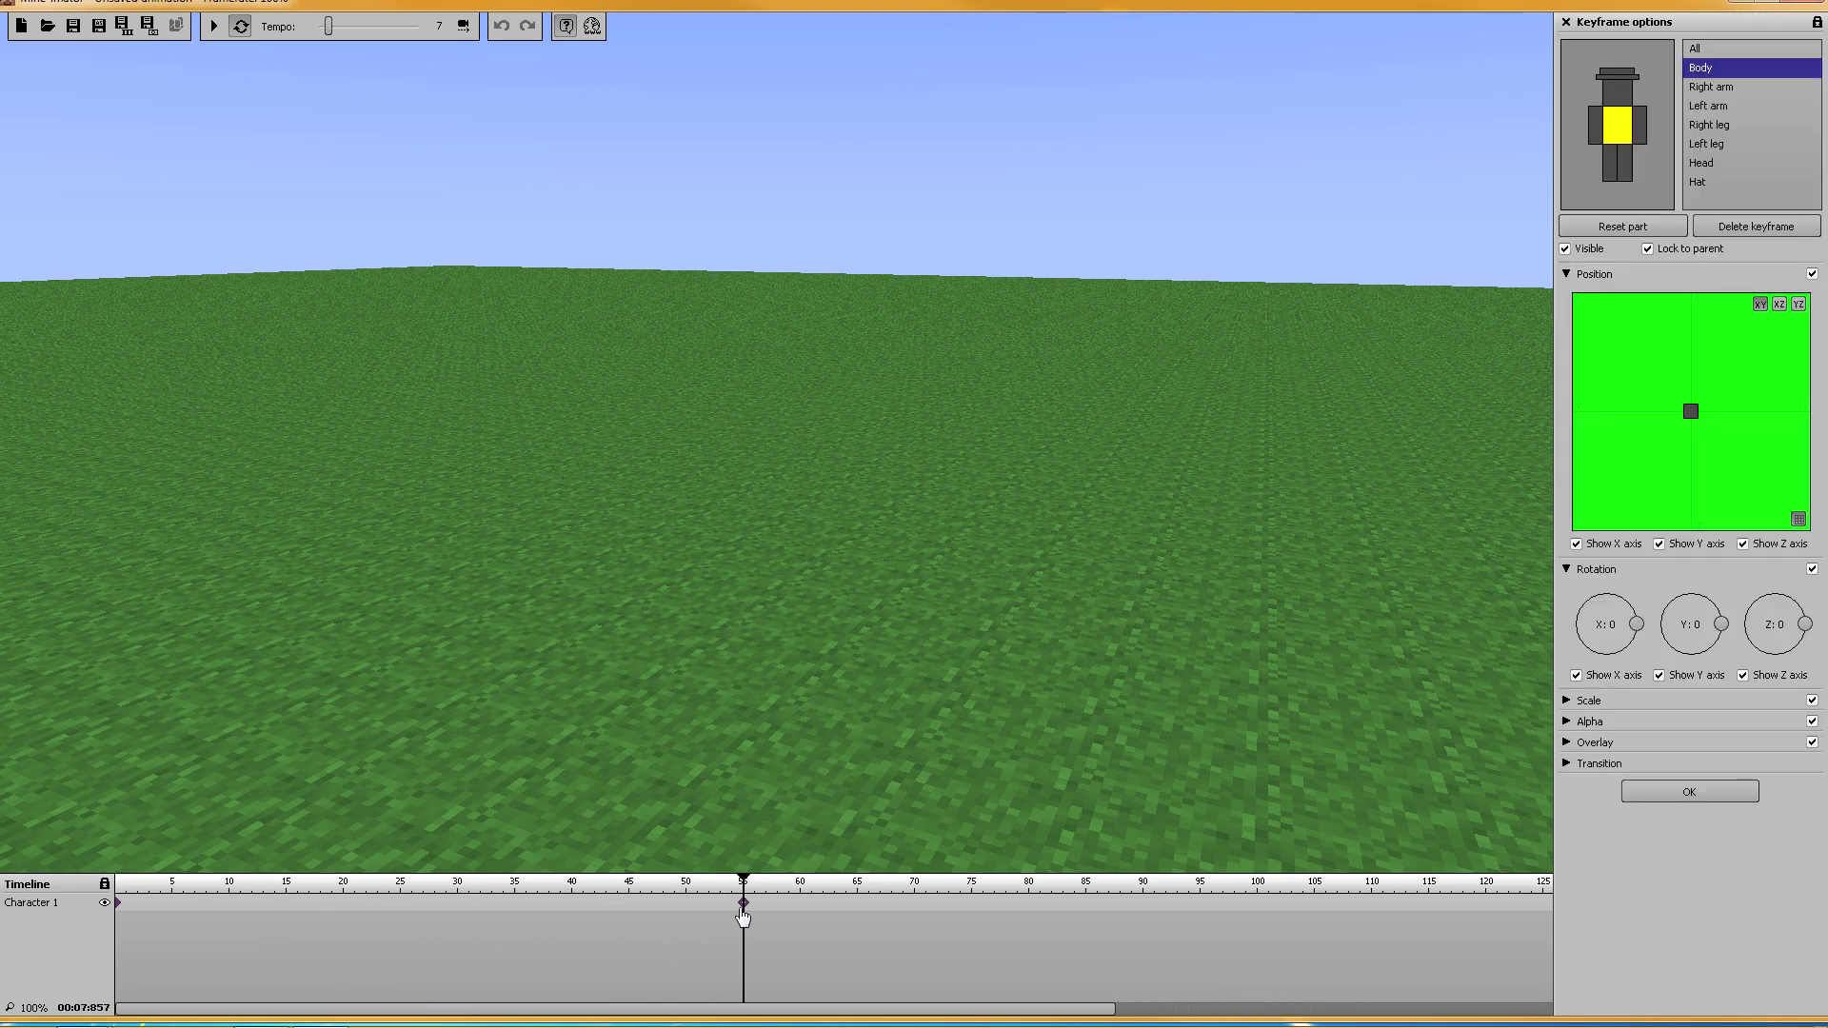
Step: Create a walking animation from the frame 0 keyframe to the frame 55 keyframe, play it and pause it
{"action": "right_click", "coordinate": [117, 909]}
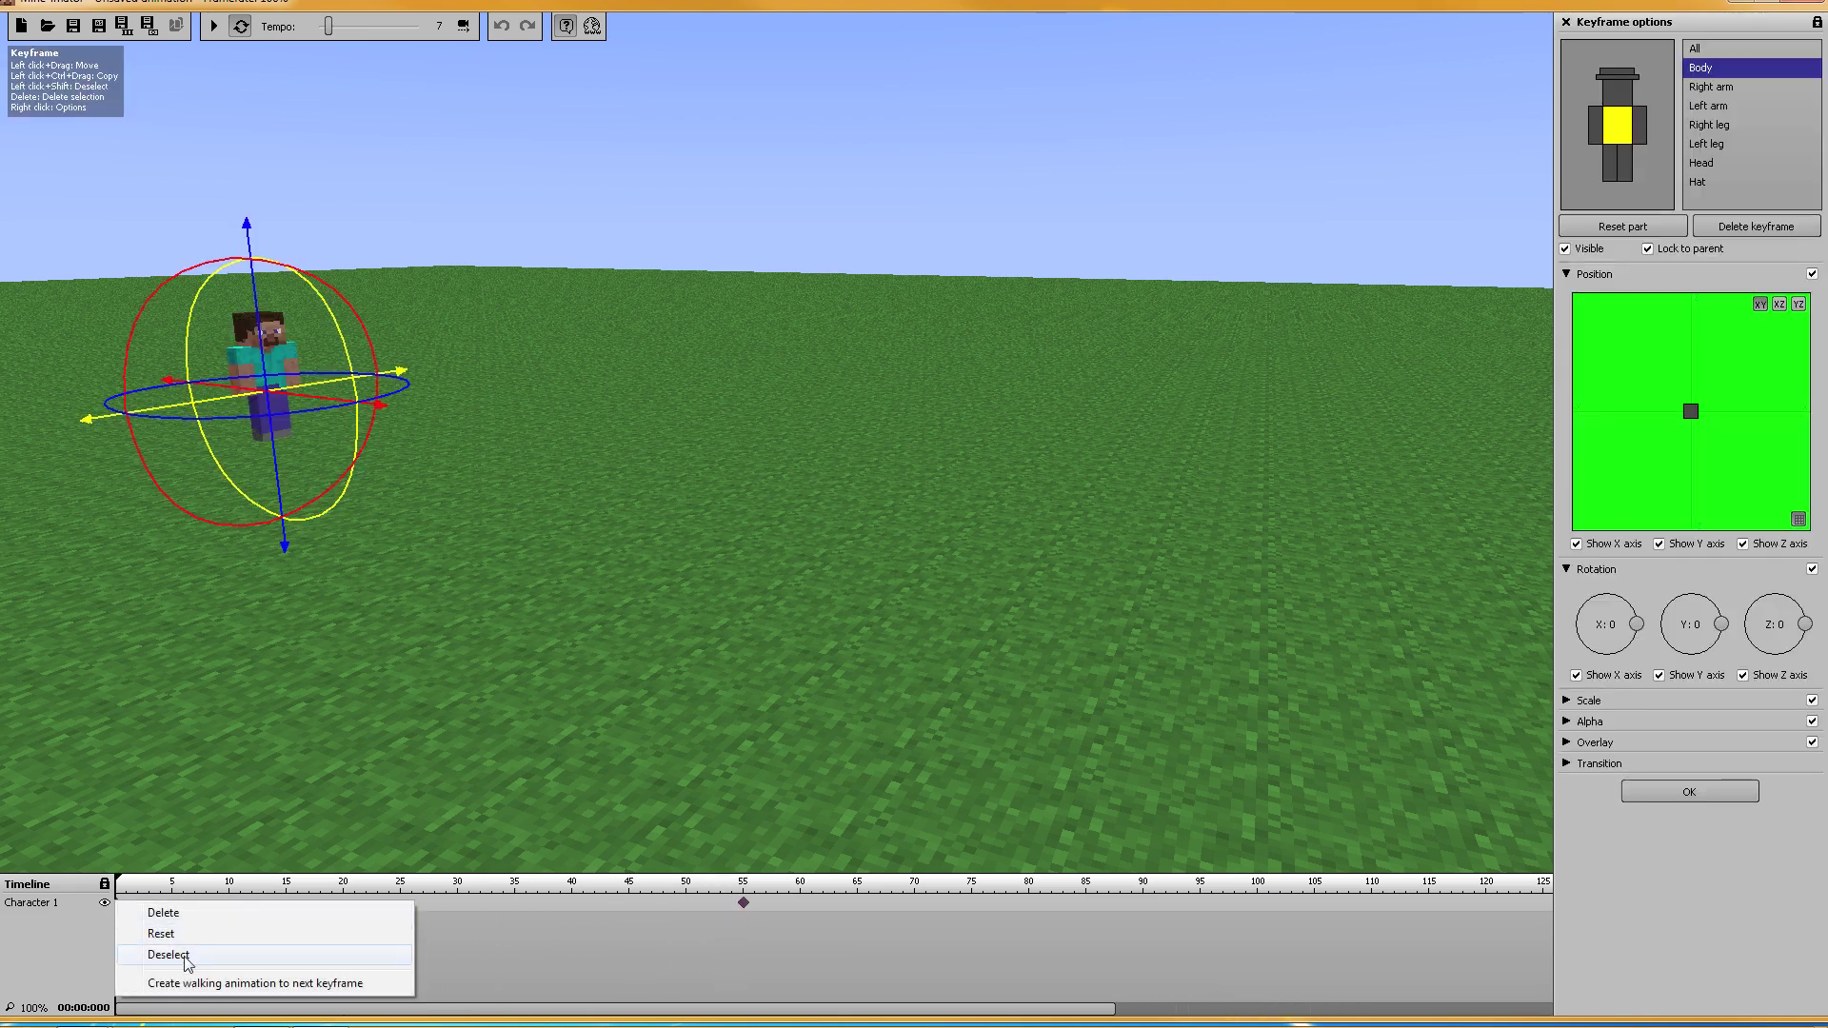
{"action": "left_click", "coordinate": [191, 979]}
{"action": "right_click_drag", "start_coordinate": [620, 688], "coordinate": [831, 696]}
{"action": "left_click", "coordinate": [211, 27]}
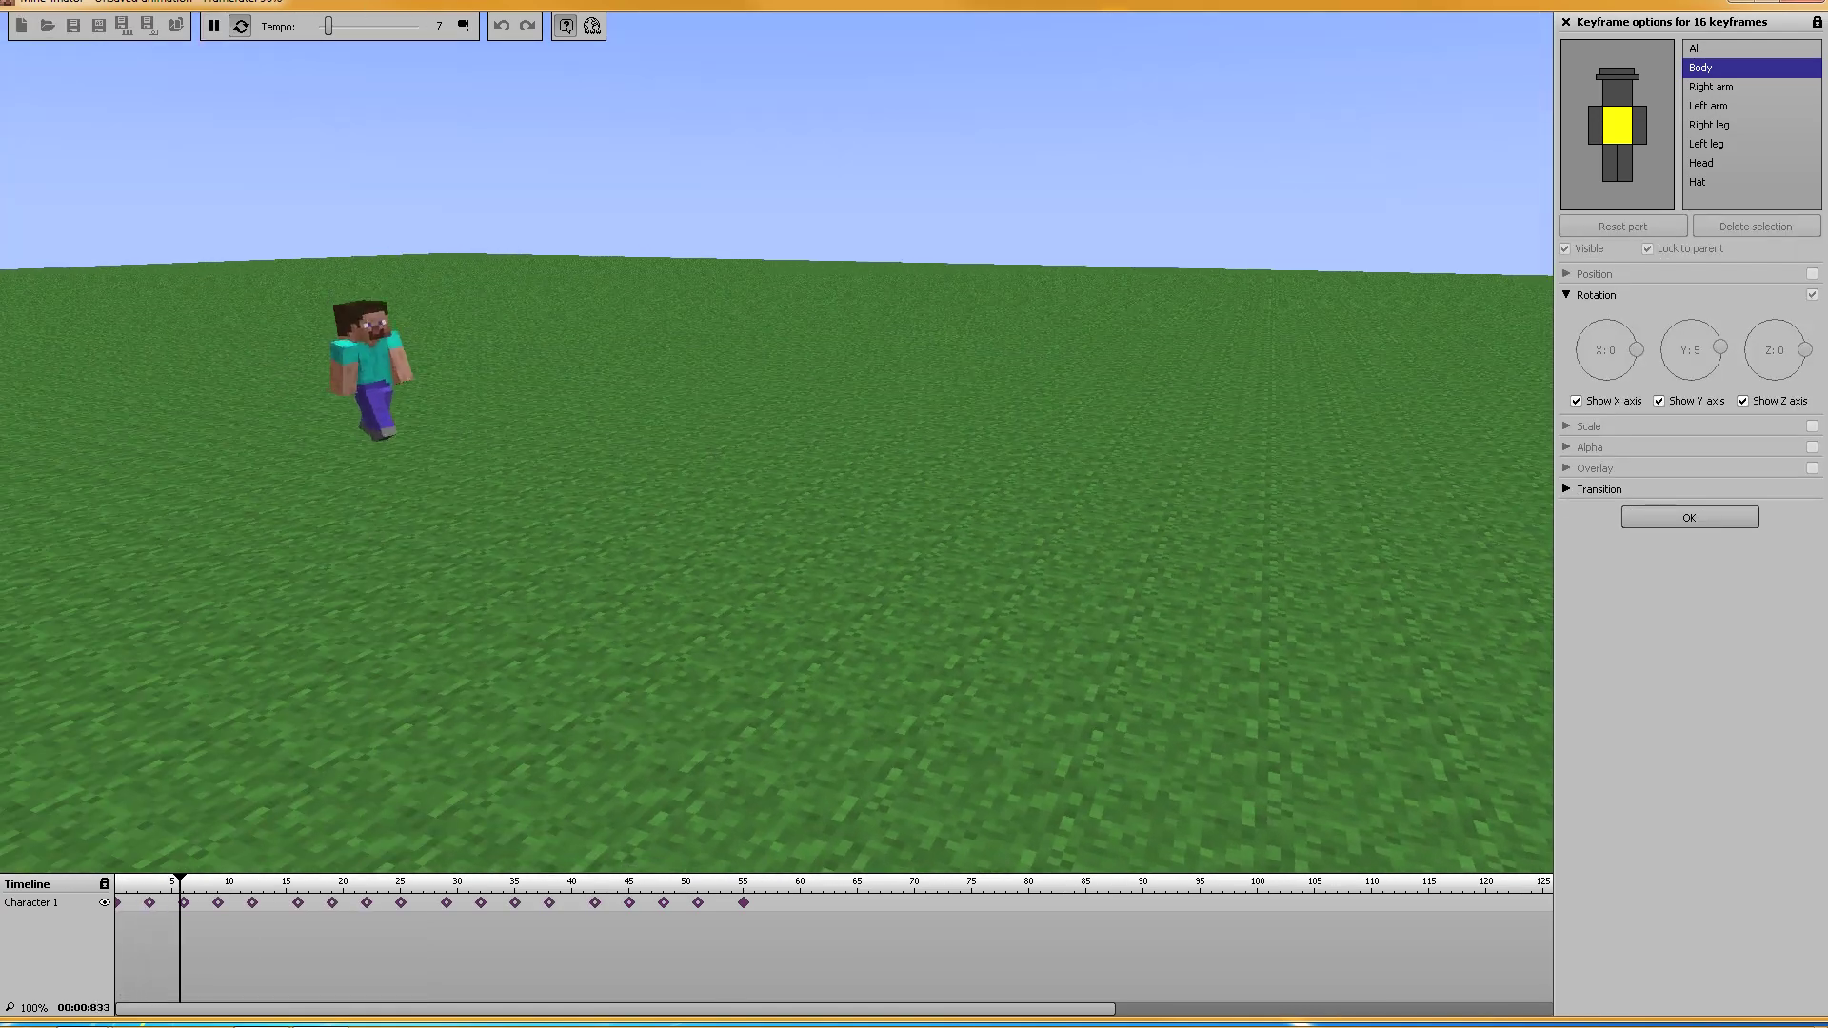
{"action": "right_click_drag", "start_coordinate": [776, 442], "coordinate": [1171, 466]}
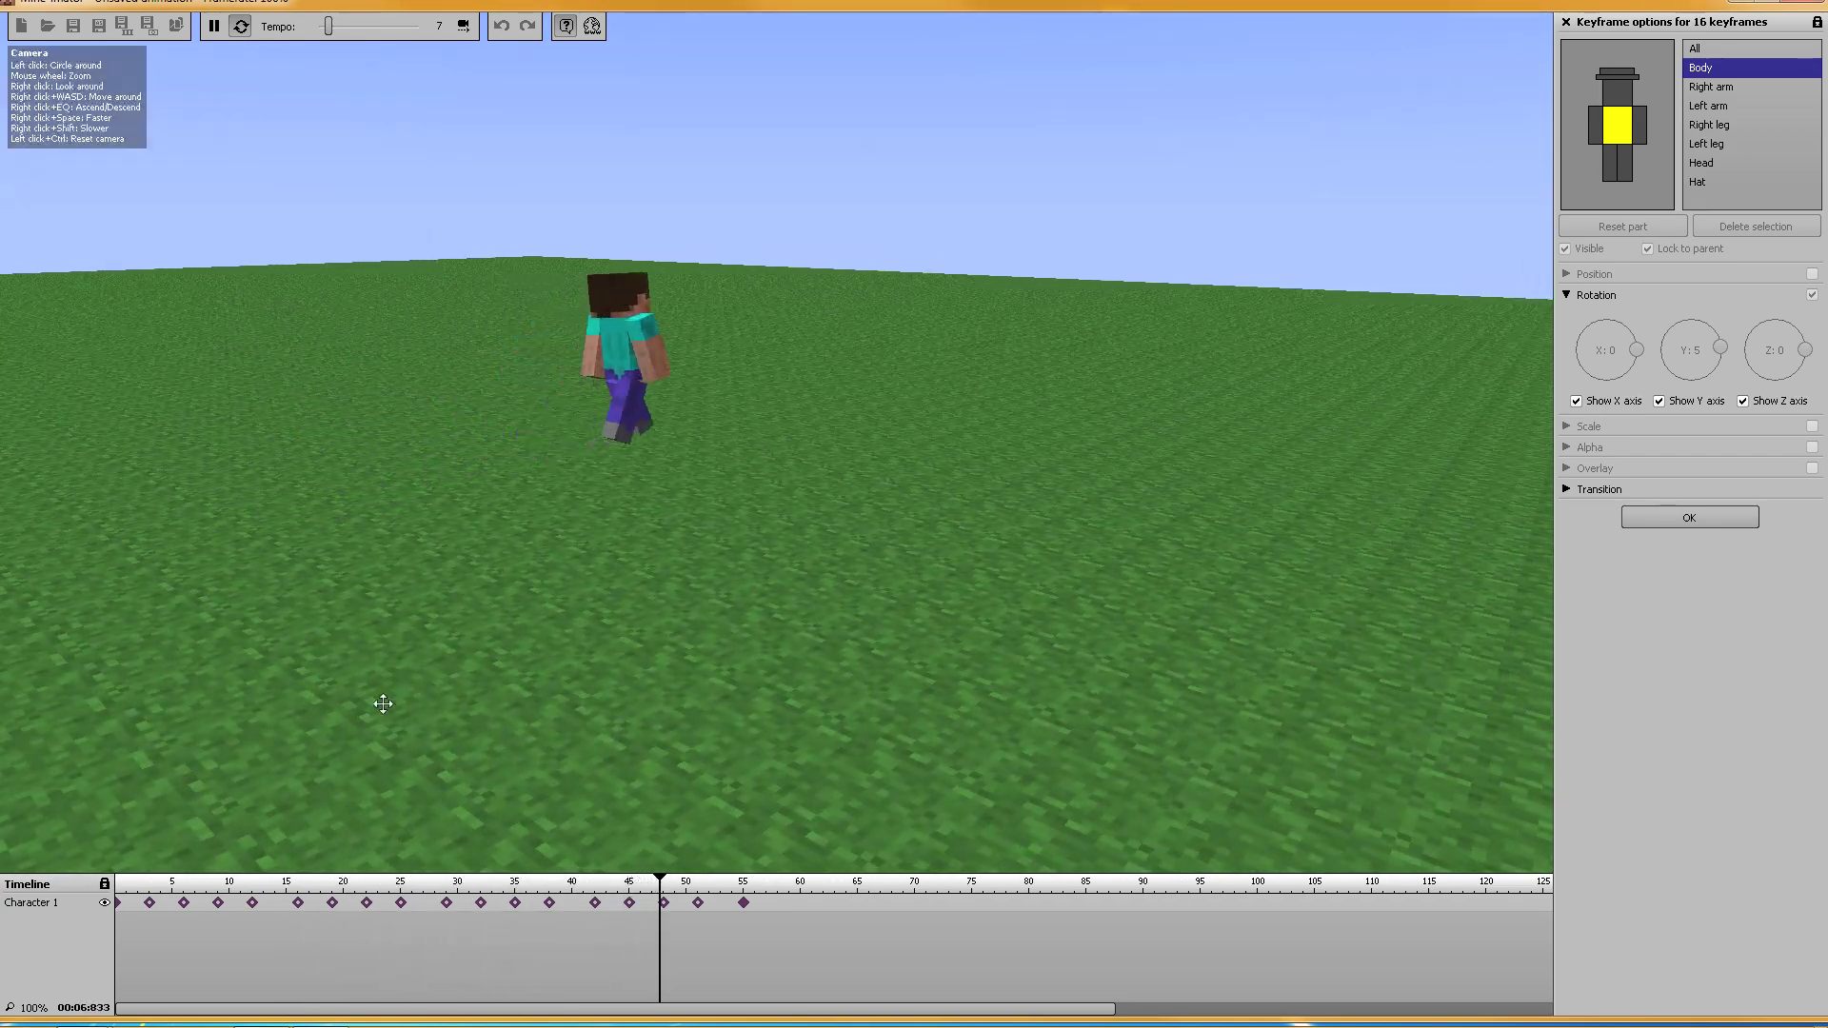
{"action": "left_click", "coordinate": [222, 27]}
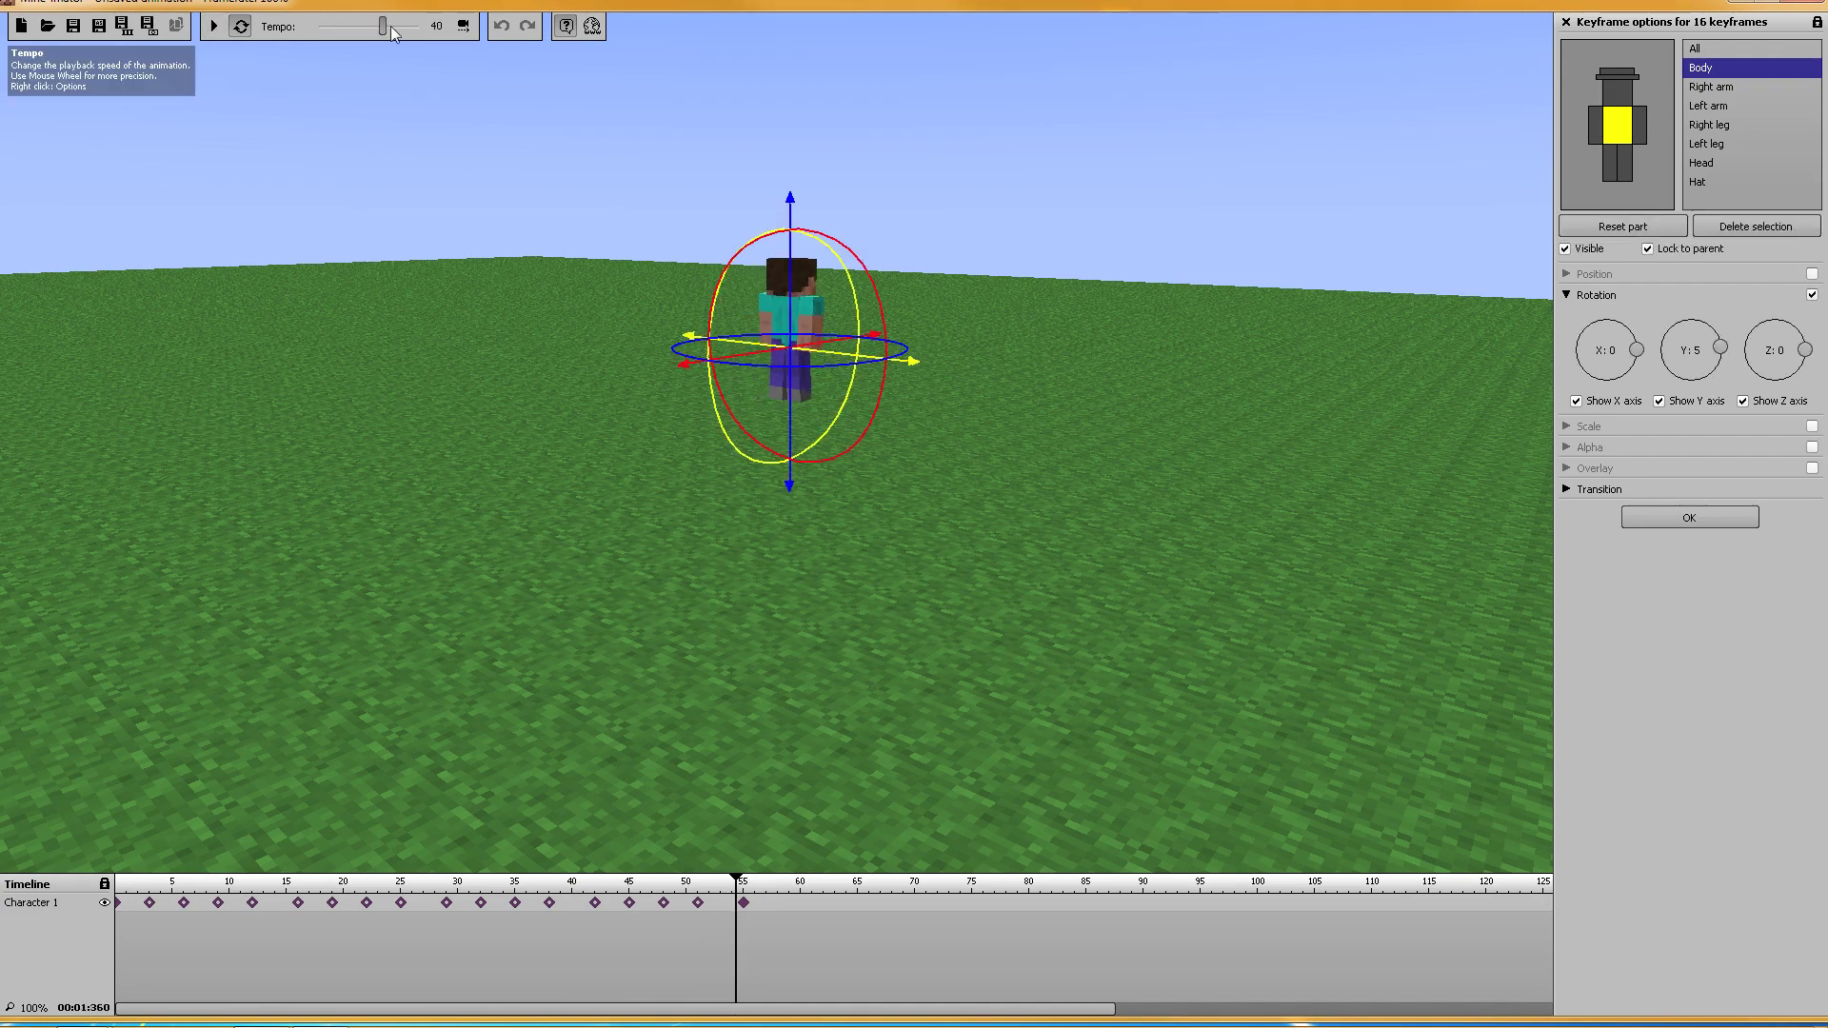
Step: Raise the tempo to 44, play the longer walking animation at that speed and pause it
{"action": "left_click_drag", "start_coordinate": [396, 27], "coordinate": [392, 27]}
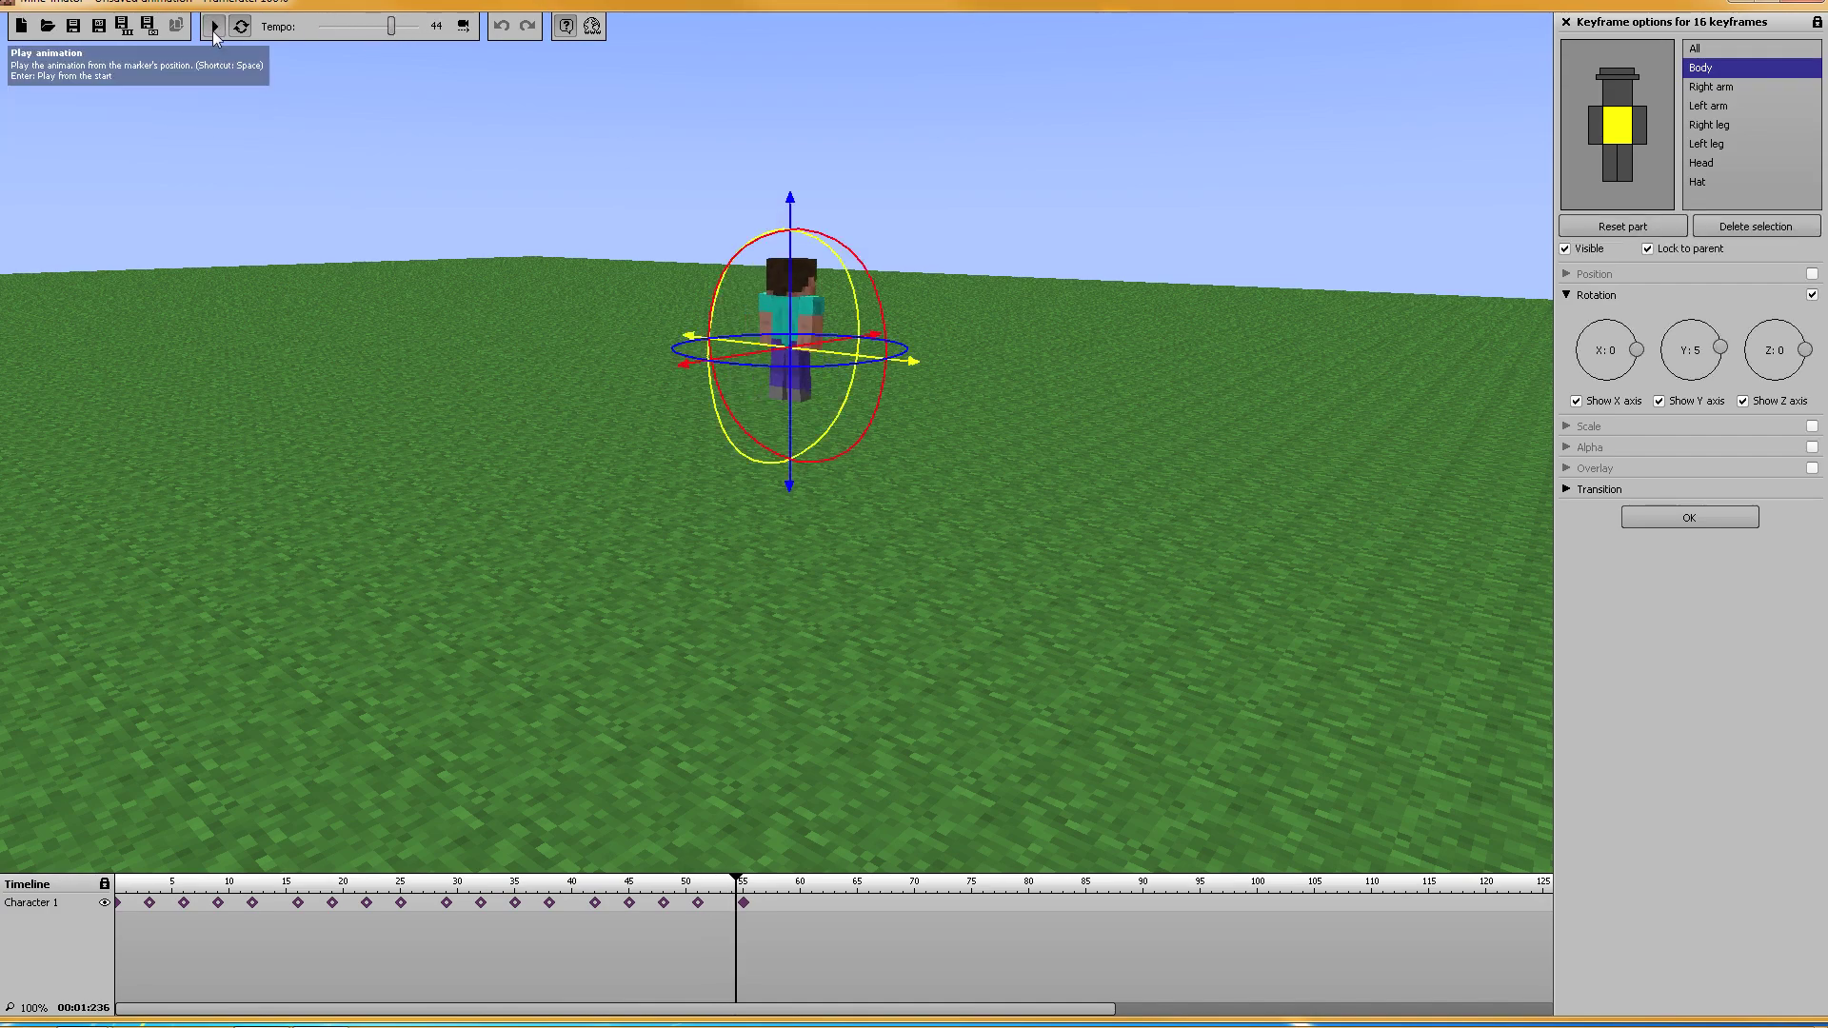
{"action": "left_click", "coordinate": [213, 26]}
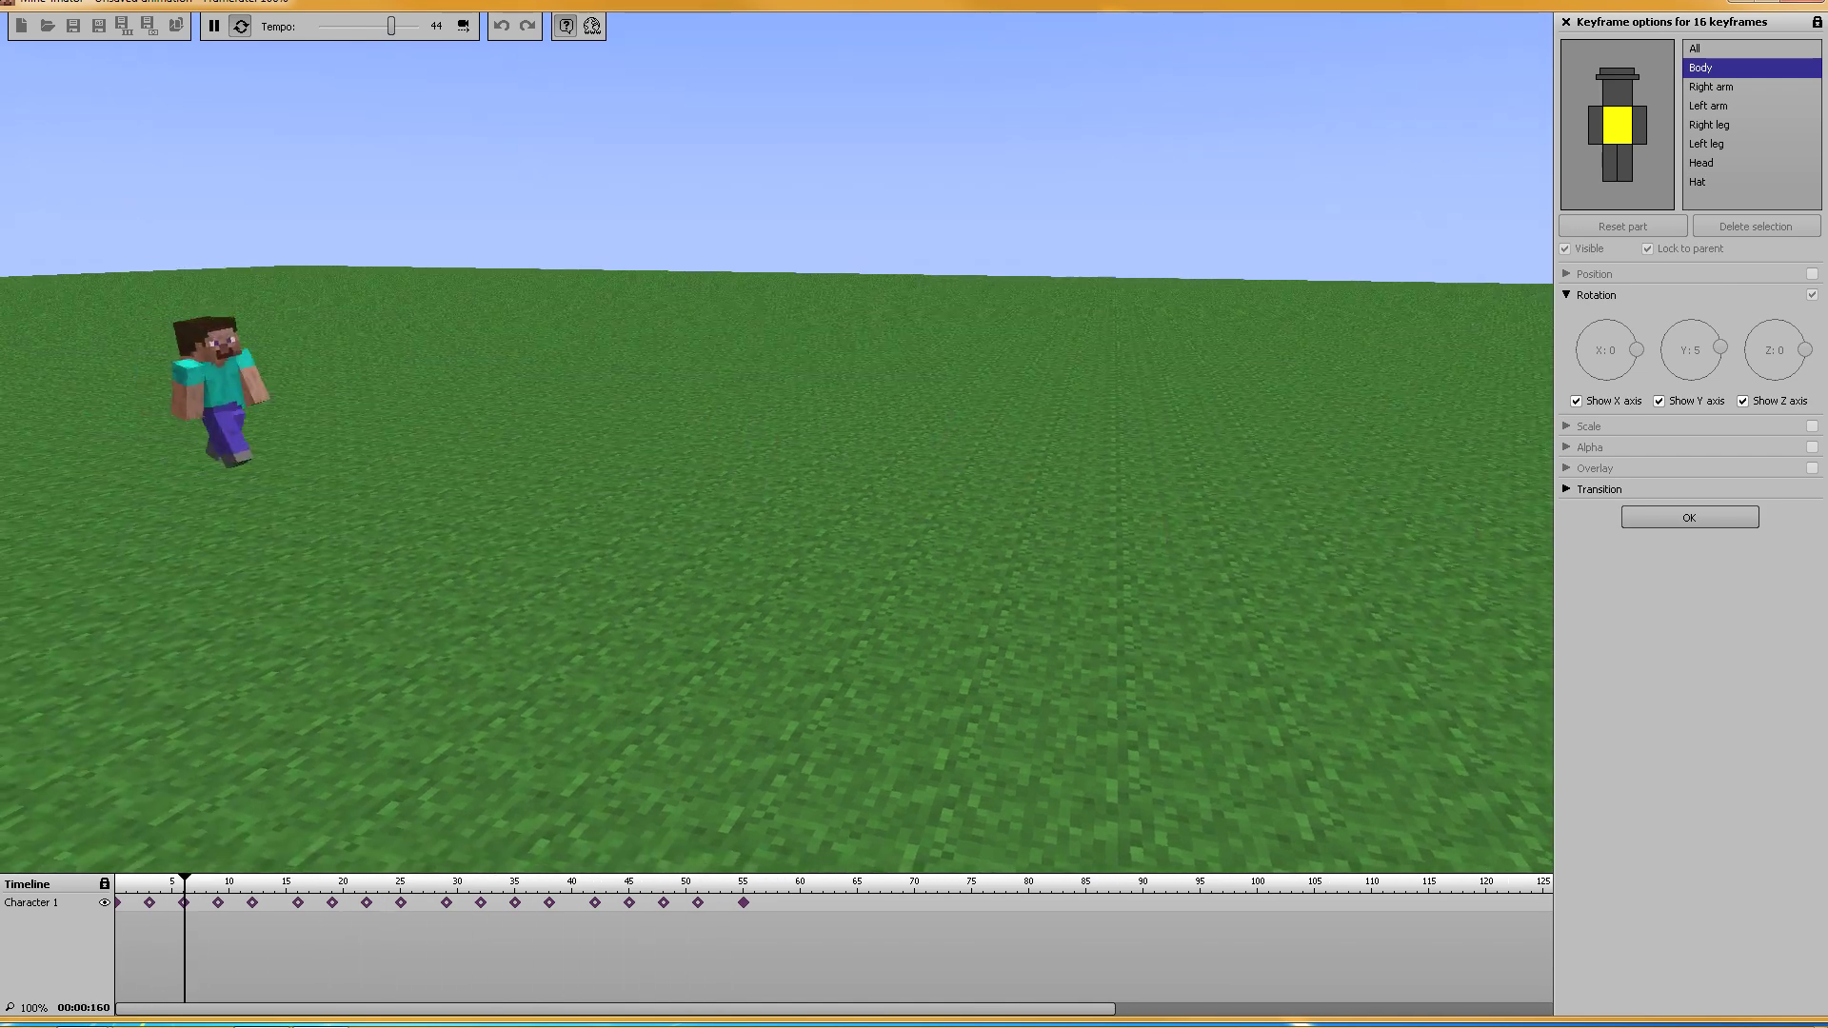
{"action": "left_click", "coordinate": [213, 26]}
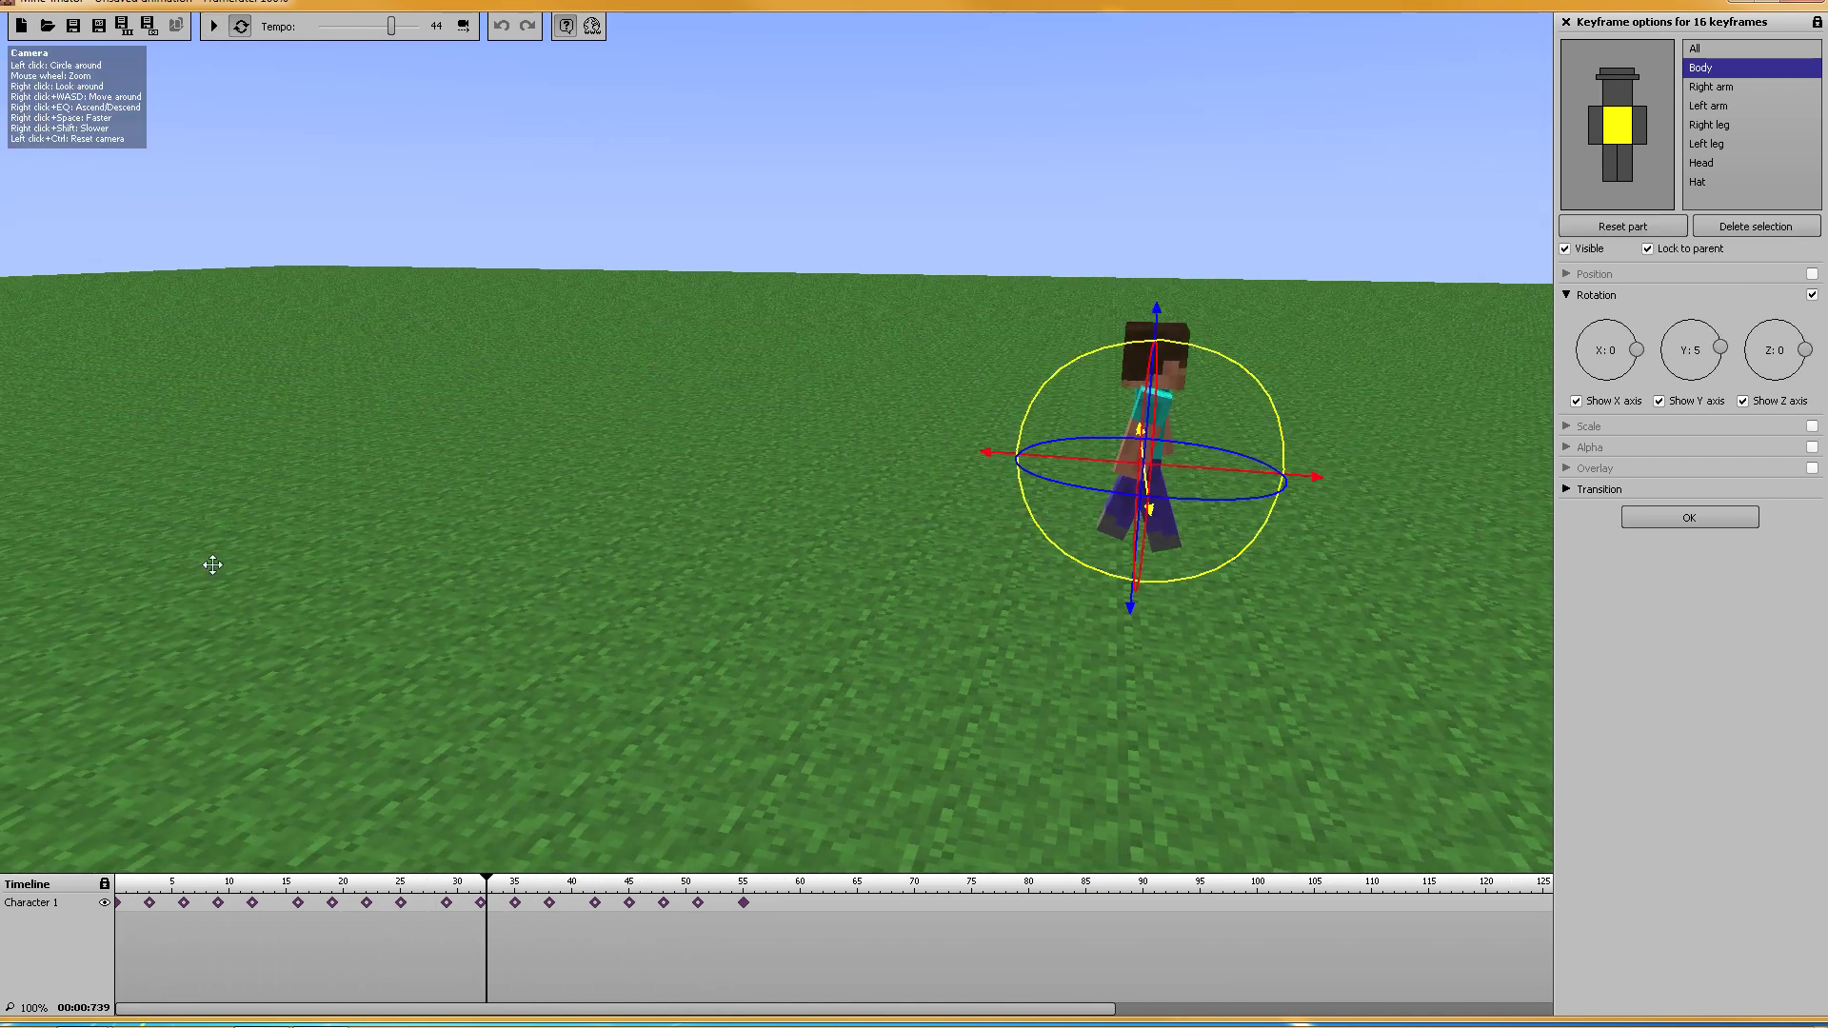
Step: Delete all of the character's keyframes from frame 0 to frame 55
{"action": "left_click", "coordinate": [150, 903]}
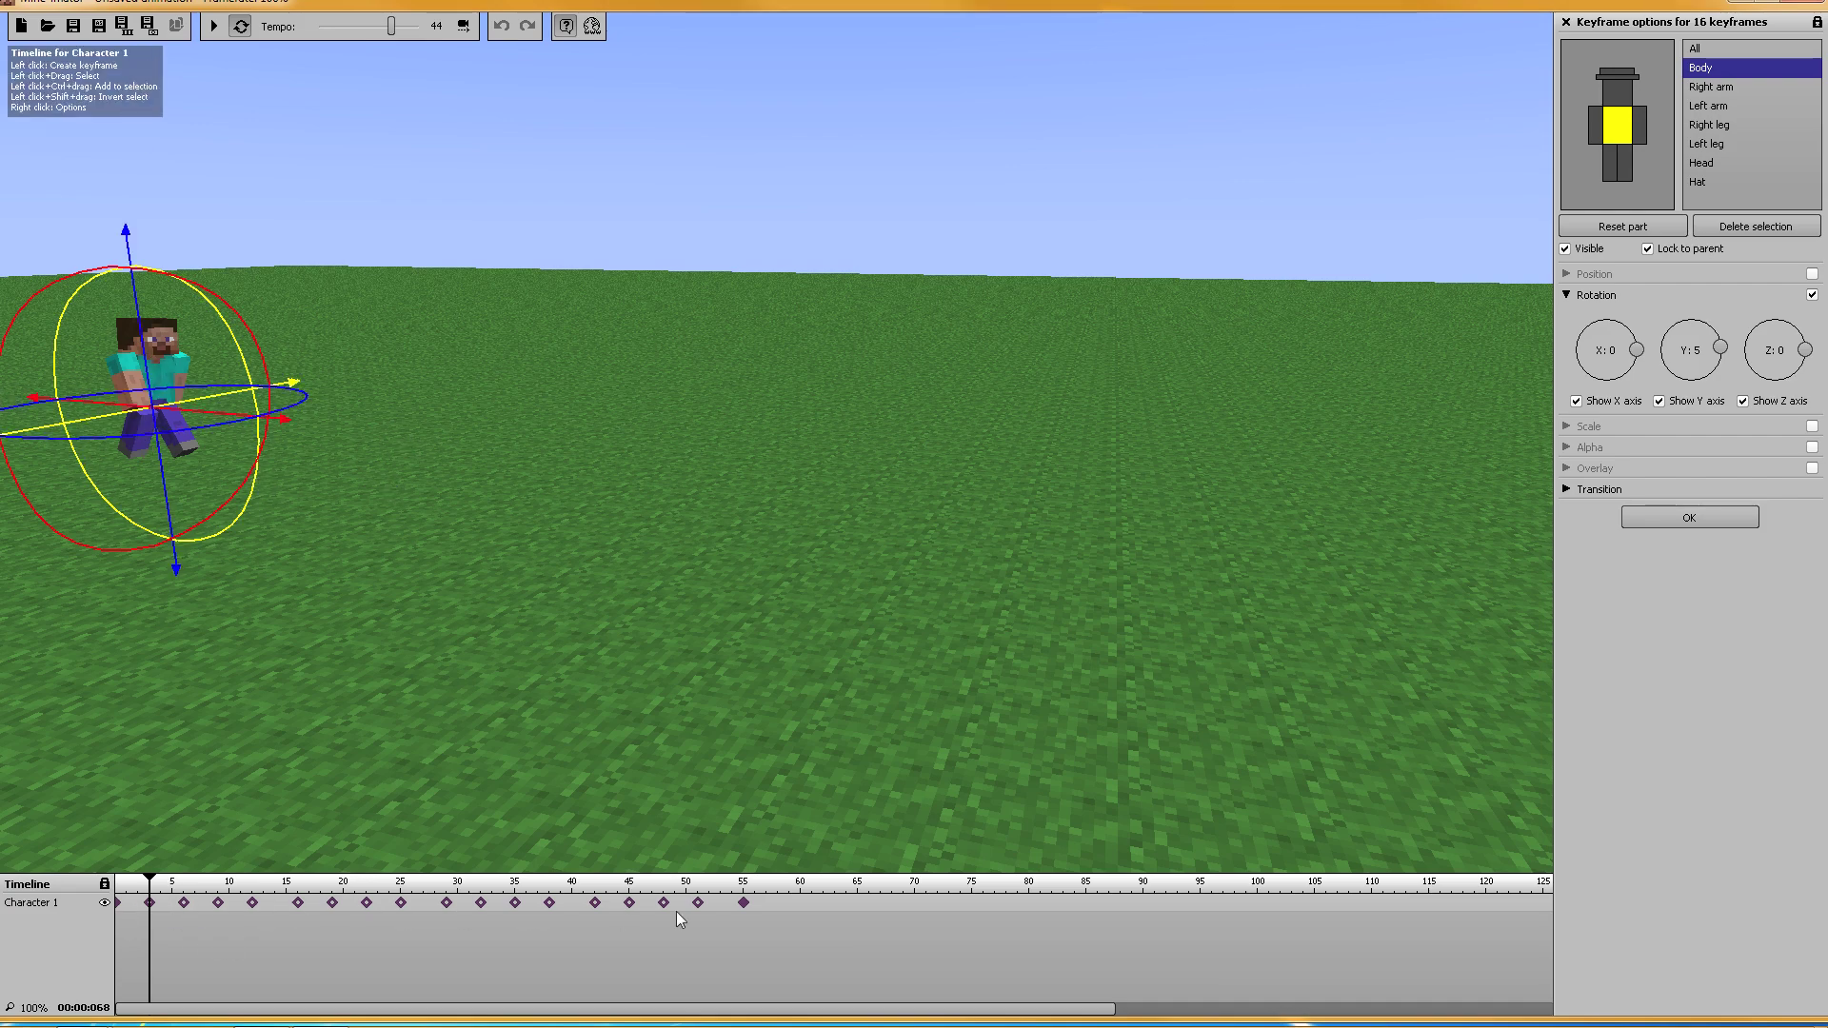
{"action": "left_click_drag", "start_coordinate": [954, 510], "coordinate": [824, 713]}
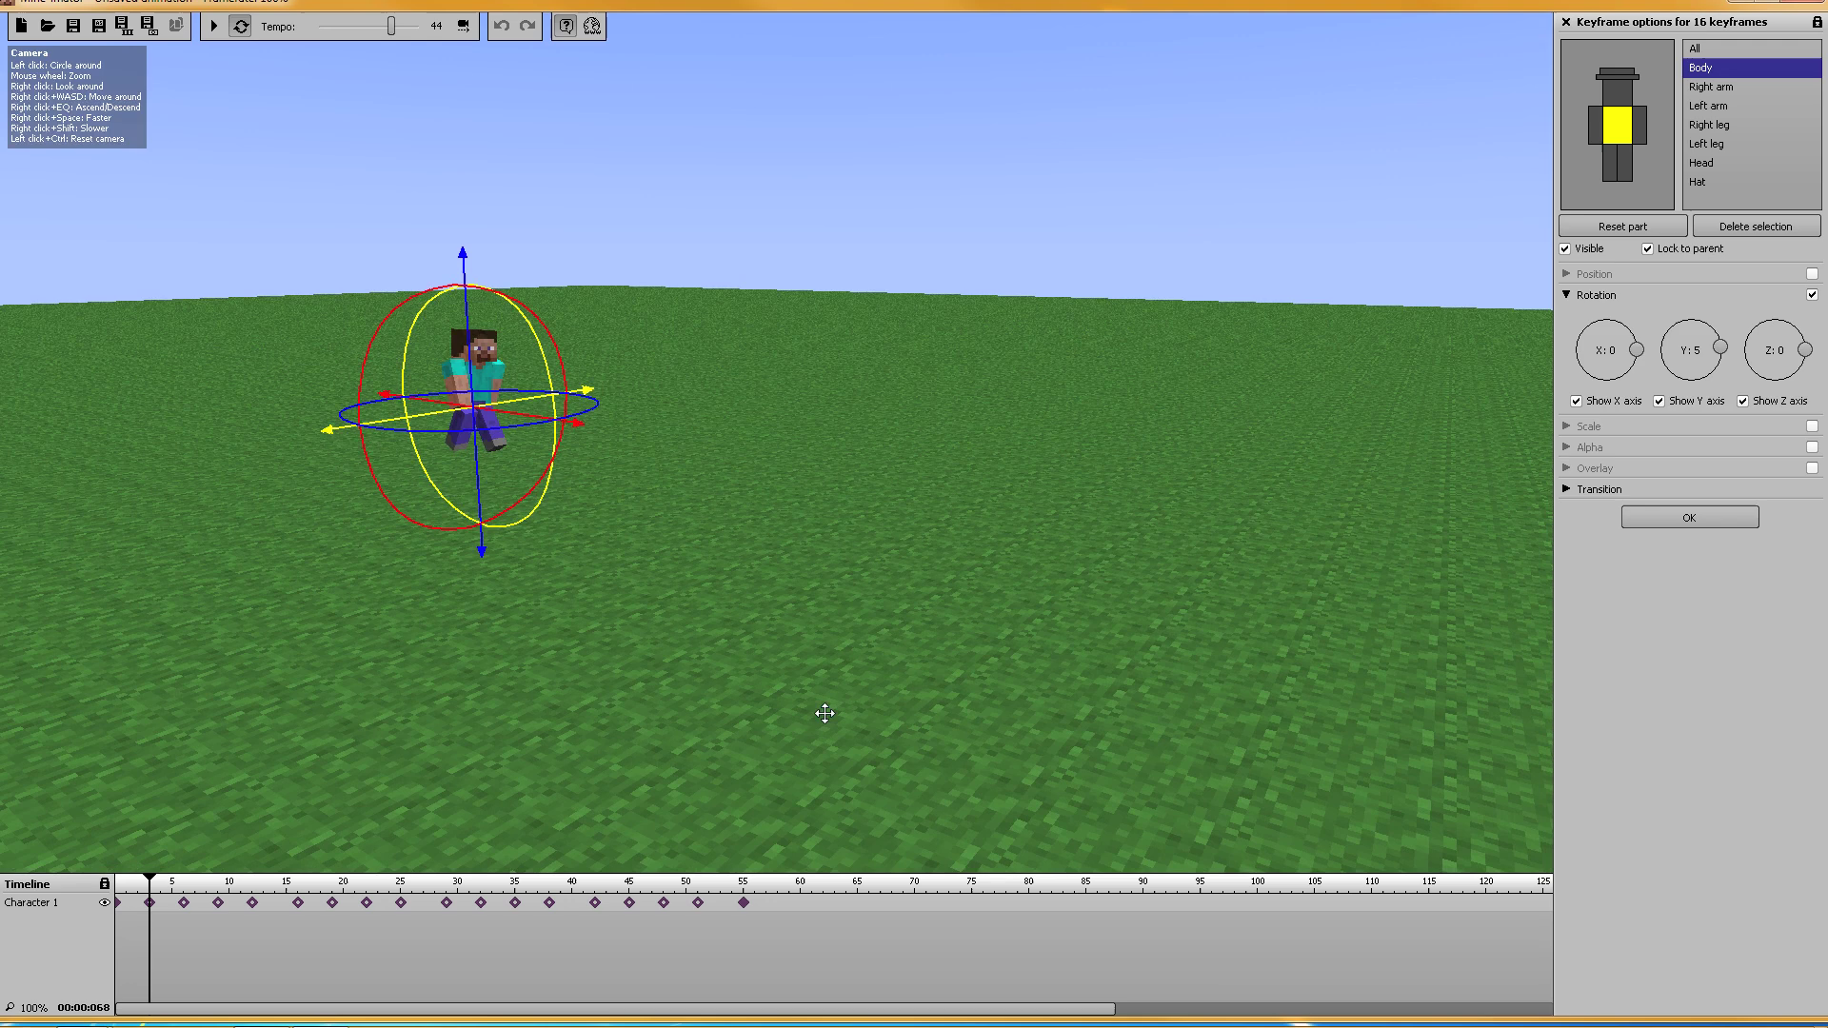
{"action": "left_click", "coordinate": [742, 901]}
{"action": "left_click", "coordinate": [118, 902]}
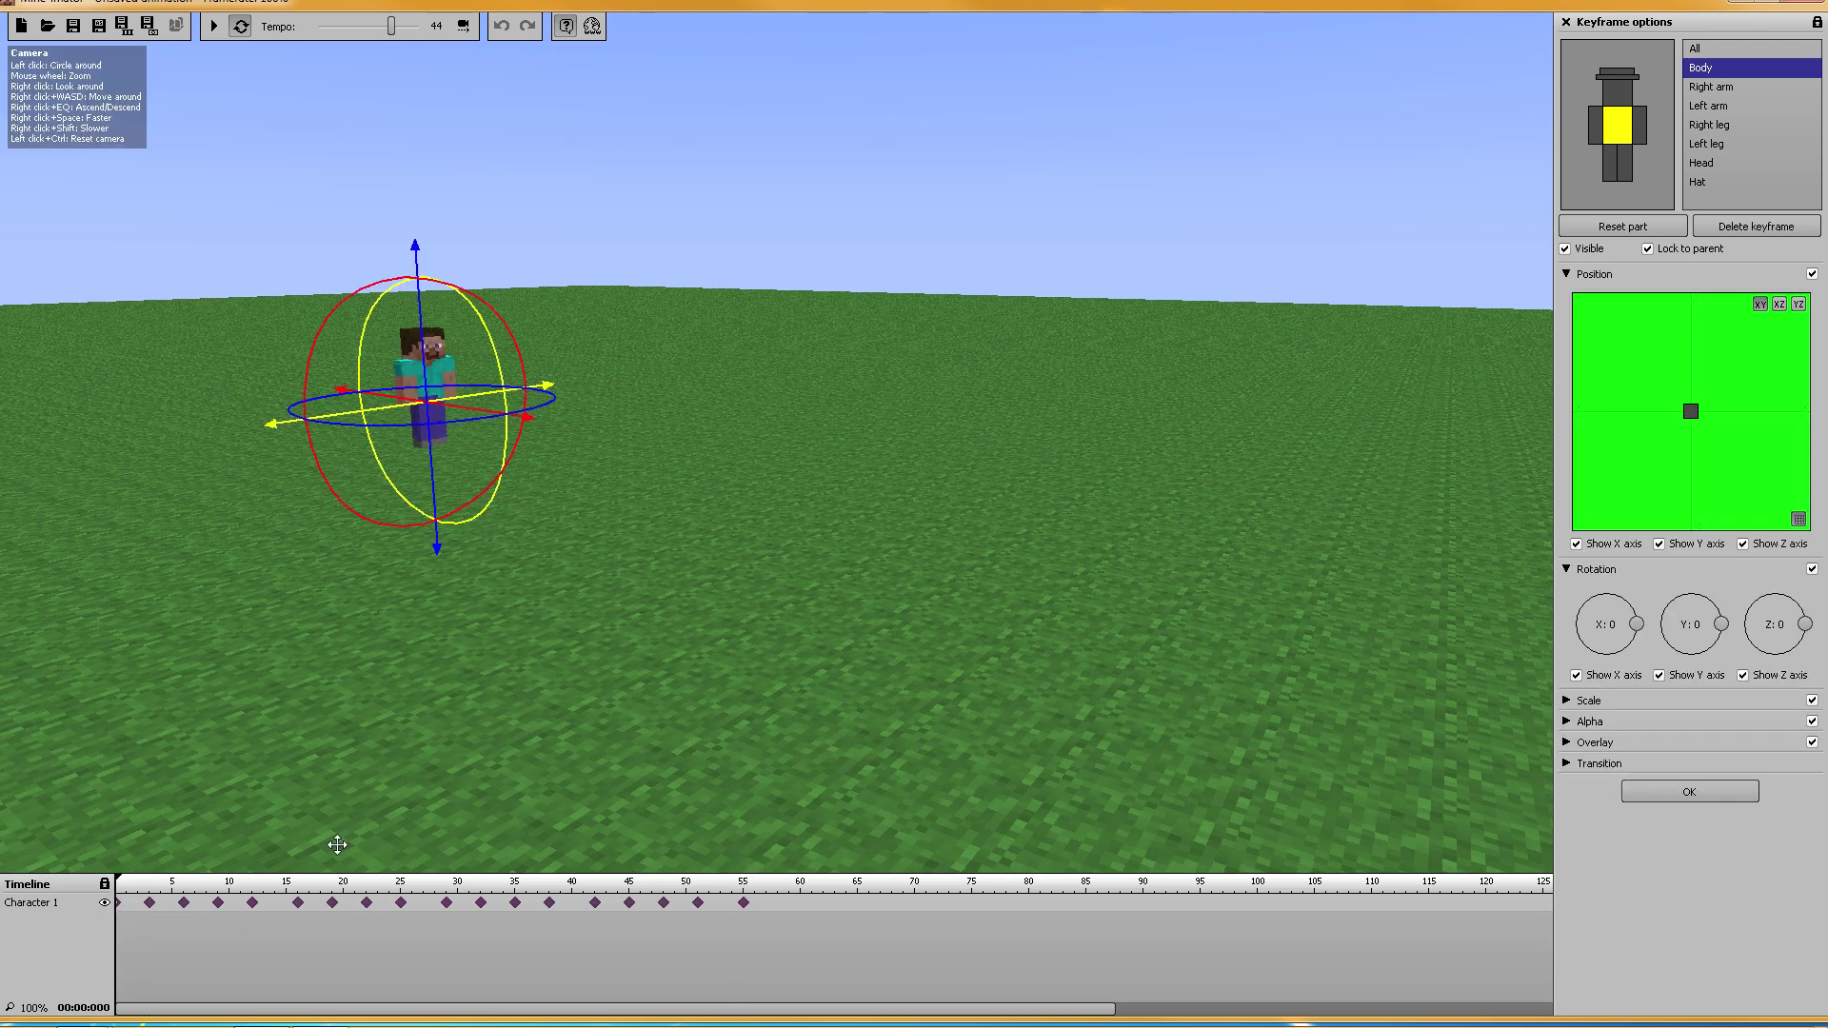
{"action": "left_click", "coordinate": [743, 975]}
{"action": "left_click_drag", "start_coordinate": [779, 902], "coordinate": [113, 895]}
{"action": "key", "text": "Delete"}
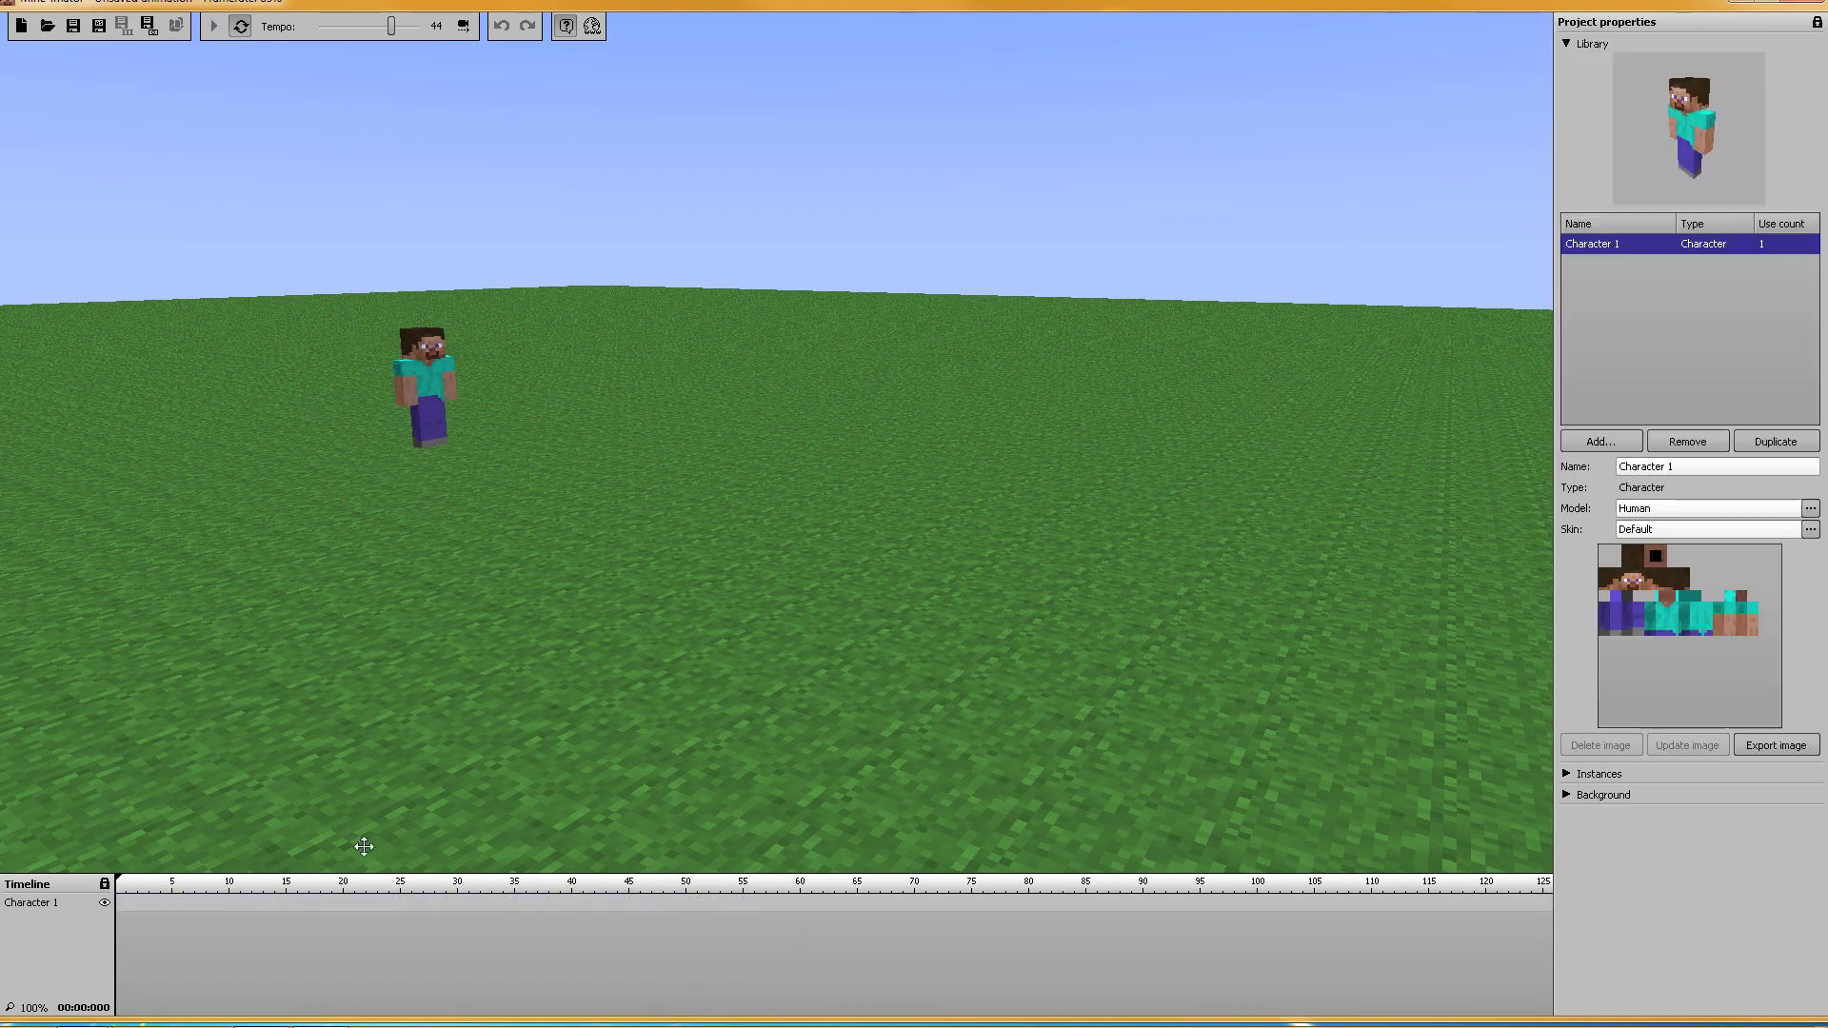
Step: Change the character's model from Human to Spider
{"action": "left_click", "coordinate": [1622, 441]}
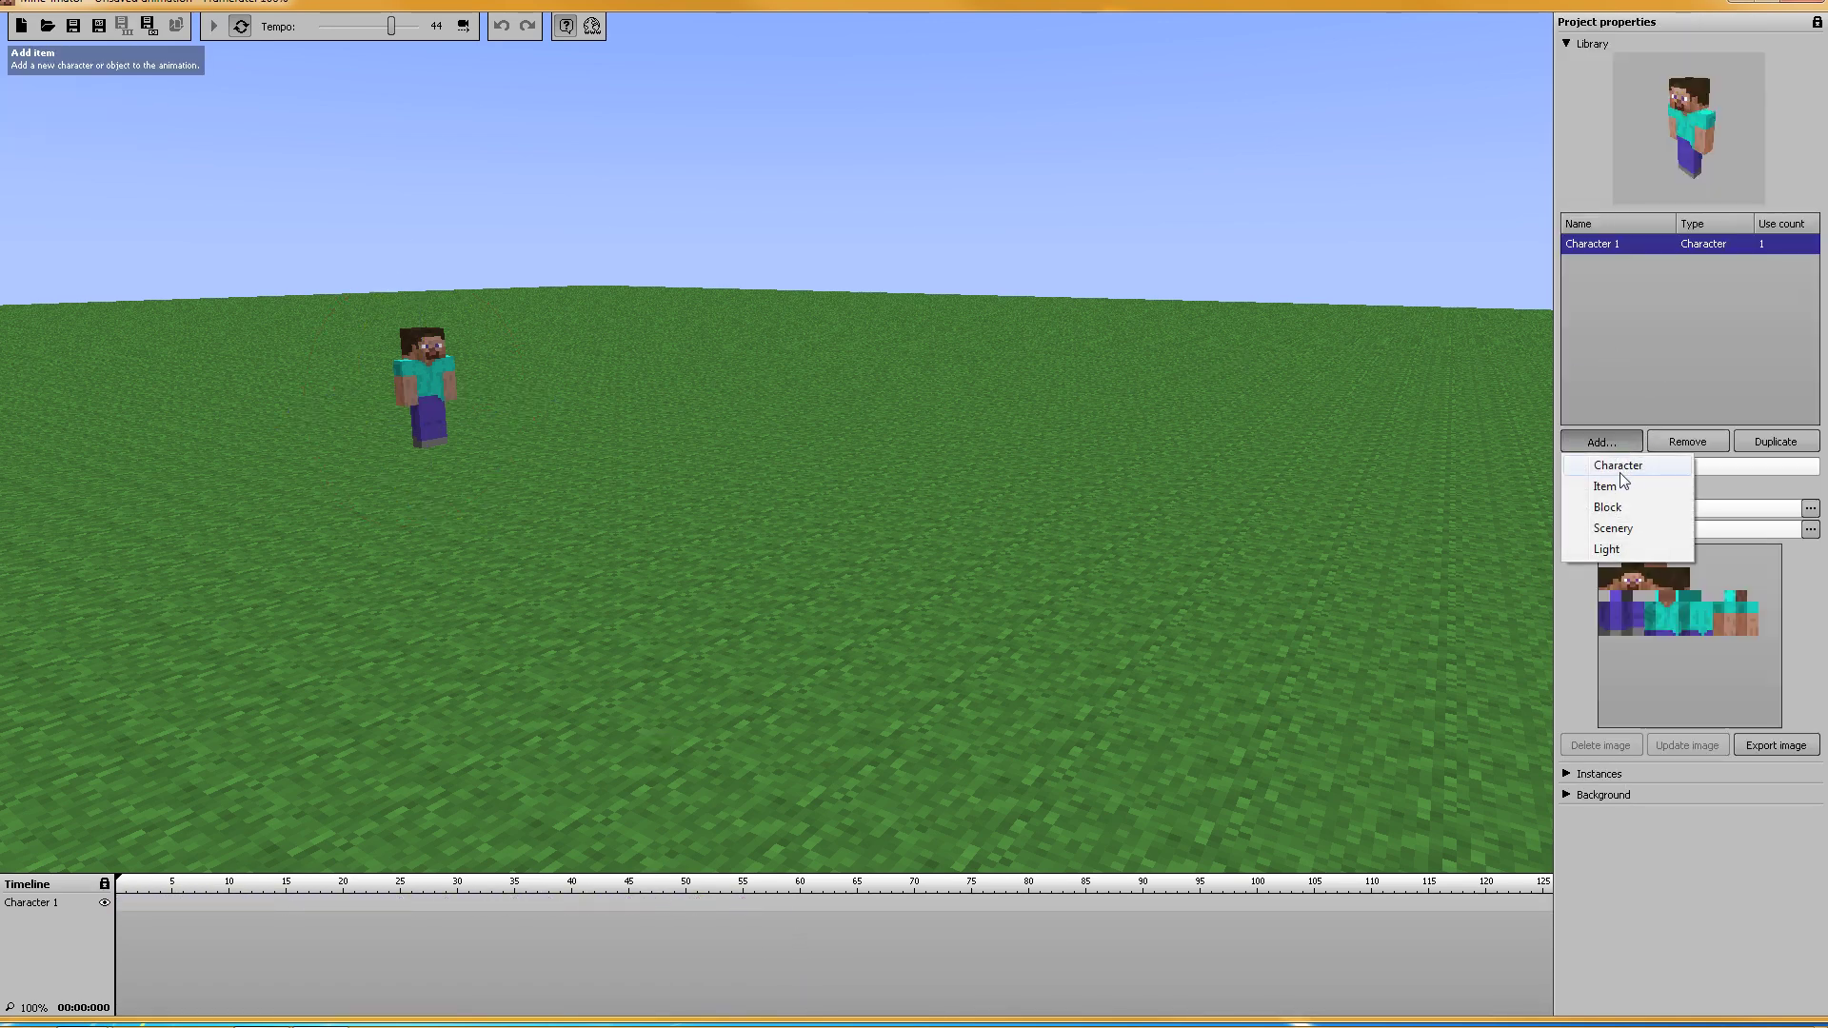
{"action": "left_click", "coordinate": [1614, 442]}
{"action": "left_click", "coordinate": [1614, 443]}
{"action": "left_click", "coordinate": [1716, 511]}
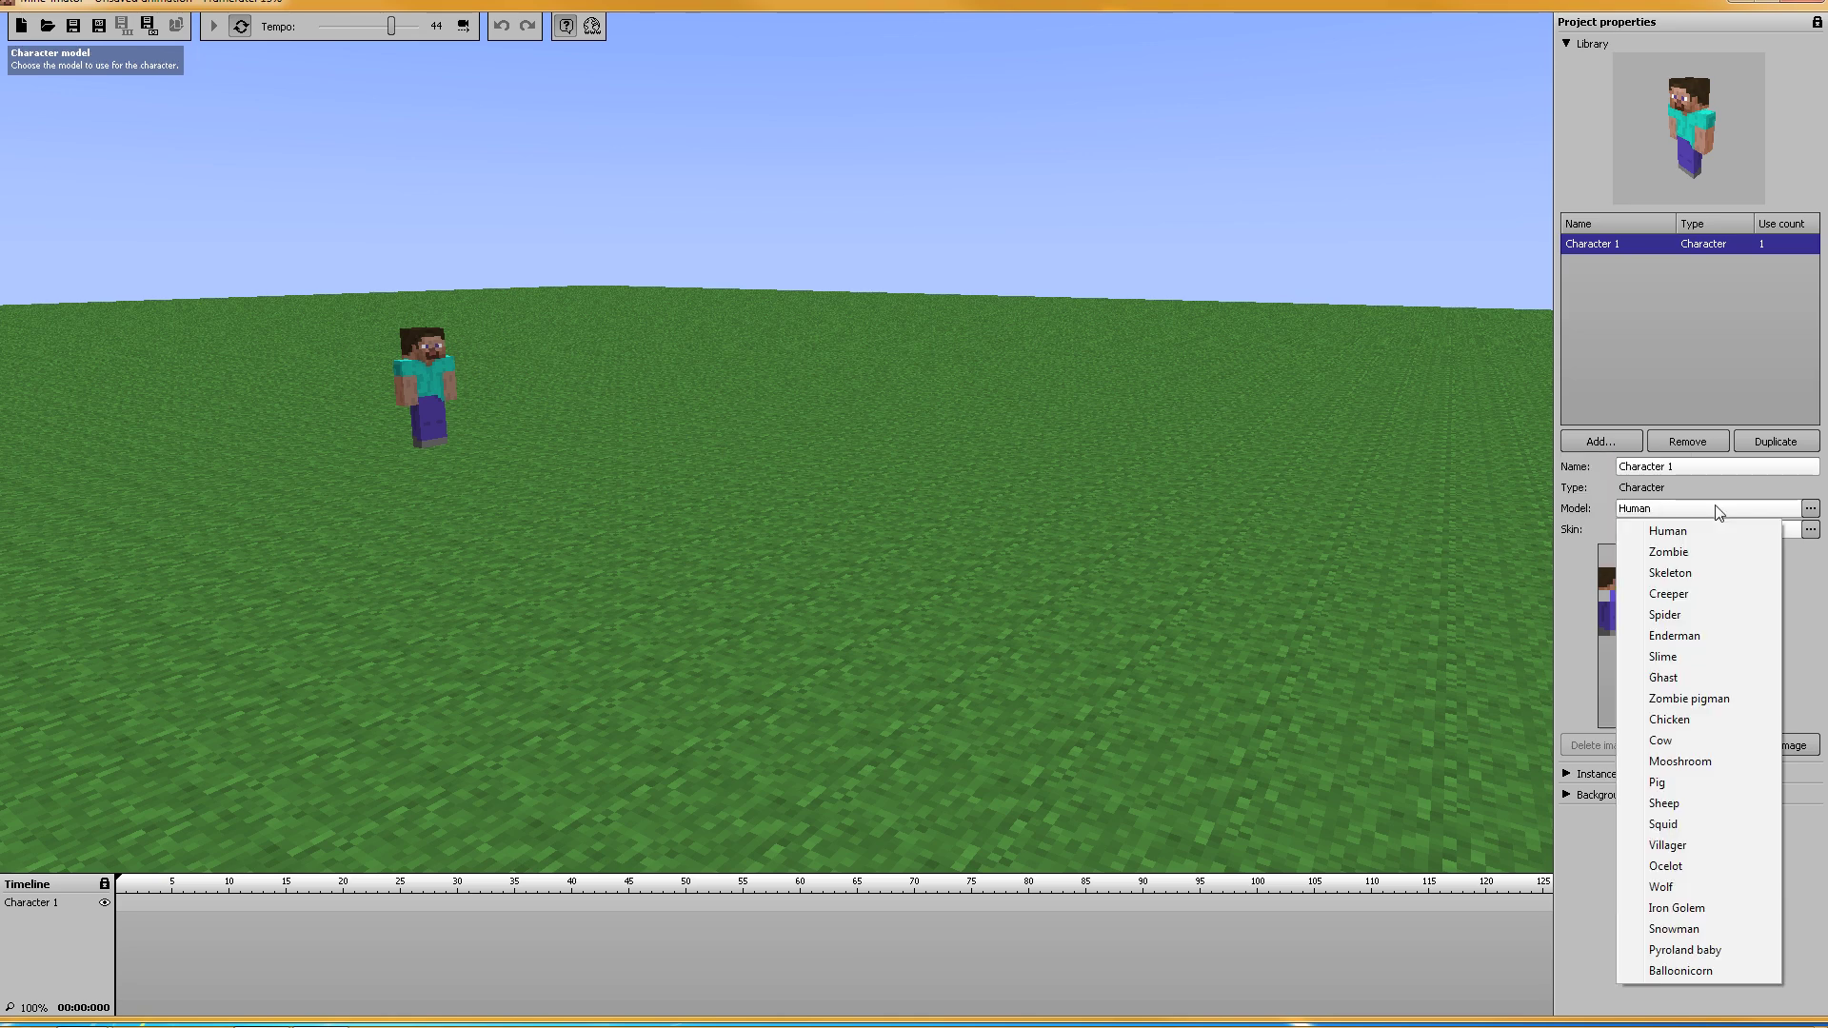
{"action": "left_click", "coordinate": [1706, 614]}
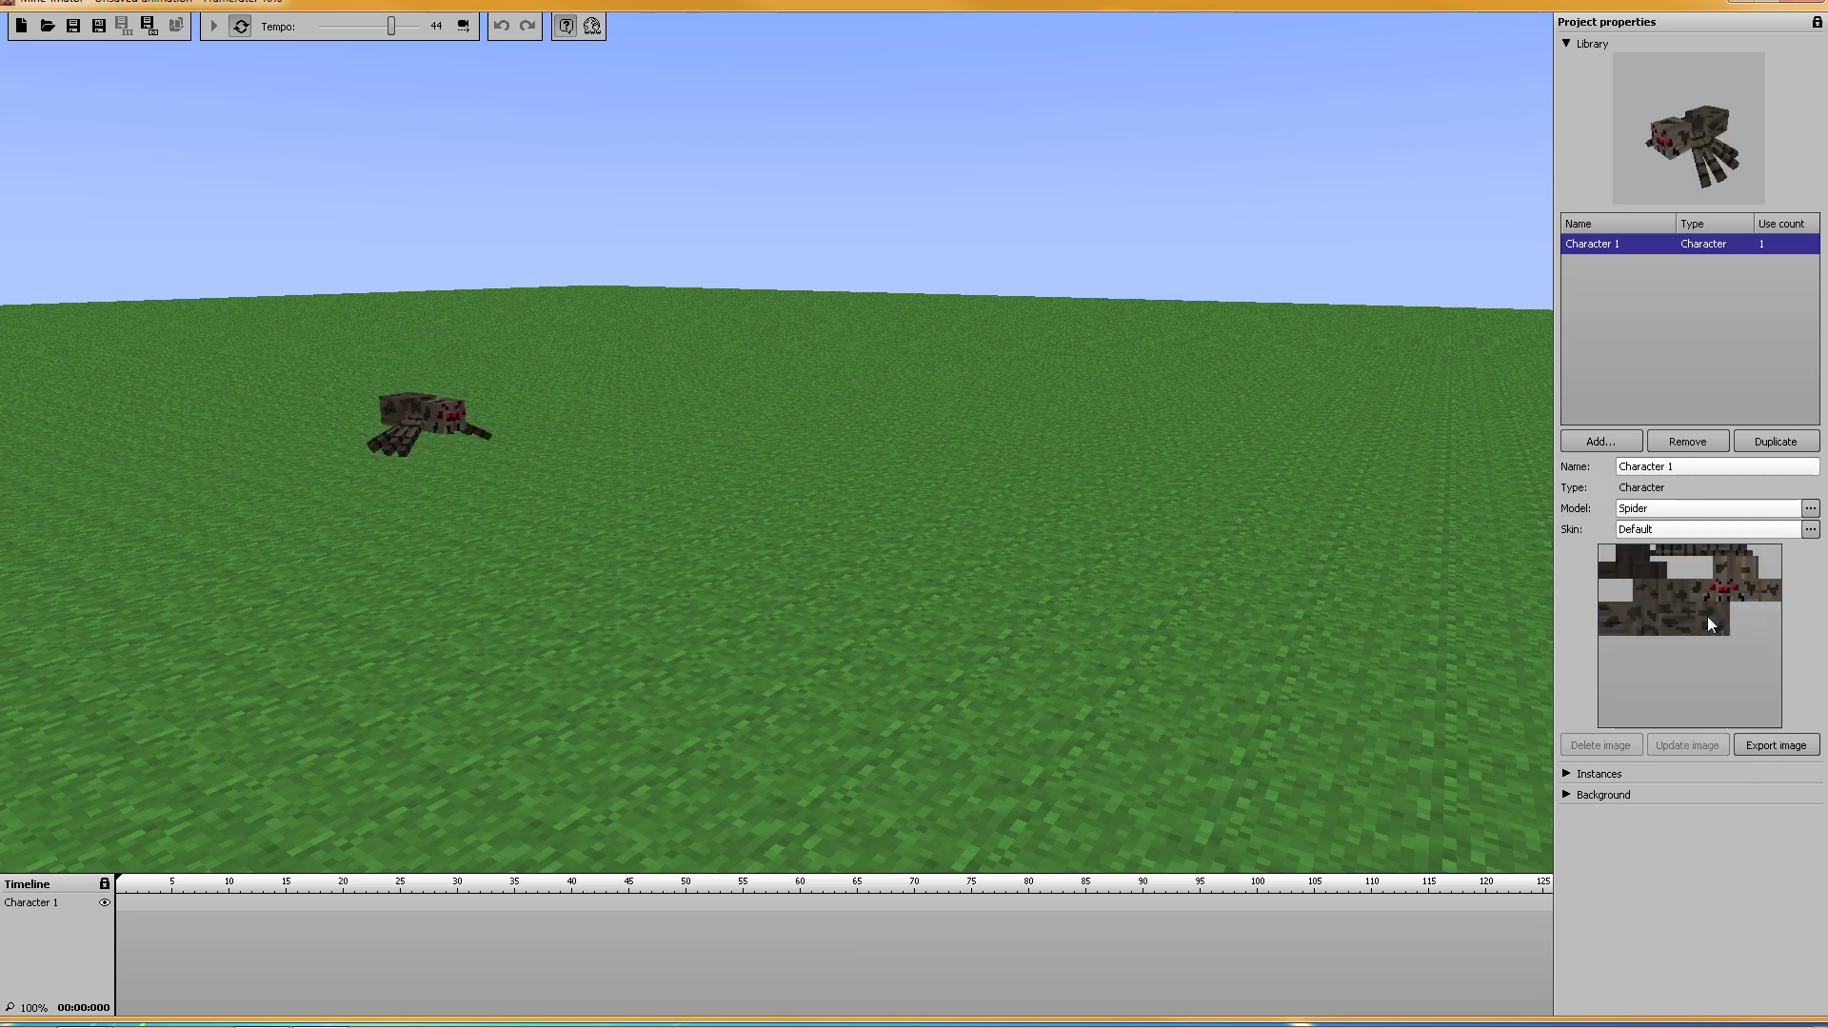
Step: Add keyframes for the spider at frame 0 and frame 55
{"action": "left_click", "coordinate": [121, 909]}
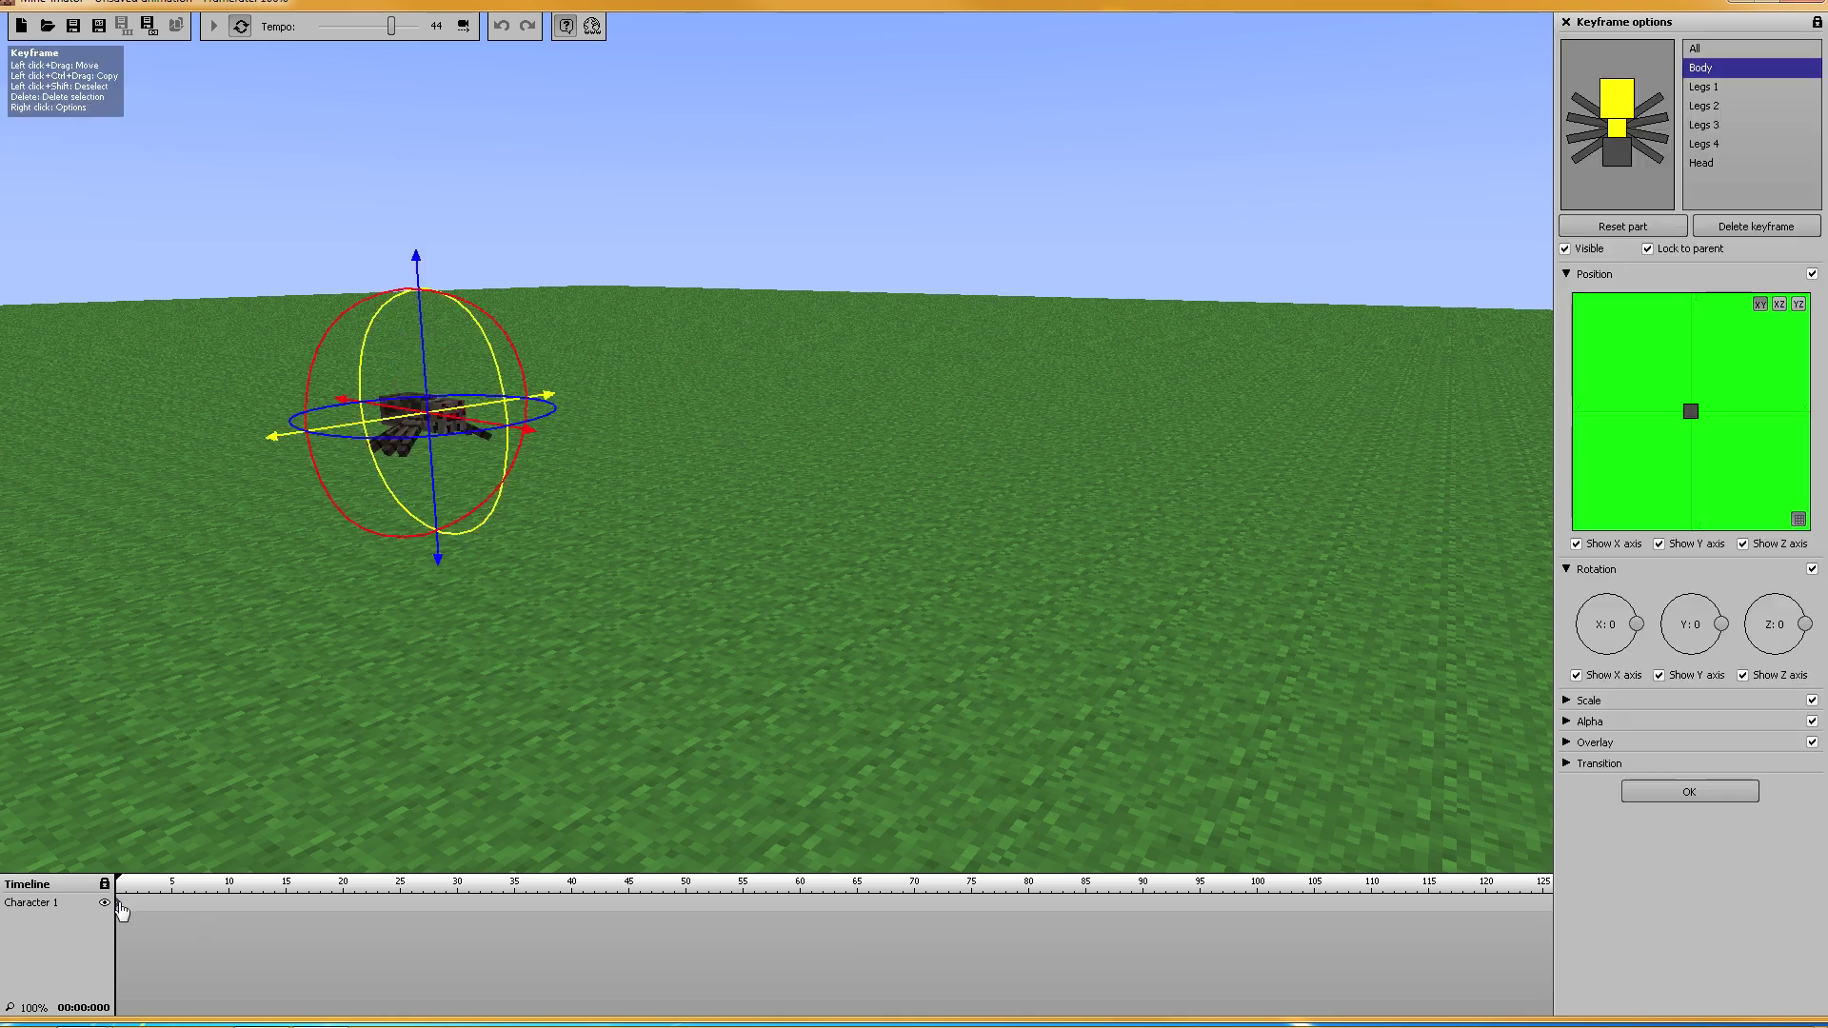
{"action": "left_click", "coordinate": [739, 906]}
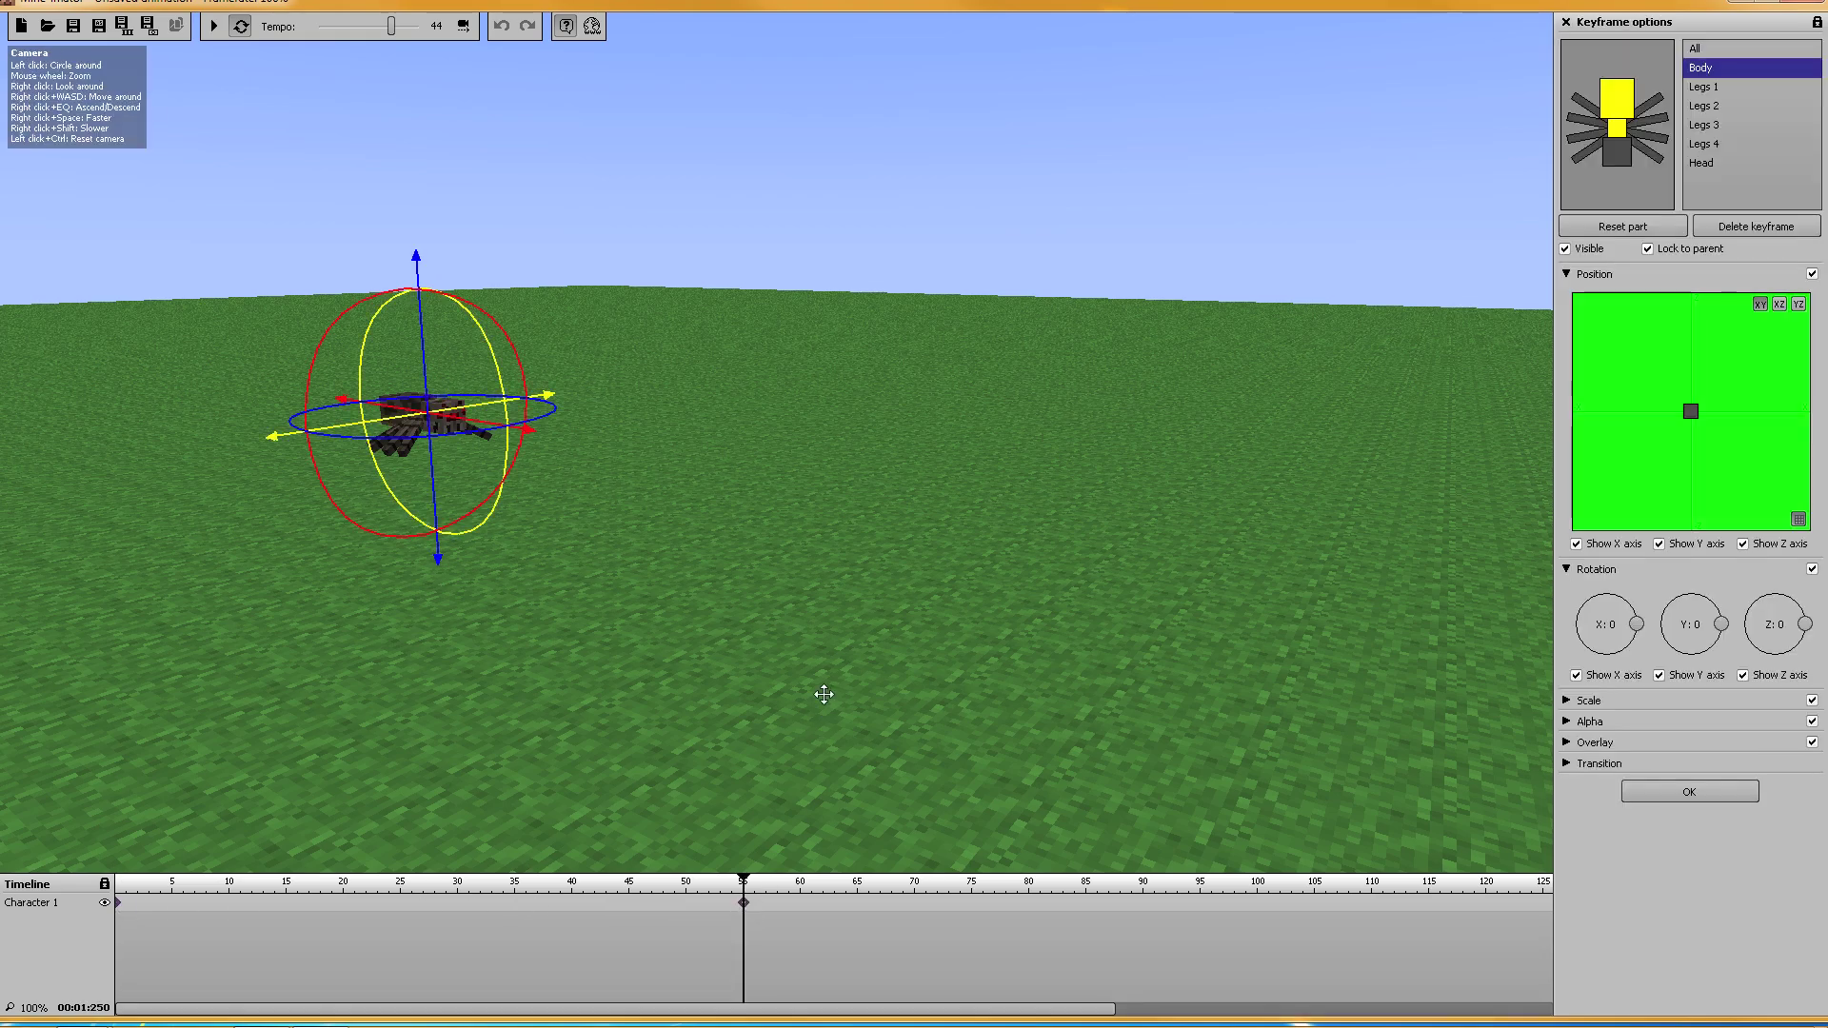
{"action": "right_click_drag", "start_coordinate": [865, 644], "coordinate": [1332, 672]}
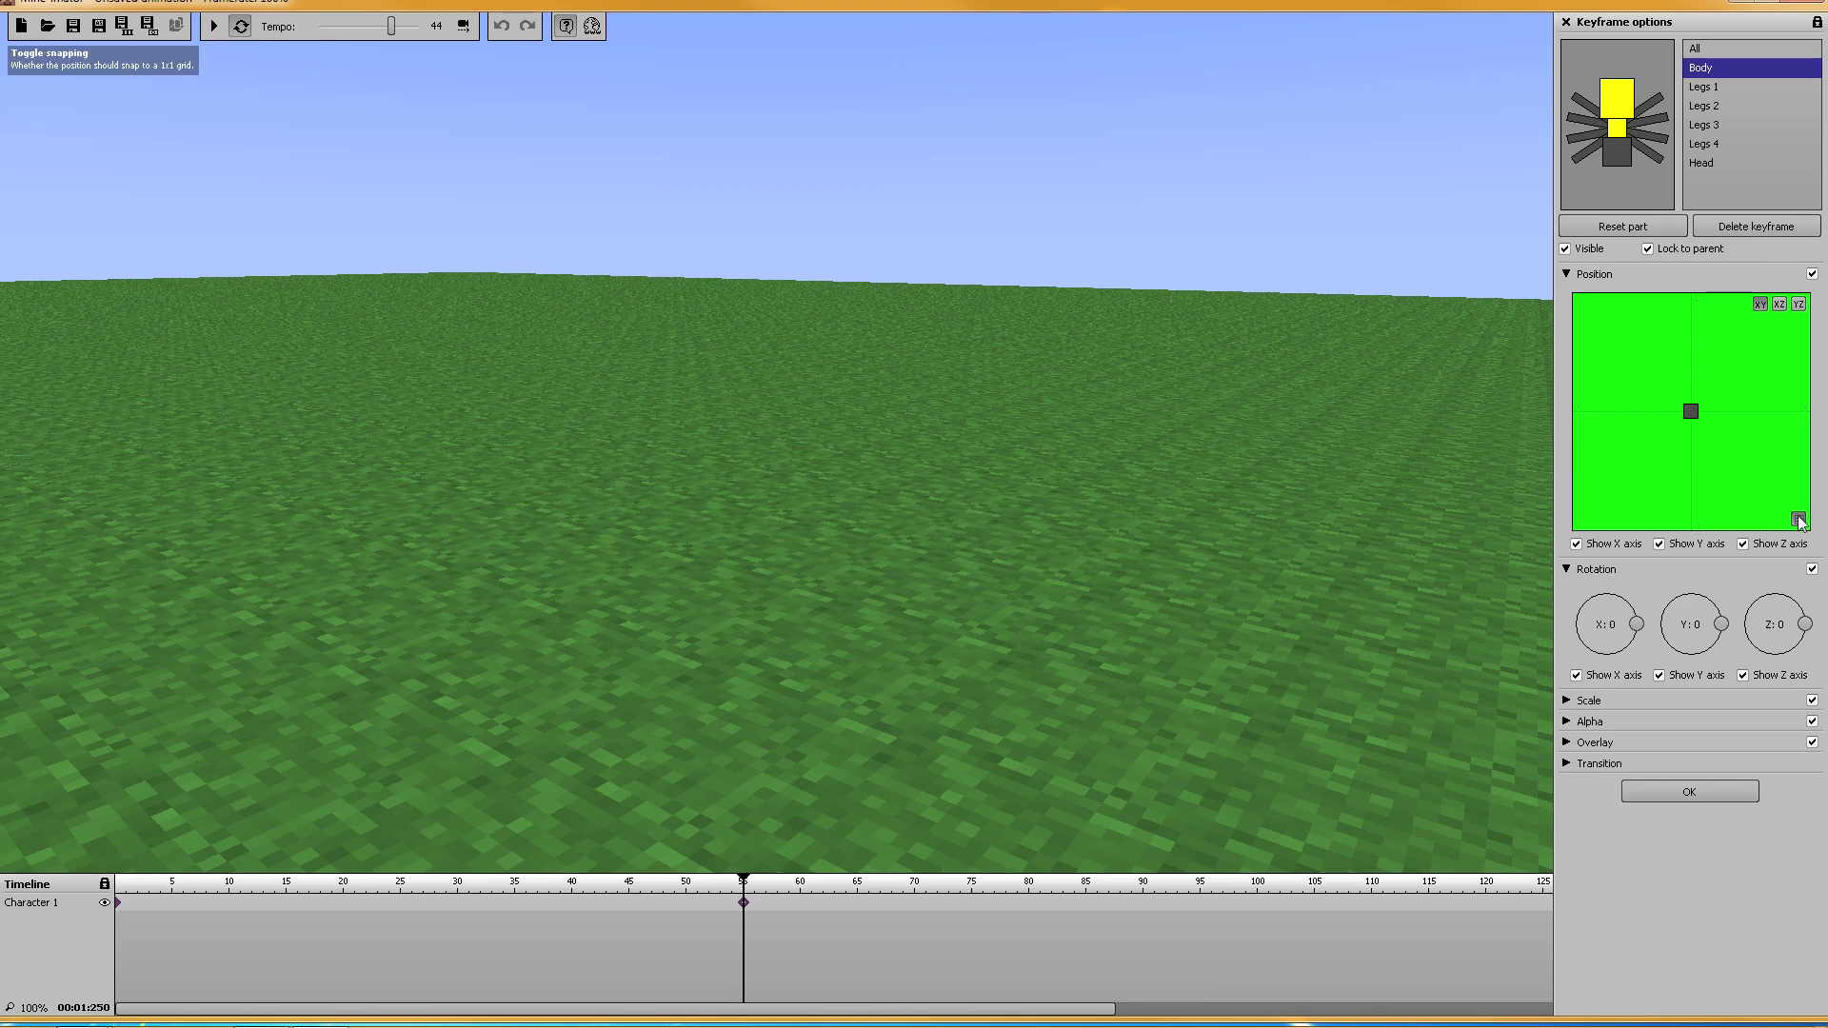
Step: Select all parts of the spider at the frame 55 keyframe and move it away from its starting position
{"action": "right_click_drag", "start_coordinate": [1479, 413], "coordinate": [1053, 368]}
{"action": "left_click", "coordinate": [1707, 49]}
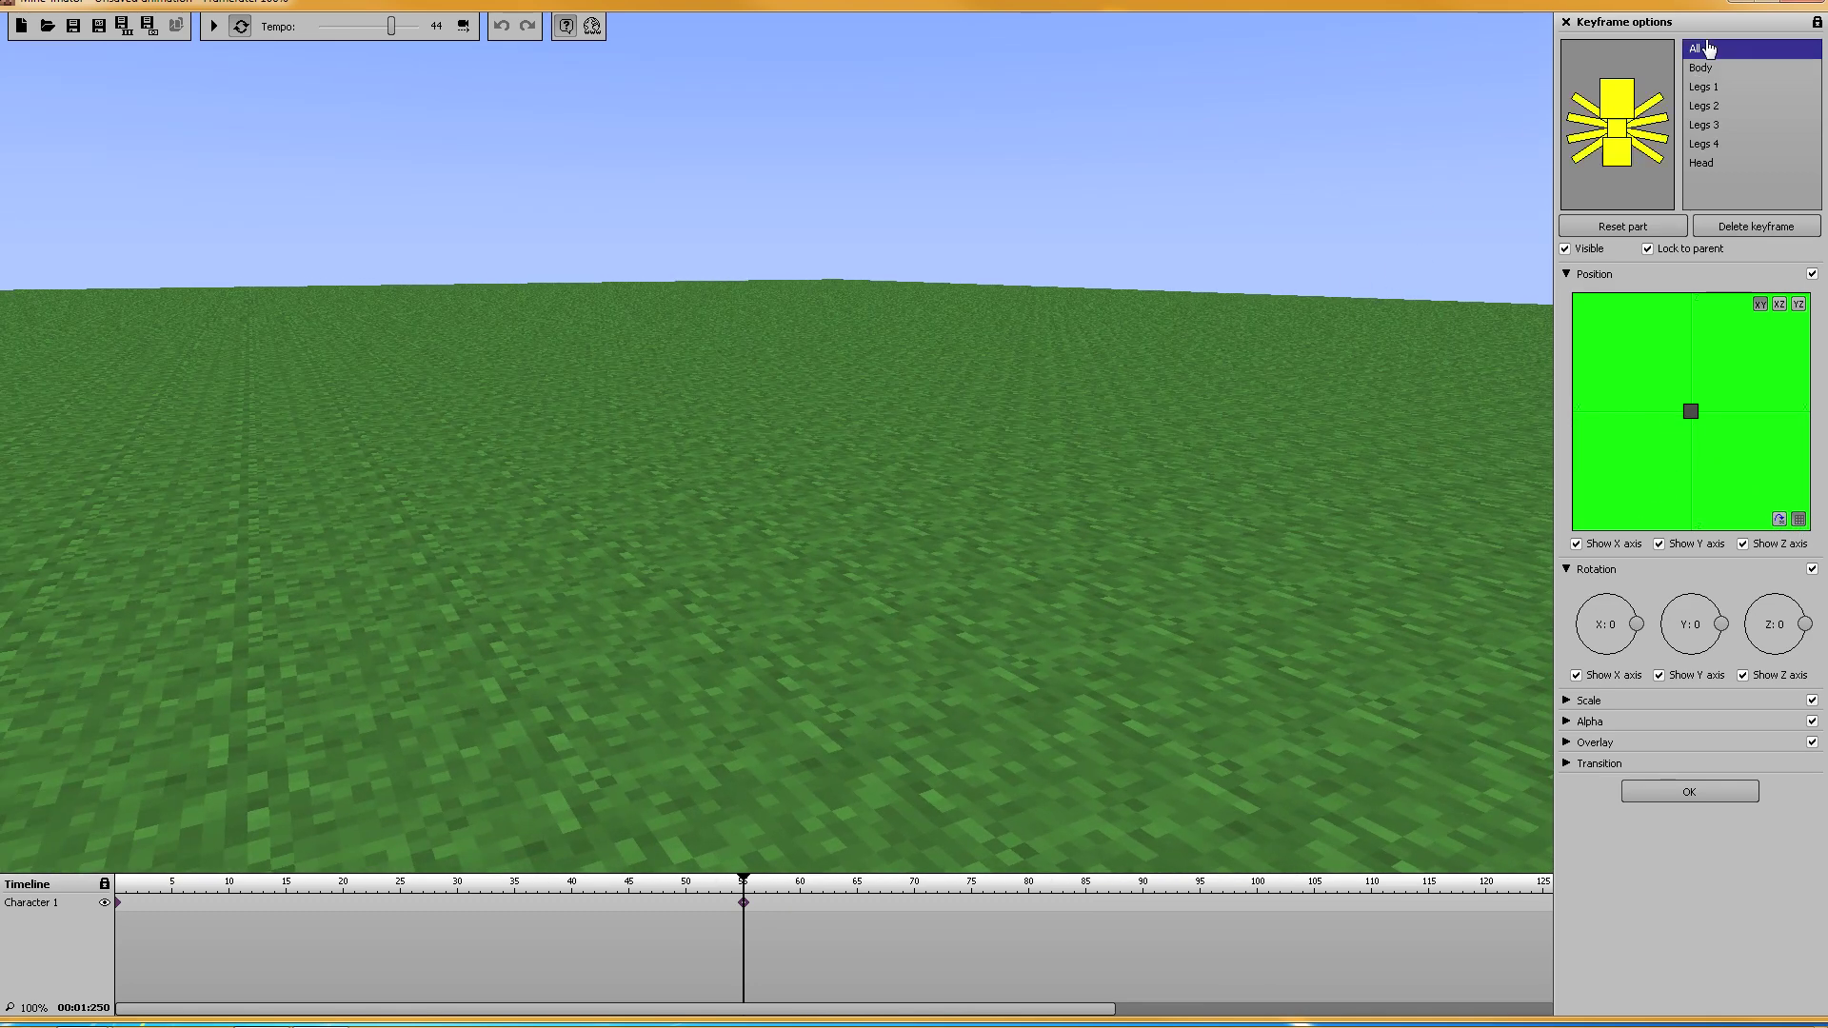
{"action": "left_click", "coordinate": [1777, 518]}
{"action": "right_click_drag", "start_coordinate": [1469, 499], "coordinate": [1028, 476]}
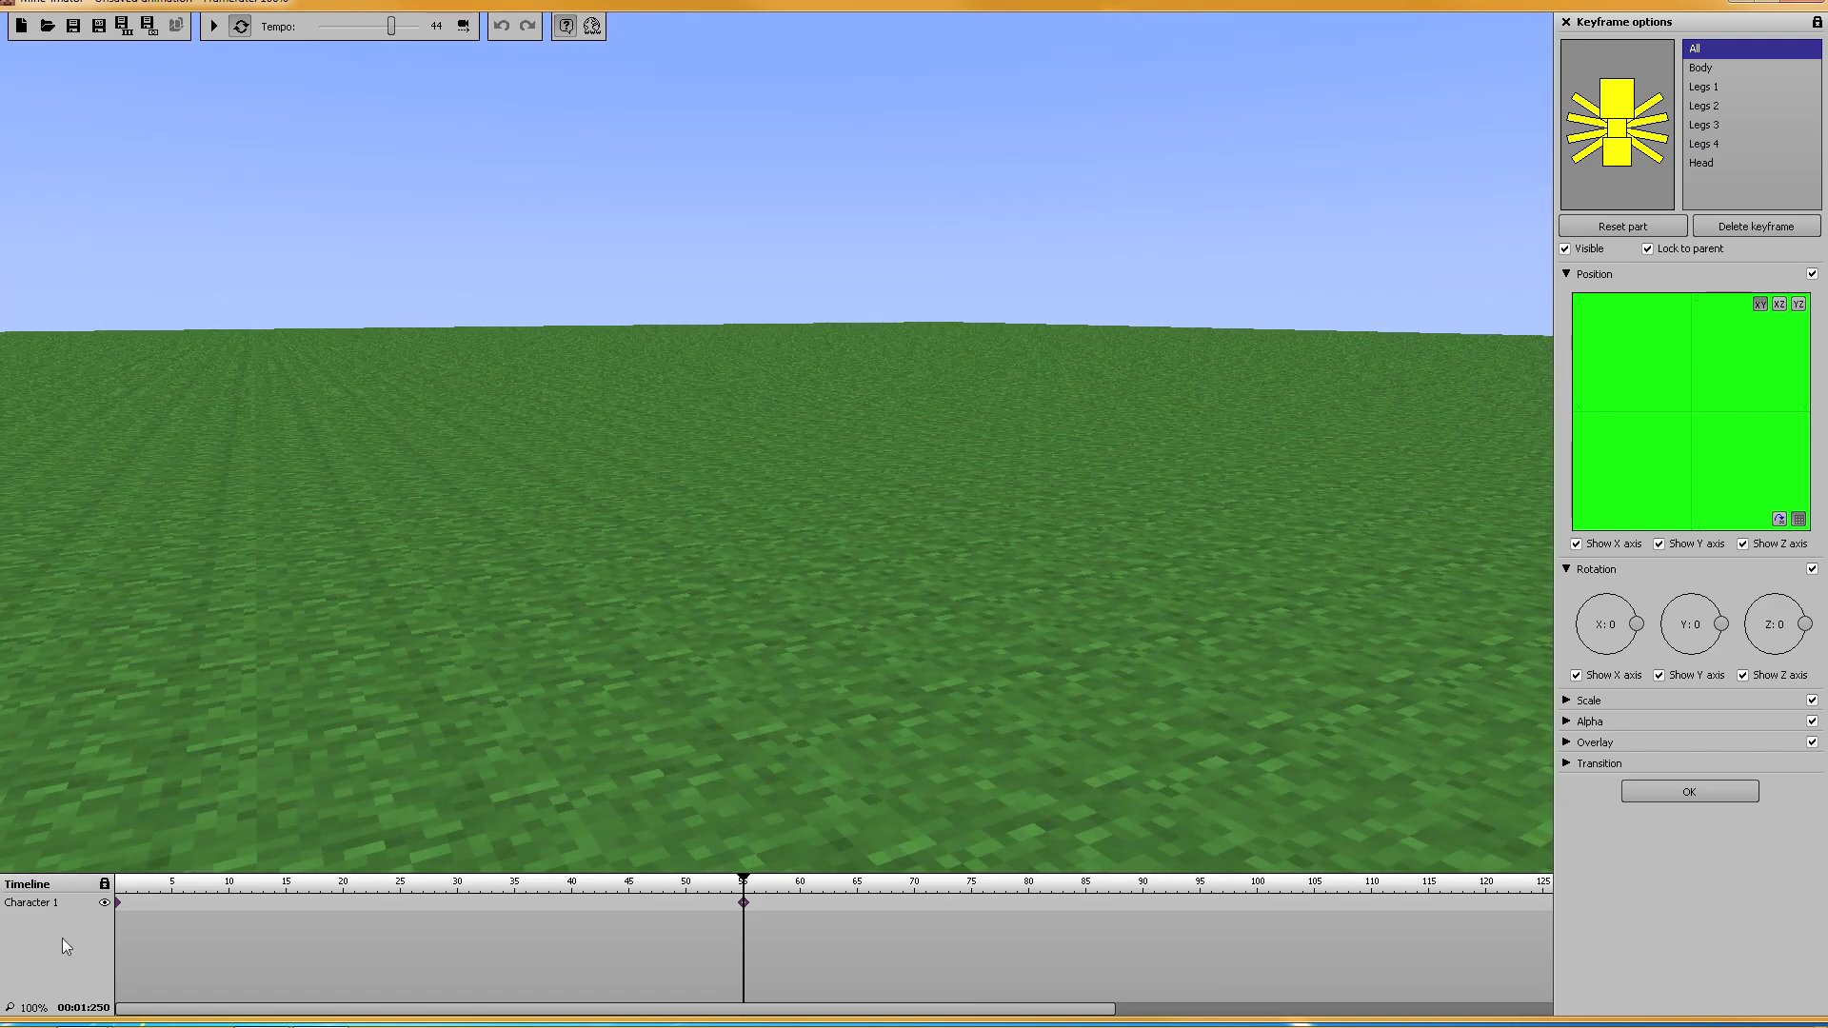
Step: Create a walking animation for the spider from the frame 0 keyframe to the next keyframe
{"action": "left_click", "coordinate": [118, 904]}
{"action": "right_click", "coordinate": [119, 904]}
{"action": "left_click", "coordinate": [175, 987]}
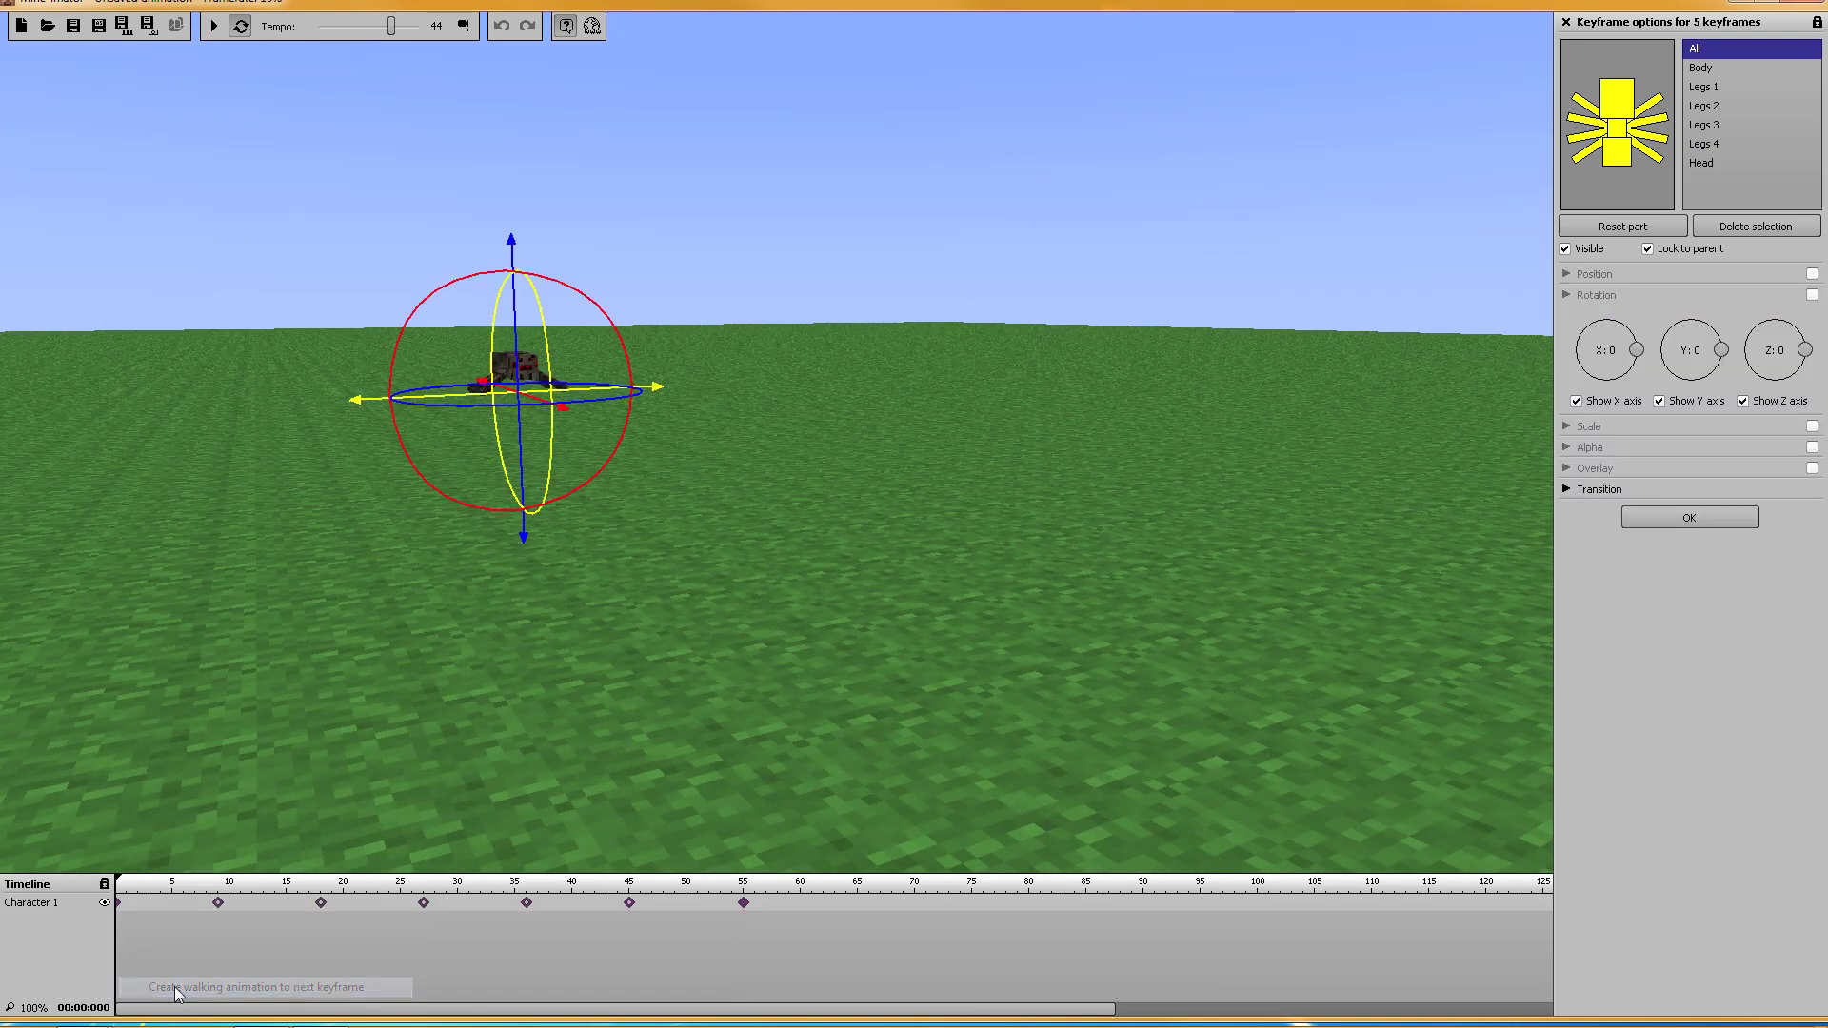
Step: Play the spider's walking animation with the tempo lowered to 11, raise the tempo to 23 and pause playback
{"action": "key", "text": "space"}
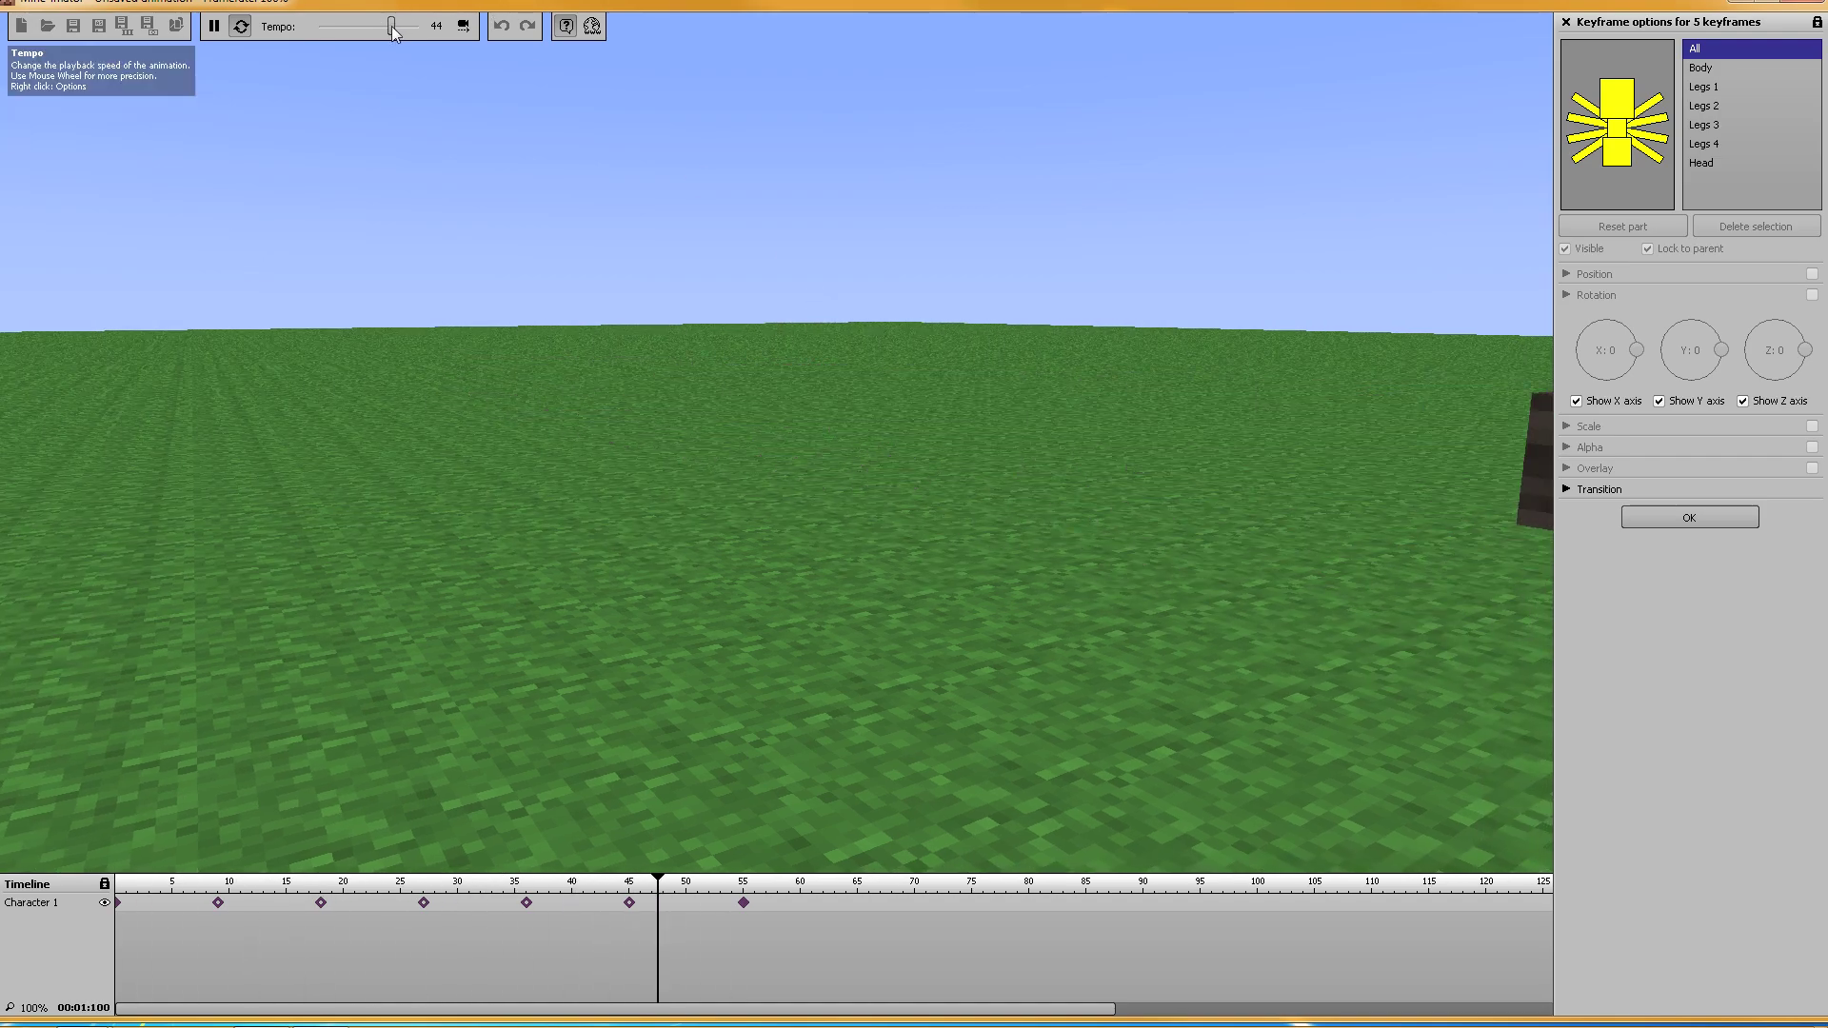
{"action": "left_click_drag", "start_coordinate": [390, 26], "coordinate": [334, 27]}
{"action": "left_click_drag", "start_coordinate": [776, 442], "coordinate": [952, 462]}
{"action": "scroll", "coordinate": [895, 466], "scroll_direction": "down", "scroll_amount": 4}
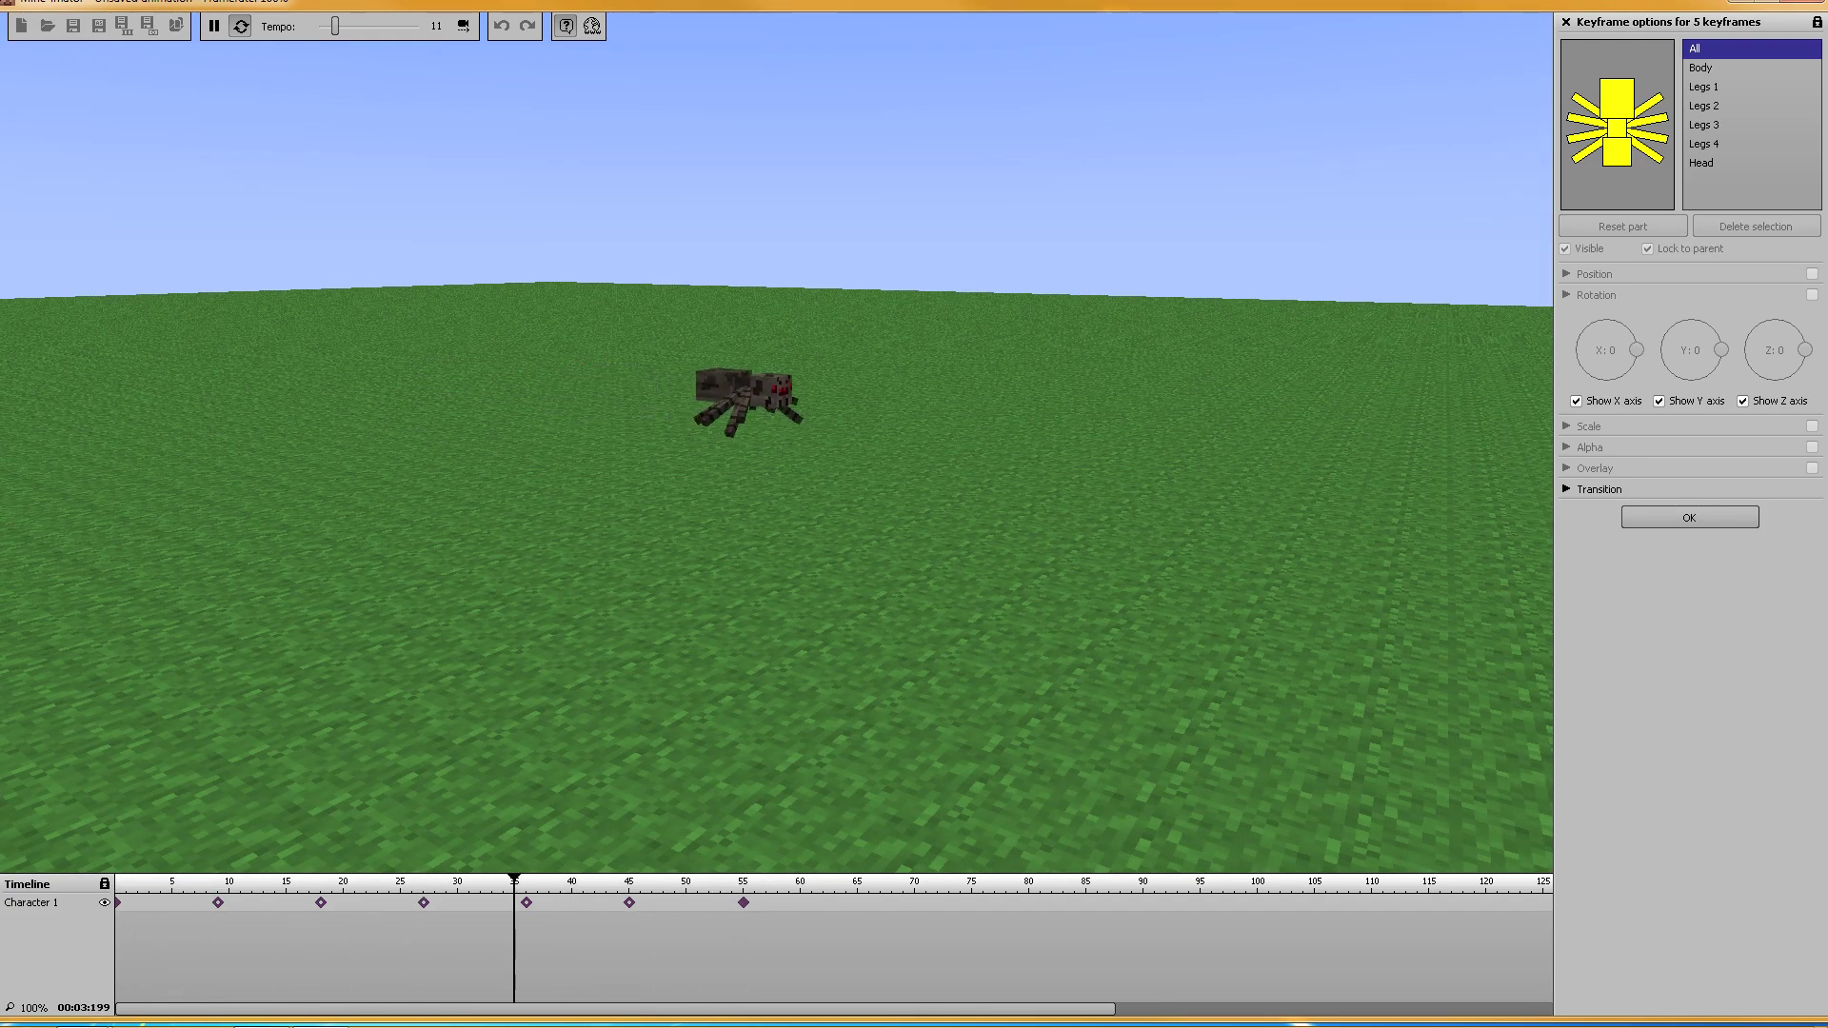
{"action": "left_click_drag", "start_coordinate": [335, 26], "coordinate": [361, 33]}
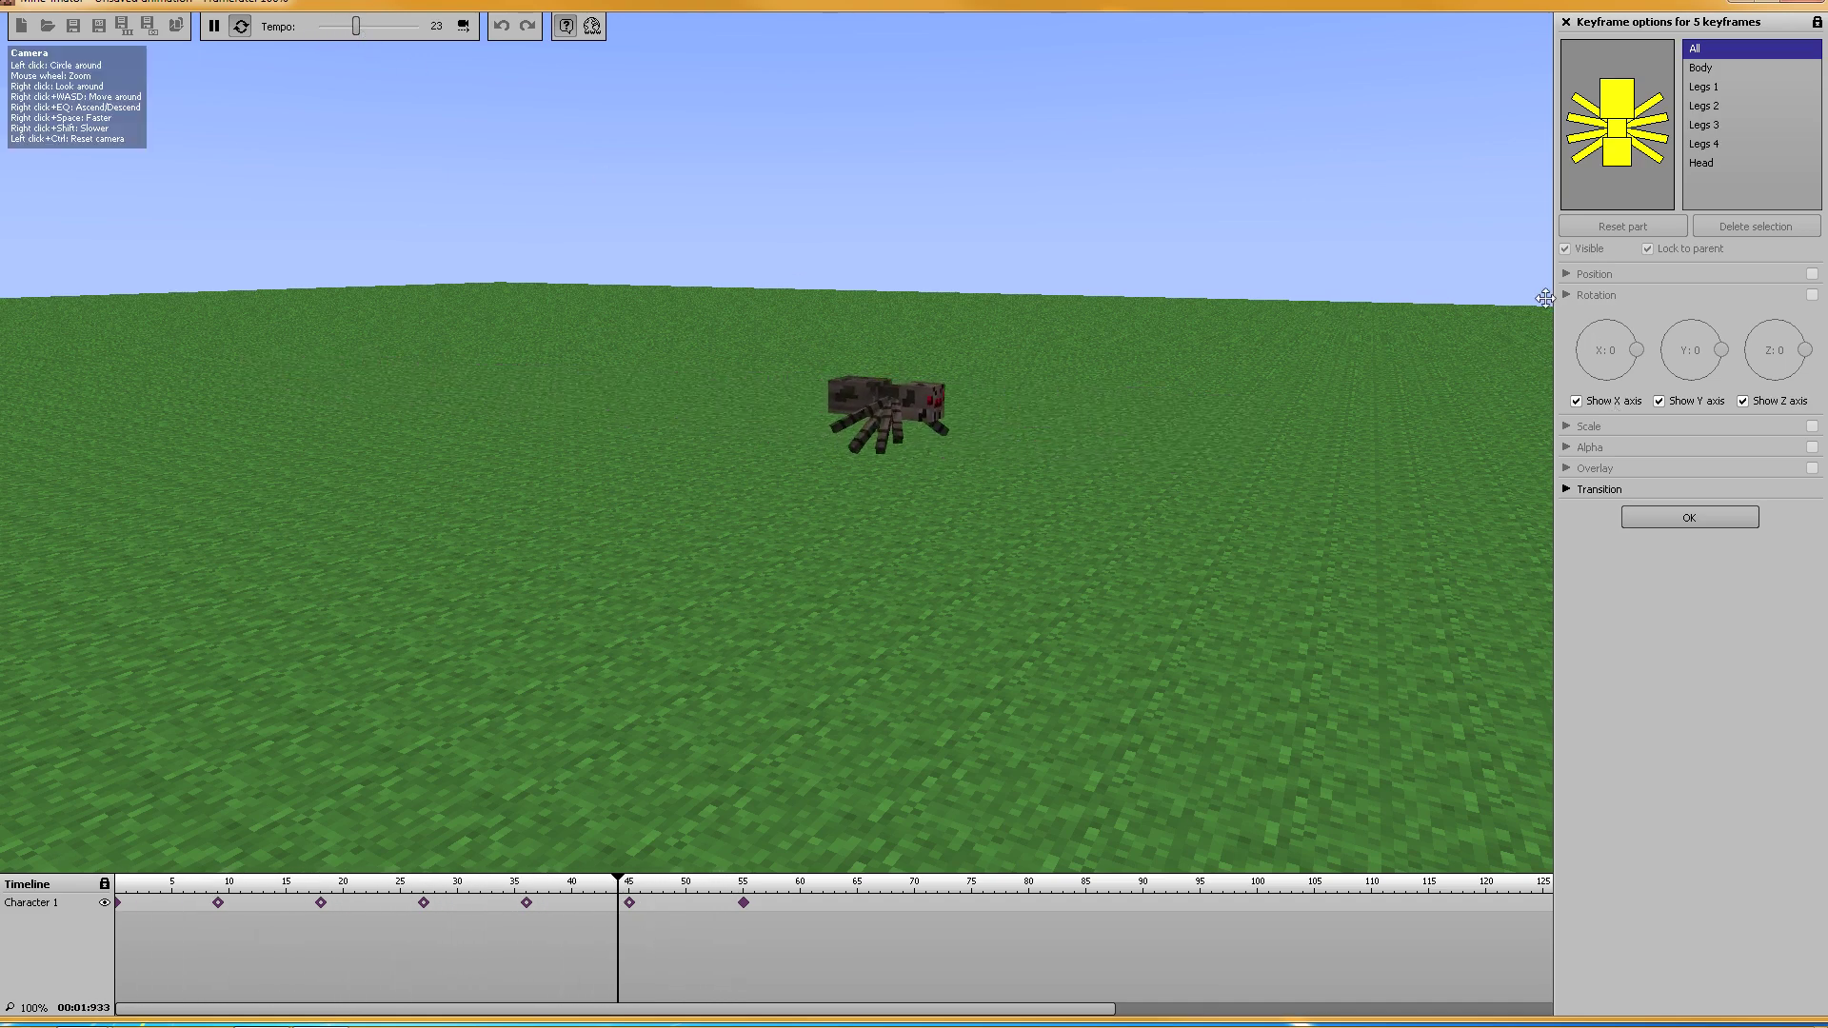
{"action": "key", "text": "space"}
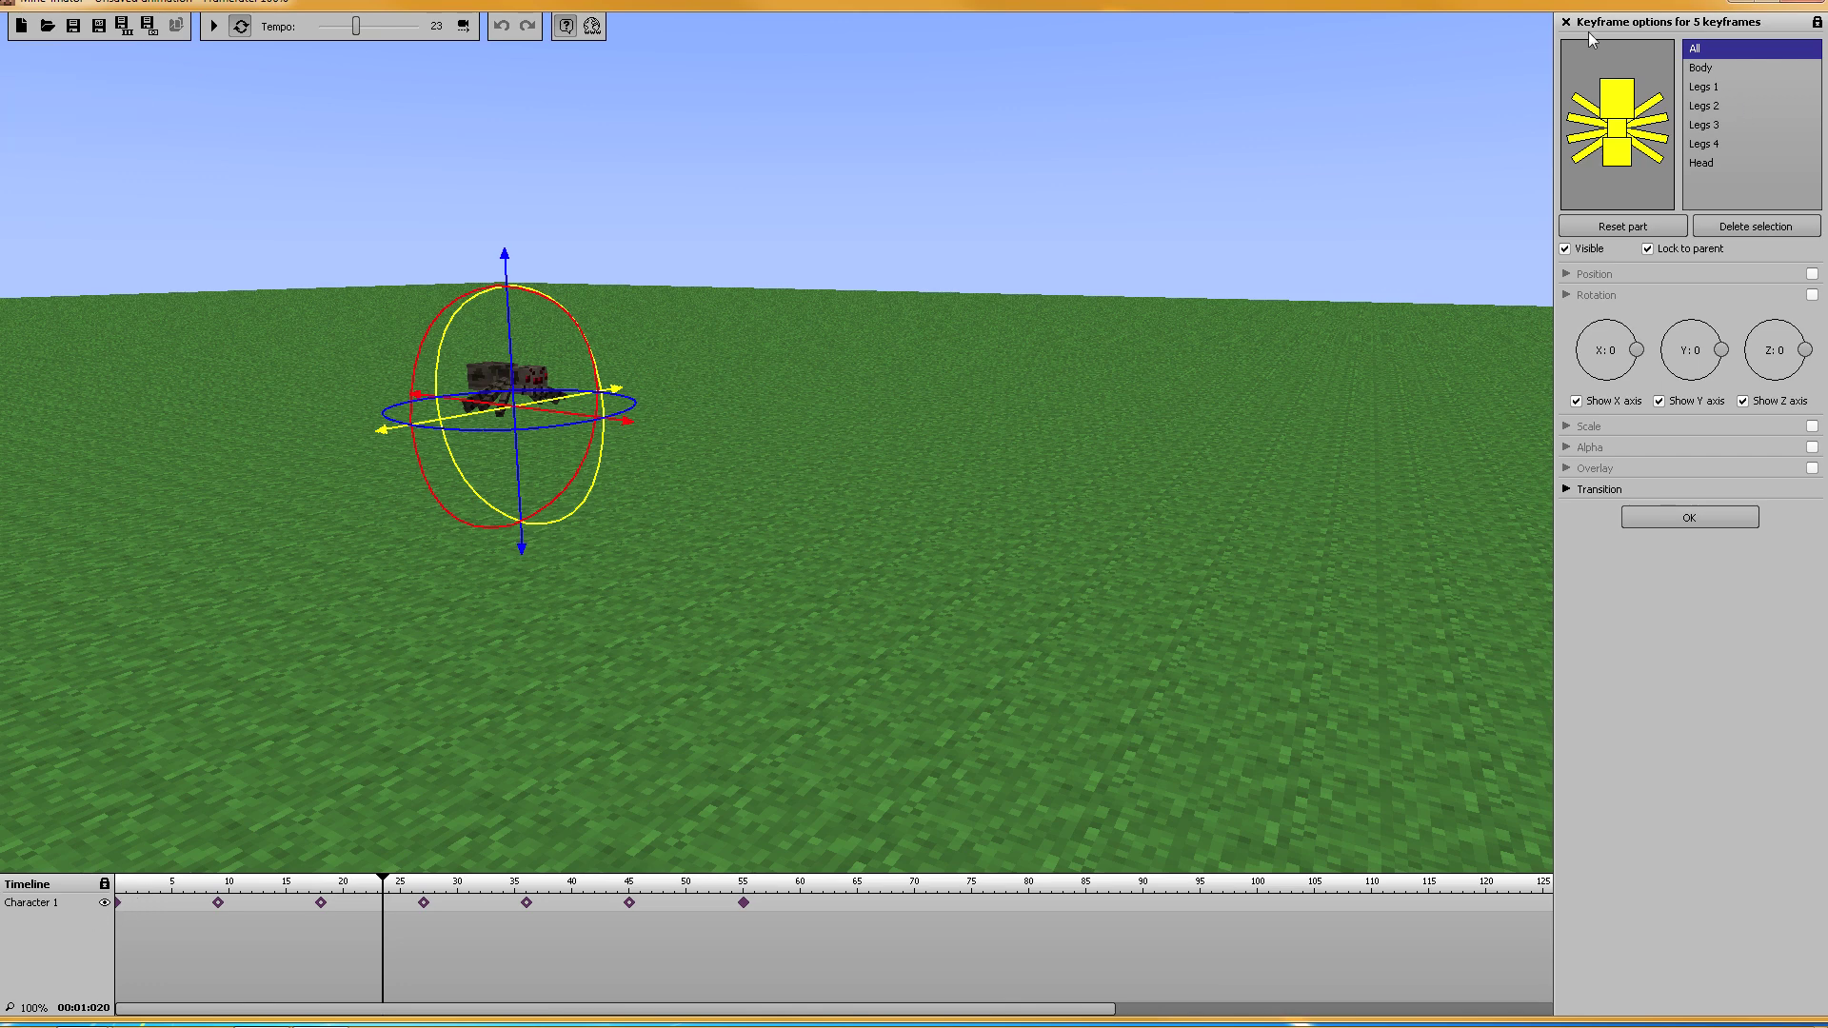
Step: Change the character's model from Spider to Slime and briefly play its existing animation
{"action": "left_click", "coordinate": [1565, 21]}
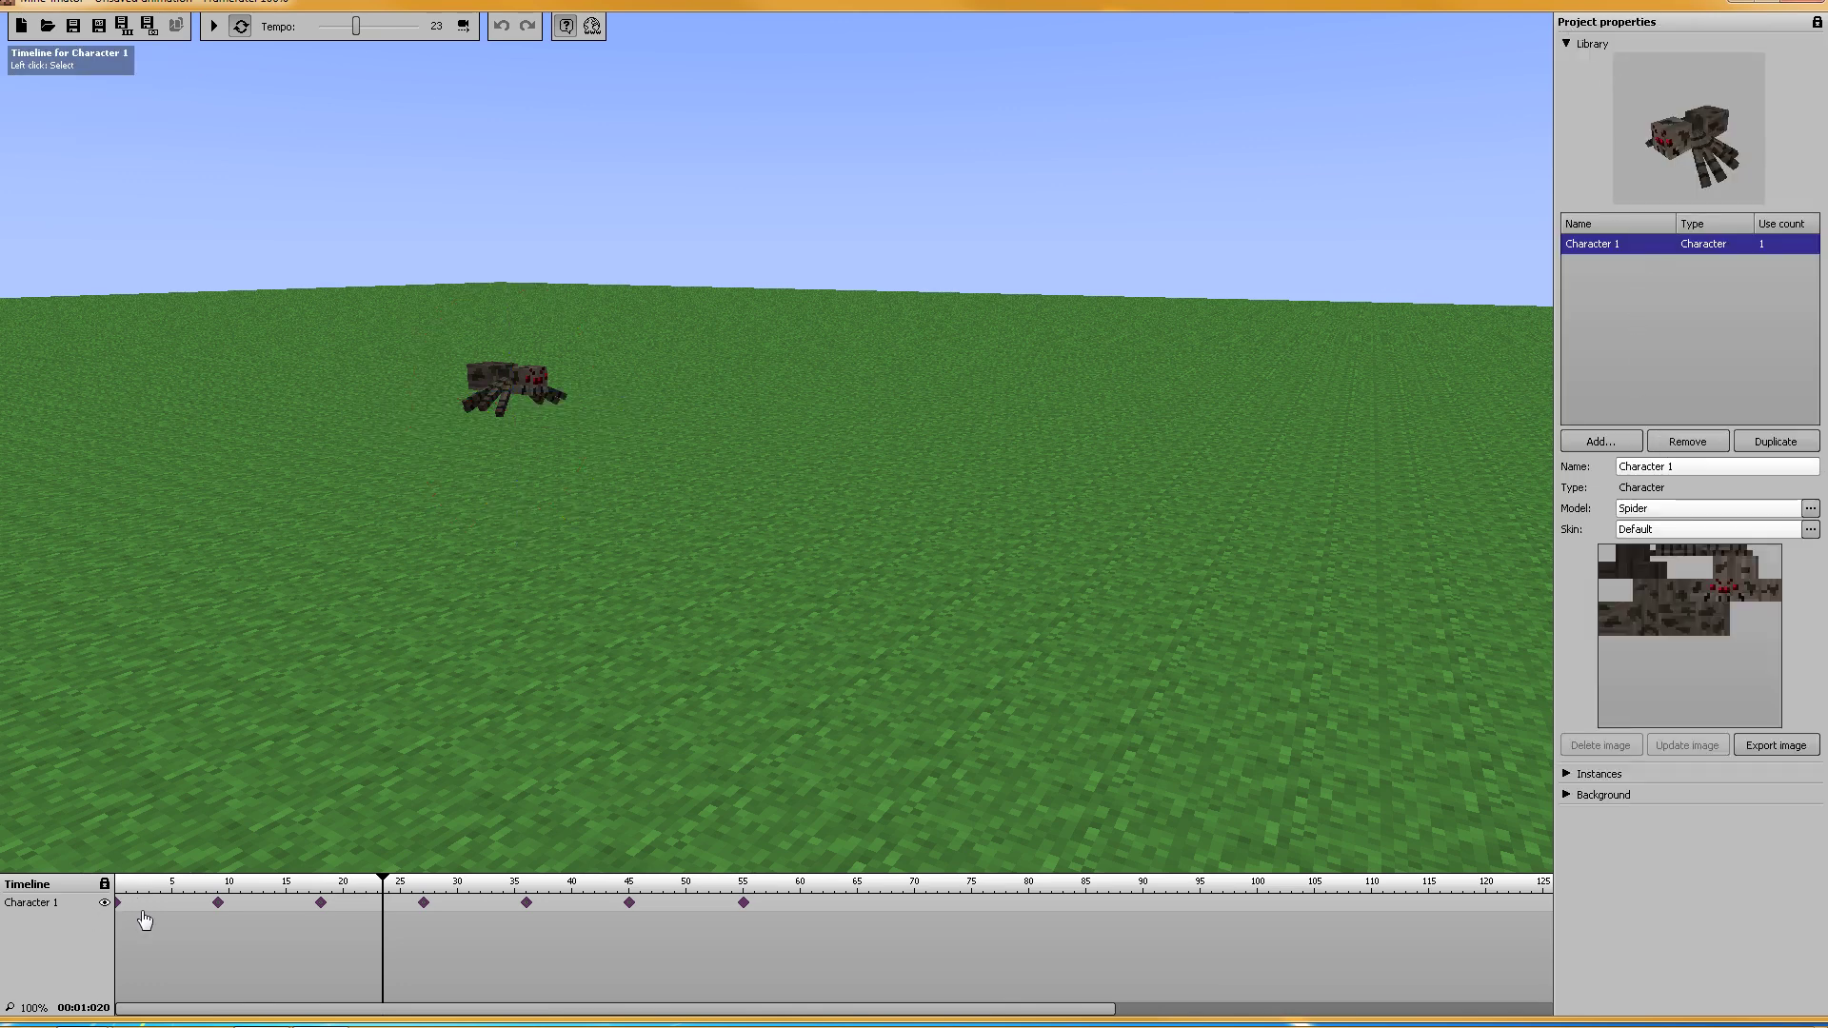
{"action": "left_click", "coordinate": [1676, 512]}
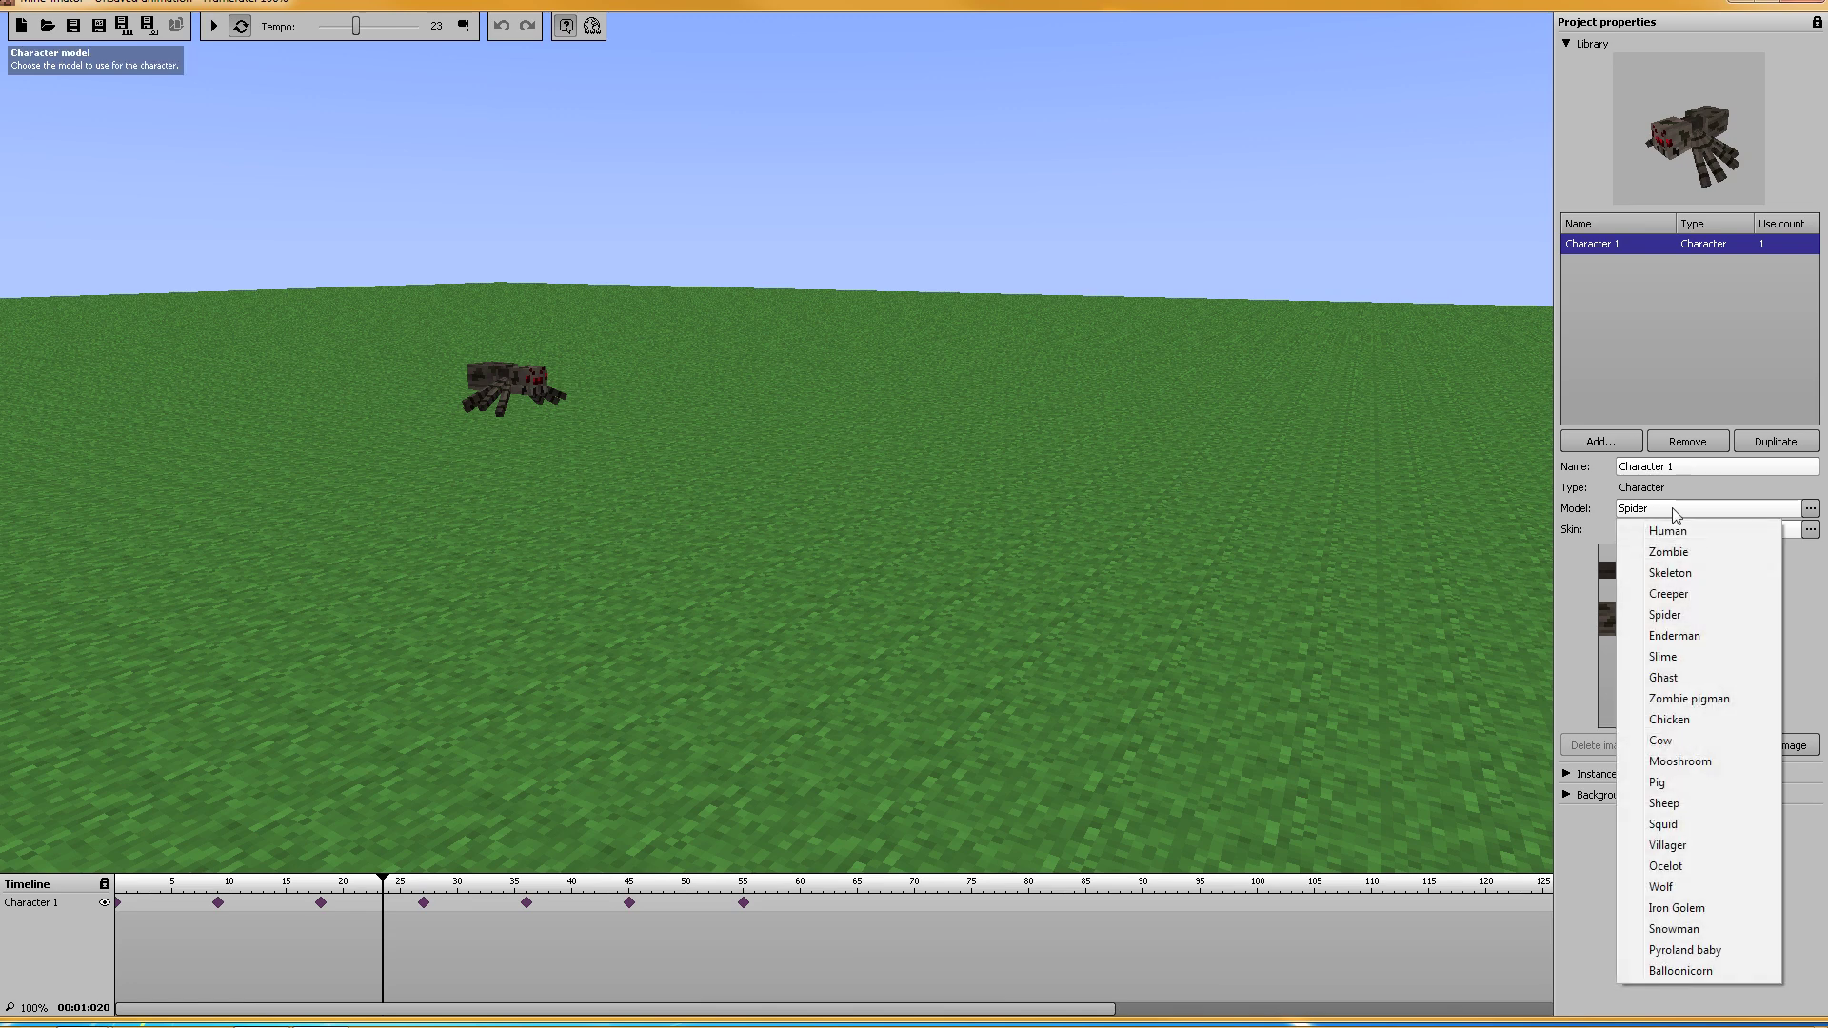
{"action": "left_click", "coordinate": [1691, 659]}
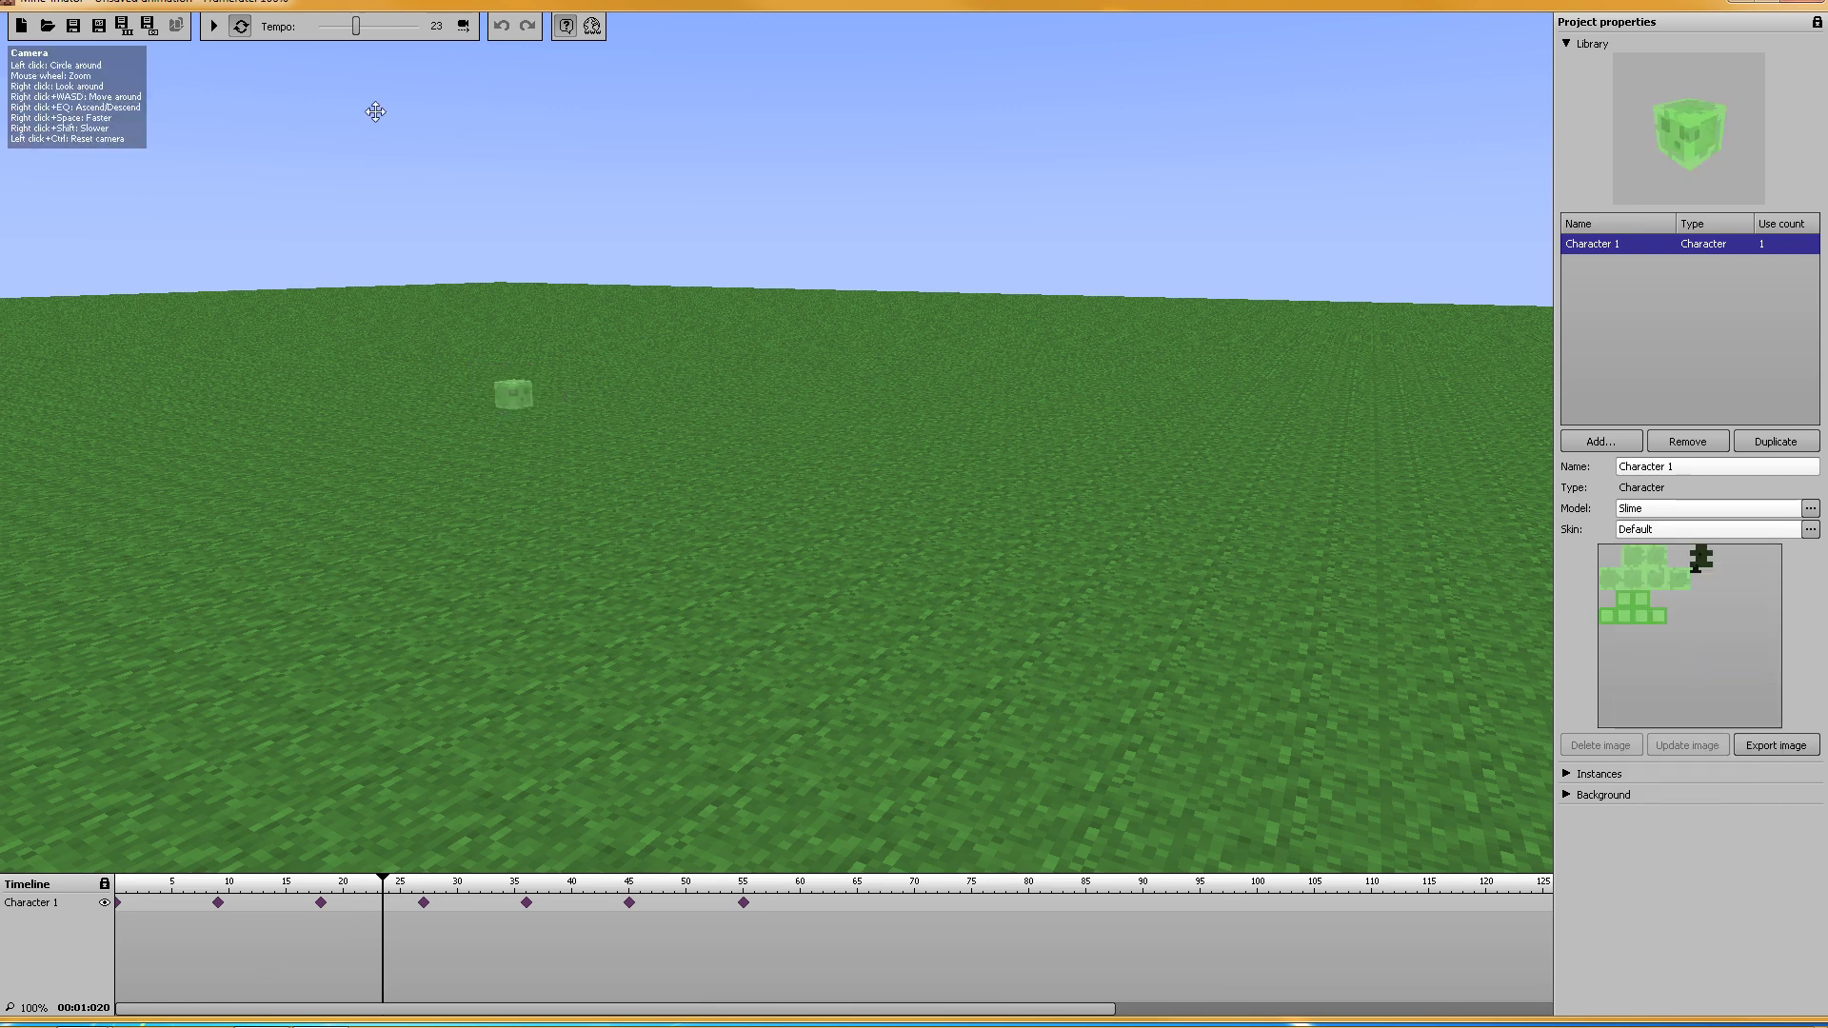
{"action": "left_click", "coordinate": [214, 27]}
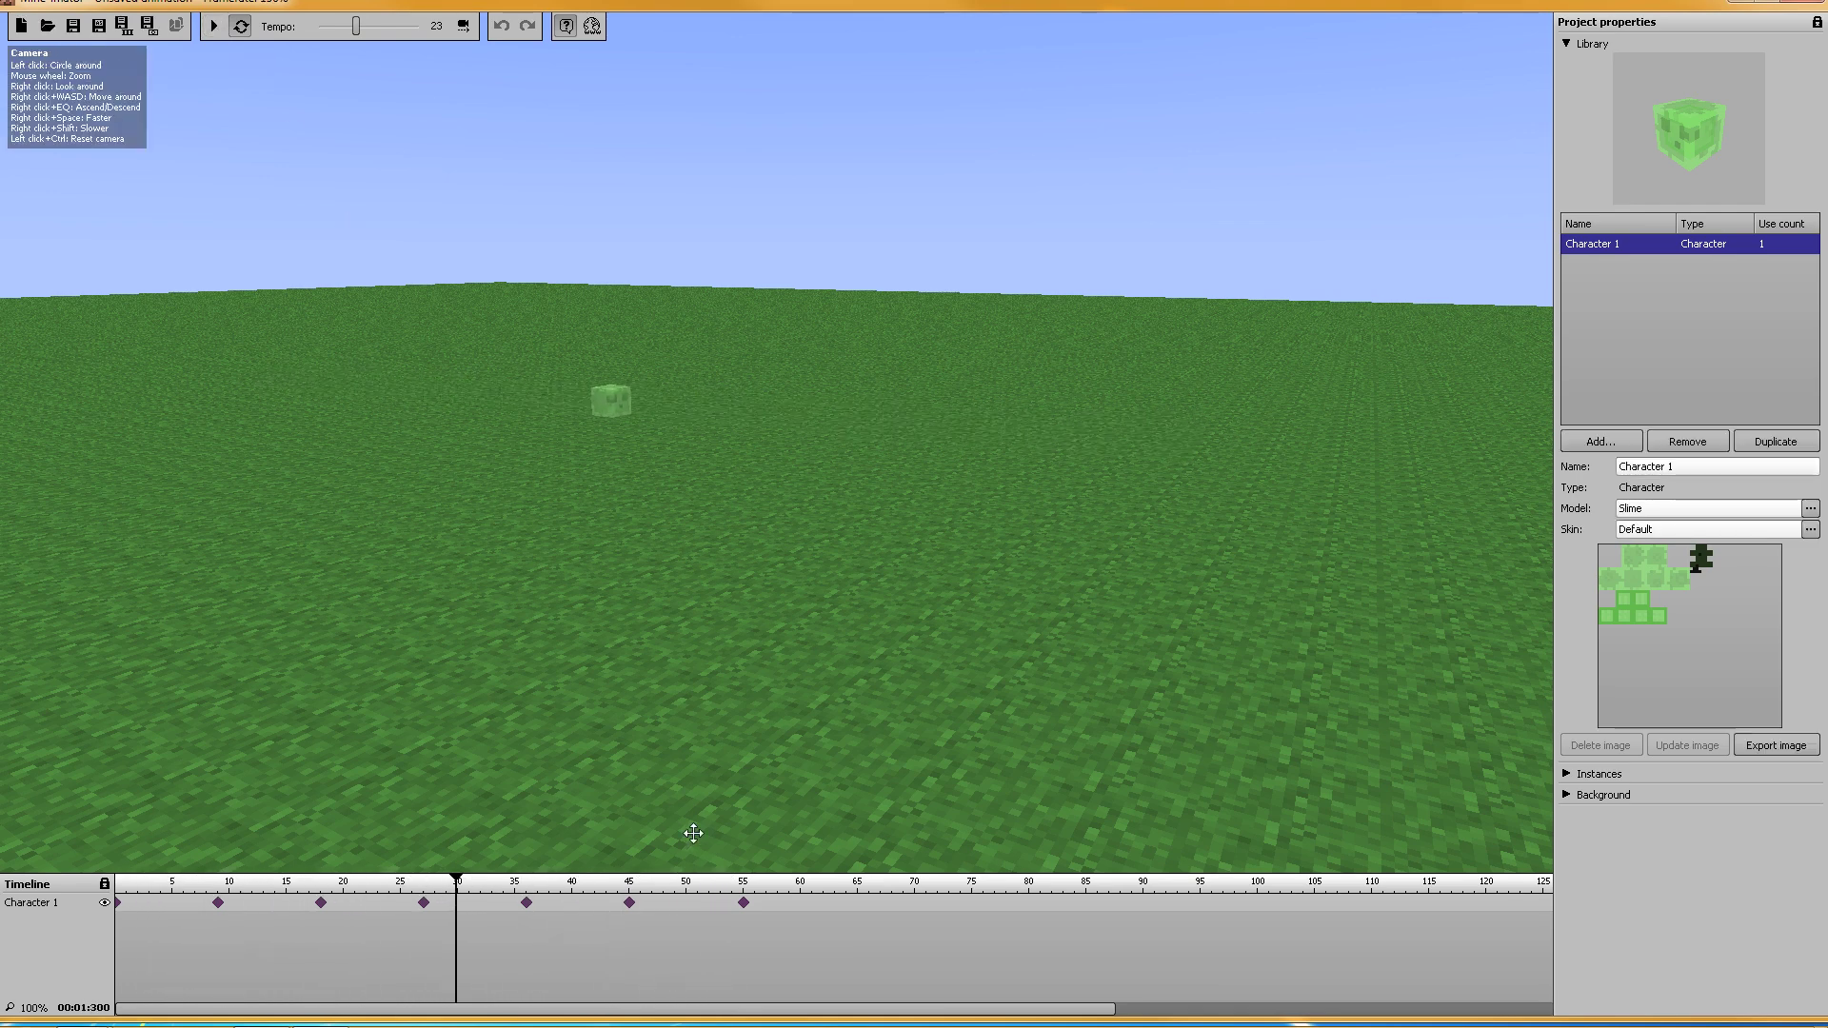
Step: Delete the five walking keyframes between frame 0 and frame 55
{"action": "left_click", "coordinate": [628, 903]}
{"action": "left_click_drag", "start_coordinate": [657, 877], "coordinate": [199, 916]}
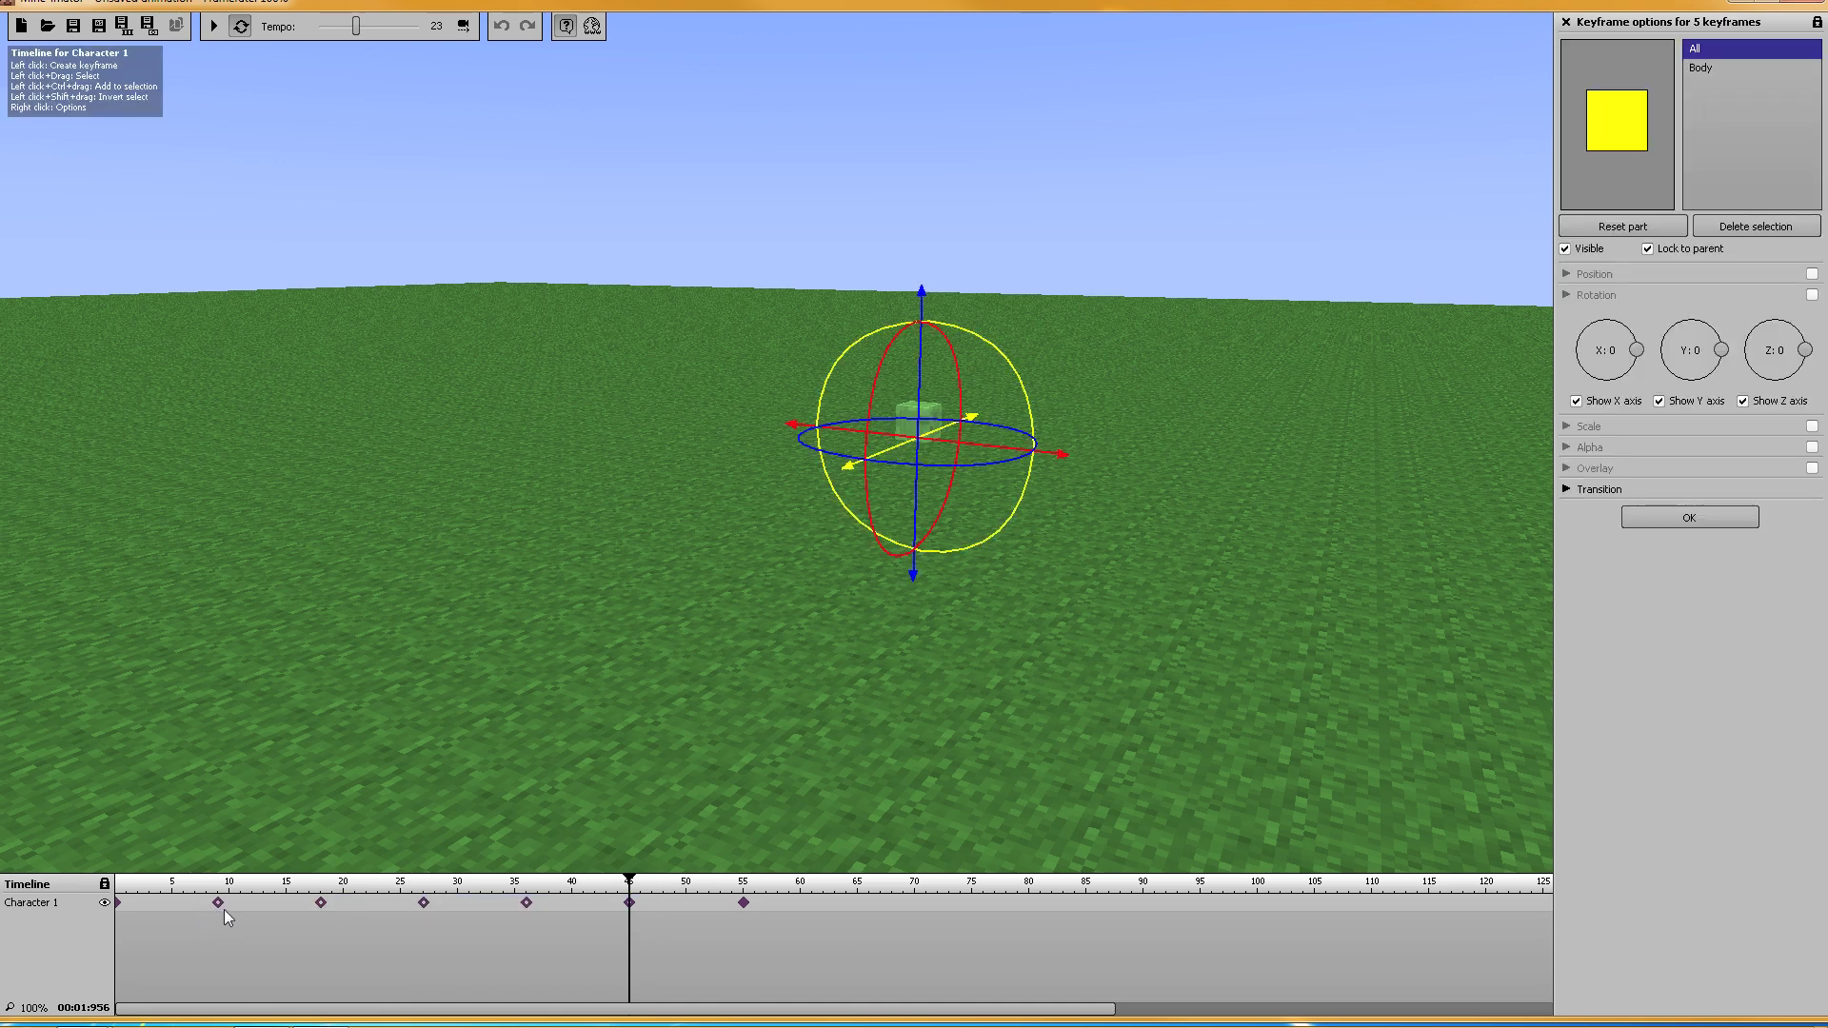
{"action": "key", "text": "Delete"}
Step: Create a walking animation for the slime from frame 0 to the next keyframe and briefly play it
{"action": "left_click", "coordinate": [121, 904]}
{"action": "right_click", "coordinate": [120, 907]}
{"action": "left_click", "coordinate": [172, 983]}
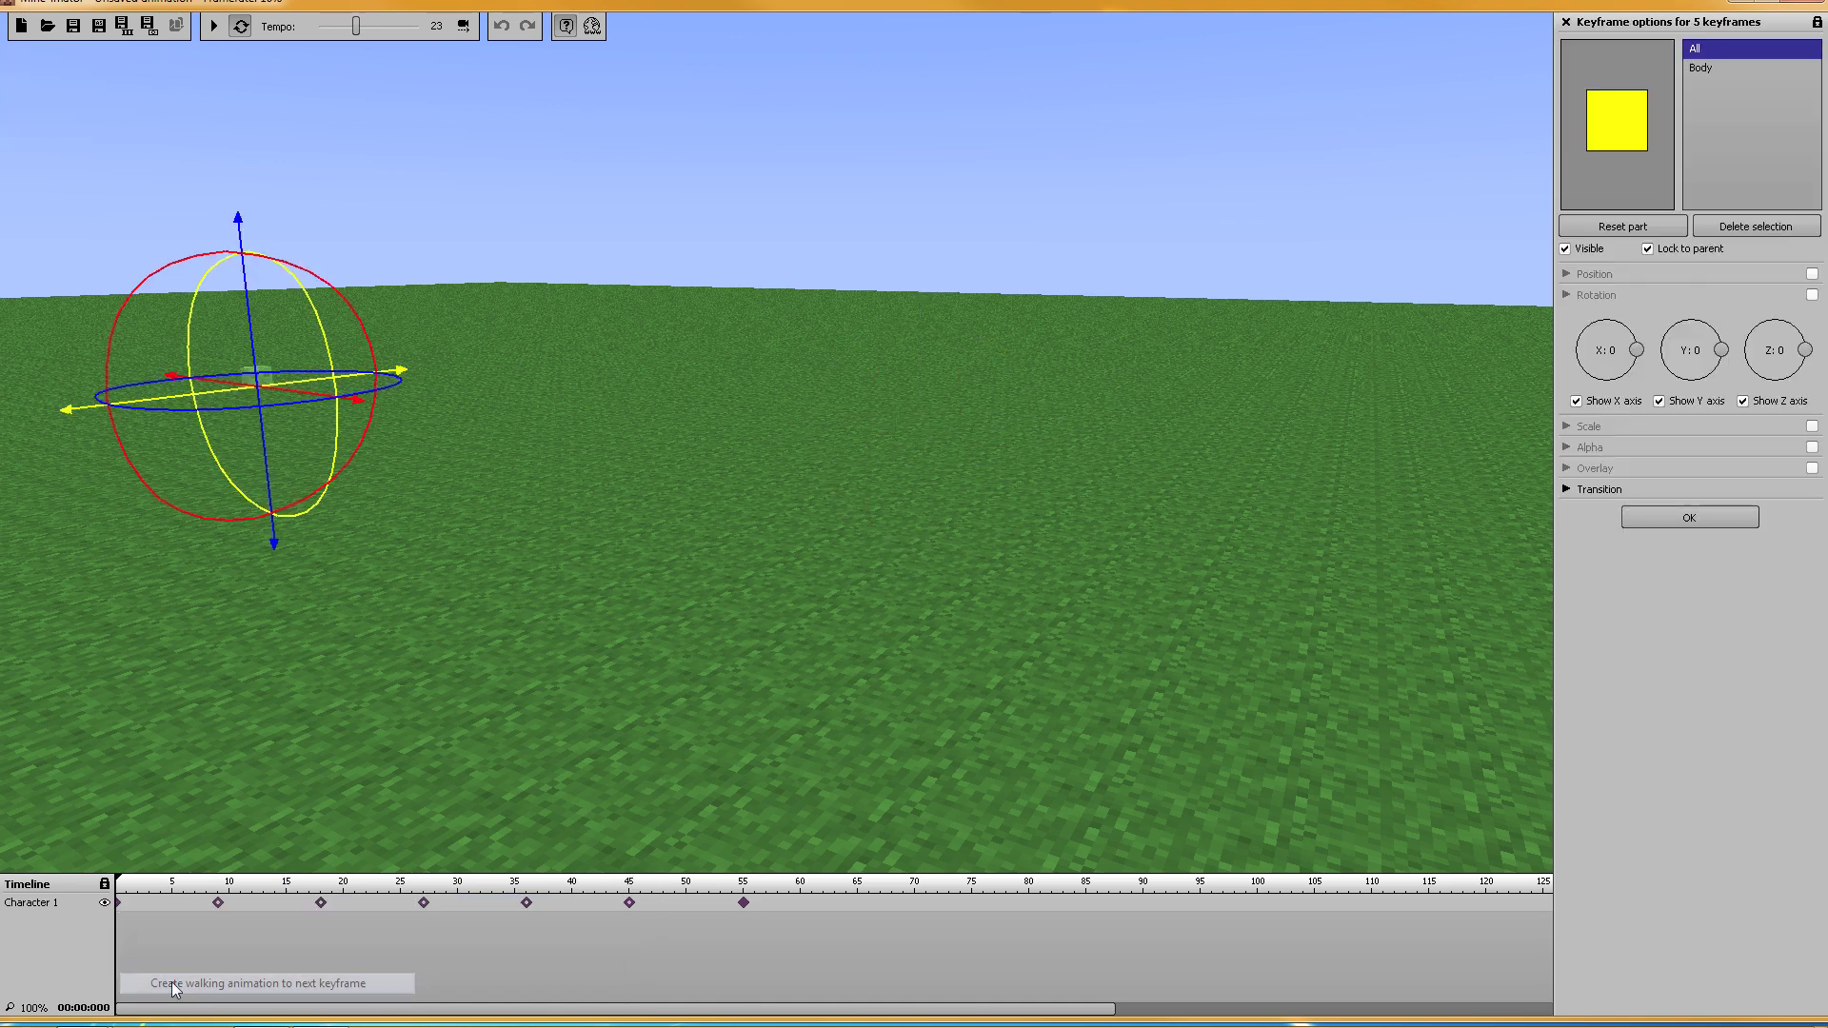
{"action": "left_click", "coordinate": [214, 28]}
{"action": "left_click", "coordinate": [214, 29]}
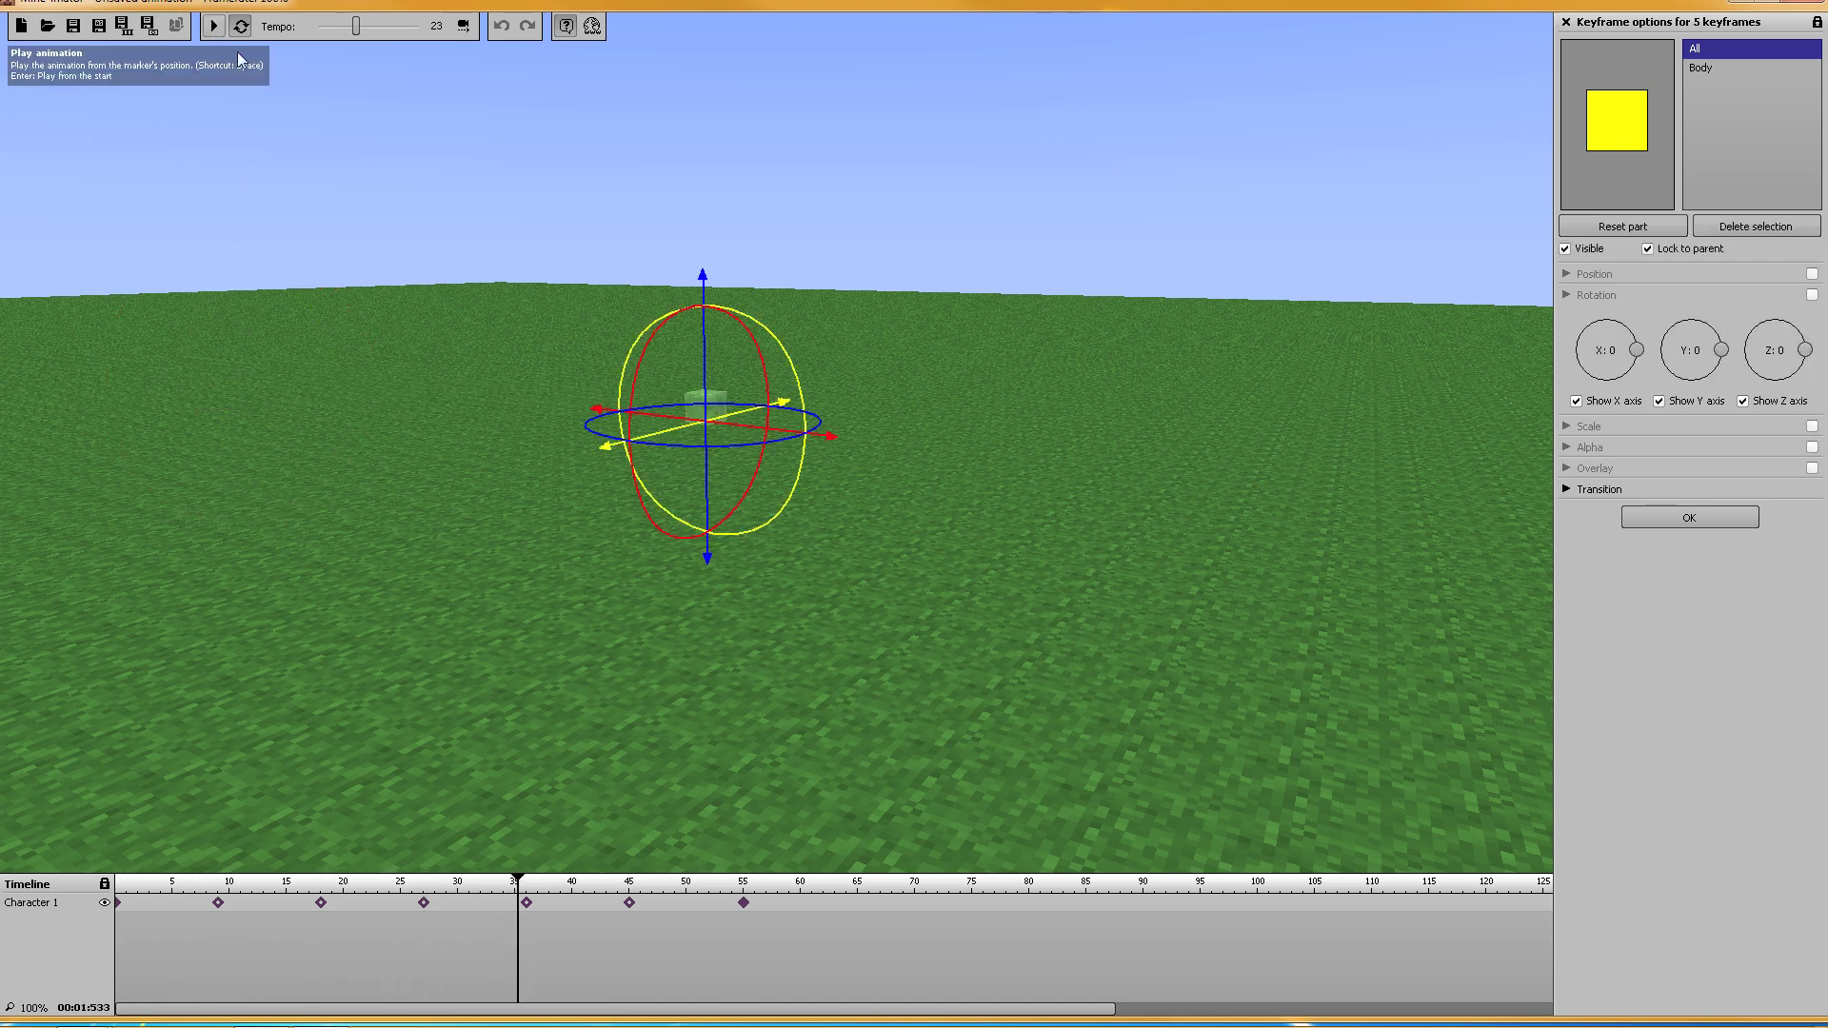
Step: Delete the slime's keyframes between frame 0 and frame 55 and change the character's model to Chicken
{"action": "left_click", "coordinate": [698, 963]}
{"action": "left_click_drag", "start_coordinate": [218, 904], "coordinate": [186, 905]}
{"action": "key", "text": "Delete"}
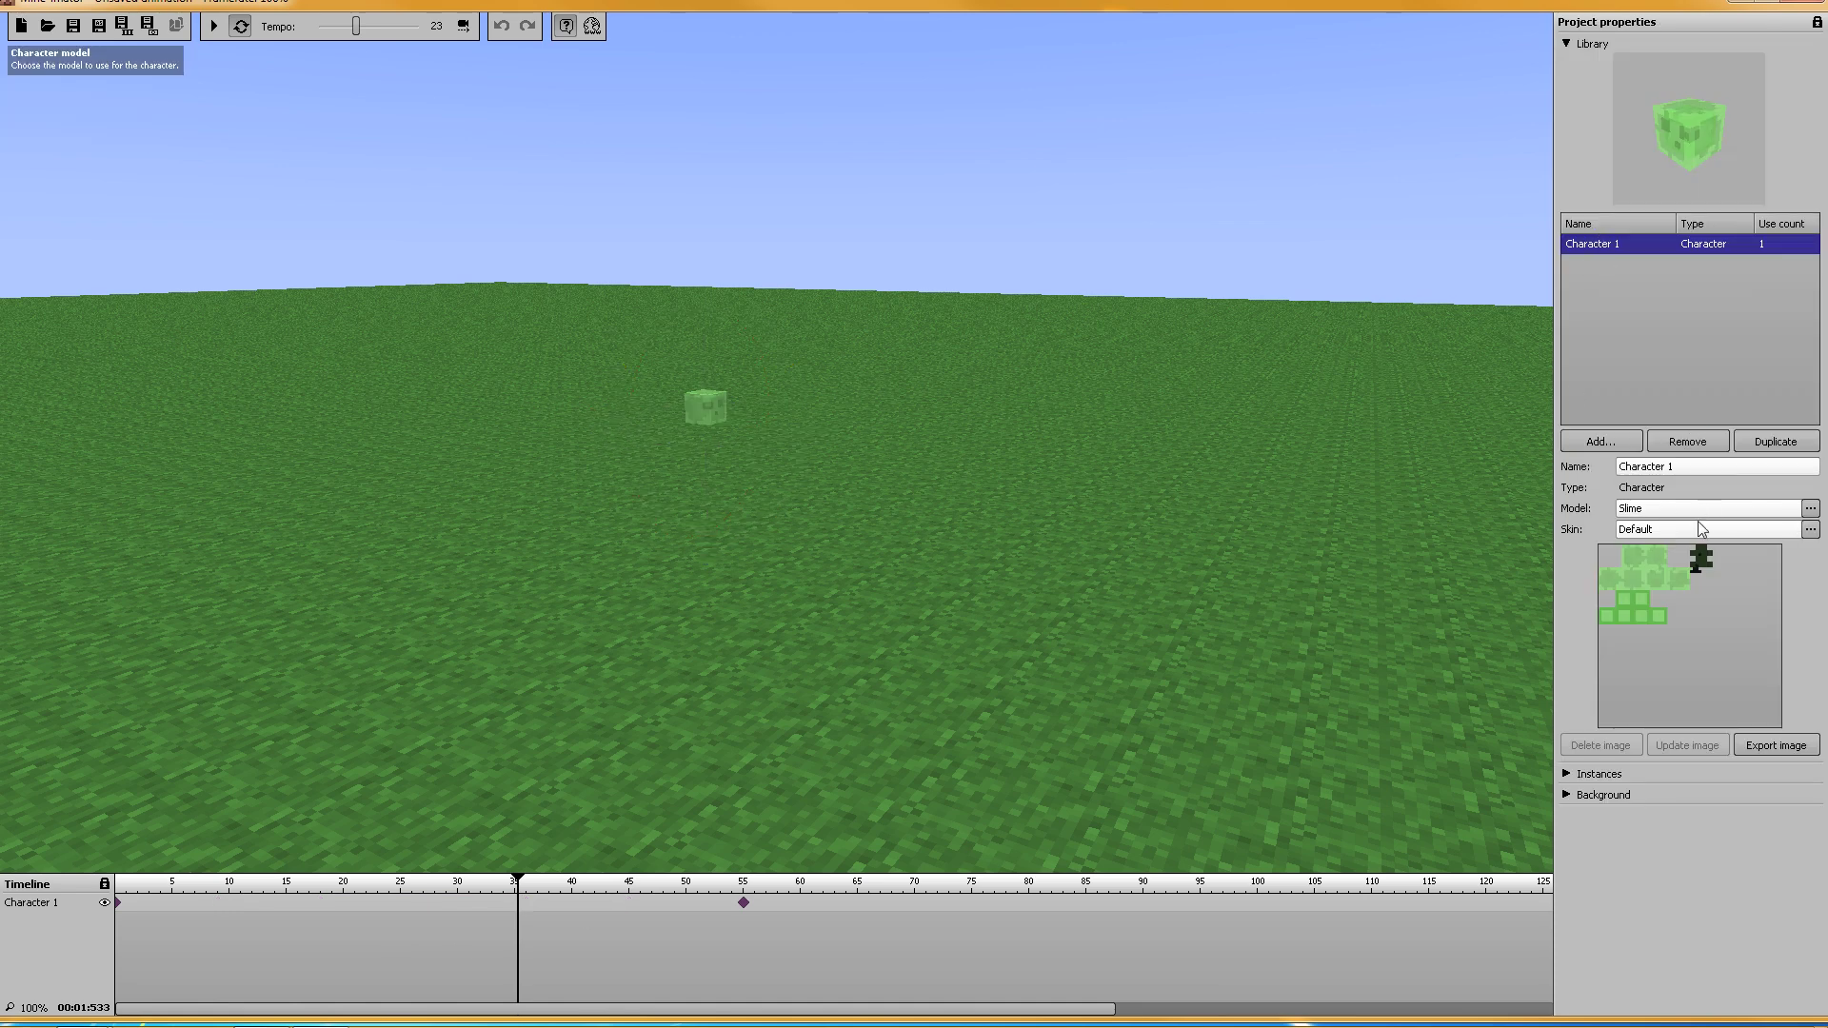
{"action": "left_click", "coordinate": [1690, 514]}
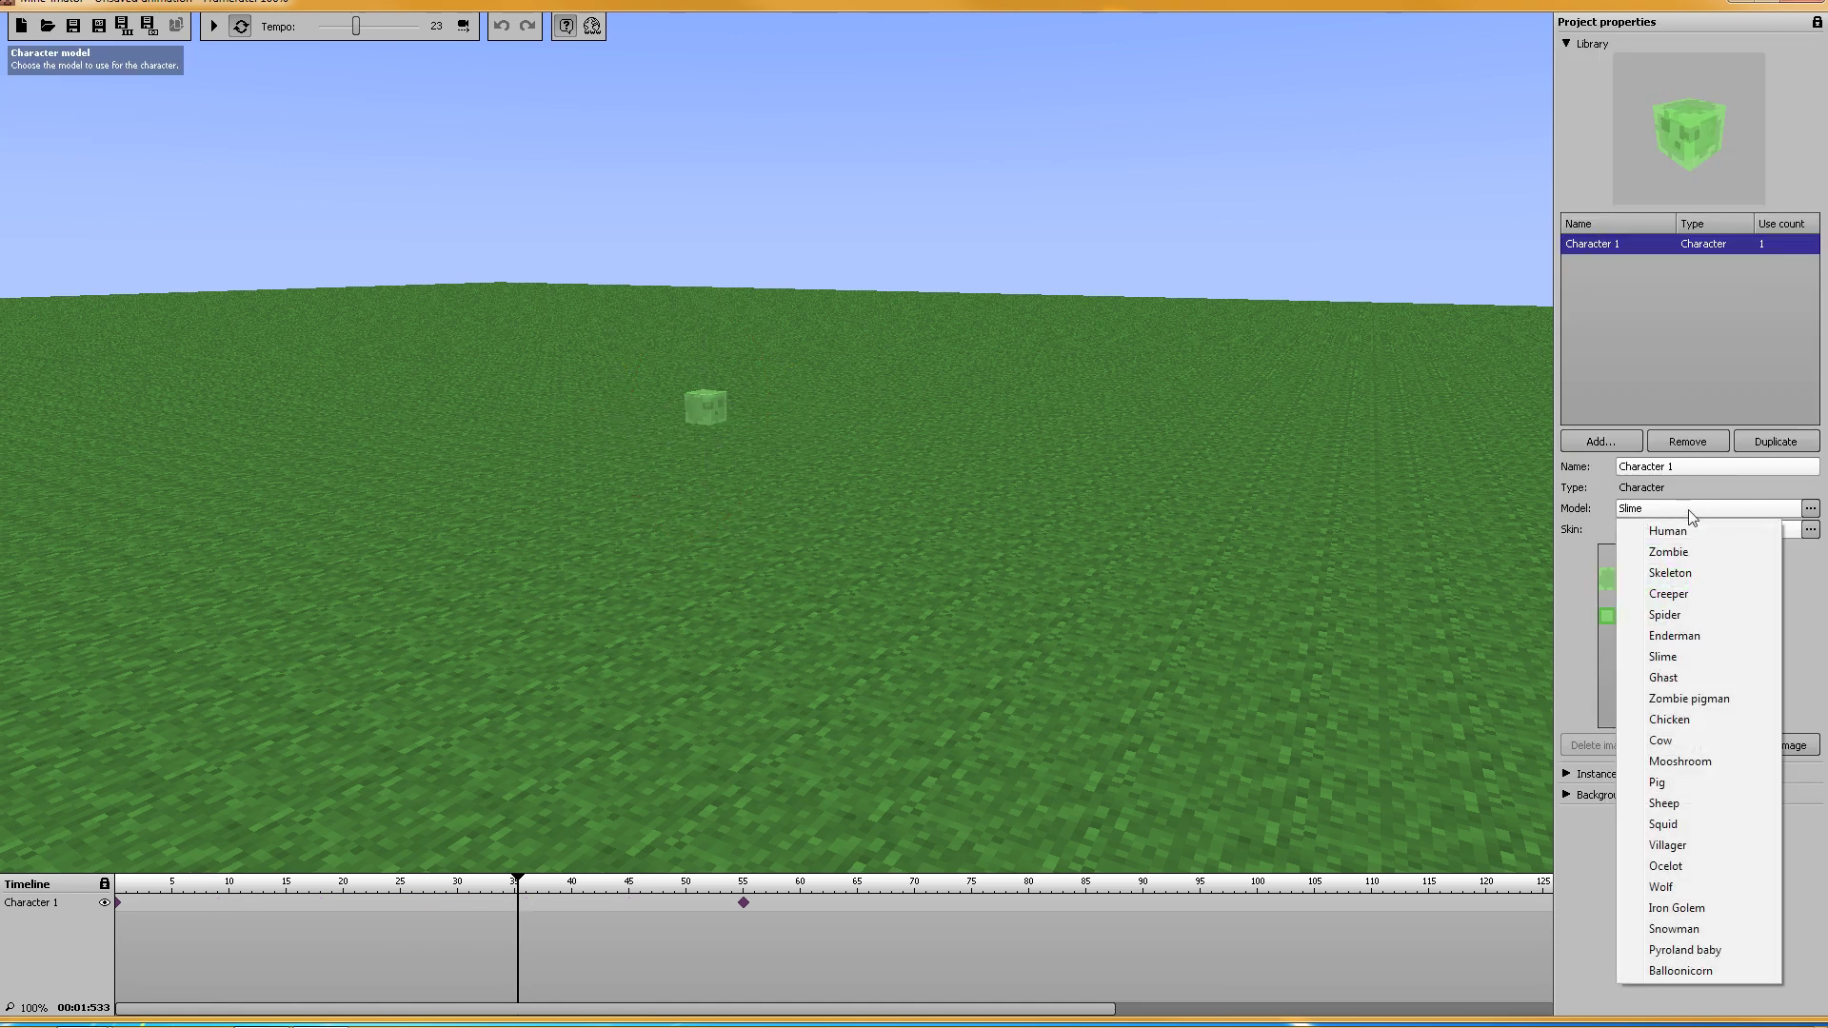
{"action": "left_click", "coordinate": [1699, 726]}
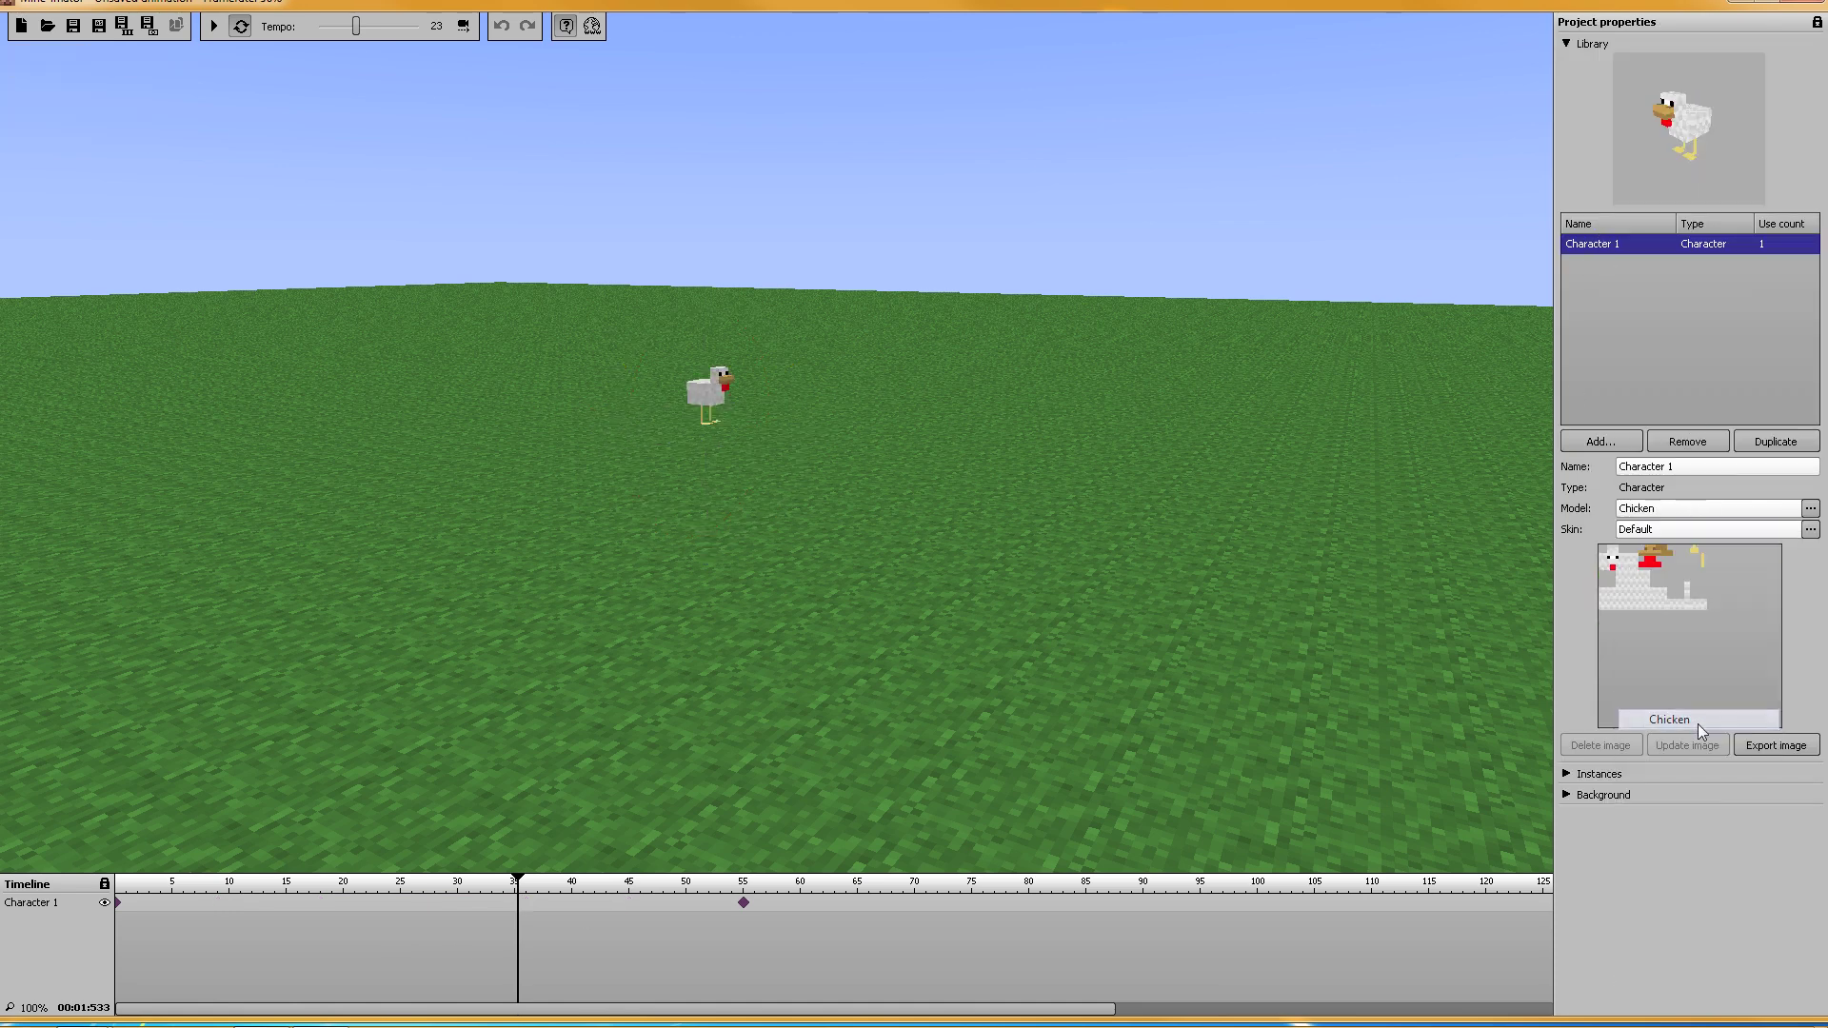
Step: Create a walking animation for the chicken from the frame 0 keyframe to the next keyframe
{"action": "left_click", "coordinate": [118, 905]}
{"action": "right_click", "coordinate": [124, 910]}
{"action": "left_click", "coordinate": [175, 990]}
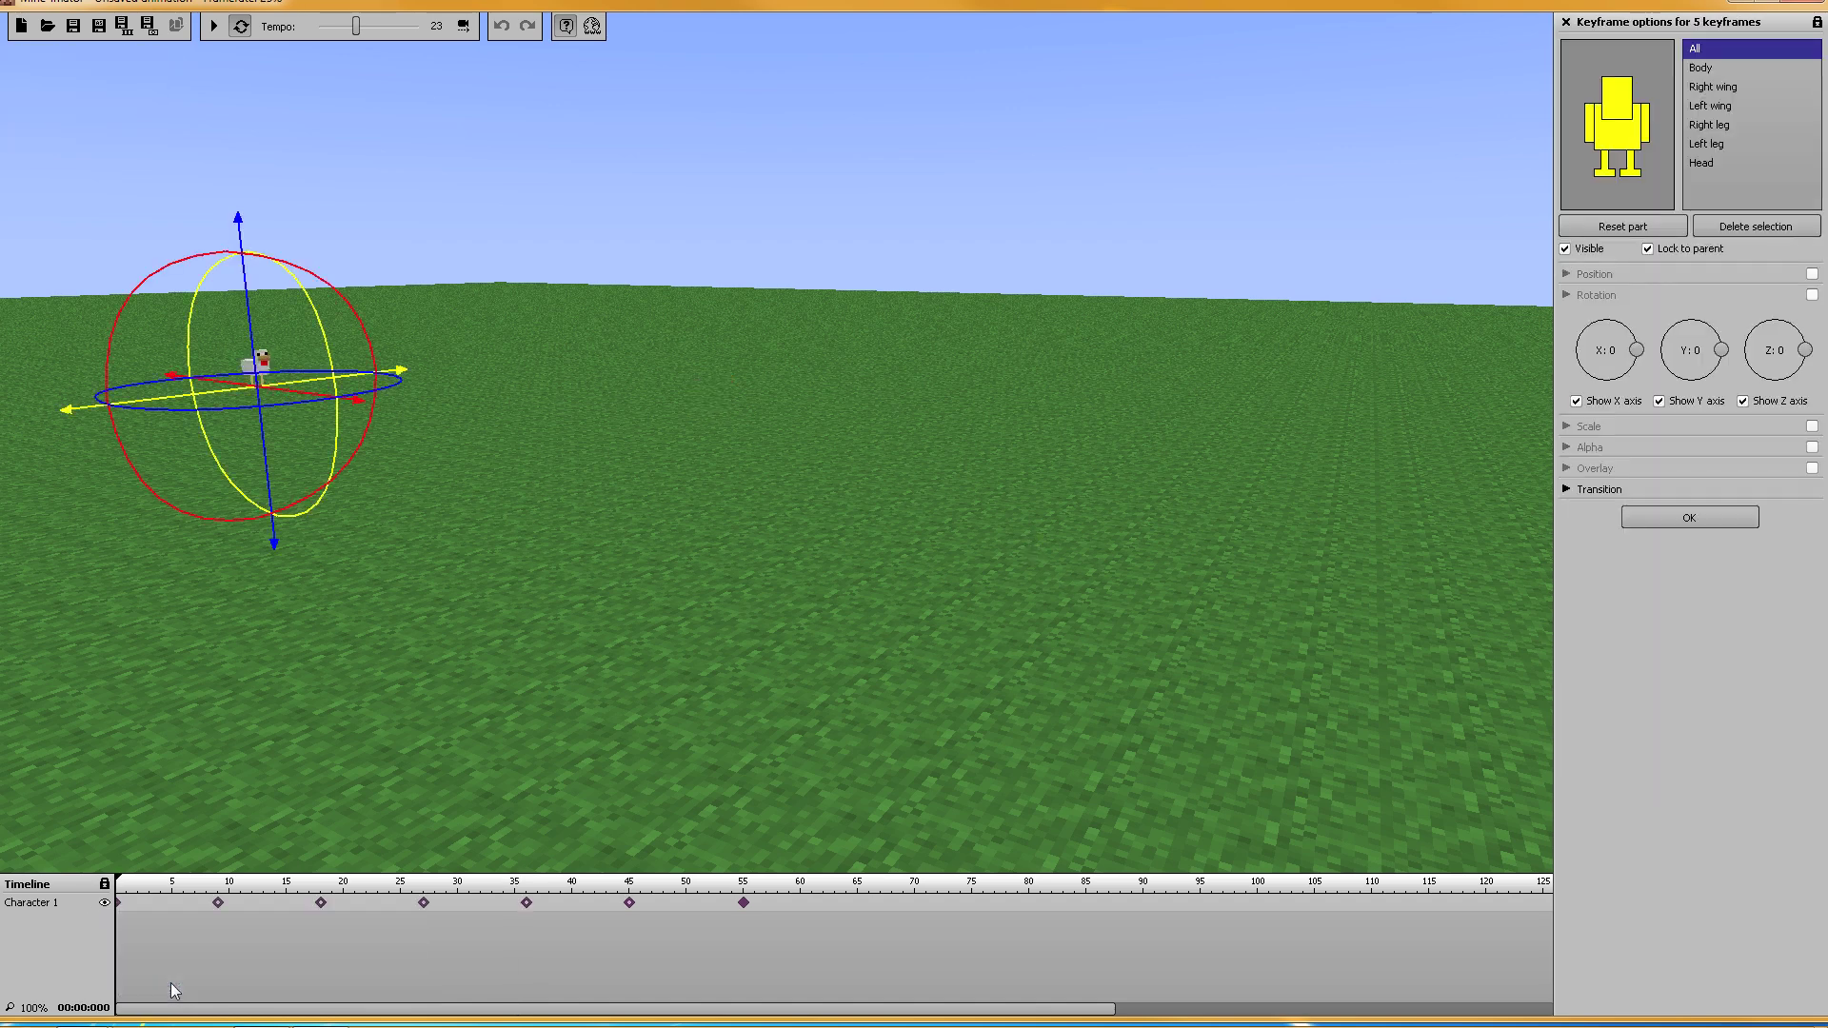
Step: Play the chicken's walking animation up close, lower the tempo to 6 and pause playback
{"action": "left_click", "coordinate": [214, 25]}
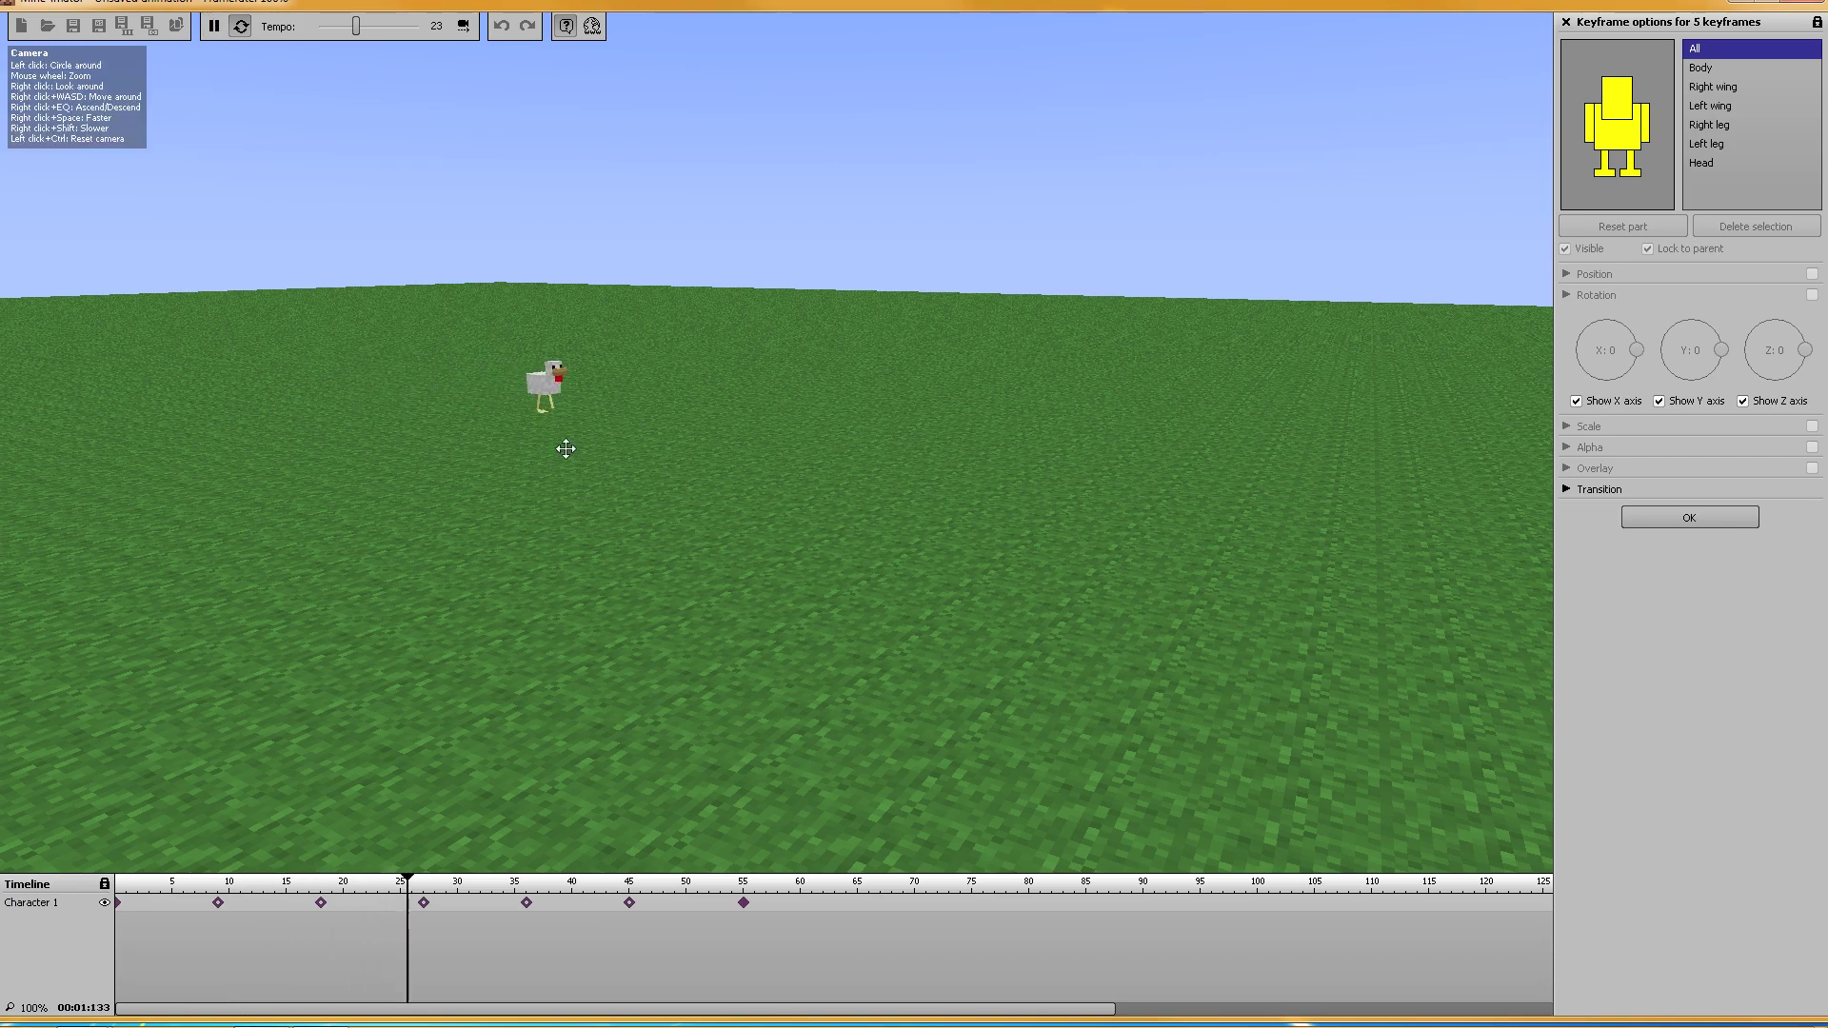
{"action": "left_click_drag", "start_coordinate": [569, 448], "coordinate": [713, 402]}
{"action": "left_click_drag", "start_coordinate": [359, 26], "coordinate": [329, 28]}
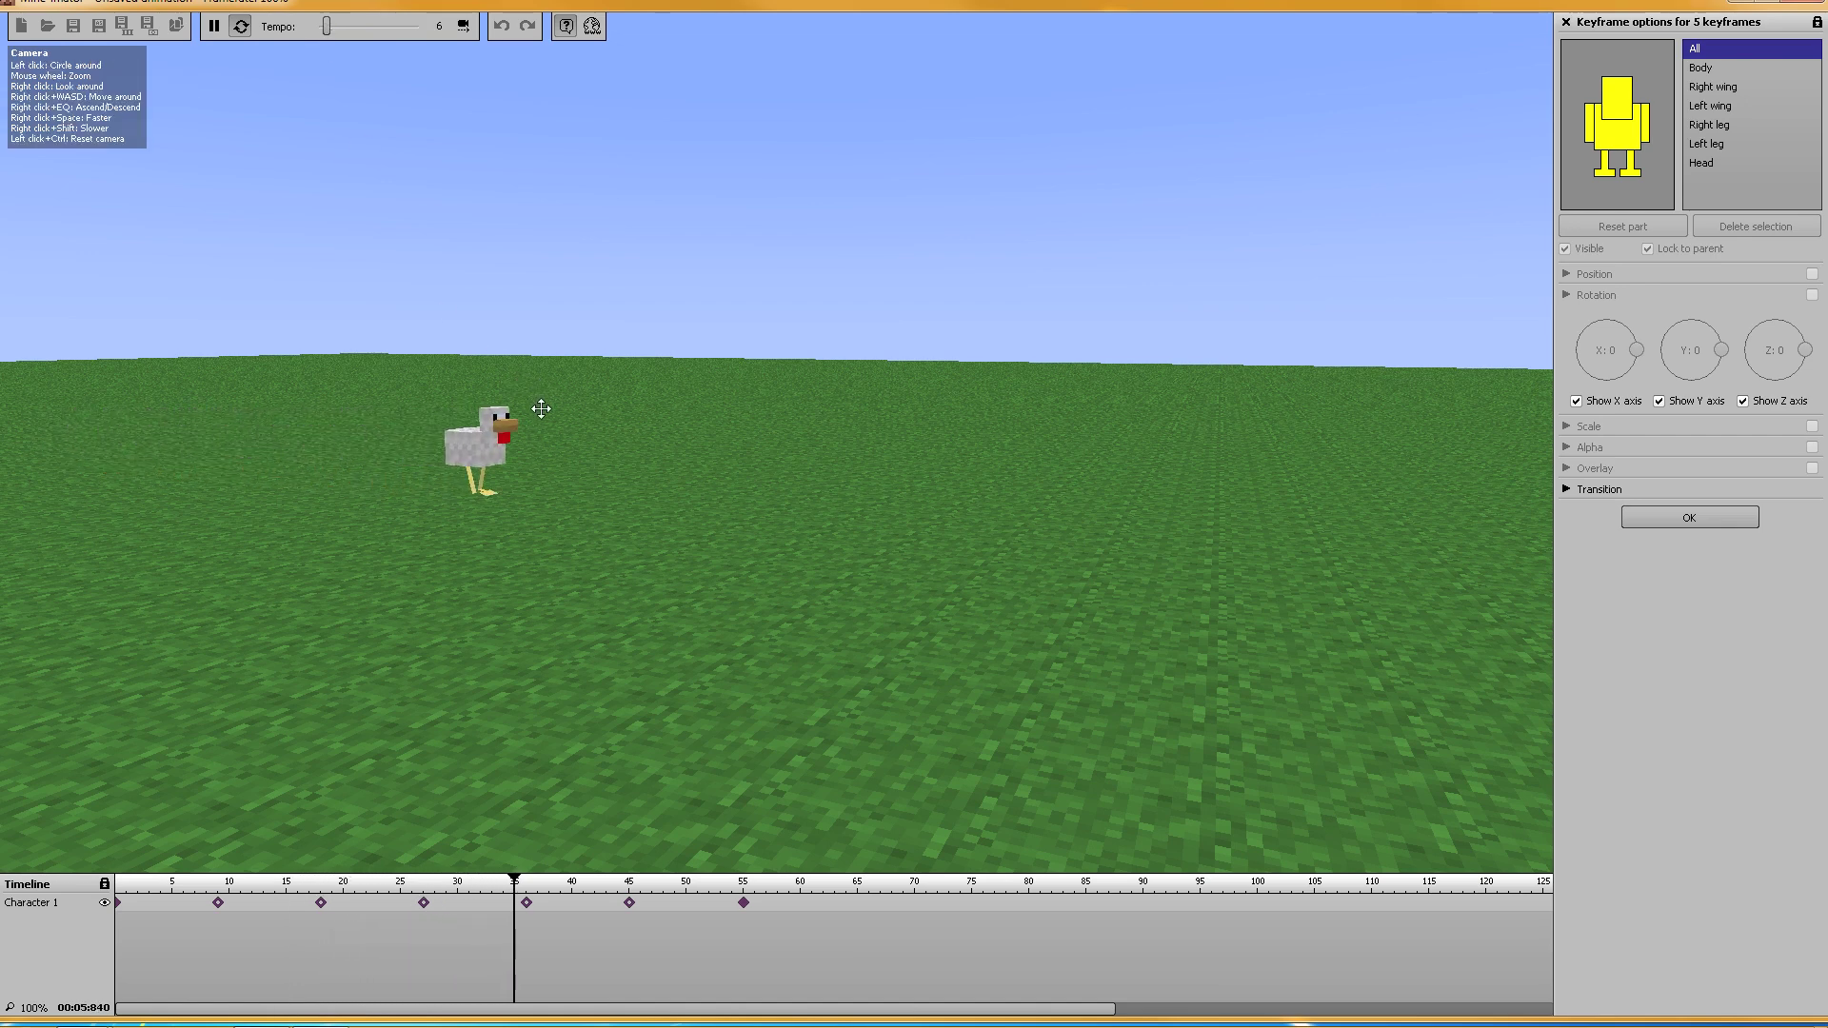
{"action": "left_click", "coordinate": [215, 29]}
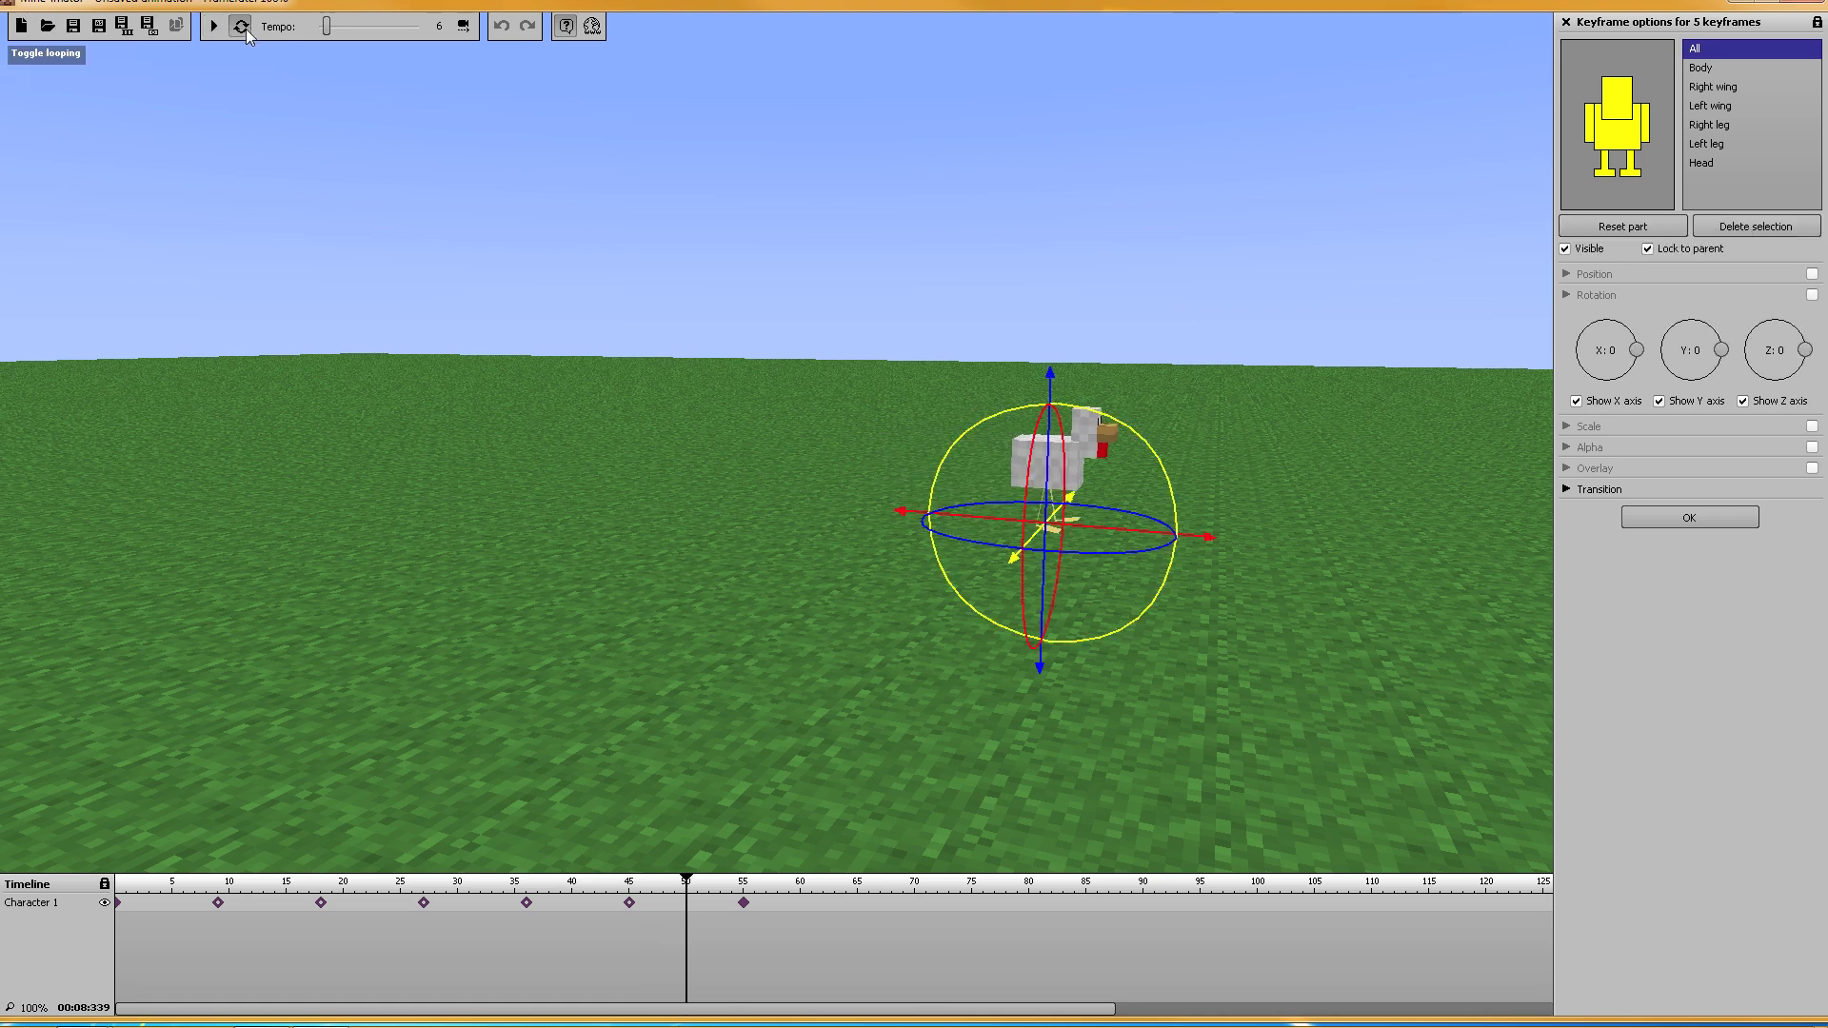
Step: Delete all of the chicken's keyframes, add a new keyframe at frame 0 and deselect it
{"action": "left_click", "coordinate": [773, 936]}
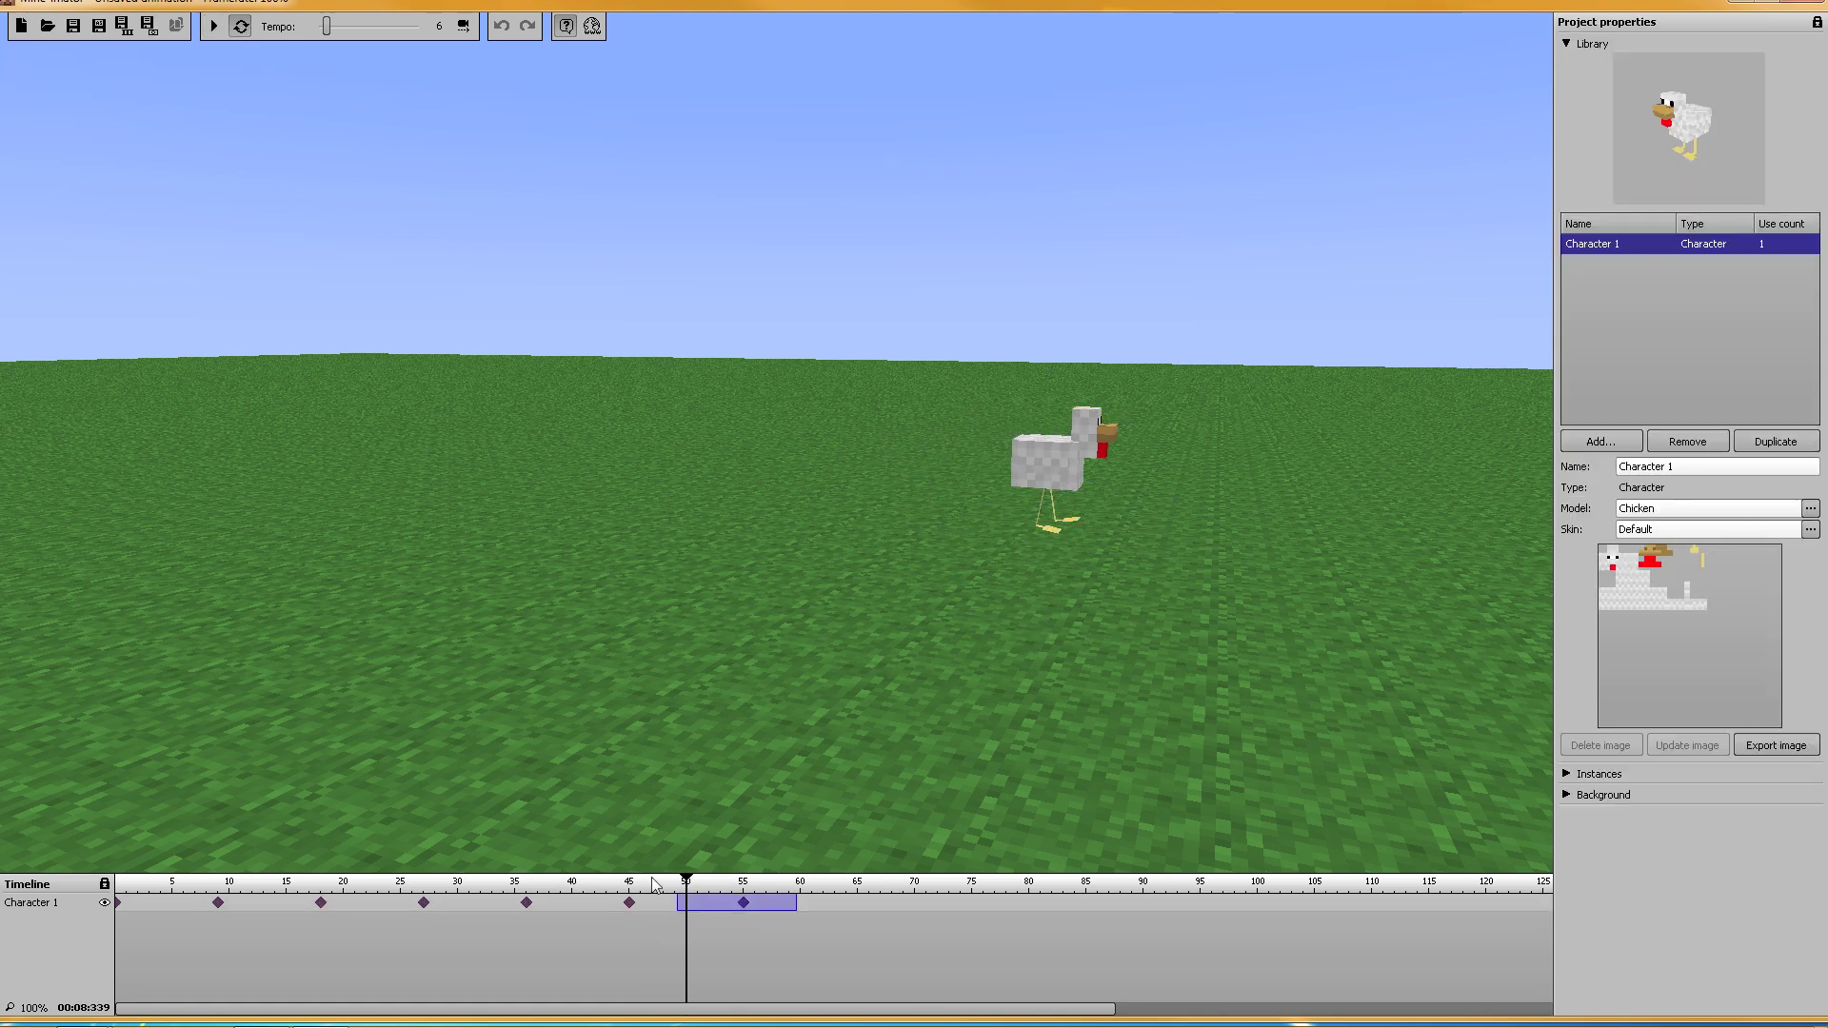
{"action": "left_click_drag", "start_coordinate": [214, 885], "coordinate": [213, 885]}
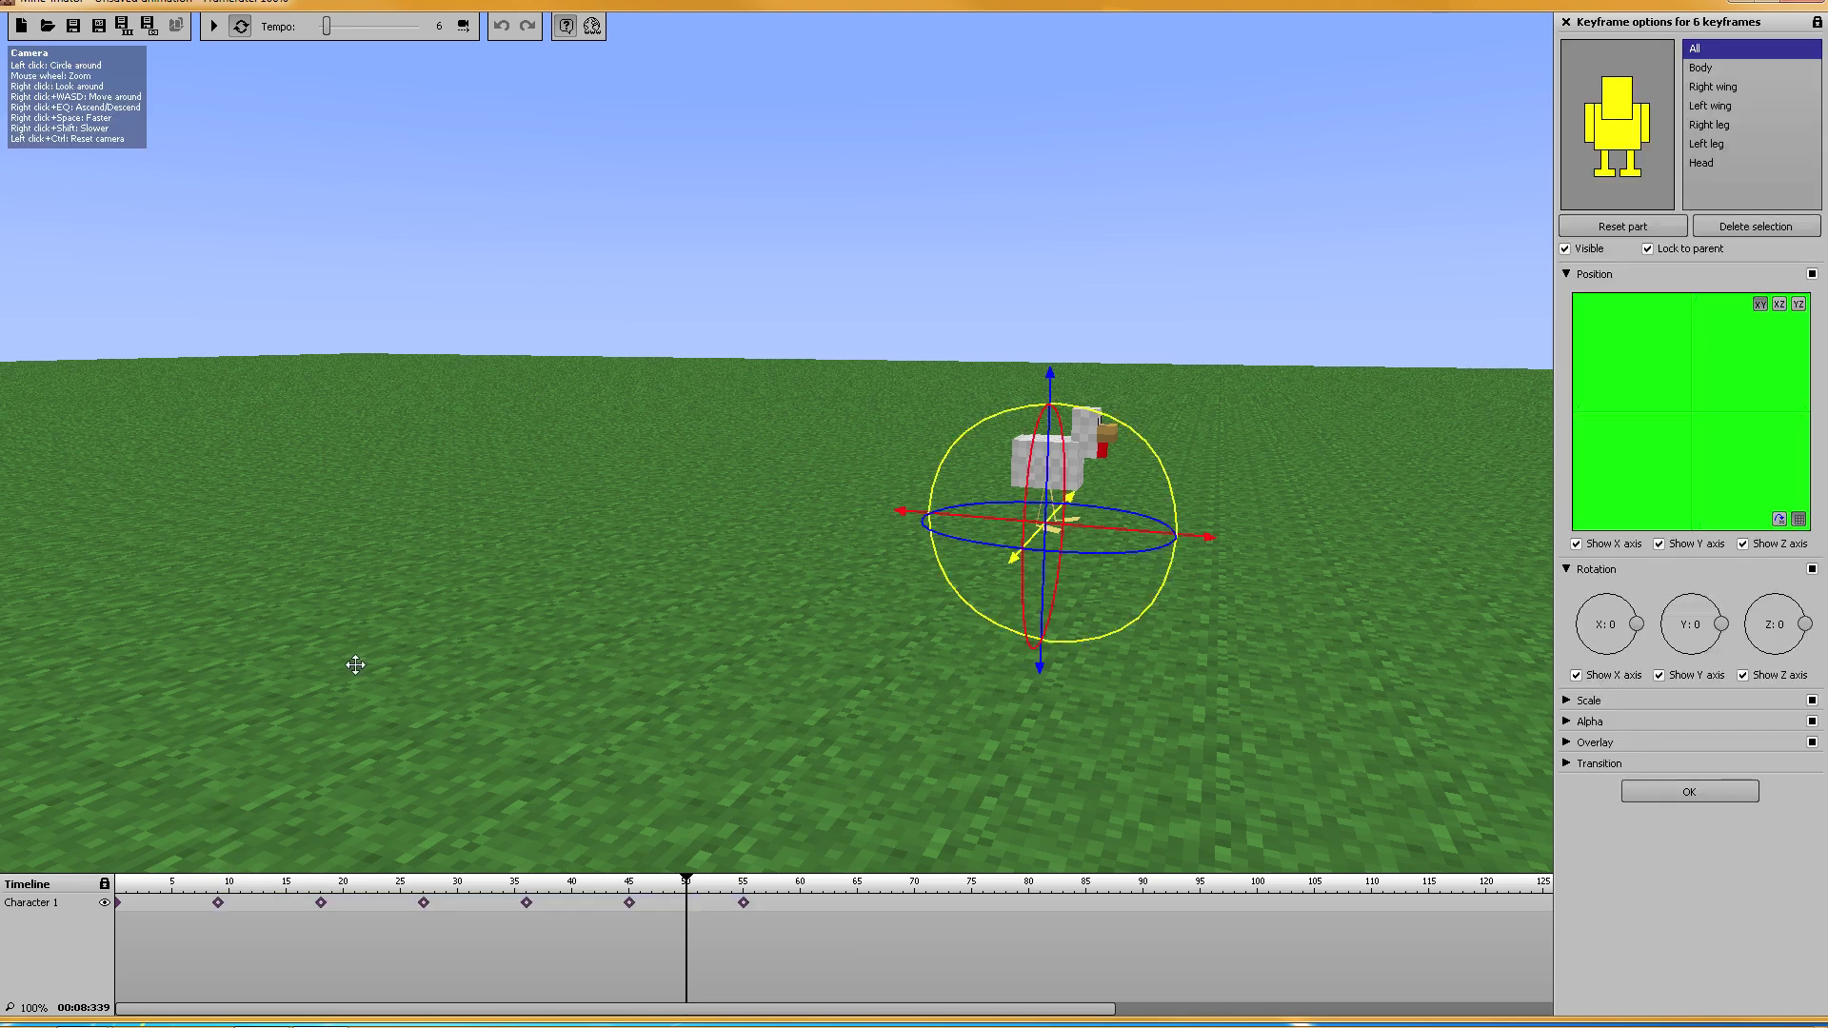
{"action": "key", "text": "Delete"}
{"action": "left_click", "coordinate": [118, 903]}
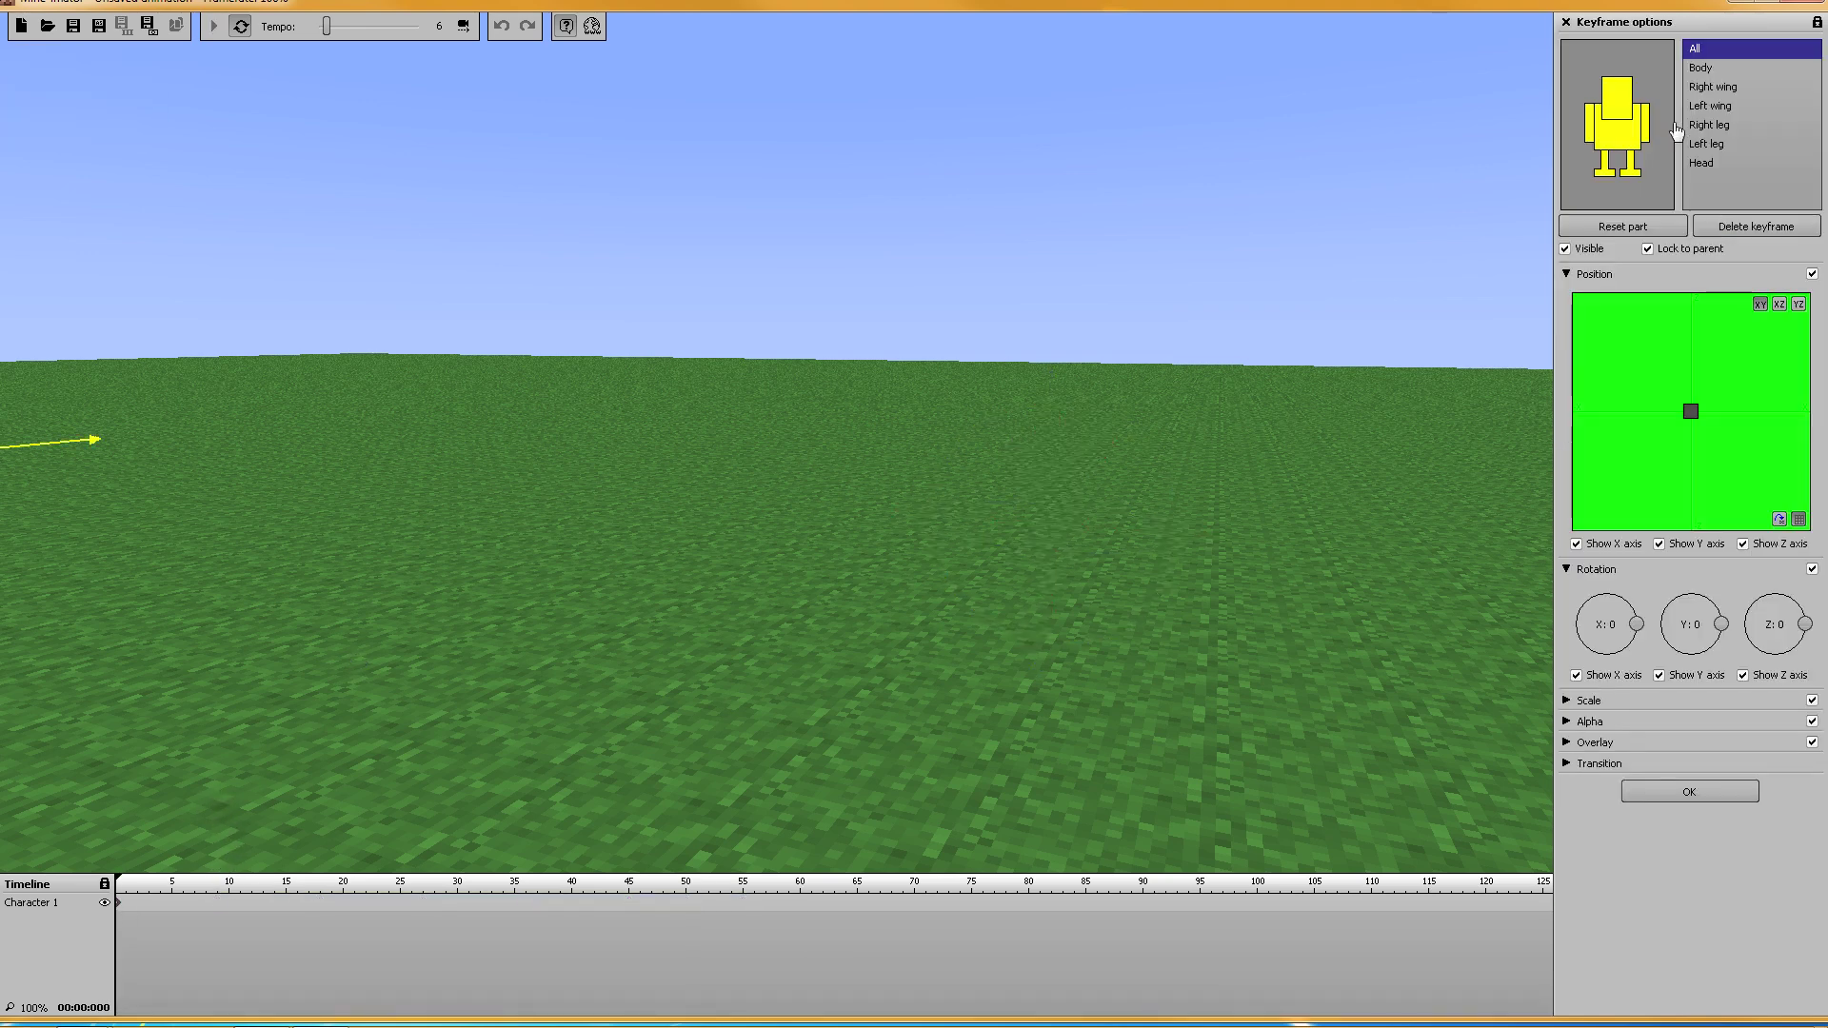
{"action": "left_click", "coordinate": [67, 911]}
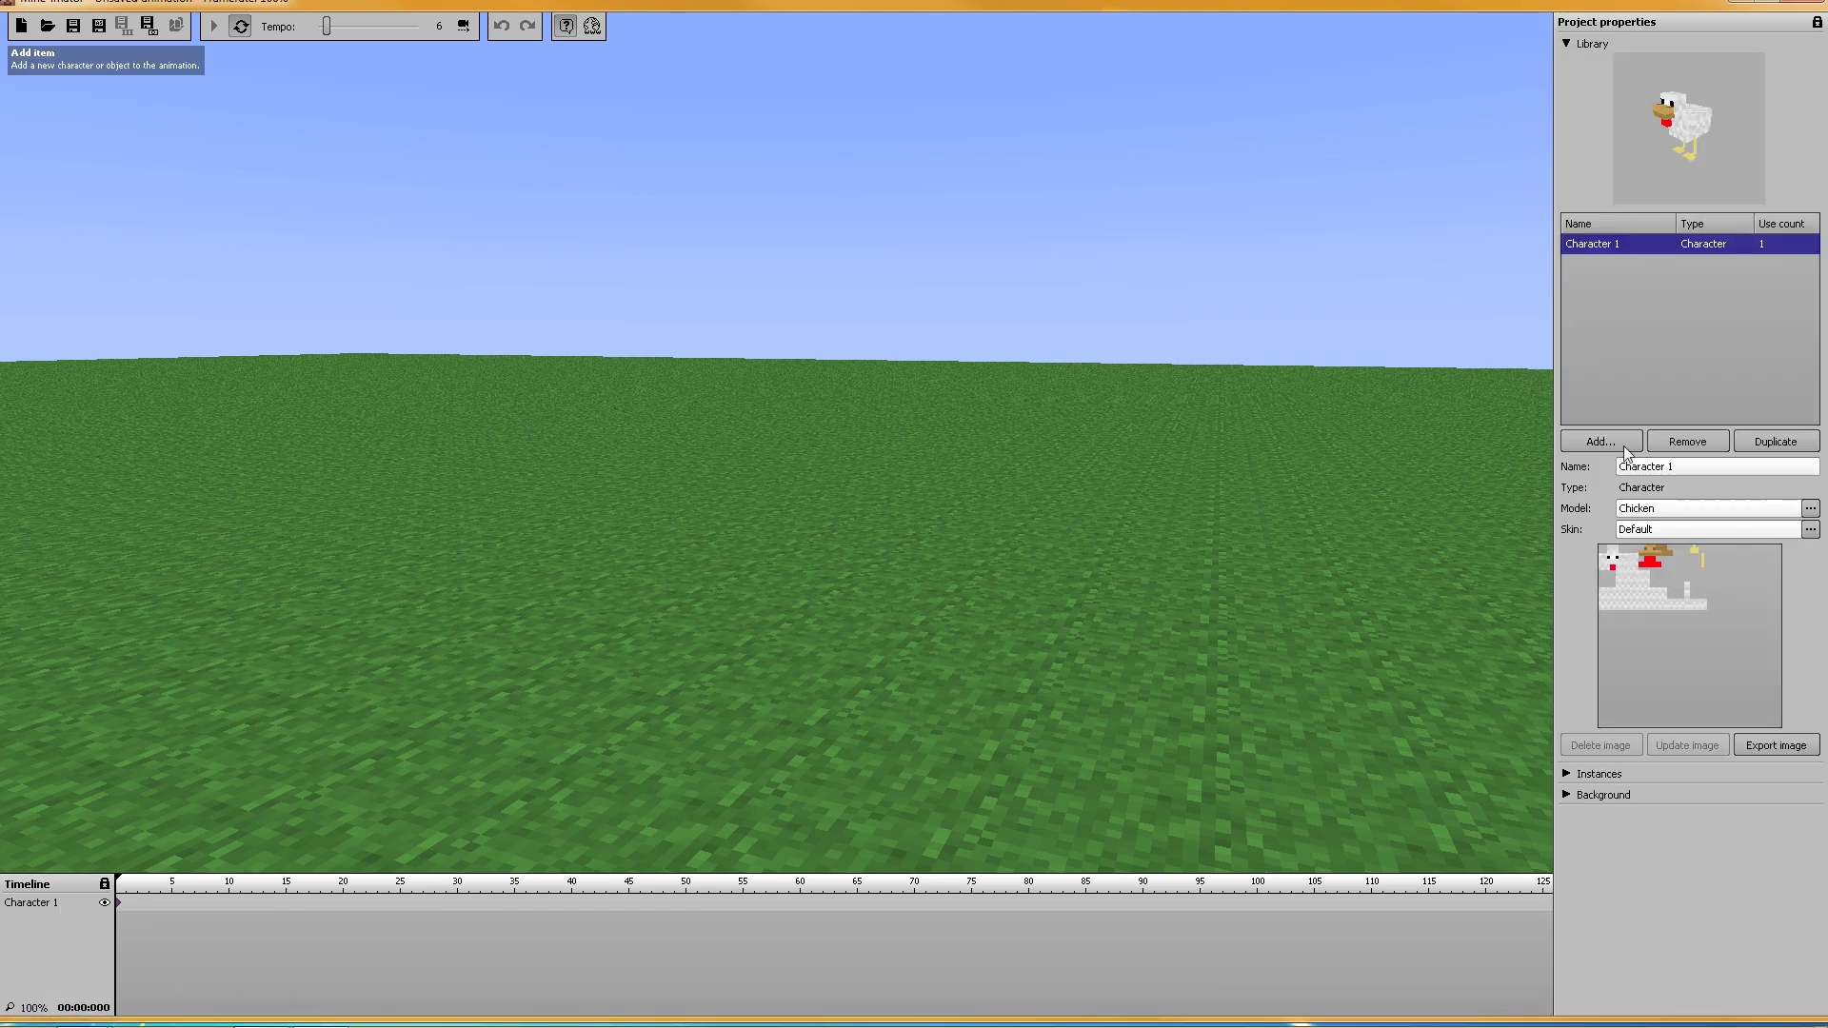
Step: Change the character's model from Chicken back to Human and bring the character into close view
{"action": "left_click", "coordinate": [1670, 512]}
{"action": "left_click", "coordinate": [1666, 531]}
{"action": "right_click_drag", "start_coordinate": [821, 443], "coordinate": [748, 257]}
{"action": "key", "text": "w"}
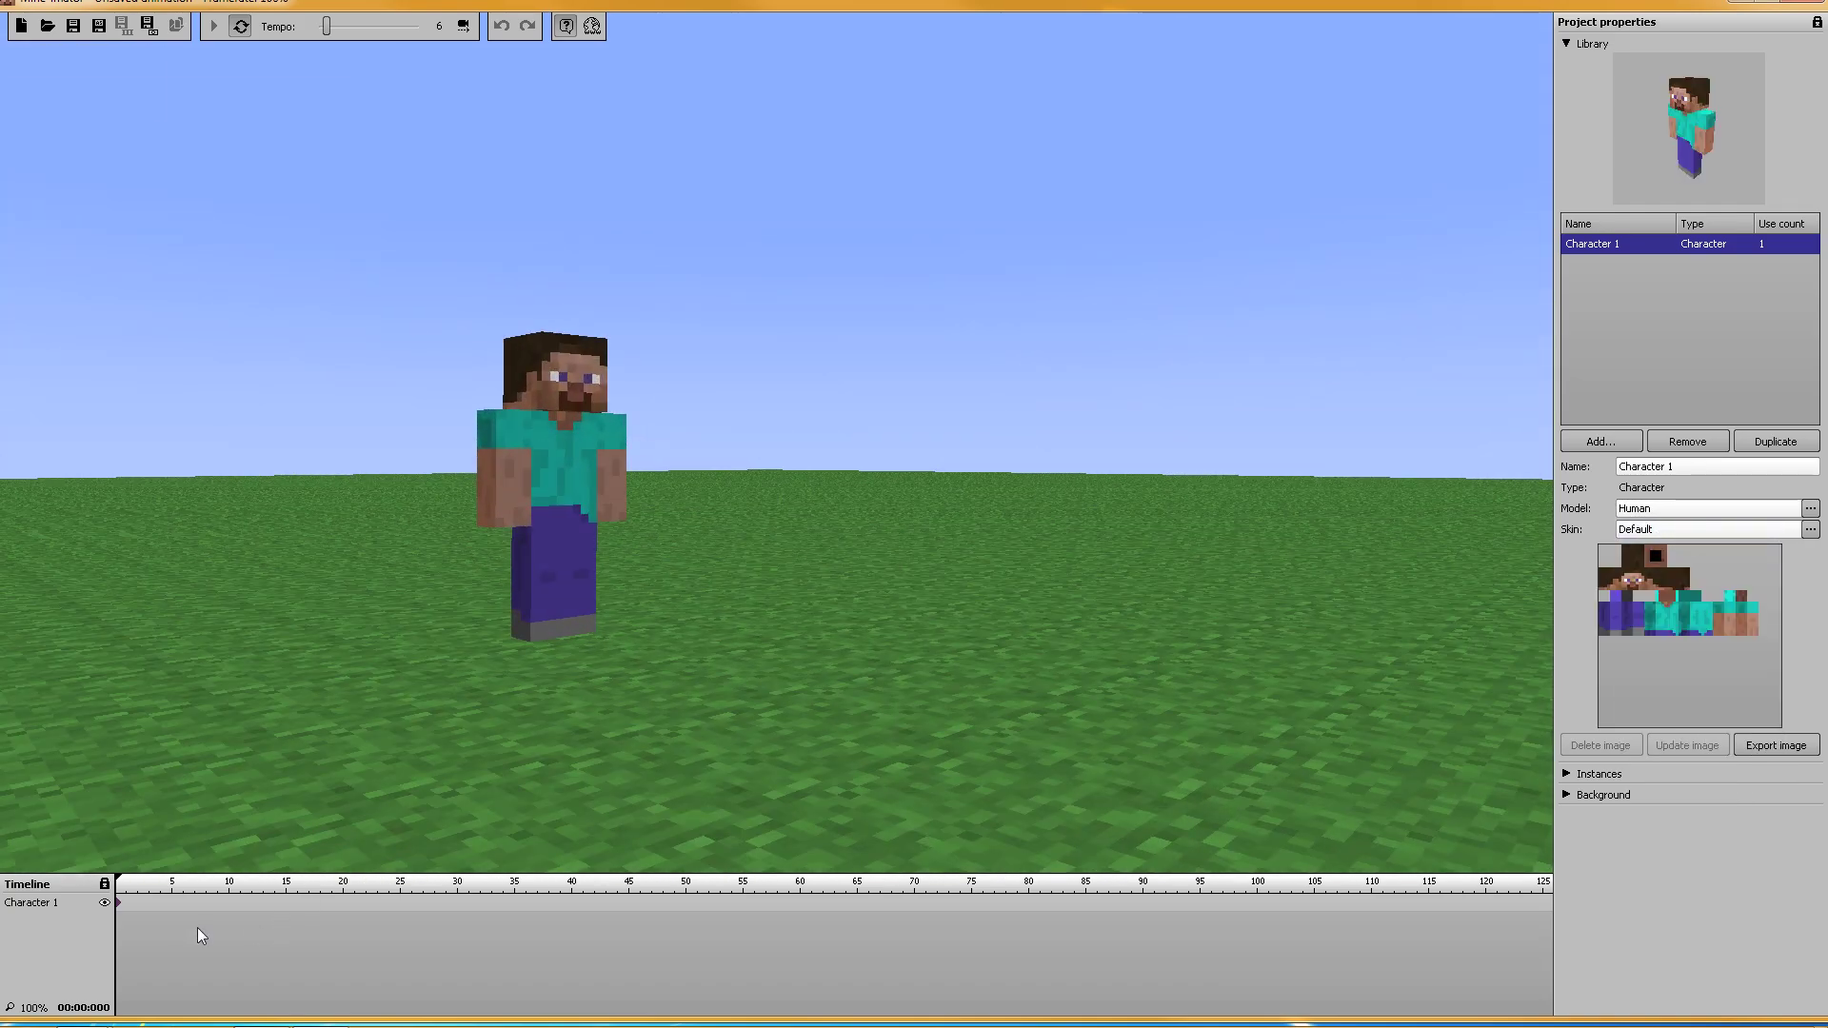
Step: Add a keyframe at frame 5 and raise the human's right arm, rotating it to X -155 and tilting it sideways about Y
{"action": "left_click", "coordinate": [173, 903]}
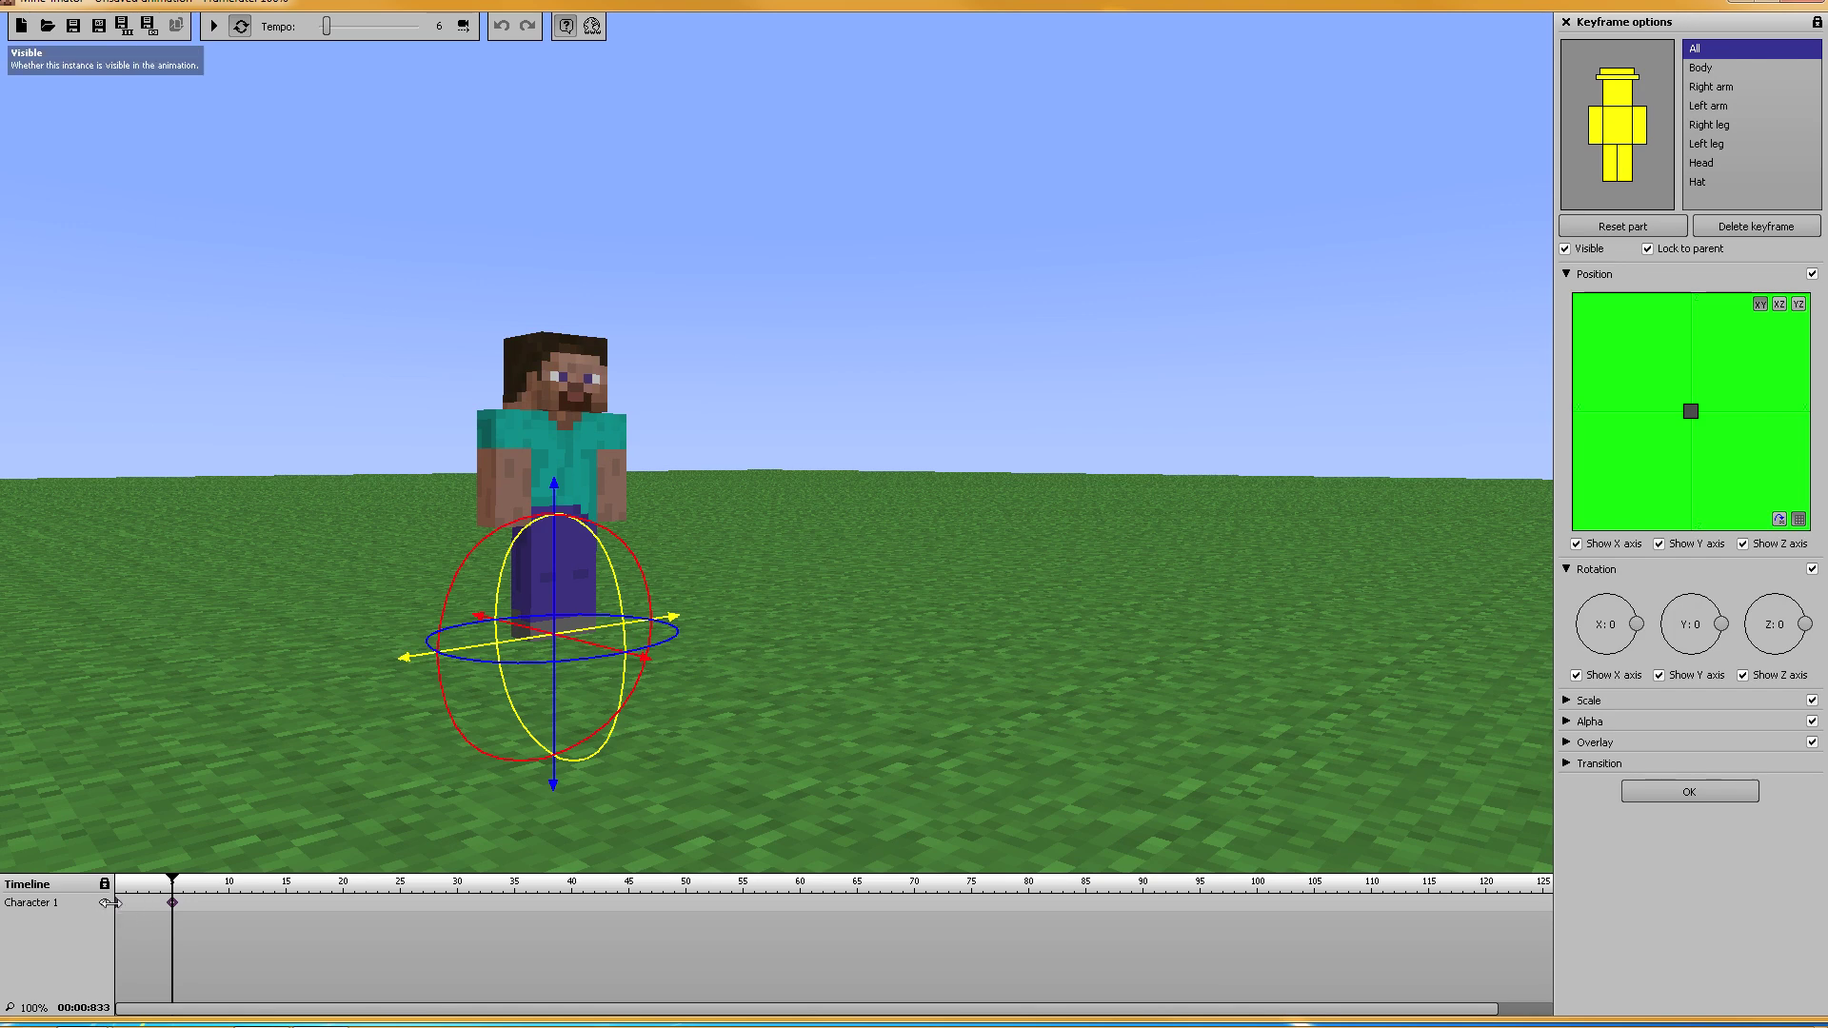
{"action": "left_click", "coordinate": [172, 902]}
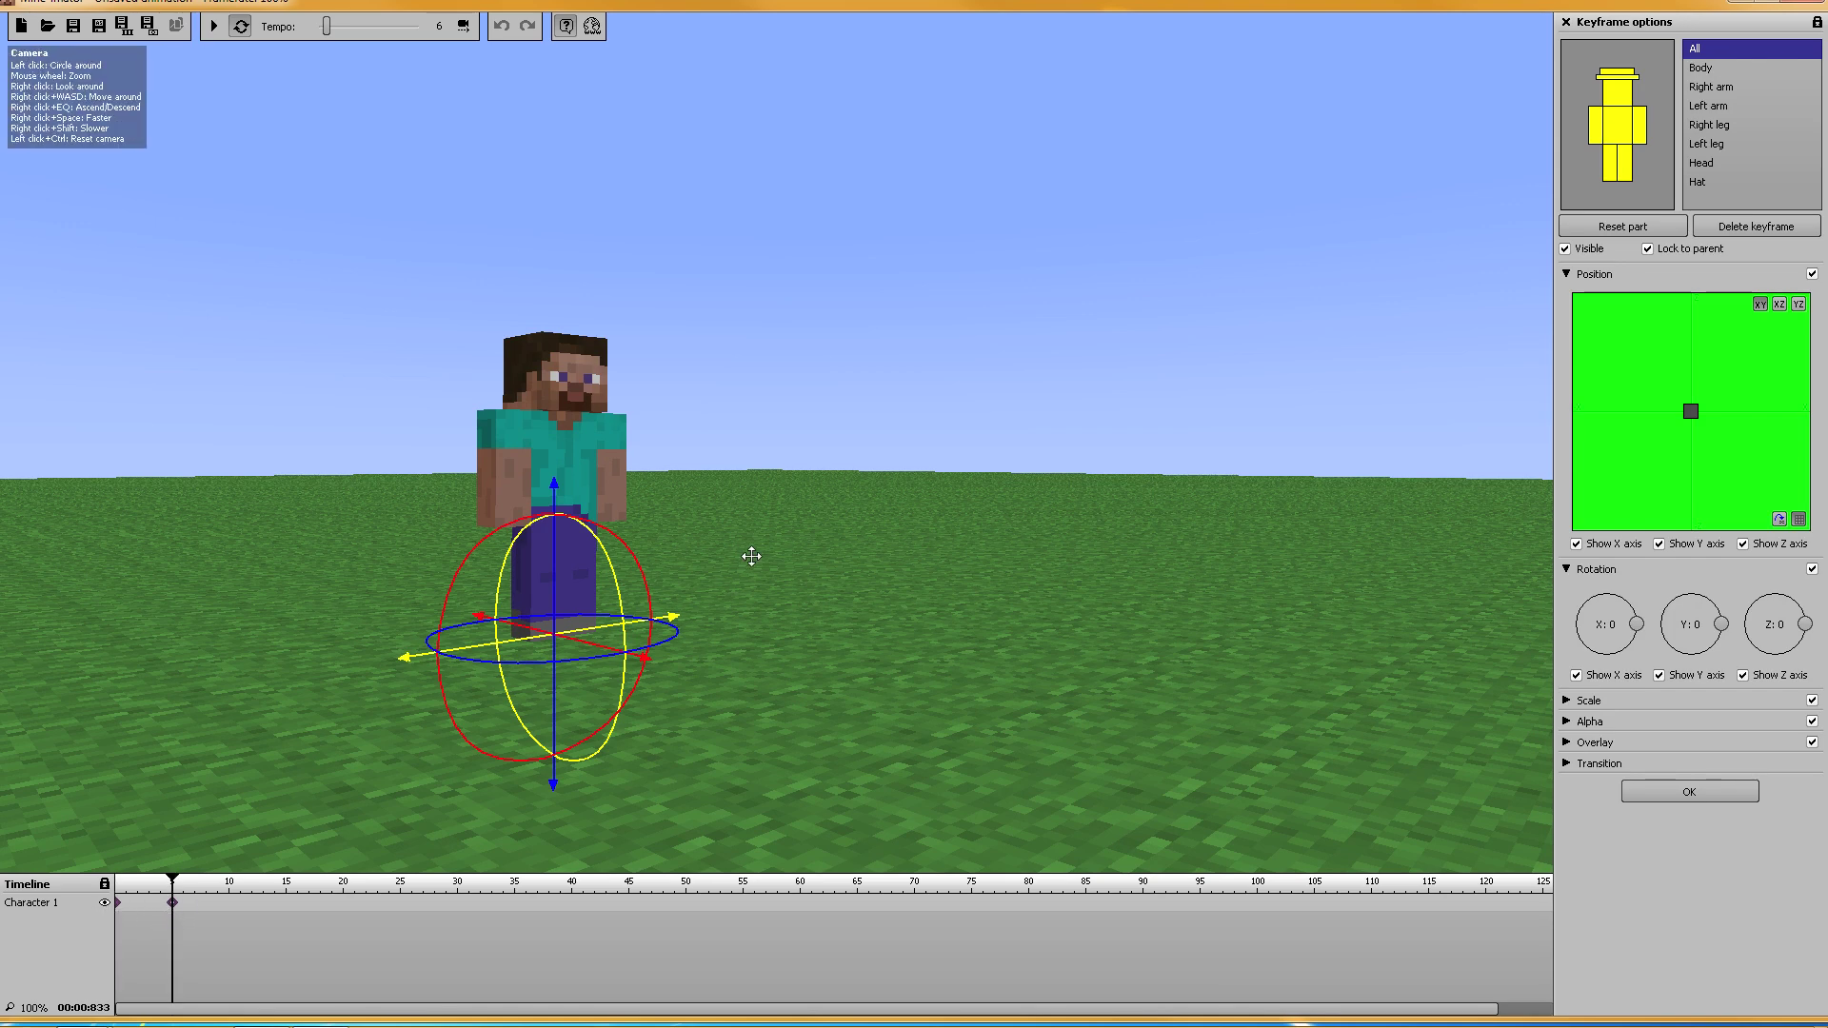
{"action": "left_click", "coordinate": [1595, 127]}
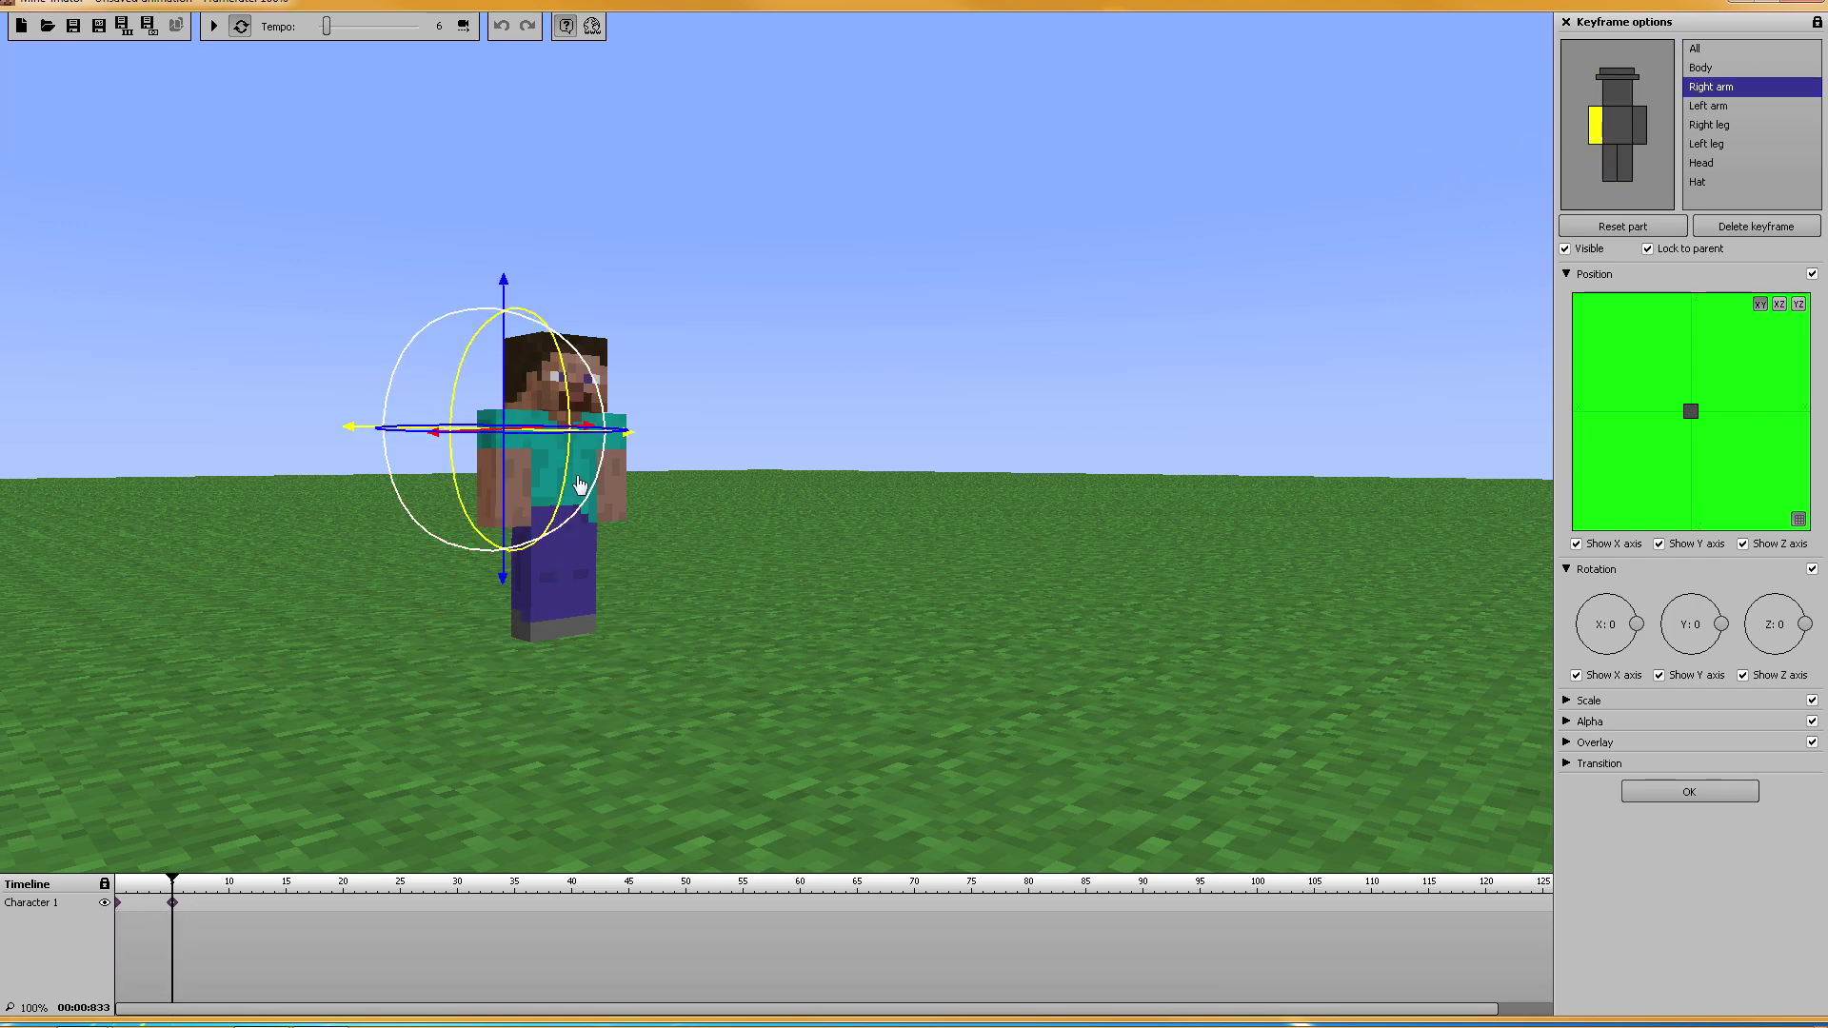
{"action": "left_click_drag", "start_coordinate": [567, 485], "coordinate": [358, 174]}
{"action": "left_click_drag", "start_coordinate": [448, 334], "coordinate": [631, 345]}
{"action": "left_click_drag", "start_coordinate": [501, 317], "coordinate": [476, 321]}
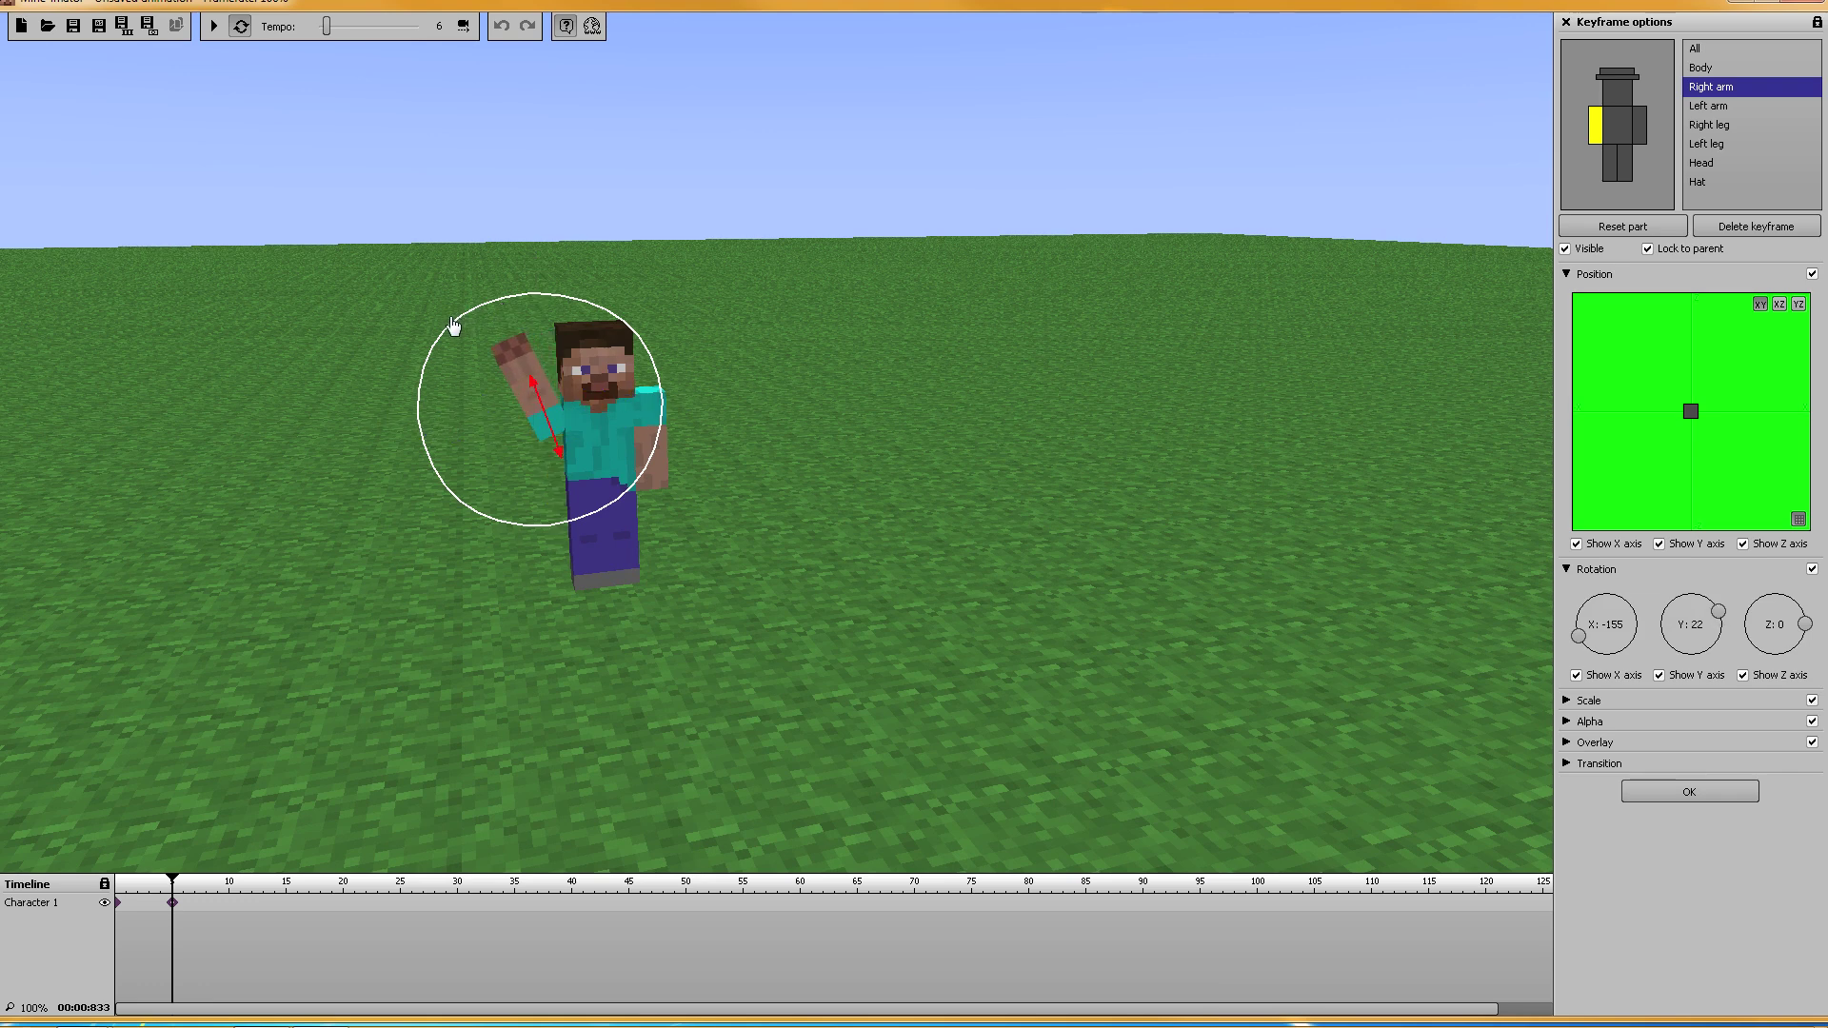
{"action": "mouse_move", "coordinate": [453, 325]}
{"action": "left_mouse_down"}
{"action": "mouse_move", "coordinate": [517, 305]}
{"action": "mouse_move", "coordinate": [448, 317]}
{"action": "mouse_move", "coordinate": [502, 314]}
{"action": "left_mouse_up"}
Step: Add waving keyframes every 5 frames from frame 10 to frame 35, swinging the right arm sideways and ending at Y rotation 27
{"action": "left_click", "coordinate": [226, 902]}
{"action": "left_click", "coordinate": [286, 903]}
{"action": "left_click", "coordinate": [345, 900]}
{"action": "left_click", "coordinate": [403, 901]}
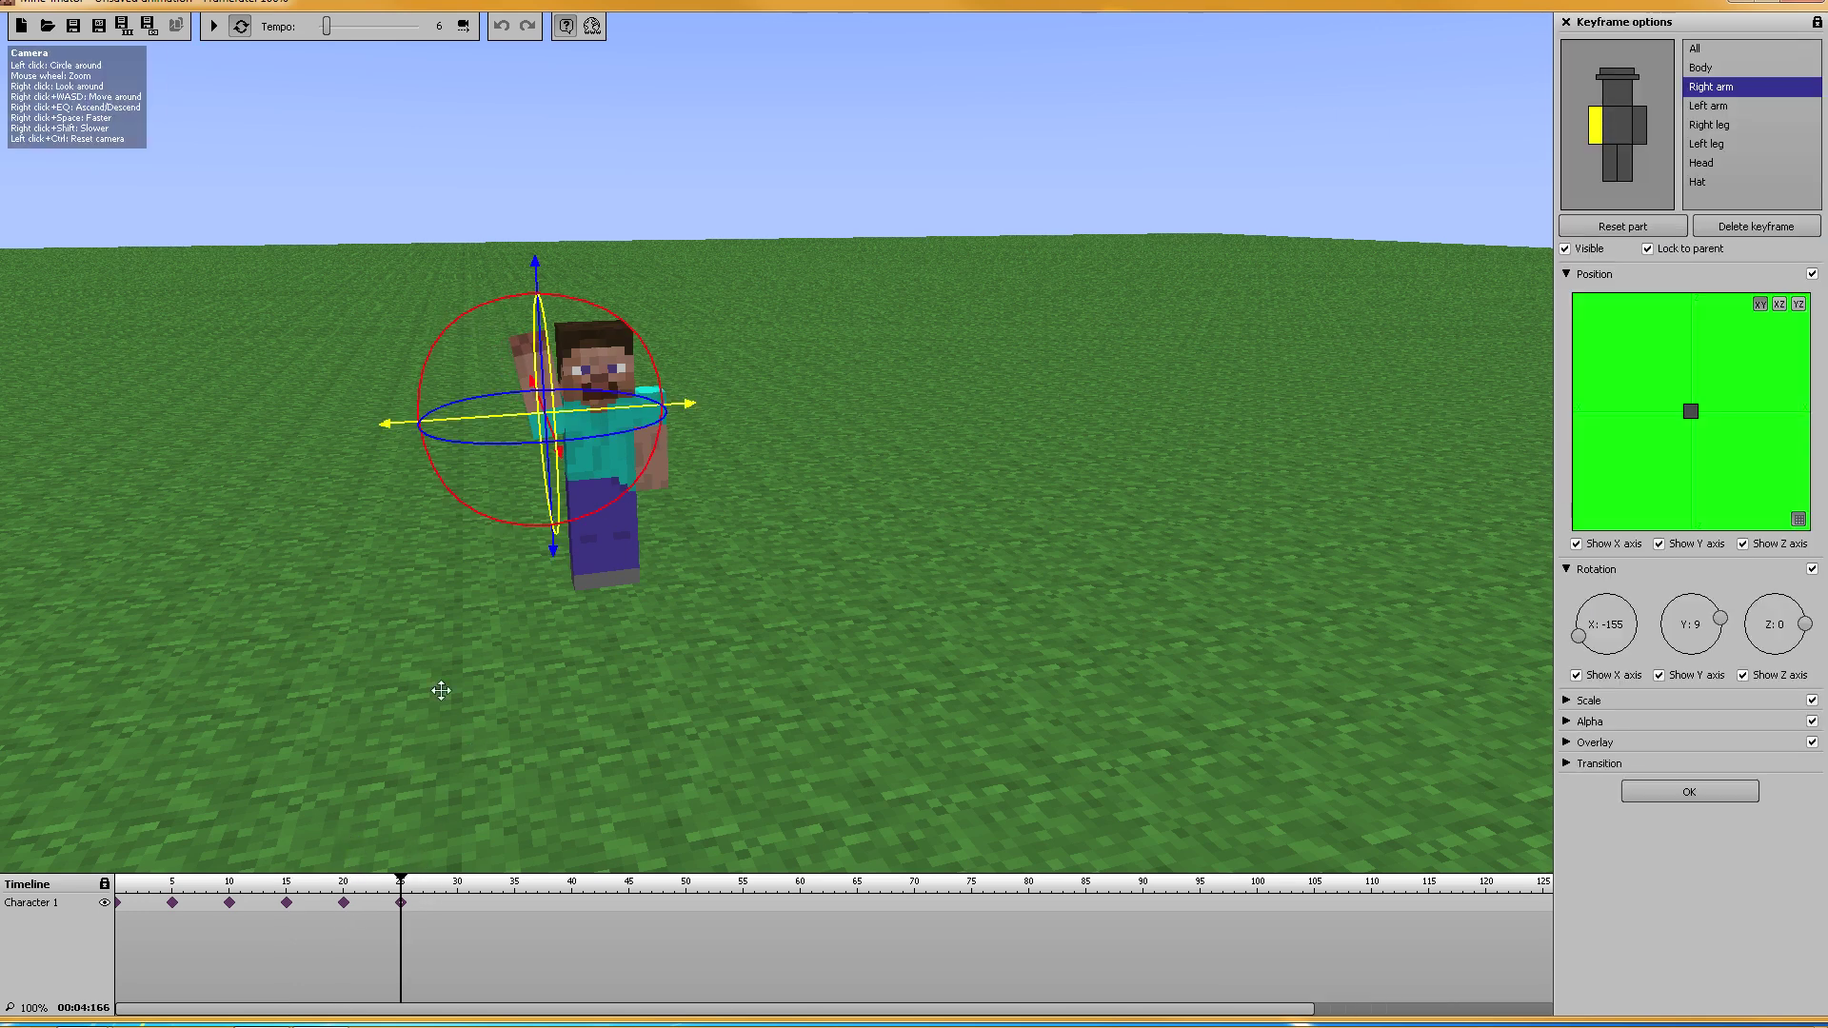
{"action": "left_click_drag", "start_coordinate": [465, 311], "coordinate": [447, 345]}
{"action": "left_click", "coordinate": [457, 901]}
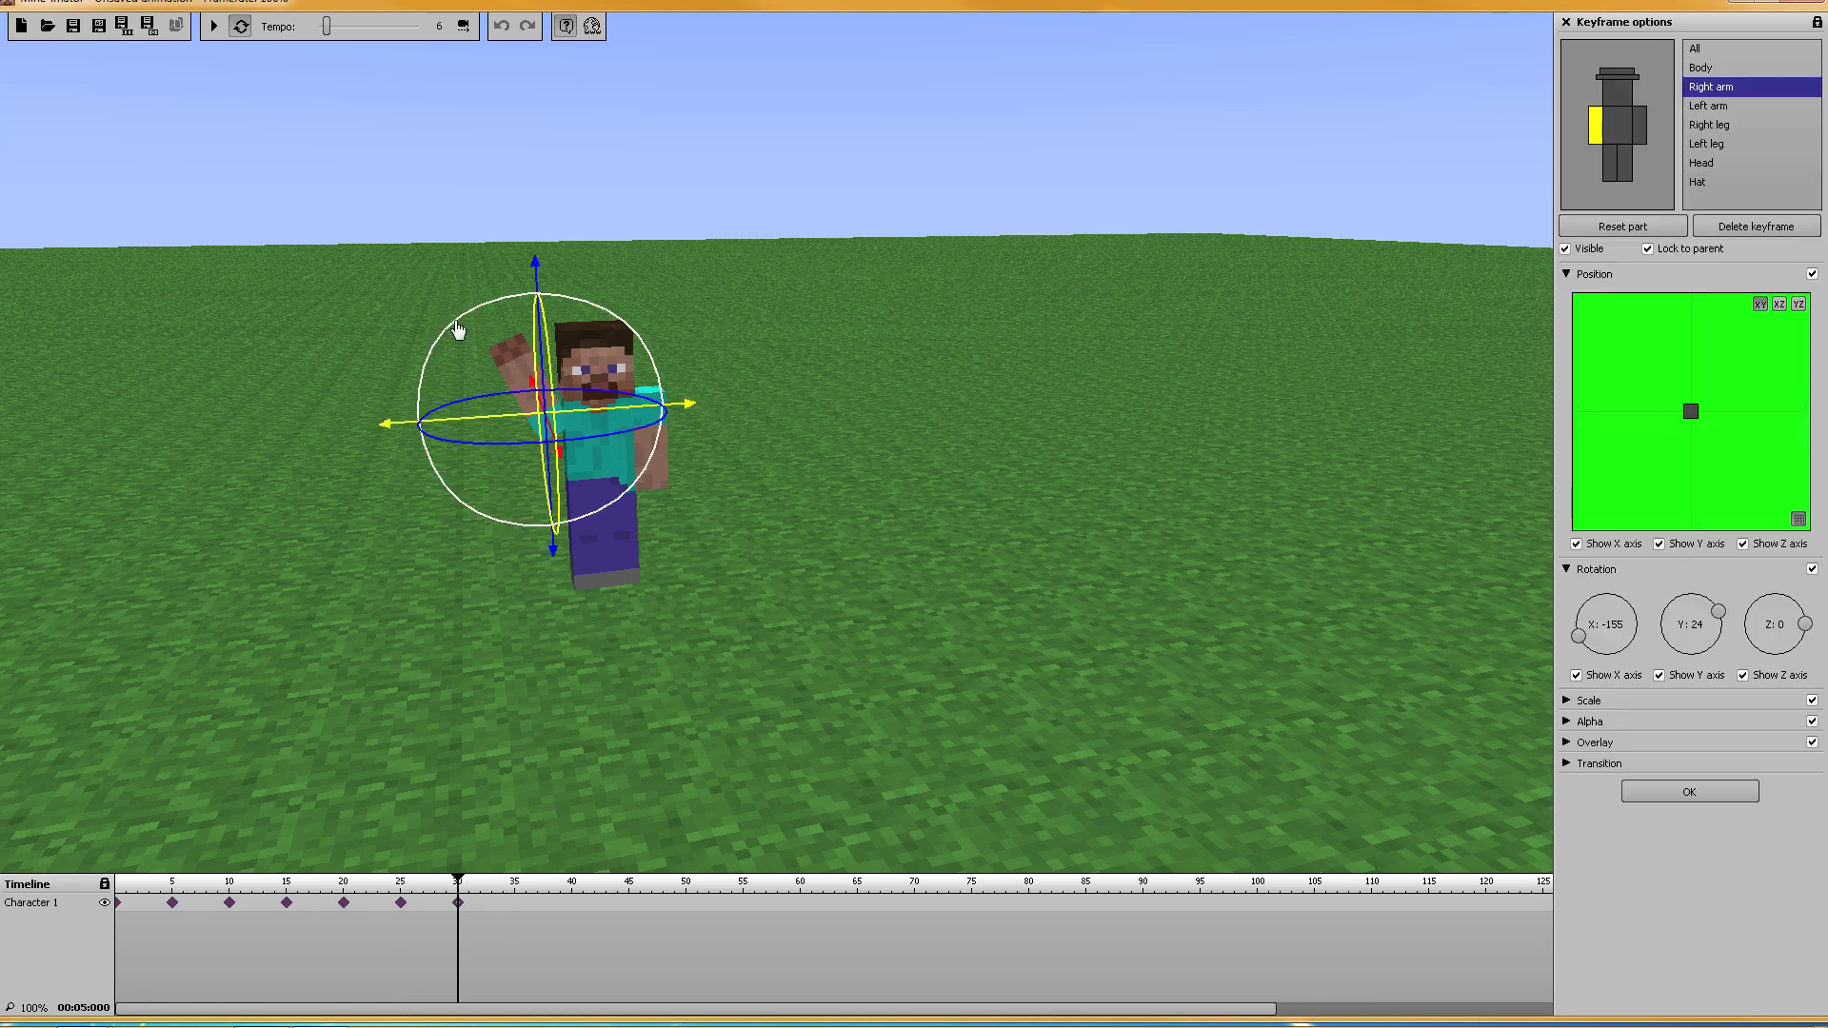
{"action": "left_click_drag", "start_coordinate": [489, 317], "coordinate": [490, 324]}
{"action": "left_click", "coordinate": [515, 900]}
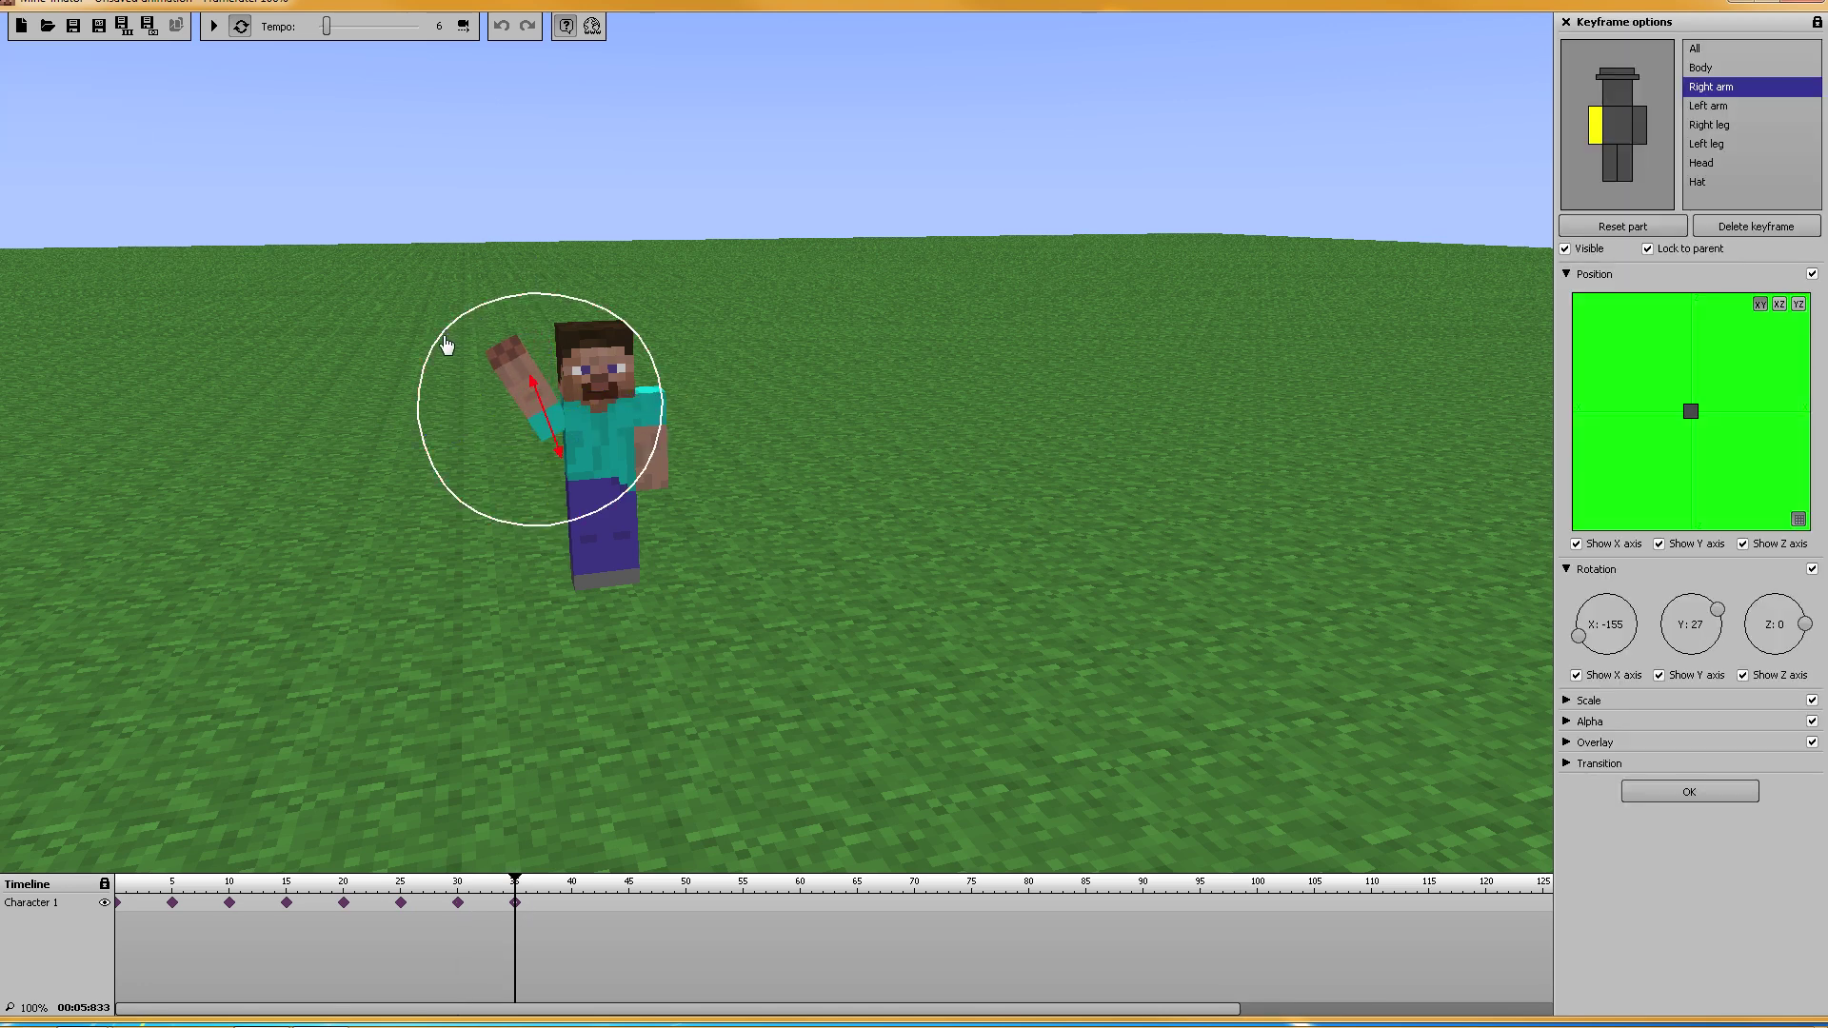
Step: Play the human's waving animation, raise the tempo to 25 and pause playback
{"action": "left_click", "coordinate": [214, 27]}
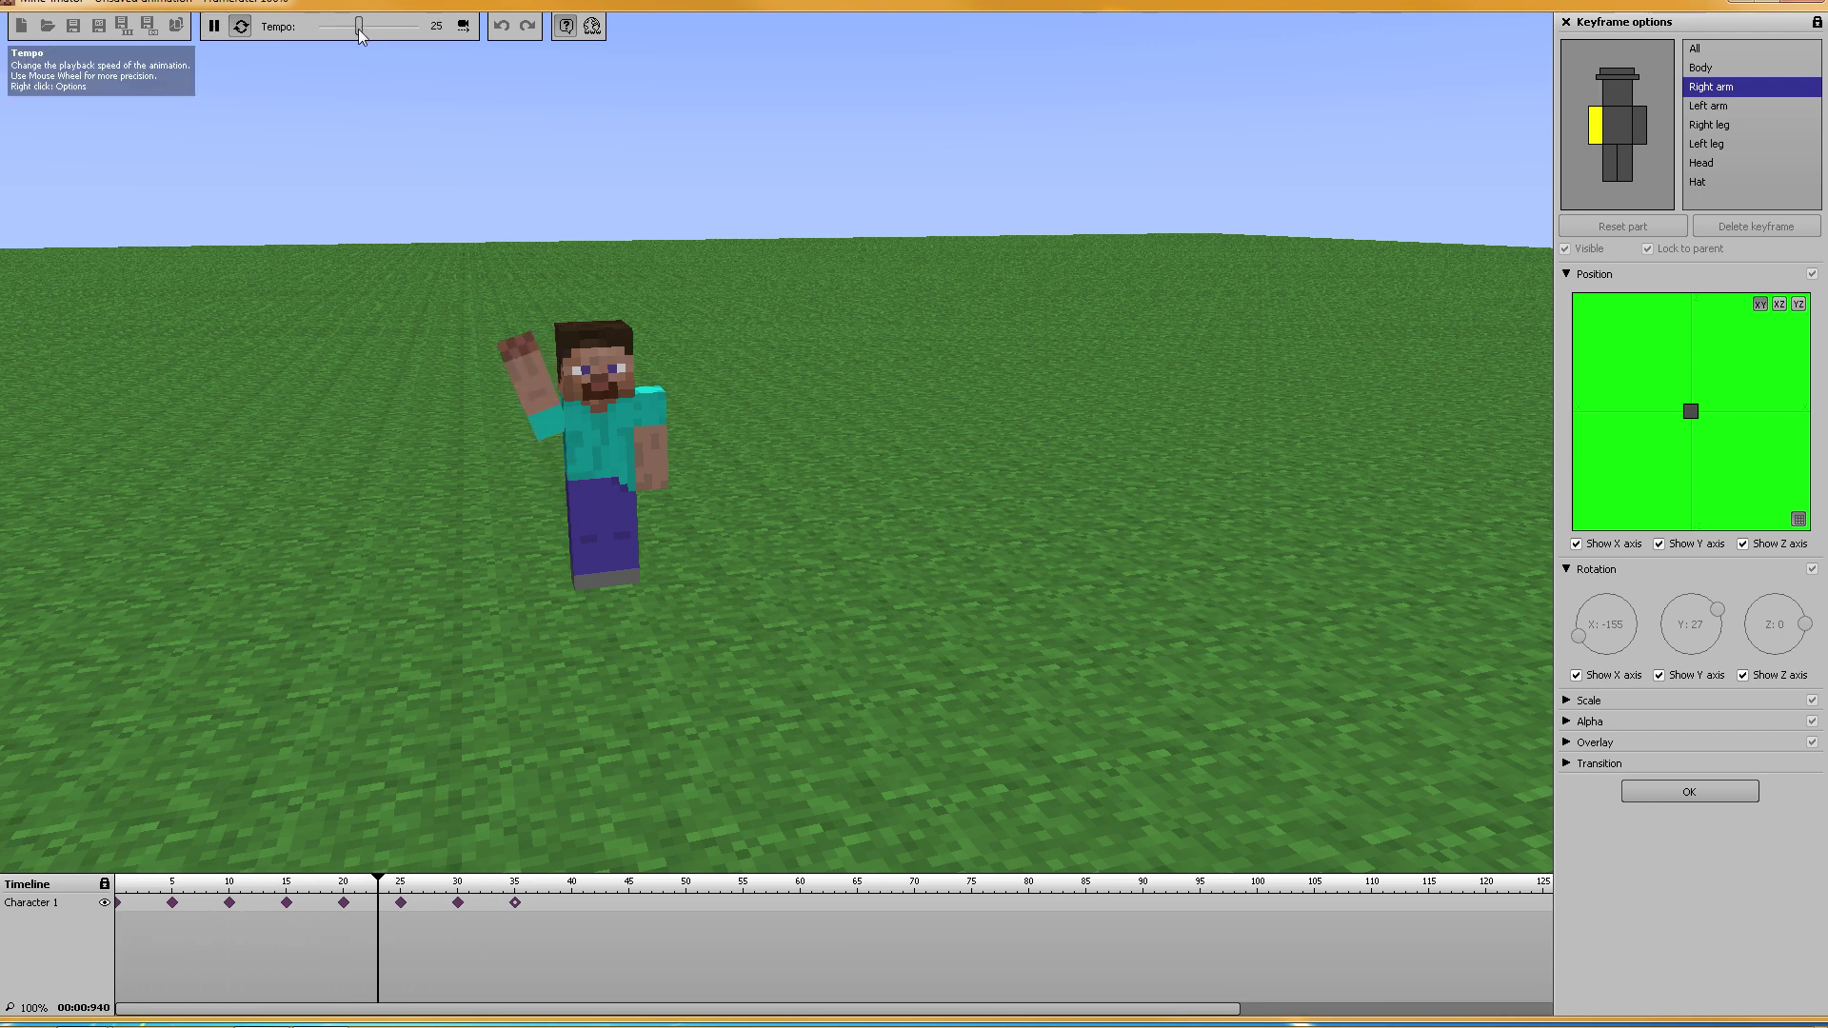
{"action": "left_click", "coordinate": [220, 30]}
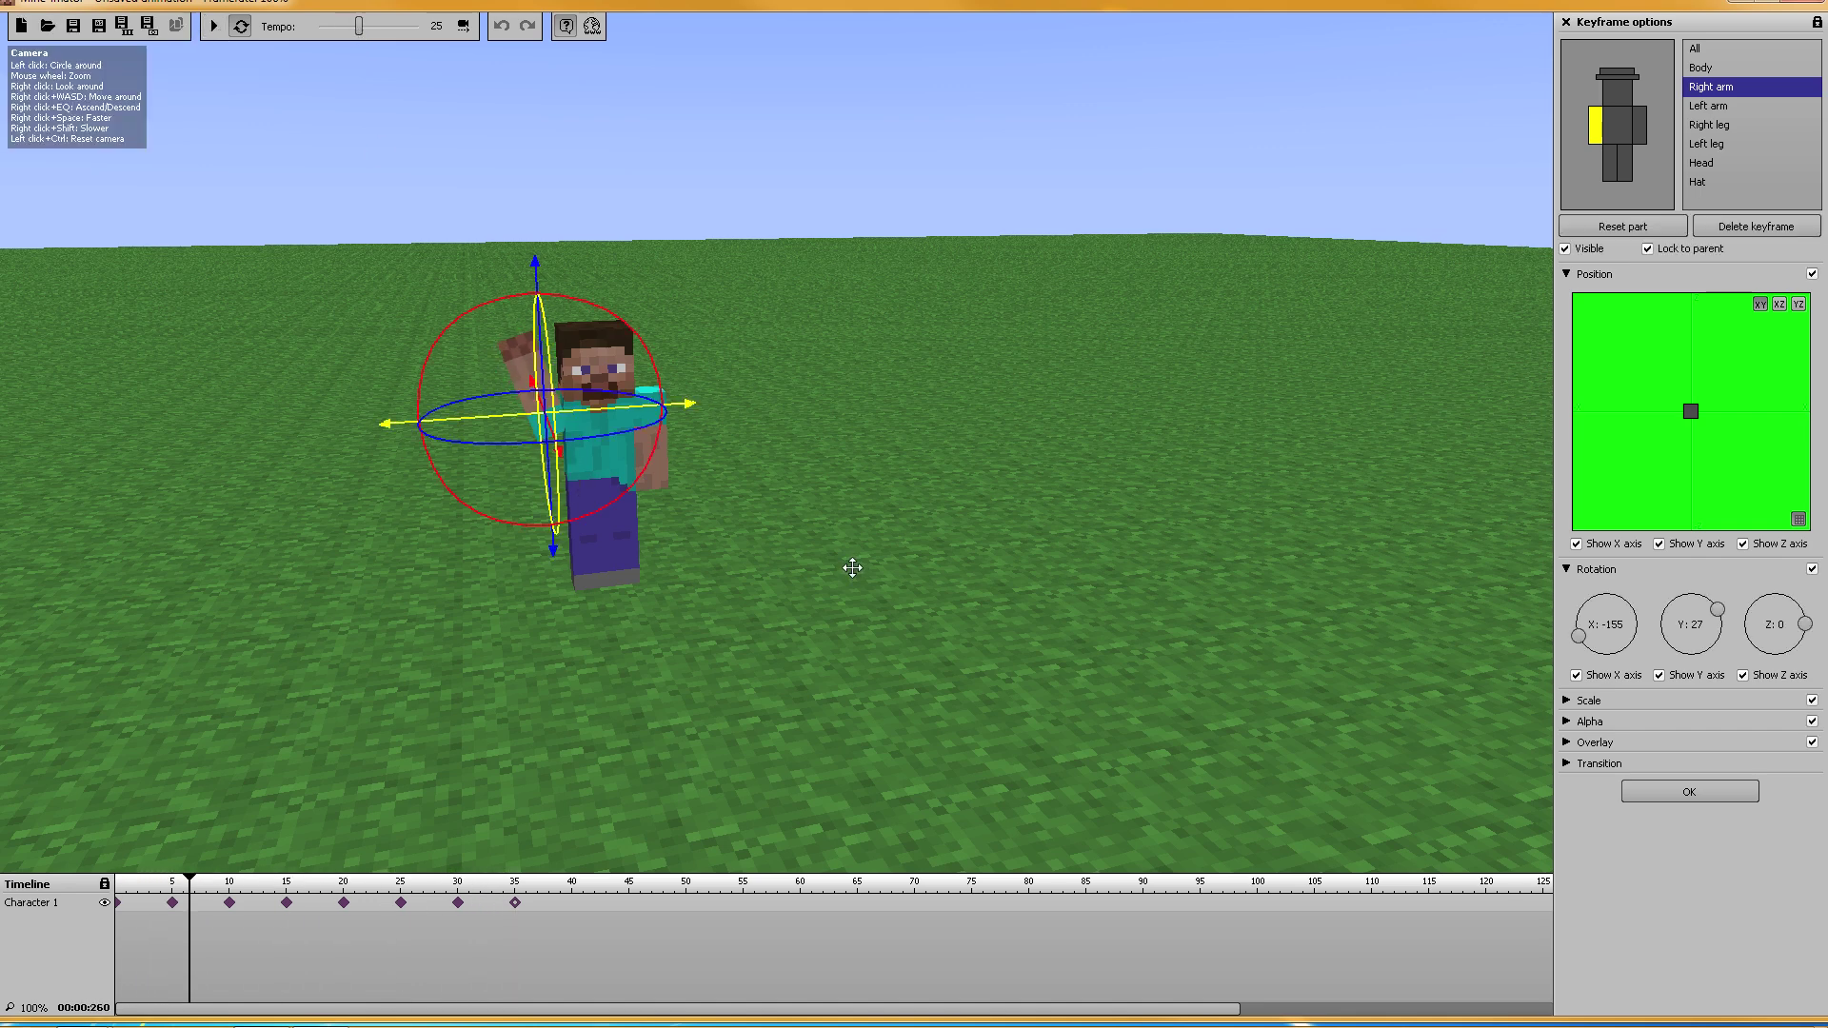
Step: Review the right arm's pose in the waving keyframes from frame 5 to frame 30, viewing the human from an angle
{"action": "left_click", "coordinate": [173, 904]}
{"action": "middle_click_drag", "start_coordinate": [739, 653], "coordinate": [974, 707]}
{"action": "left_click_drag", "start_coordinate": [975, 707], "coordinate": [875, 677]}
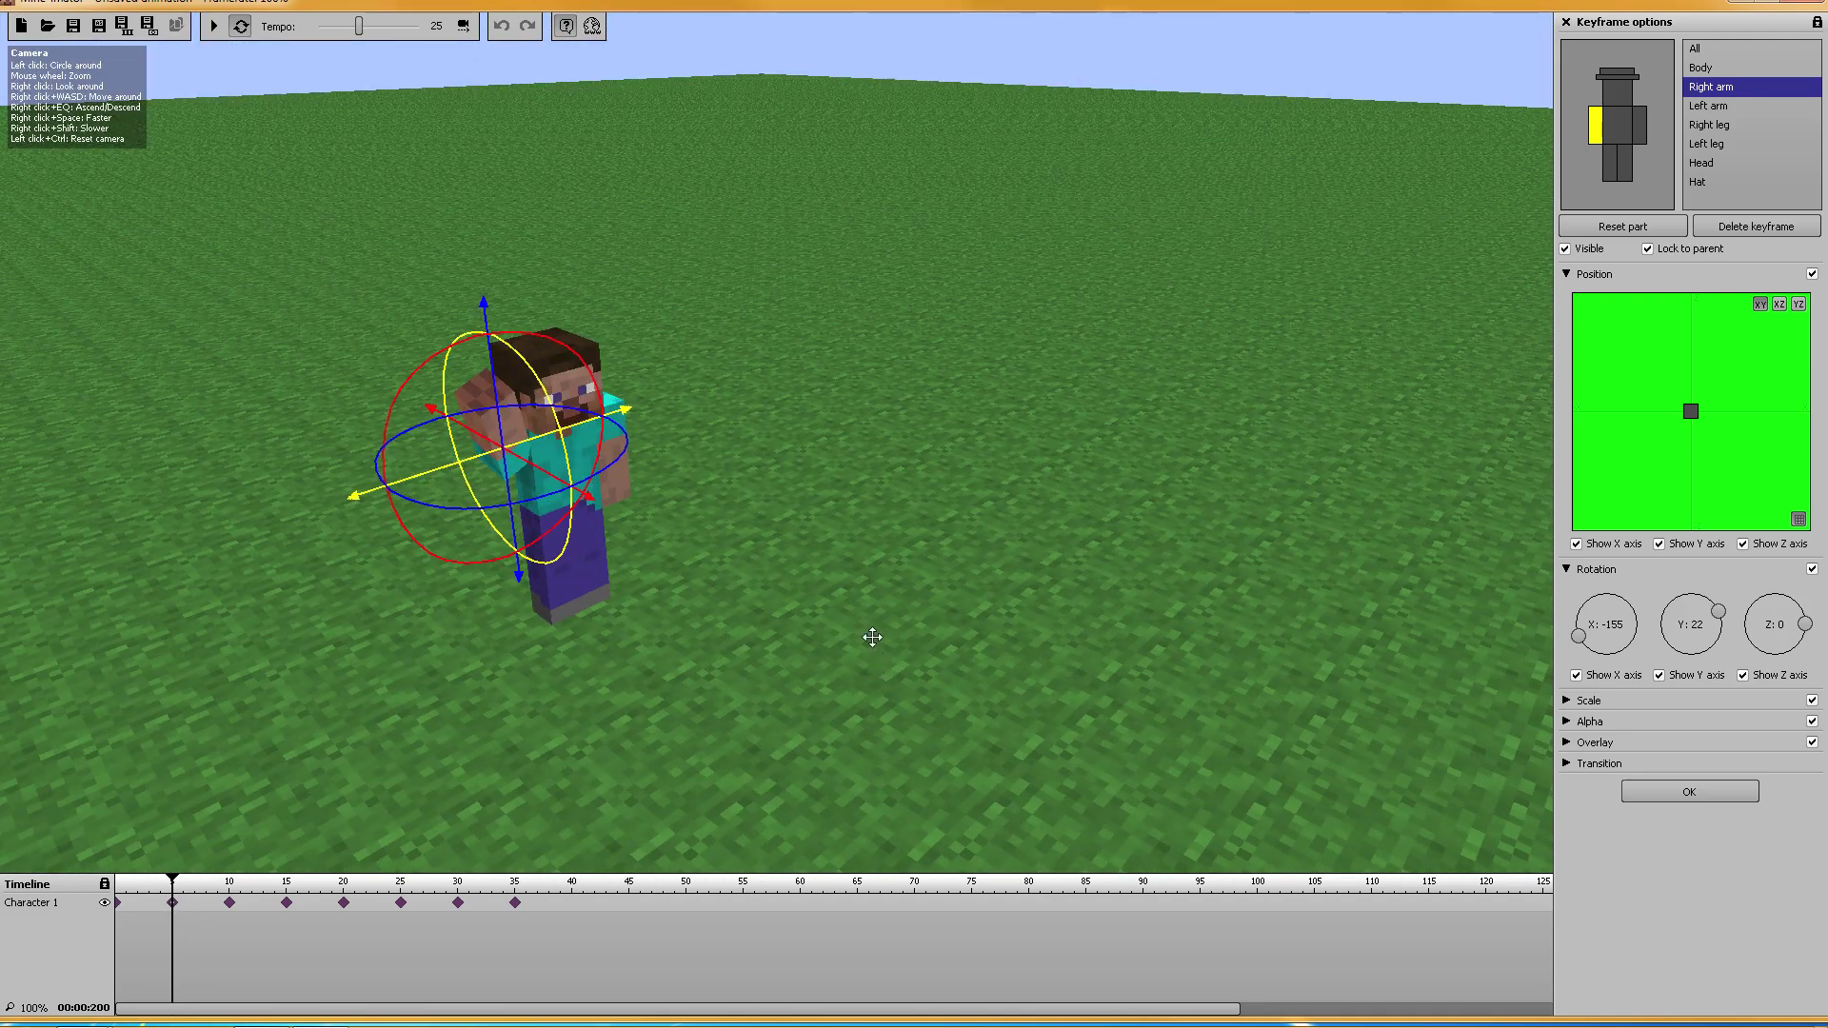
{"action": "left_click", "coordinate": [228, 903]}
{"action": "left_click", "coordinate": [288, 903]}
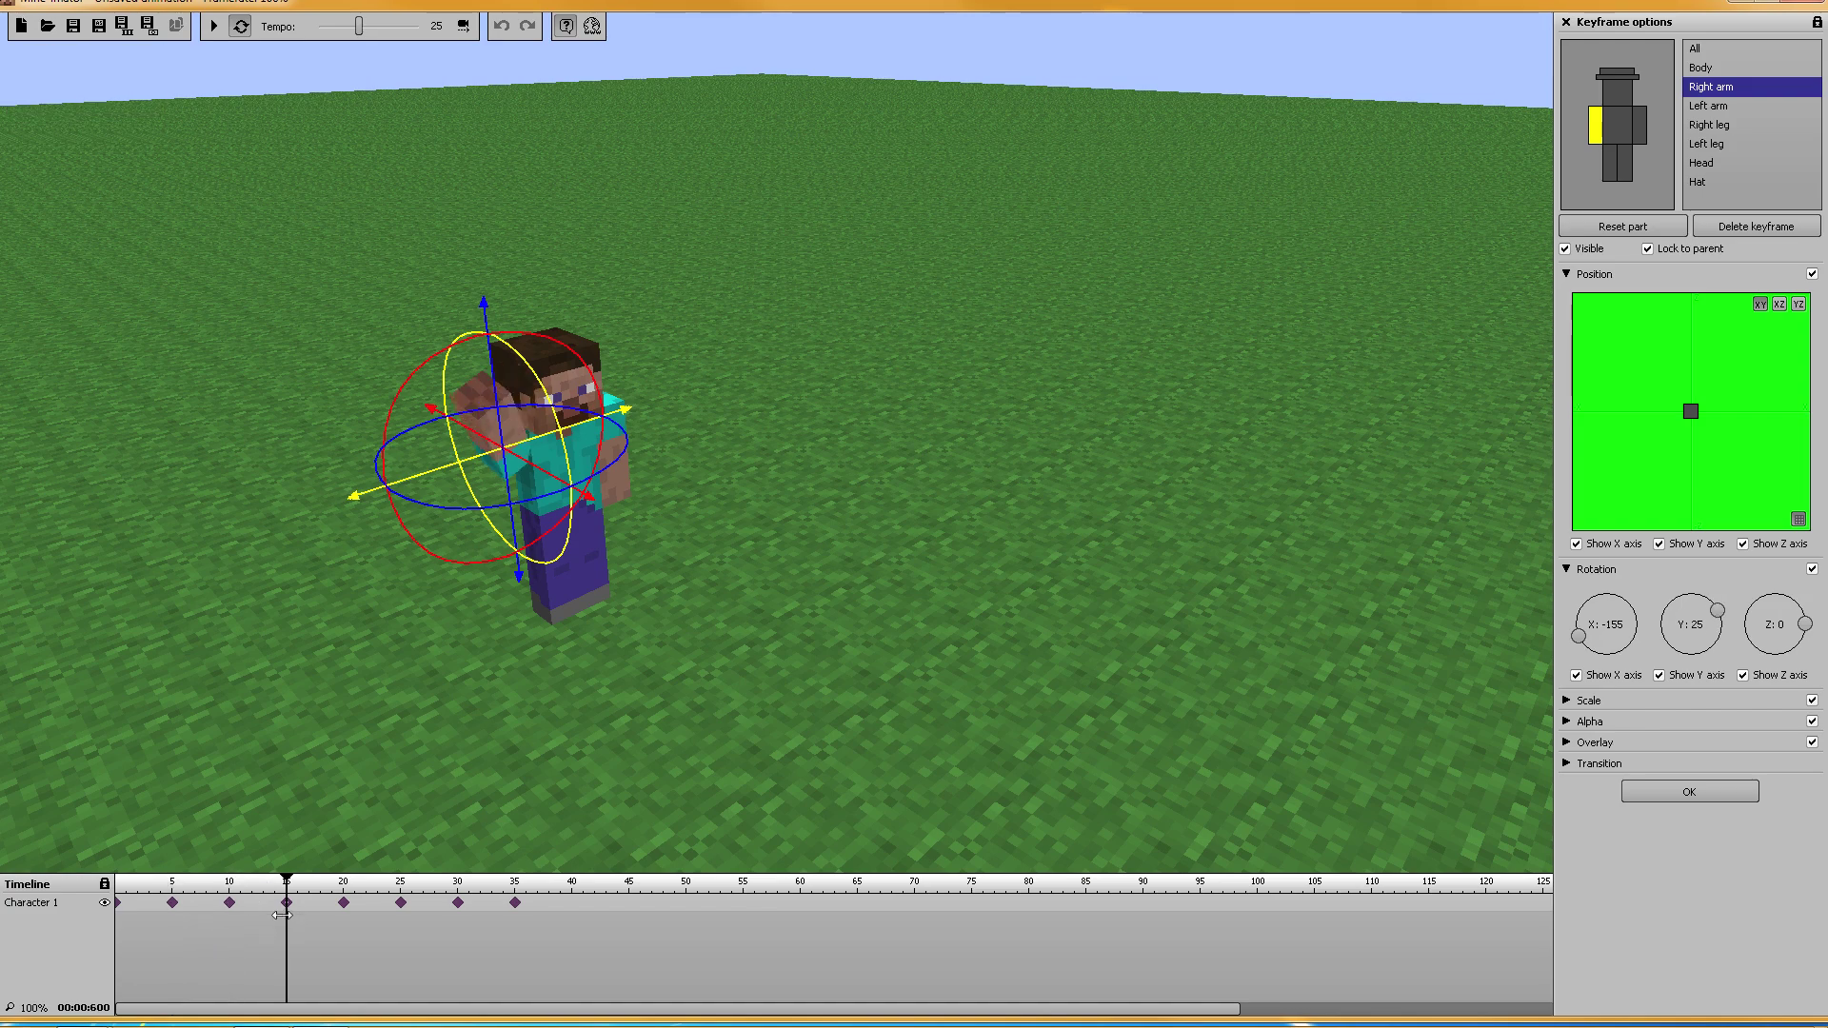
{"action": "left_click", "coordinate": [404, 910]}
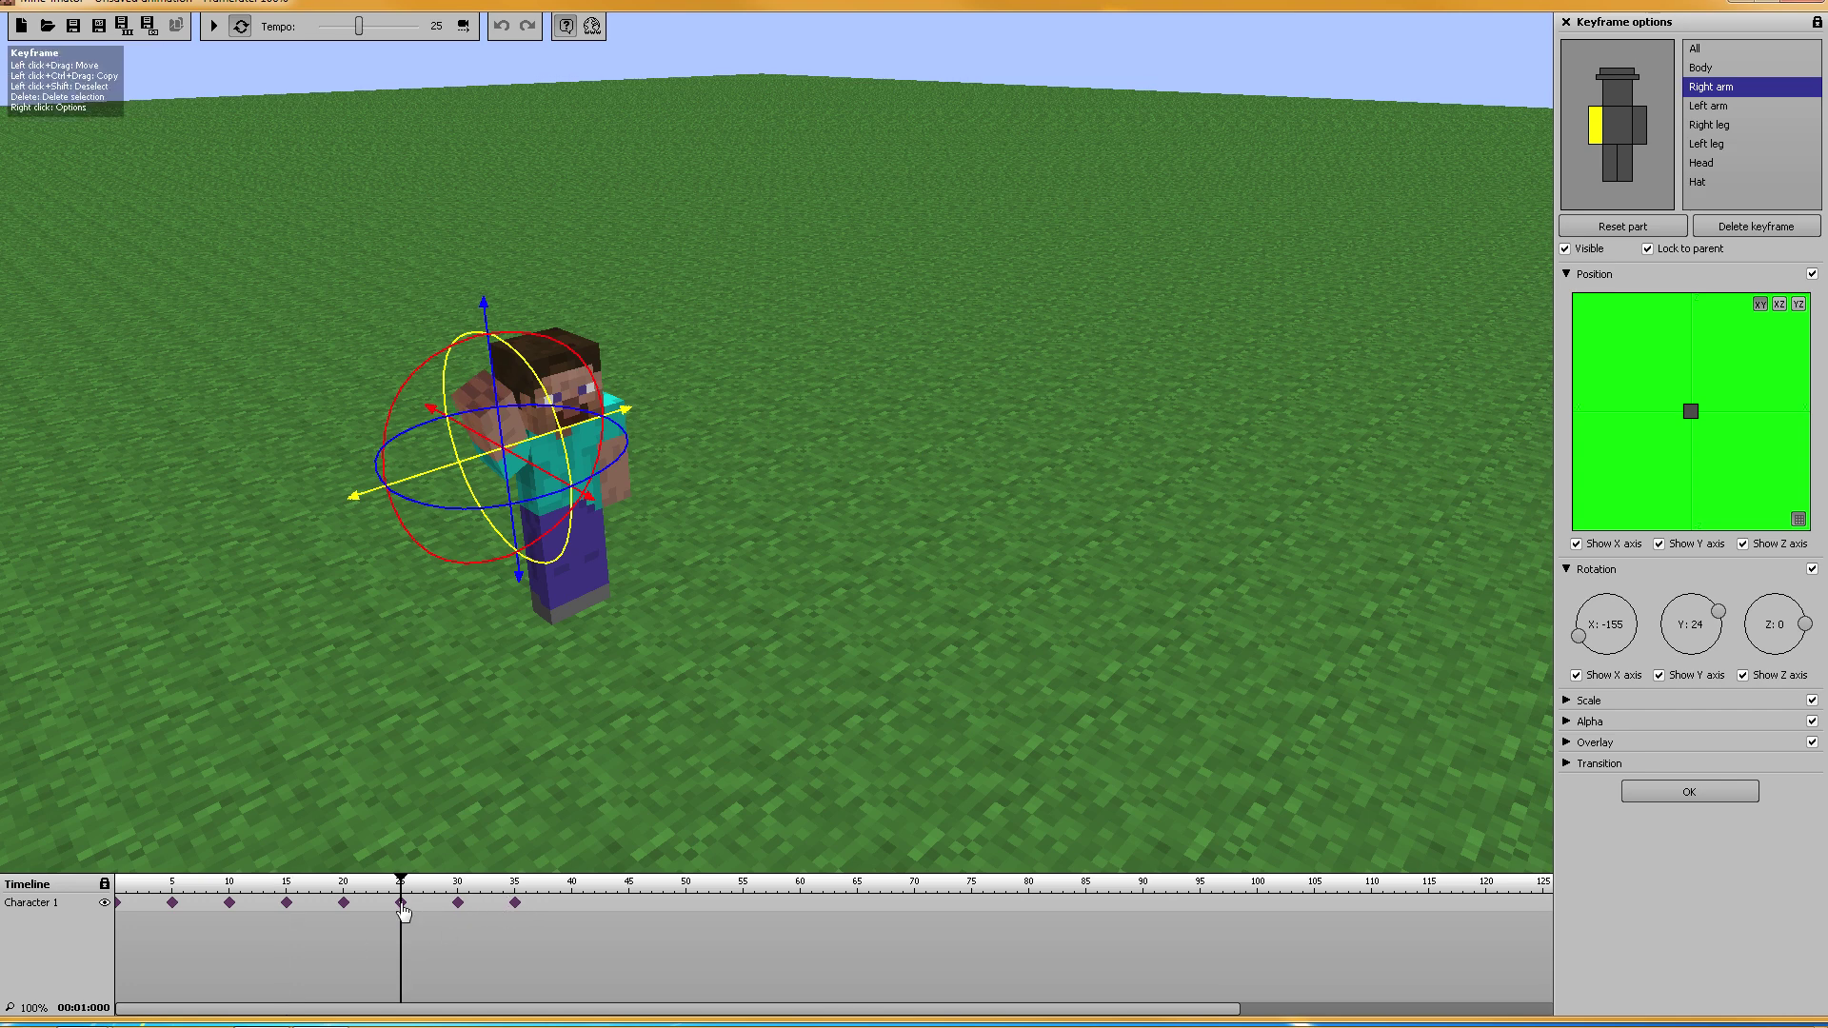
{"action": "left_click", "coordinate": [459, 909]}
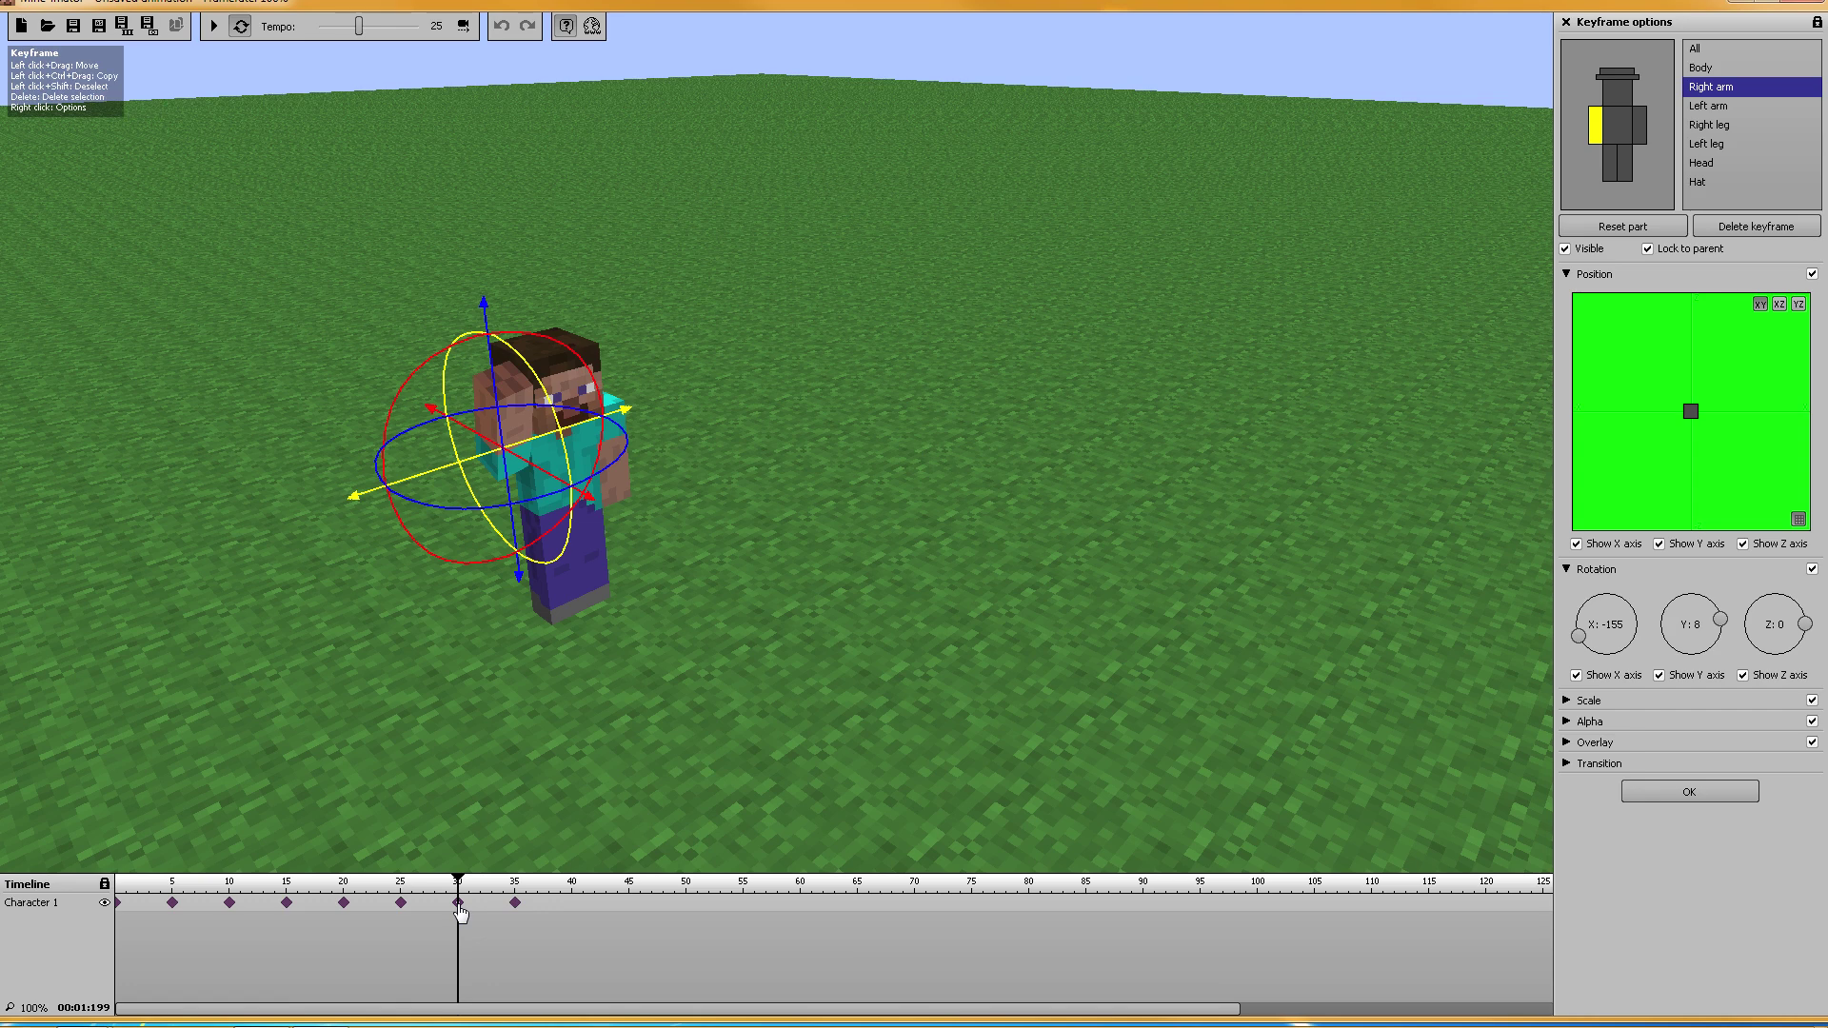
Step: Delete the last waving keyframe at frame 35
{"action": "left_click", "coordinate": [514, 906]}
{"action": "right_click", "coordinate": [514, 906]}
{"action": "left_click", "coordinate": [550, 914]}
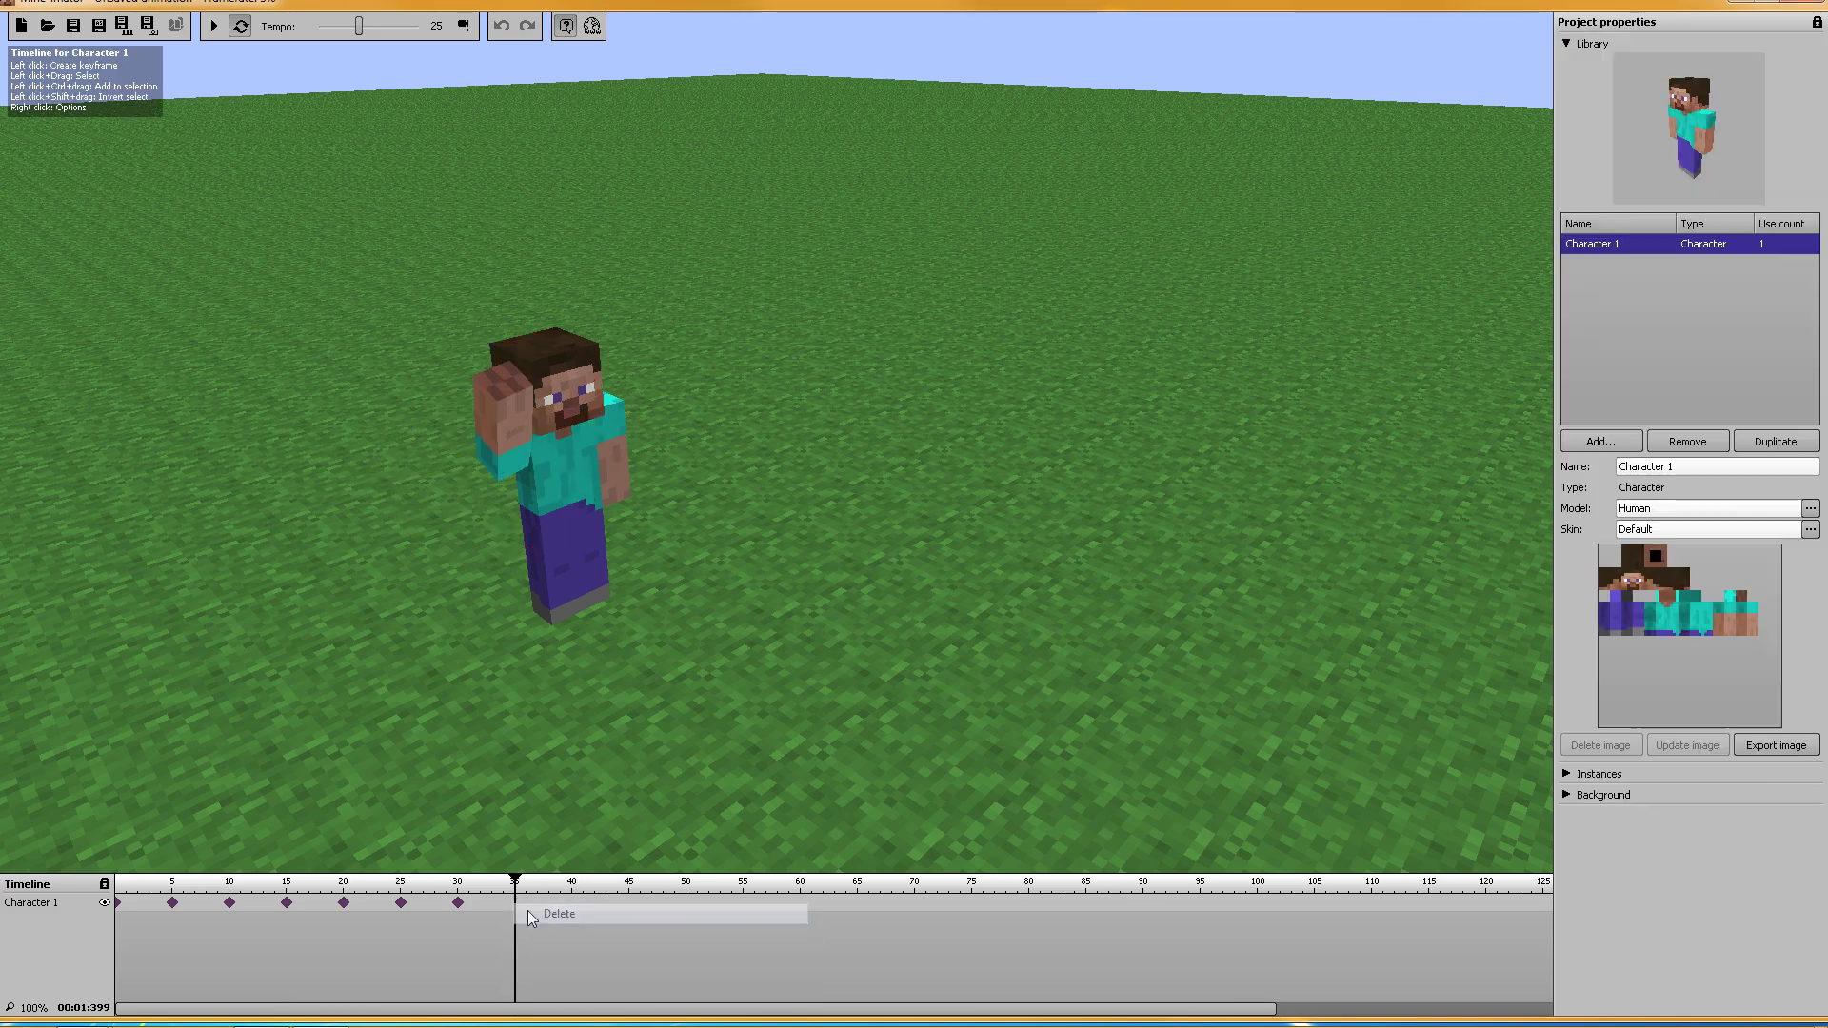
Step: Rotate the right arm to Z -87 in the keyframe at frame 30 and move that keyframe to frame 40
{"action": "left_click", "coordinate": [457, 906]}
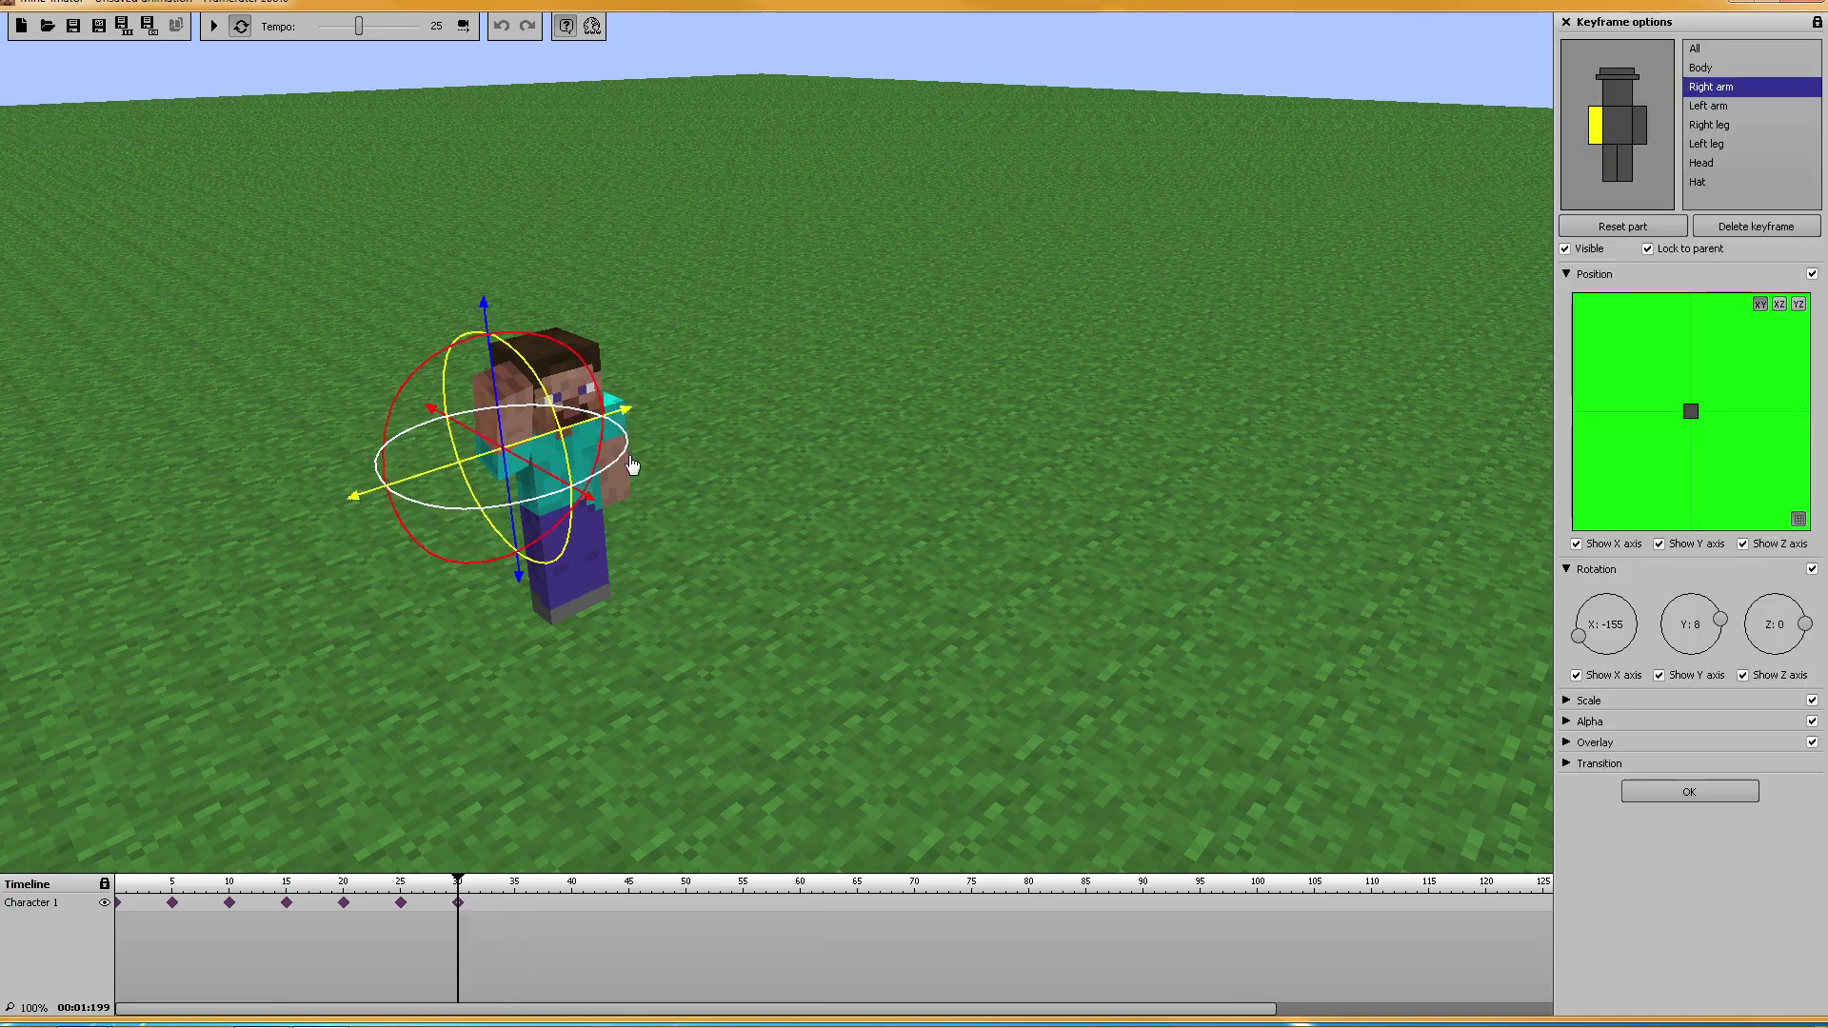
{"action": "left_click_drag", "start_coordinate": [626, 466], "coordinate": [491, 514]}
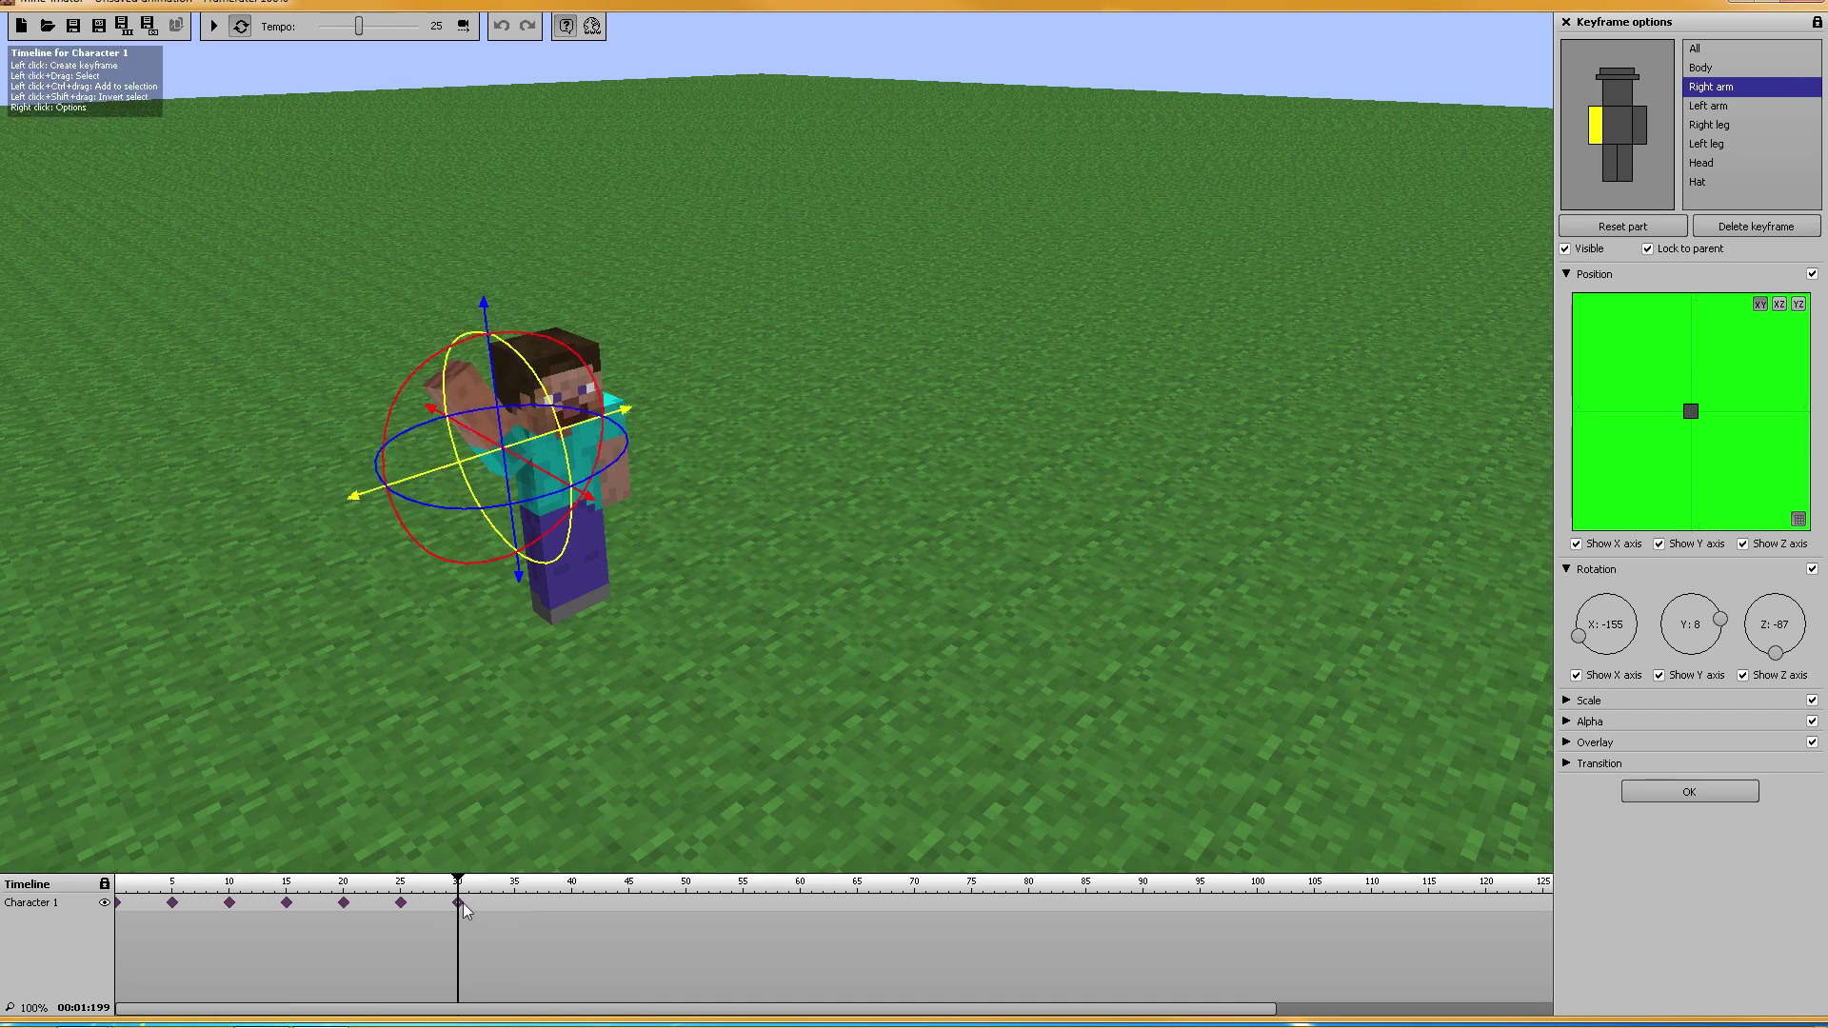
{"action": "left_click_drag", "start_coordinate": [463, 902], "coordinate": [531, 912]}
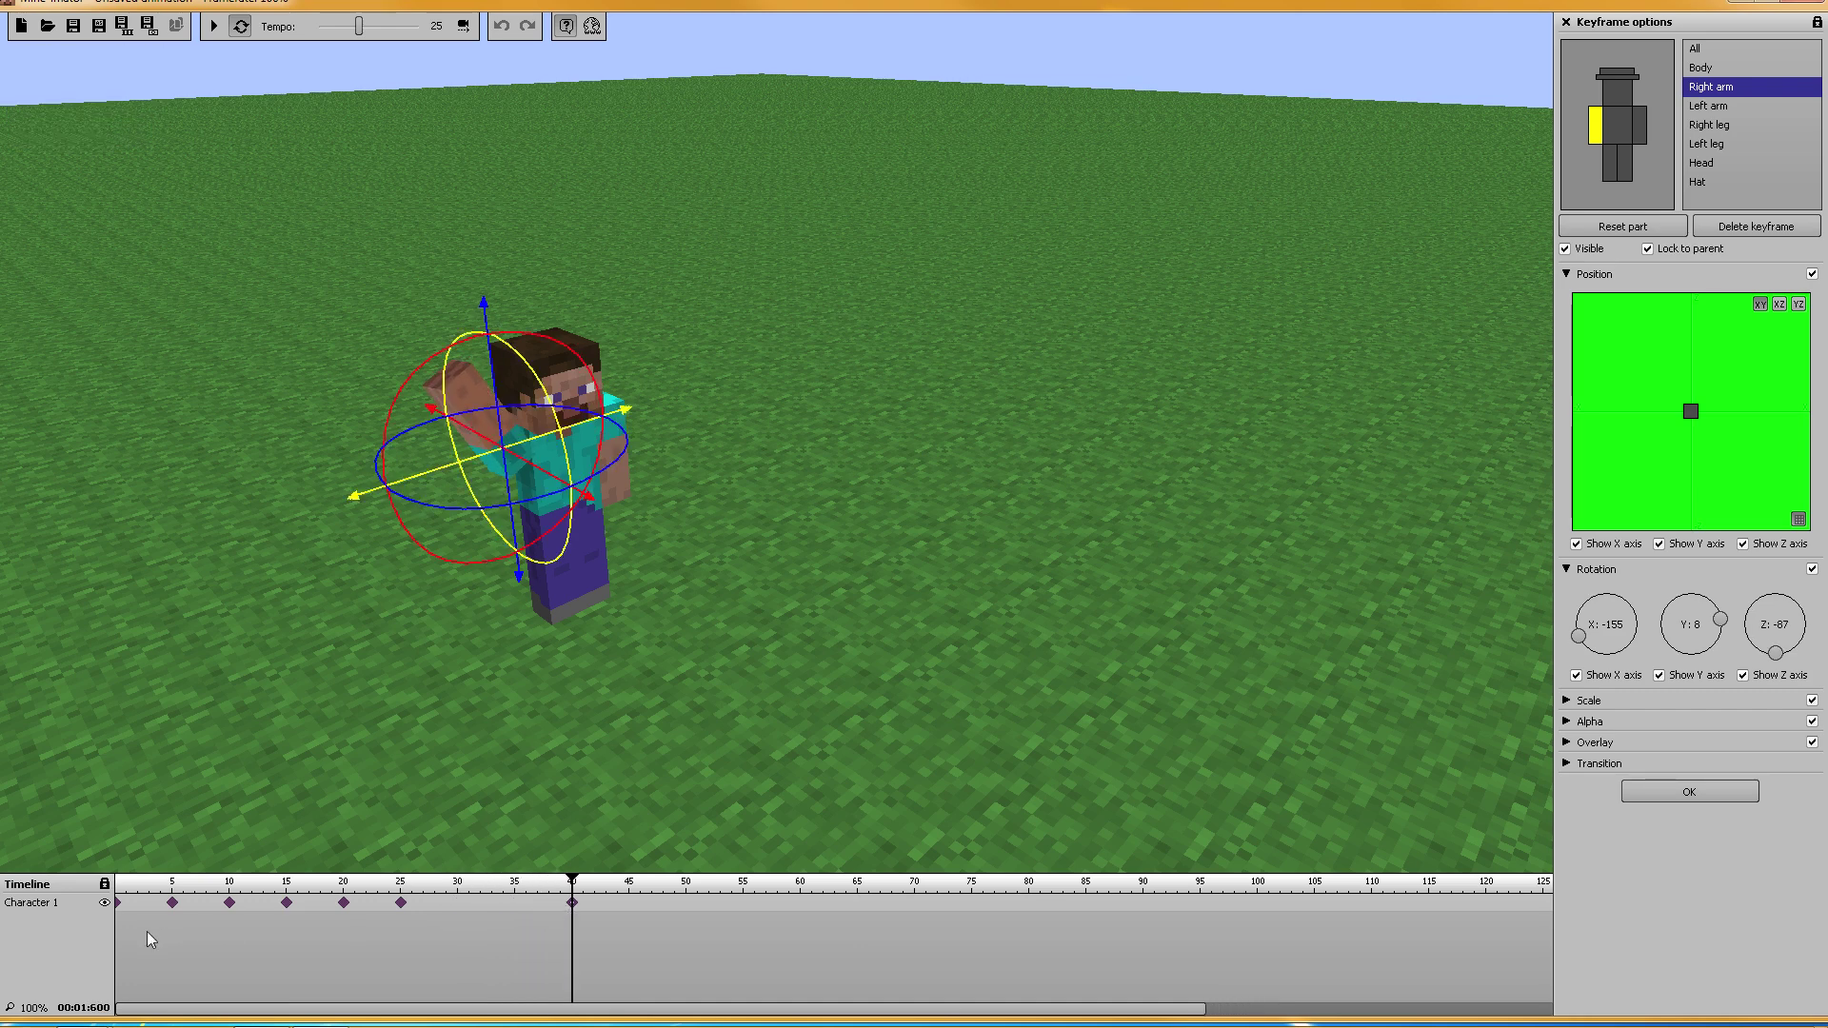
Step: Play the waving animation, pause it and review the arm pose in the keyframes at frames 25 and 40
{"action": "left_click", "coordinate": [215, 25]}
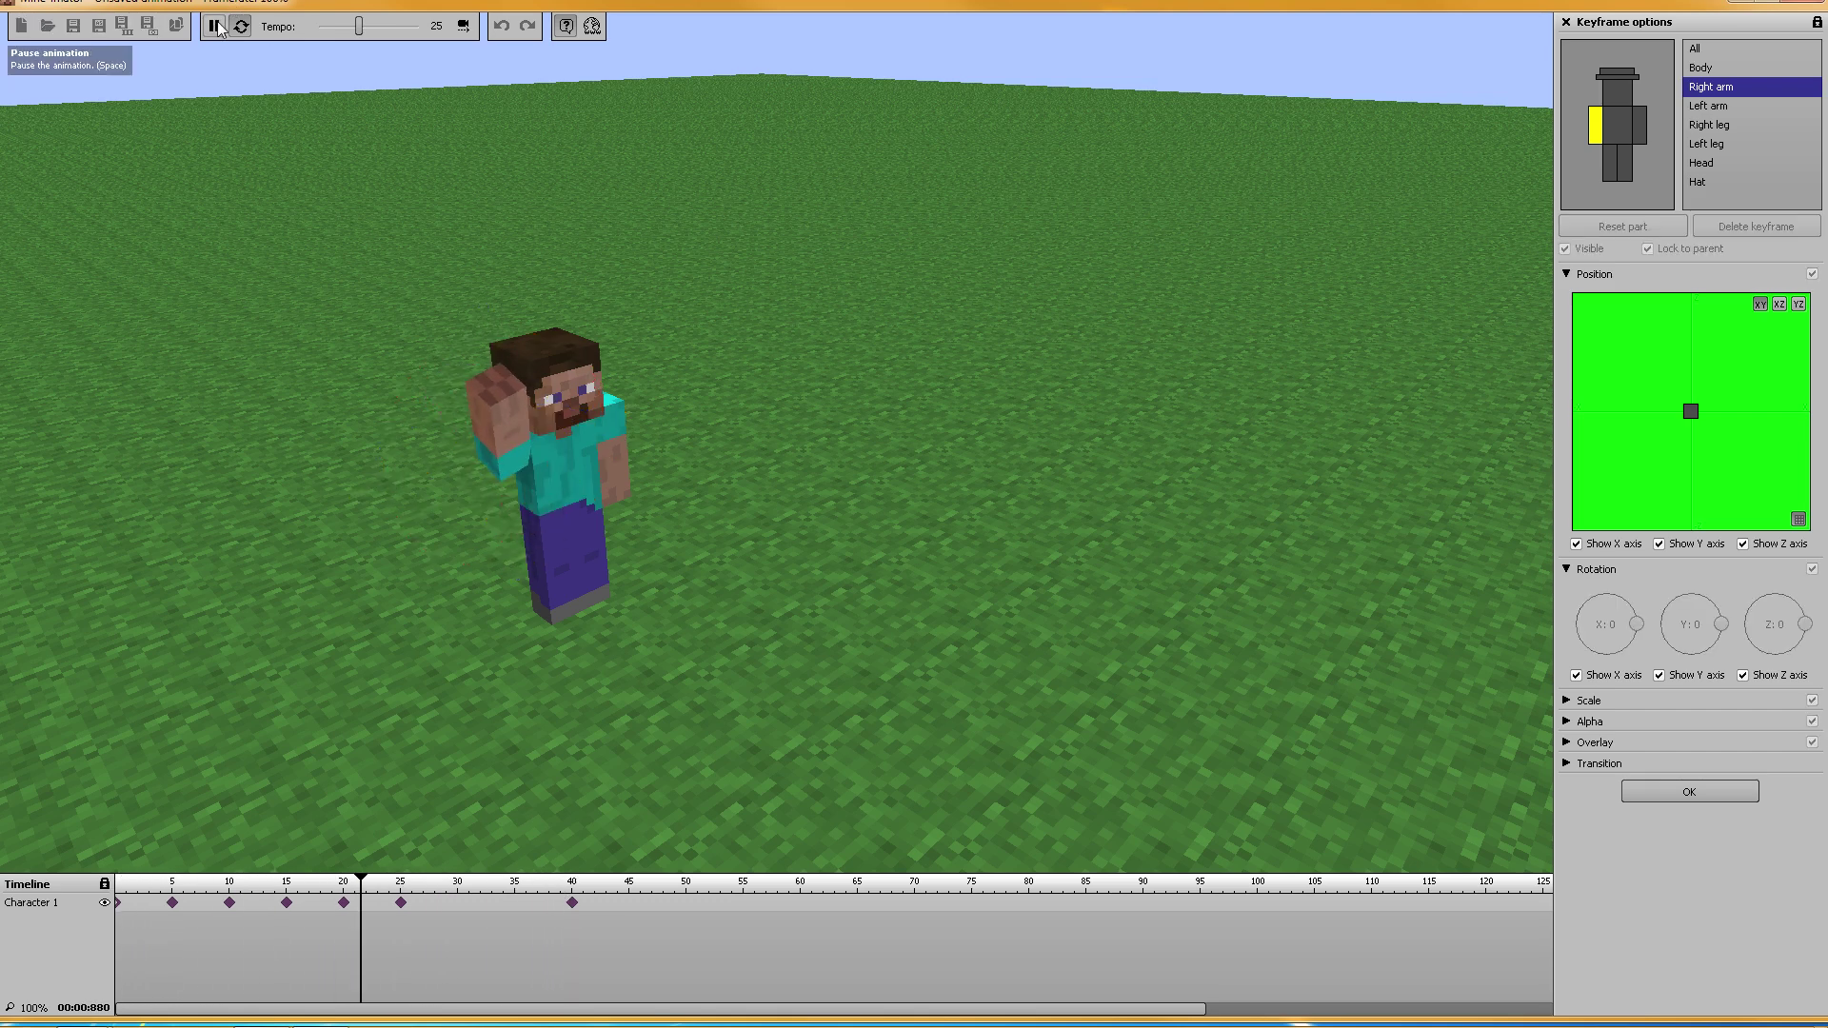
{"action": "left_click", "coordinate": [218, 26]}
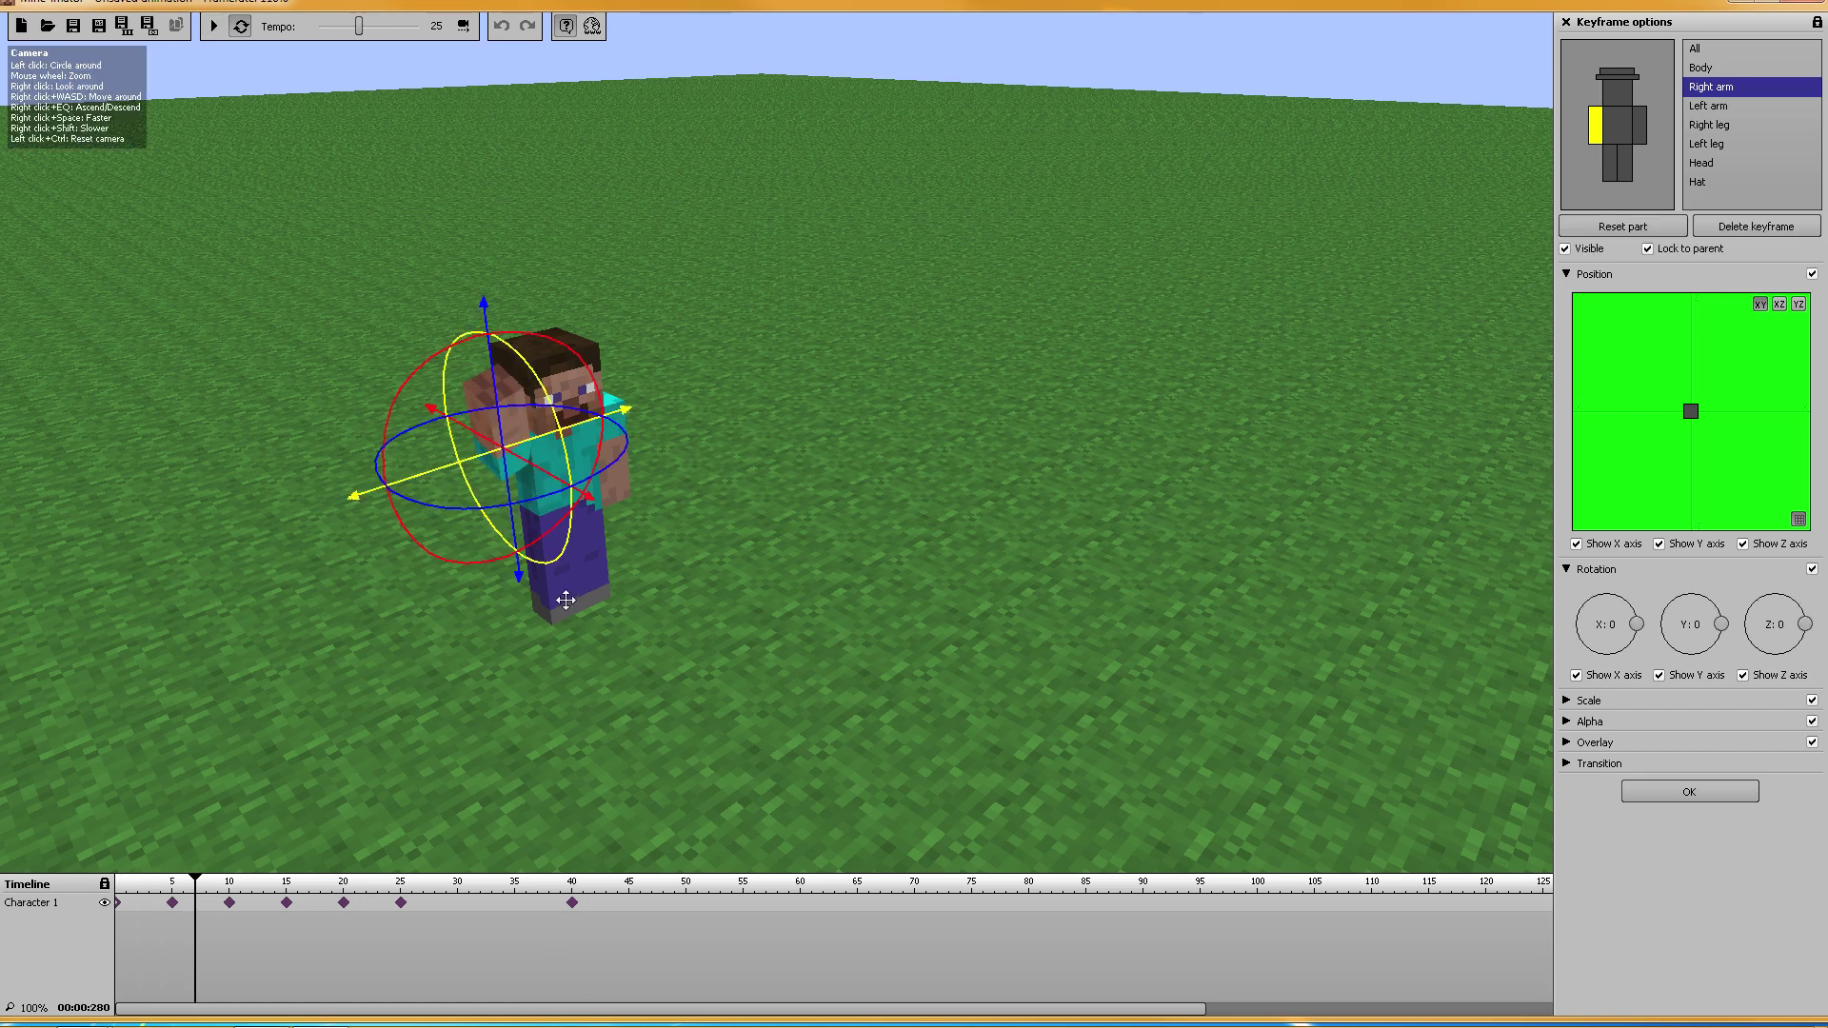
{"action": "left_click", "coordinate": [401, 902]}
{"action": "left_click", "coordinate": [572, 902]}
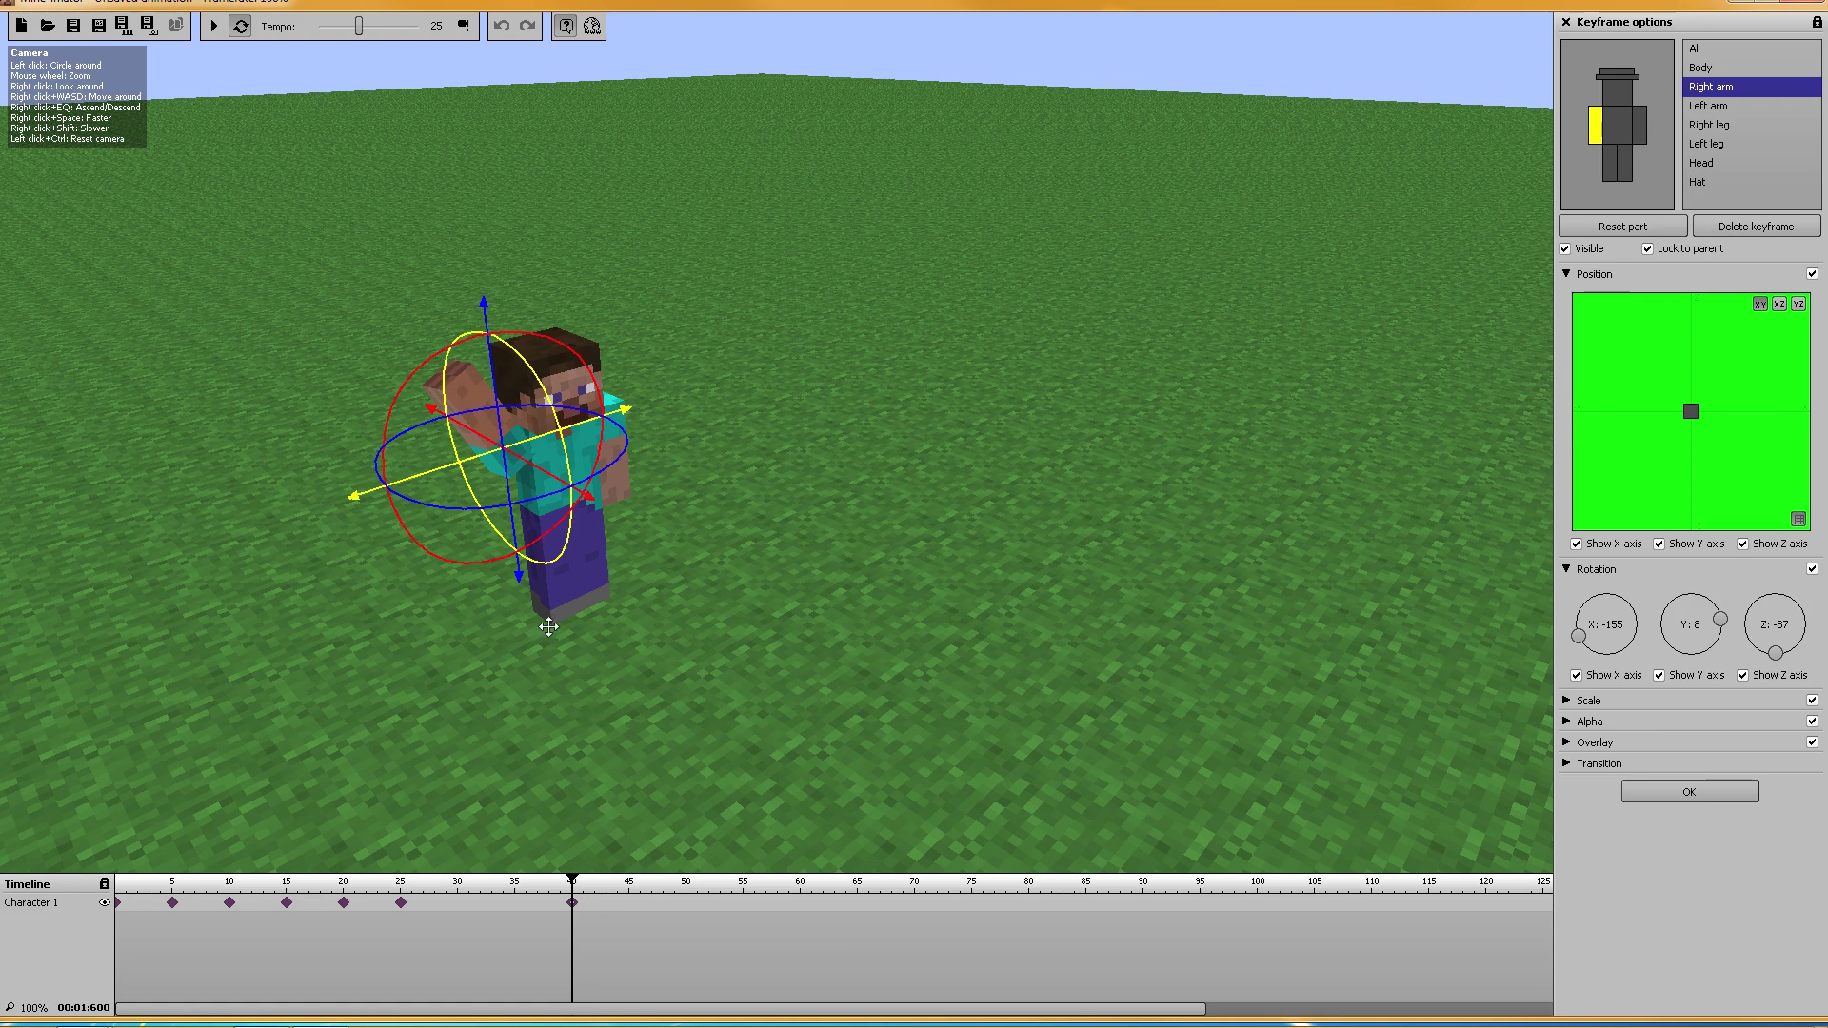
Step: Add a keyframe at frame 55 with the right arm lowered to X -25, Y -14, and preview the animation
{"action": "left_click", "coordinate": [746, 902]}
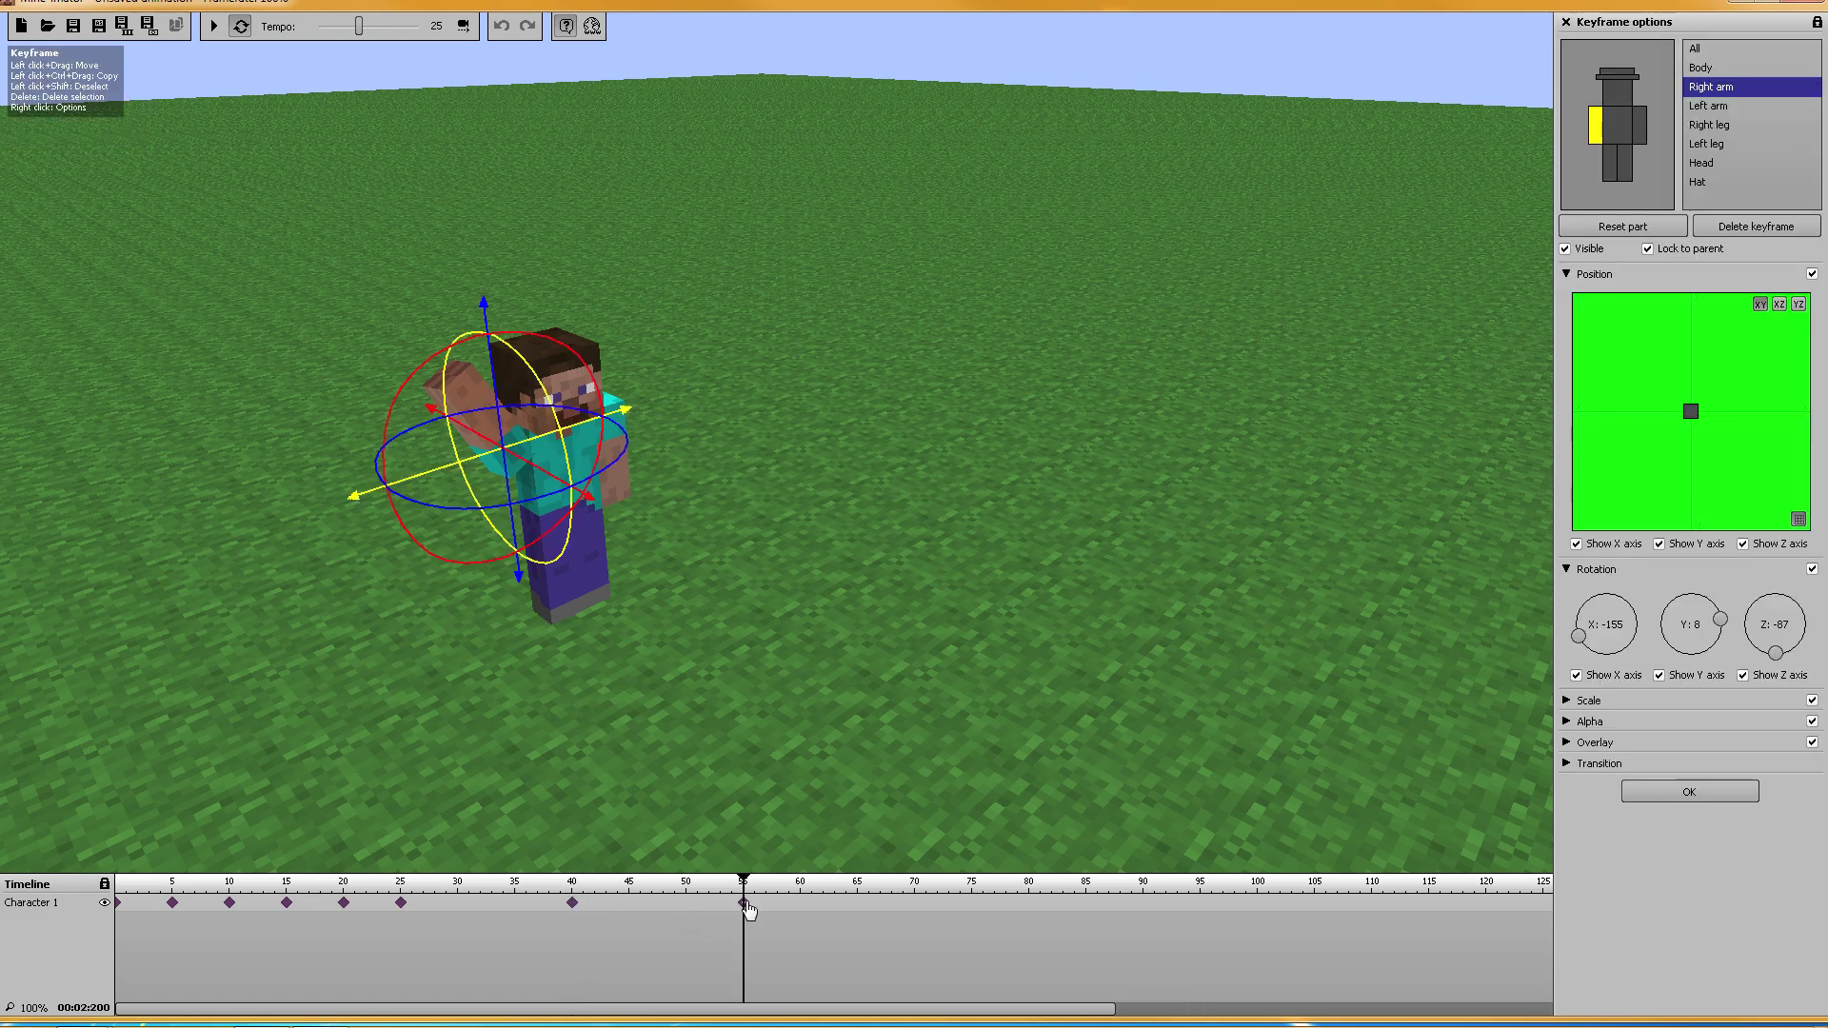
{"action": "left_click_drag", "start_coordinate": [400, 409], "coordinate": [602, 564]}
{"action": "left_click_drag", "start_coordinate": [748, 928], "coordinate": [349, 868]}
{"action": "left_click", "coordinate": [213, 26]}
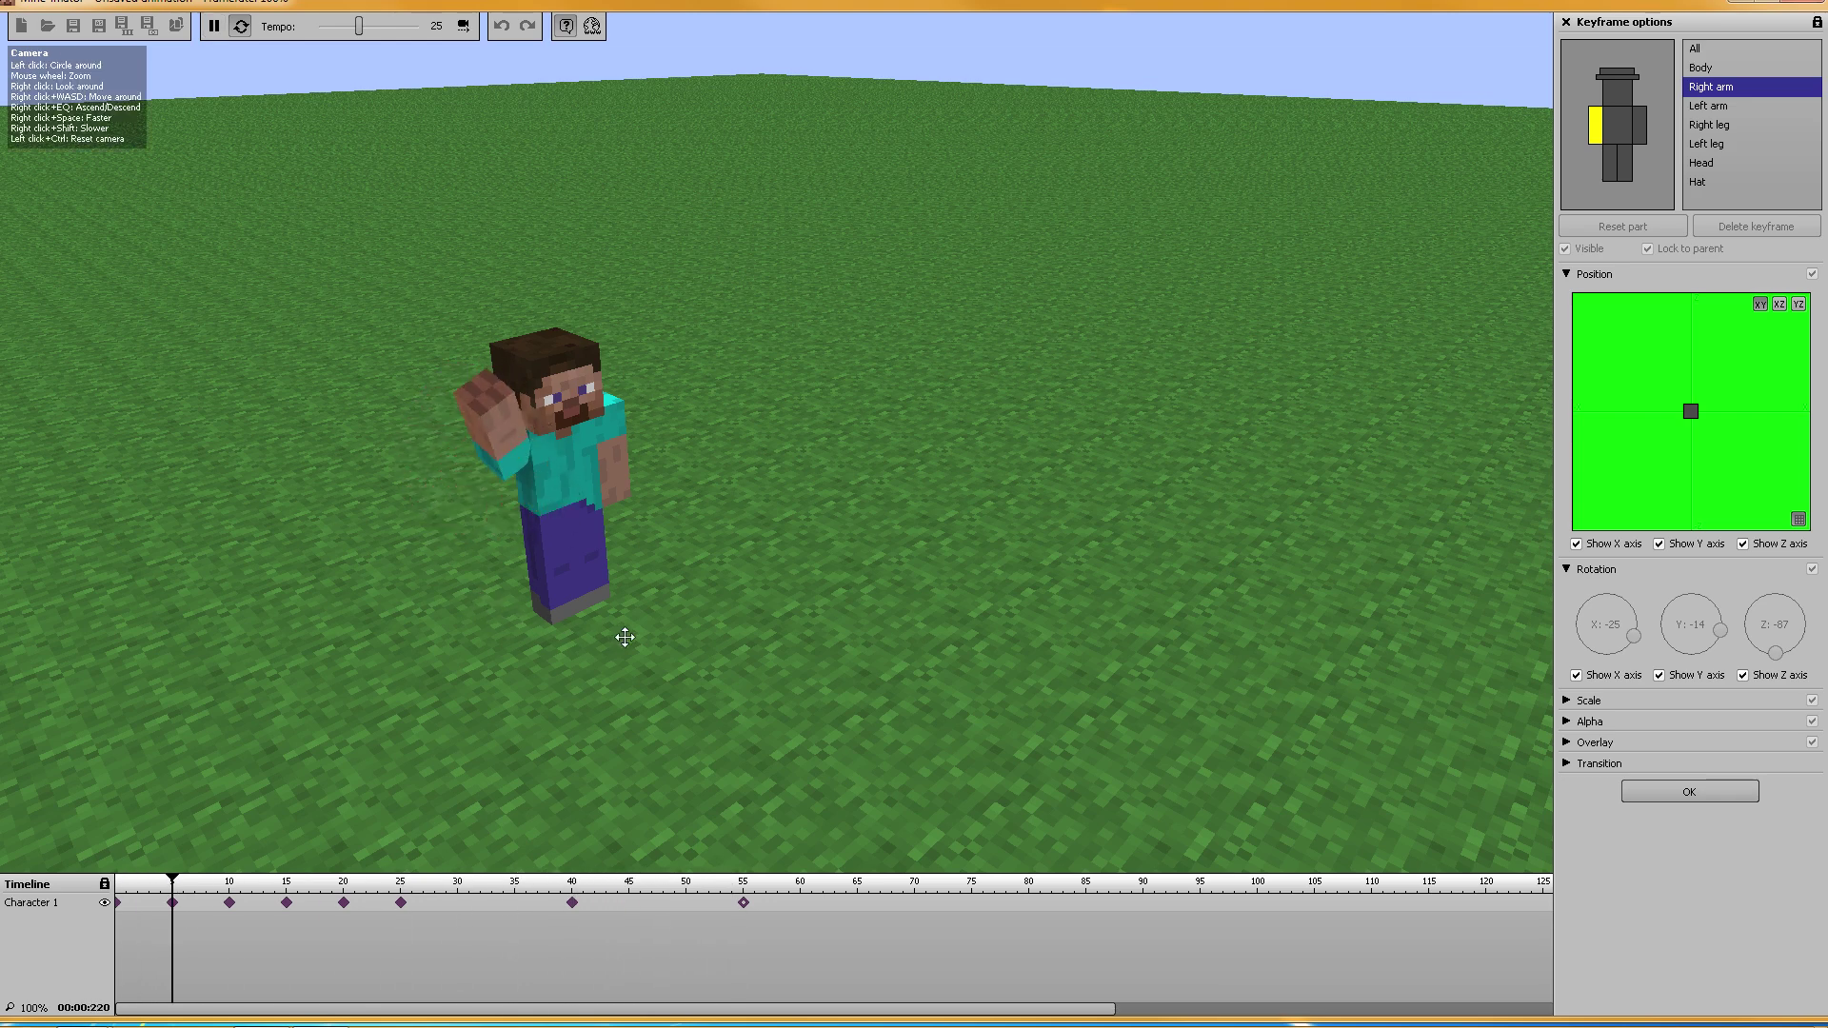
{"action": "left_click", "coordinate": [218, 26]}
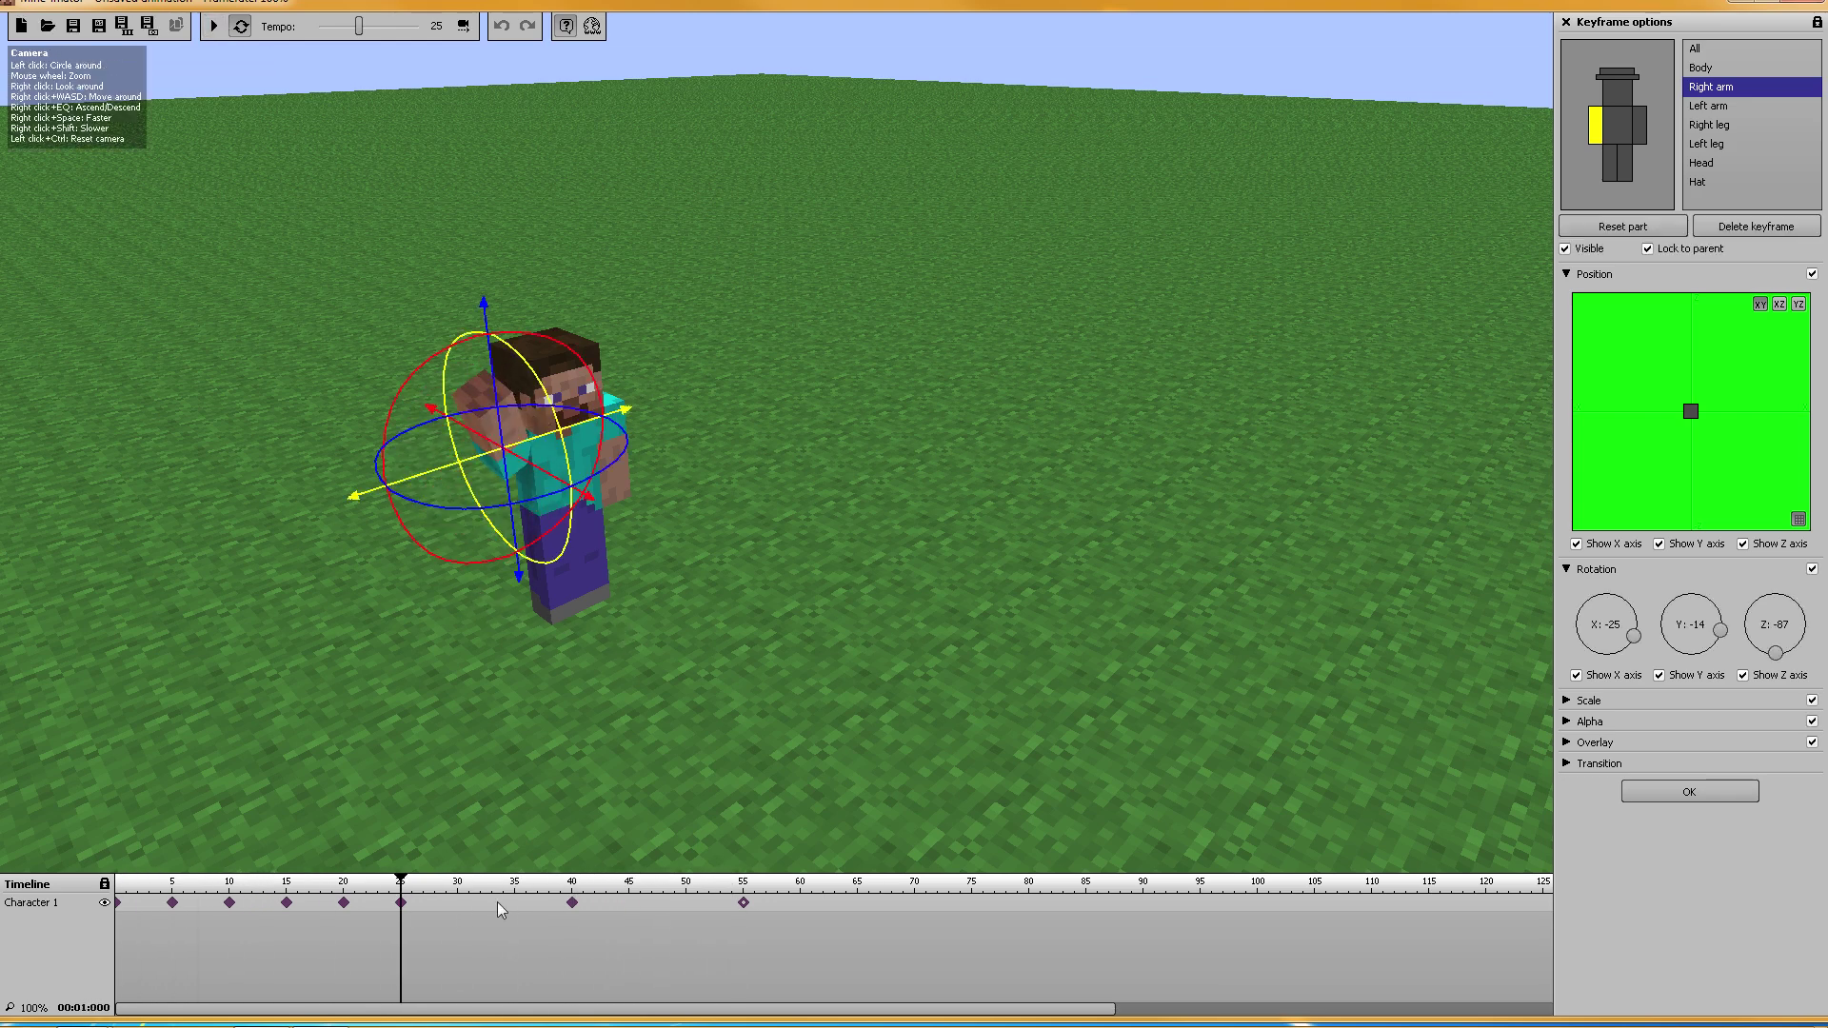
Step: Adjust the right arm's rotation at frame 40 to X -152, Y -19 and preview the animation
{"action": "left_click", "coordinate": [572, 902]}
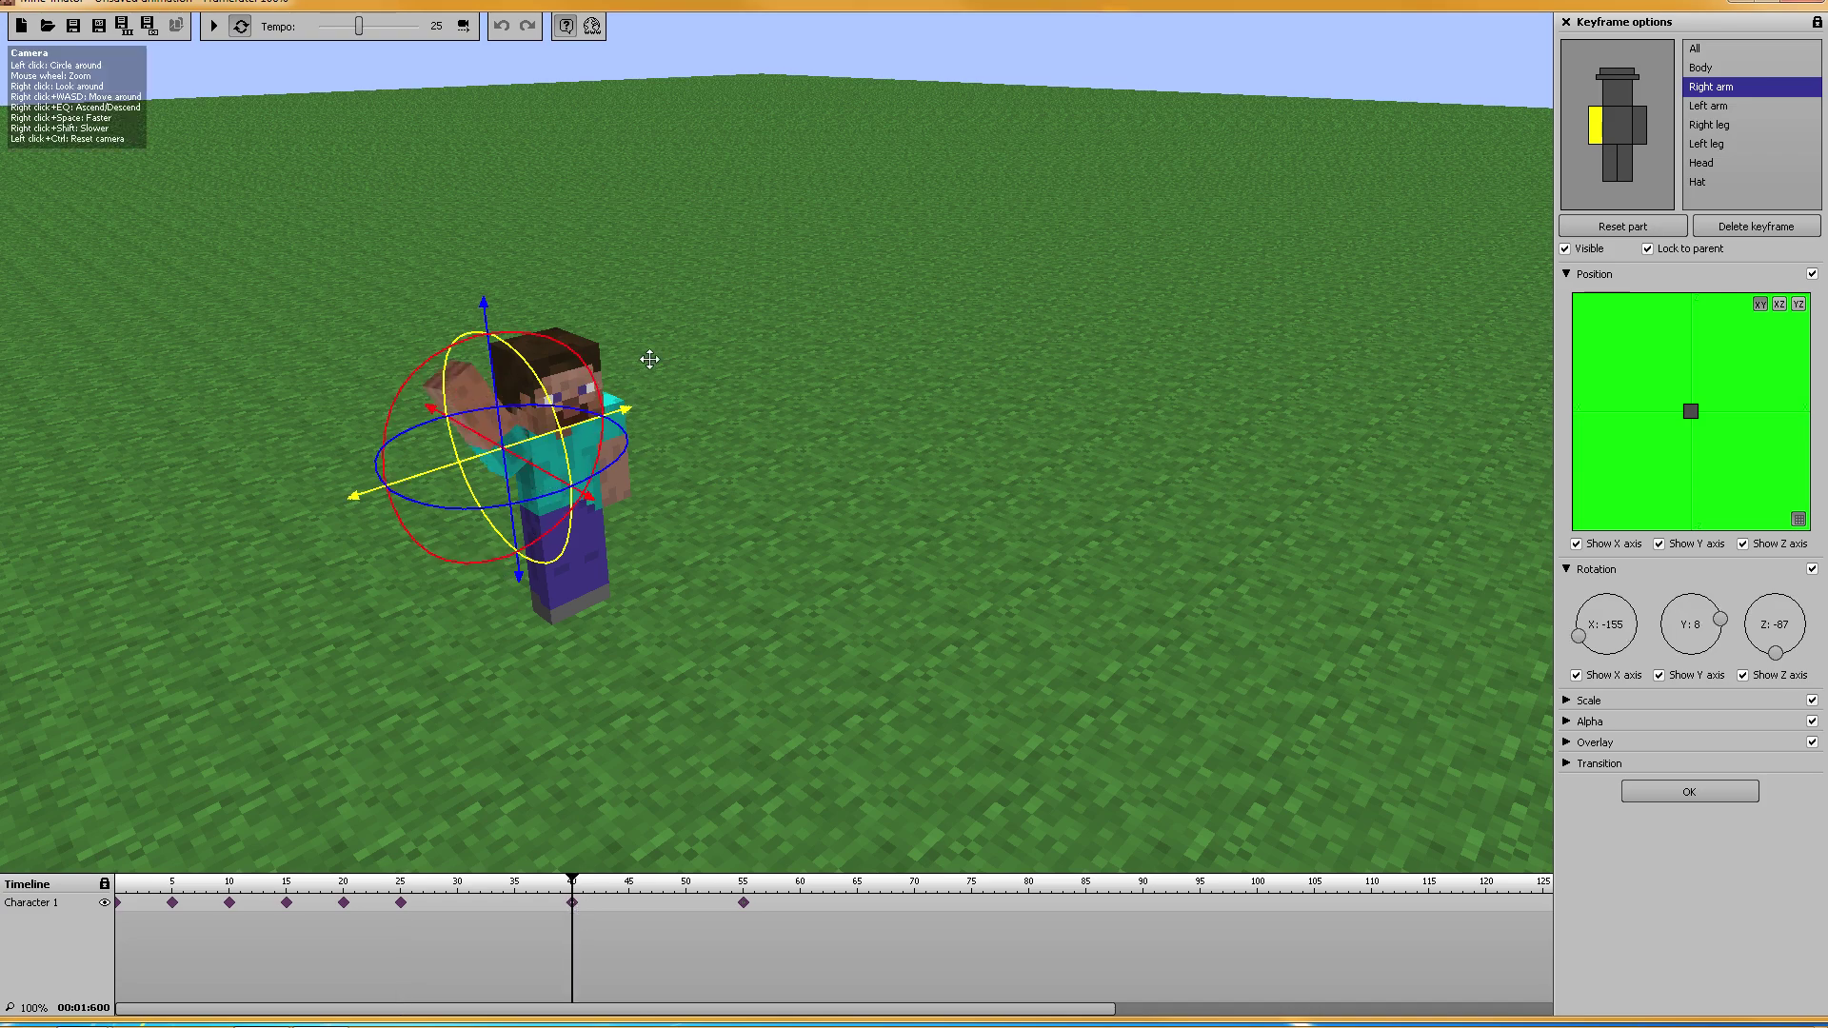
{"action": "left_click_drag", "start_coordinate": [519, 360], "coordinate": [564, 350]}
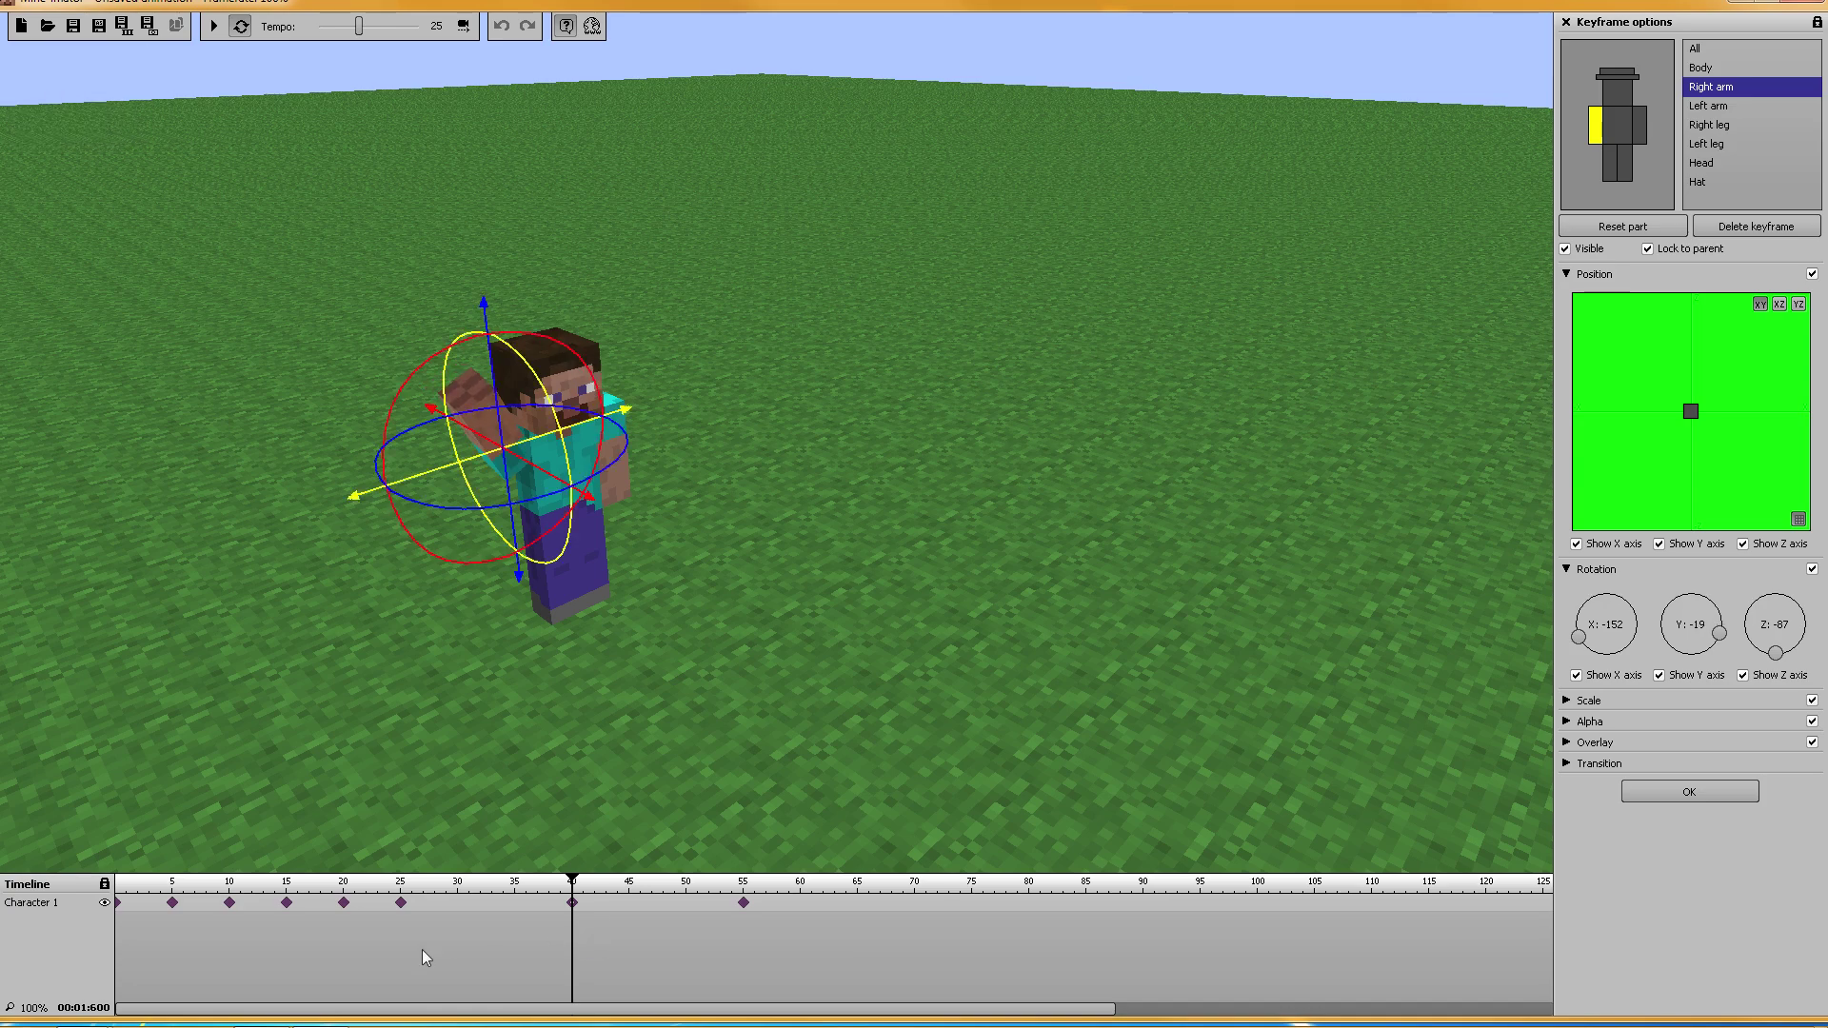
{"action": "left_click", "coordinate": [405, 910]}
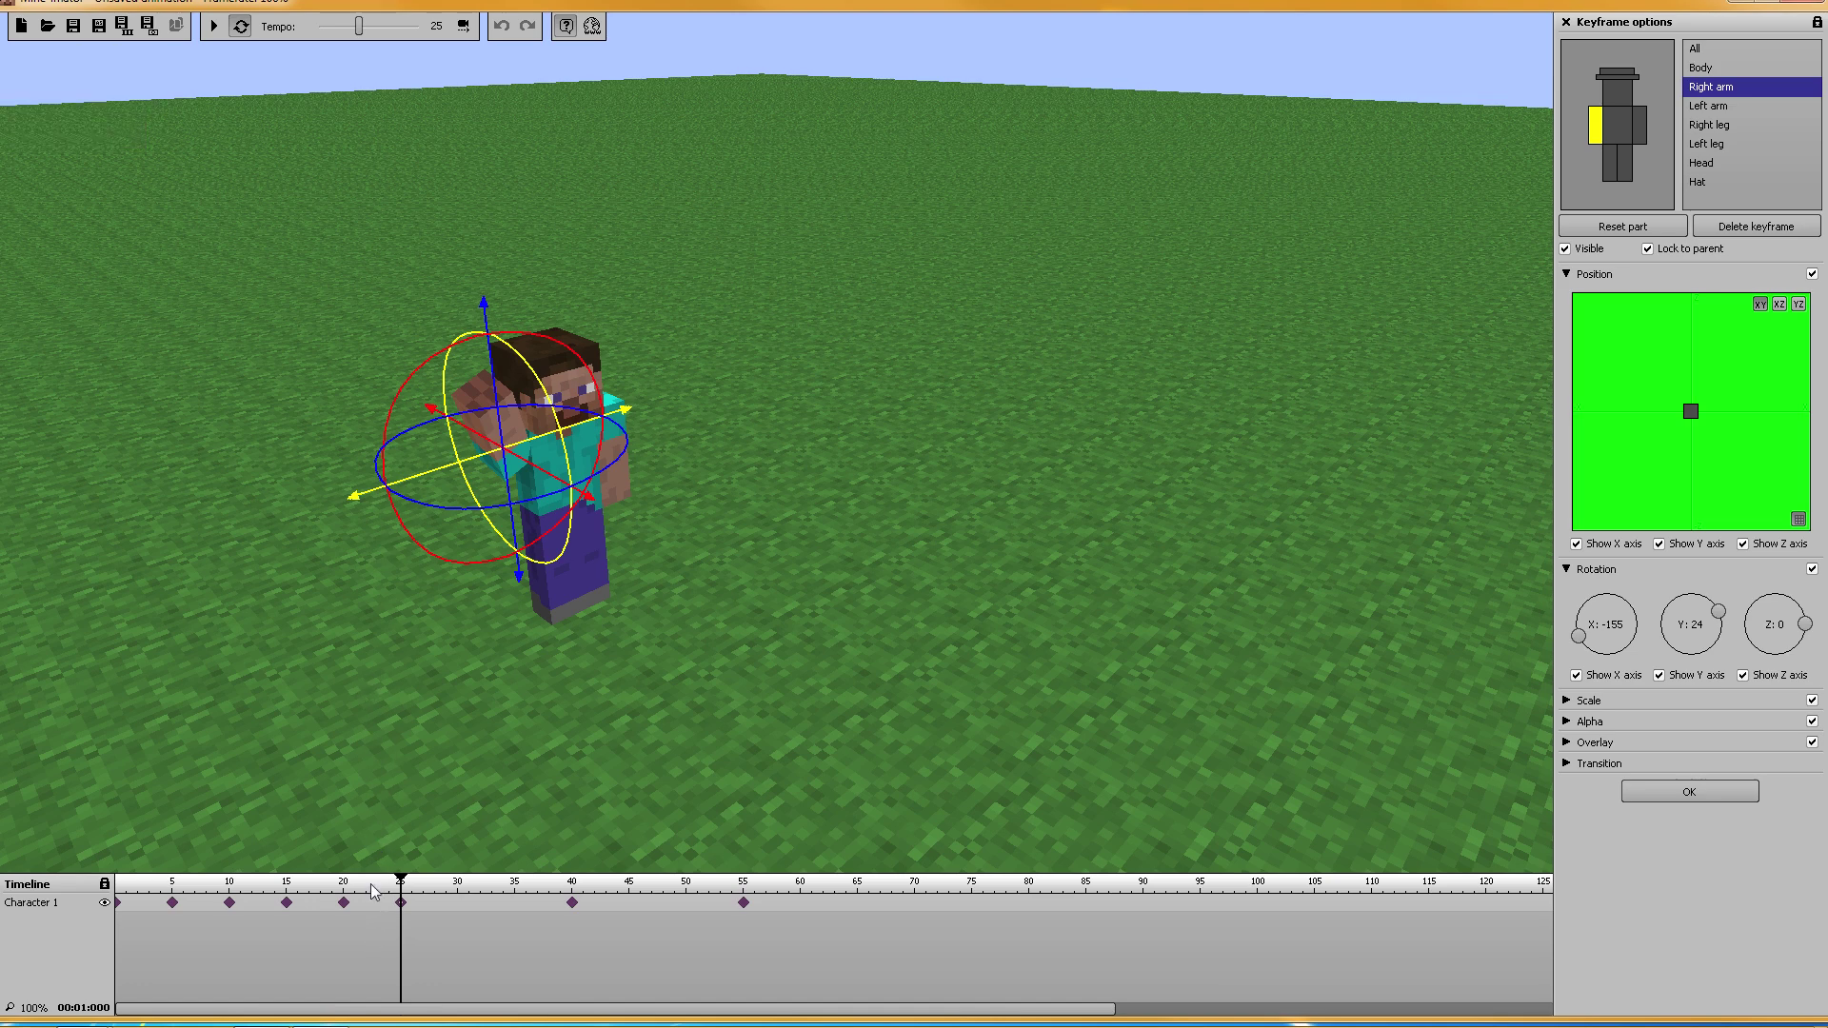
{"action": "left_click", "coordinate": [212, 27]}
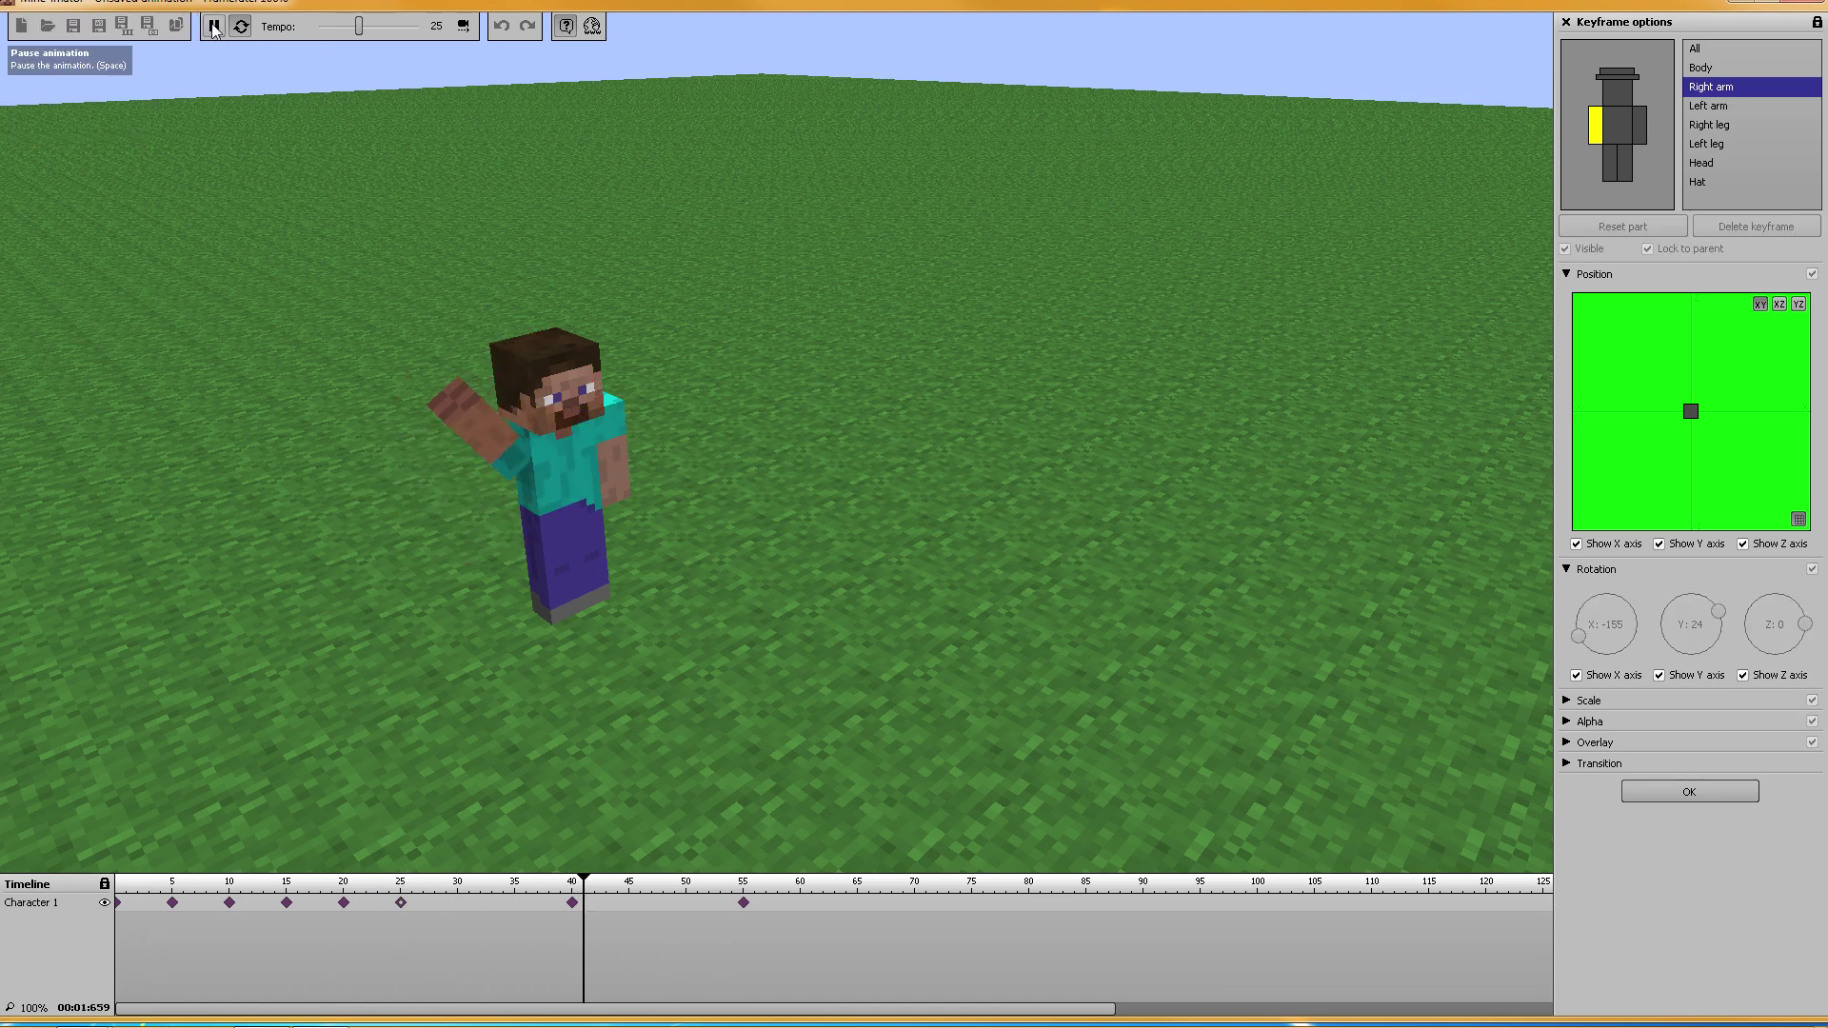
{"action": "left_click", "coordinate": [213, 27]}
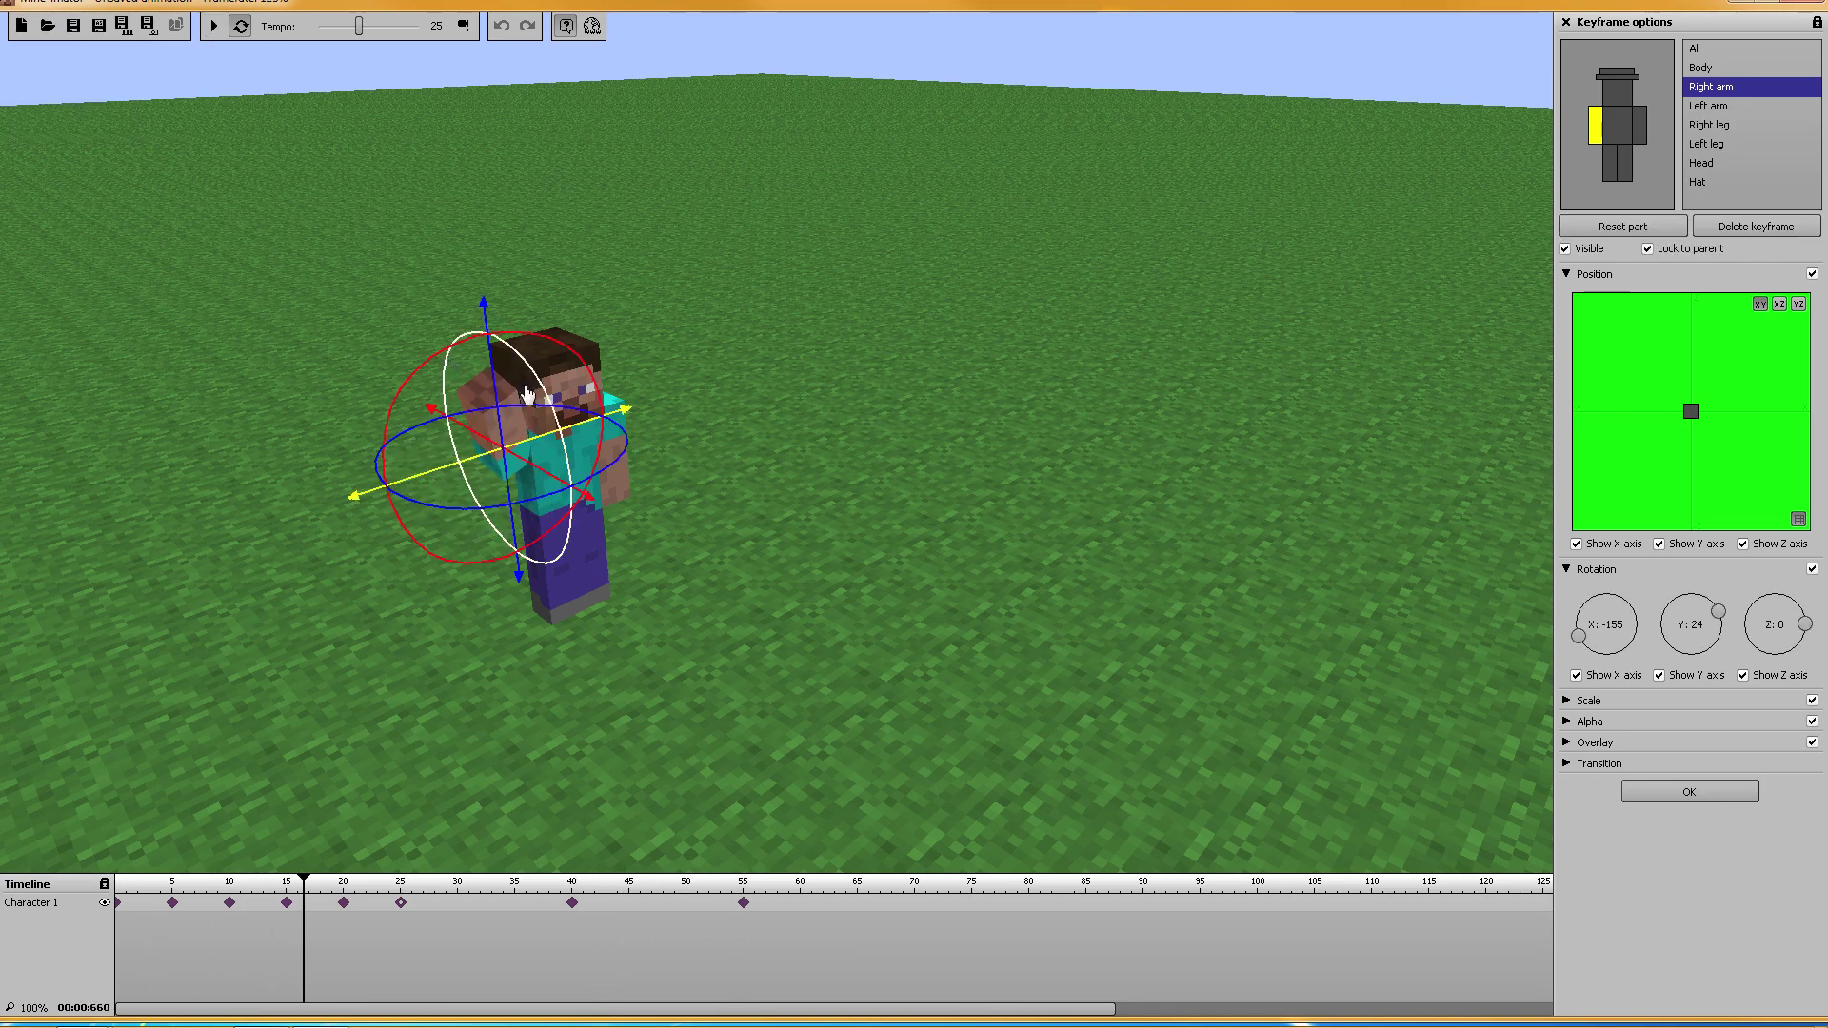
Step: Compare the right arm's pose in the keyframes at frames 40 and 55 from the side and the front
{"action": "left_click_drag", "start_coordinate": [878, 409], "coordinate": [802, 441]}
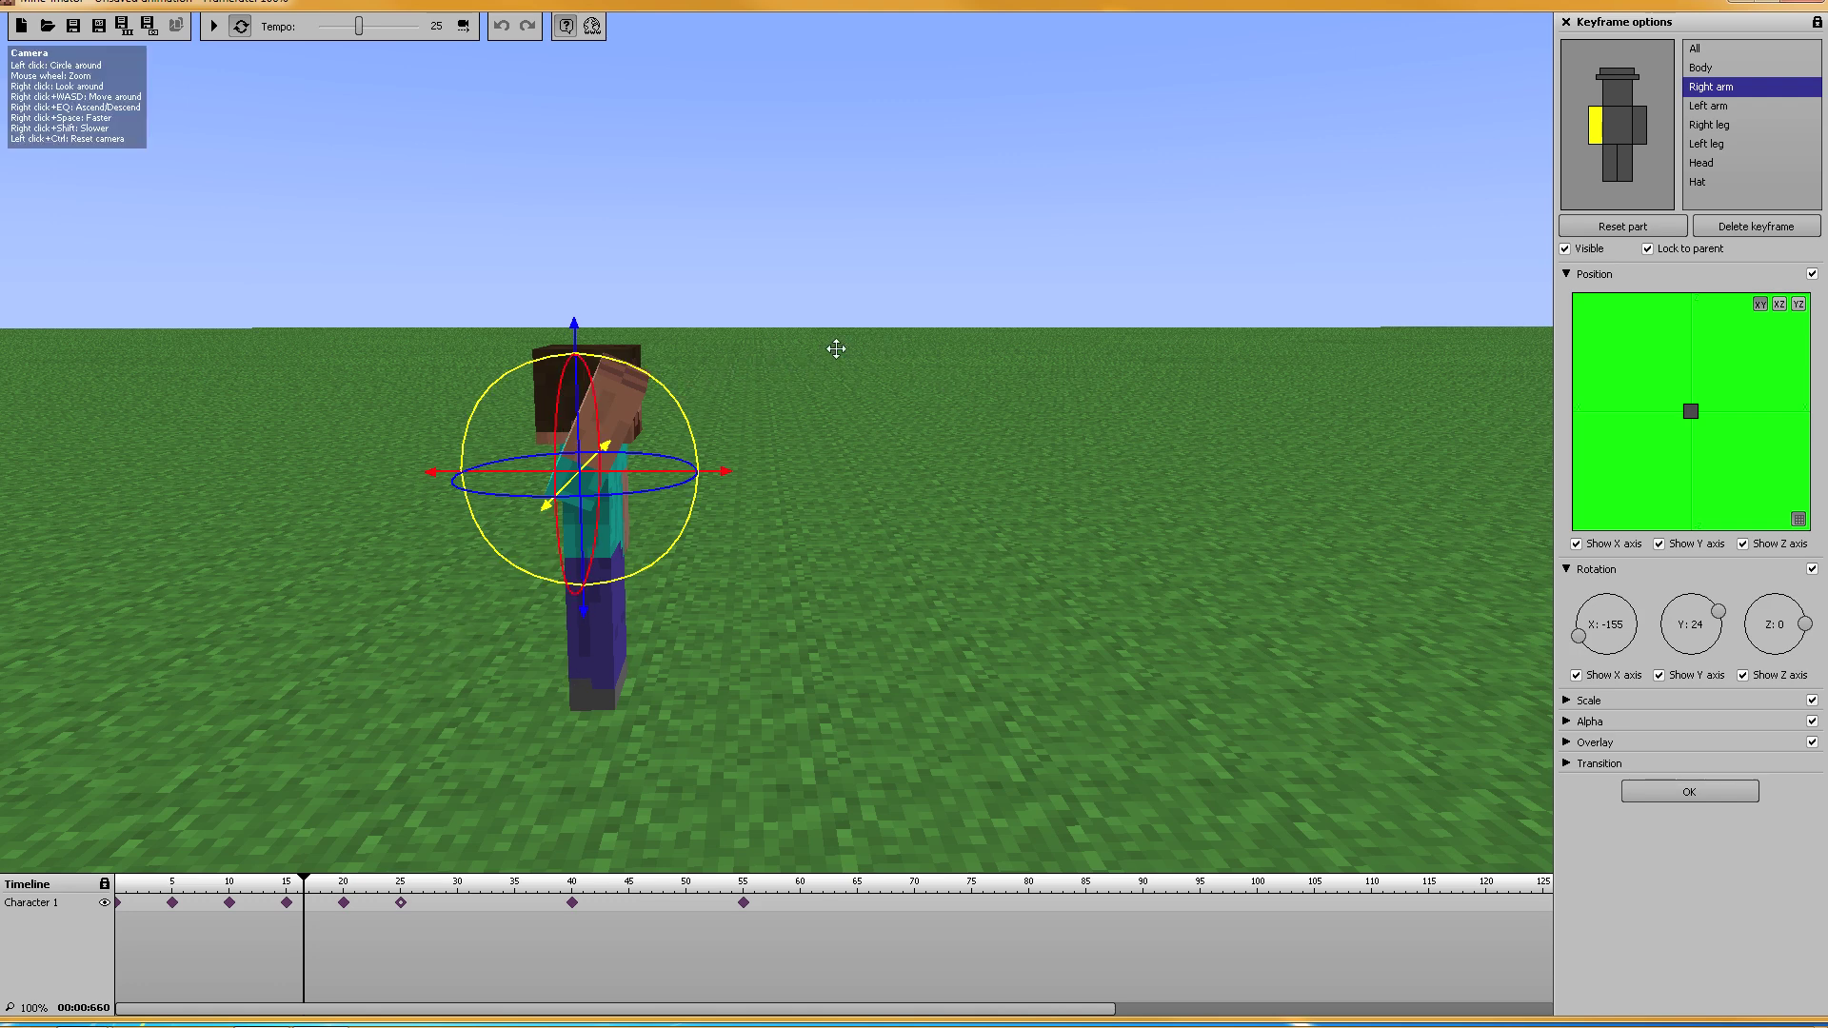
{"action": "left_click", "coordinate": [572, 904]}
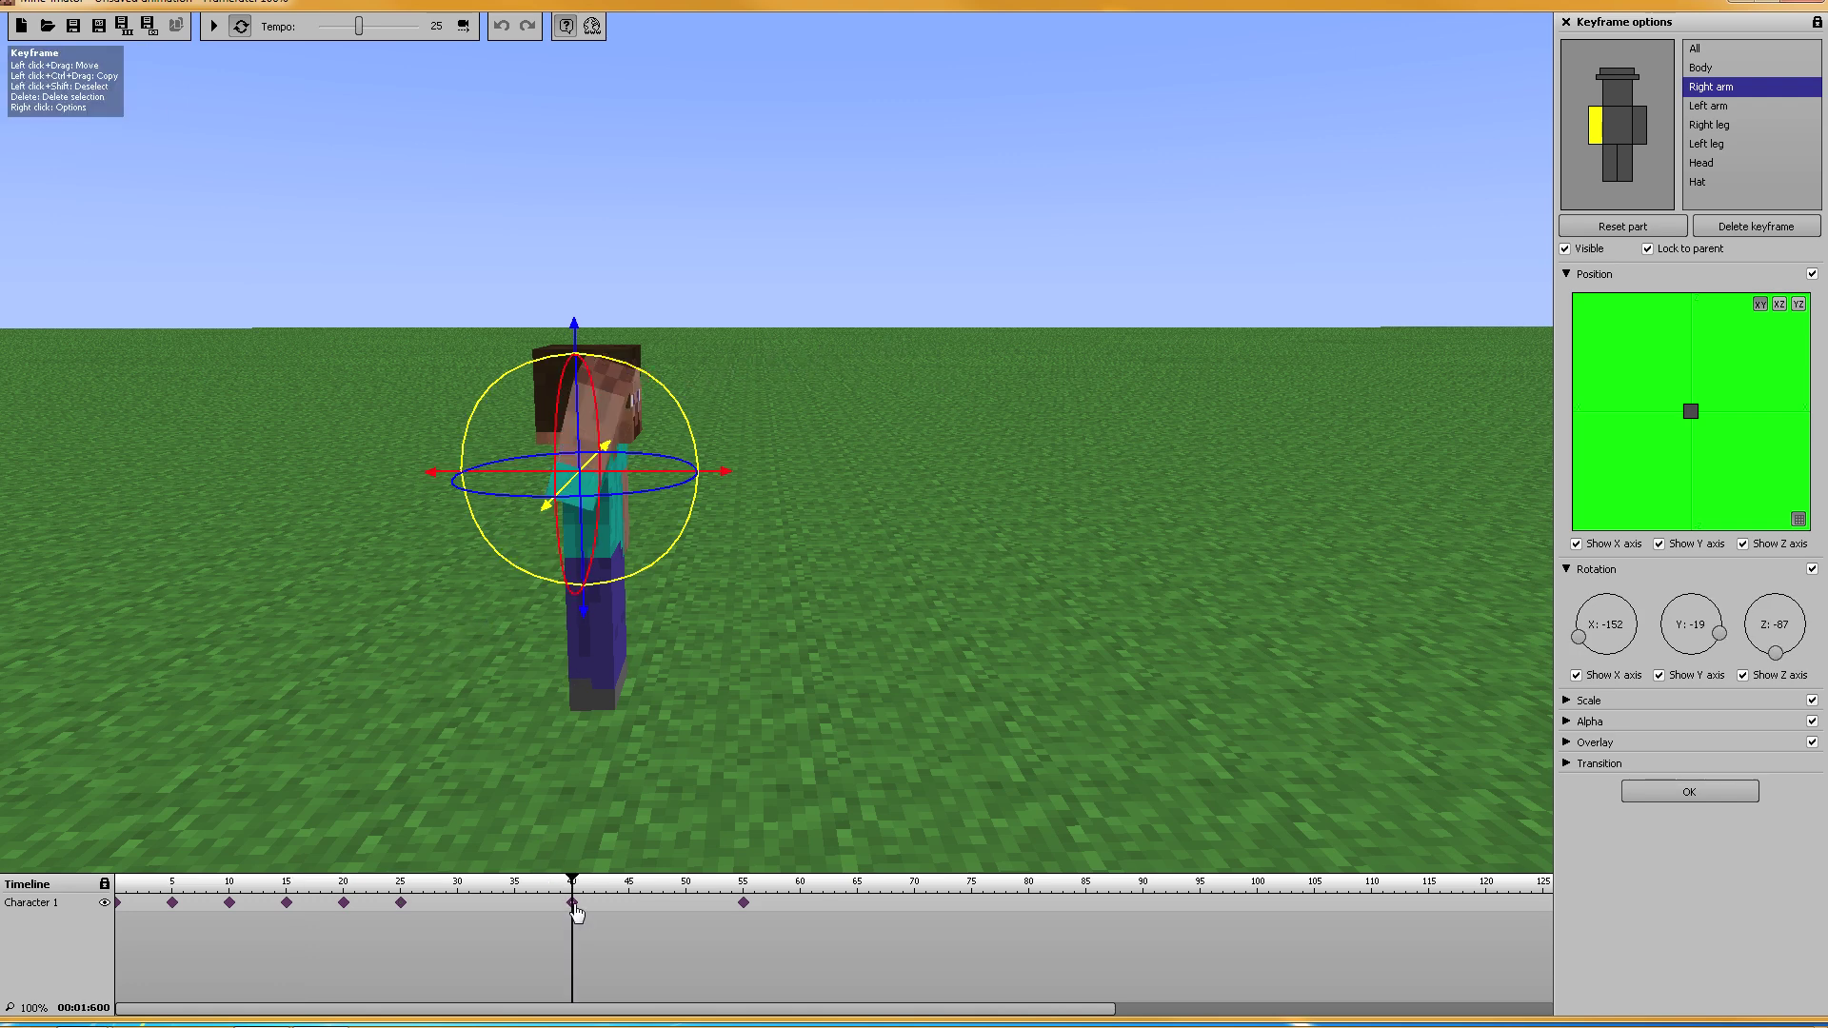
{"action": "left_click", "coordinate": [743, 903]}
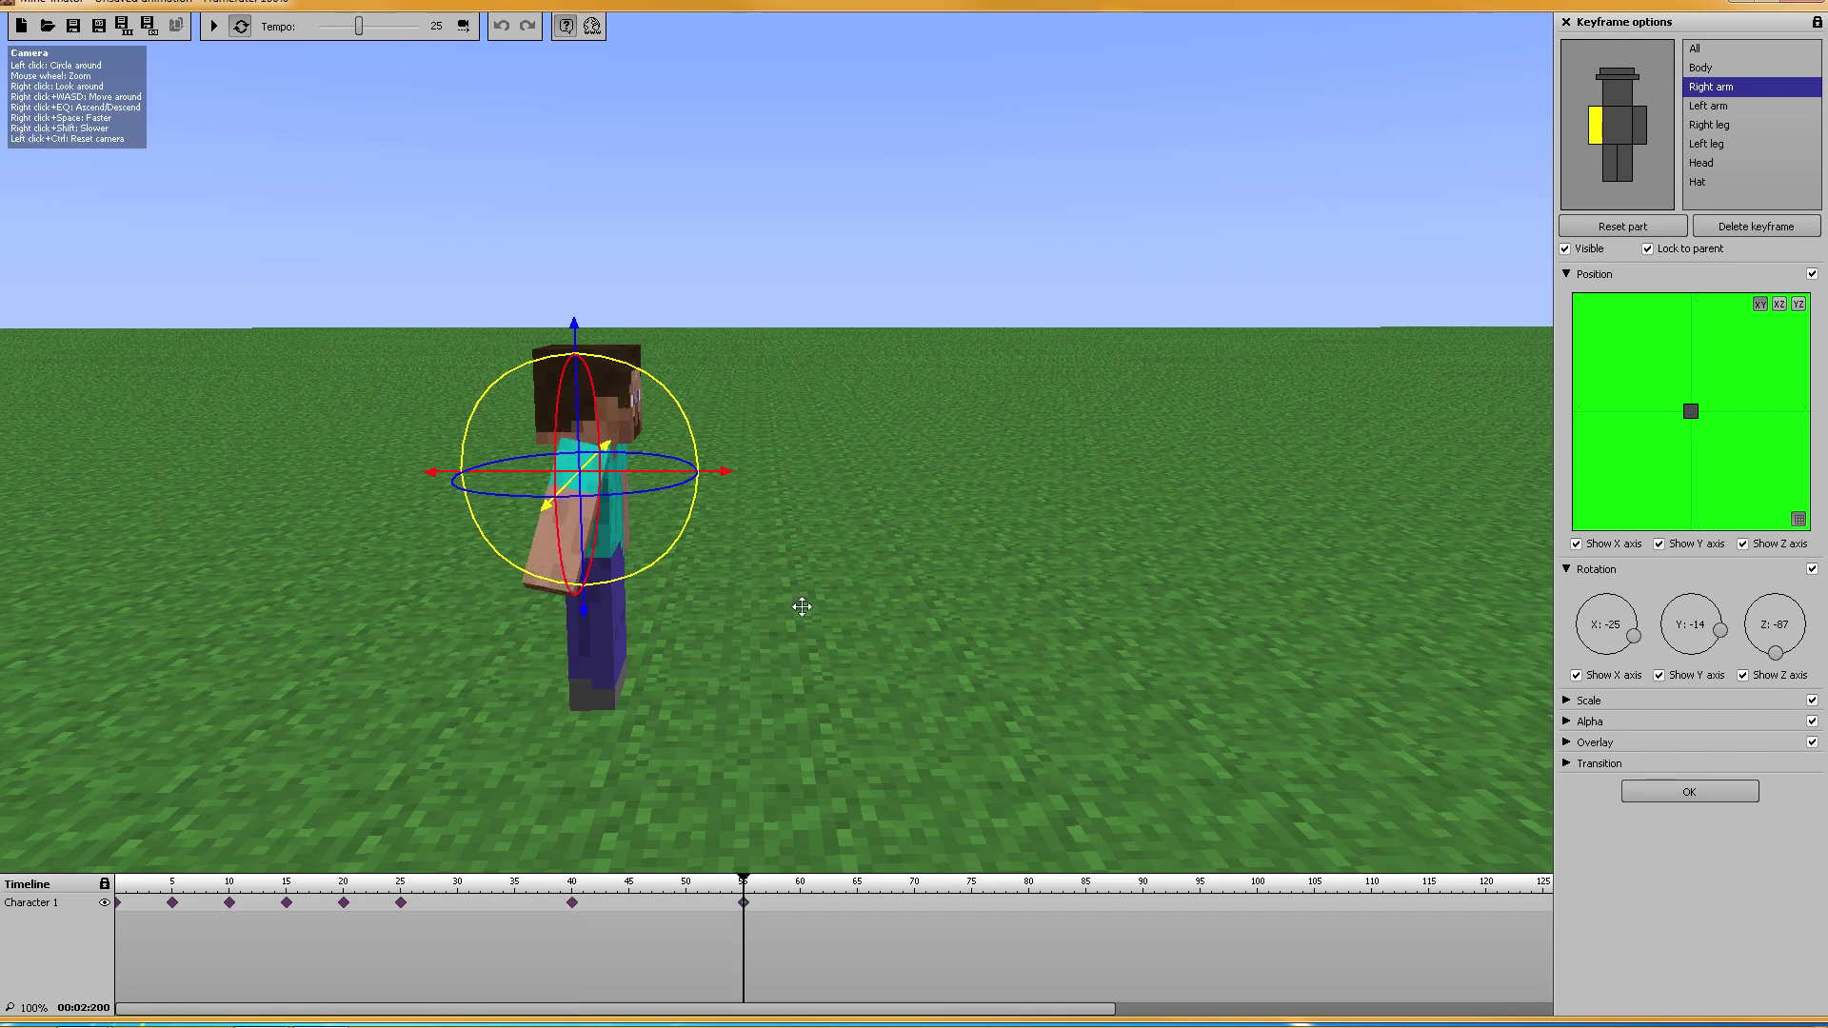
{"action": "middle_click_drag", "start_coordinate": [829, 567], "coordinate": [696, 521]}
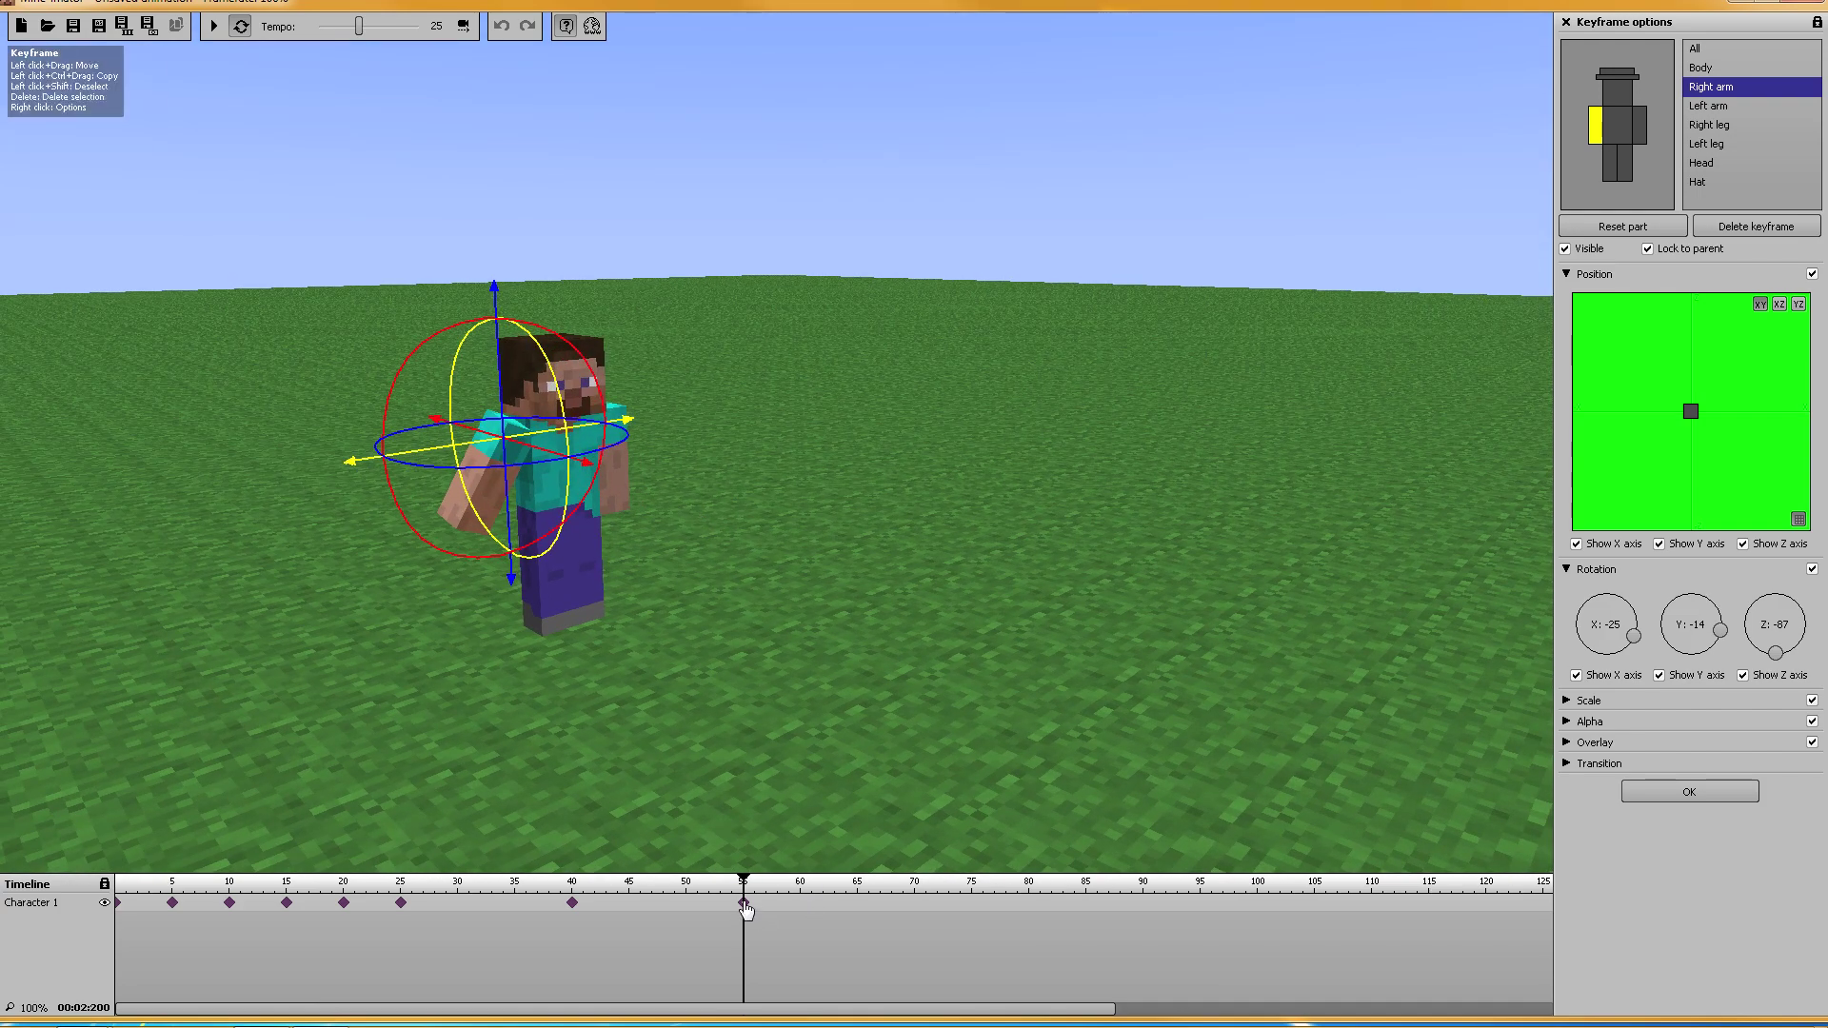
{"action": "left_click", "coordinate": [572, 902]}
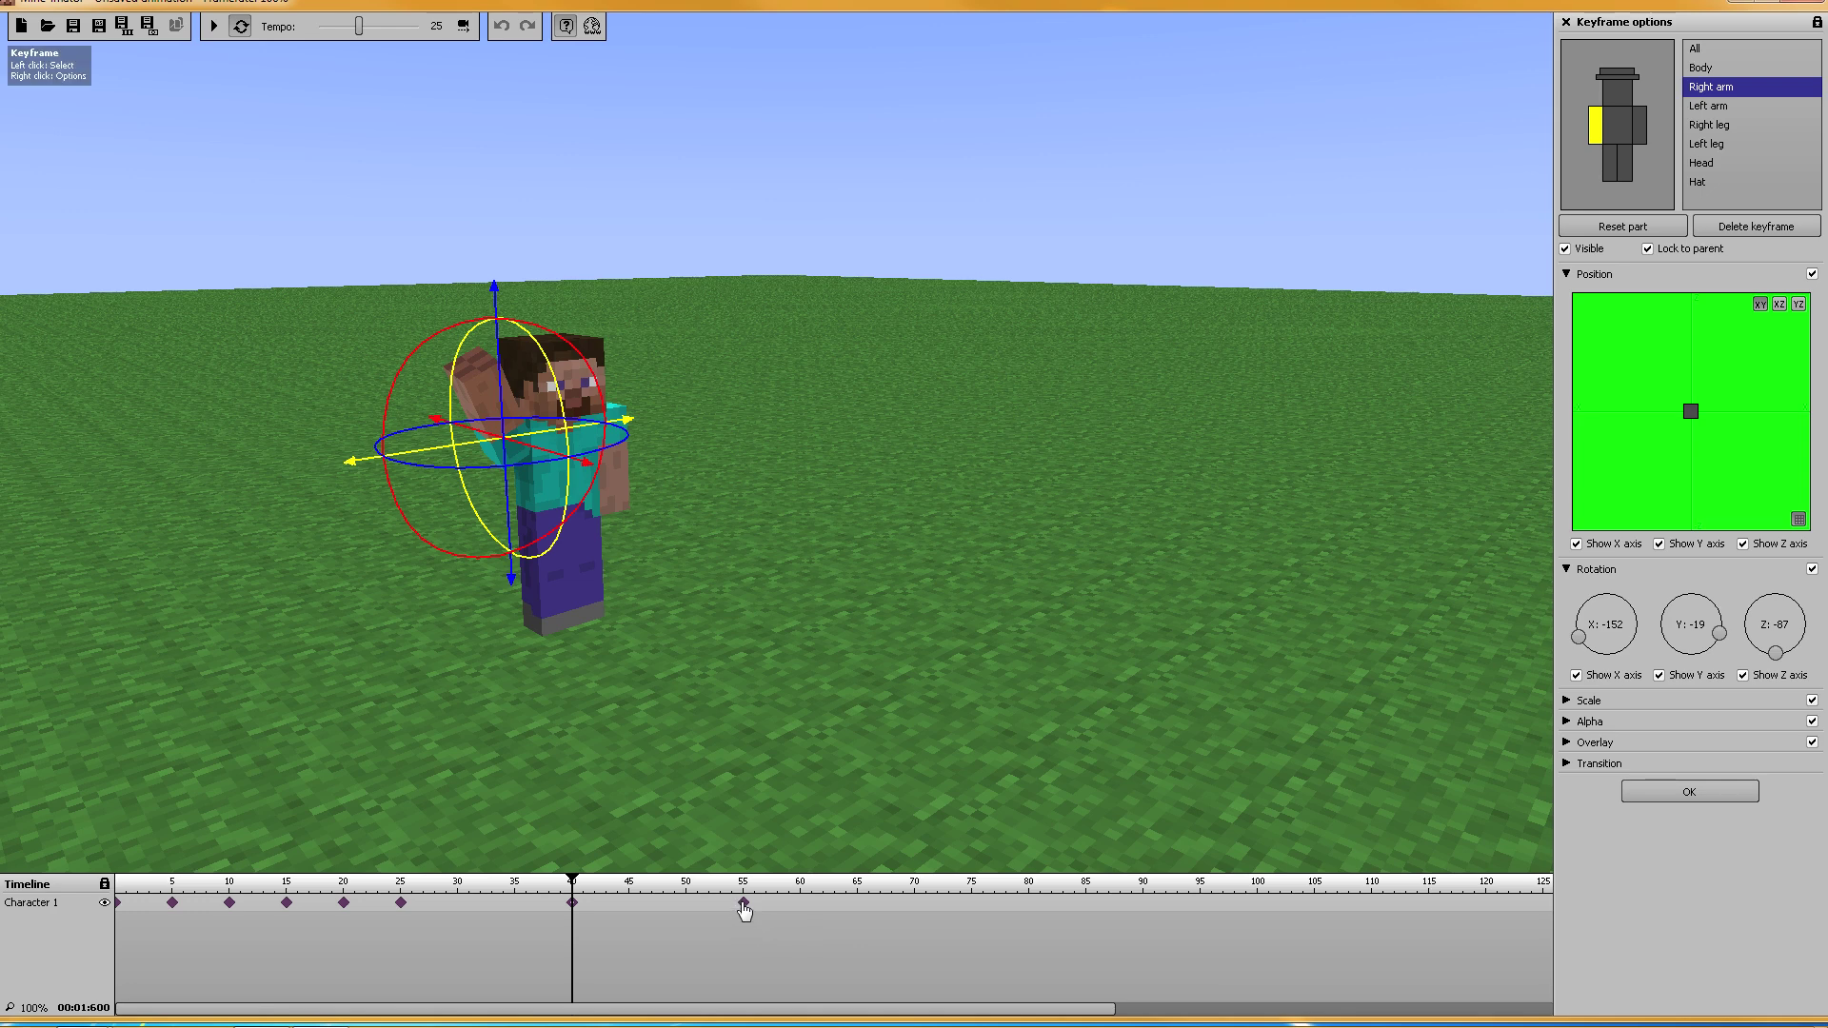
{"action": "left_click", "coordinate": [744, 902]}
{"action": "left_click", "coordinate": [572, 903]}
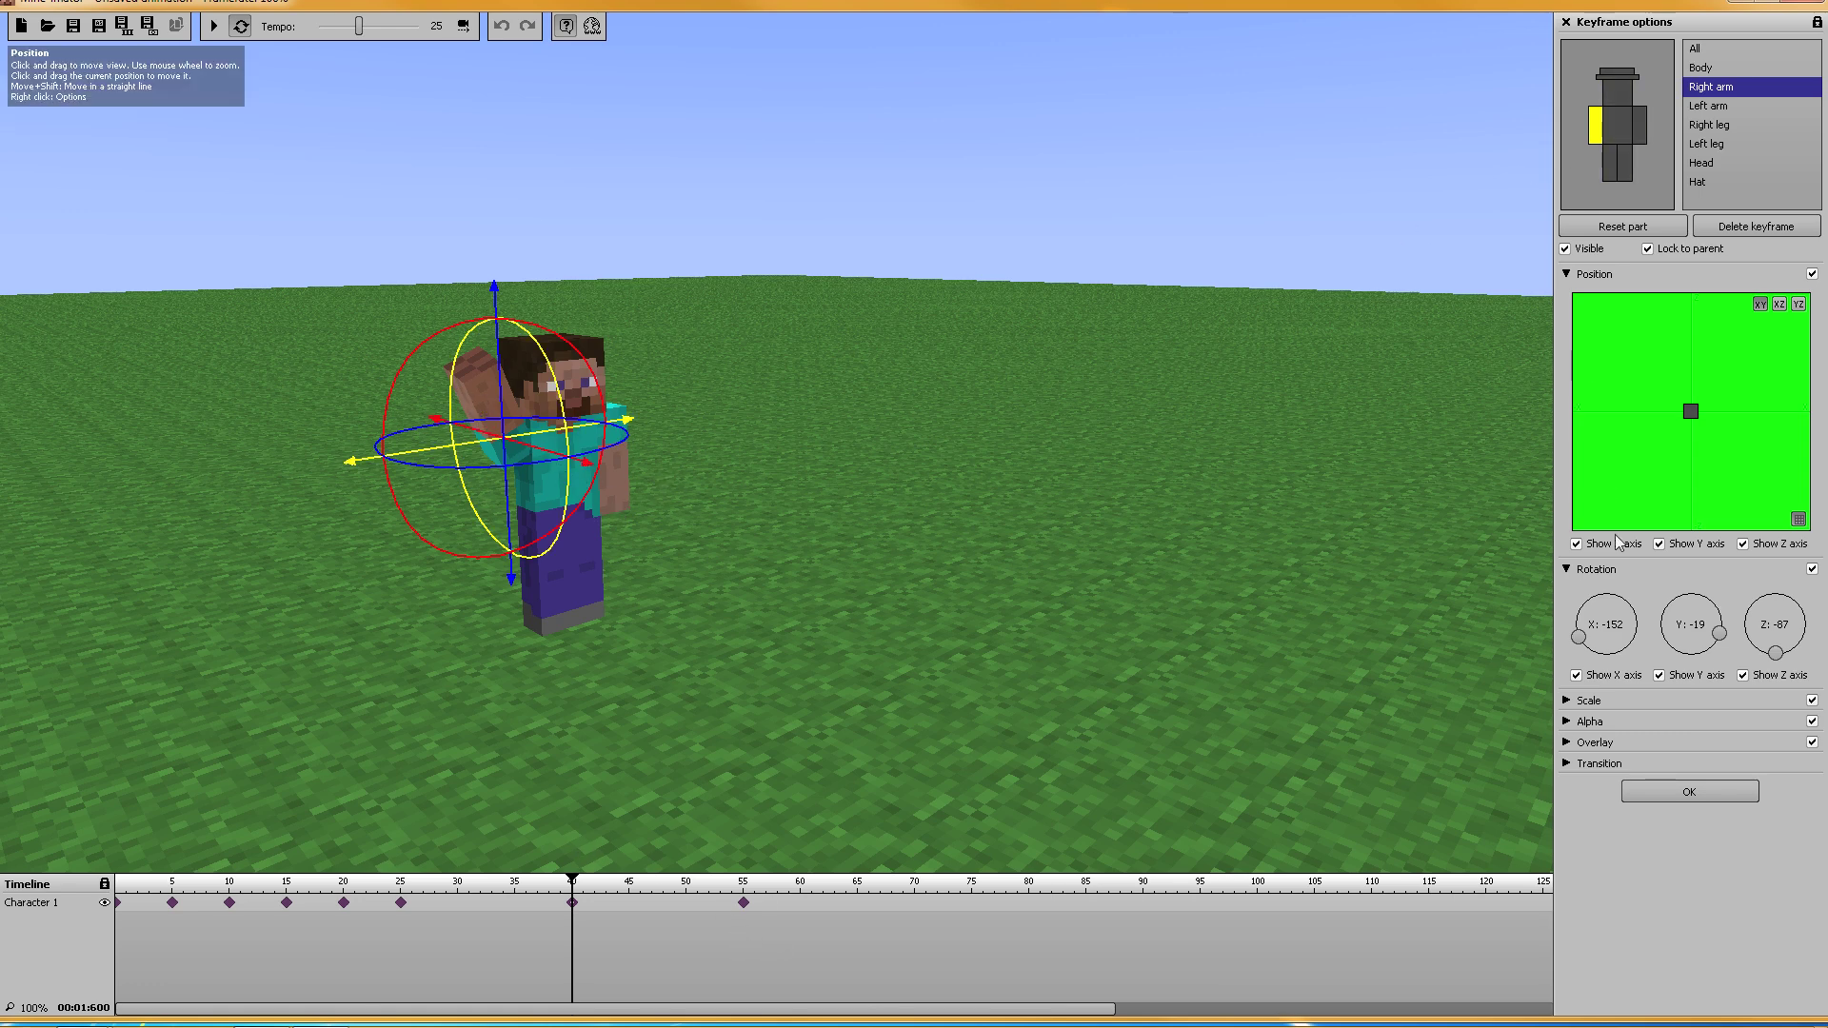
Step: Copy the right arm's X rotation of -152 to the left arm in the keyframe at frame 40
{"action": "right_click", "coordinate": [1607, 629]}
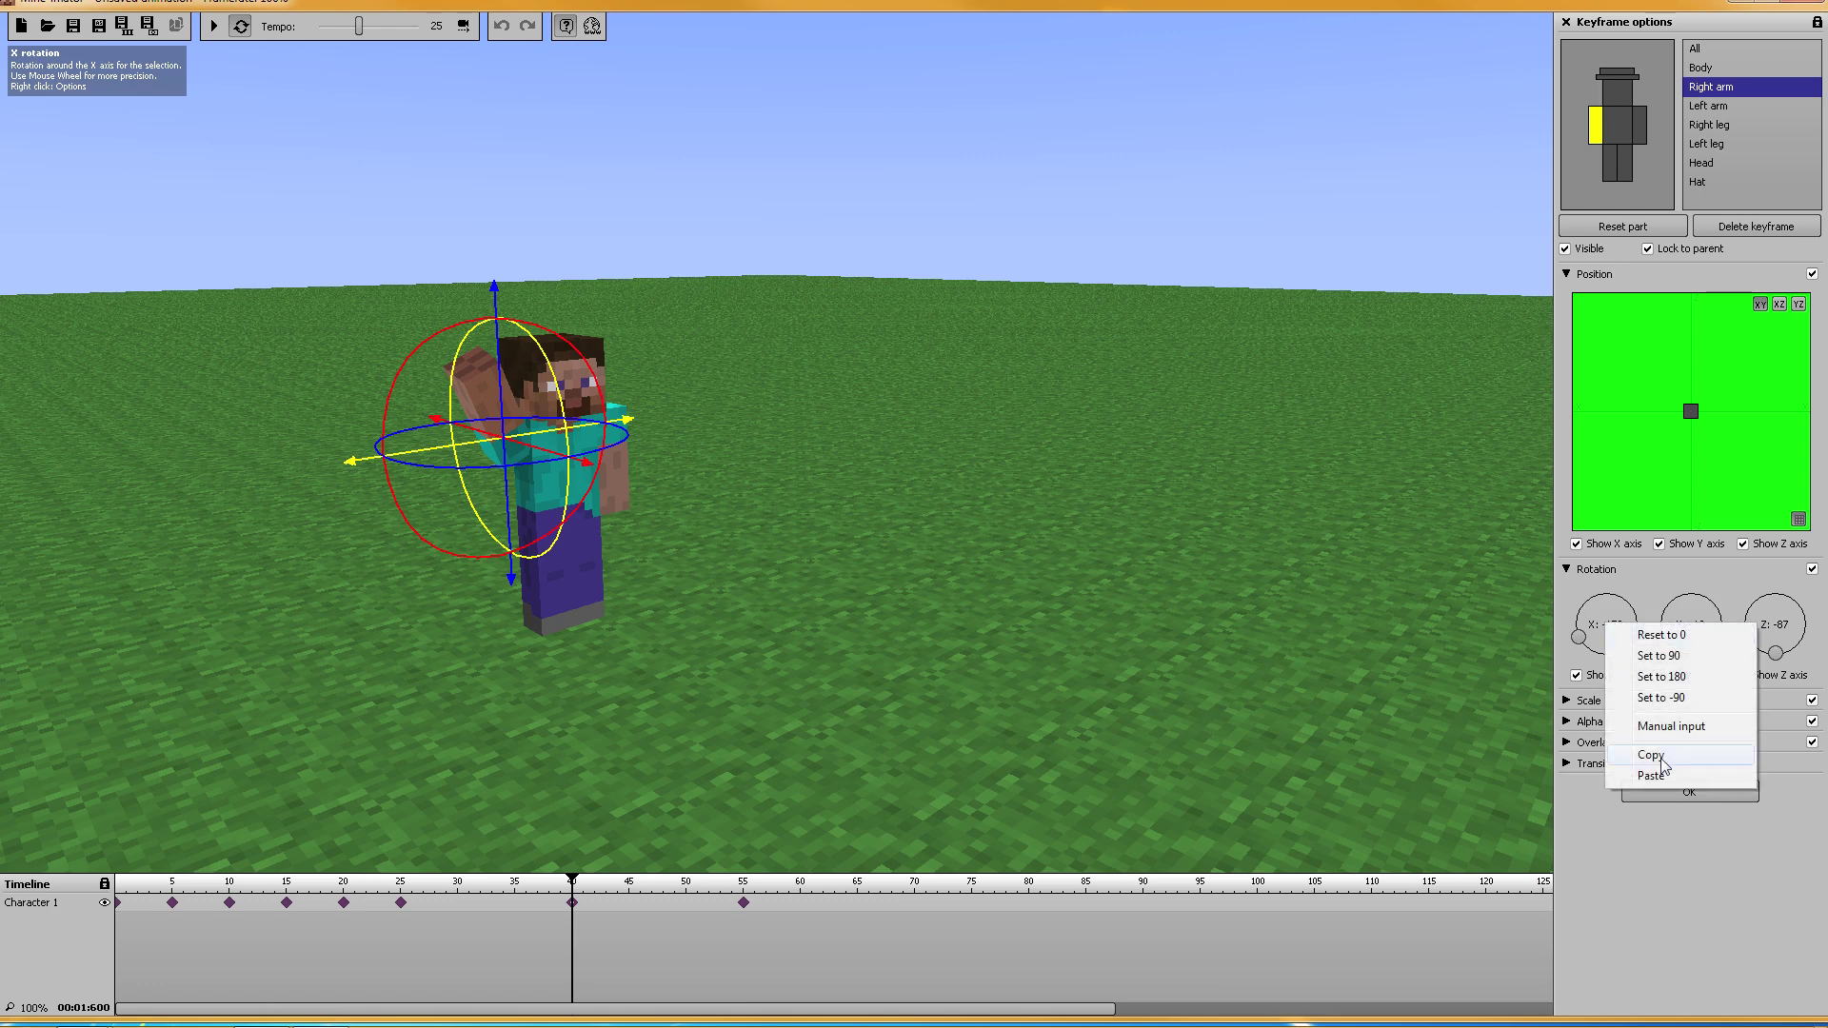
{"action": "left_click", "coordinate": [1659, 761]}
{"action": "left_click", "coordinate": [1639, 124]}
{"action": "right_click", "coordinate": [1603, 630]}
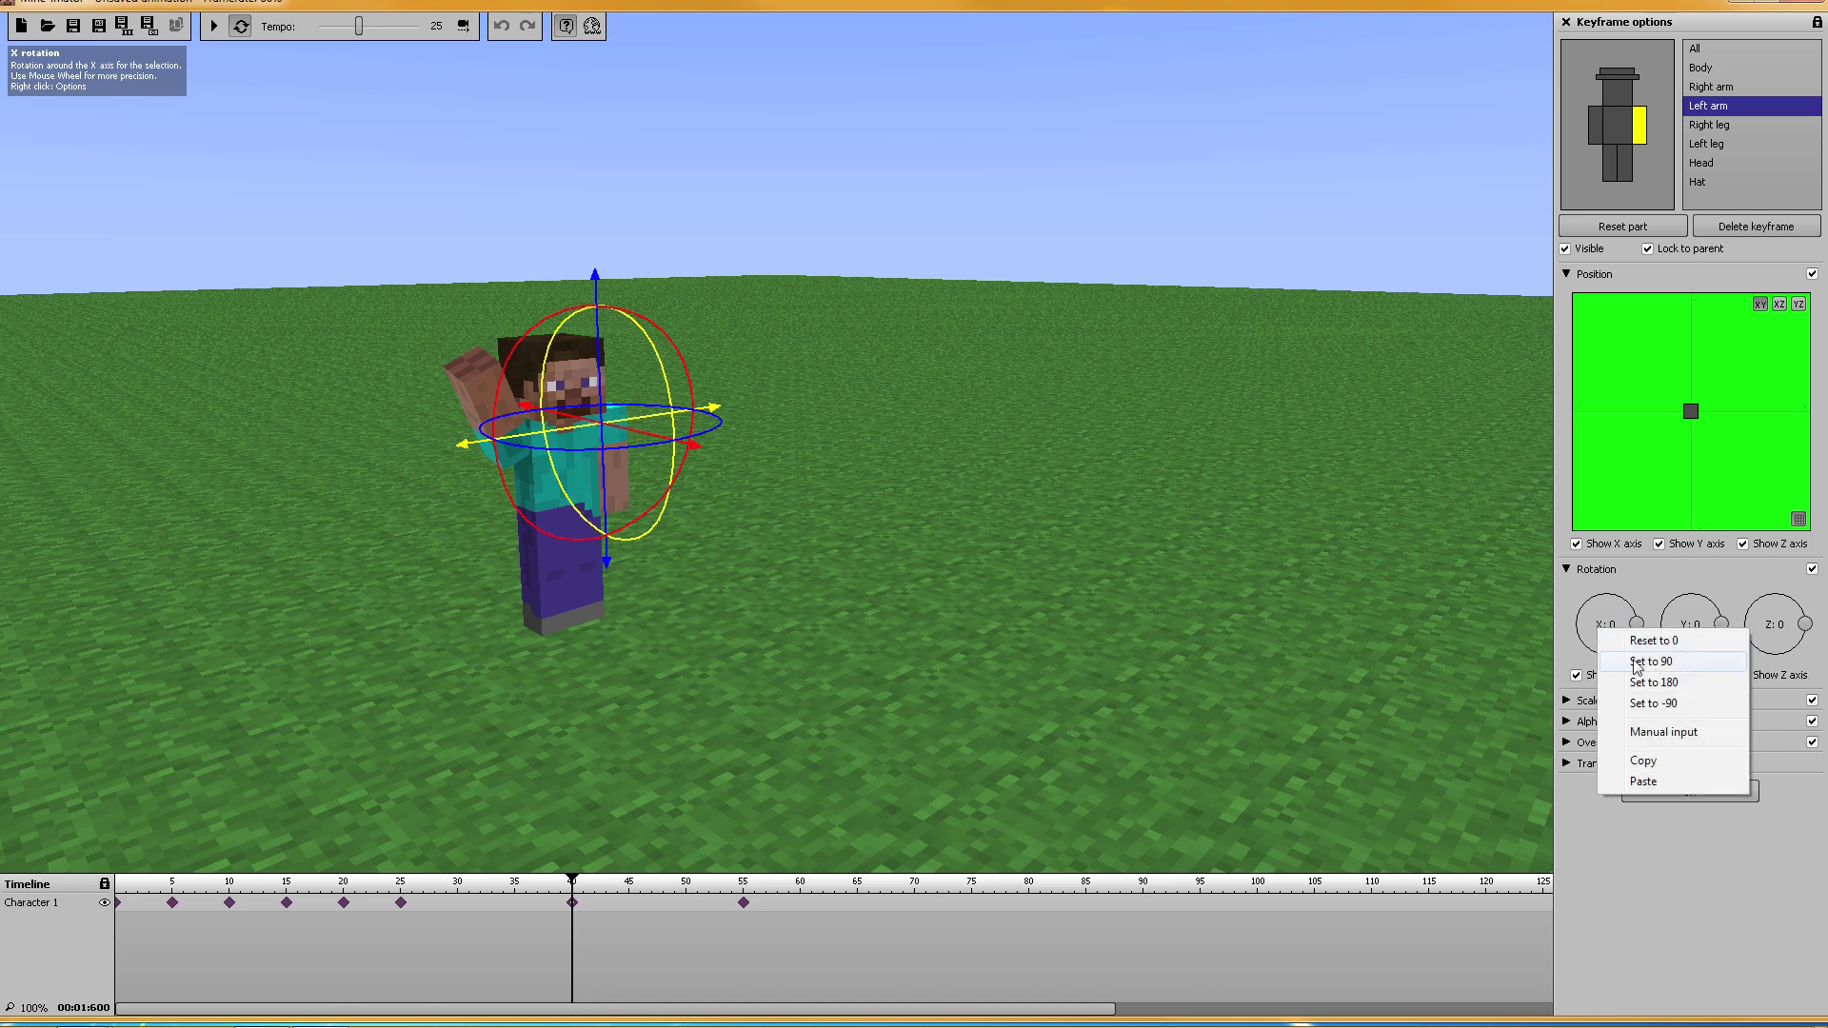
{"action": "left_click", "coordinate": [1644, 782]}
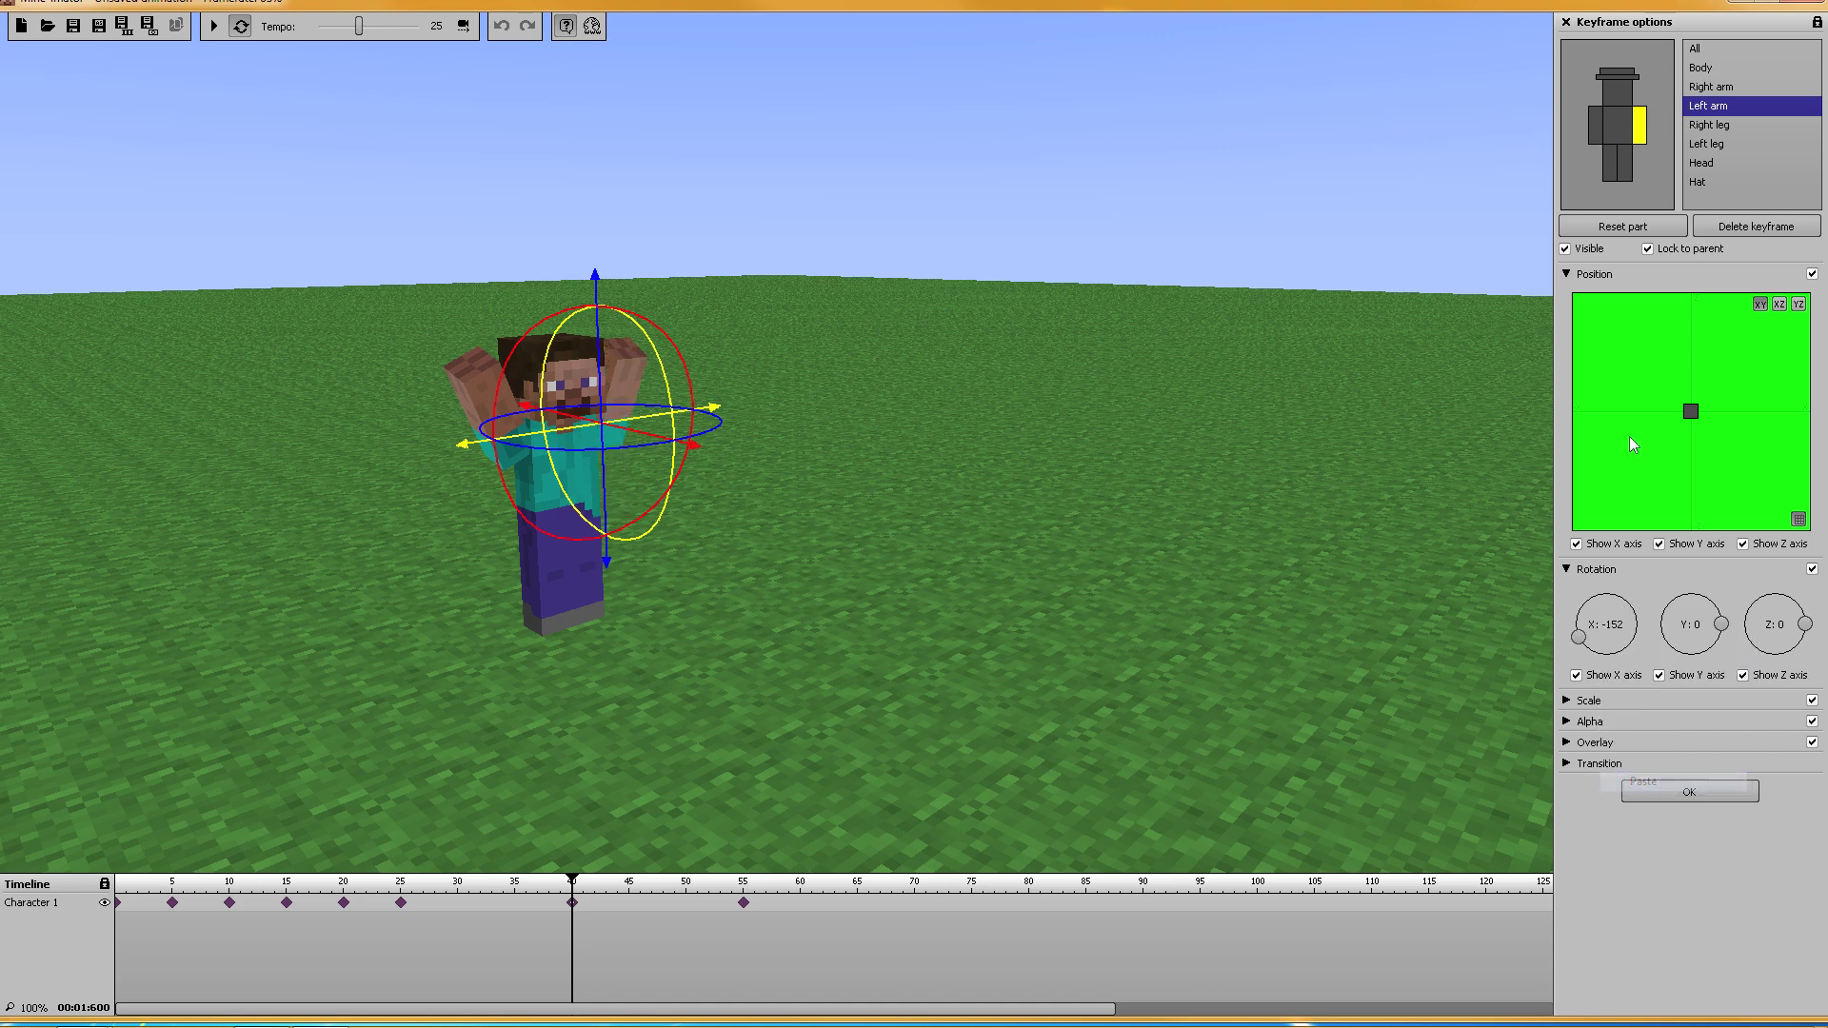
Step: Copy the right arm's Y rotation of -19 to the left arm in the same keyframe
{"action": "left_click", "coordinate": [1596, 125]}
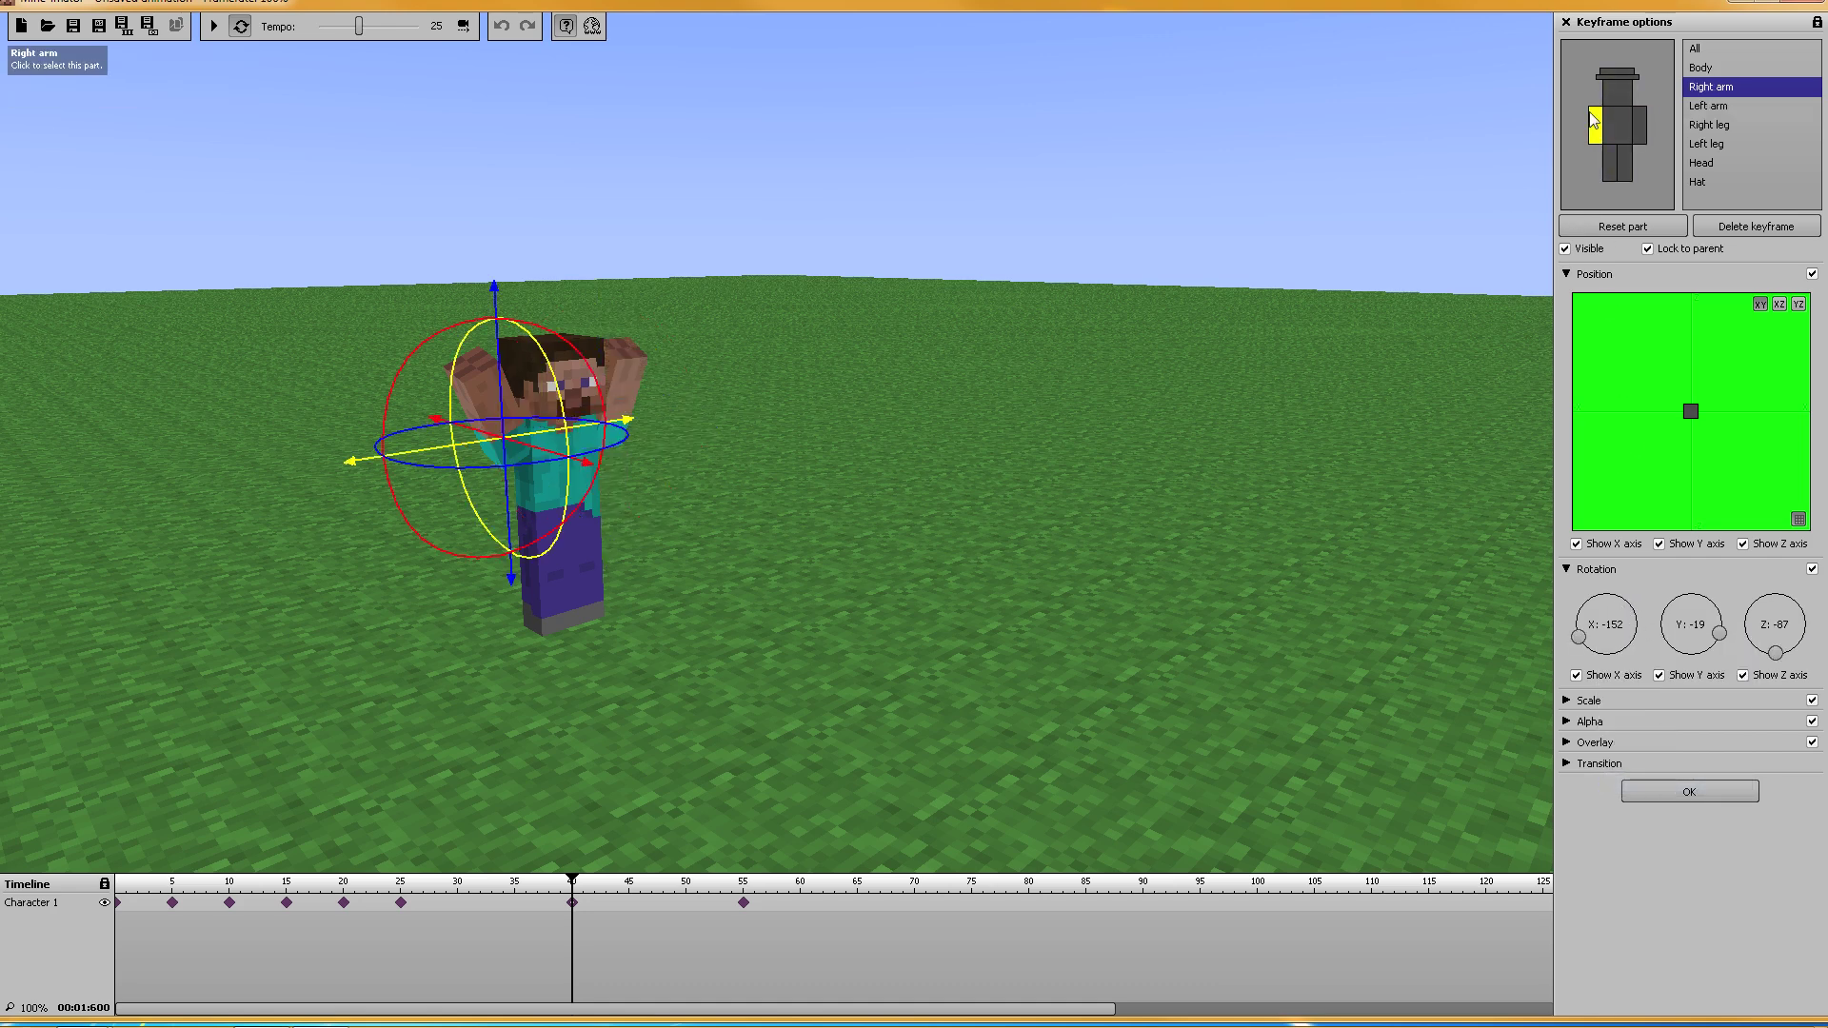
{"action": "right_click", "coordinate": [1692, 628]}
{"action": "left_click", "coordinate": [1738, 761]}
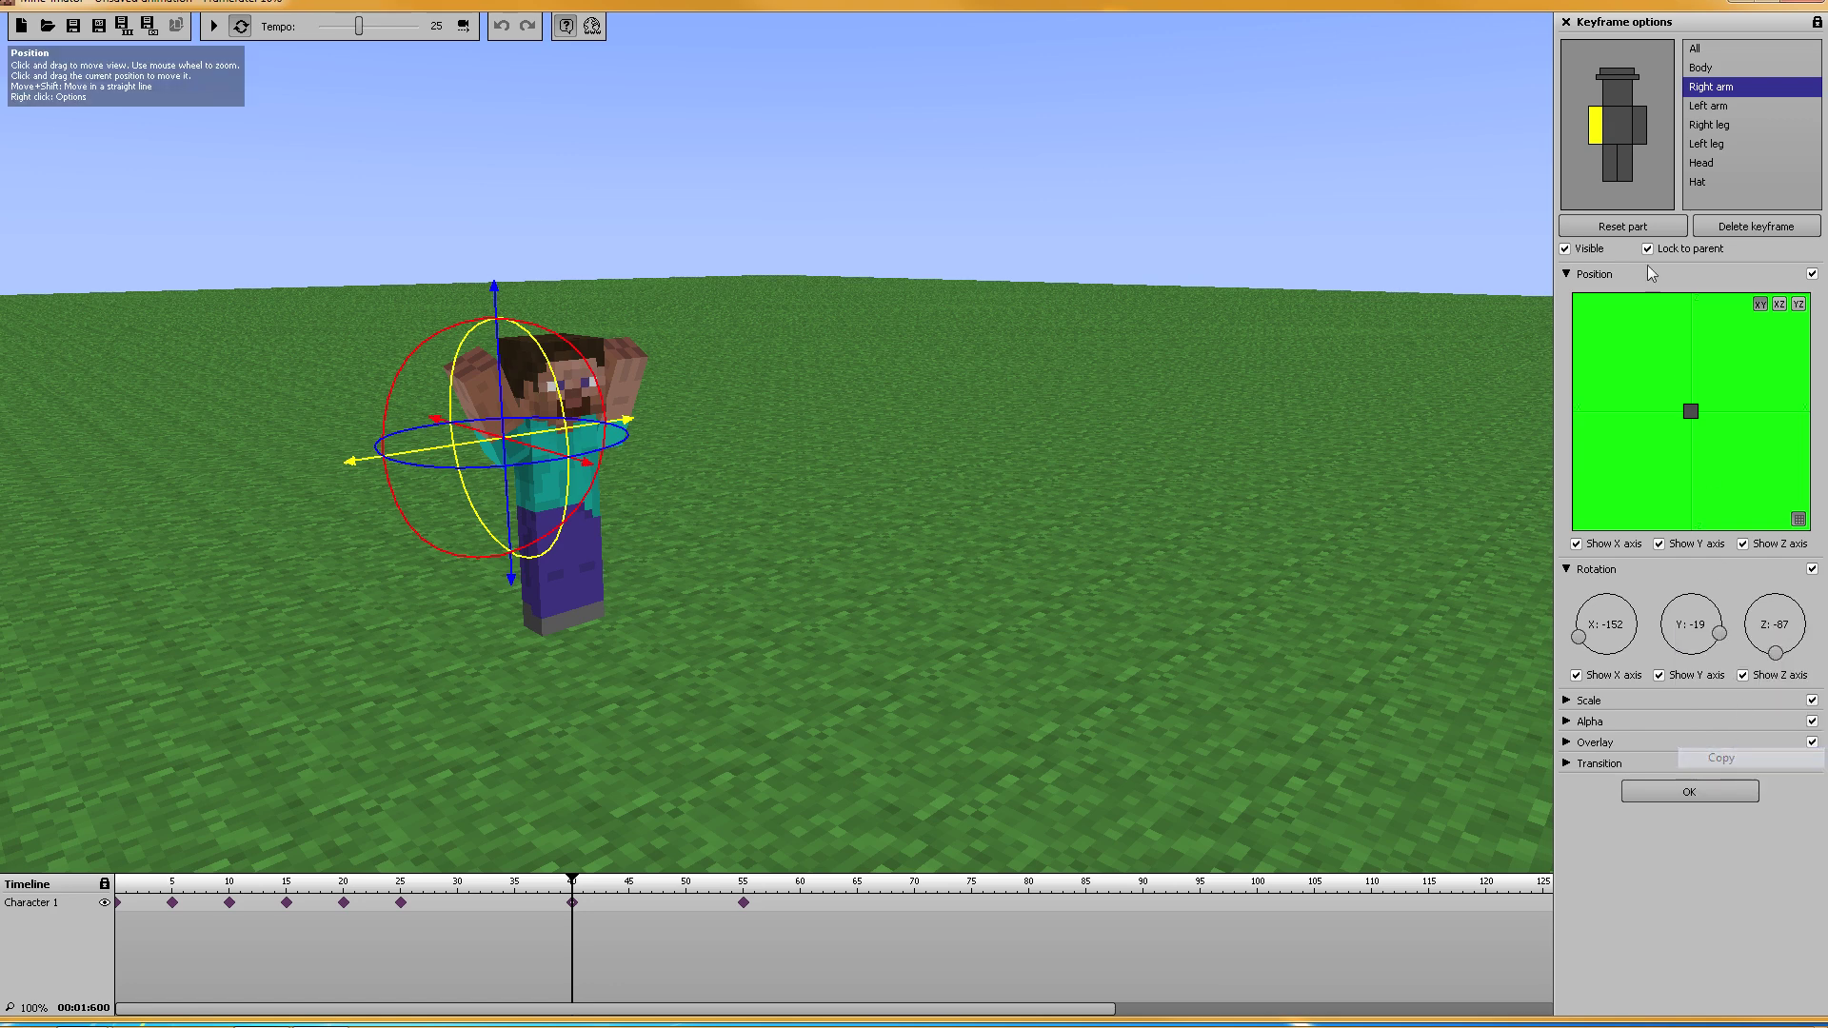
{"action": "left_click", "coordinate": [1638, 123]}
{"action": "right_click", "coordinate": [1693, 644]}
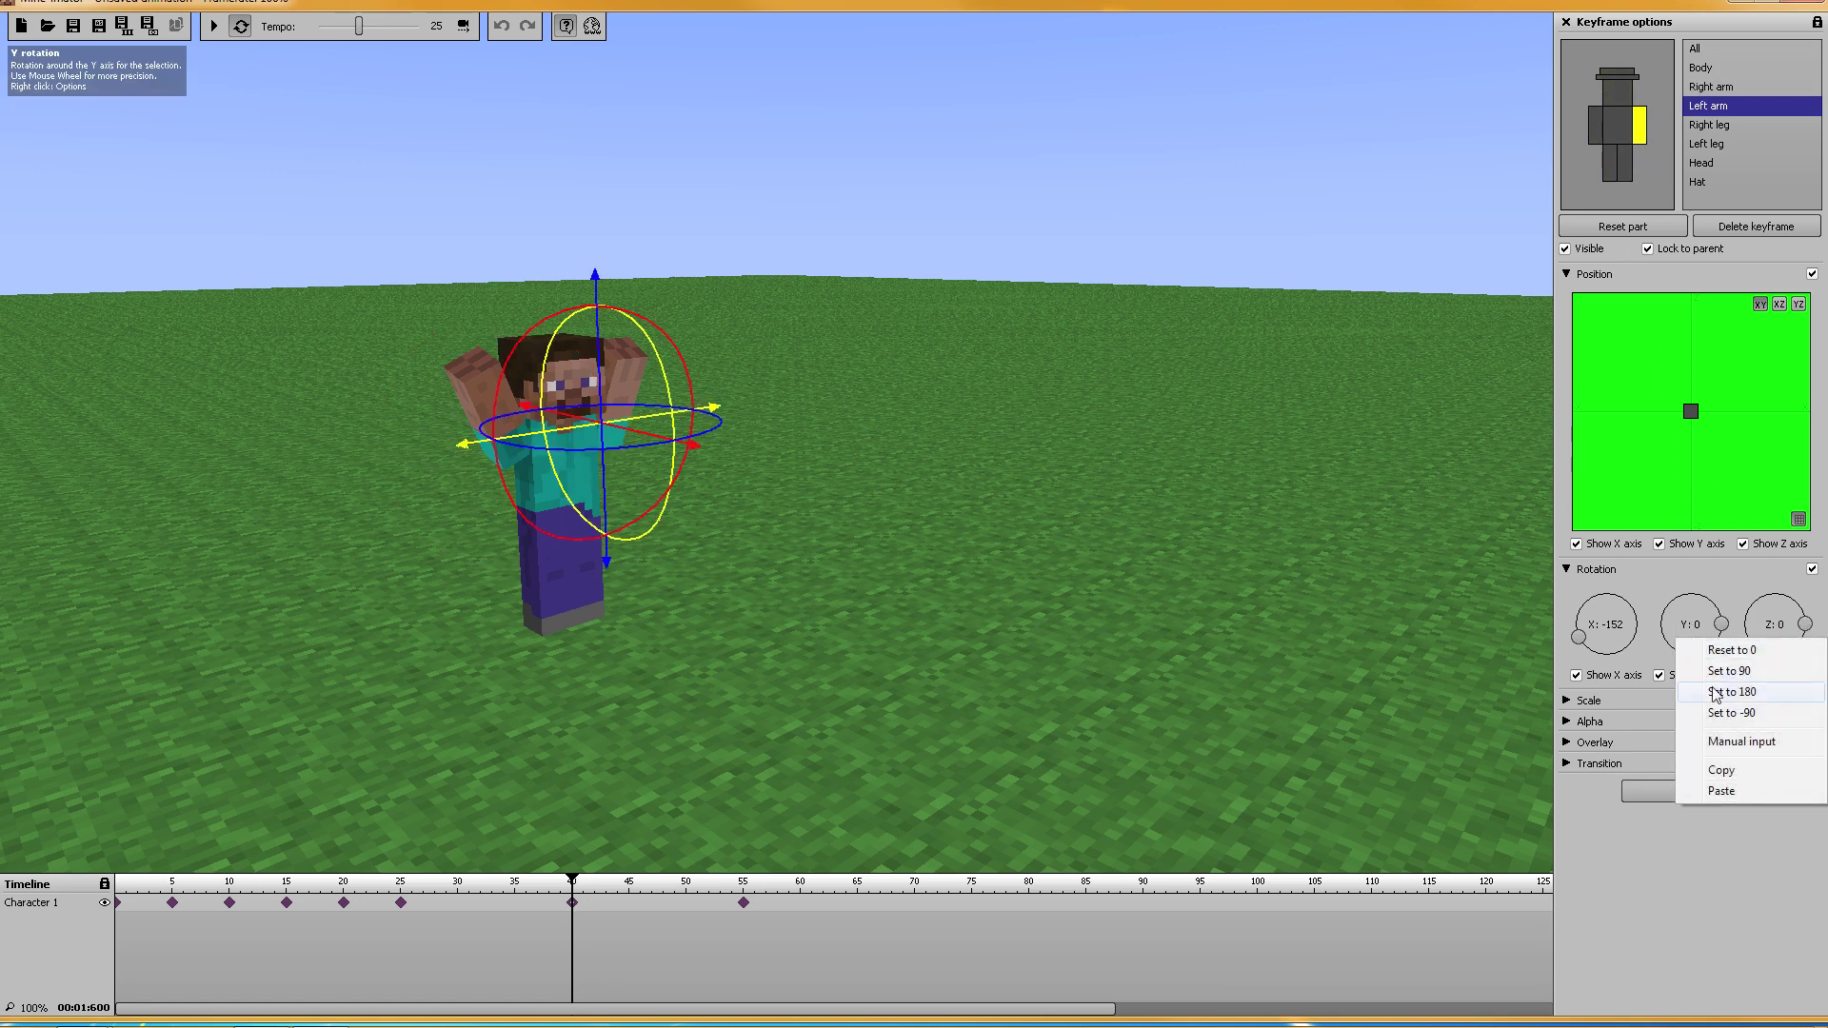
{"action": "left_click", "coordinate": [1741, 788]}
Step: Copy the right arm's Z rotation of -87 to the left arm in the same keyframe
{"action": "left_click", "coordinate": [1599, 119]}
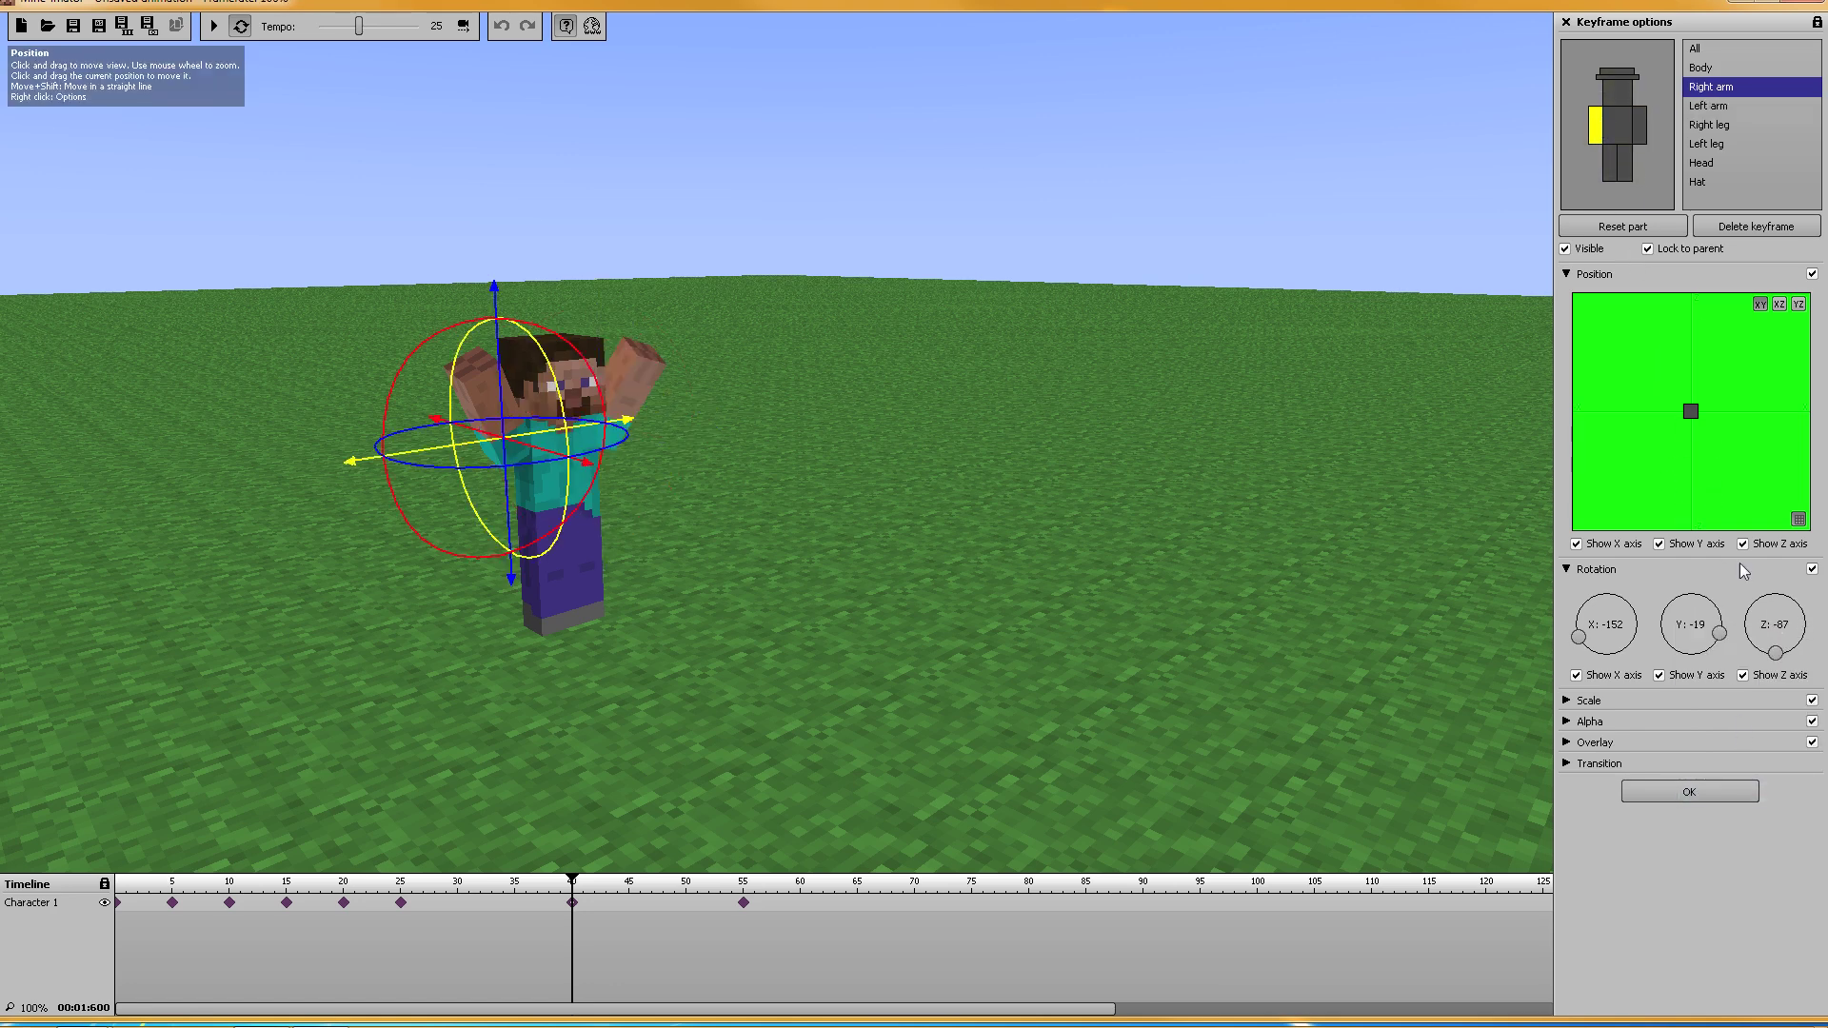
{"action": "right_click", "coordinate": [1776, 644]}
{"action": "left_click", "coordinate": [1749, 768]}
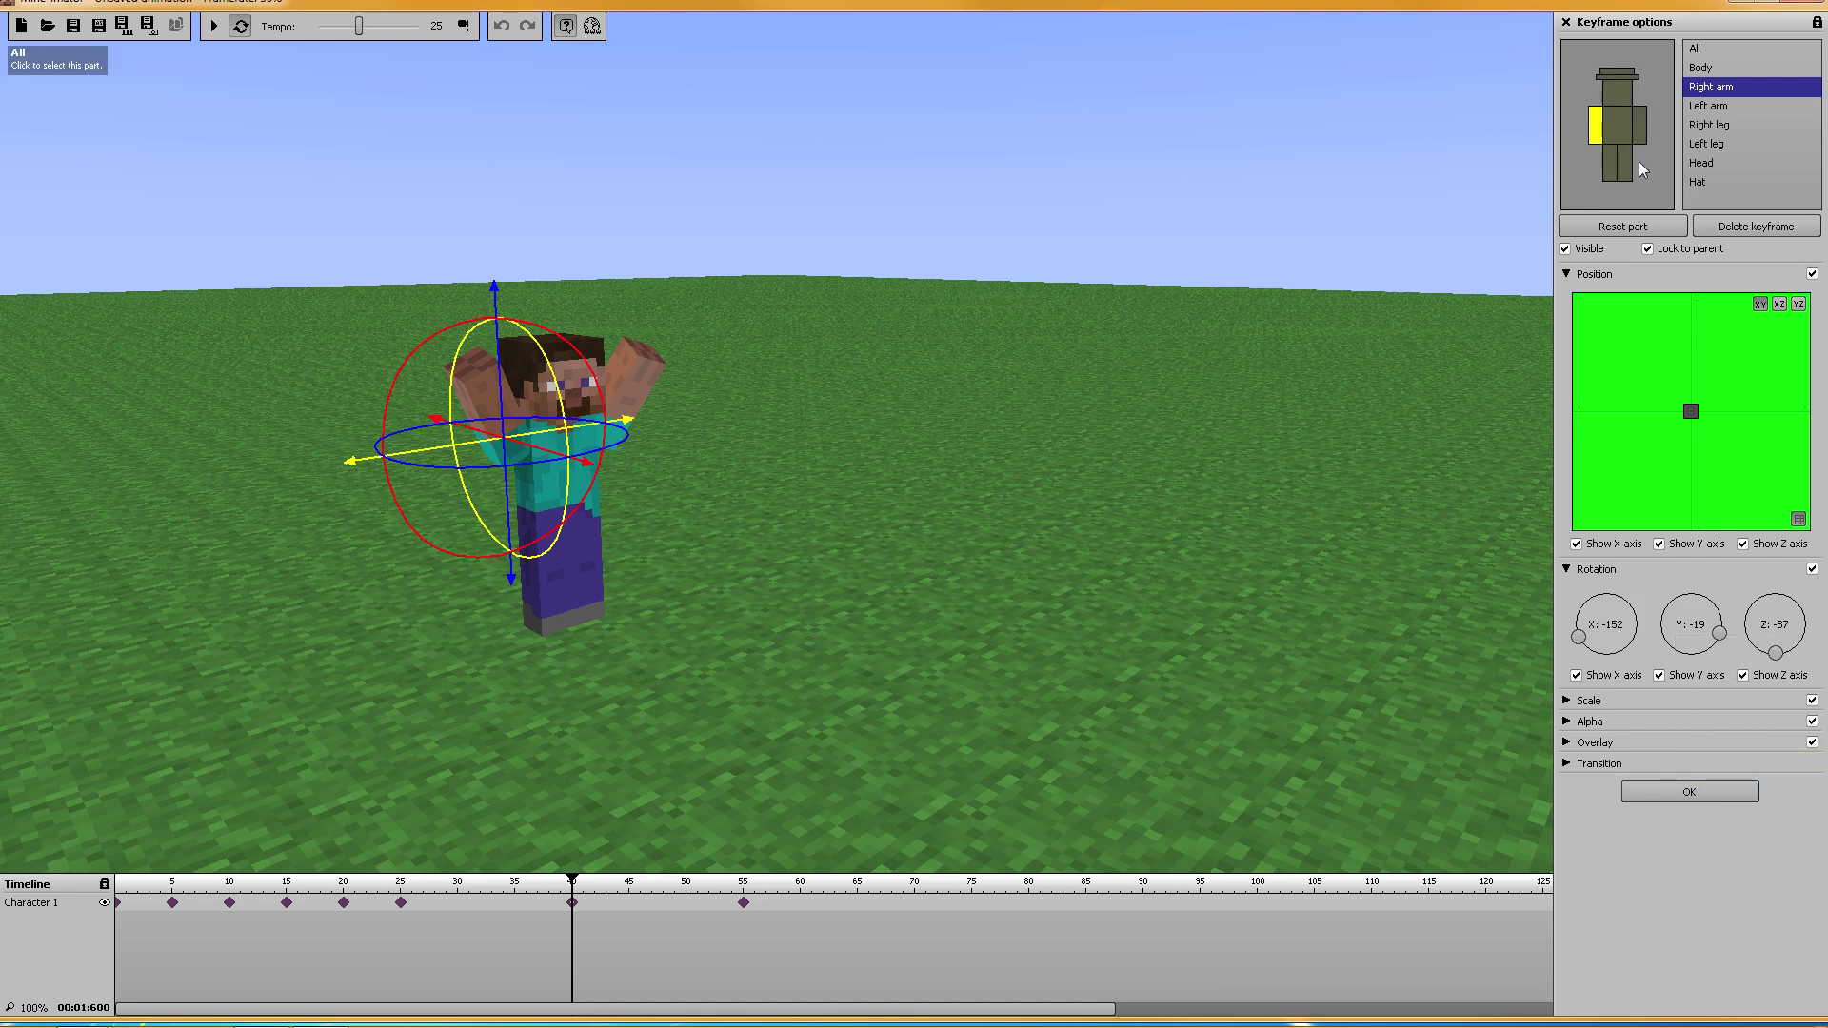
{"action": "left_click", "coordinate": [1639, 116]}
{"action": "right_click", "coordinate": [1774, 638]}
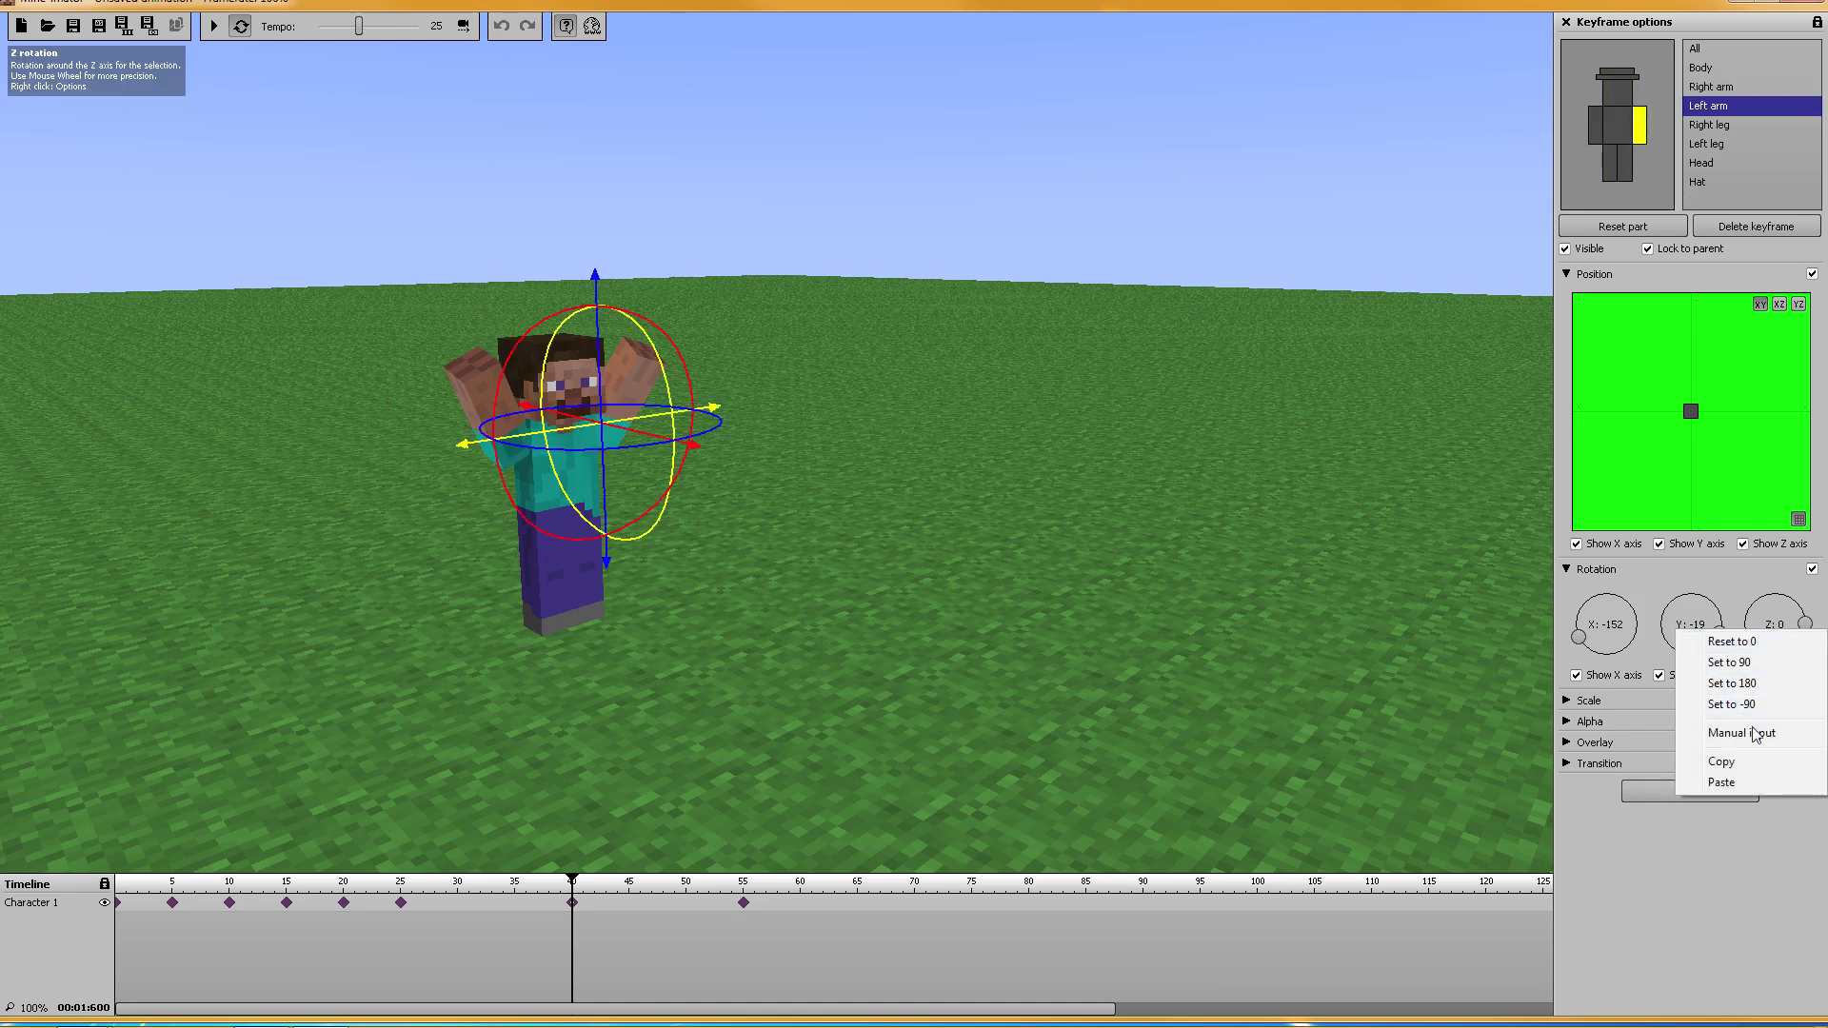
{"action": "left_click", "coordinate": [1750, 781]}
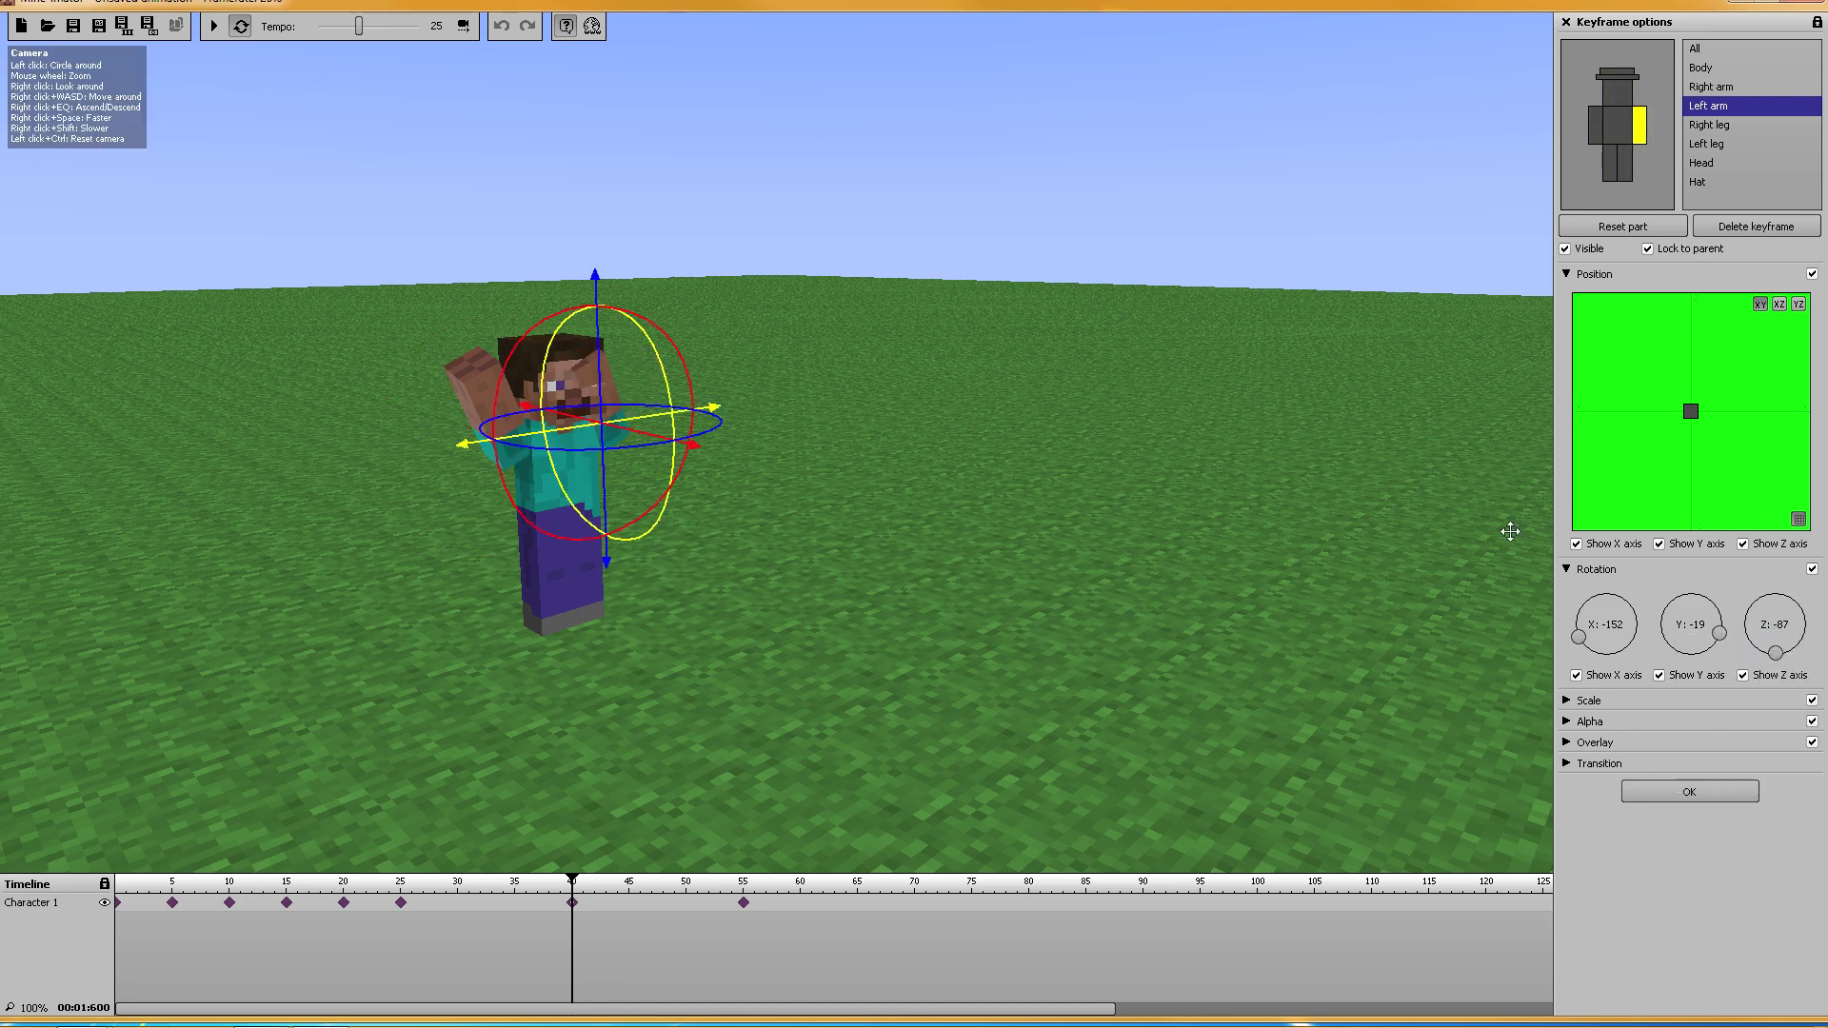
Step: Set the left arm's Z rotation to 87 in the keyframe at frame 40
{"action": "left_click_drag", "start_coordinate": [1774, 655], "coordinate": [1806, 598]}
{"action": "right_click", "coordinate": [1785, 639]}
{"action": "left_click", "coordinate": [1714, 731]}
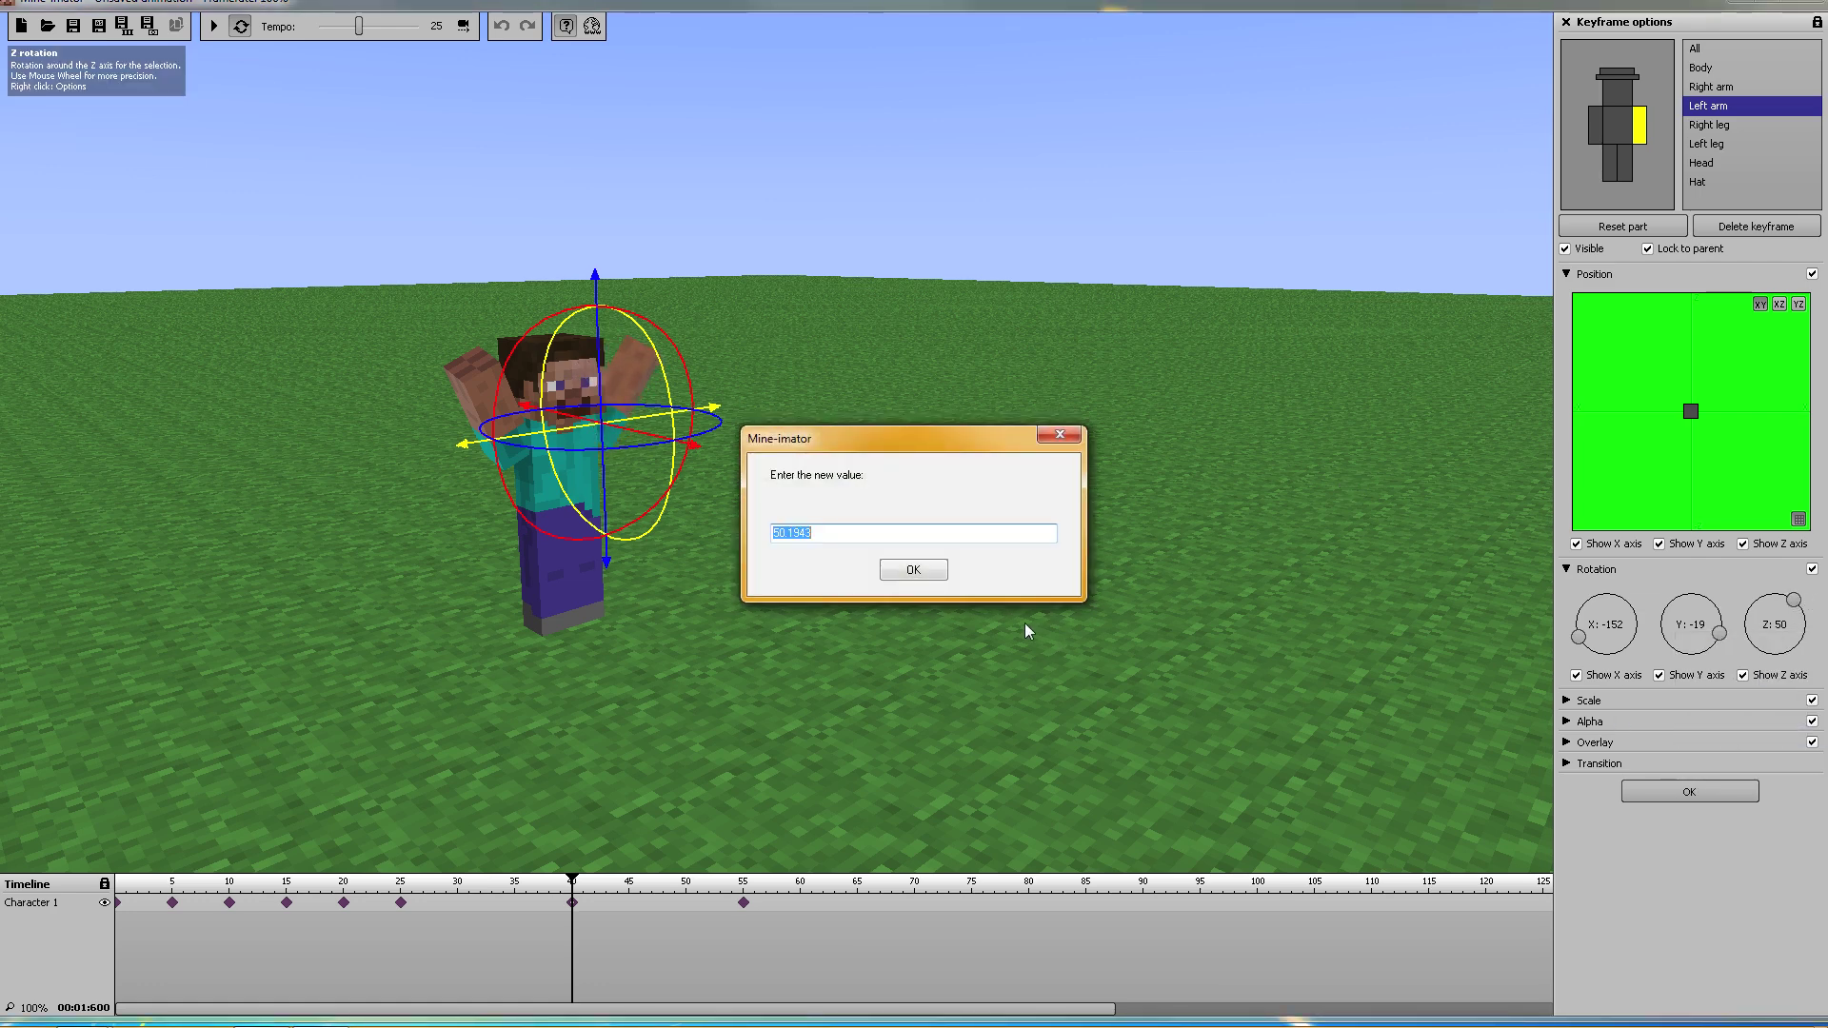
{"action": "type", "text": "87"}
{"action": "key", "text": "Return"}
Step: Set the left arm's Y rotation to 19 in the same keyframe
{"action": "left_click_drag", "start_coordinate": [834, 425], "coordinate": [531, 489]}
{"action": "right_click", "coordinate": [1692, 632]}
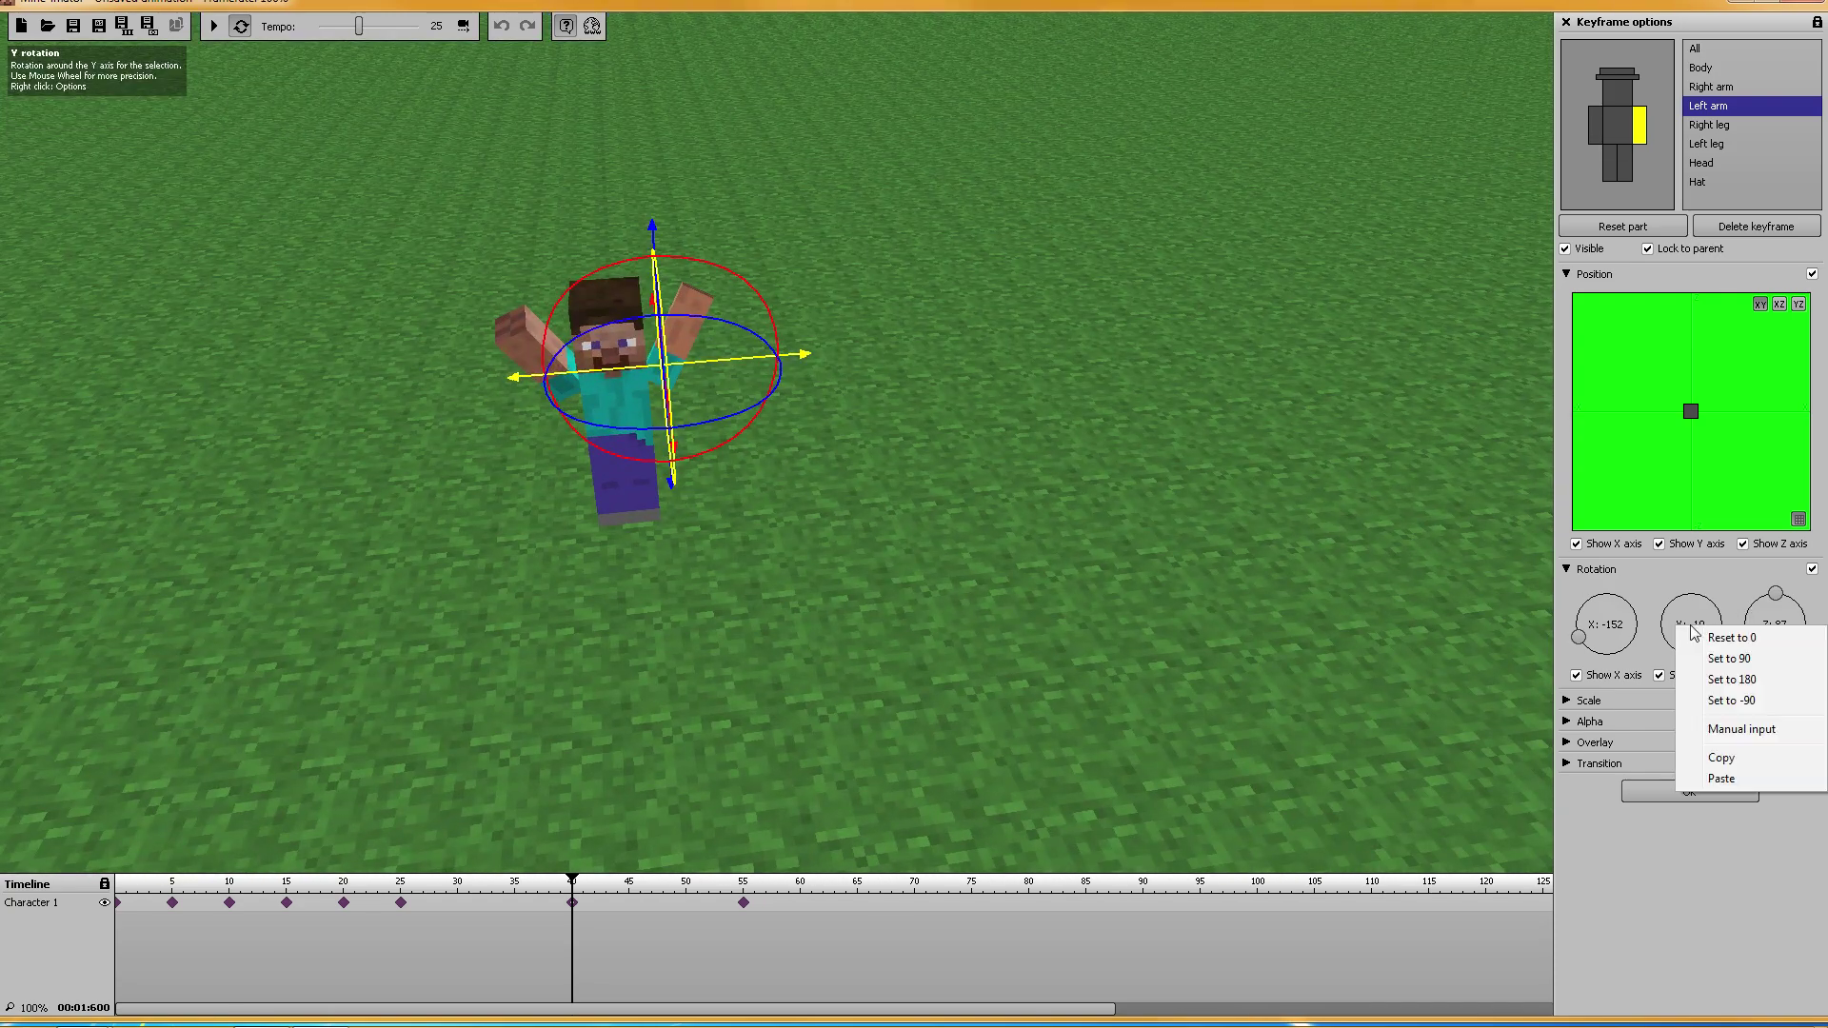
{"action": "left_click", "coordinate": [1739, 731]}
{"action": "type", "text": "19"}
{"action": "key", "text": "Return"}
{"action": "left_click_drag", "start_coordinate": [918, 523], "coordinate": [849, 431]}
Step: Rotate the whole character to an X rotation of about 83 so it lies face down
{"action": "left_click", "coordinate": [1565, 274]}
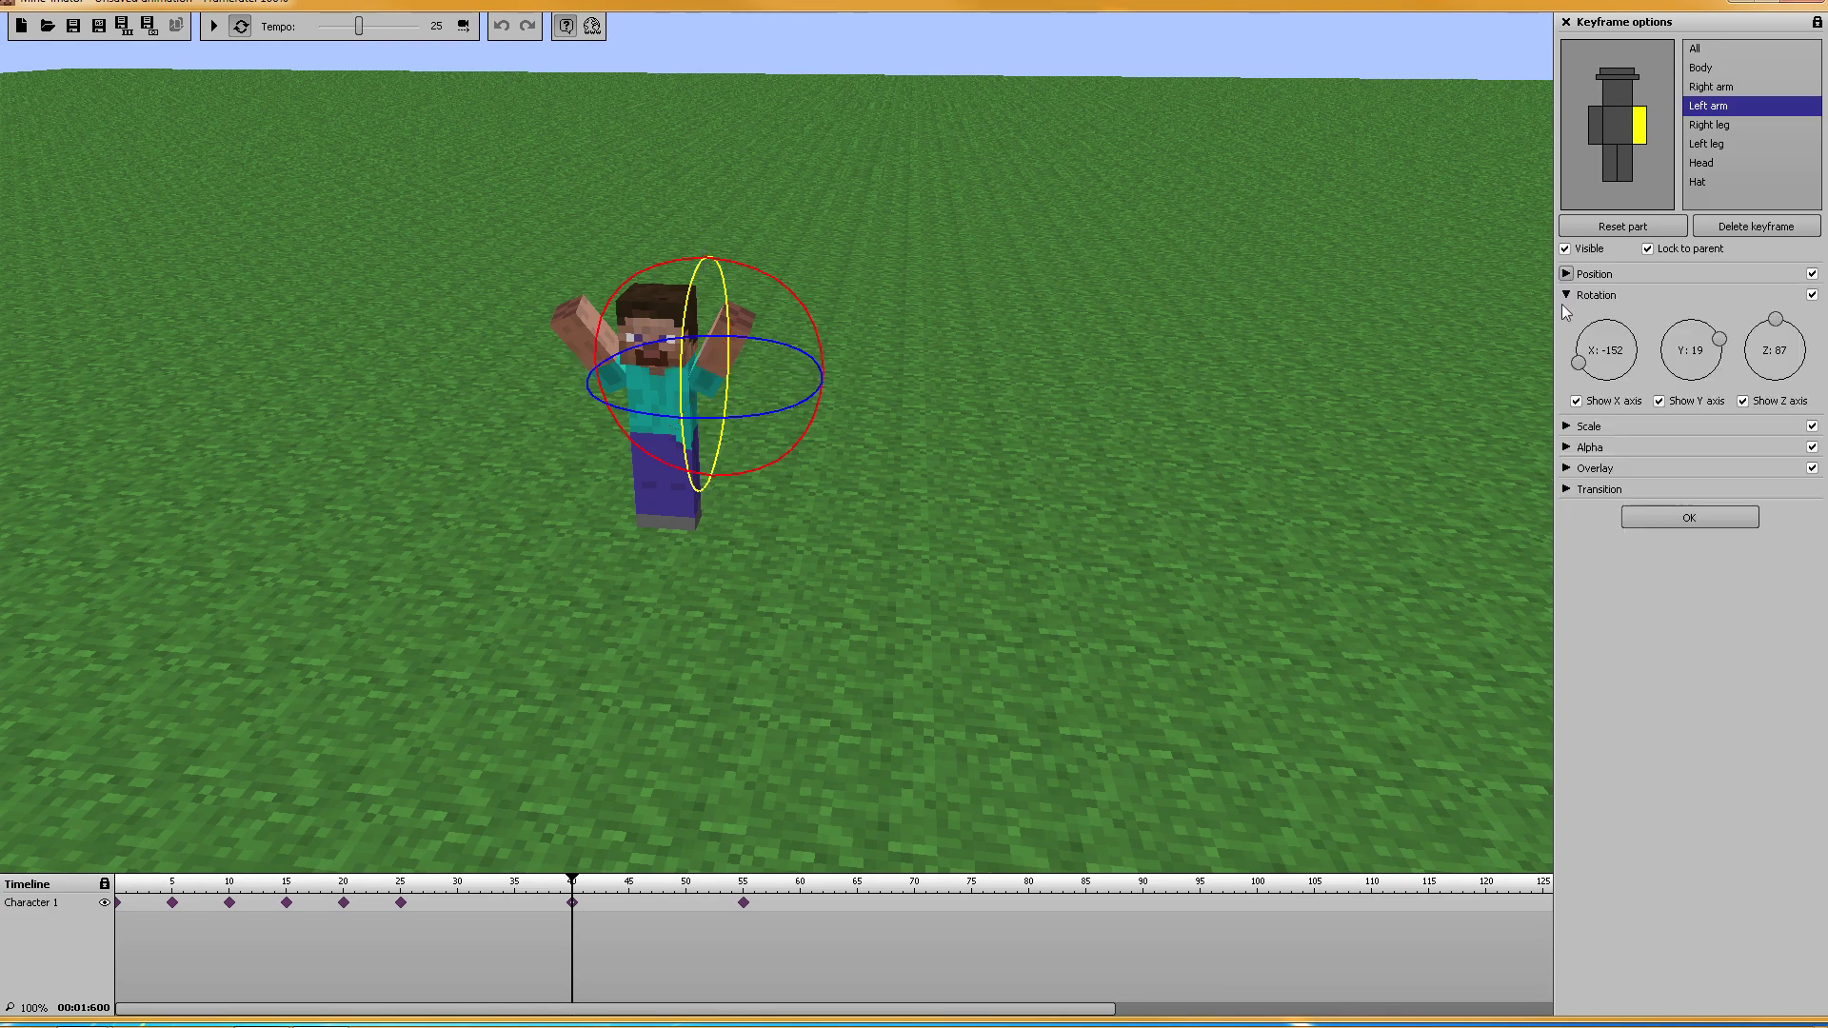
{"action": "left_click", "coordinate": [1564, 294]}
{"action": "left_click_drag", "start_coordinate": [1045, 255], "coordinate": [1276, 261]}
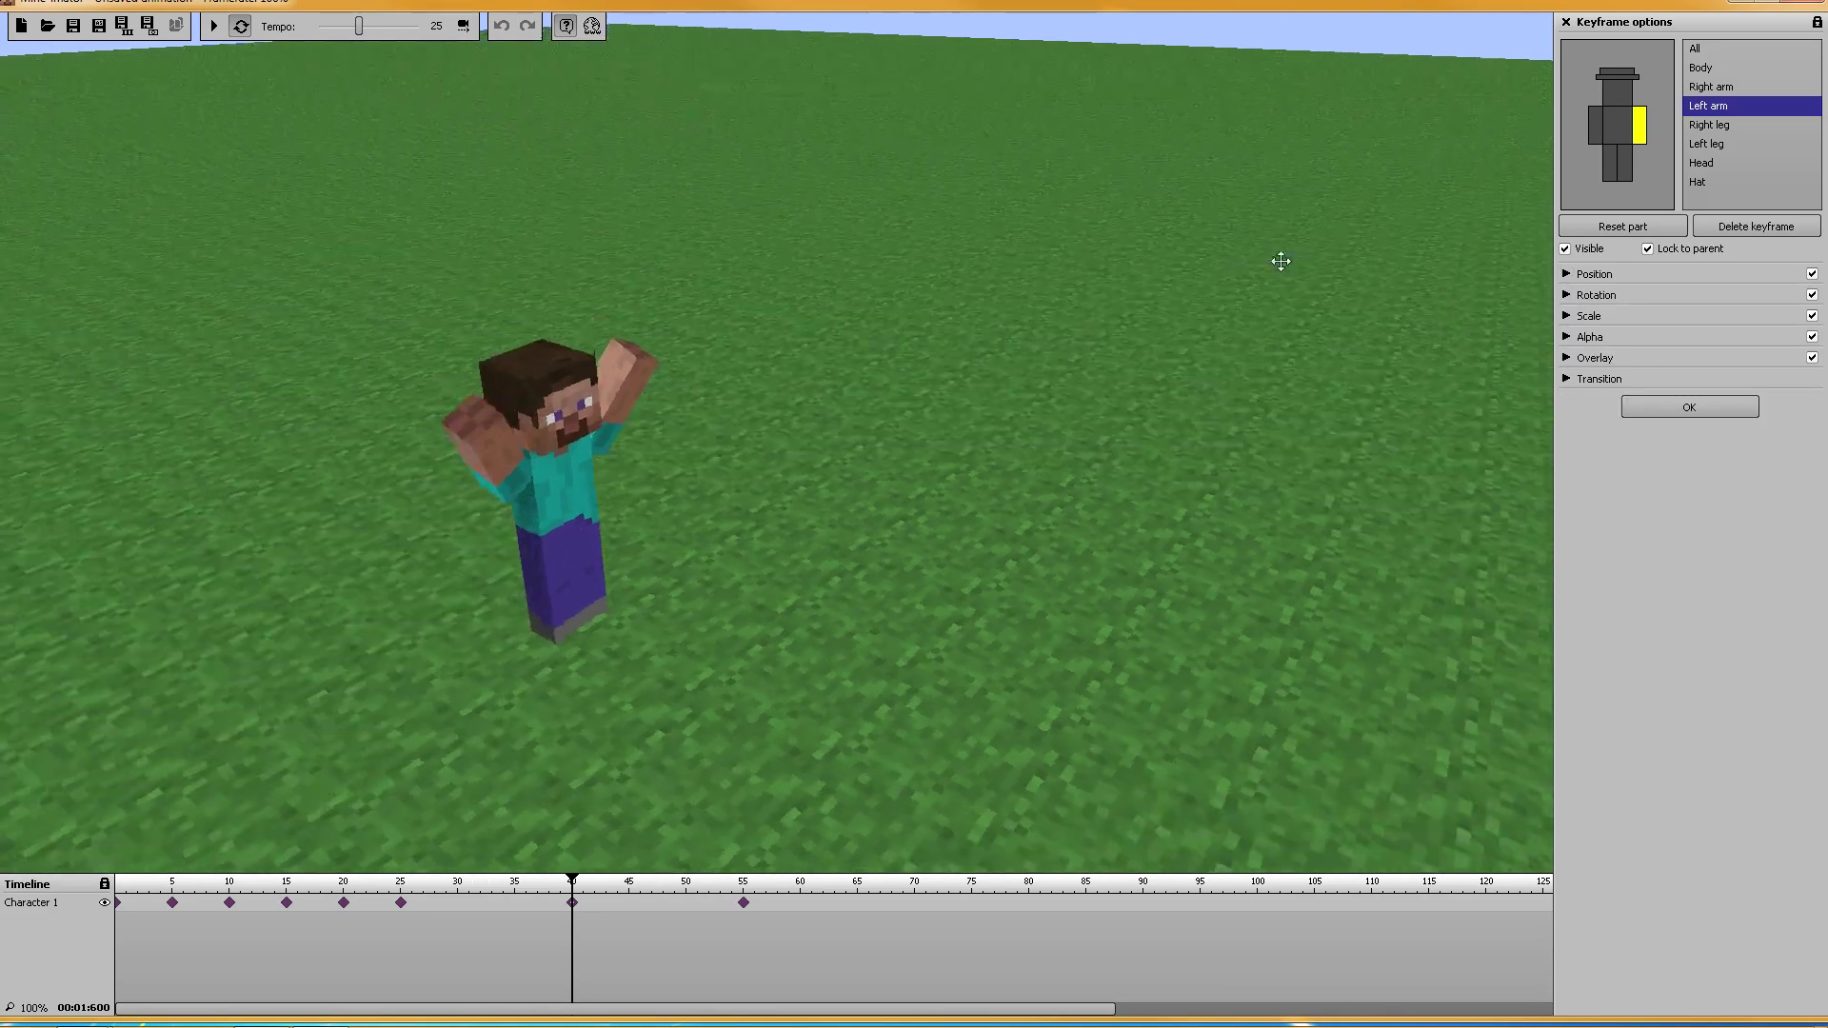
{"action": "left_click", "coordinate": [1695, 49]}
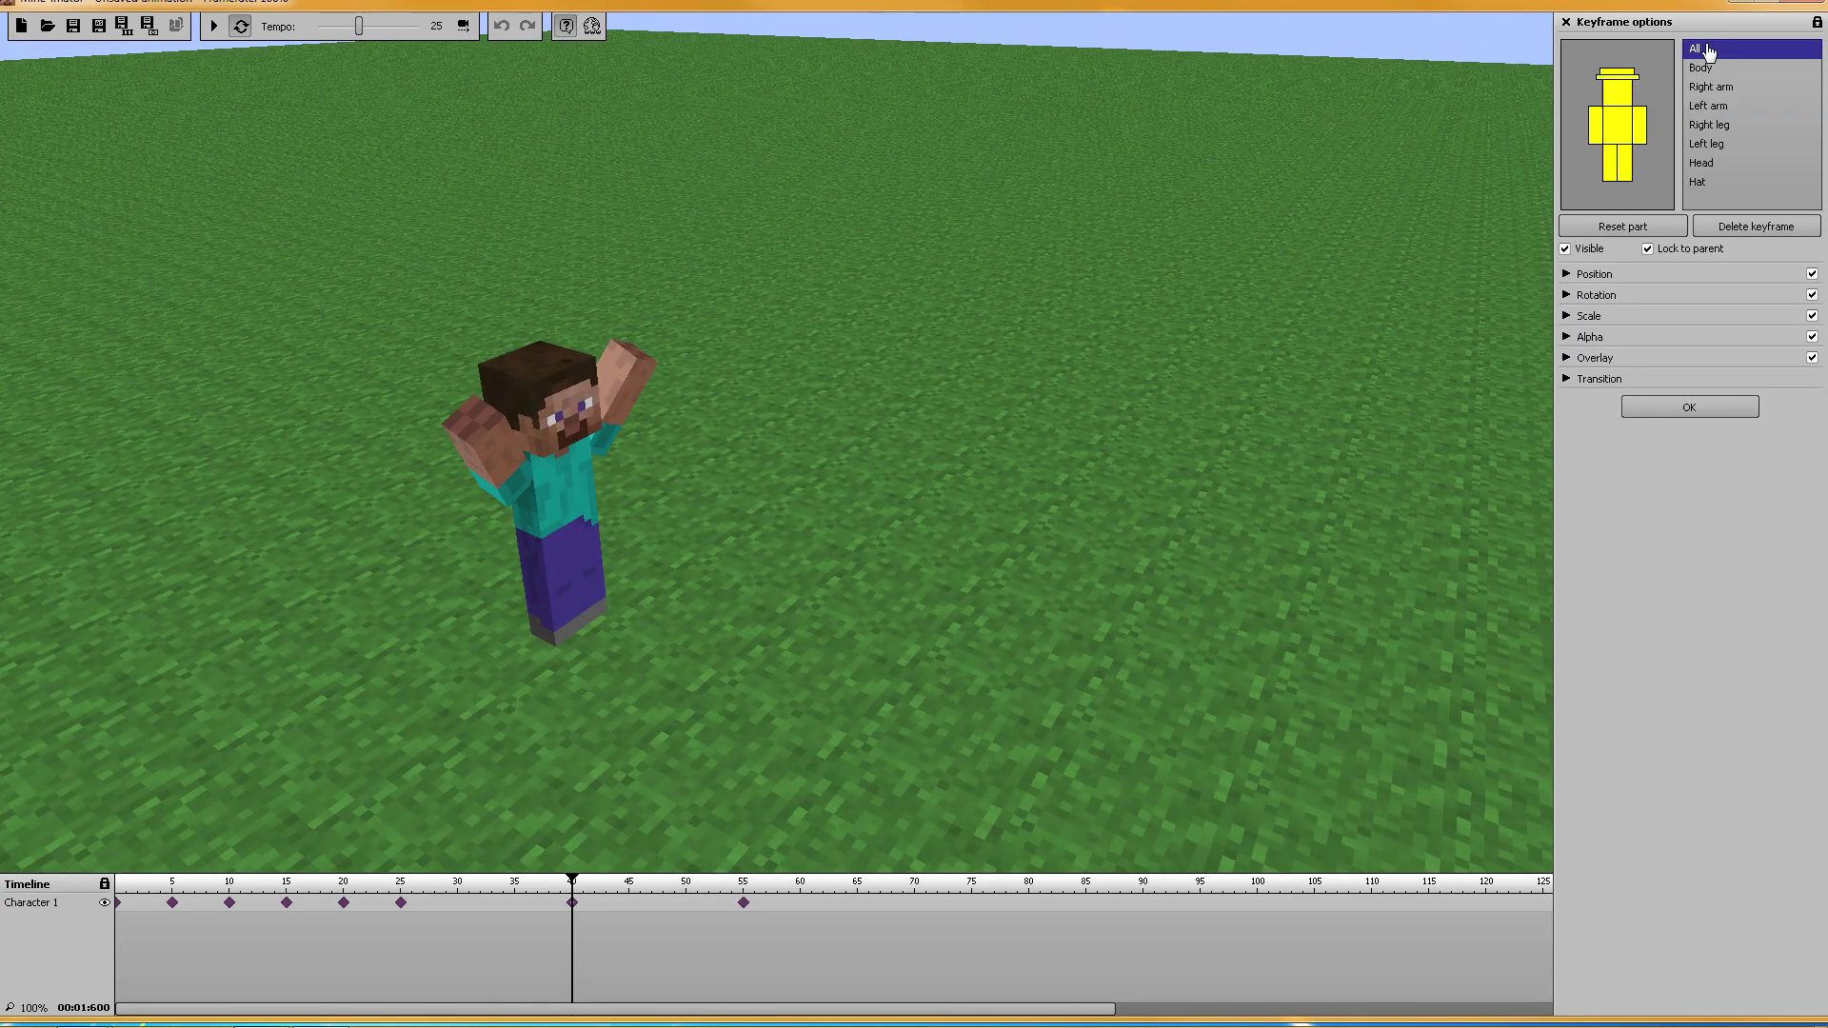
{"action": "left_click", "coordinate": [1565, 294]}
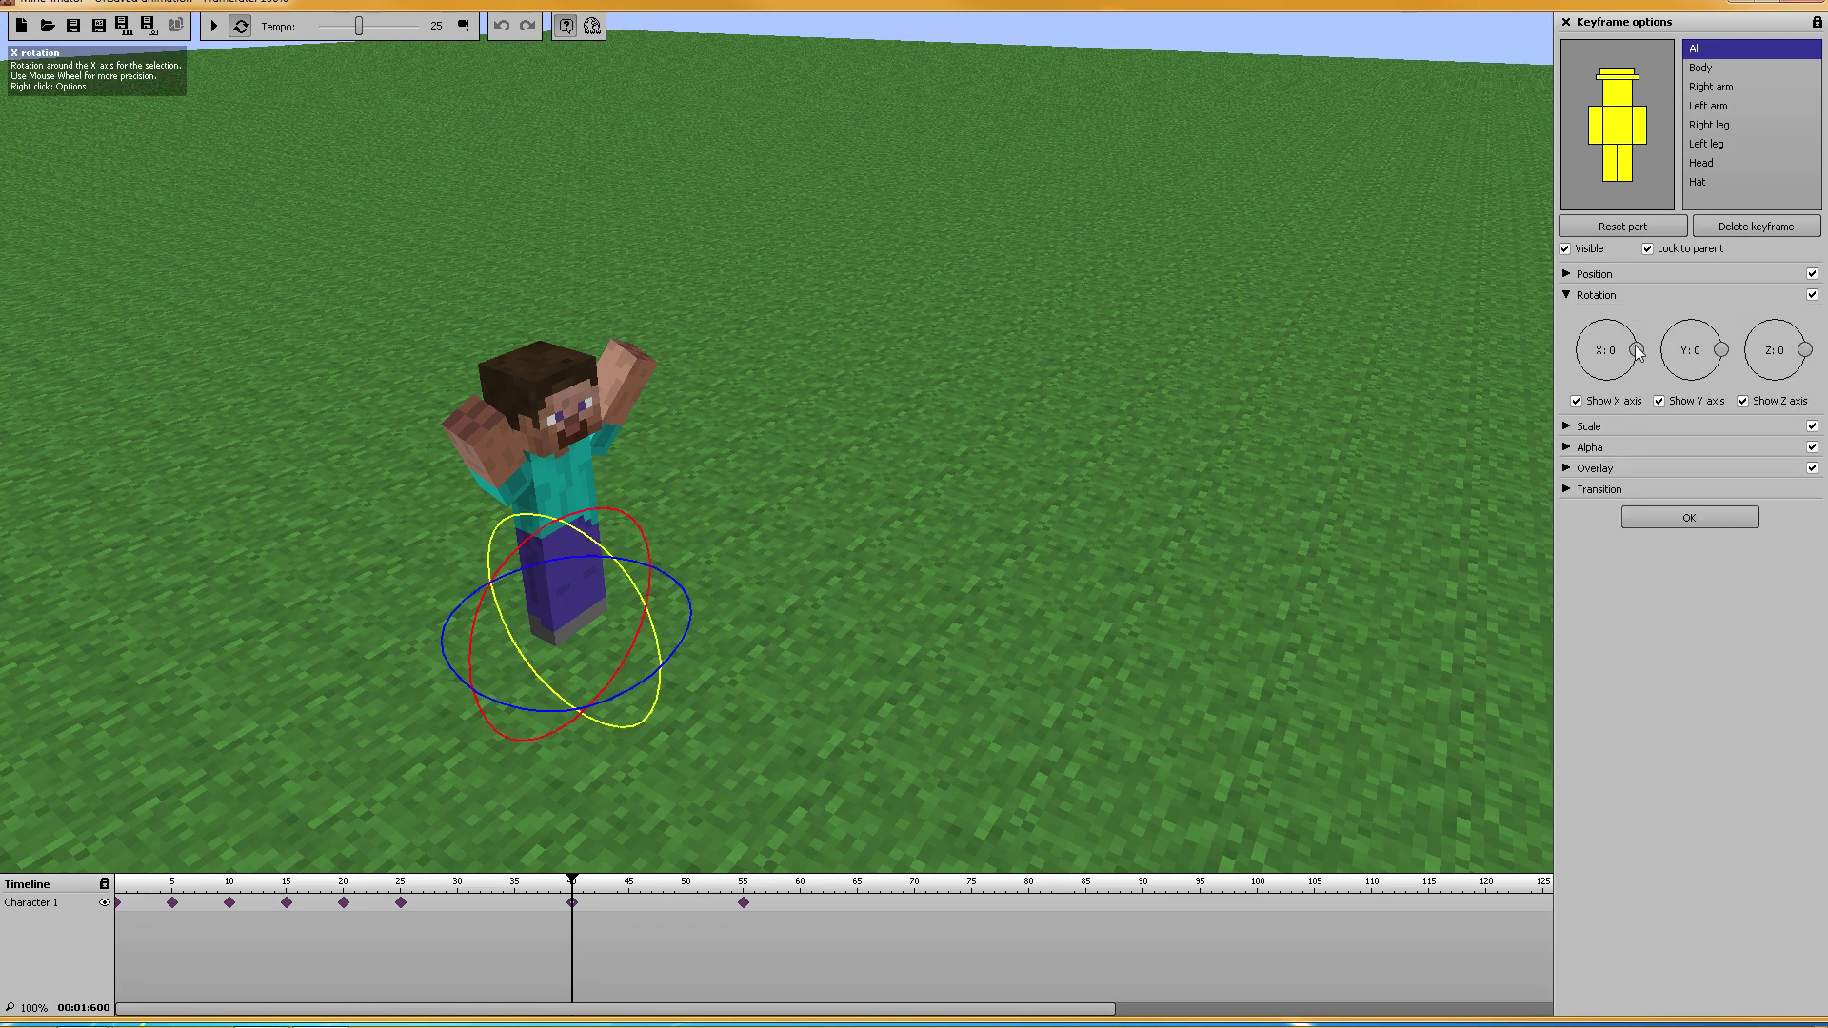
{"action": "left_click_drag", "start_coordinate": [767, 600], "coordinate": [589, 657]}
{"action": "left_click_drag", "start_coordinate": [645, 596], "coordinate": [828, 771]}
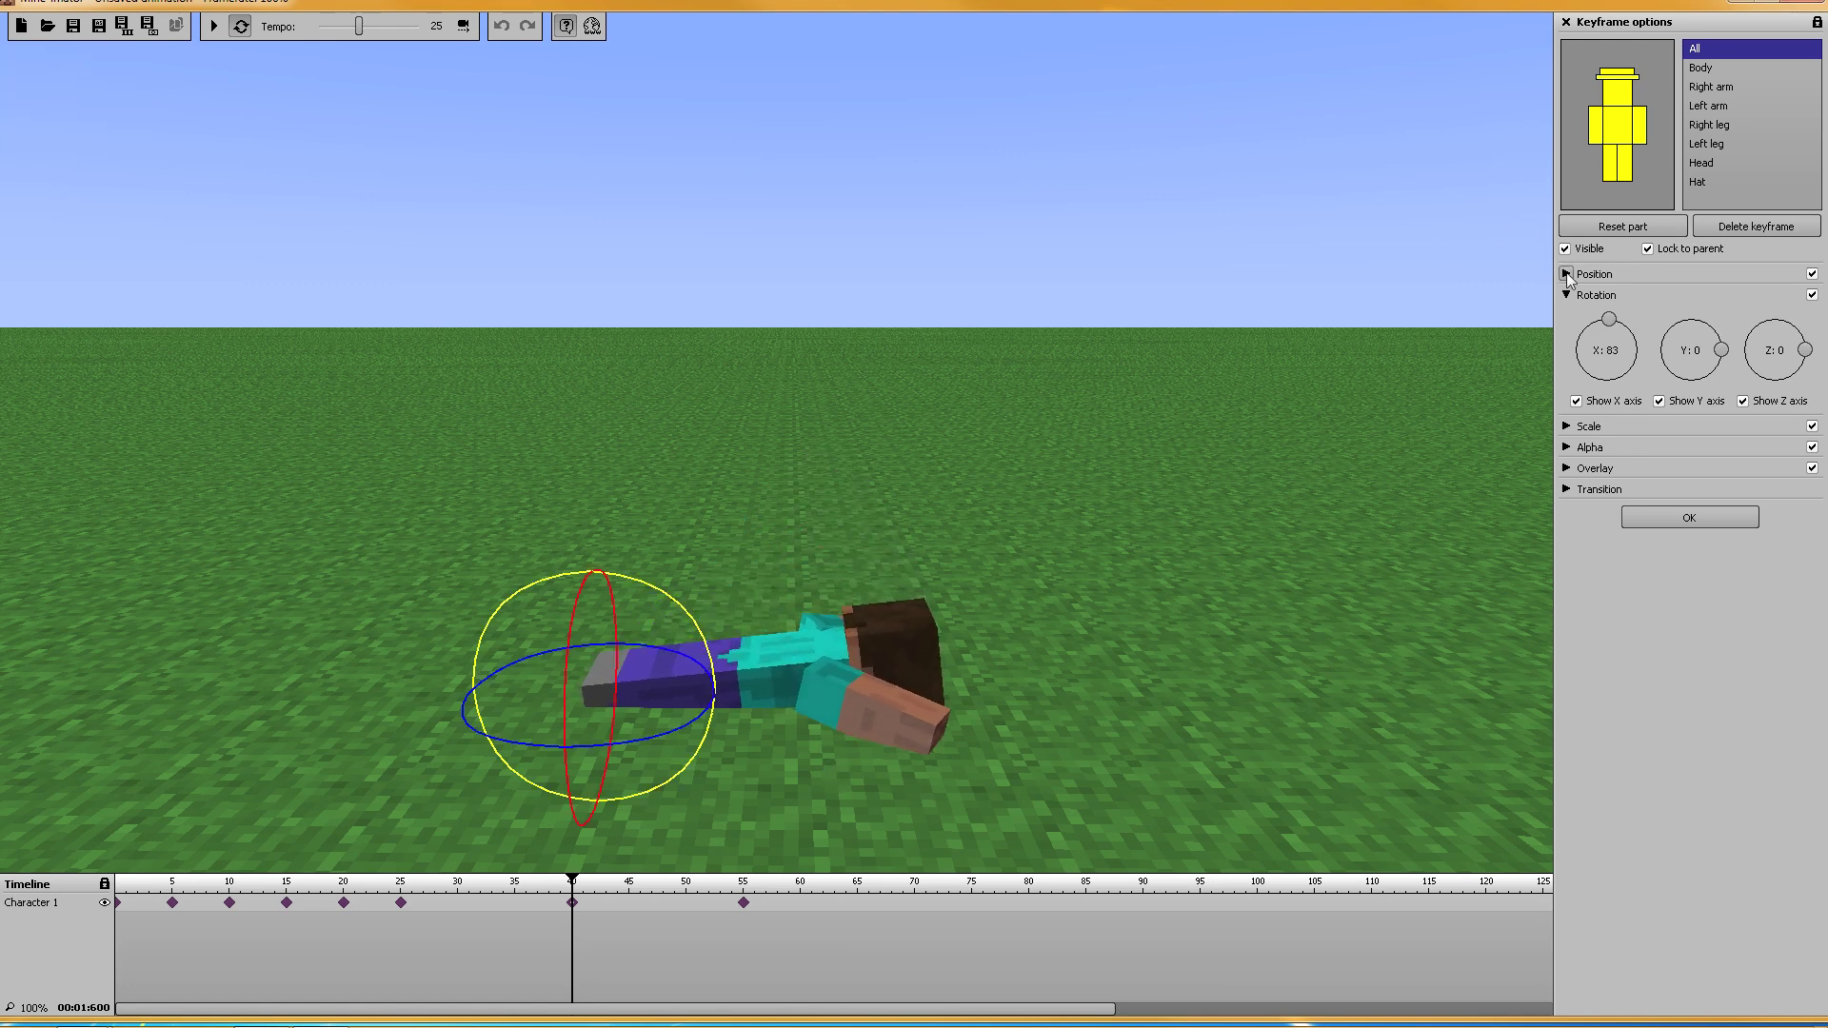
Step: Raise the whole character off the ground and tilt its head back to an X rotation of about -79
{"action": "left_click", "coordinate": [1568, 274]}
{"action": "left_click_drag", "start_coordinate": [591, 540], "coordinate": [614, 86]}
{"action": "left_click", "coordinate": [1615, 92]}
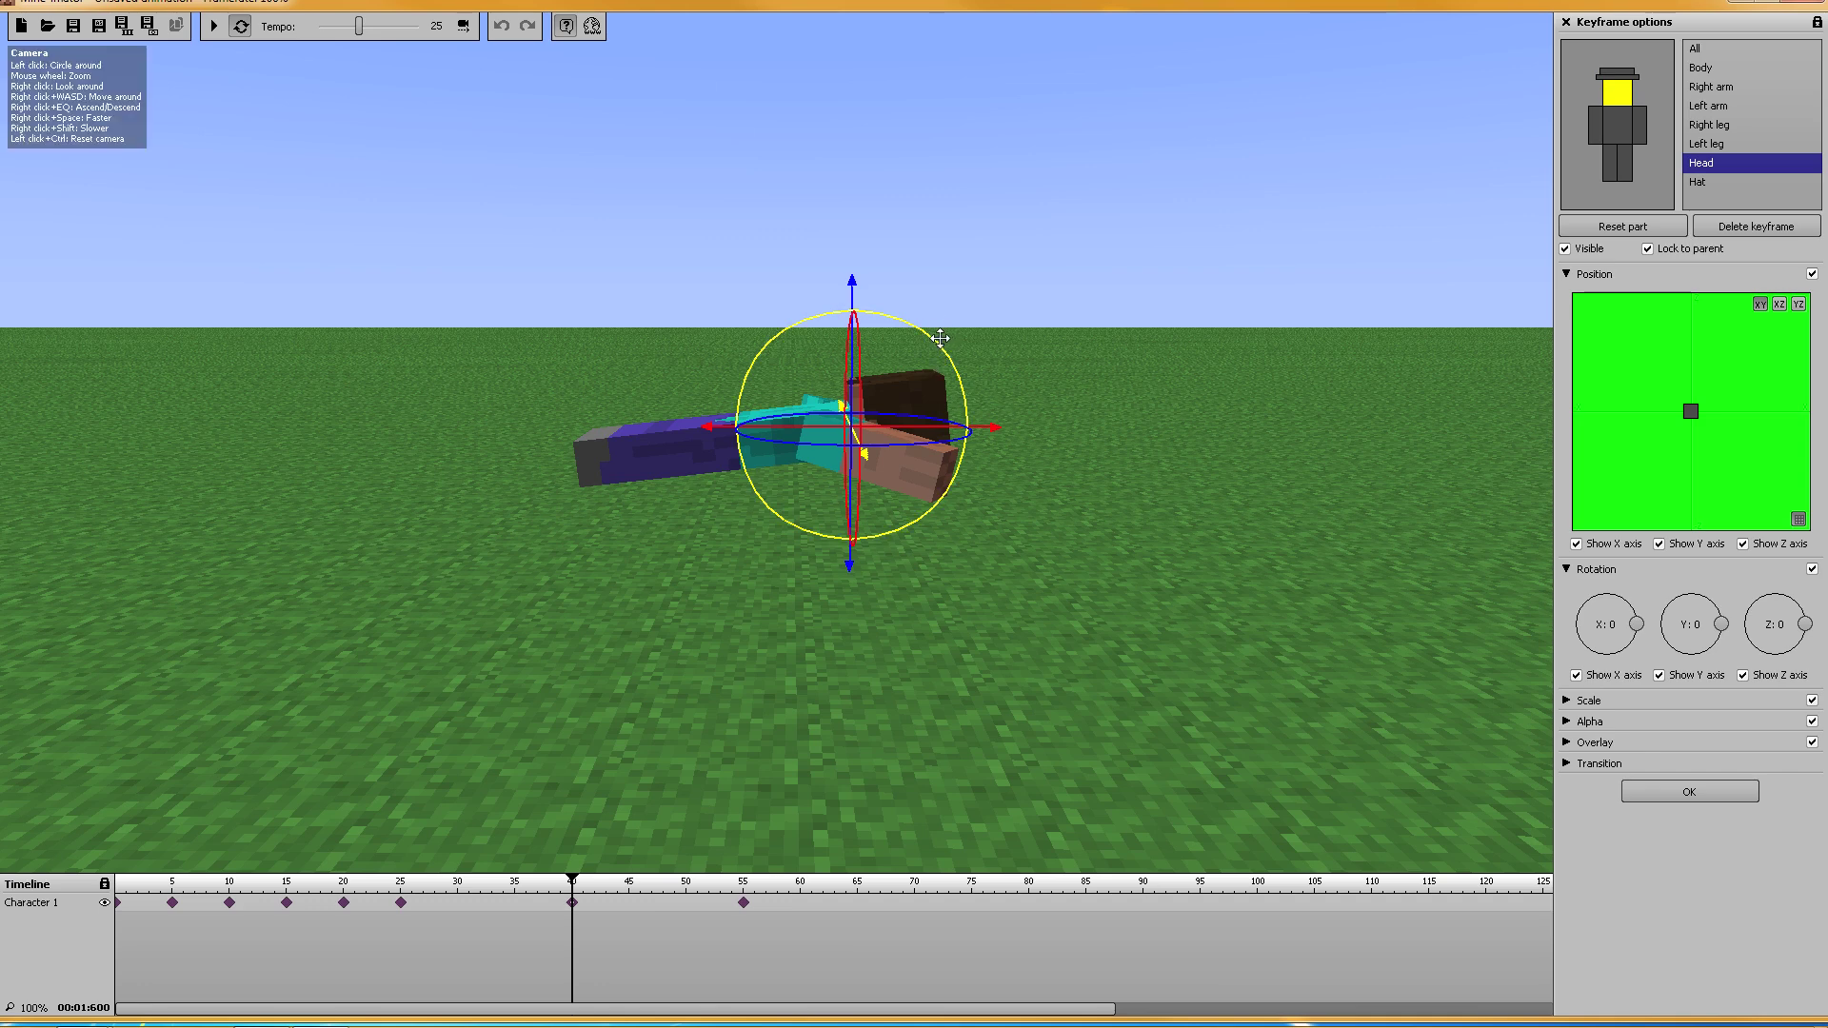
{"action": "left_click_drag", "start_coordinate": [934, 347], "coordinate": [768, 310]}
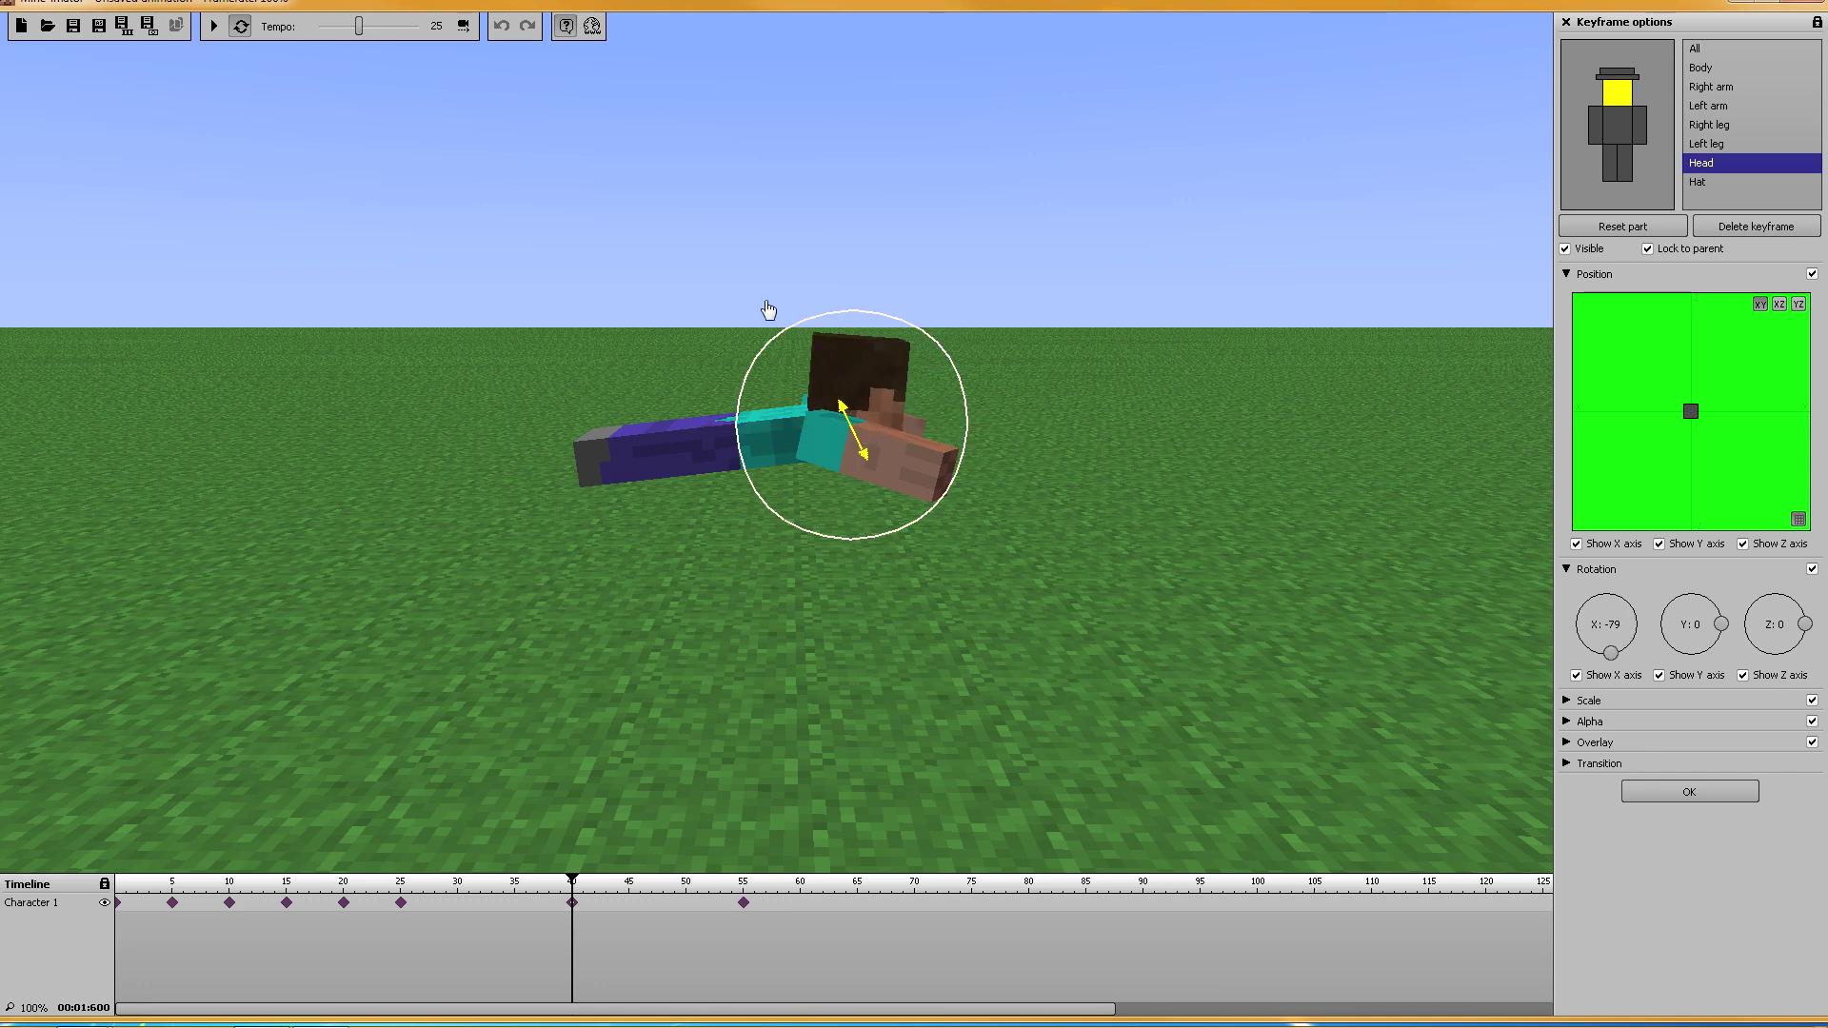
Step: Delete the keyframes from frame 0 to 25 and move the flying-pose keyframe from frame 40 to frame 0
{"action": "left_click", "coordinate": [465, 940]}
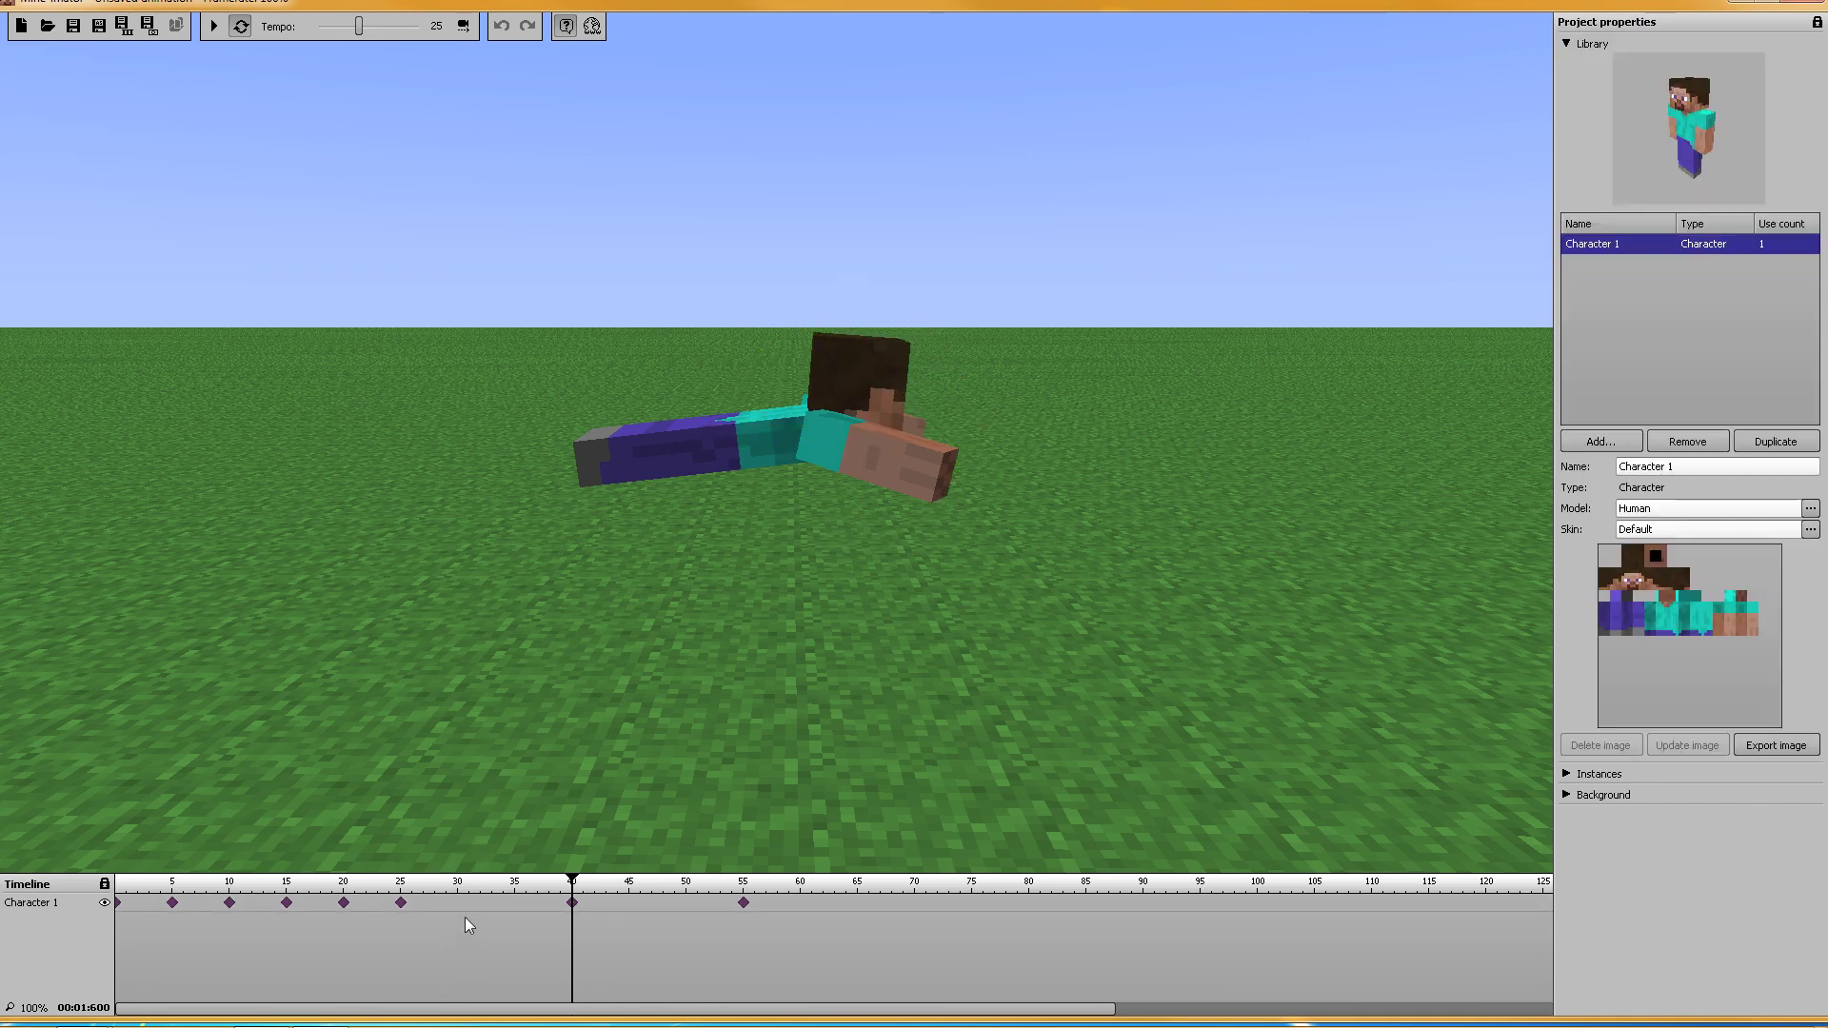
{"action": "left_click_drag", "start_coordinate": [458, 911], "coordinate": [110, 906]}
{"action": "key", "text": "Delete"}
{"action": "left_click", "coordinate": [571, 903]}
{"action": "left_click_drag", "start_coordinate": [564, 910], "coordinate": [117, 942]}
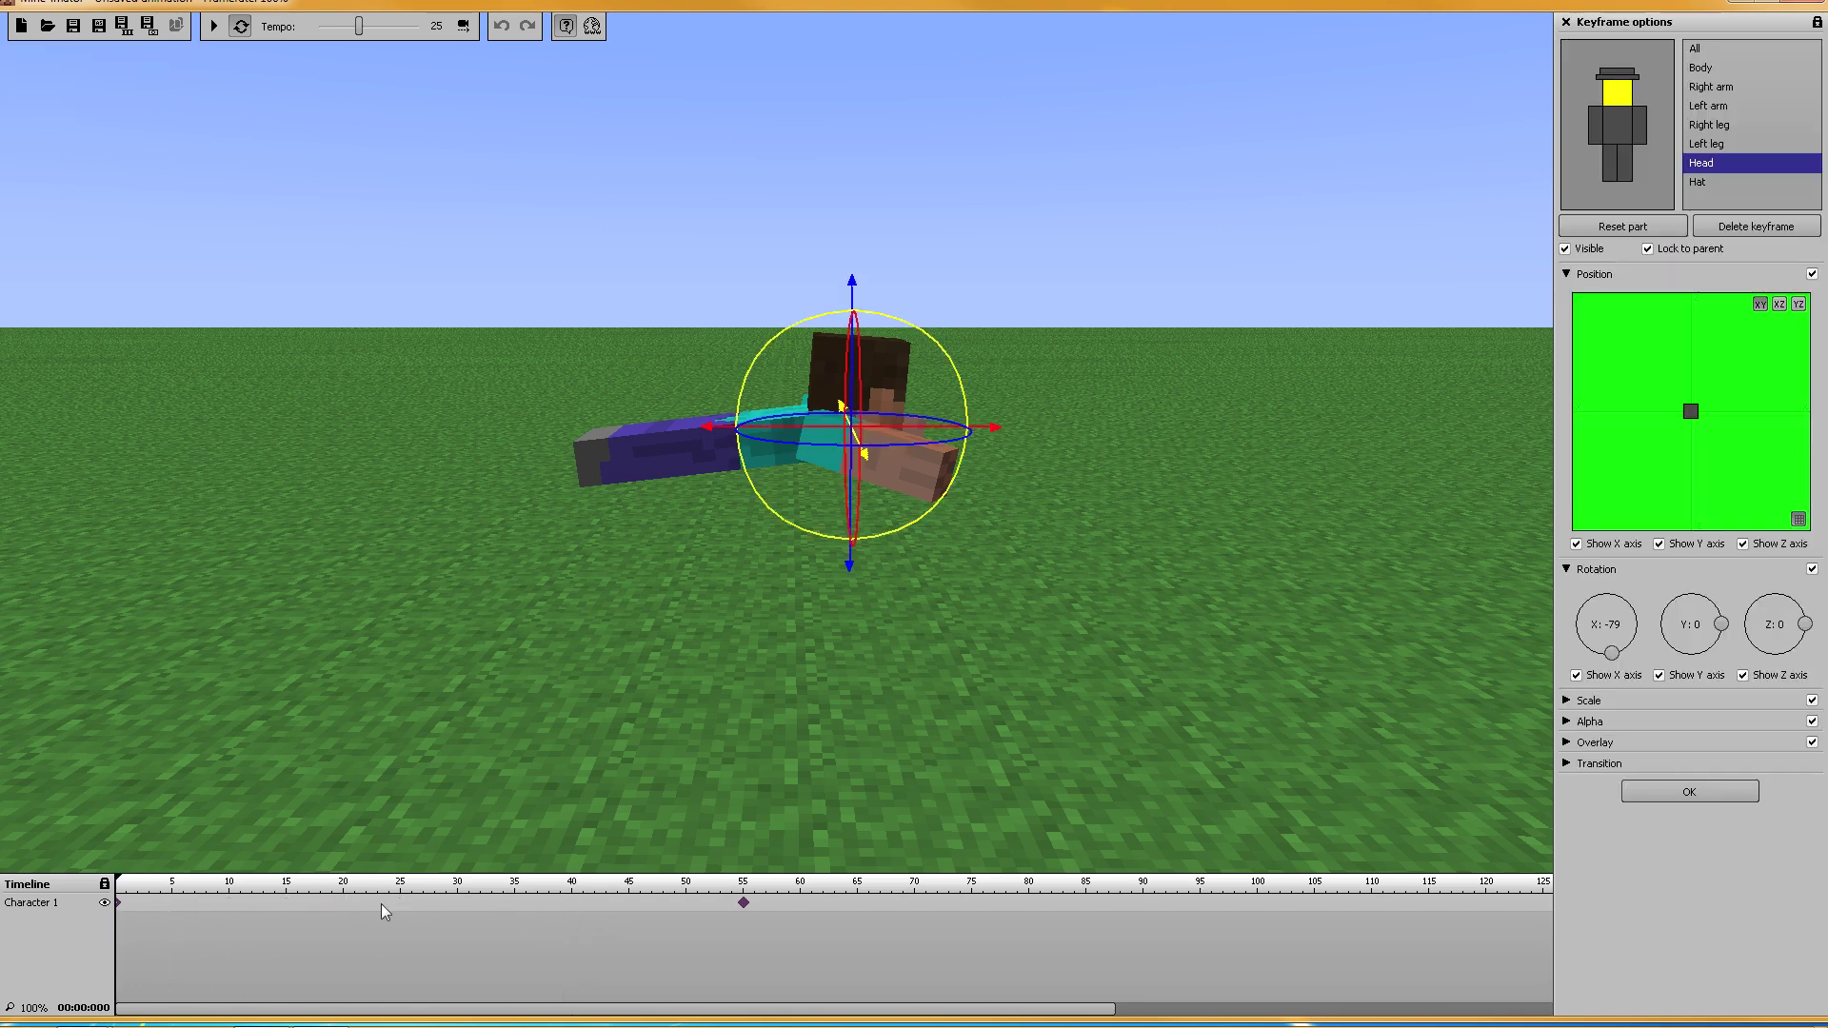
Step: Delete the keyframe at frame 55
{"action": "left_click", "coordinate": [744, 904]}
{"action": "right_click", "coordinate": [744, 912]}
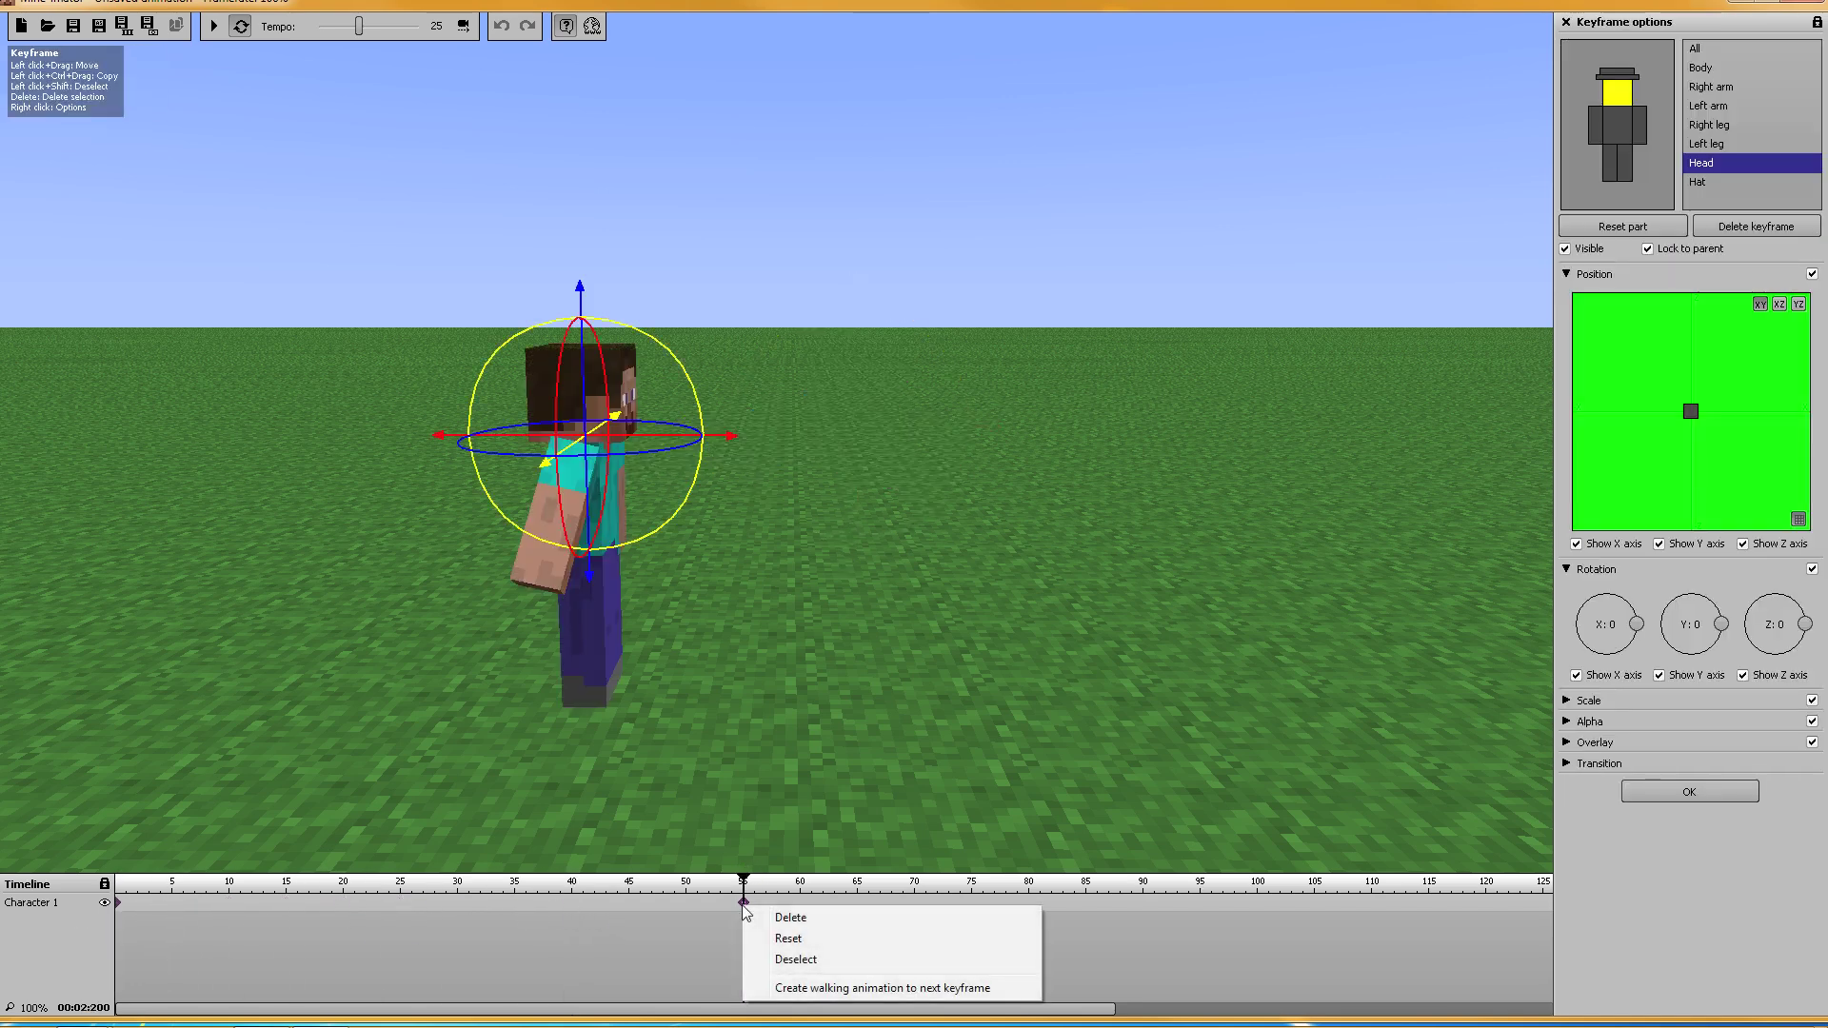
{"action": "left_click", "coordinate": [790, 917]}
Step: Create a keyframe at frame 50 from the flying pose and place the whole character farther ahead in it
{"action": "left_click", "coordinate": [118, 904]}
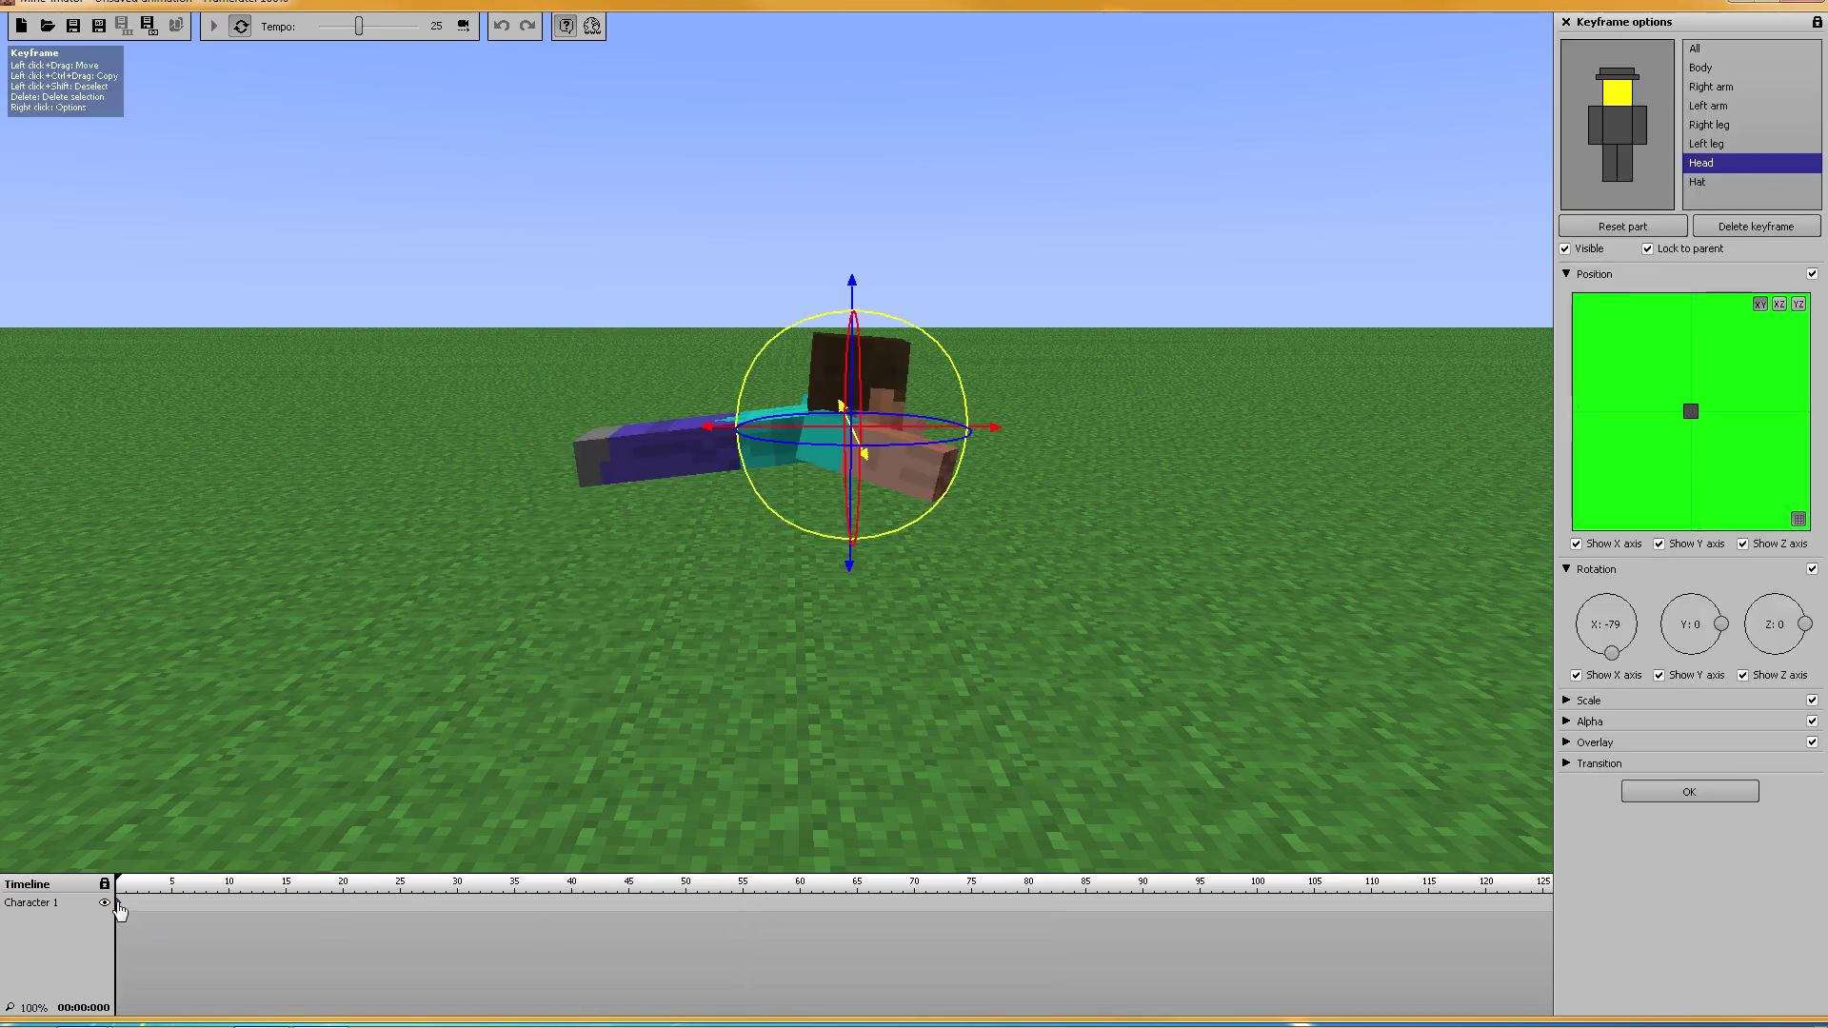
{"action": "left_click", "coordinate": [682, 902]}
{"action": "left_click_drag", "start_coordinate": [1135, 687], "coordinate": [1397, 674]}
{"action": "right_click_drag", "start_coordinate": [1397, 674], "coordinate": [1296, 308]}
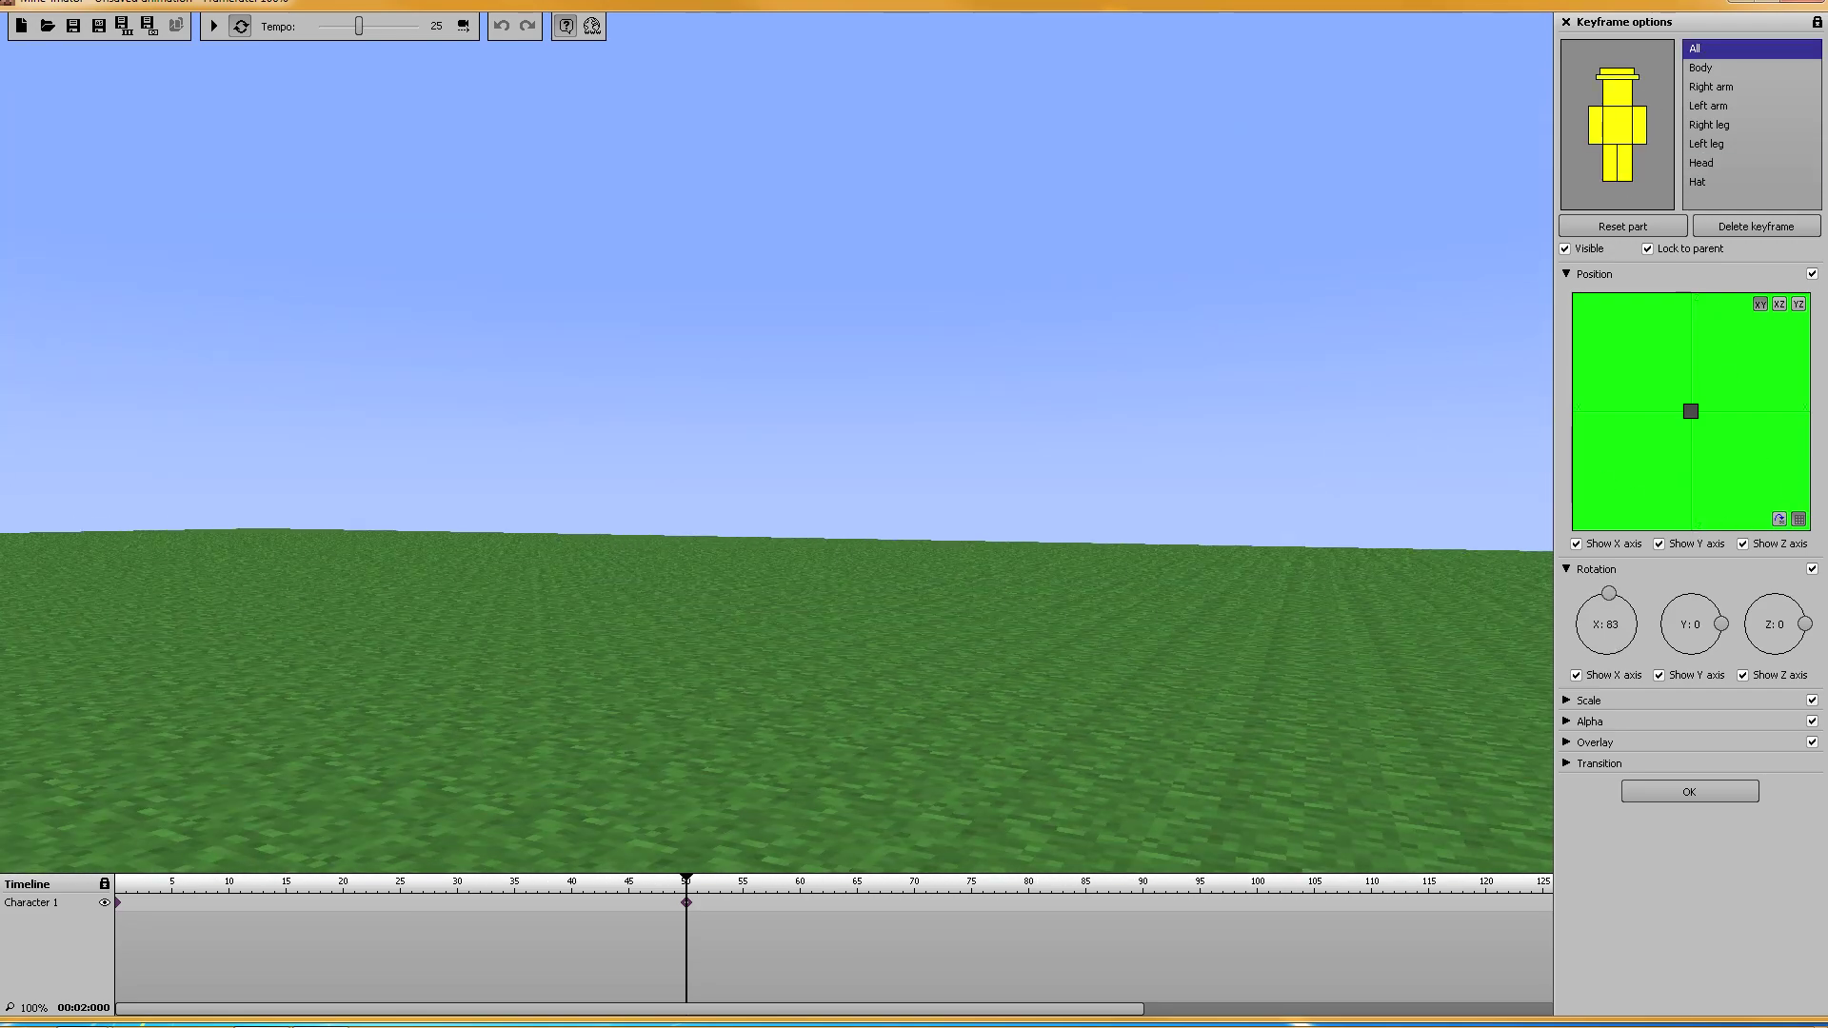
{"action": "left_click", "coordinate": [1776, 519]}
{"action": "right_click_drag", "start_coordinate": [1273, 493], "coordinate": [1047, 610]}
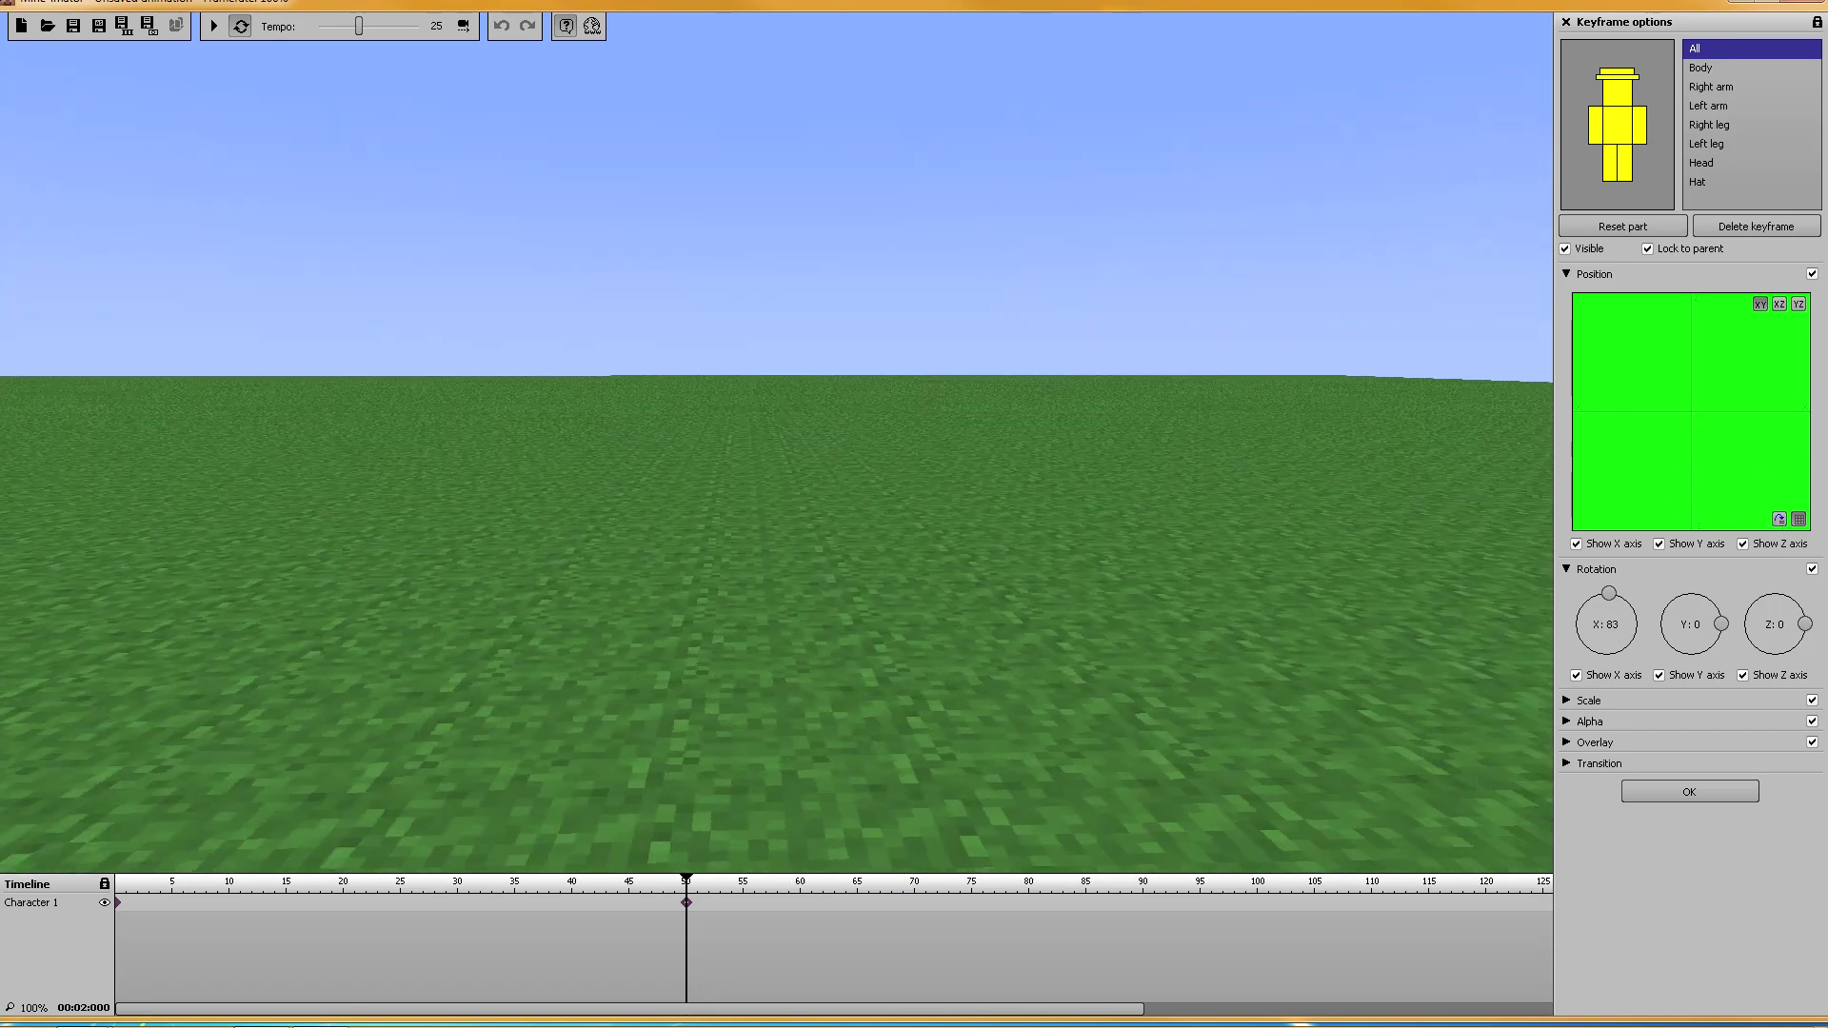
{"action": "key", "text": "e"}
{"action": "right_click_drag", "start_coordinate": [457, 434], "coordinate": [558, 375]}
Step: Play the flight from frame 0 at a tempo of 10, watch it from several angles, and stop playback
{"action": "left_click", "coordinate": [117, 904]}
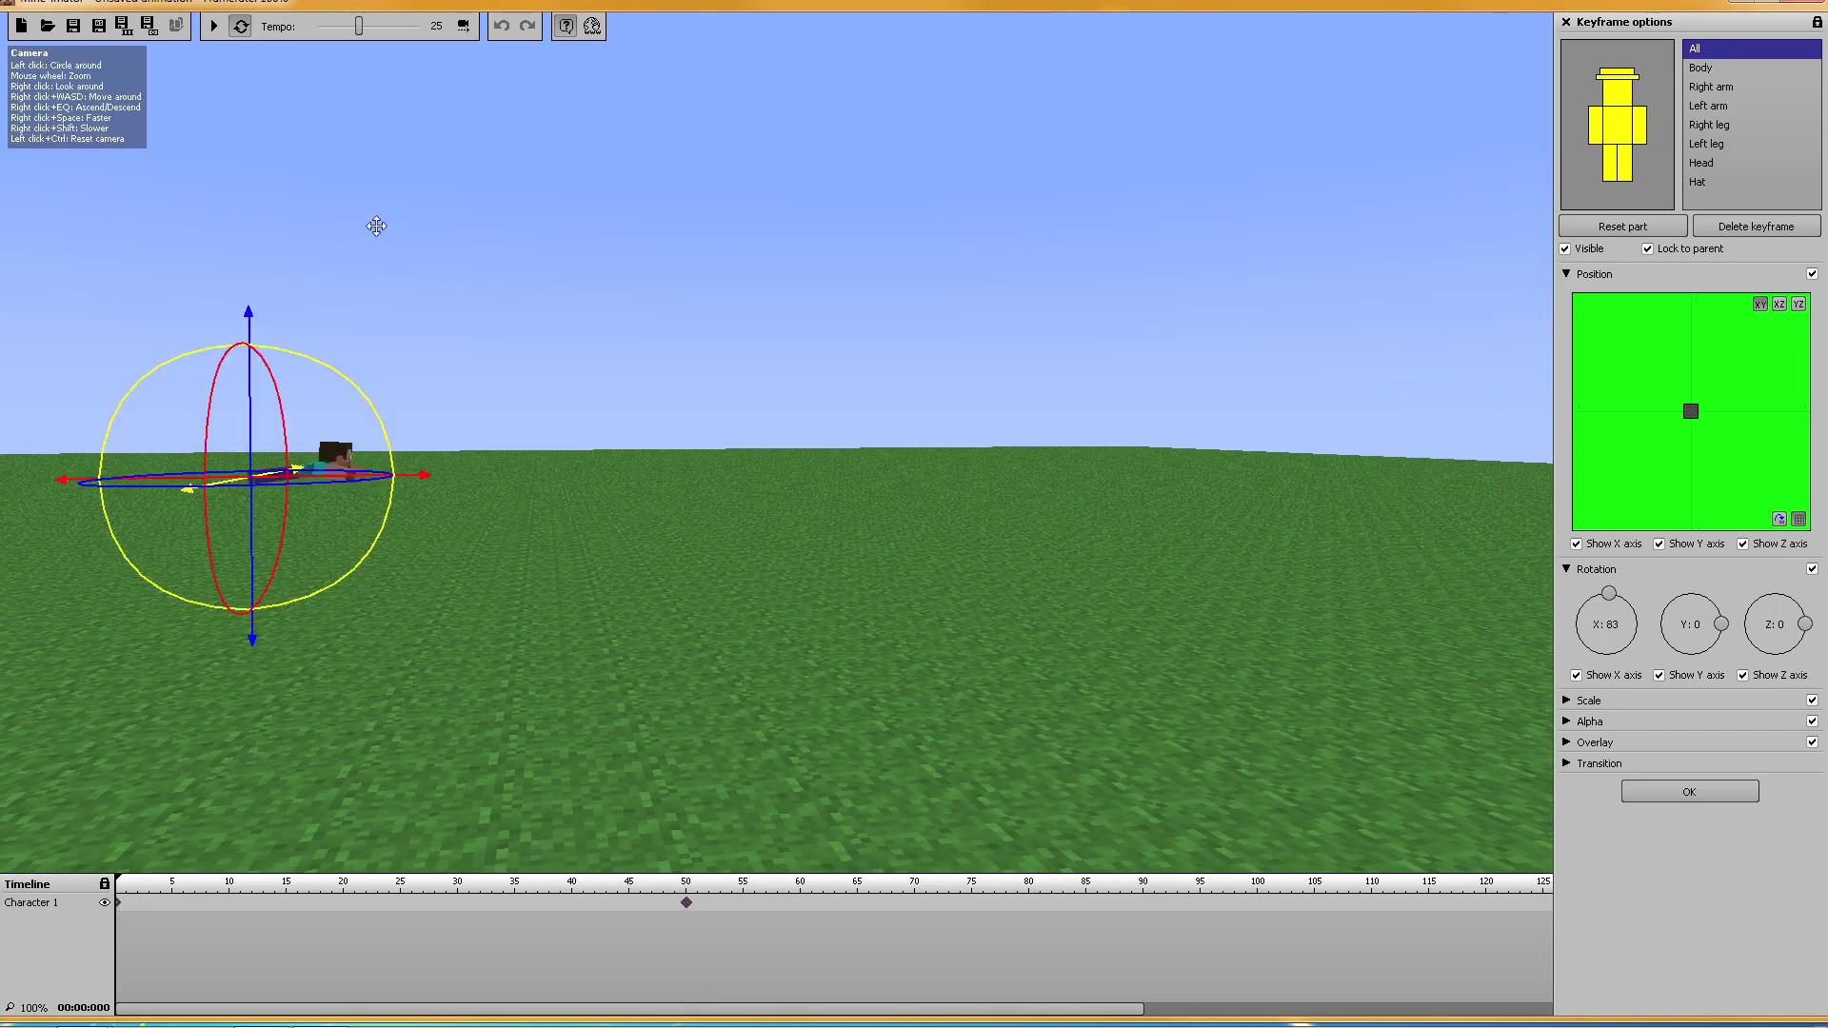
{"action": "left_click", "coordinate": [214, 26]}
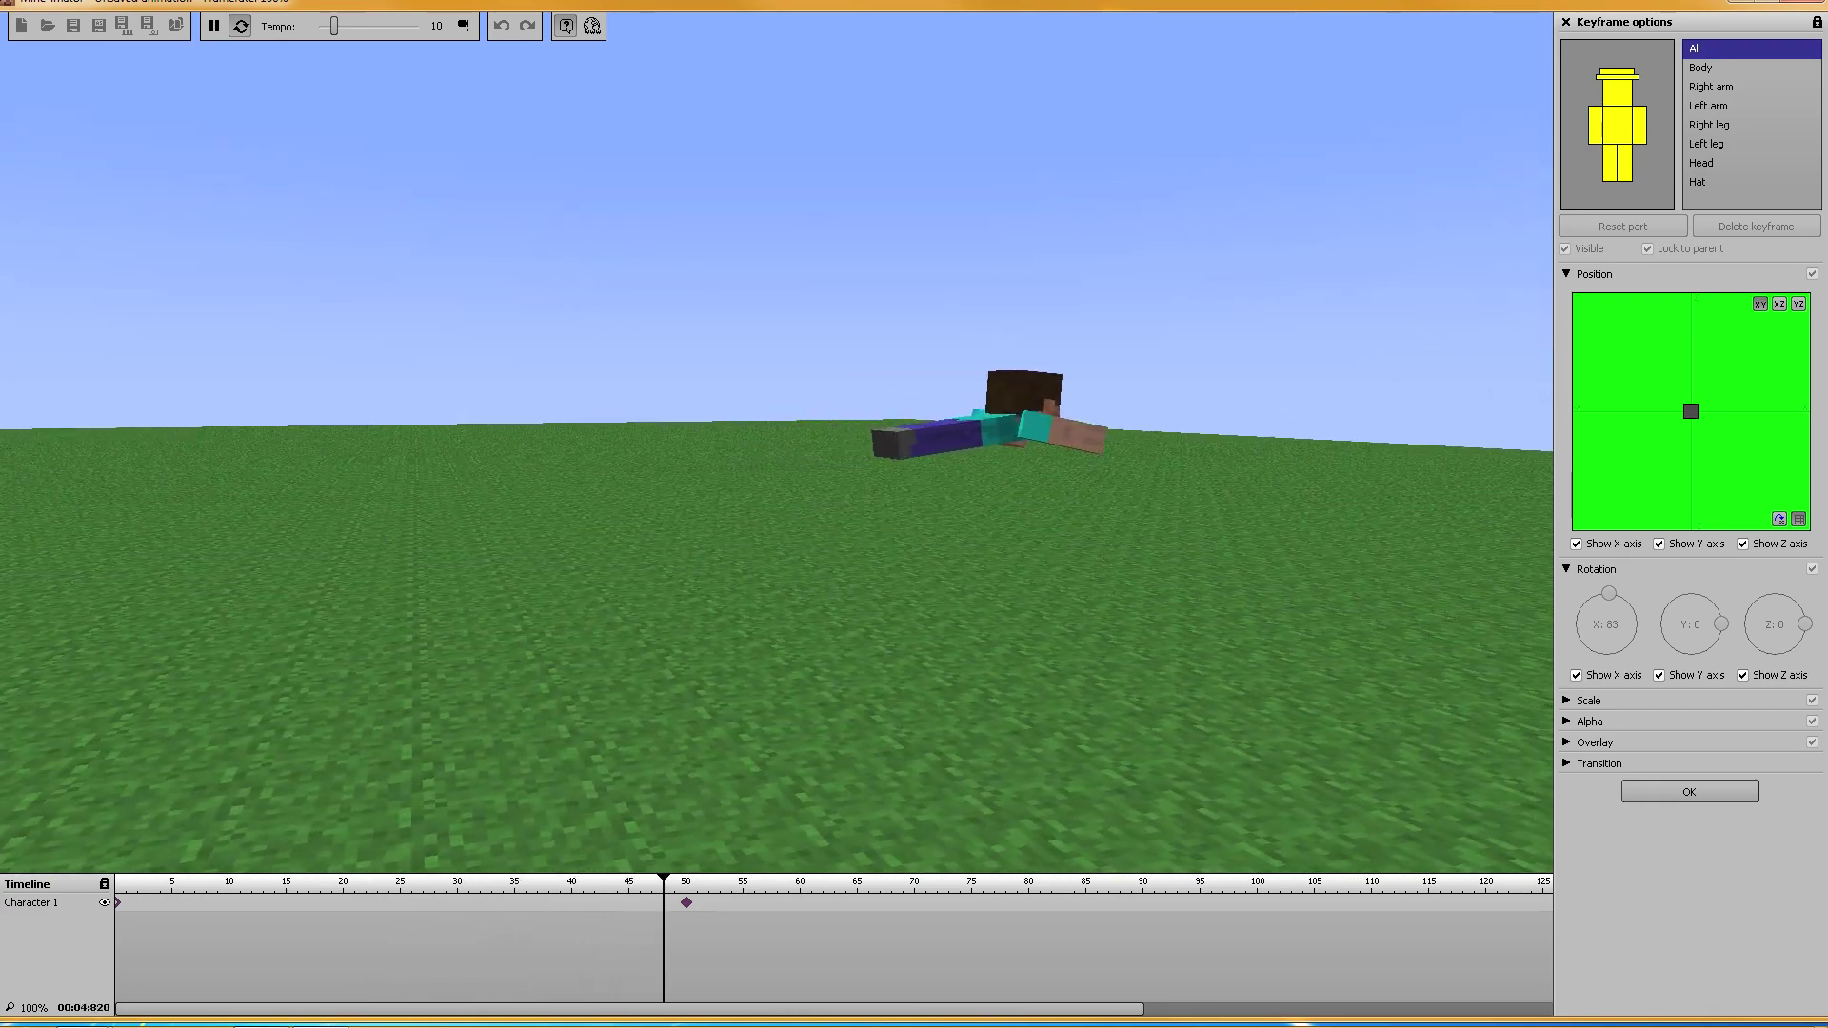
{"action": "right_click_drag", "start_coordinate": [789, 410], "coordinate": [718, 398]}
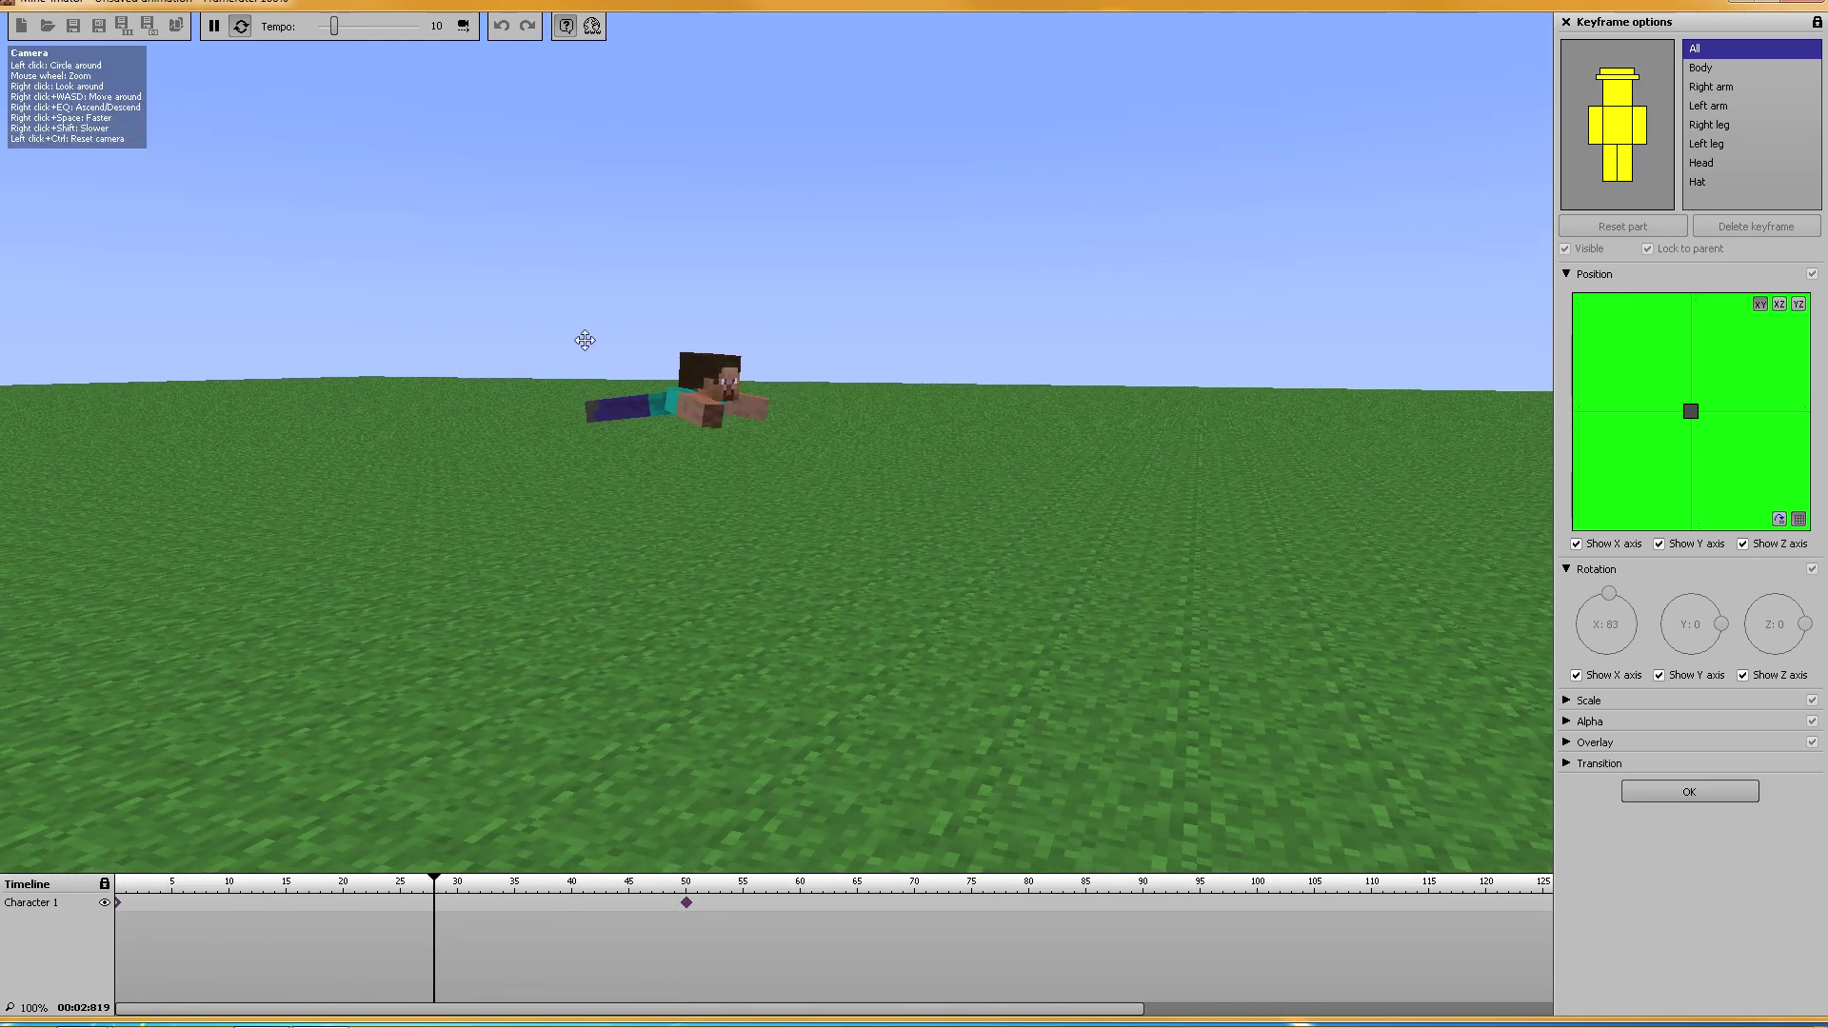
{"action": "right_click_drag", "start_coordinate": [775, 441], "coordinate": [852, 419]}
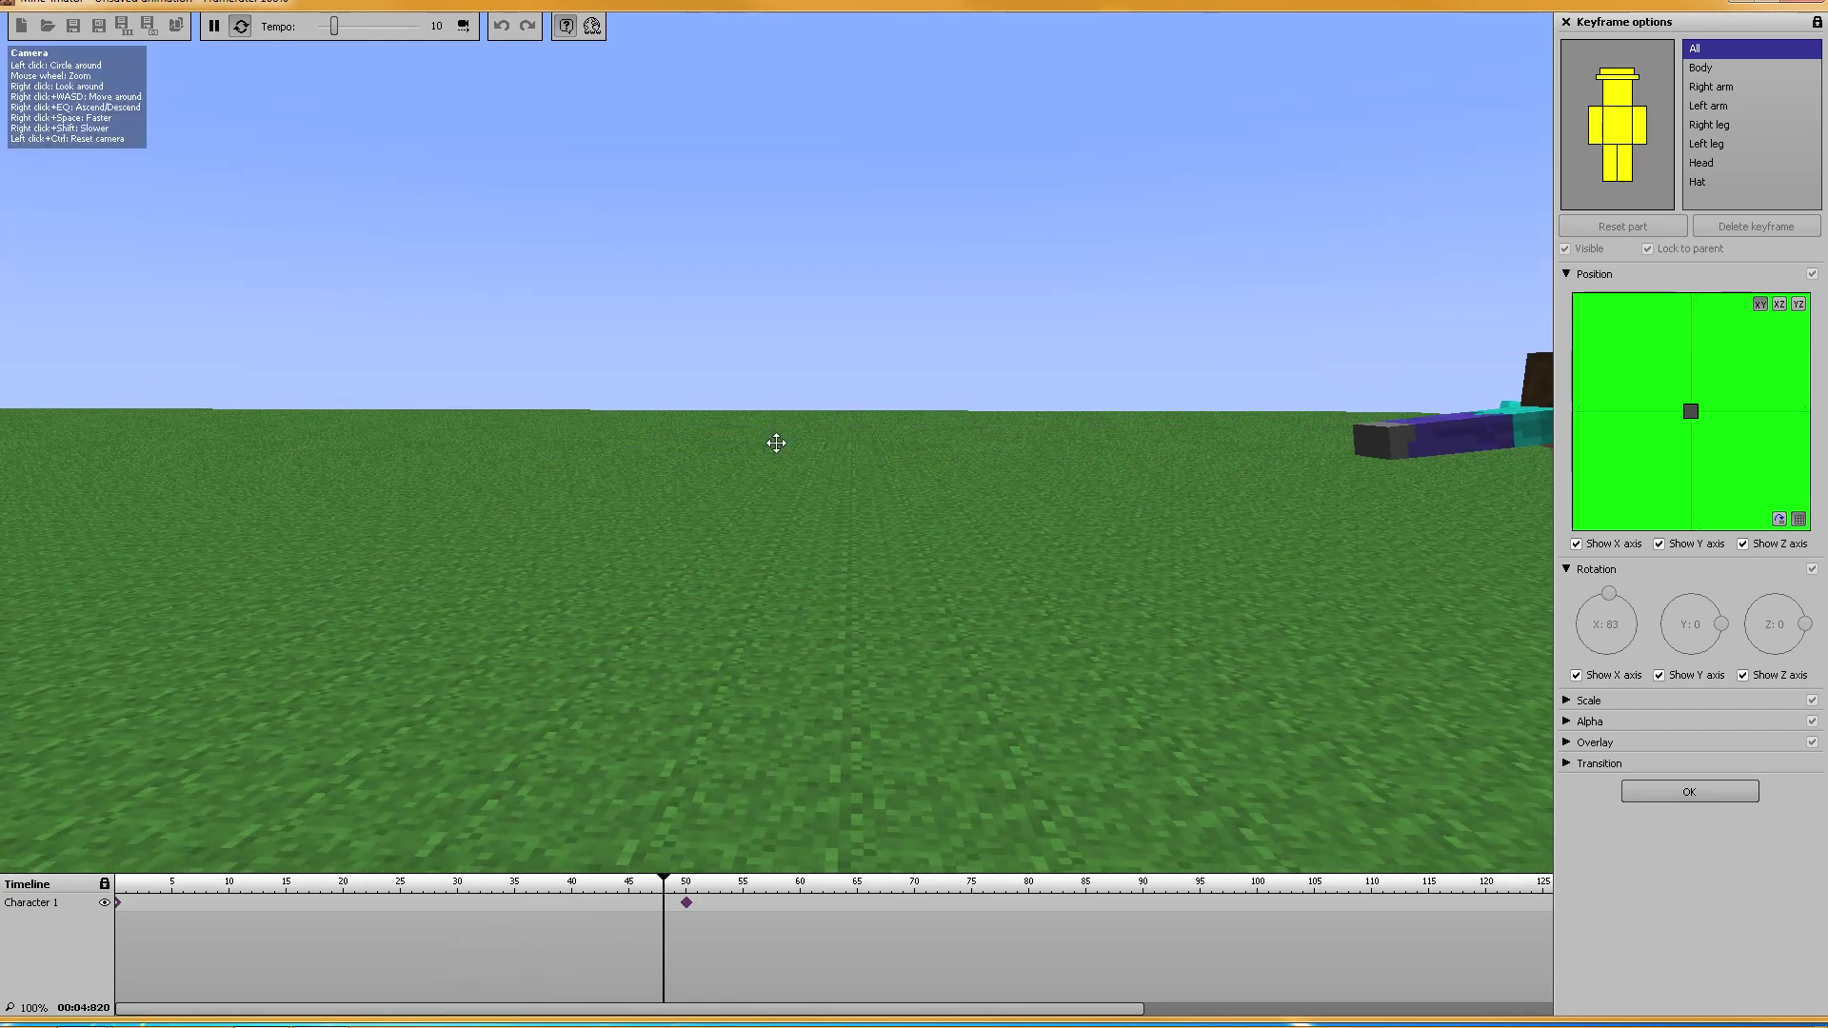
{"action": "left_click_drag", "start_coordinate": [745, 446], "coordinate": [435, 405]}
{"action": "right_click_drag", "start_coordinate": [686, 493], "coordinate": [776, 442]}
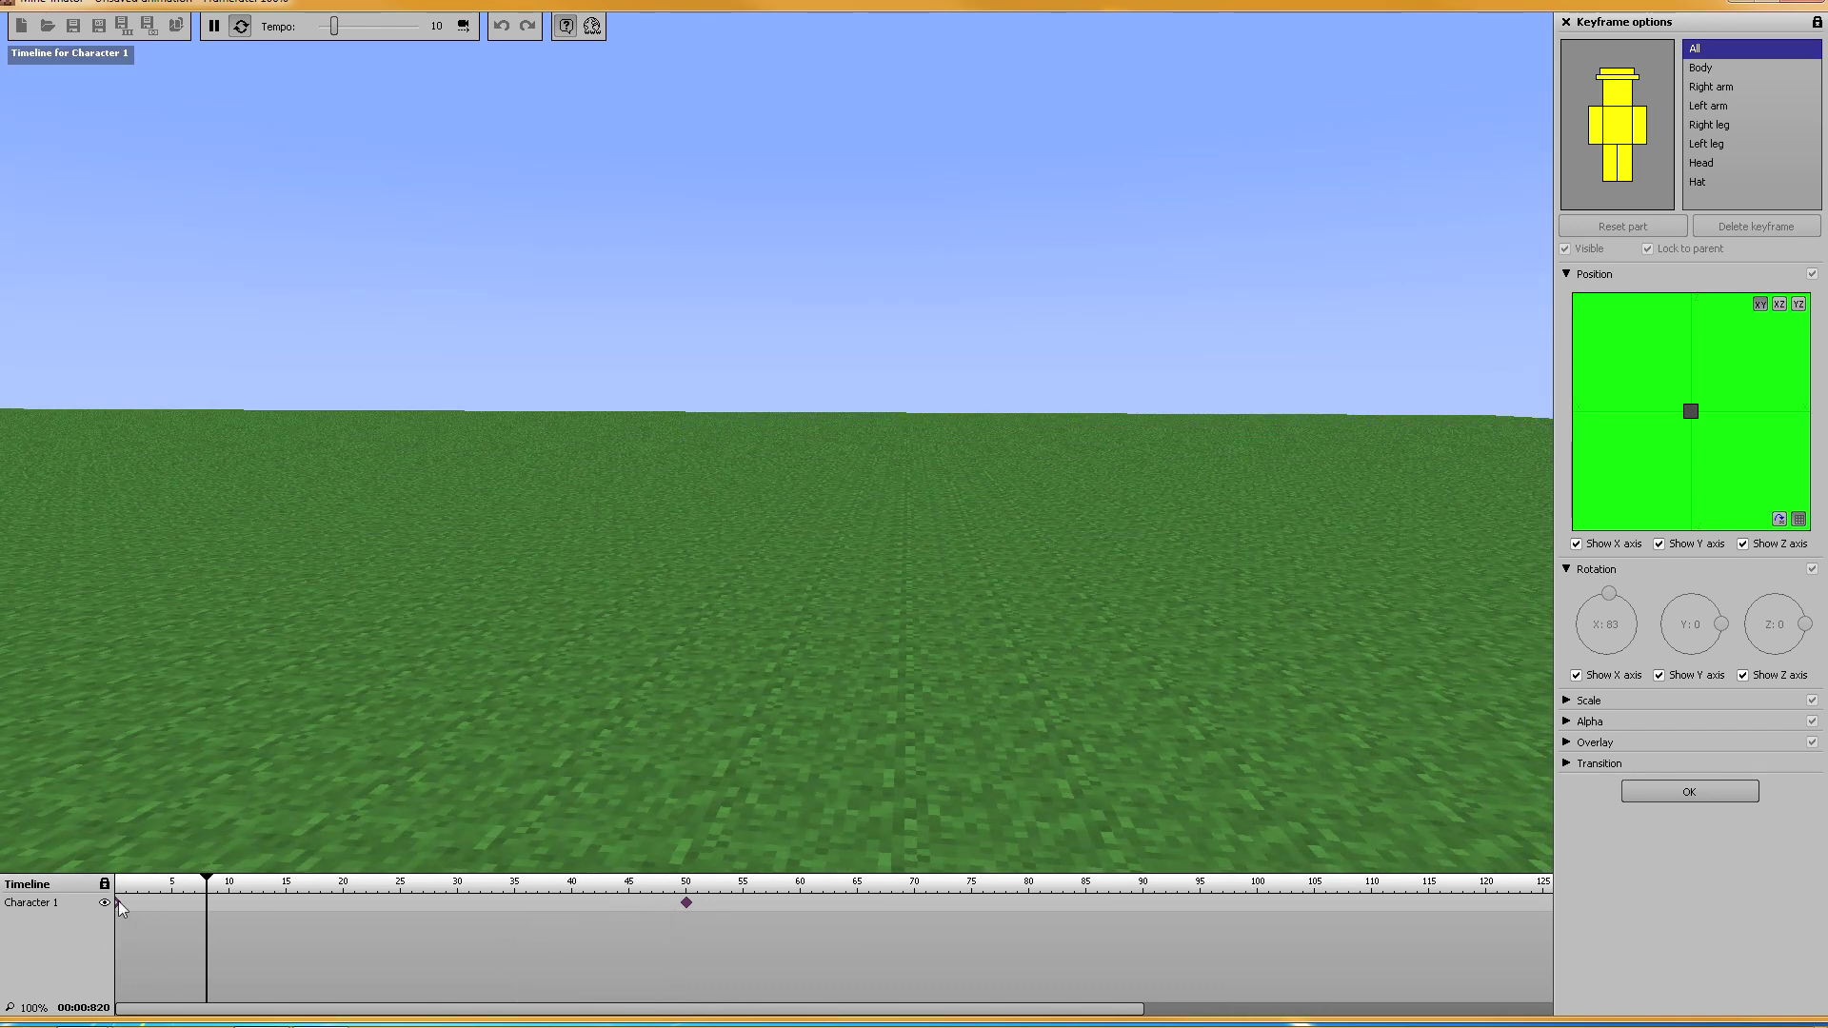
{"action": "key", "text": "space"}
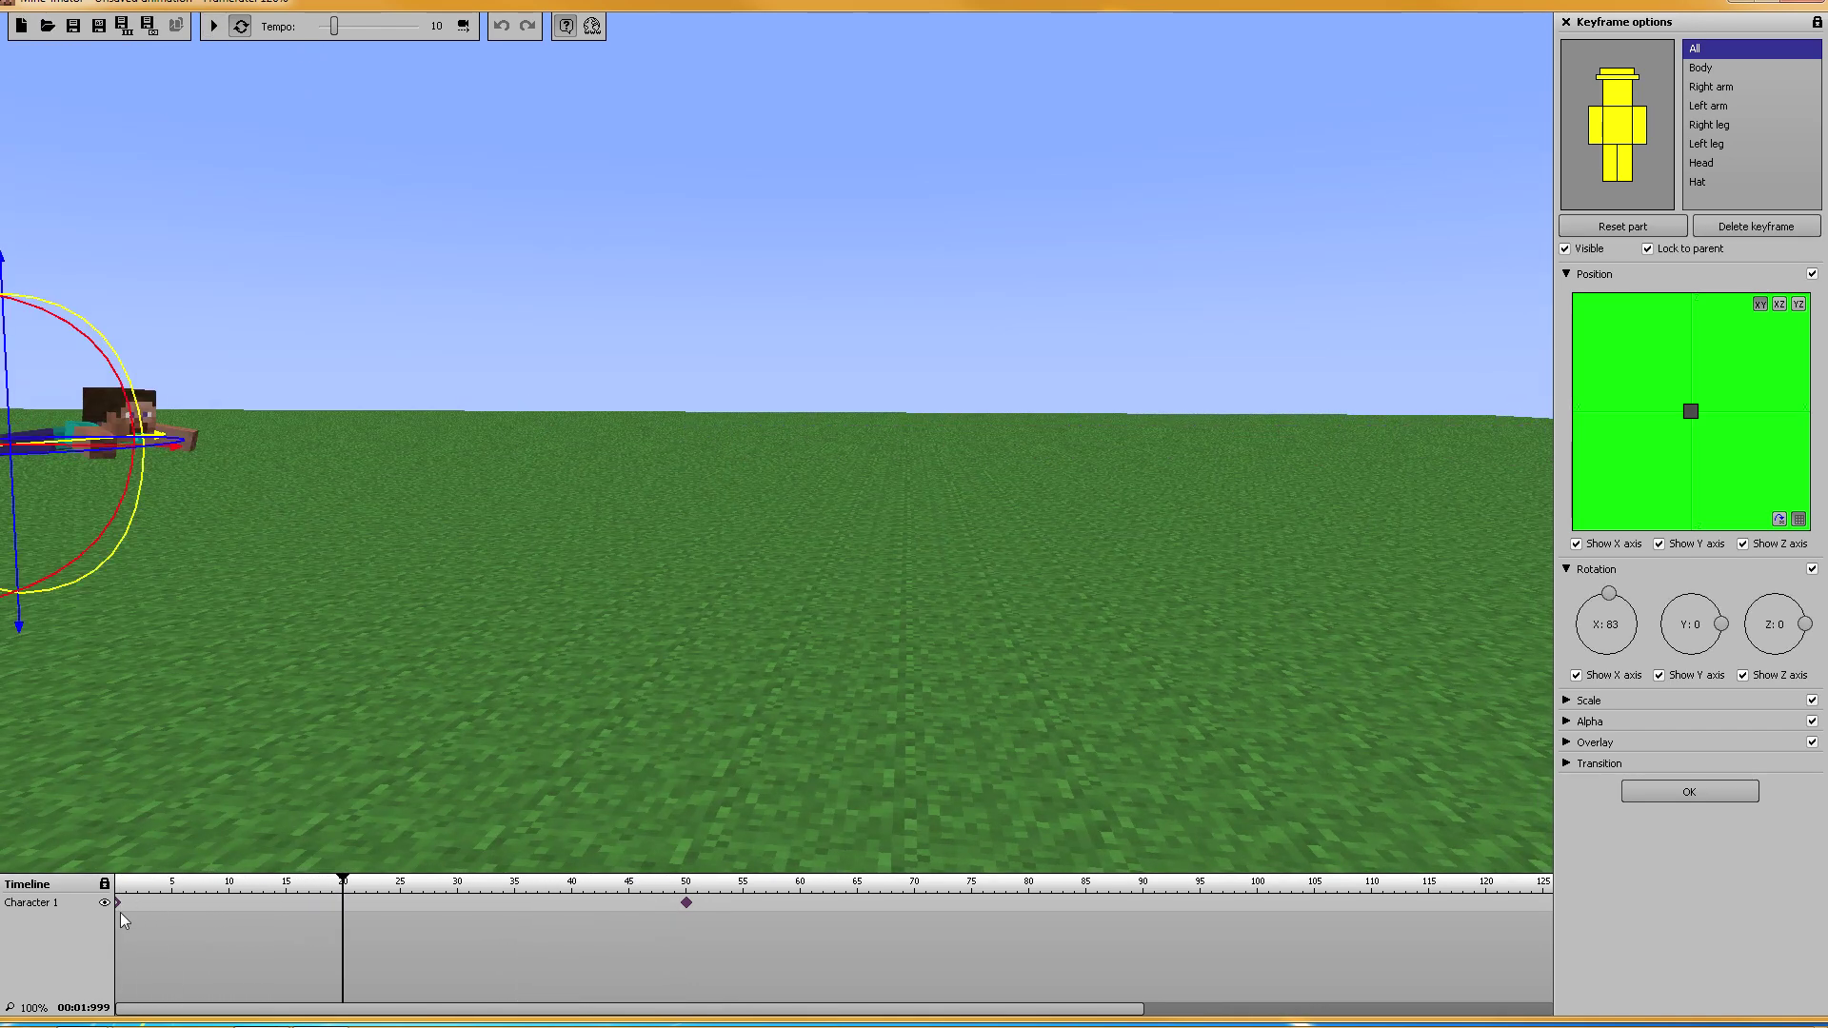
Step: Add keyframes for the flying character every five frames from frame 5 to frame 45
{"action": "left_click", "coordinate": [120, 911]}
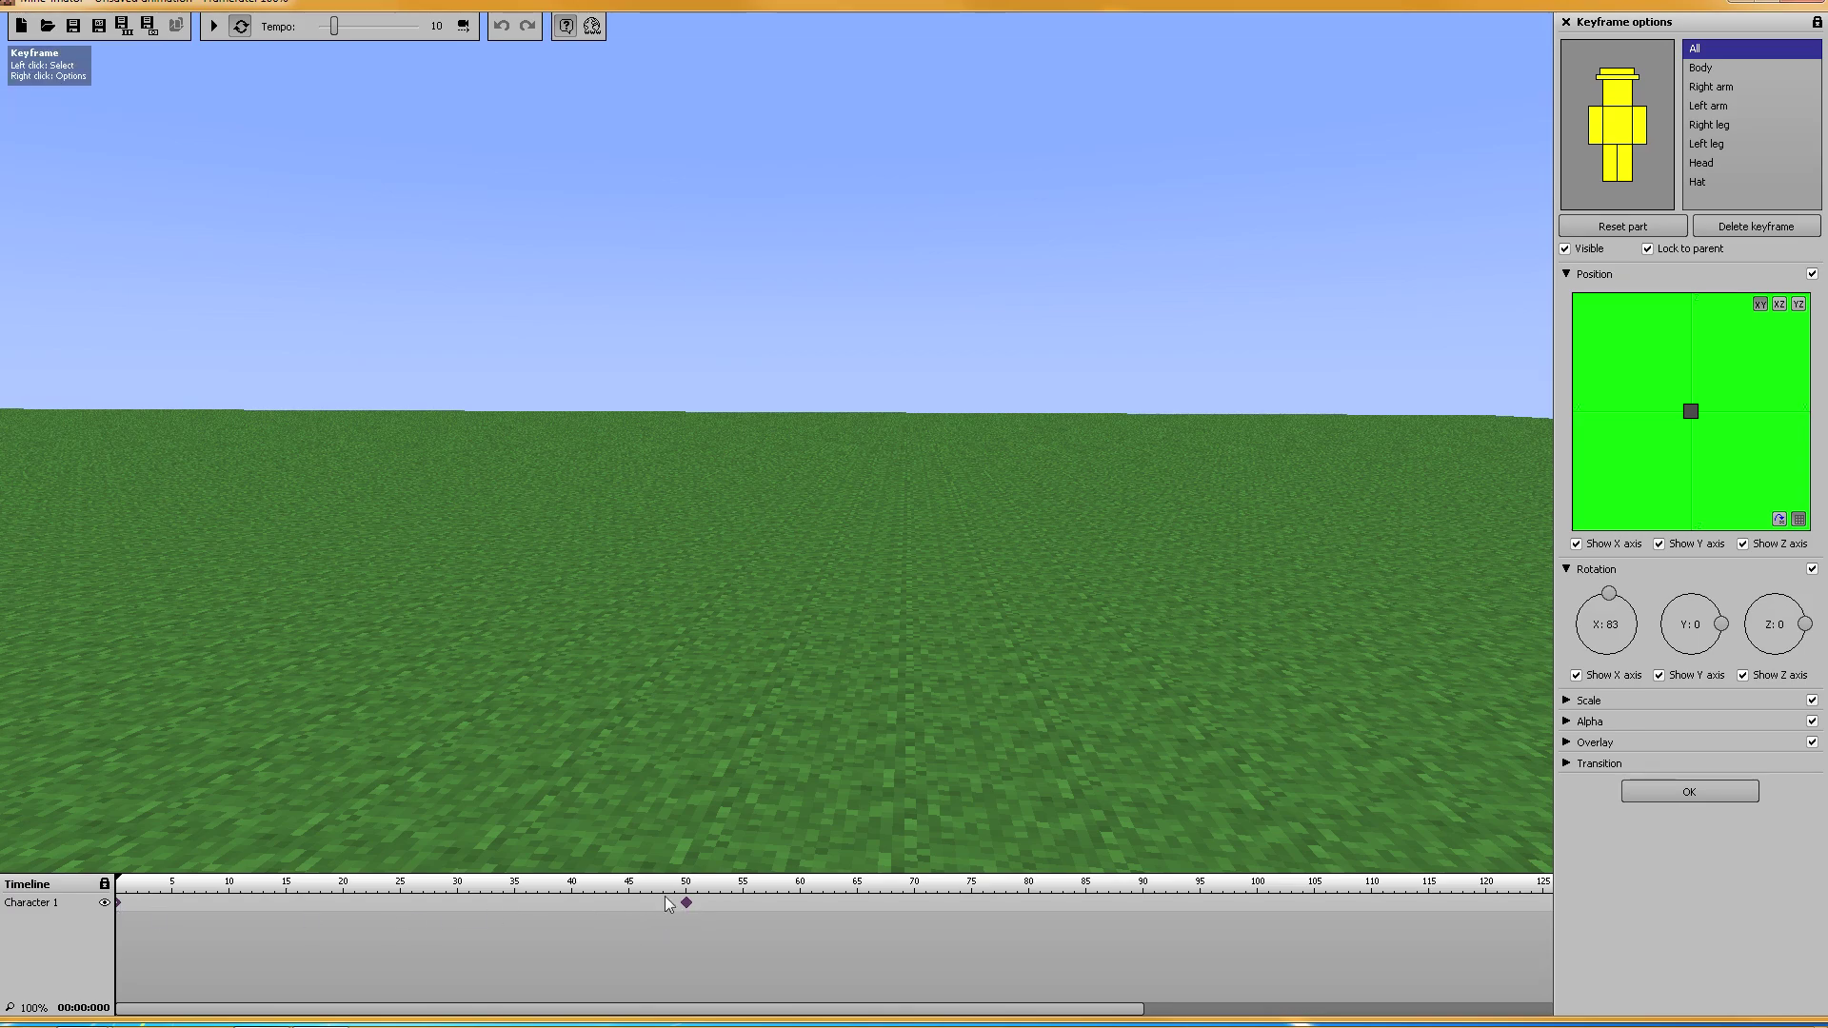
{"action": "right_click_drag", "start_coordinate": [420, 698], "coordinate": [666, 605]}
{"action": "left_click", "coordinate": [171, 902]}
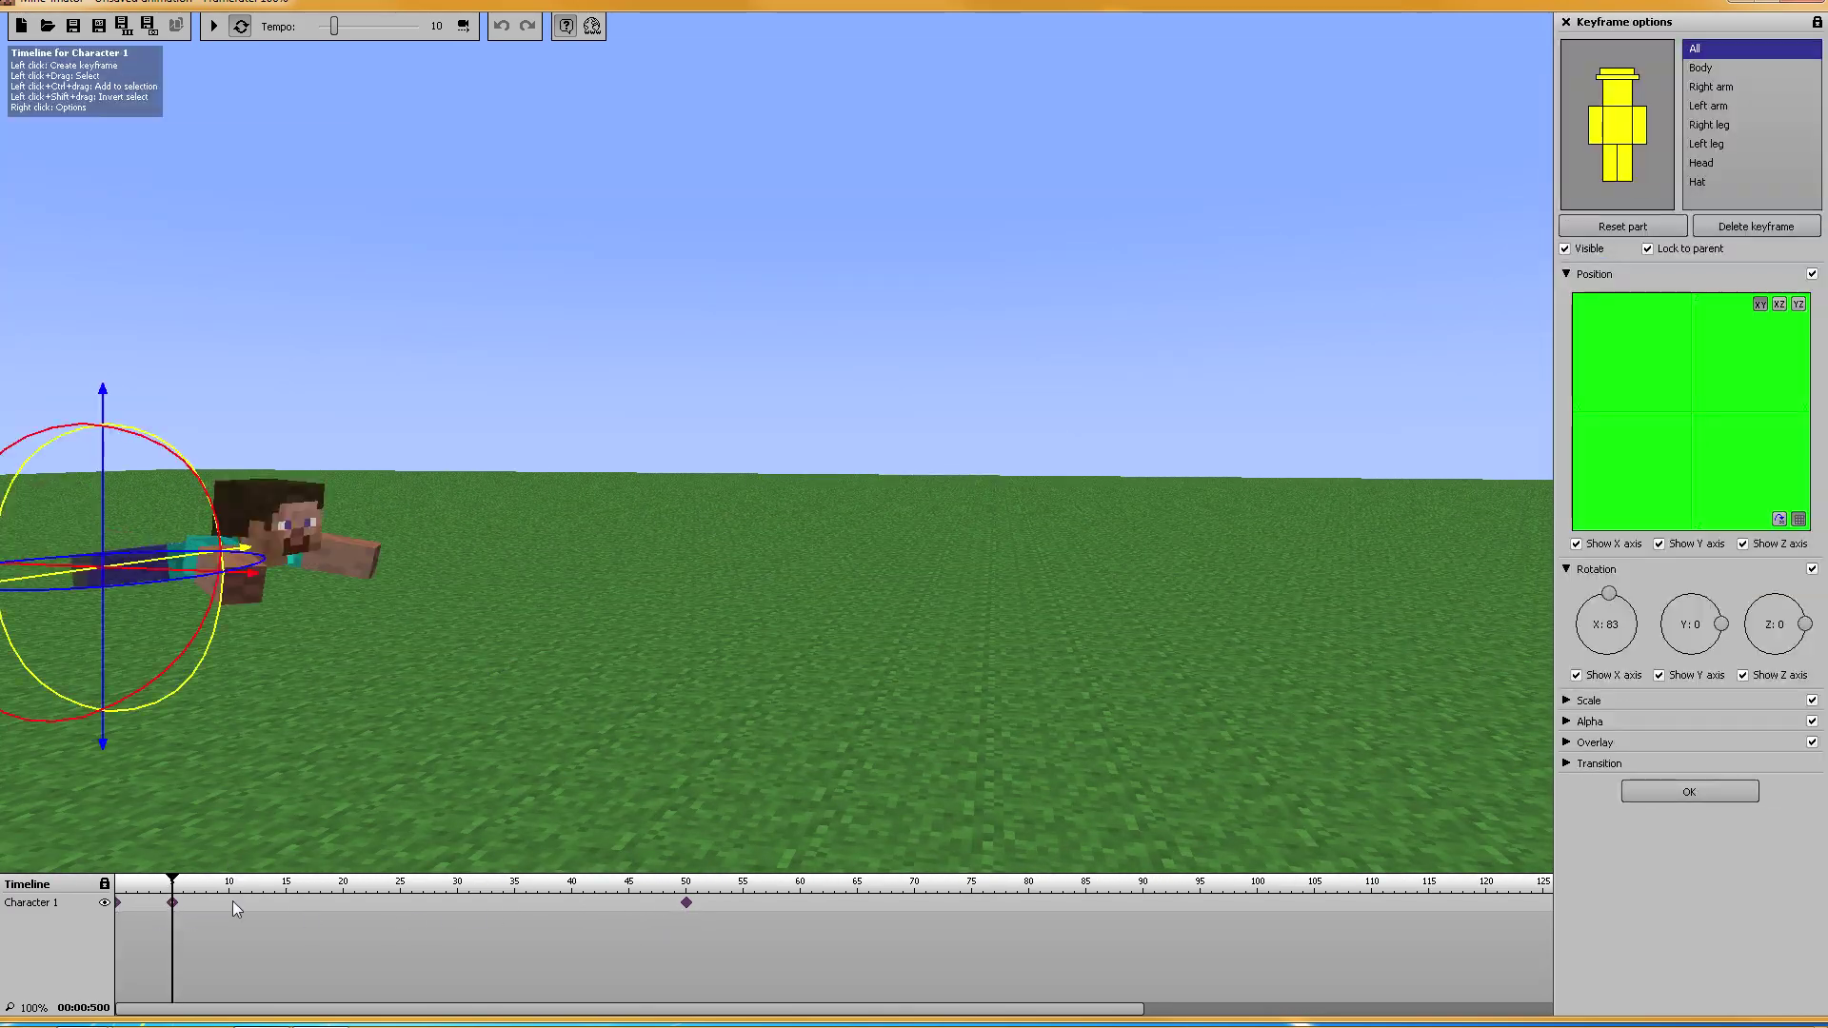
{"action": "left_click", "coordinate": [287, 902]}
{"action": "left_click", "coordinate": [231, 903]}
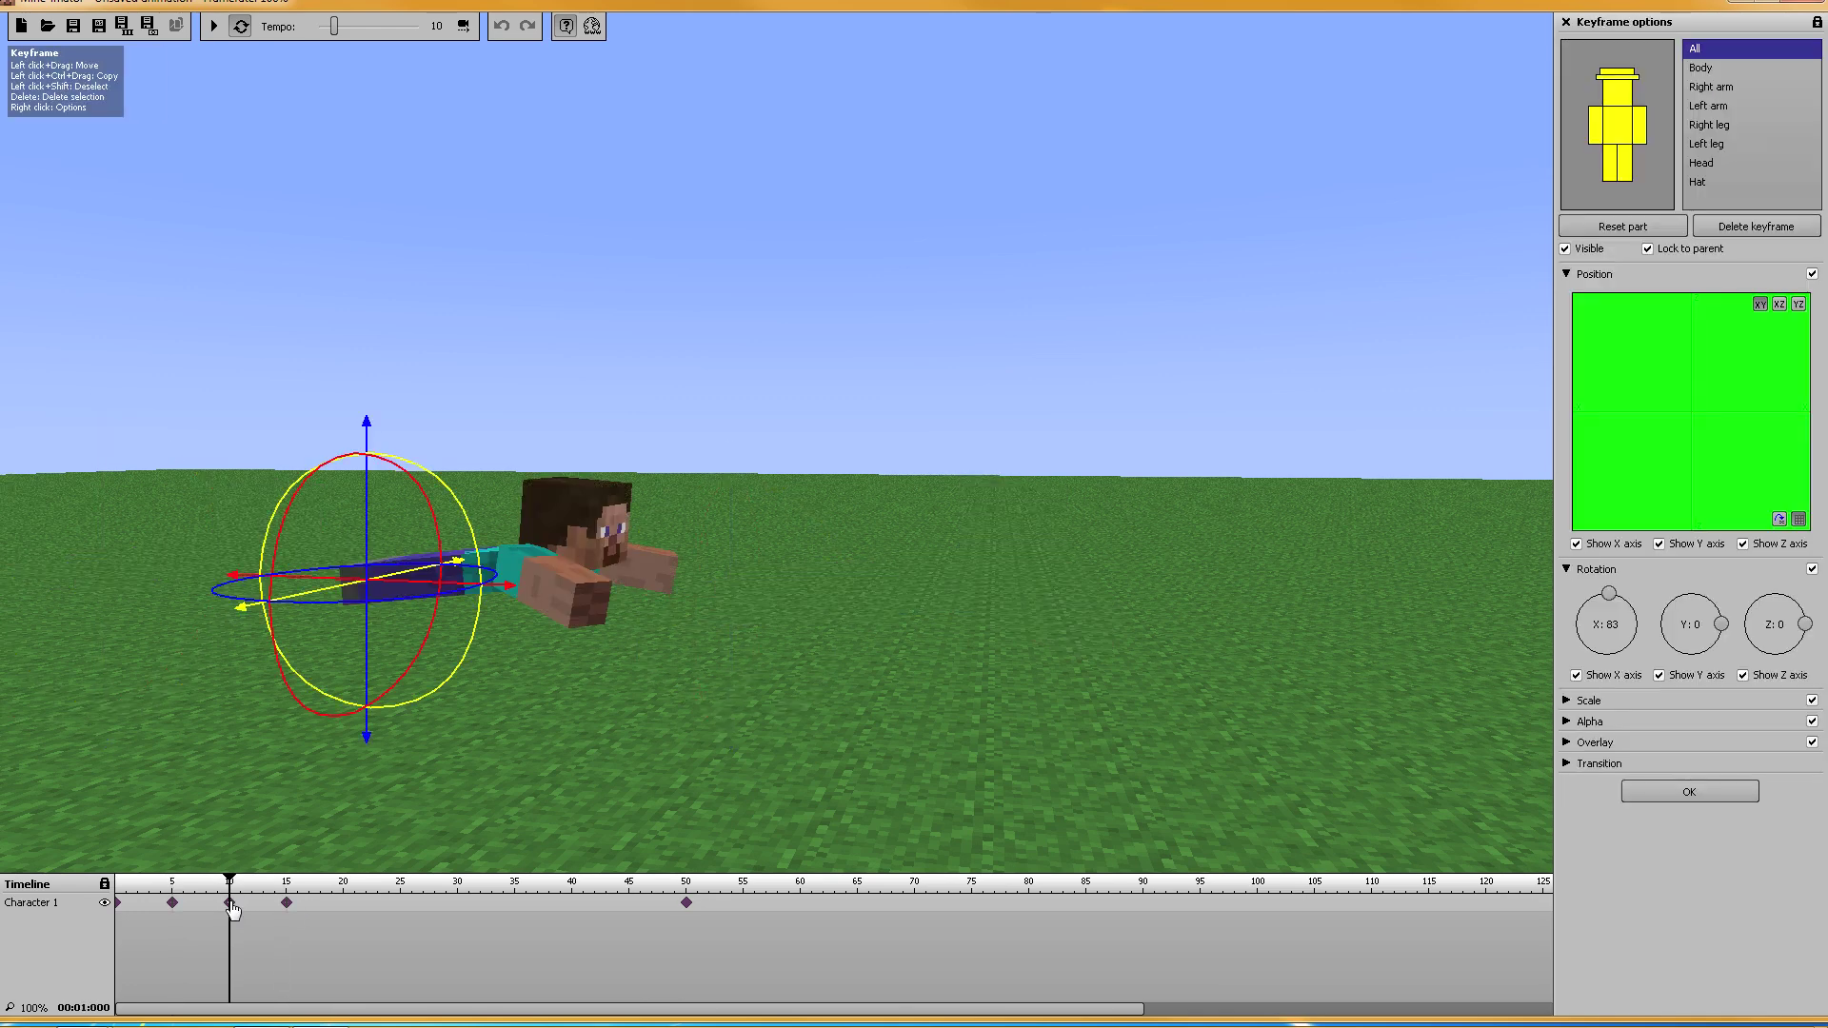
{"action": "left_click", "coordinate": [344, 902]}
{"action": "left_click", "coordinate": [402, 903]}
{"action": "left_click", "coordinate": [459, 900]}
{"action": "left_click", "coordinate": [515, 903]}
{"action": "left_click", "coordinate": [571, 903]}
{"action": "left_click", "coordinate": [628, 903]}
Step: In the keyframe at frame 5, rotate the right leg to about X -6 and the left leg to about X 6
{"action": "left_click", "coordinate": [173, 904]}
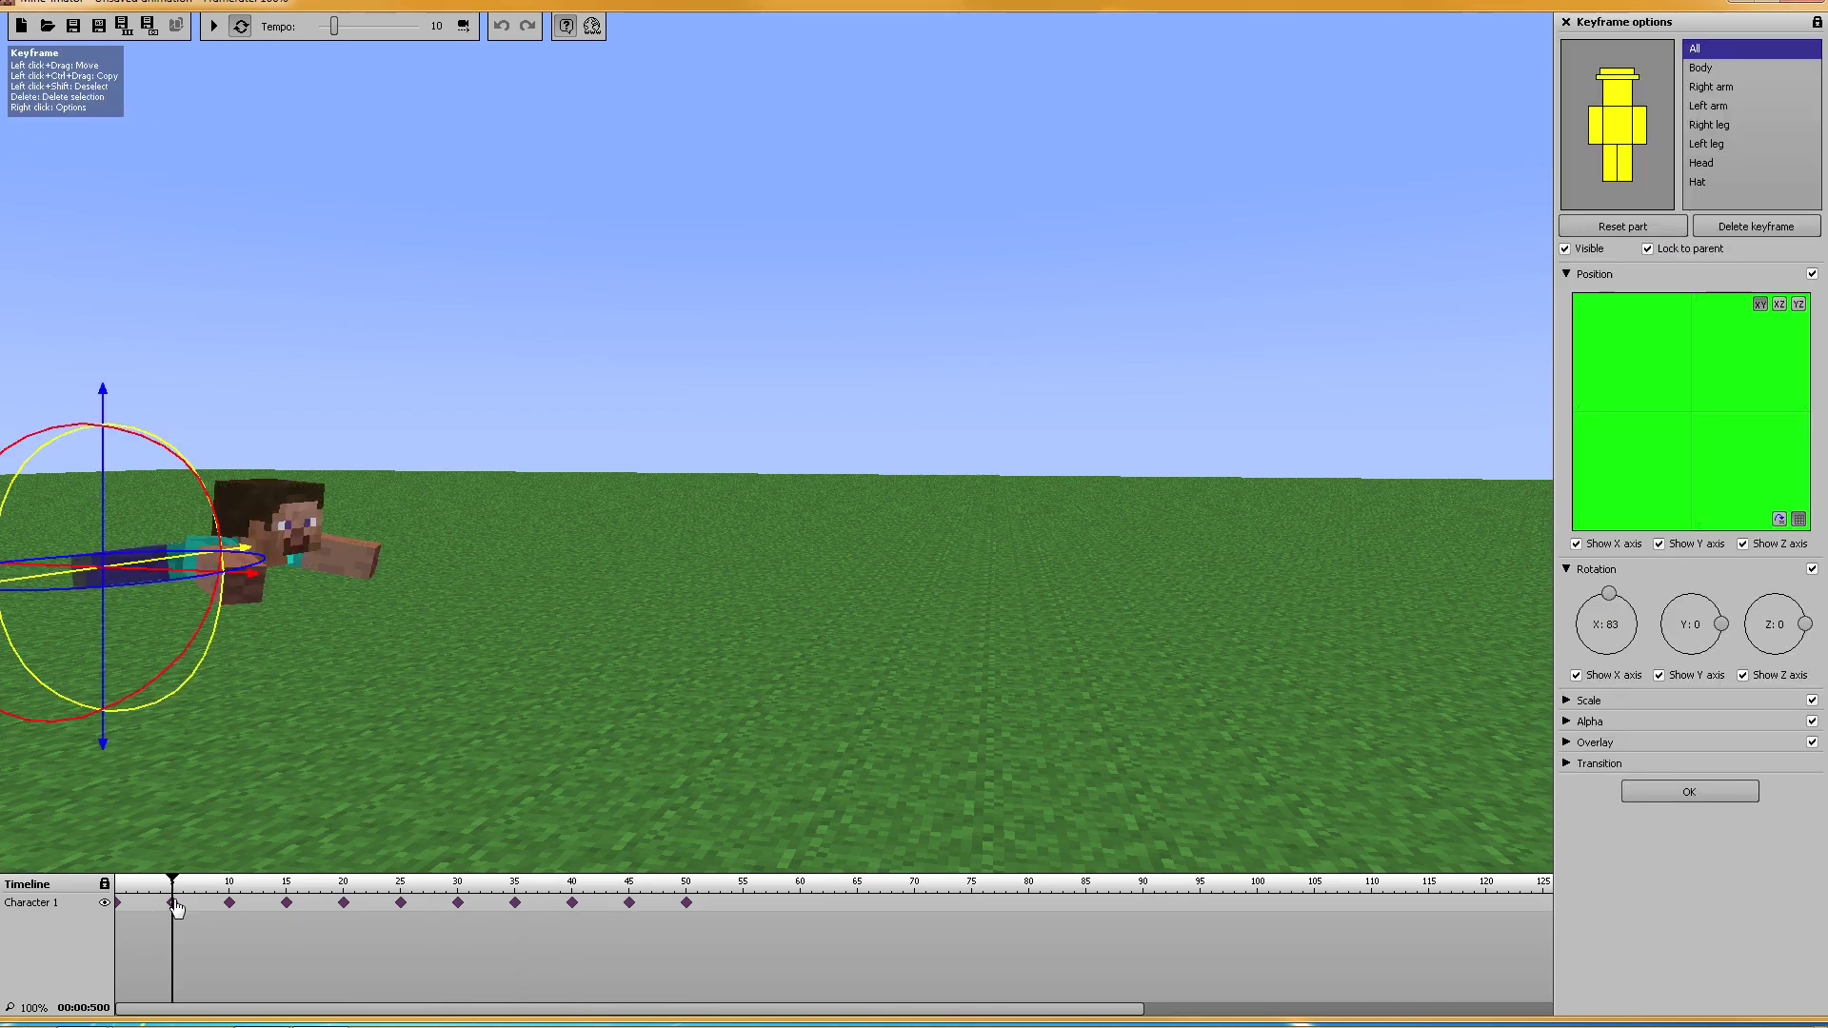
{"action": "left_click_drag", "start_coordinate": [421, 722], "coordinate": [1032, 273]}
{"action": "left_click", "coordinate": [1612, 166]}
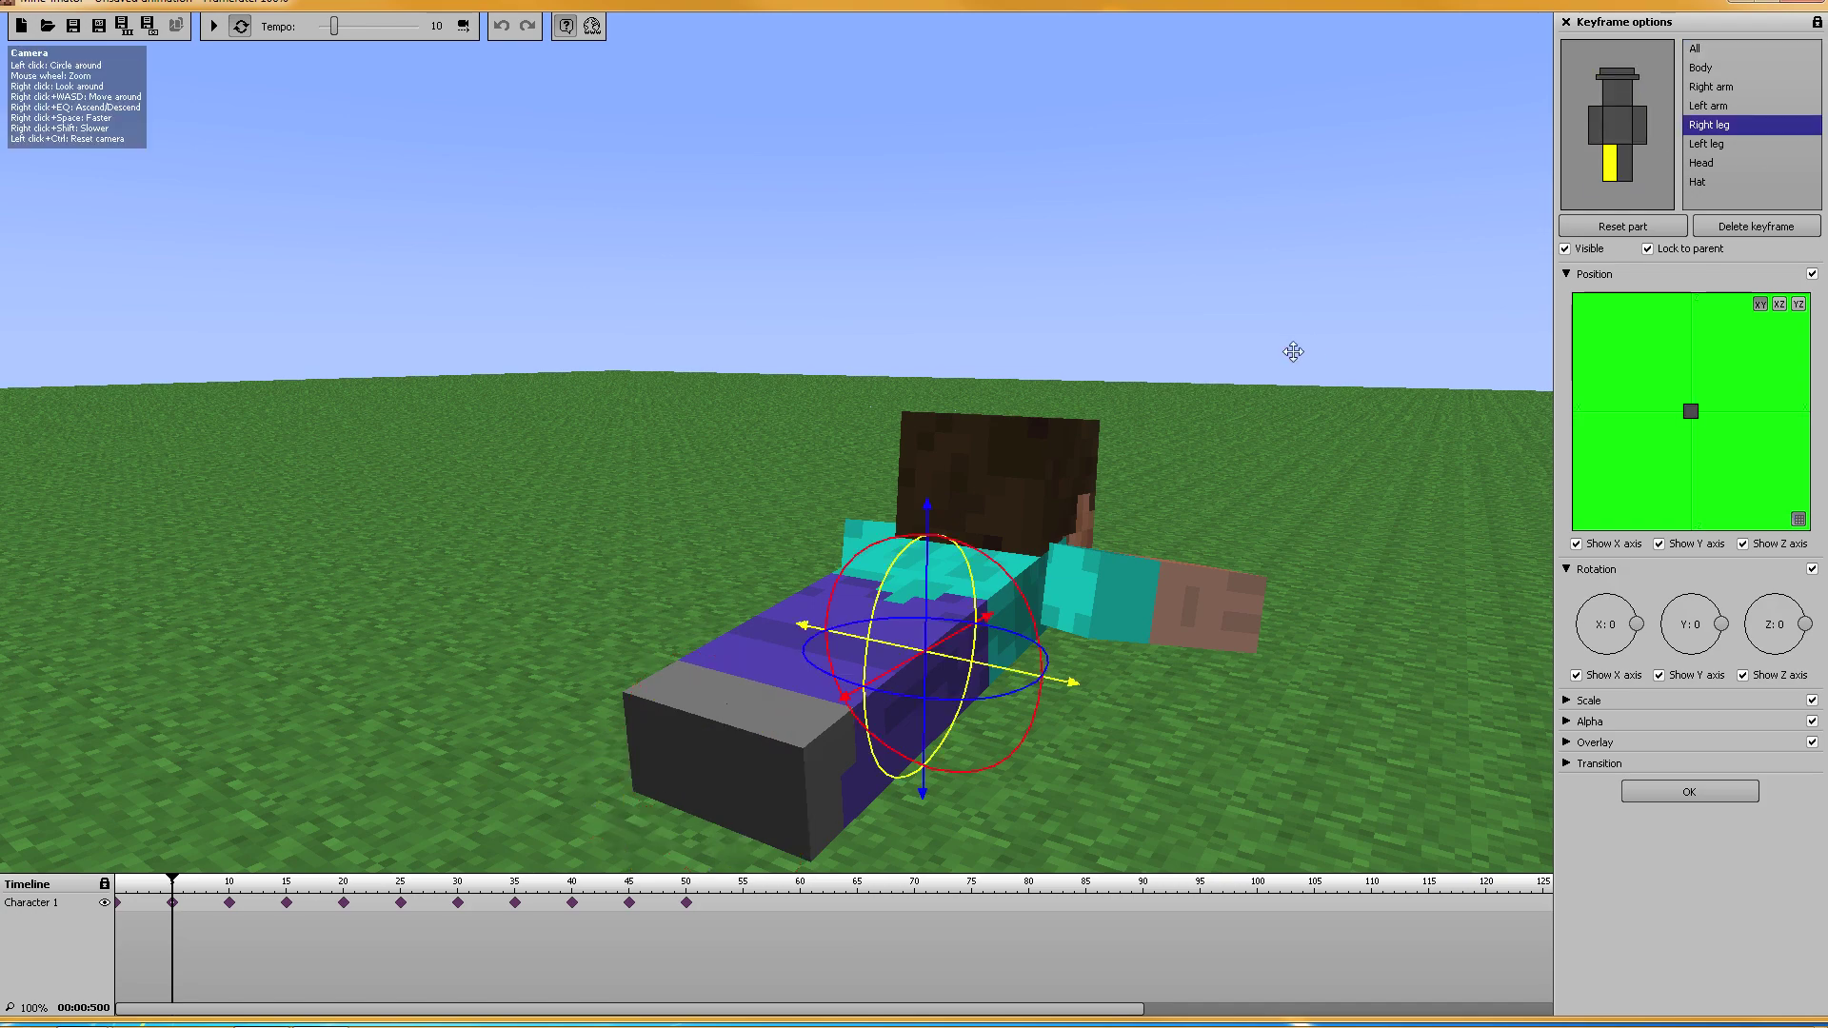
{"action": "key", "text": "s"}
{"action": "right_click_drag", "start_coordinate": [1293, 351], "coordinate": [725, 442]}
{"action": "key", "text": "d"}
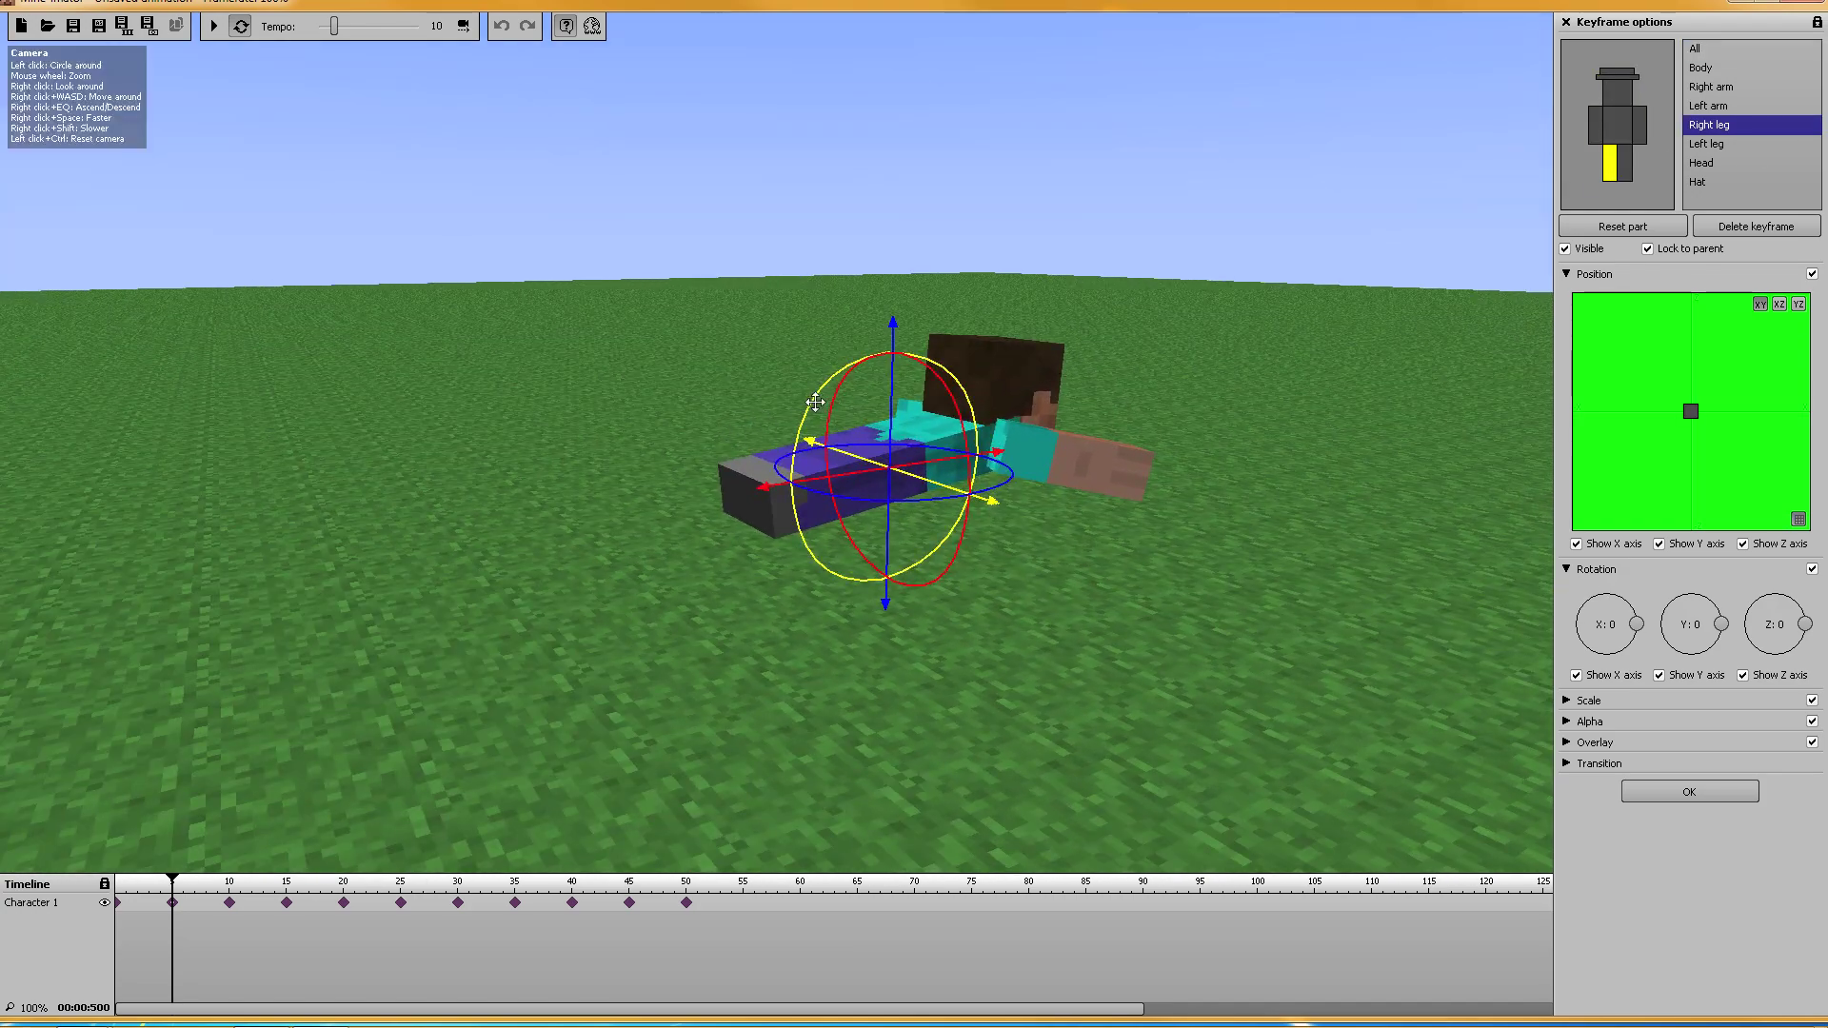
{"action": "left_click_drag", "start_coordinate": [814, 413], "coordinate": [809, 420]}
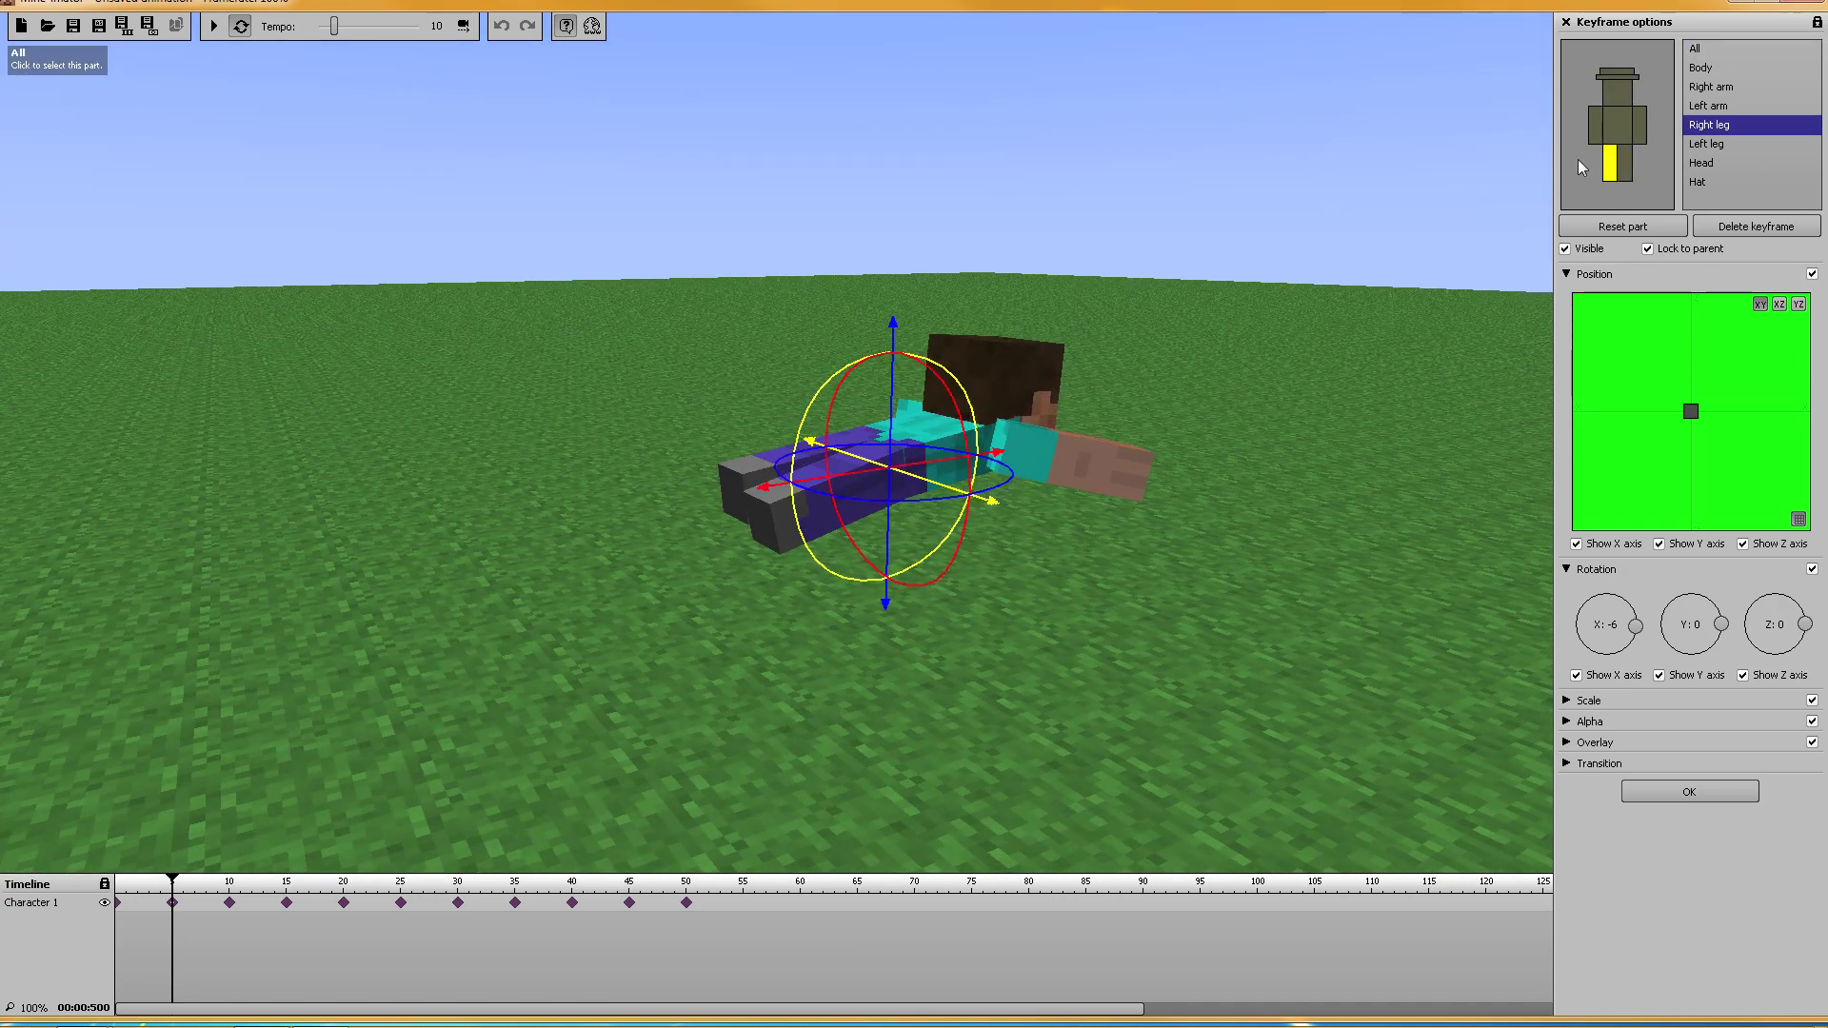
{"action": "left_click", "coordinate": [1627, 164]}
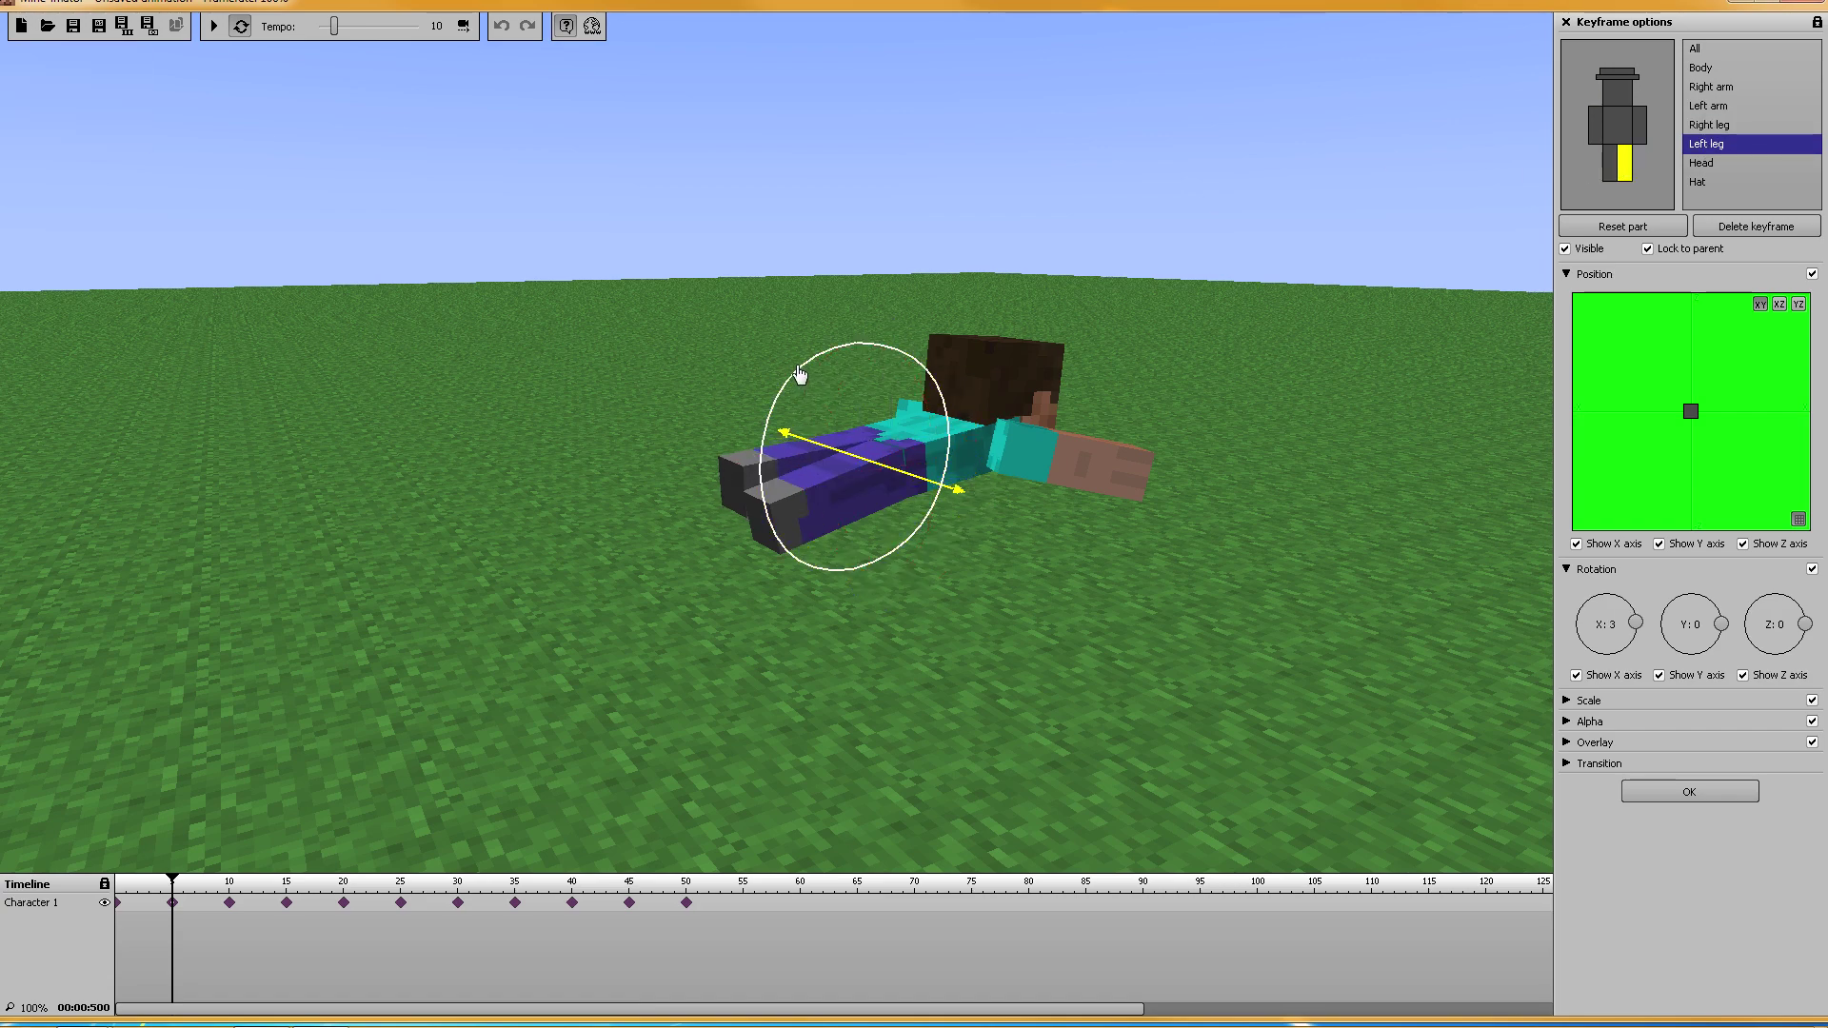
Step: Check the leg poses at frames 0 and 5, and rotate the left leg to about X -7 in the keyframe at frame 10
{"action": "left_click", "coordinate": [226, 903]}
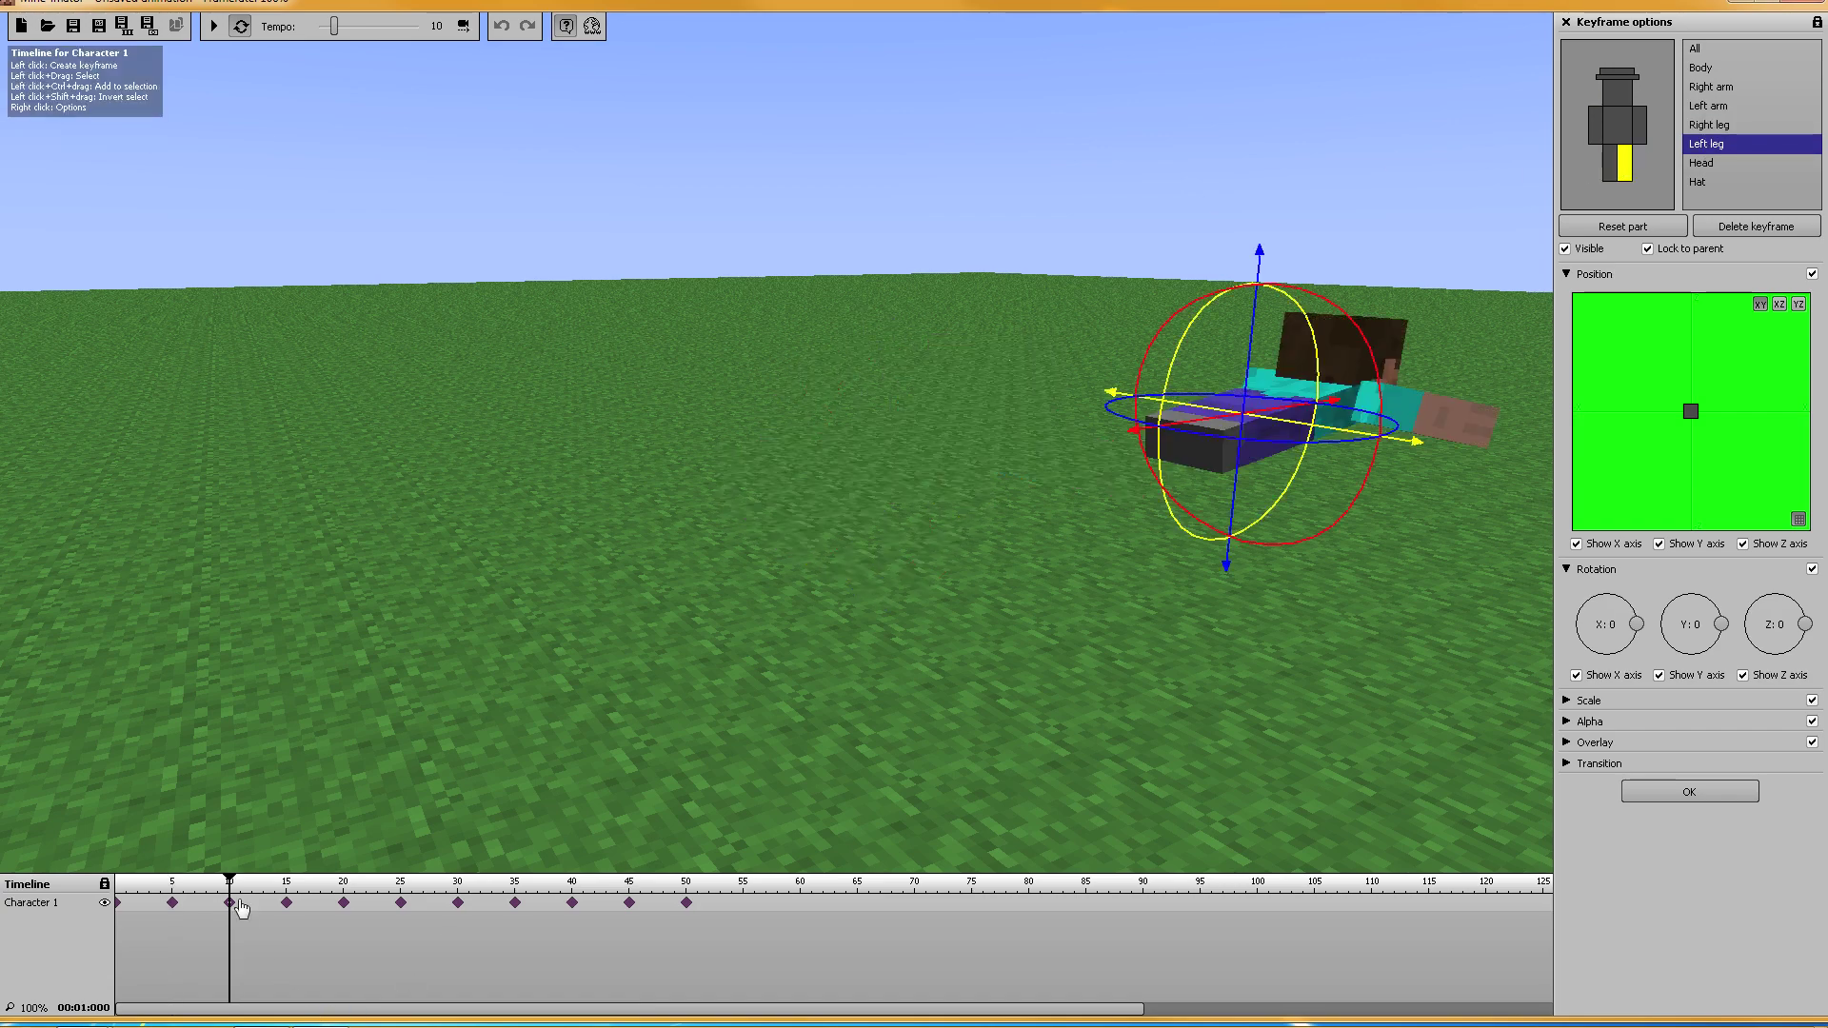
{"action": "left_click_drag", "start_coordinate": [862, 433], "coordinate": [777, 446]}
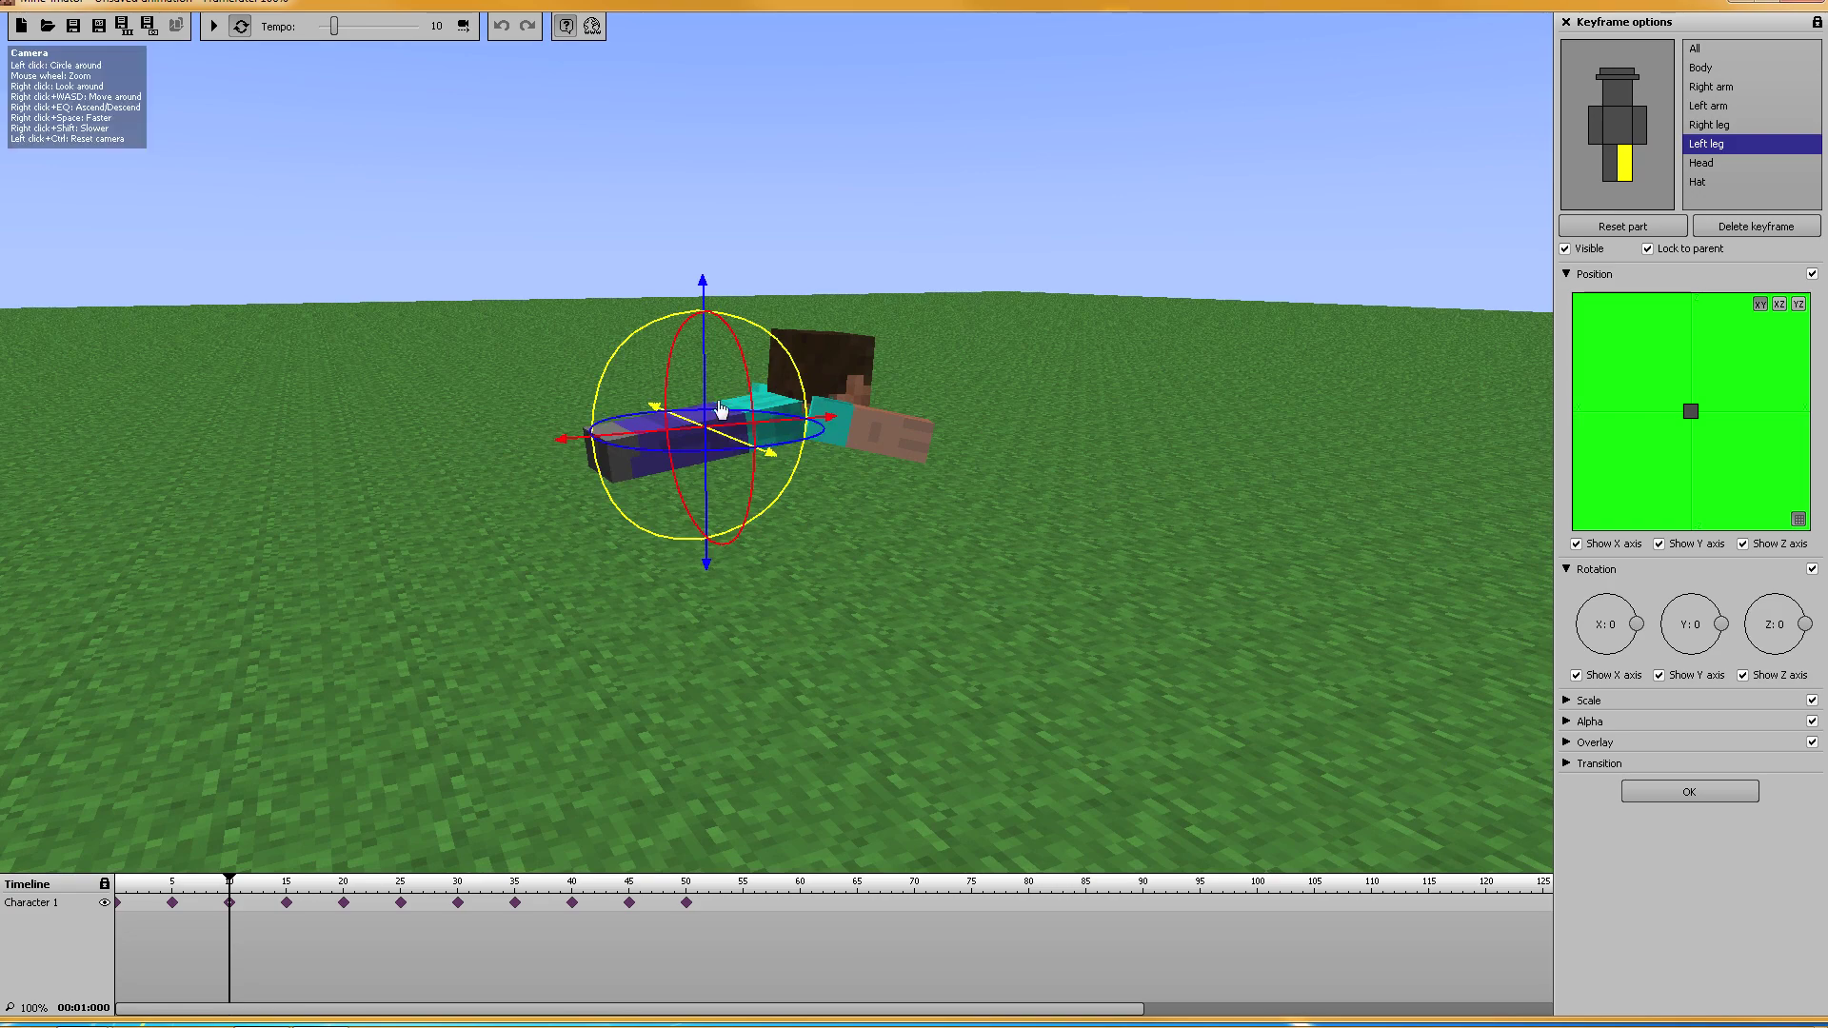
{"action": "left_click", "coordinate": [118, 908]}
{"action": "left_click_drag", "start_coordinate": [371, 595], "coordinate": [224, 619]}
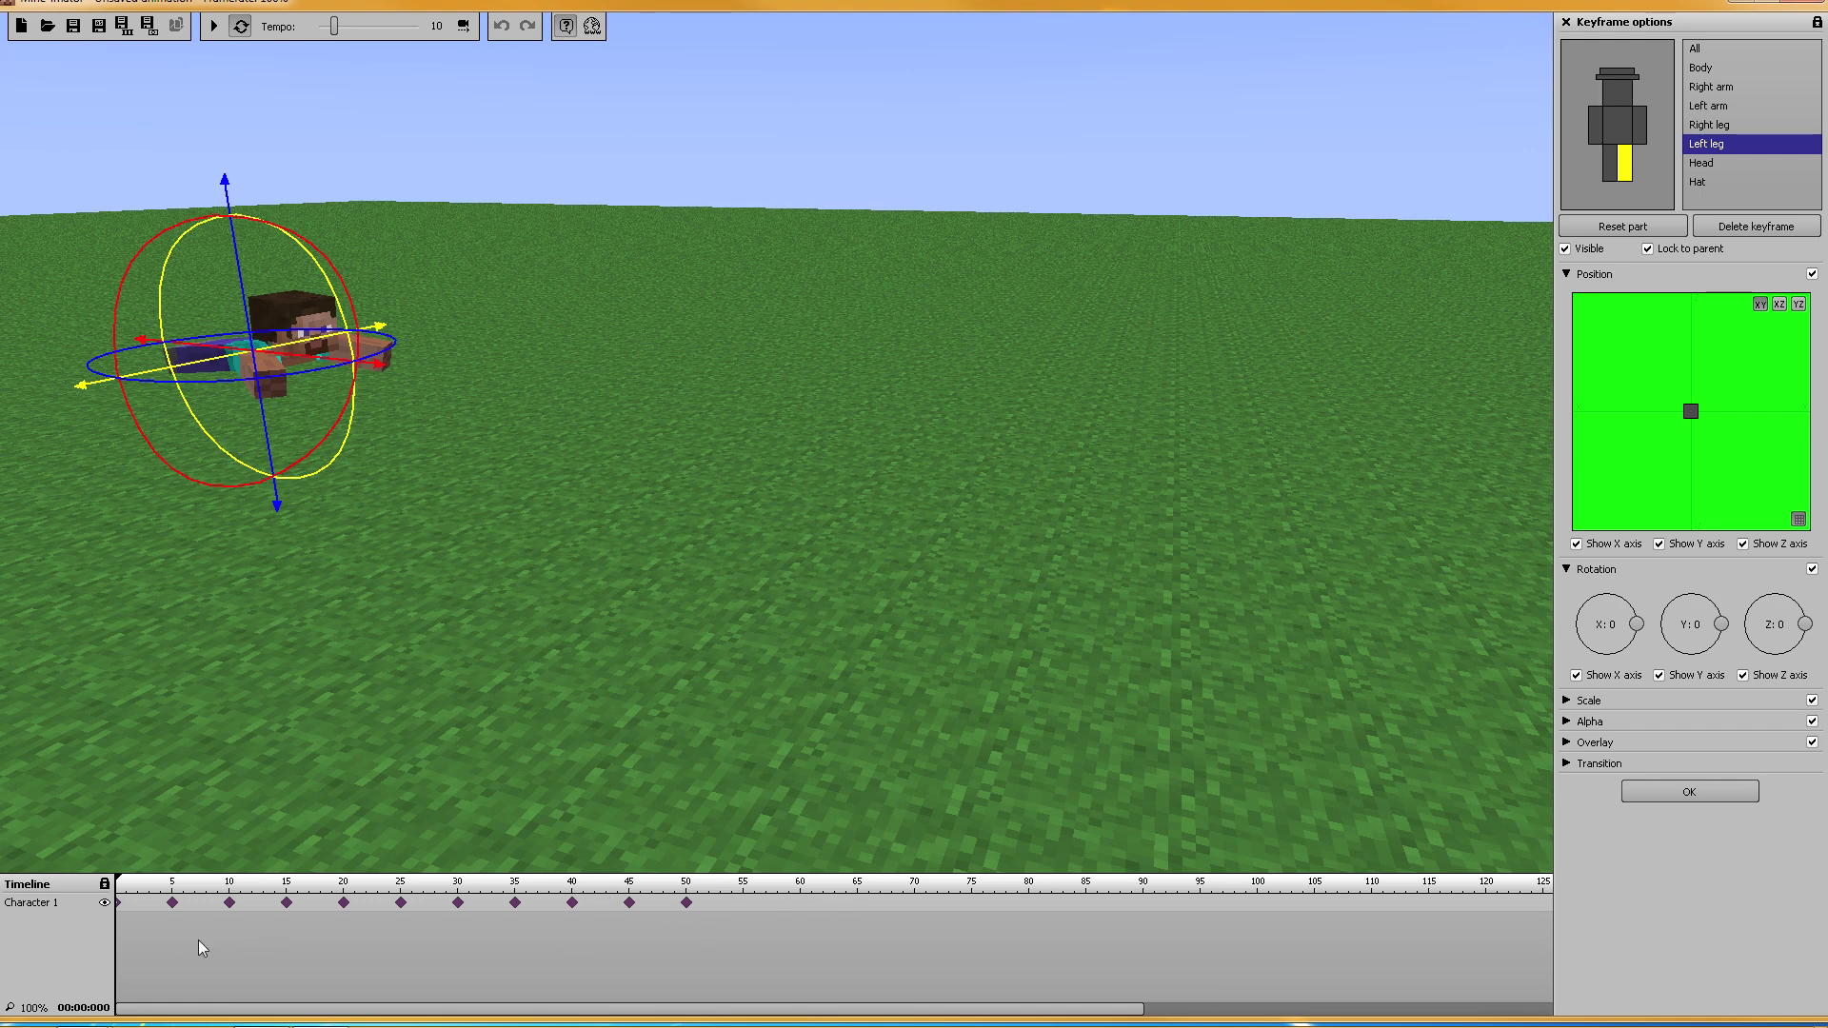
{"action": "left_click", "coordinate": [229, 904]}
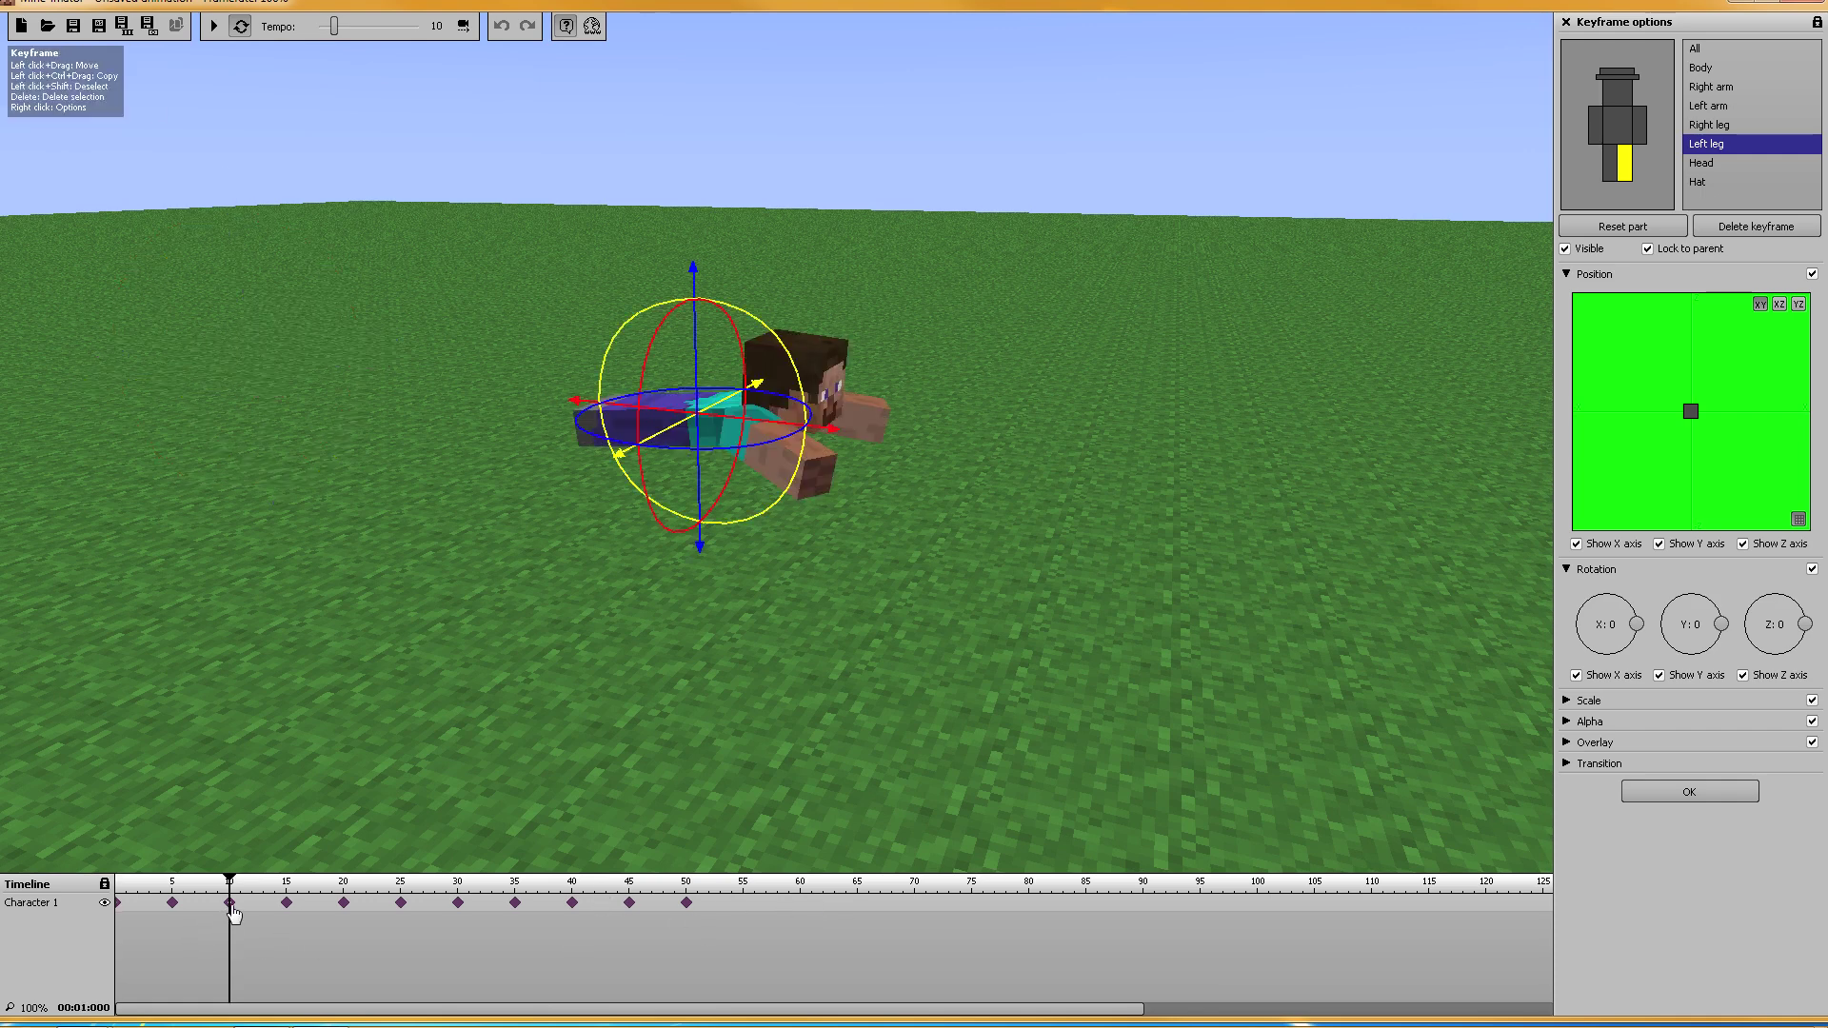
{"action": "left_click", "coordinate": [171, 914]}
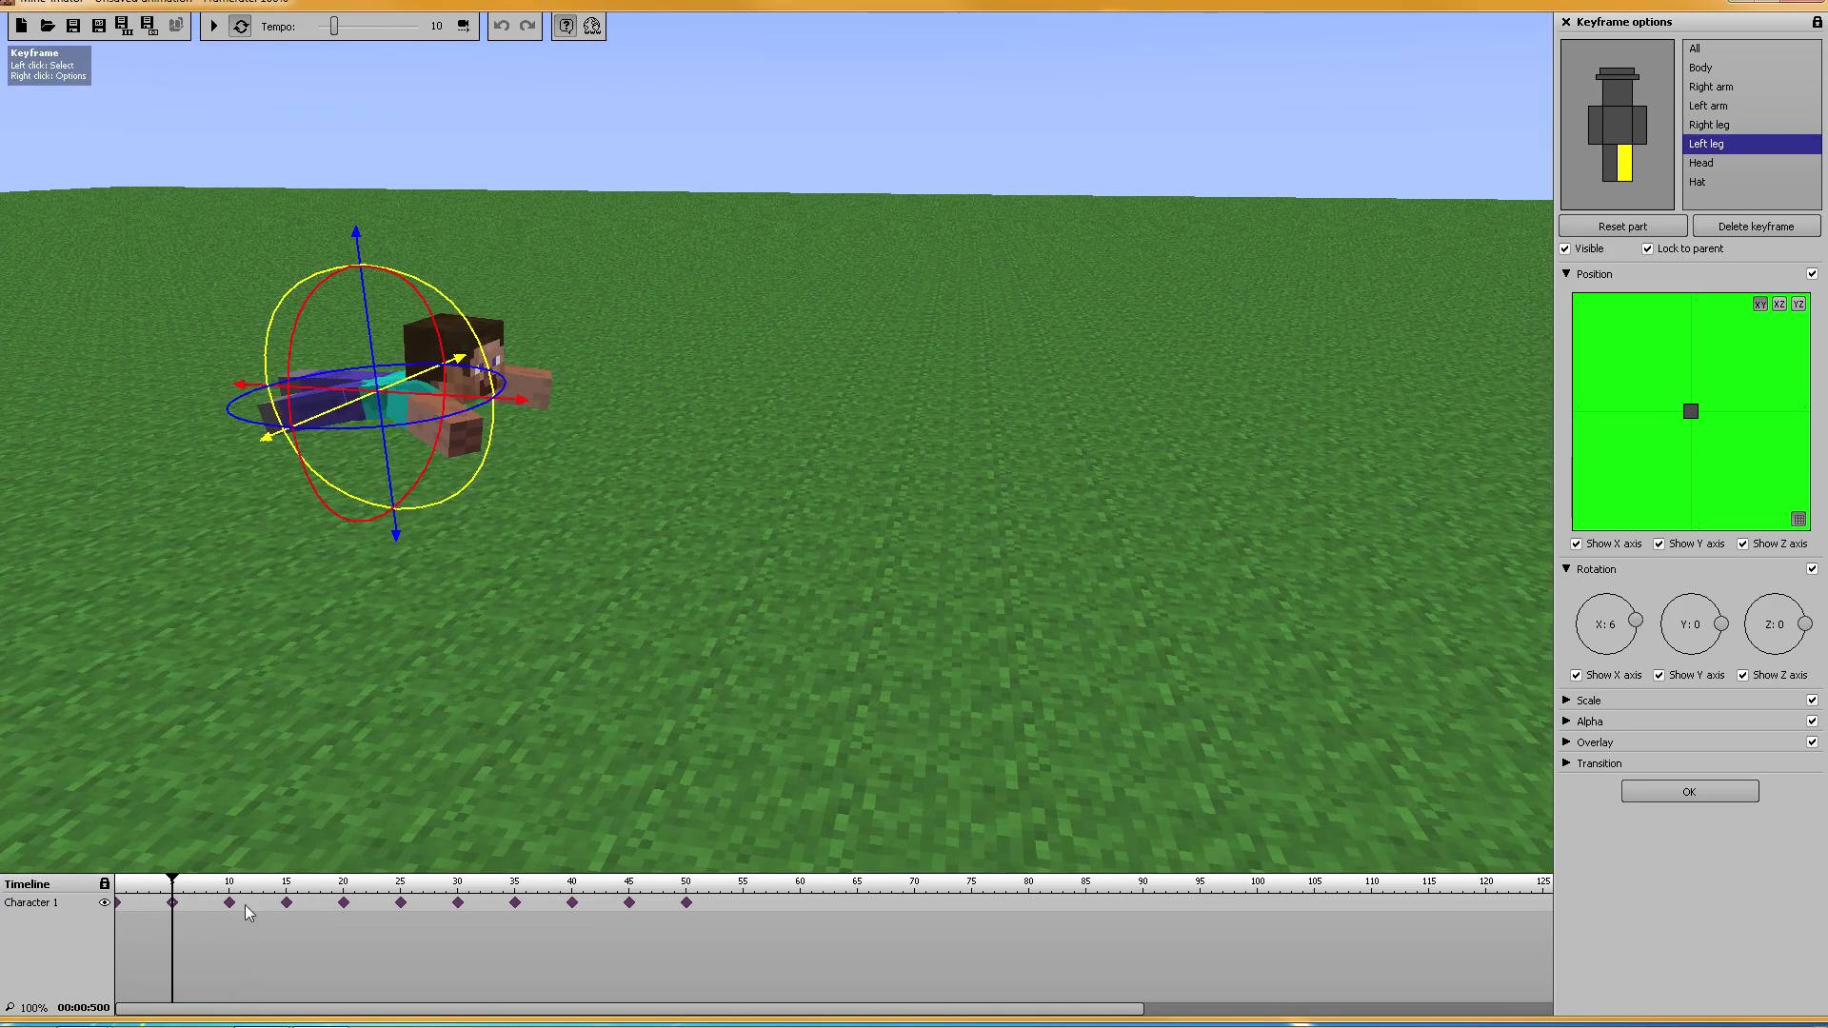
{"action": "left_click", "coordinate": [229, 905]}
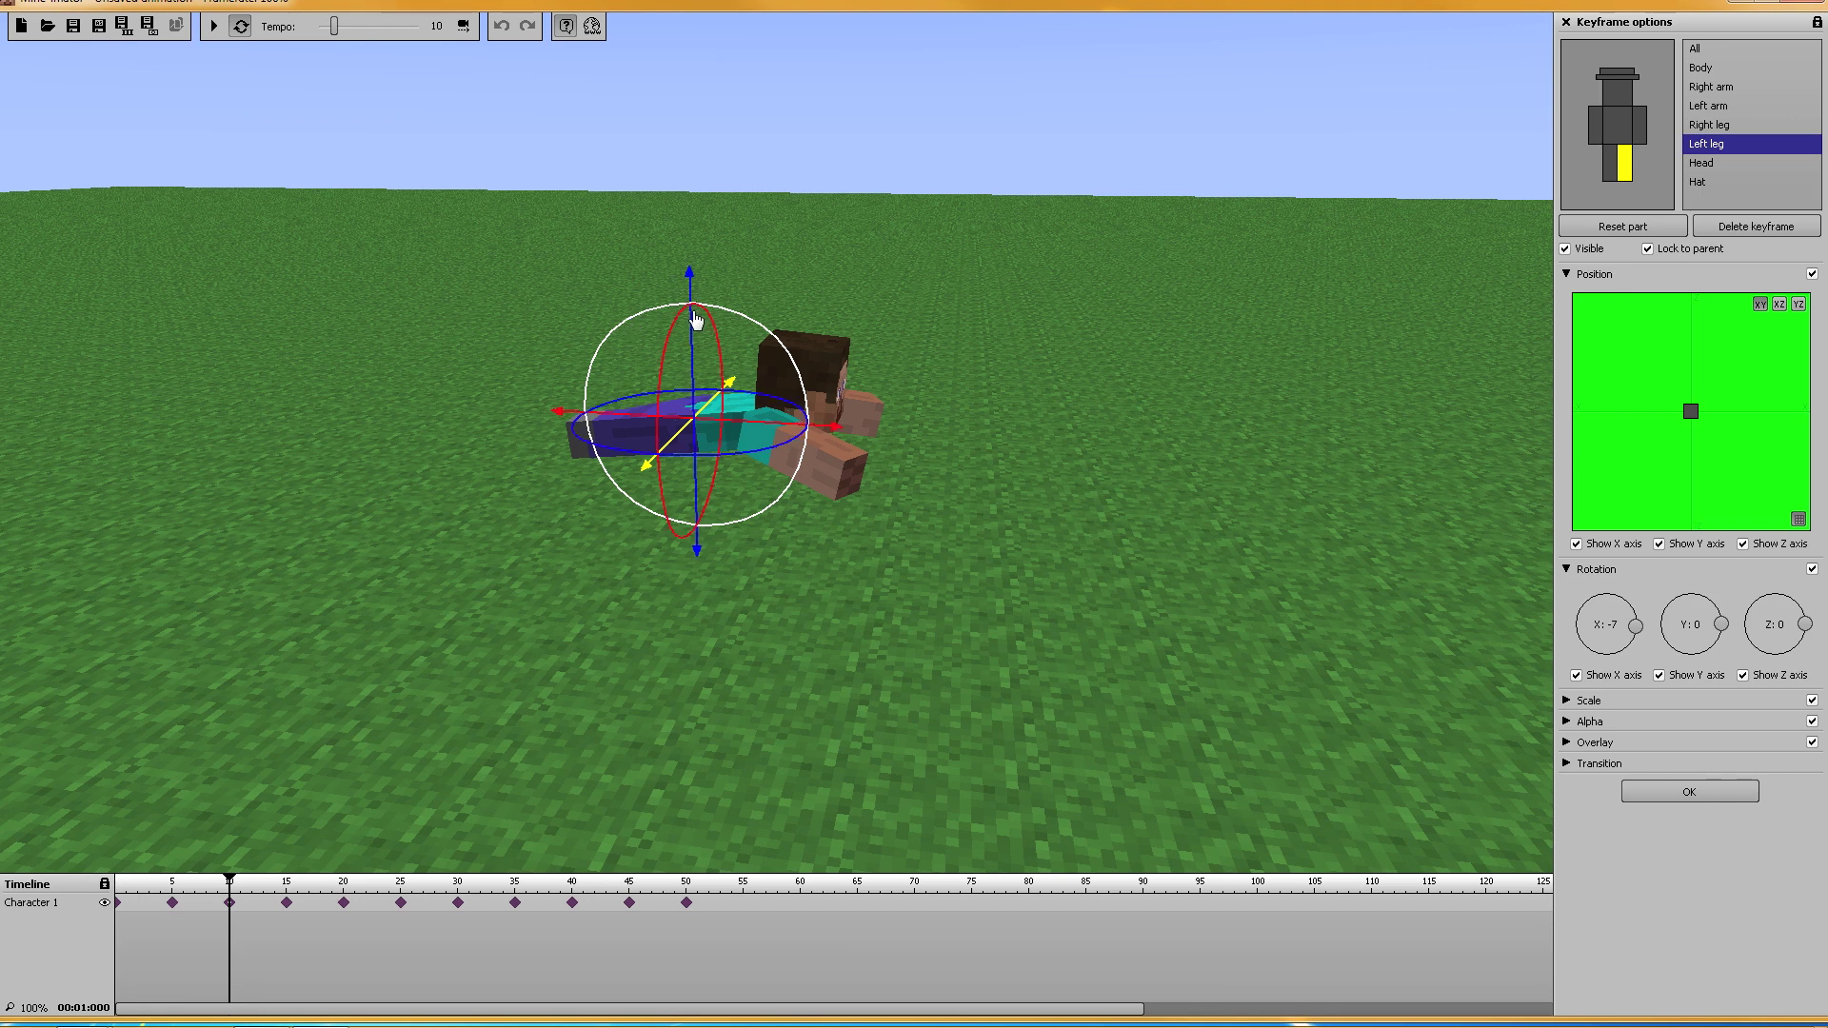
Step: Rotate the right leg to X 10 in the keyframe at frame 10 and to X 4 in the keyframe at frame 14
{"action": "left_click", "coordinate": [1608, 150]}
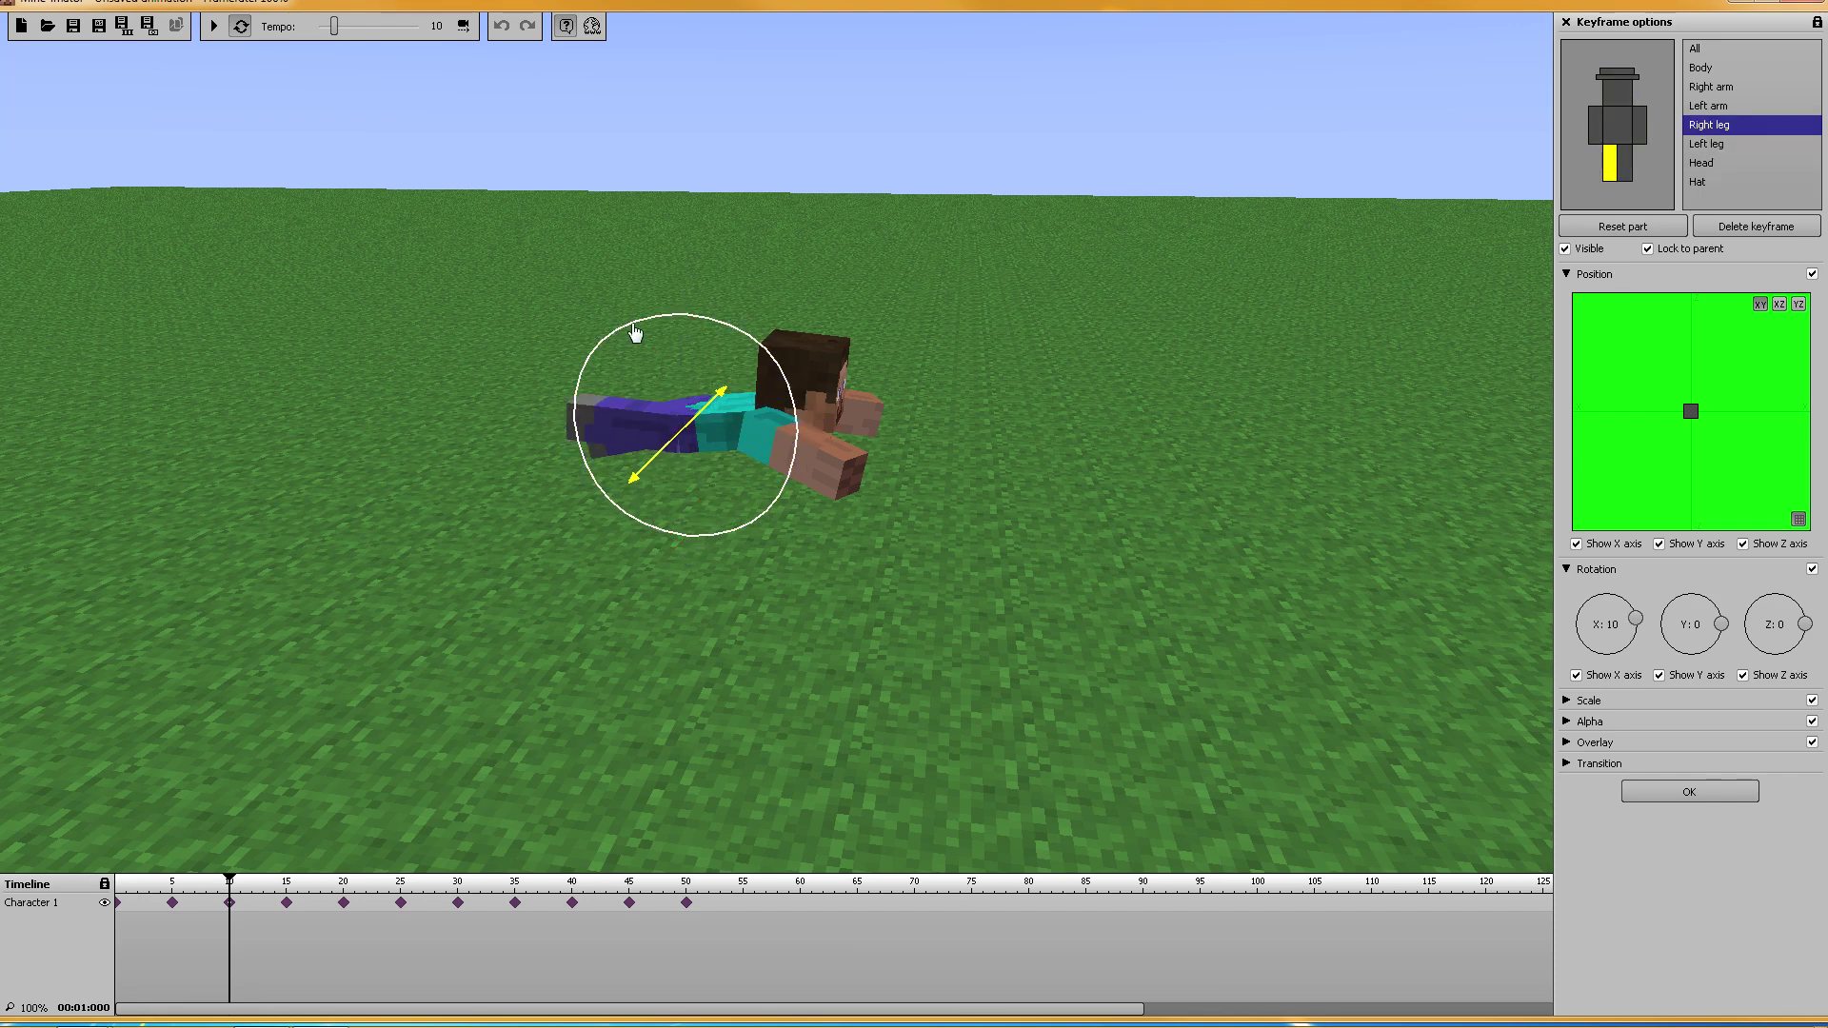
{"action": "left_click", "coordinate": [278, 902]}
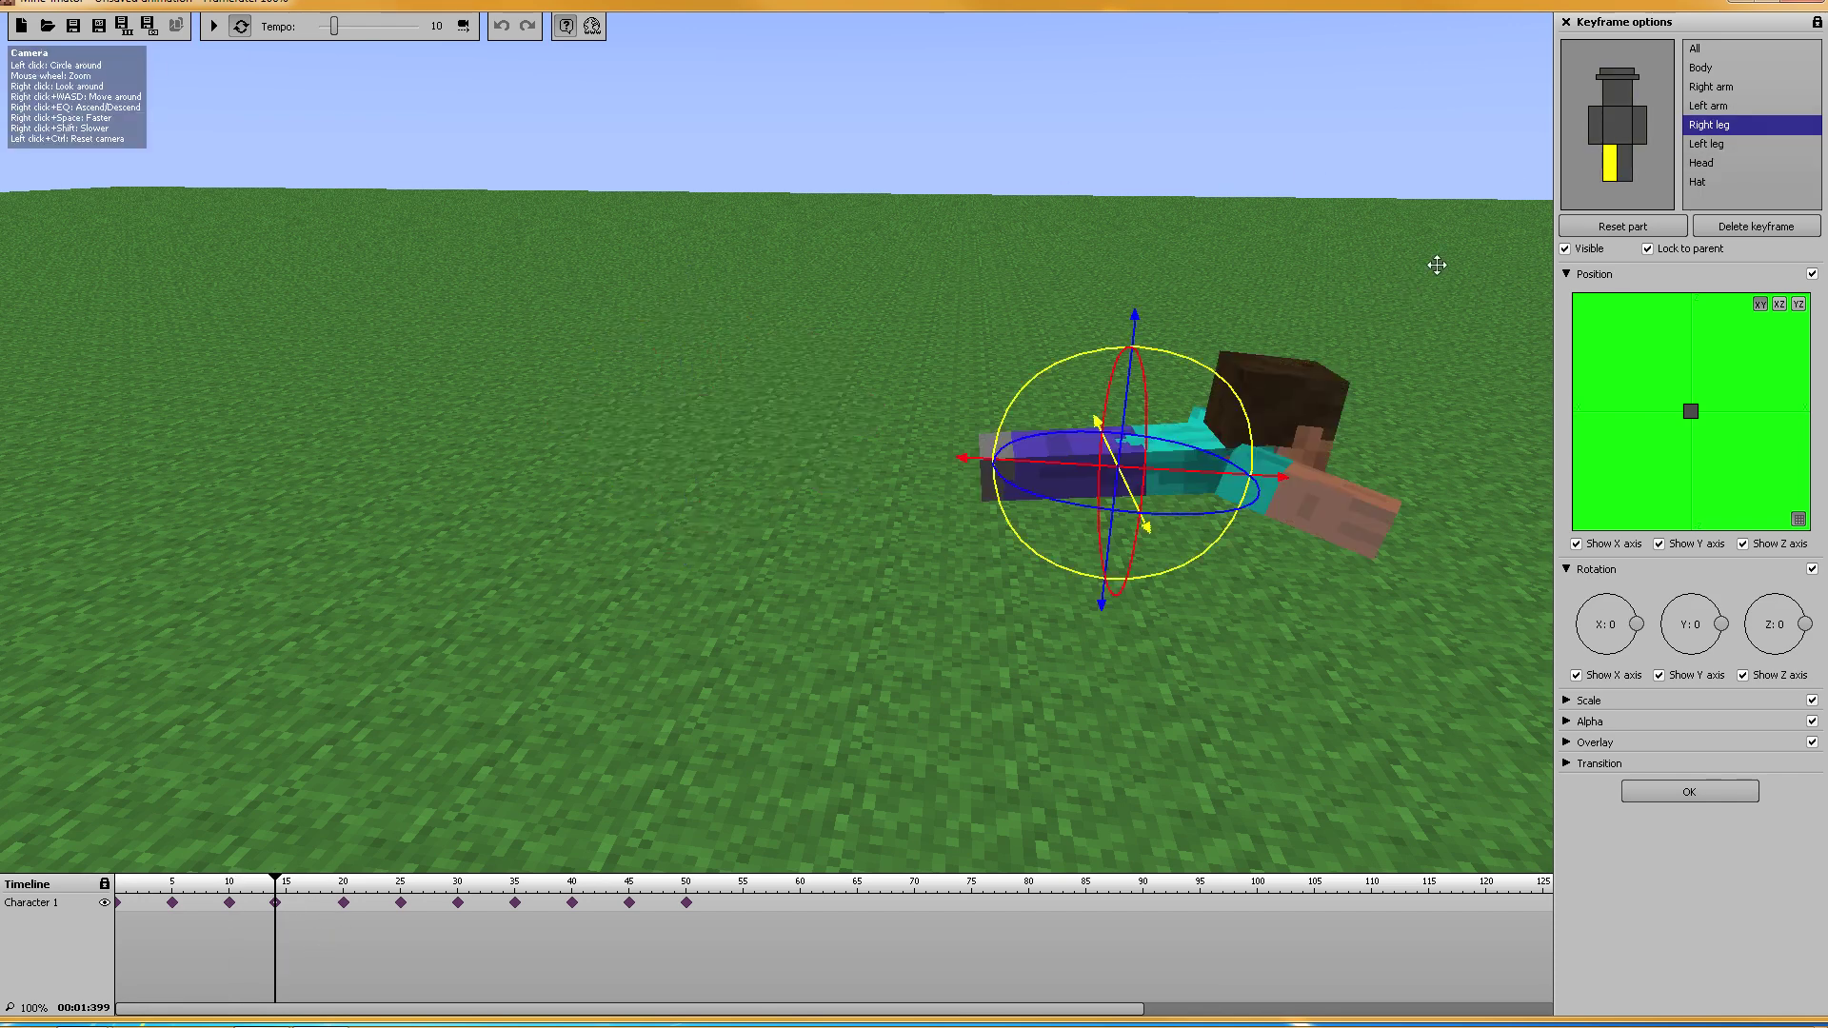
{"action": "left_click", "coordinate": [1624, 176]}
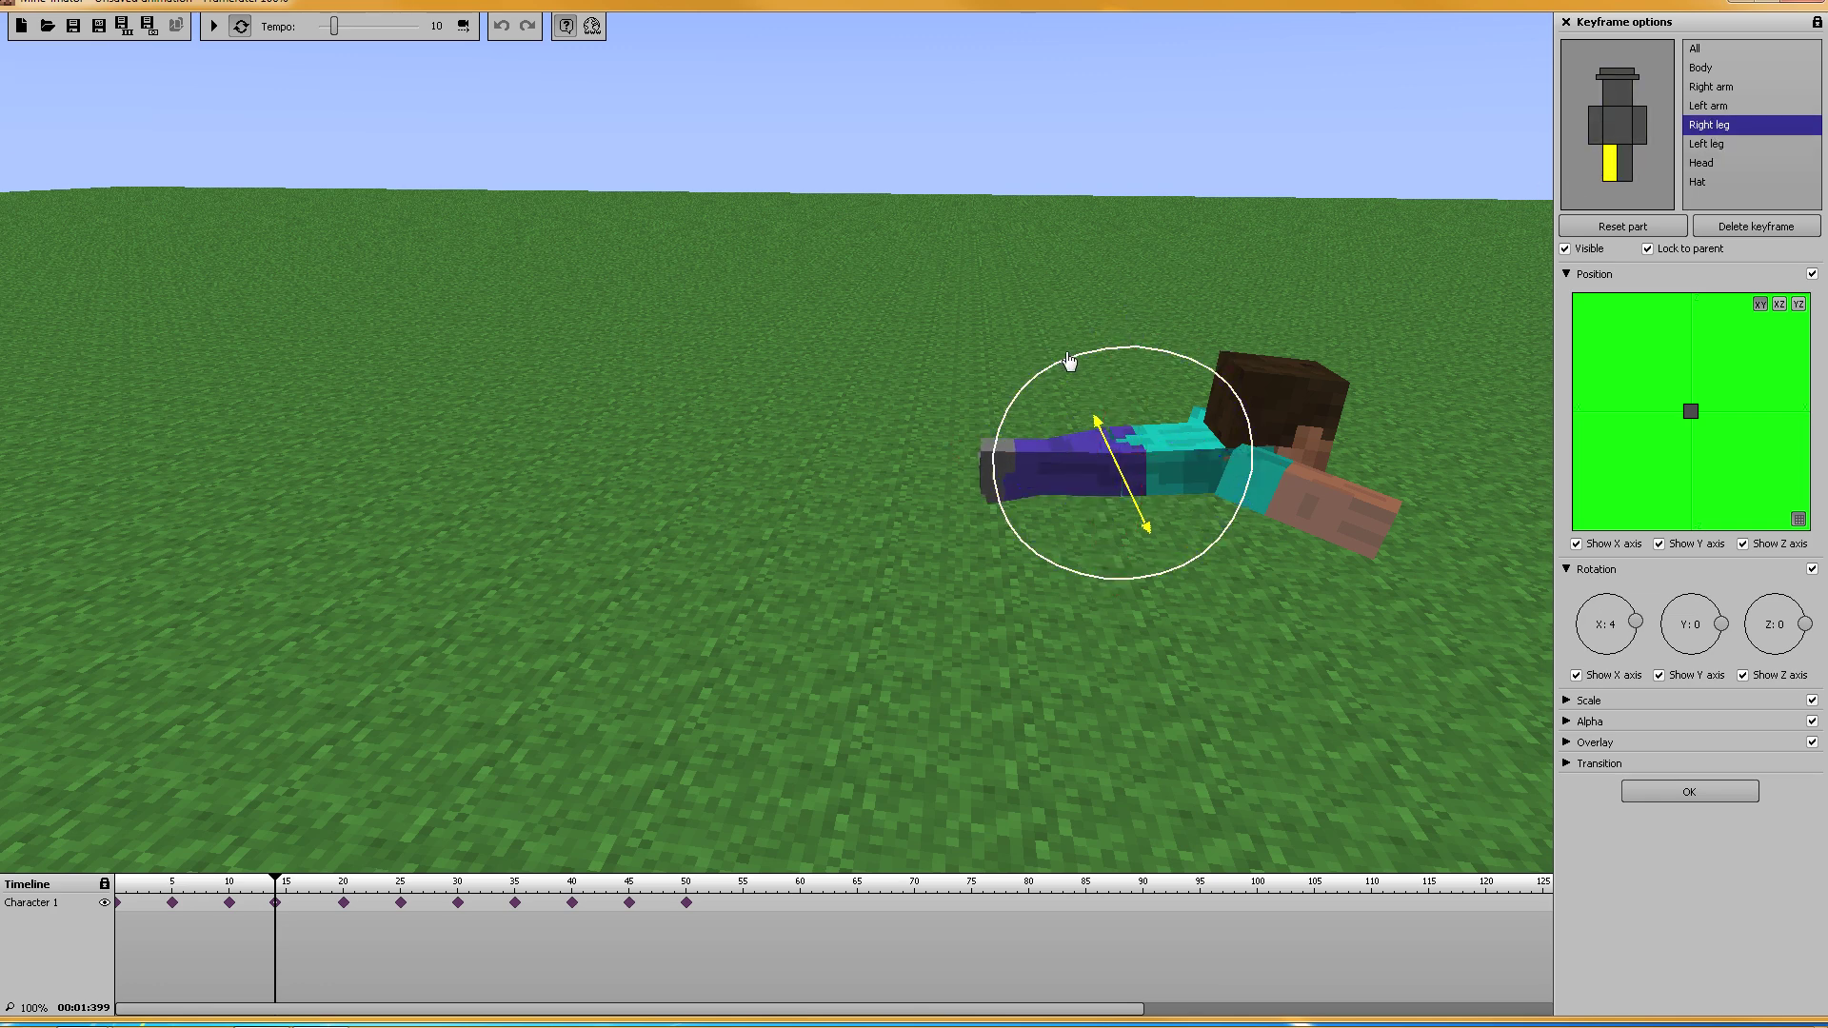
Step: In the keyframe at frame 20, rotate the left leg to X 7
{"action": "left_click", "coordinate": [344, 907]}
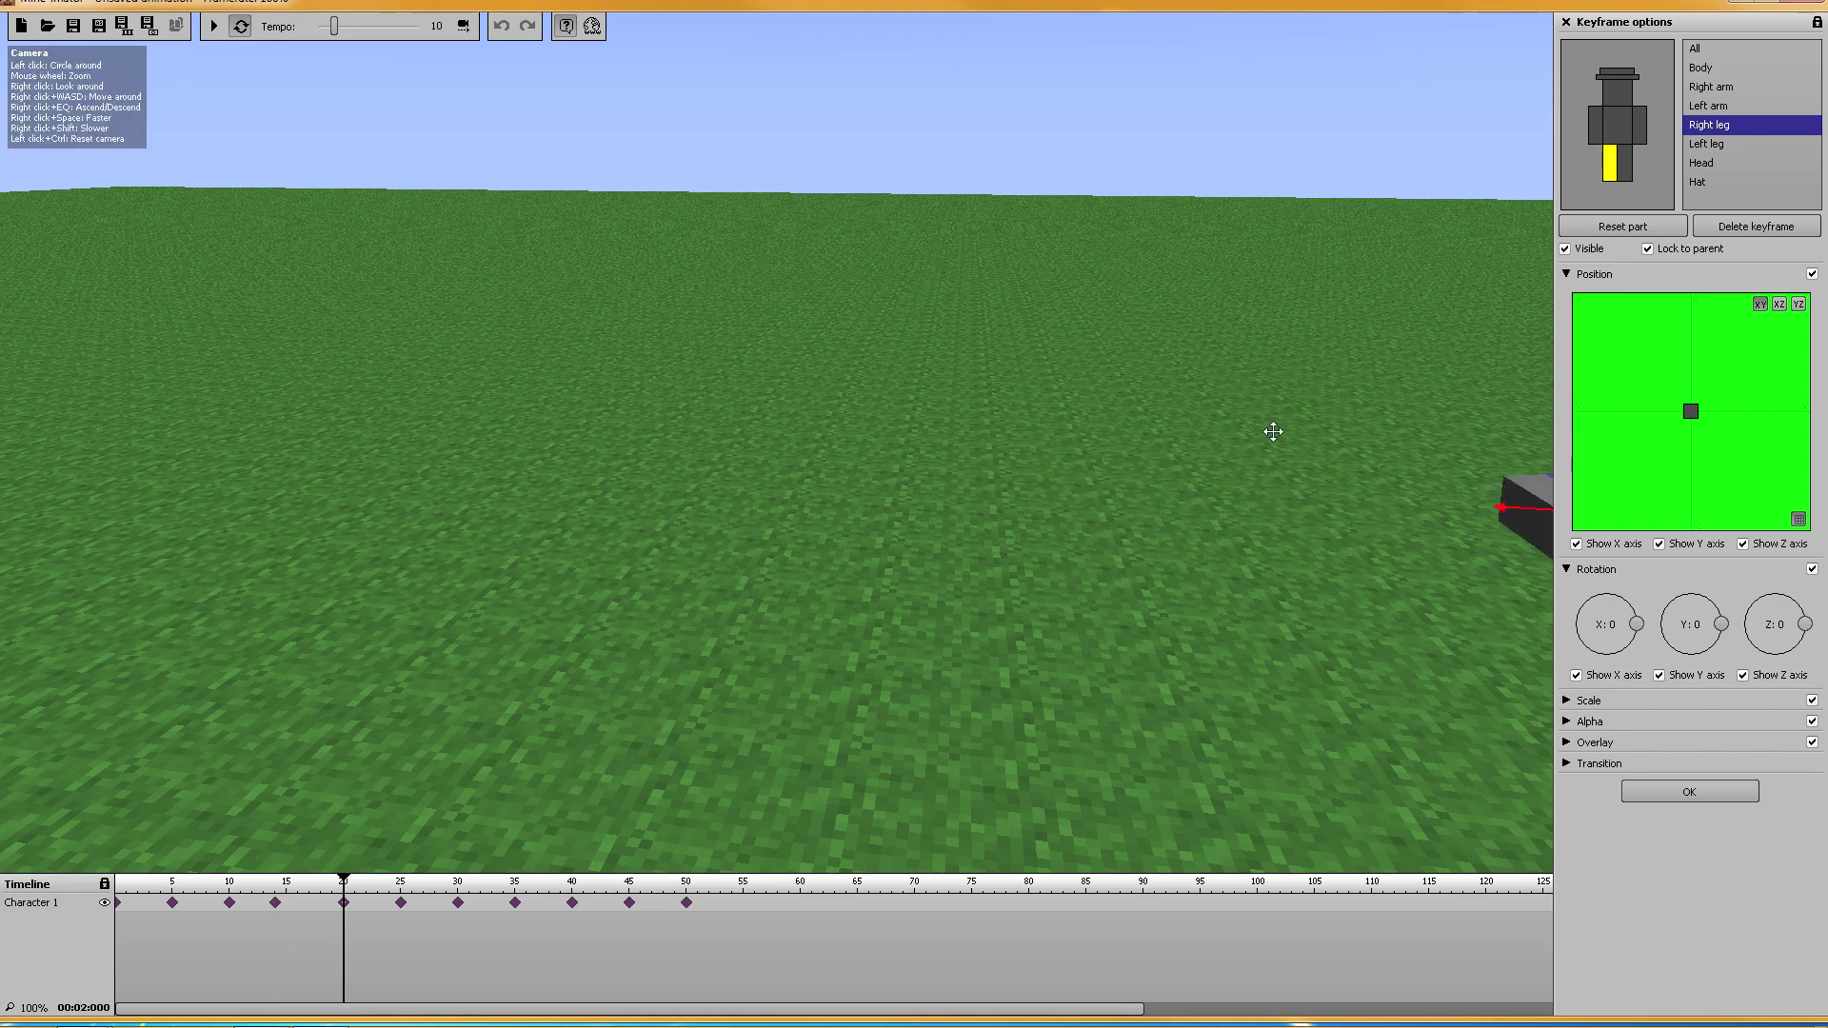
{"action": "left_click_drag", "start_coordinate": [1224, 437], "coordinate": [527, 448]}
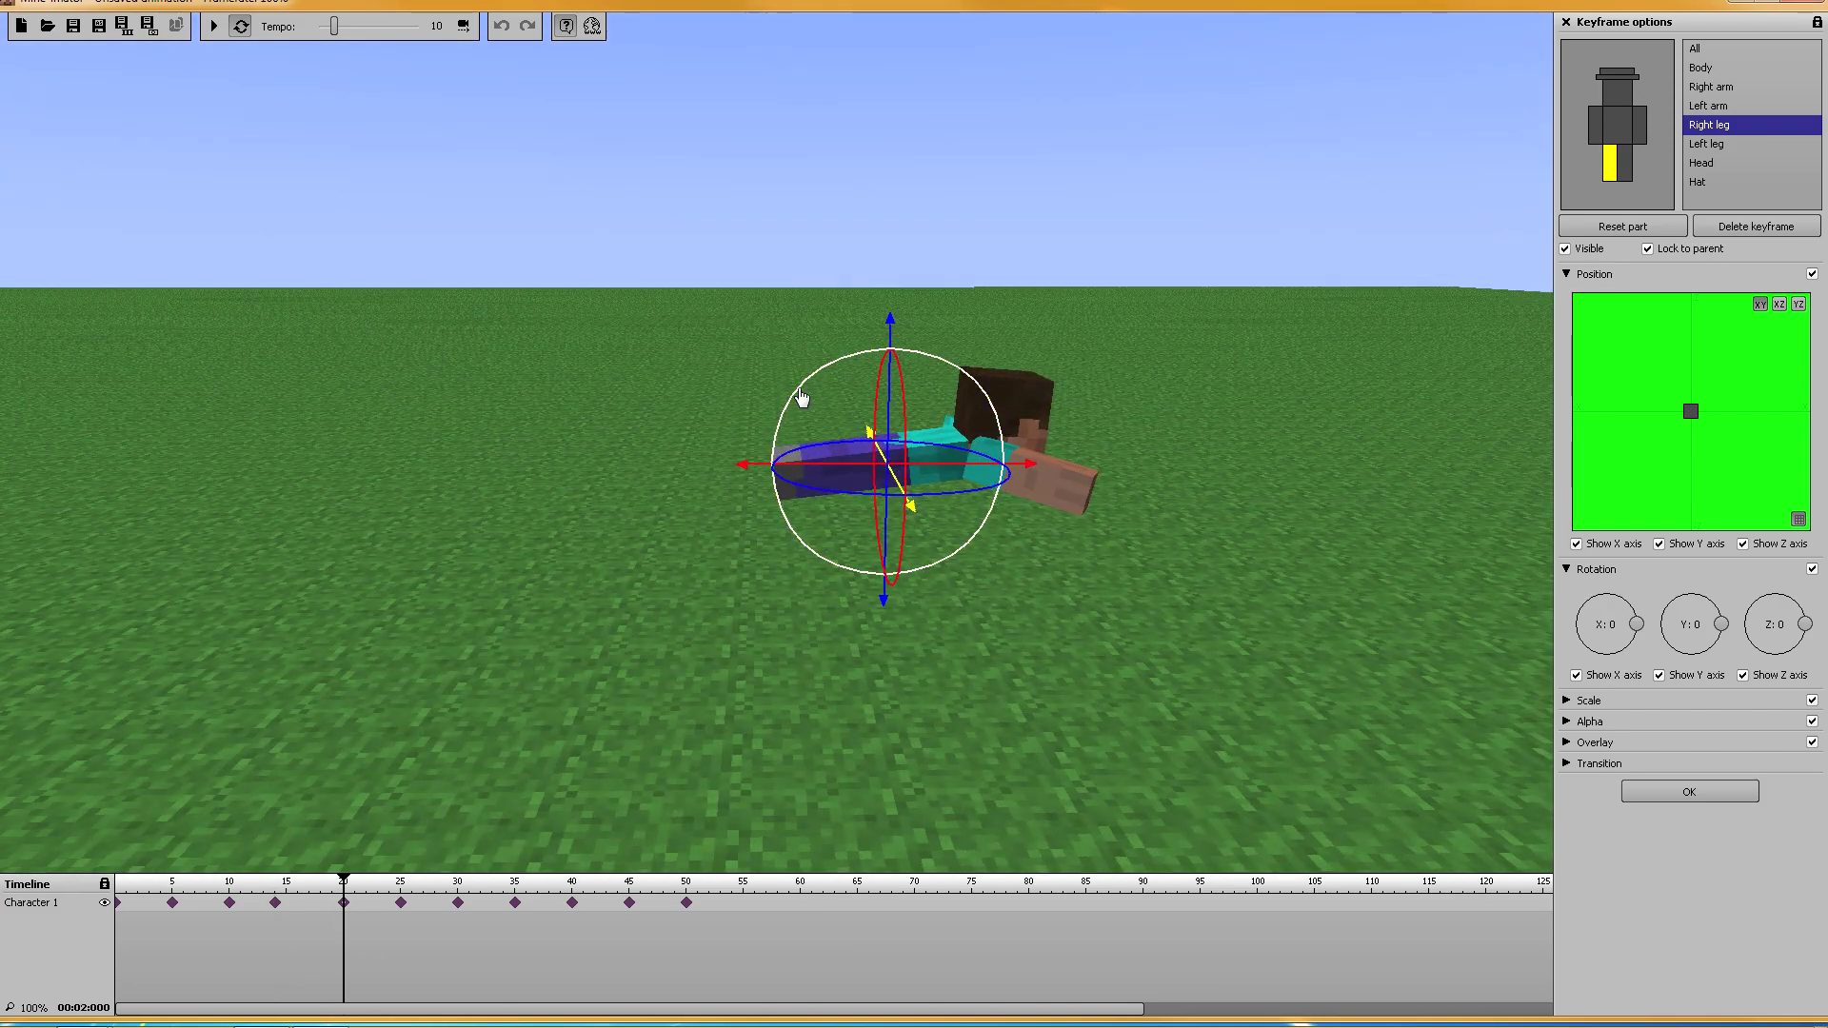
{"action": "left_click", "coordinate": [1612, 155]}
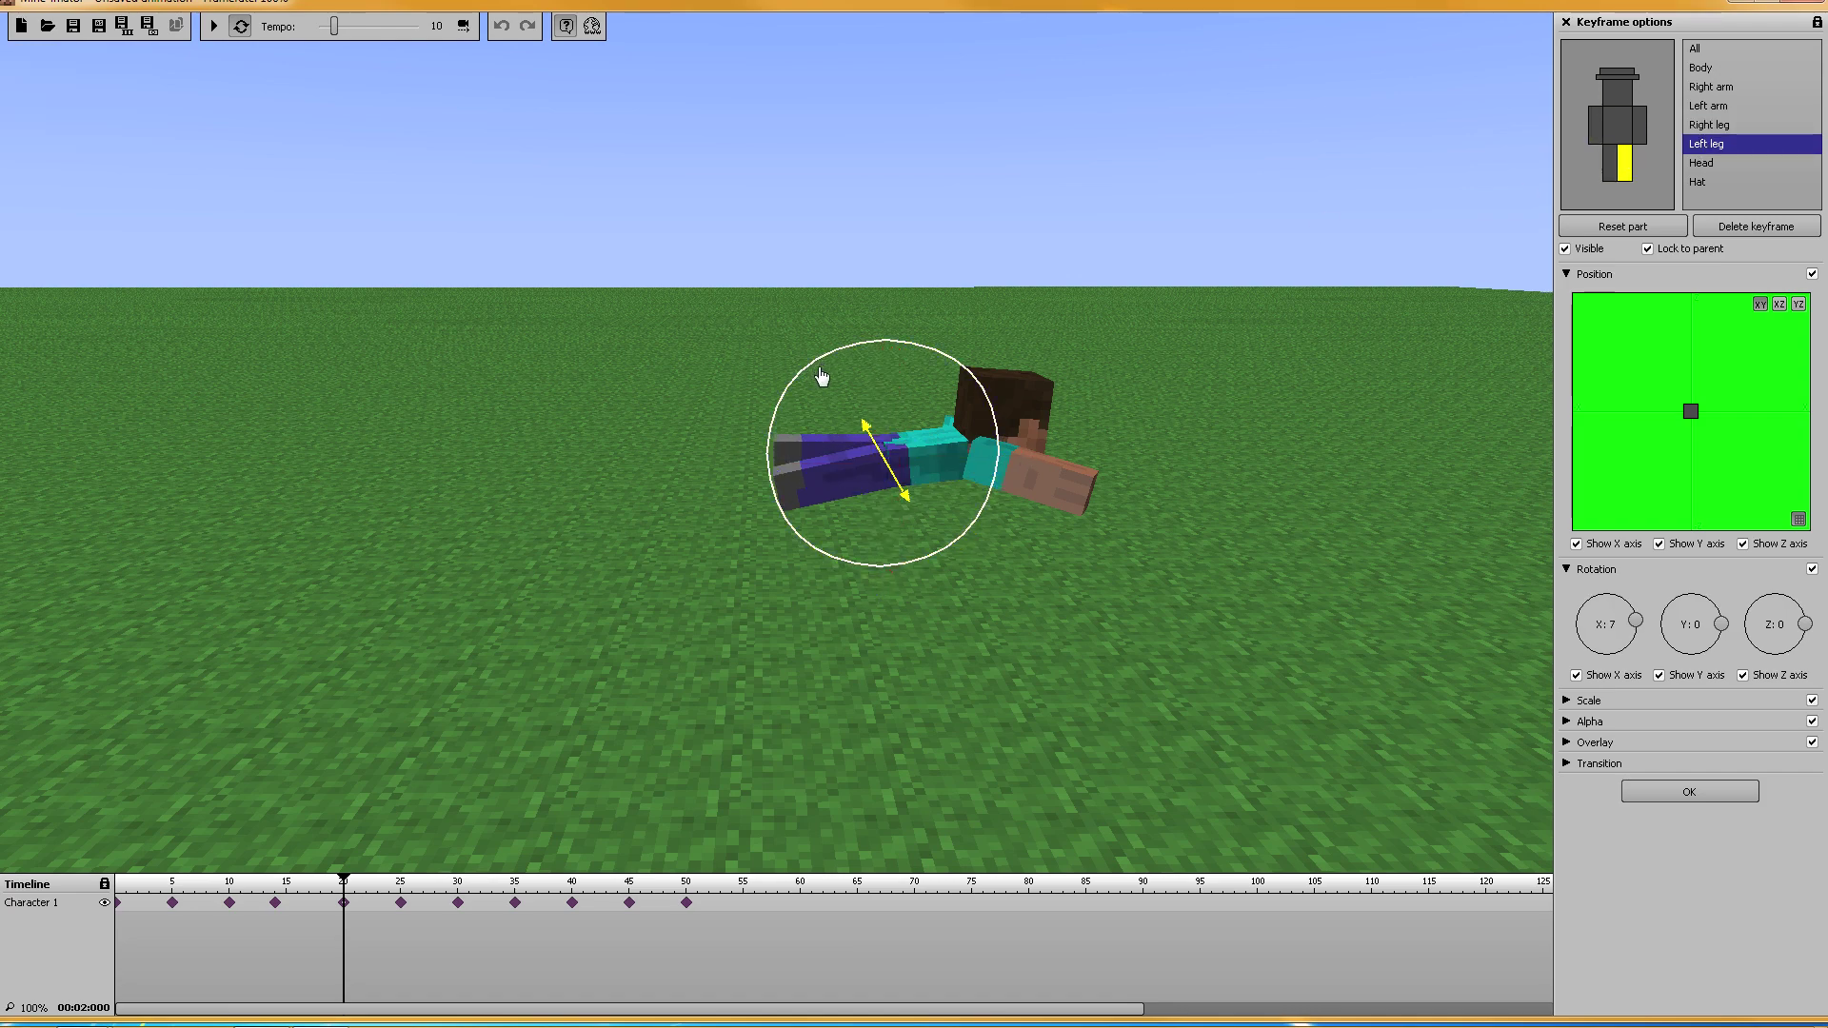
Step: Play the kicking flight from frame 0 and follow the character with the camera from several angles
{"action": "left_click_drag", "start_coordinate": [344, 886], "coordinate": [287, 562]}
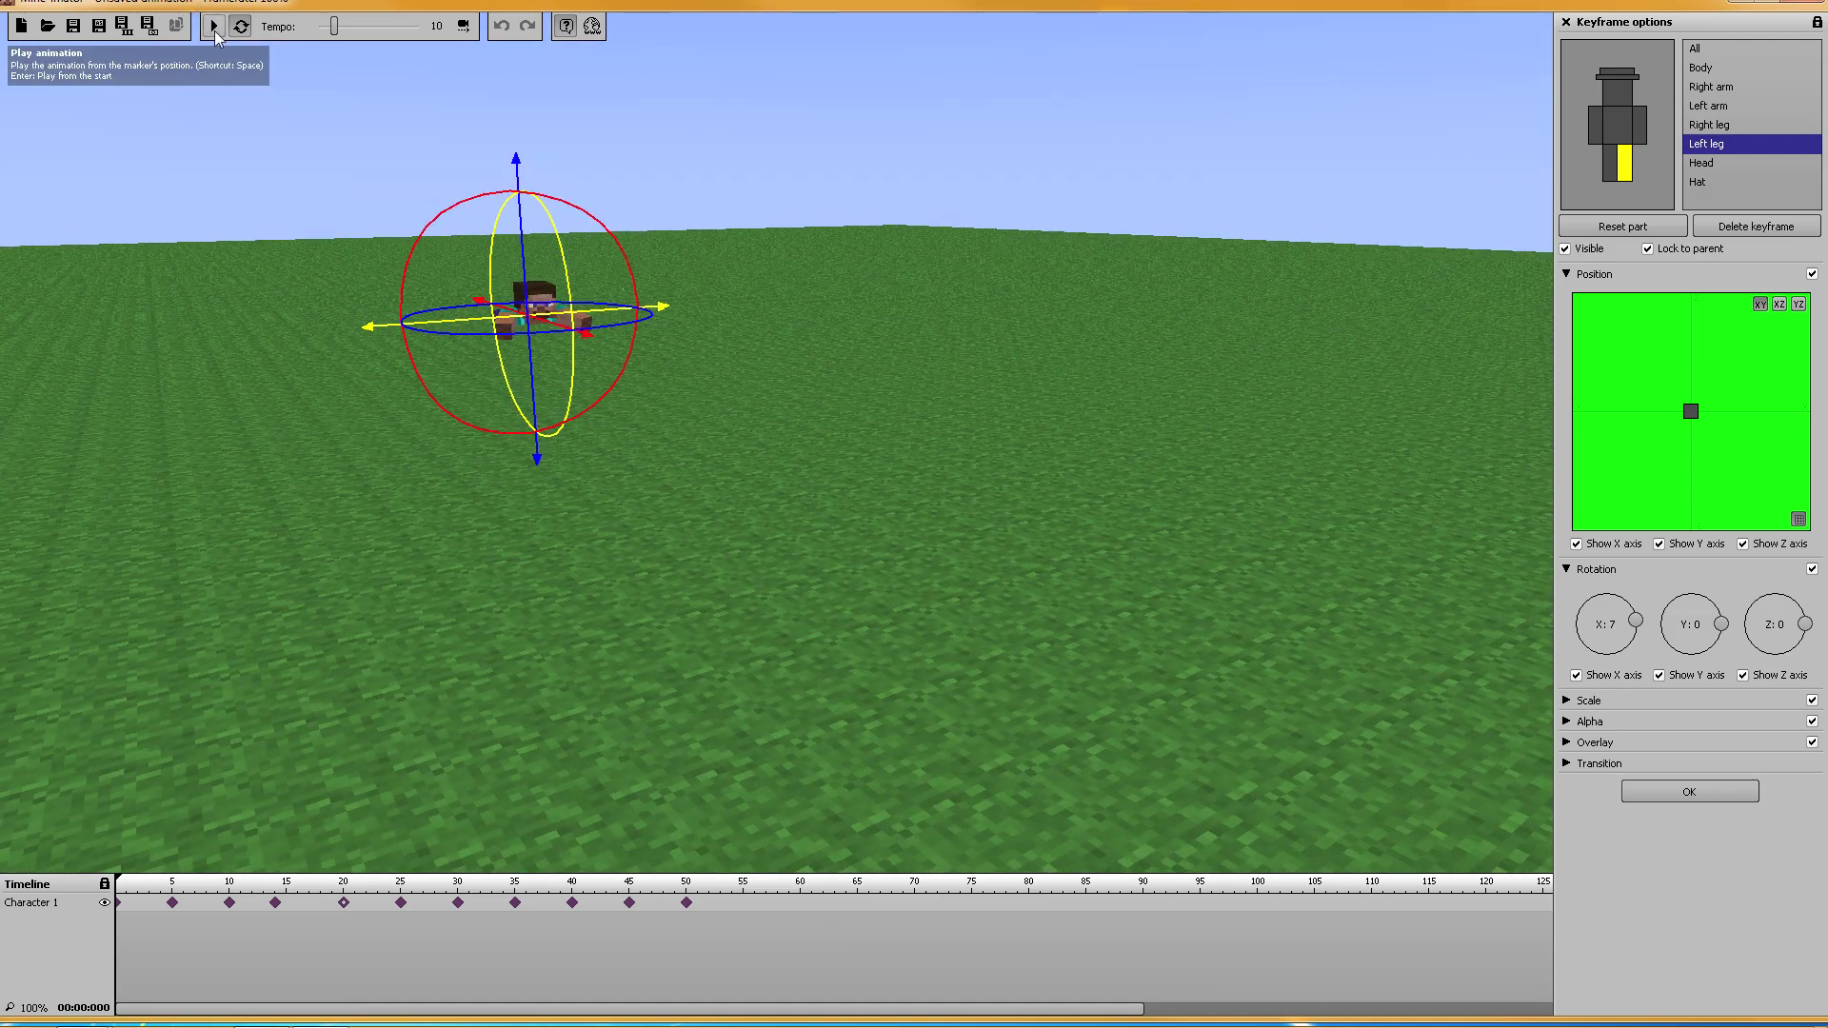
{"action": "left_click", "coordinate": [213, 26]}
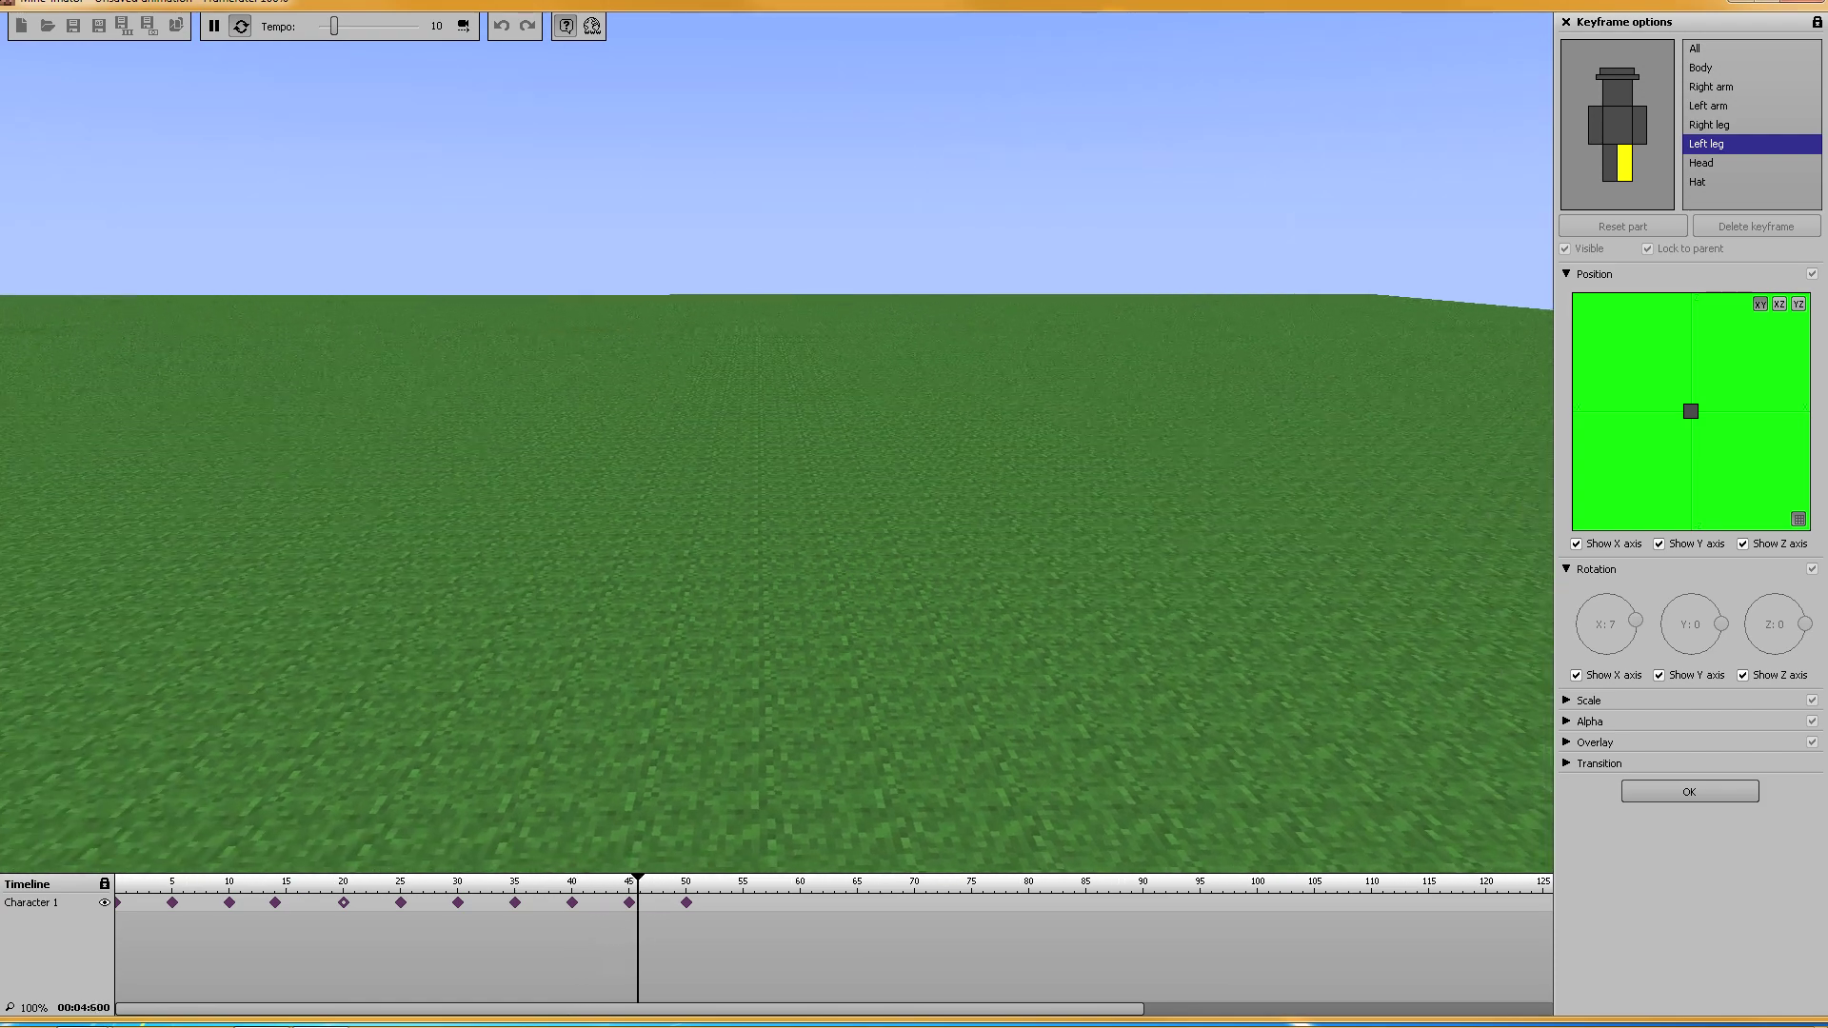
{"action": "right_click_drag", "start_coordinate": [775, 443], "coordinate": [562, 476]}
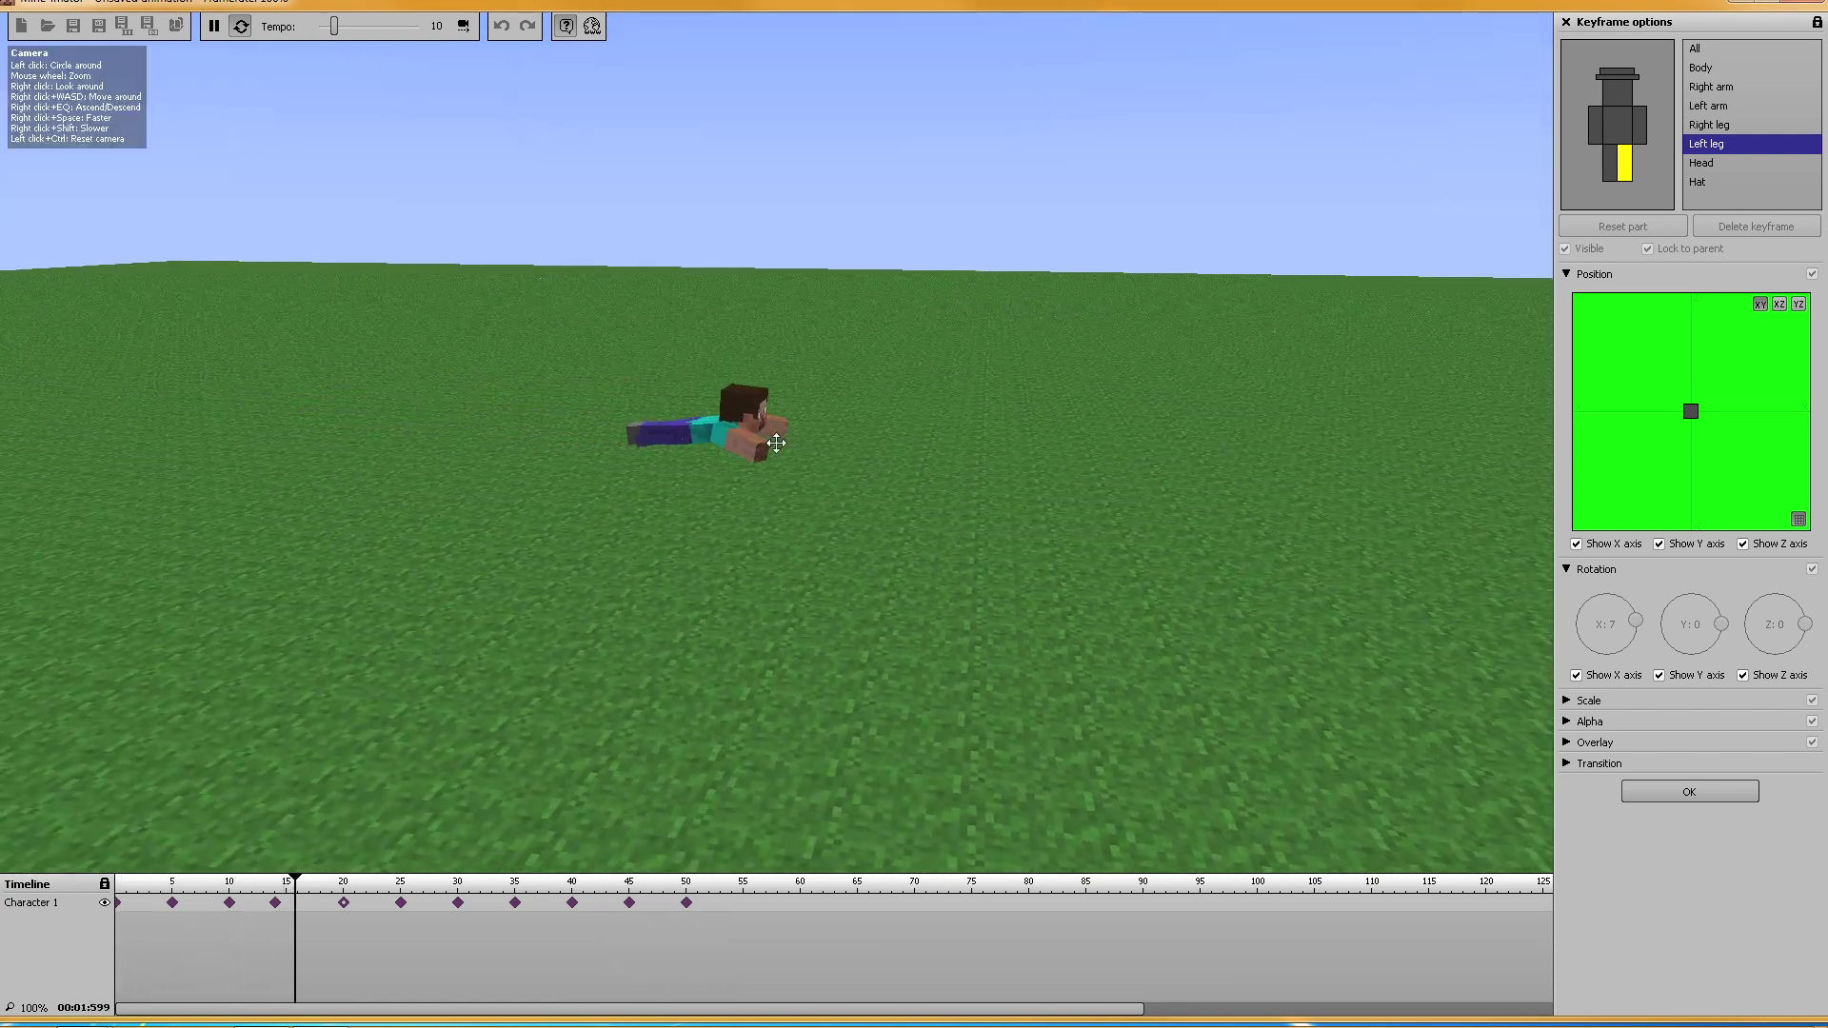
{"action": "right_click_drag", "start_coordinate": [673, 461], "coordinate": [1057, 419]}
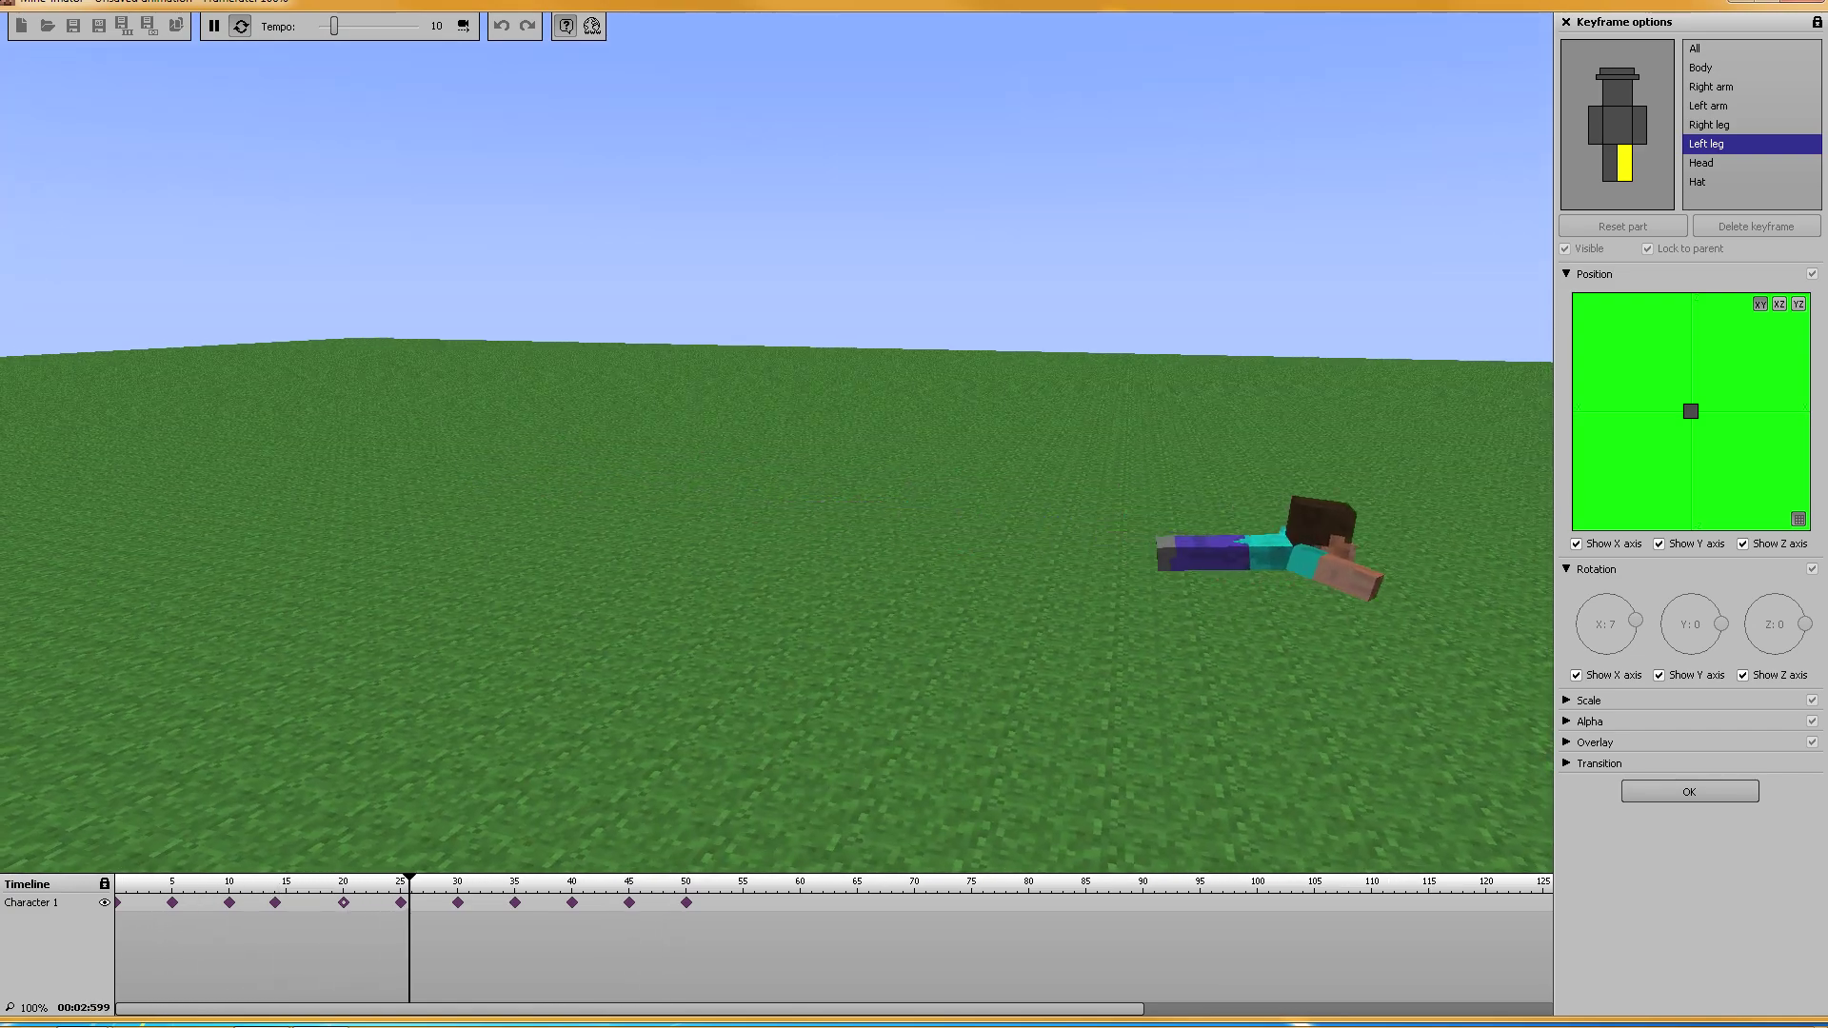
{"action": "right_click_drag", "start_coordinate": [776, 443], "coordinate": [685, 433]}
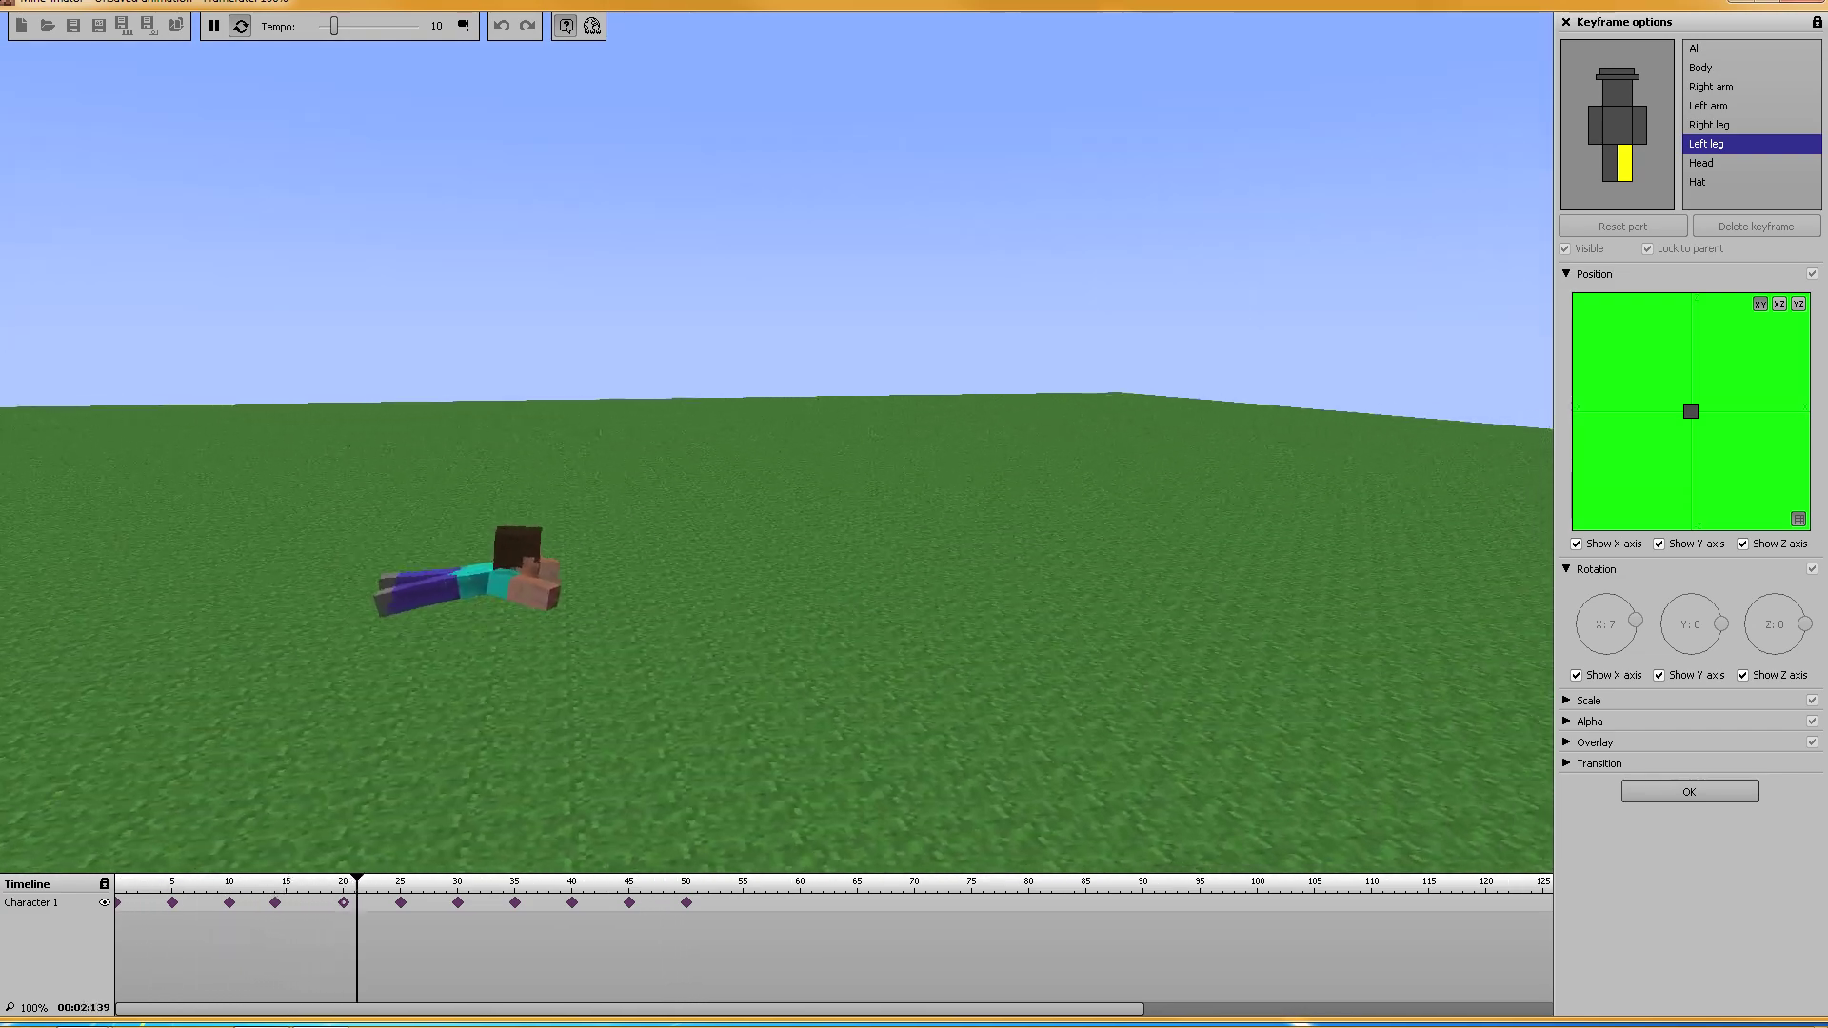
Step: Go through the head, arms, torso and legs in the body-part preview while the flight plays, ending on the head
{"action": "left_click", "coordinate": [1608, 97]}
{"action": "left_click", "coordinate": [1598, 116]}
{"action": "left_click", "coordinate": [1613, 129]}
{"action": "left_click", "coordinate": [1637, 124]}
{"action": "left_click", "coordinate": [1622, 169]}
{"action": "left_click", "coordinate": [1611, 164]}
{"action": "left_click", "coordinate": [1609, 124]}
{"action": "left_click", "coordinate": [1633, 118]}
{"action": "left_click", "coordinate": [1601, 128]}
{"action": "left_click", "coordinate": [1615, 100]}
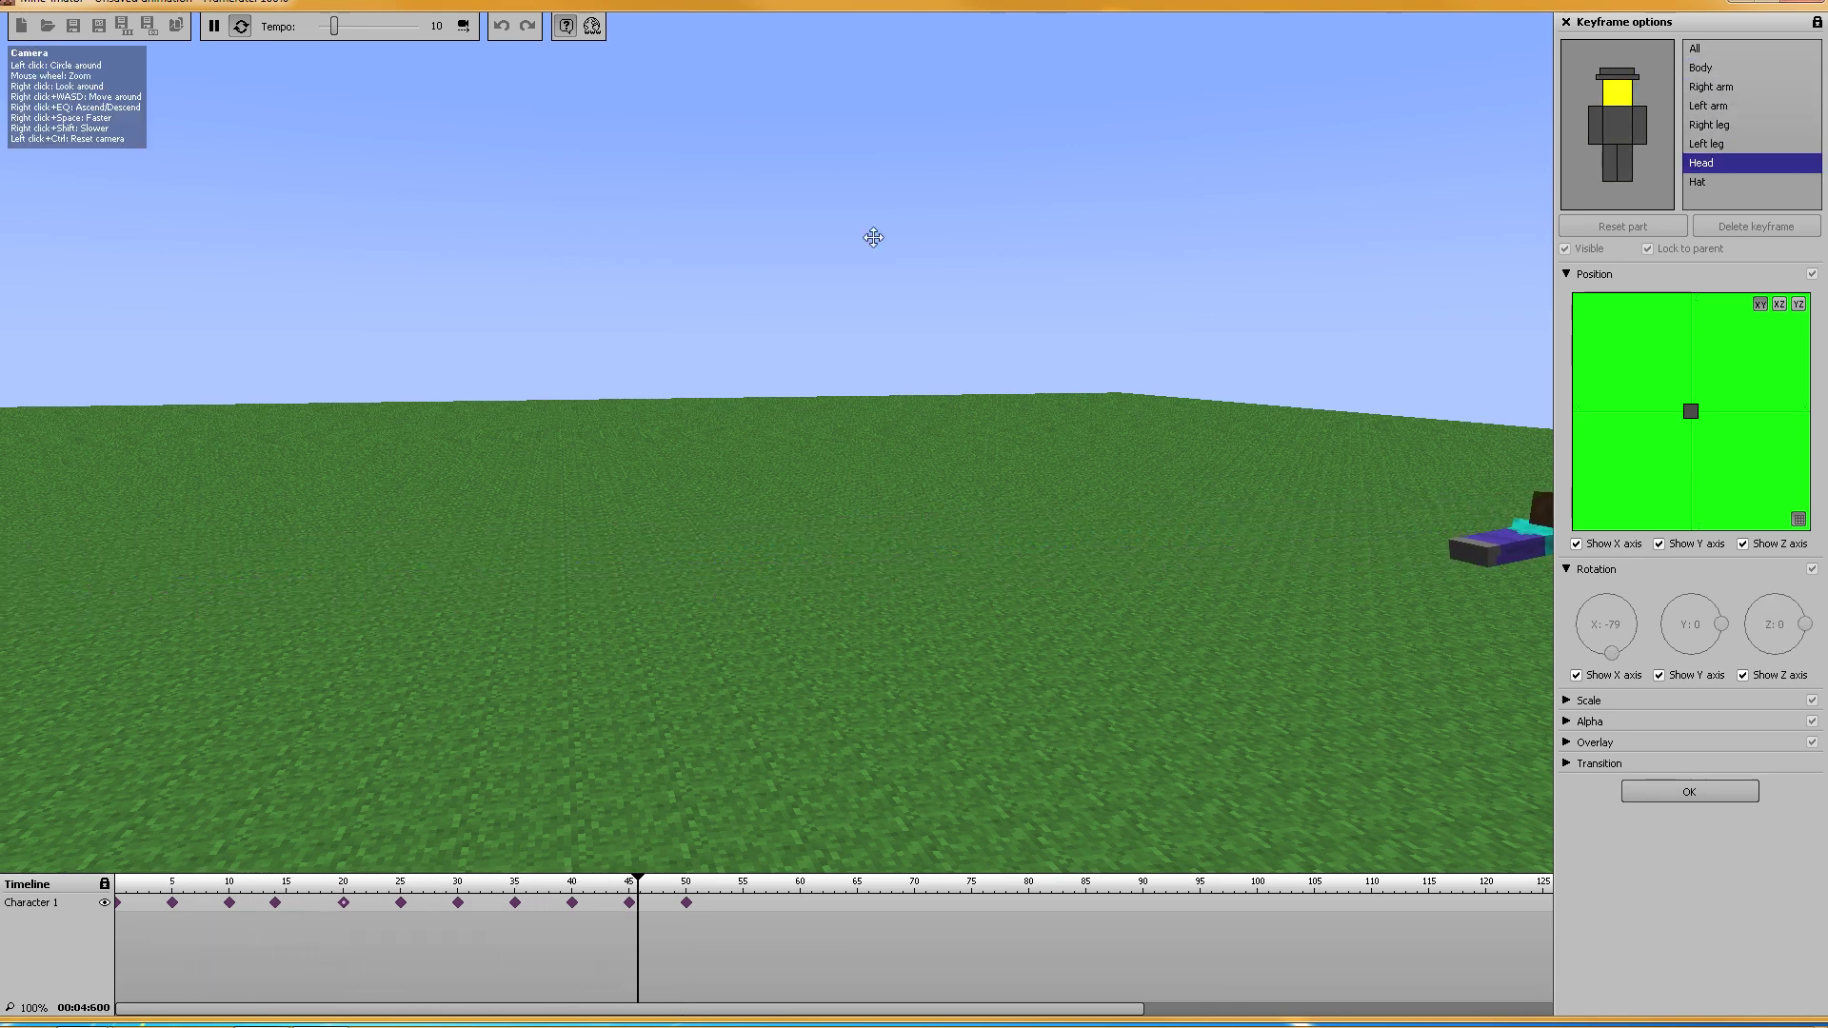
Step: Watch the looping flight from further viewpoints and stop playback
{"action": "right_click_drag", "start_coordinate": [866, 341], "coordinate": [1366, 322]}
{"action": "right_click_drag", "start_coordinate": [768, 441], "coordinate": [1023, 434]}
{"action": "right_click_drag", "start_coordinate": [780, 347], "coordinate": [931, 363]}
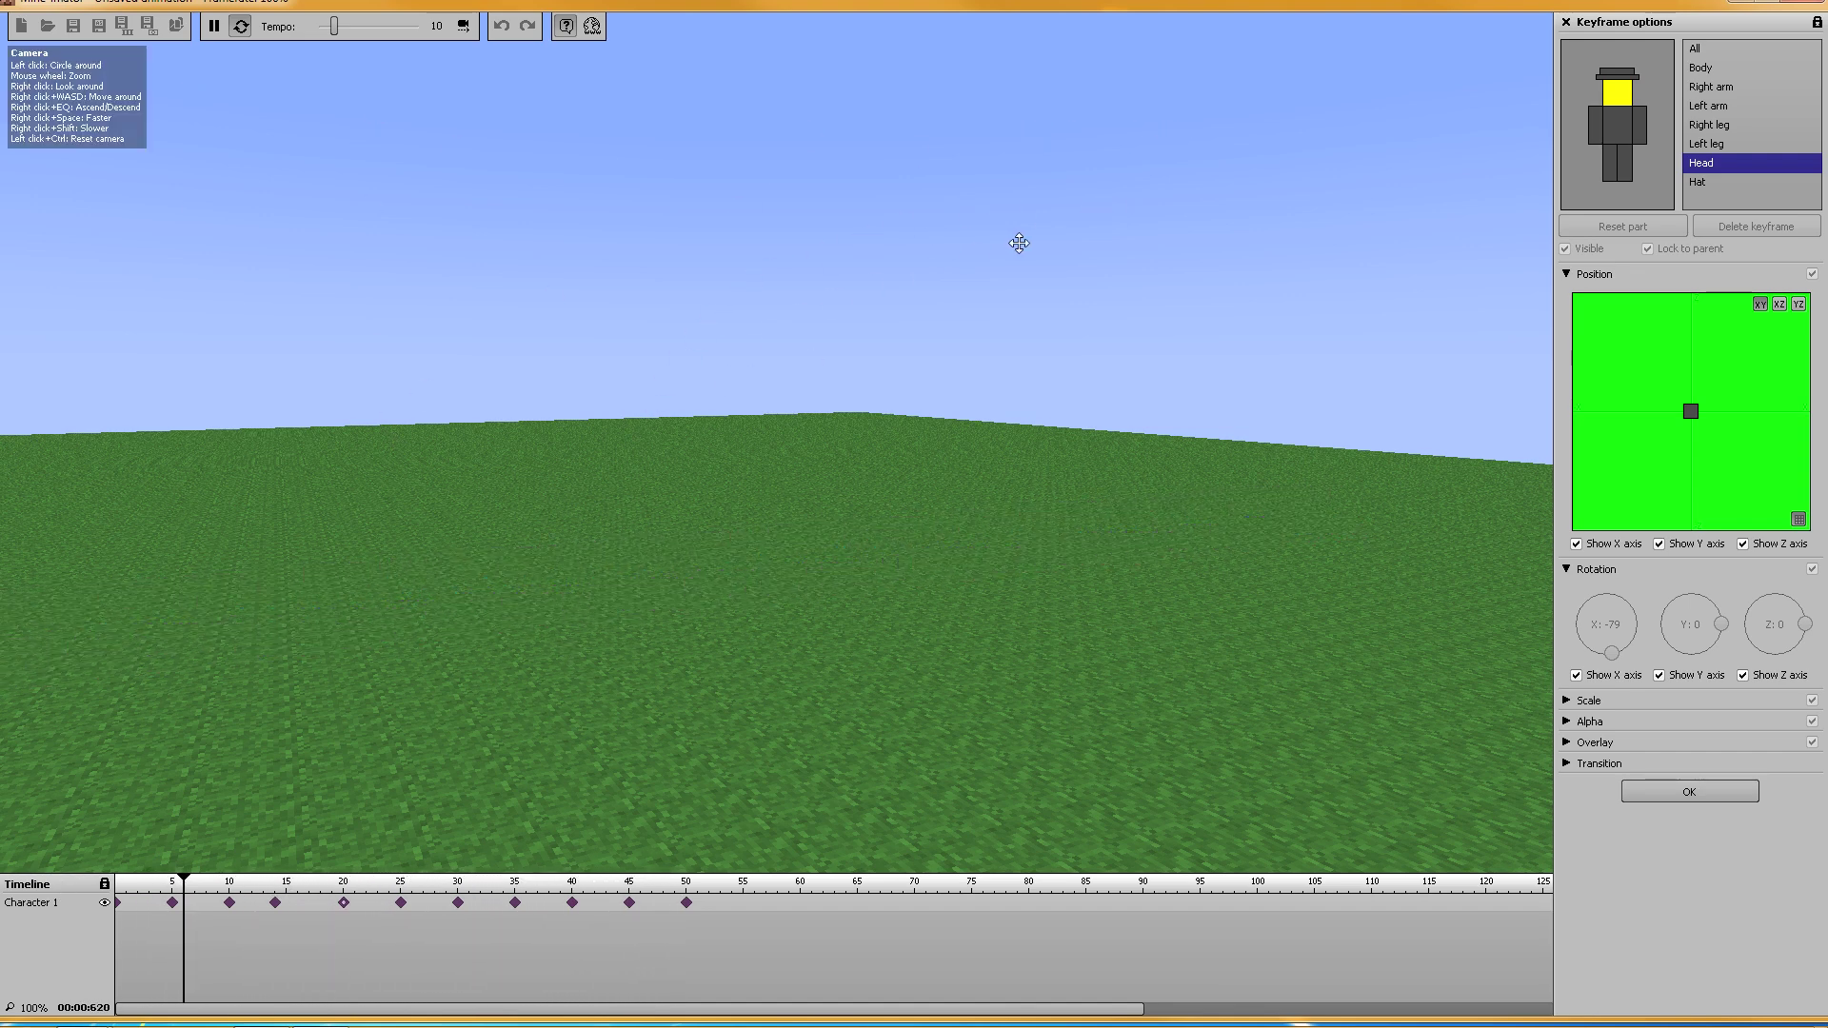
{"action": "left_click_drag", "start_coordinate": [660, 540], "coordinate": [494, 592]}
{"action": "left_click", "coordinate": [212, 27]}
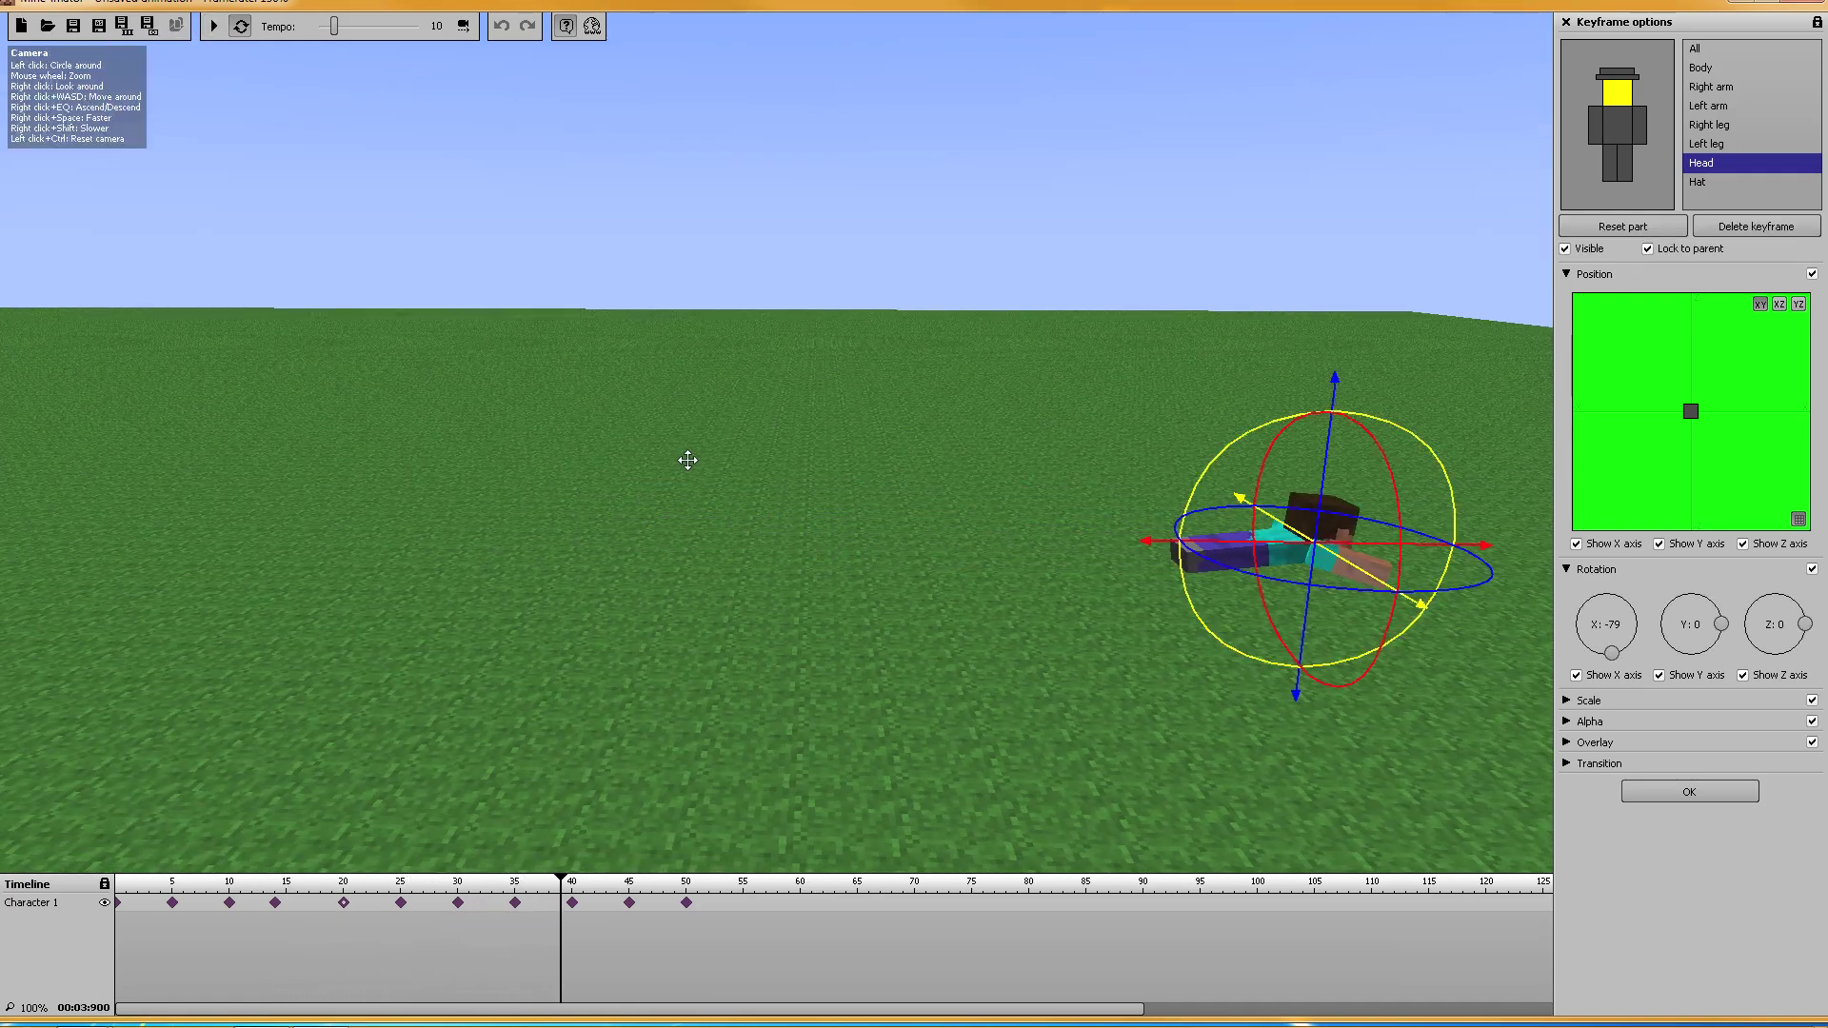
{"action": "left_click_drag", "start_coordinate": [689, 457], "coordinate": [769, 443]}
Step: Select all of the flying character's keyframes and delete them
{"action": "left_click", "coordinate": [729, 950]}
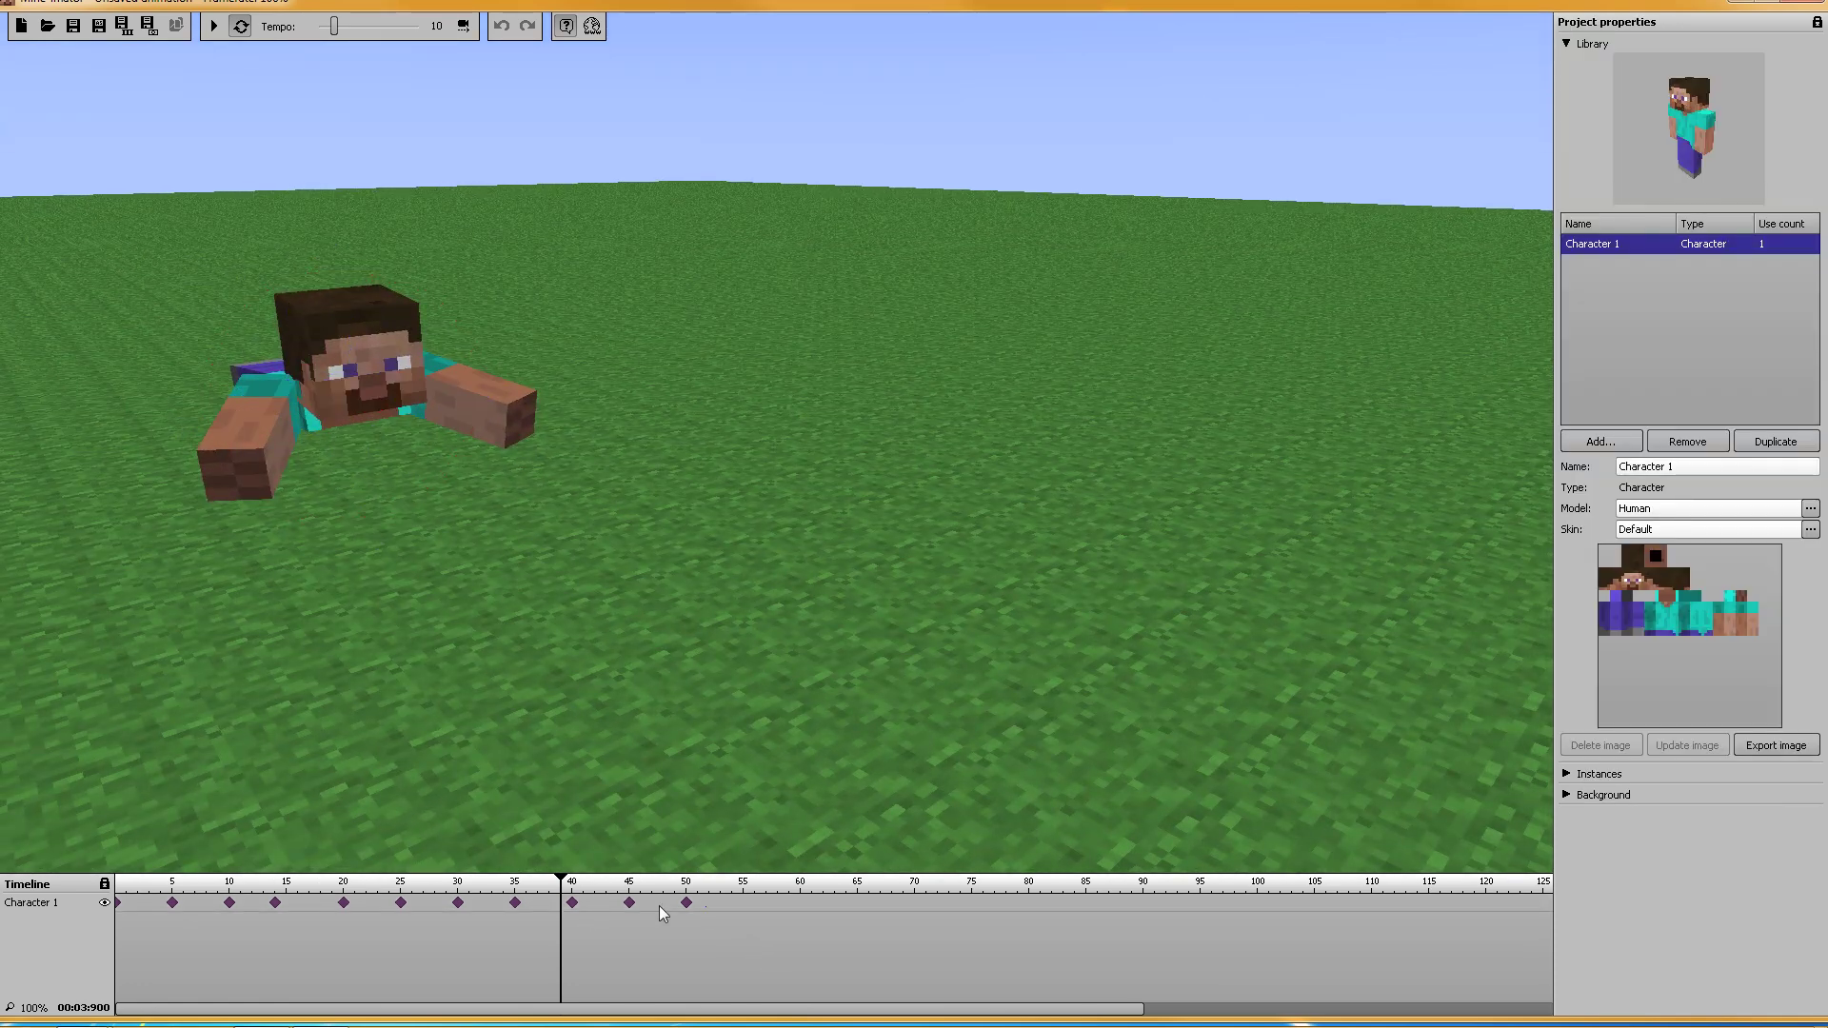
{"action": "left_click", "coordinate": [112, 901]}
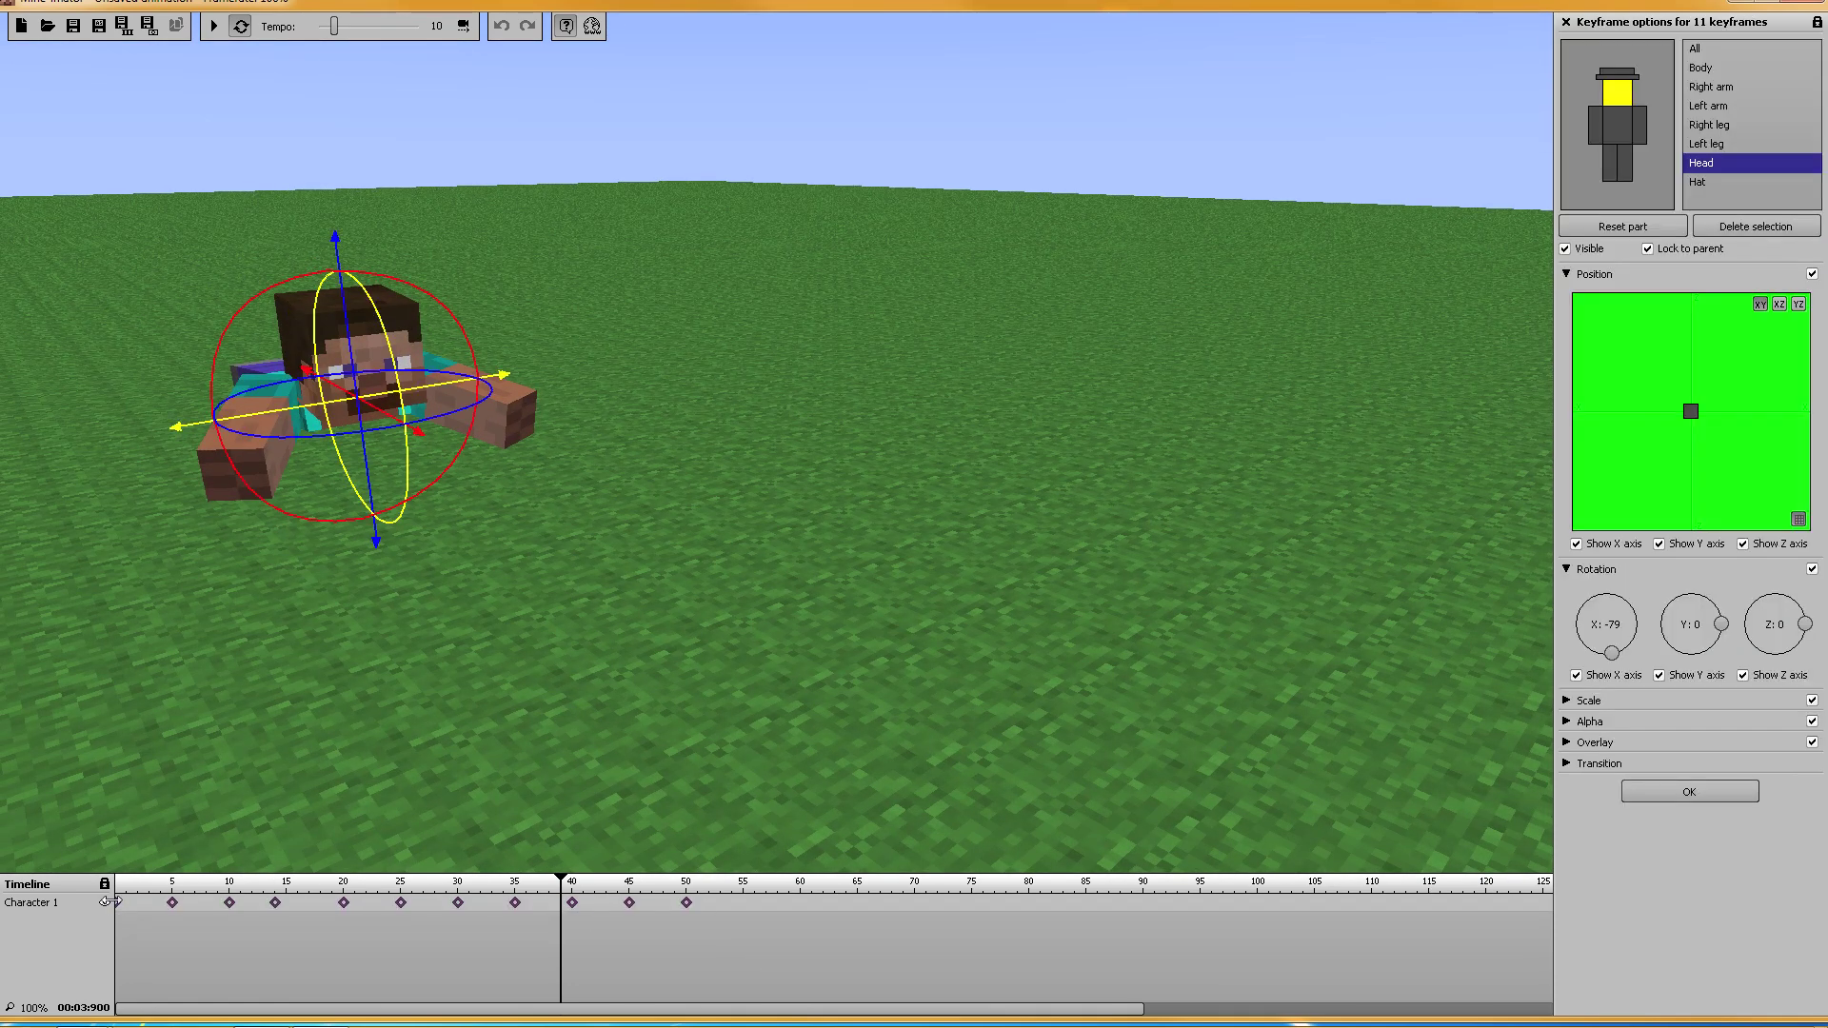
{"action": "key", "text": "Delete"}
Step: Add character keyframes at frames 0 and 41, and move the whole character to the camera position at frame 41
{"action": "left_click", "coordinate": [118, 907]}
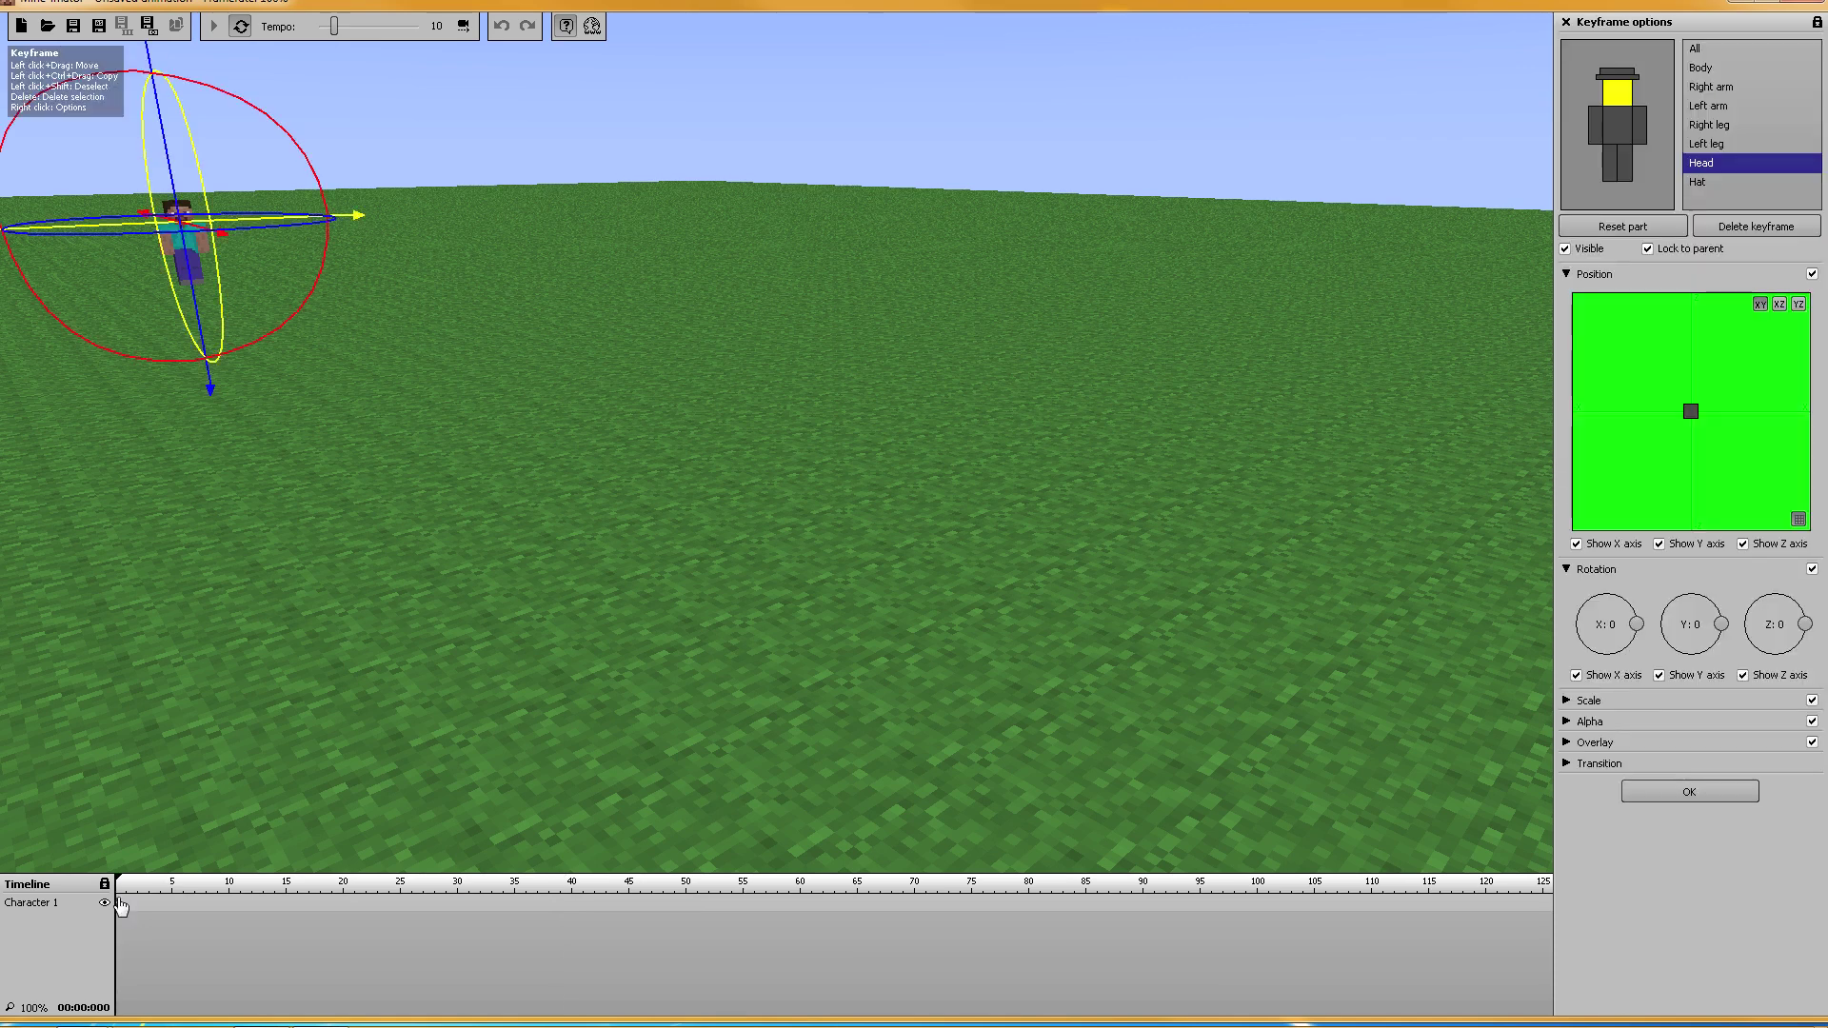
{"action": "left_click", "coordinate": [583, 902]}
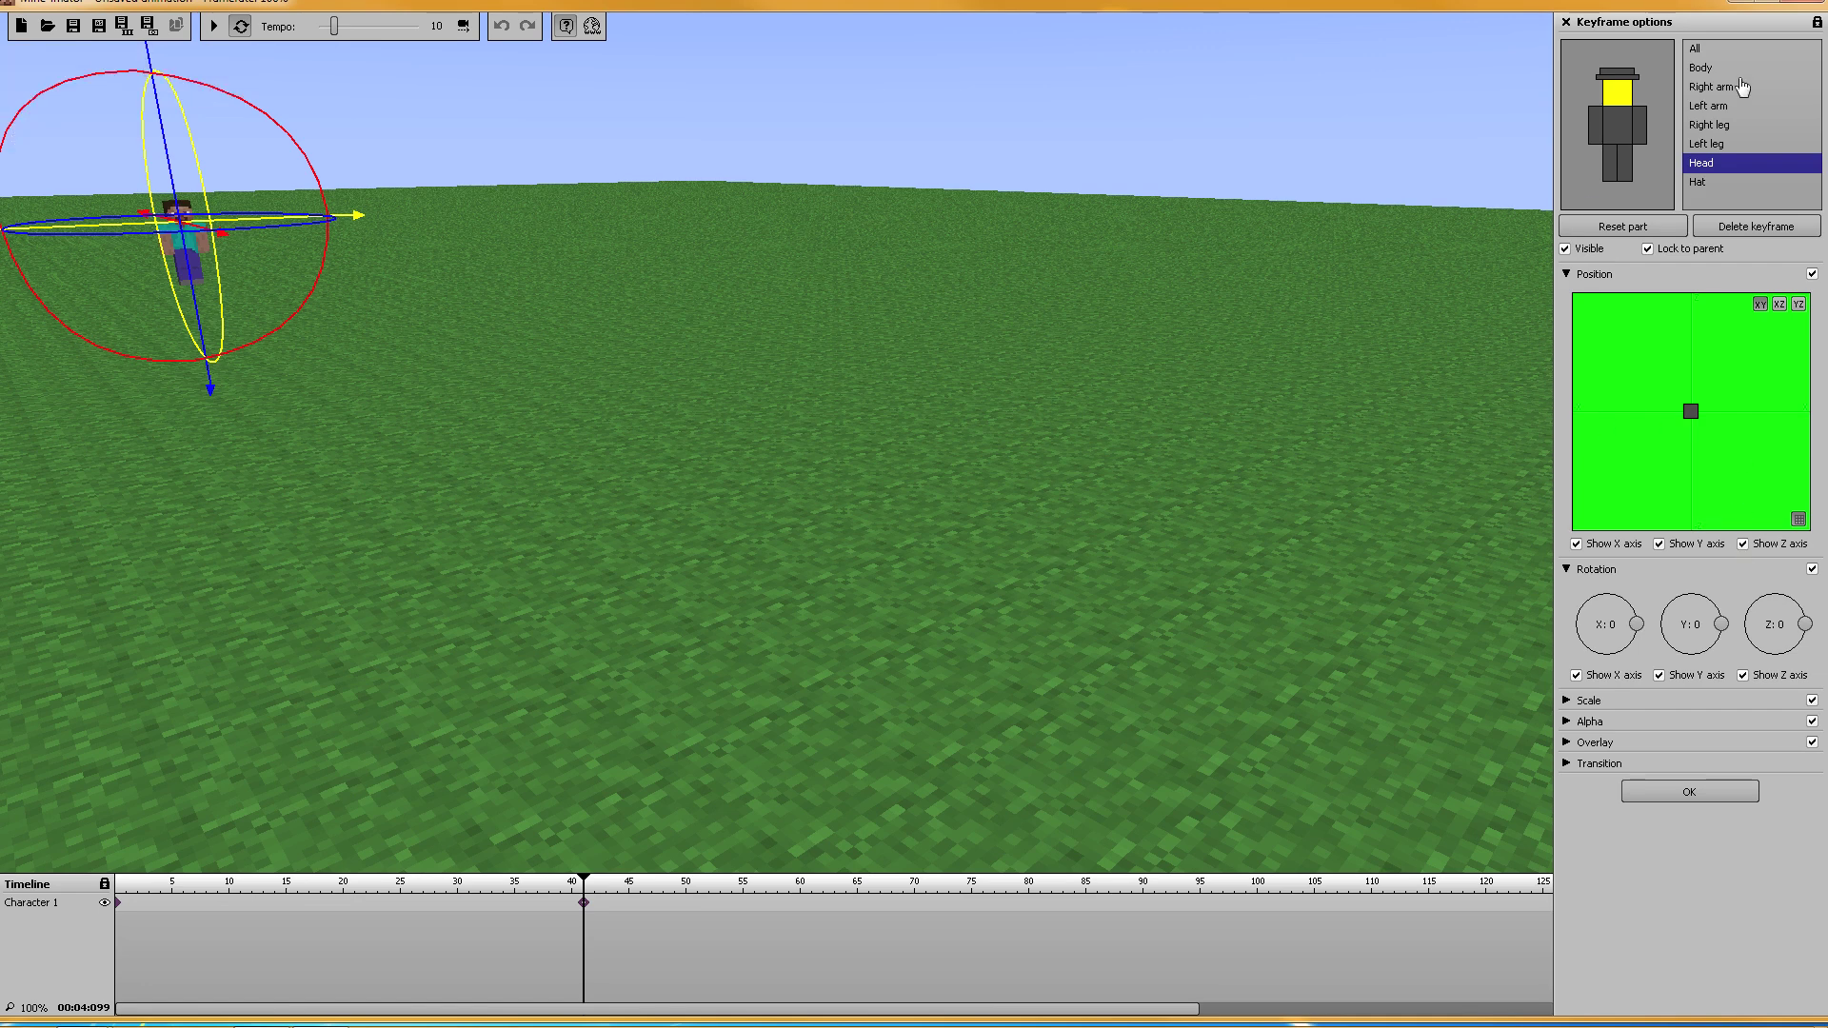
{"action": "left_click", "coordinate": [1698, 50]}
{"action": "left_click", "coordinate": [1776, 520]}
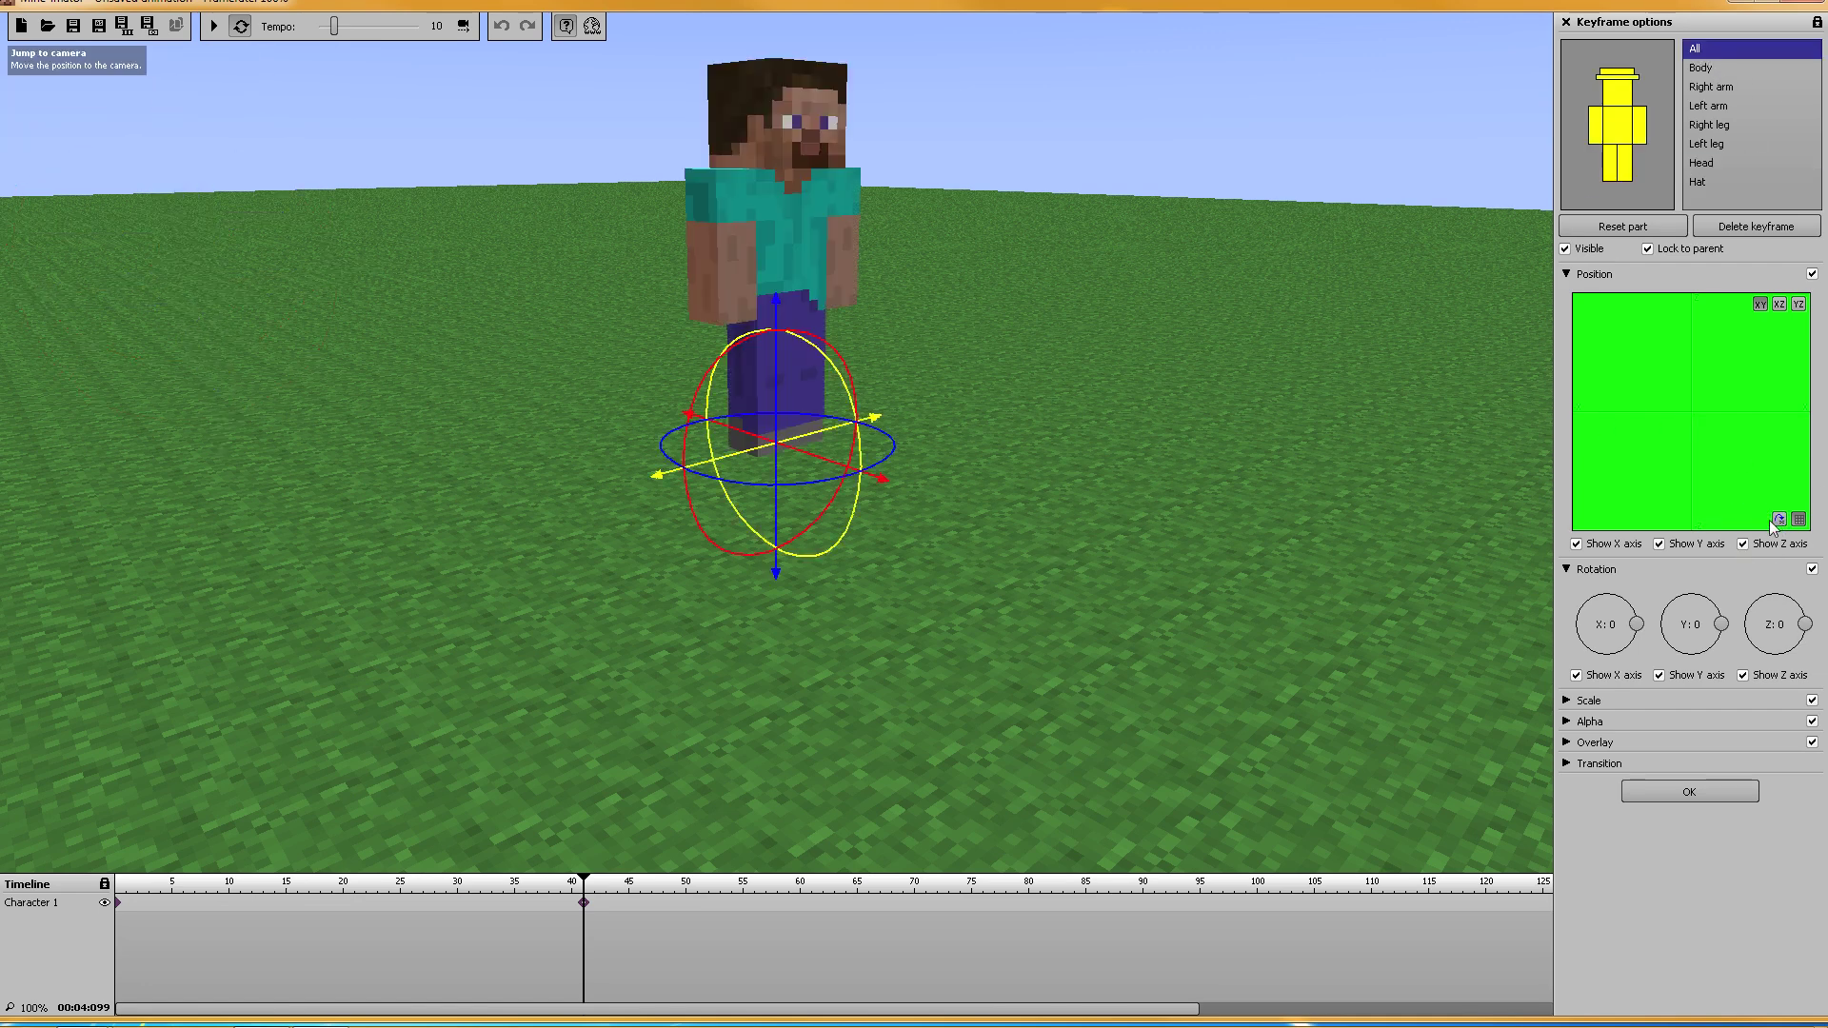
Step: Create a walking animation from the frame 0 keyframe to the next keyframe, and play it back while orbiting the view
{"action": "left_click", "coordinate": [120, 911]}
{"action": "right_click", "coordinate": [119, 911]}
{"action": "left_click", "coordinate": [171, 992]}
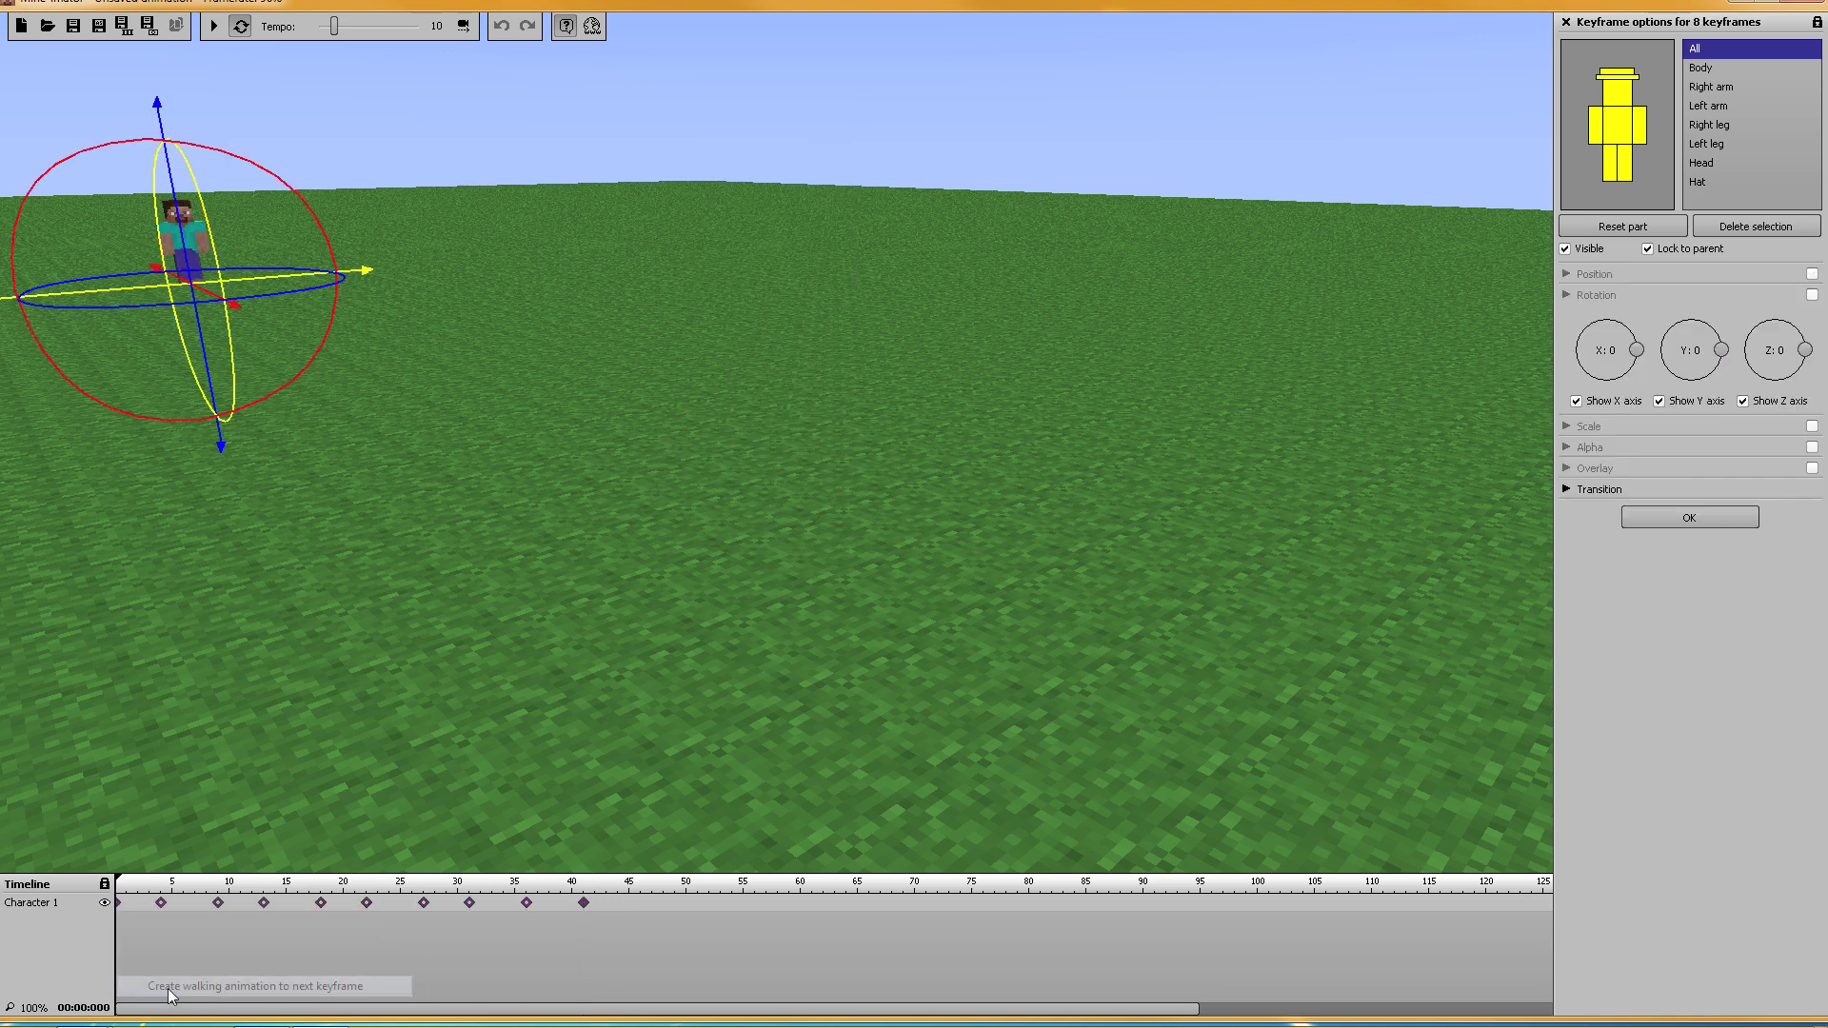
{"action": "key", "text": "space"}
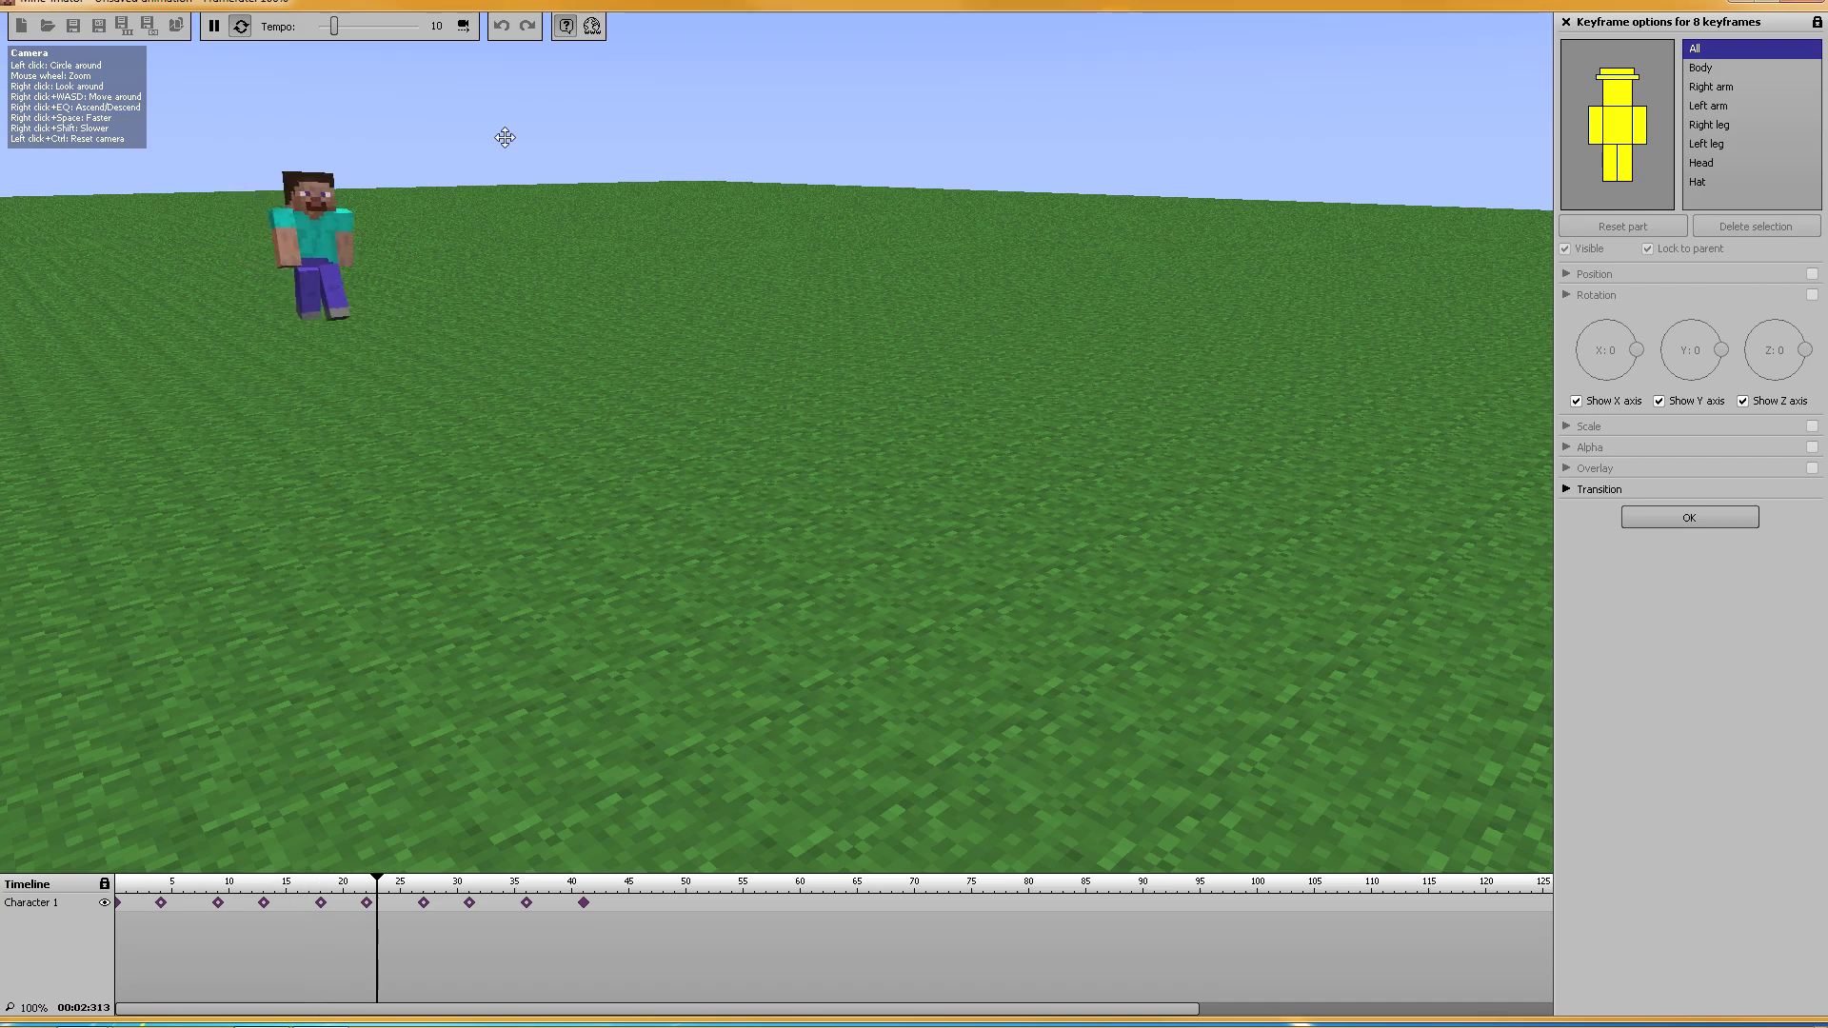
{"action": "left_click_drag", "start_coordinate": [505, 137], "coordinate": [636, 425]}
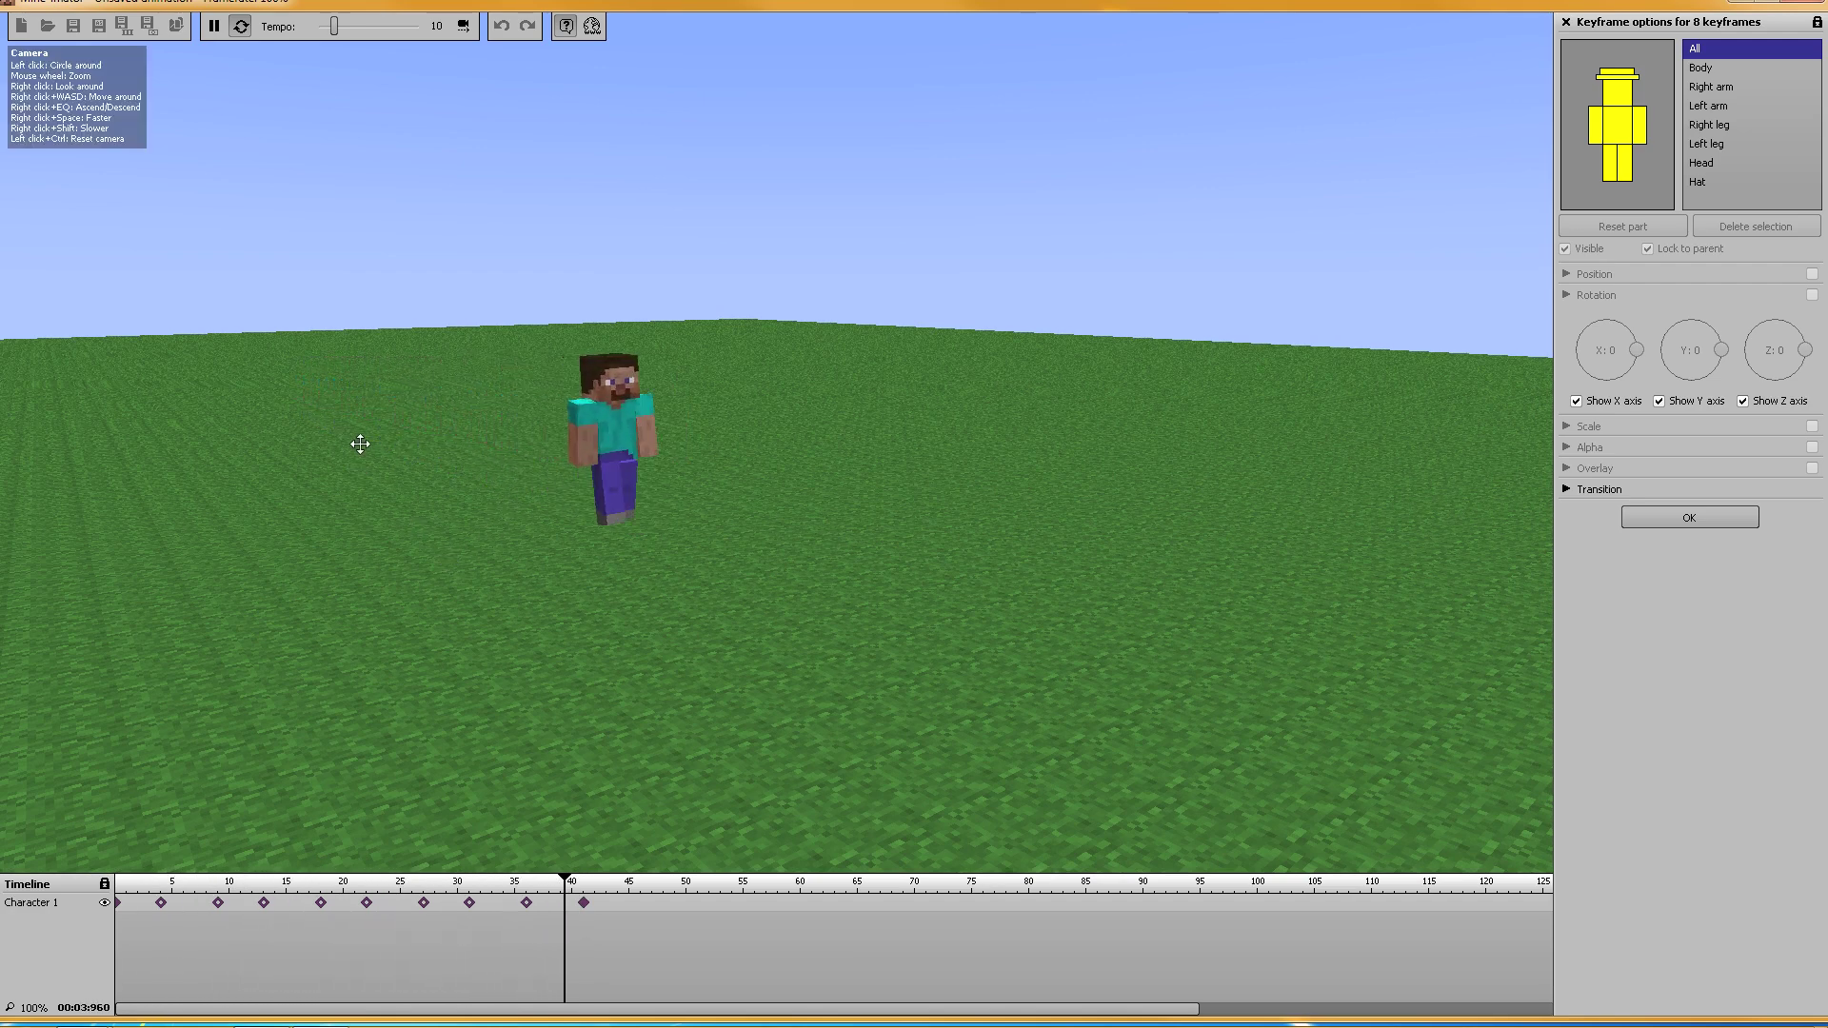
Step: Stop playback with the camera timeline shown, and add a camera keyframe at frame 0 framing the character up close
{"action": "left_click", "coordinate": [463, 26]}
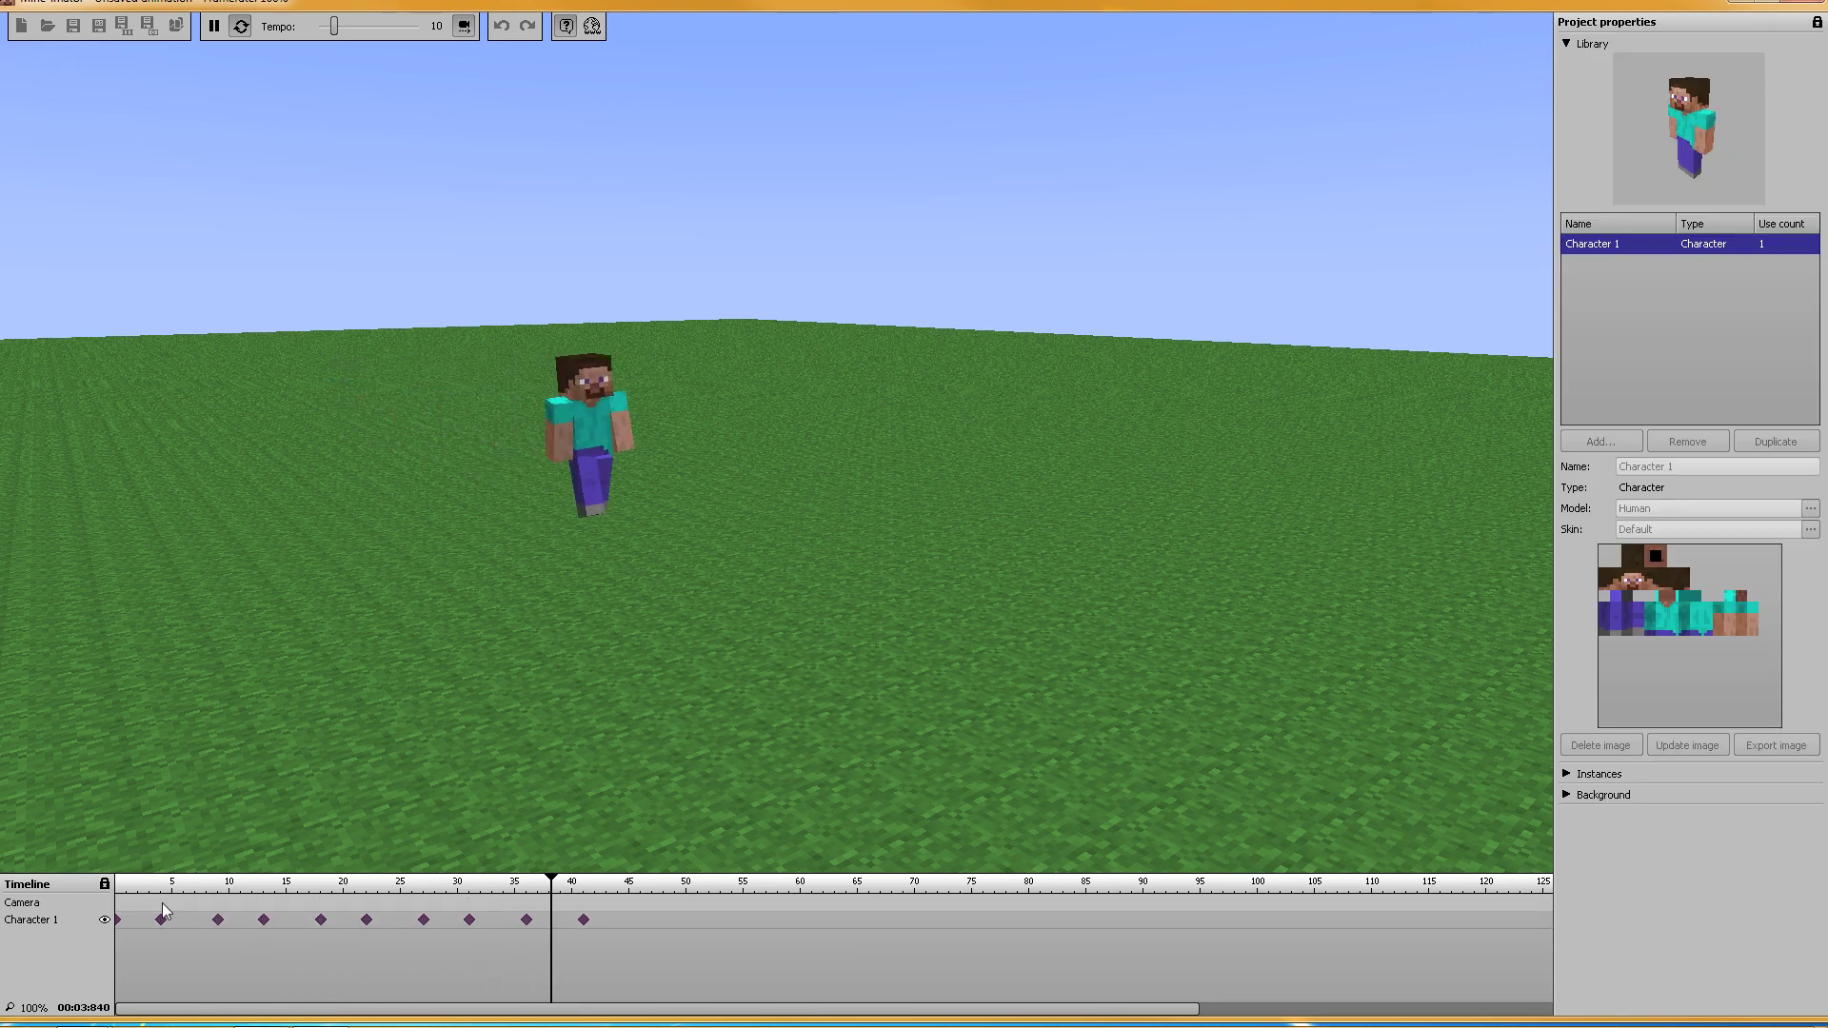
{"action": "key", "text": "space"}
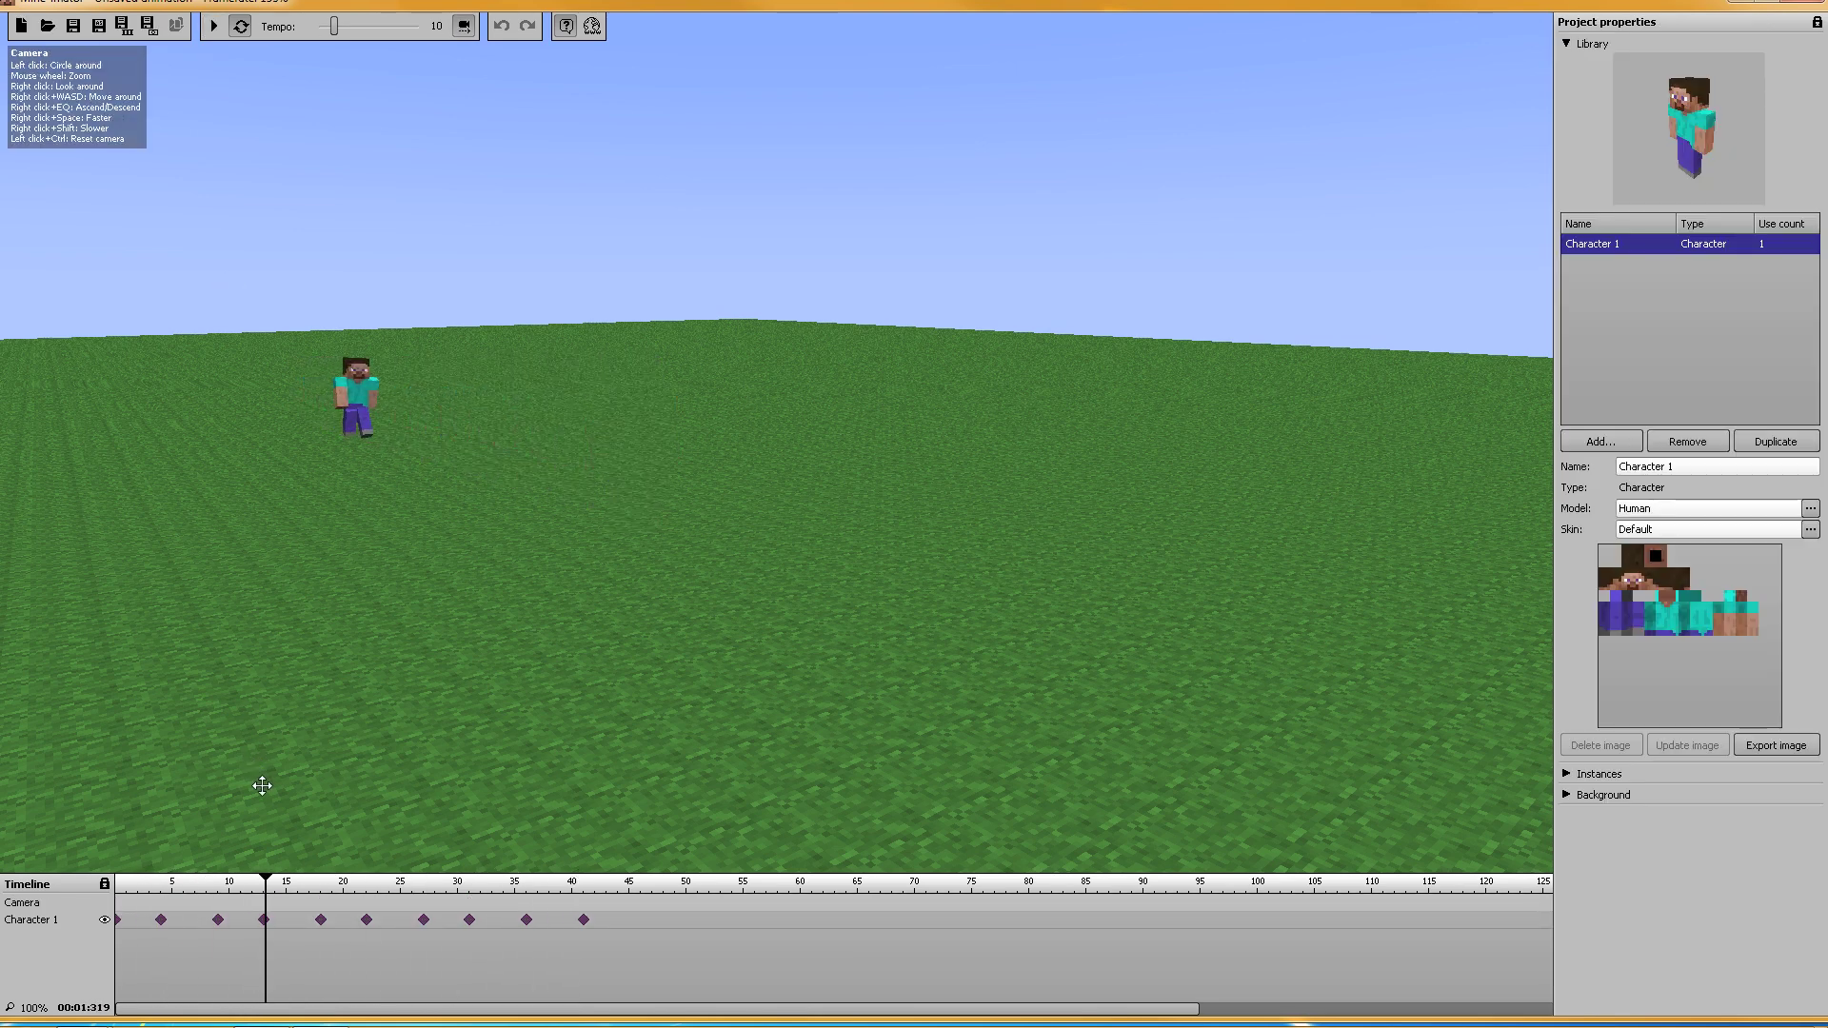
{"action": "left_click", "coordinate": [117, 905]}
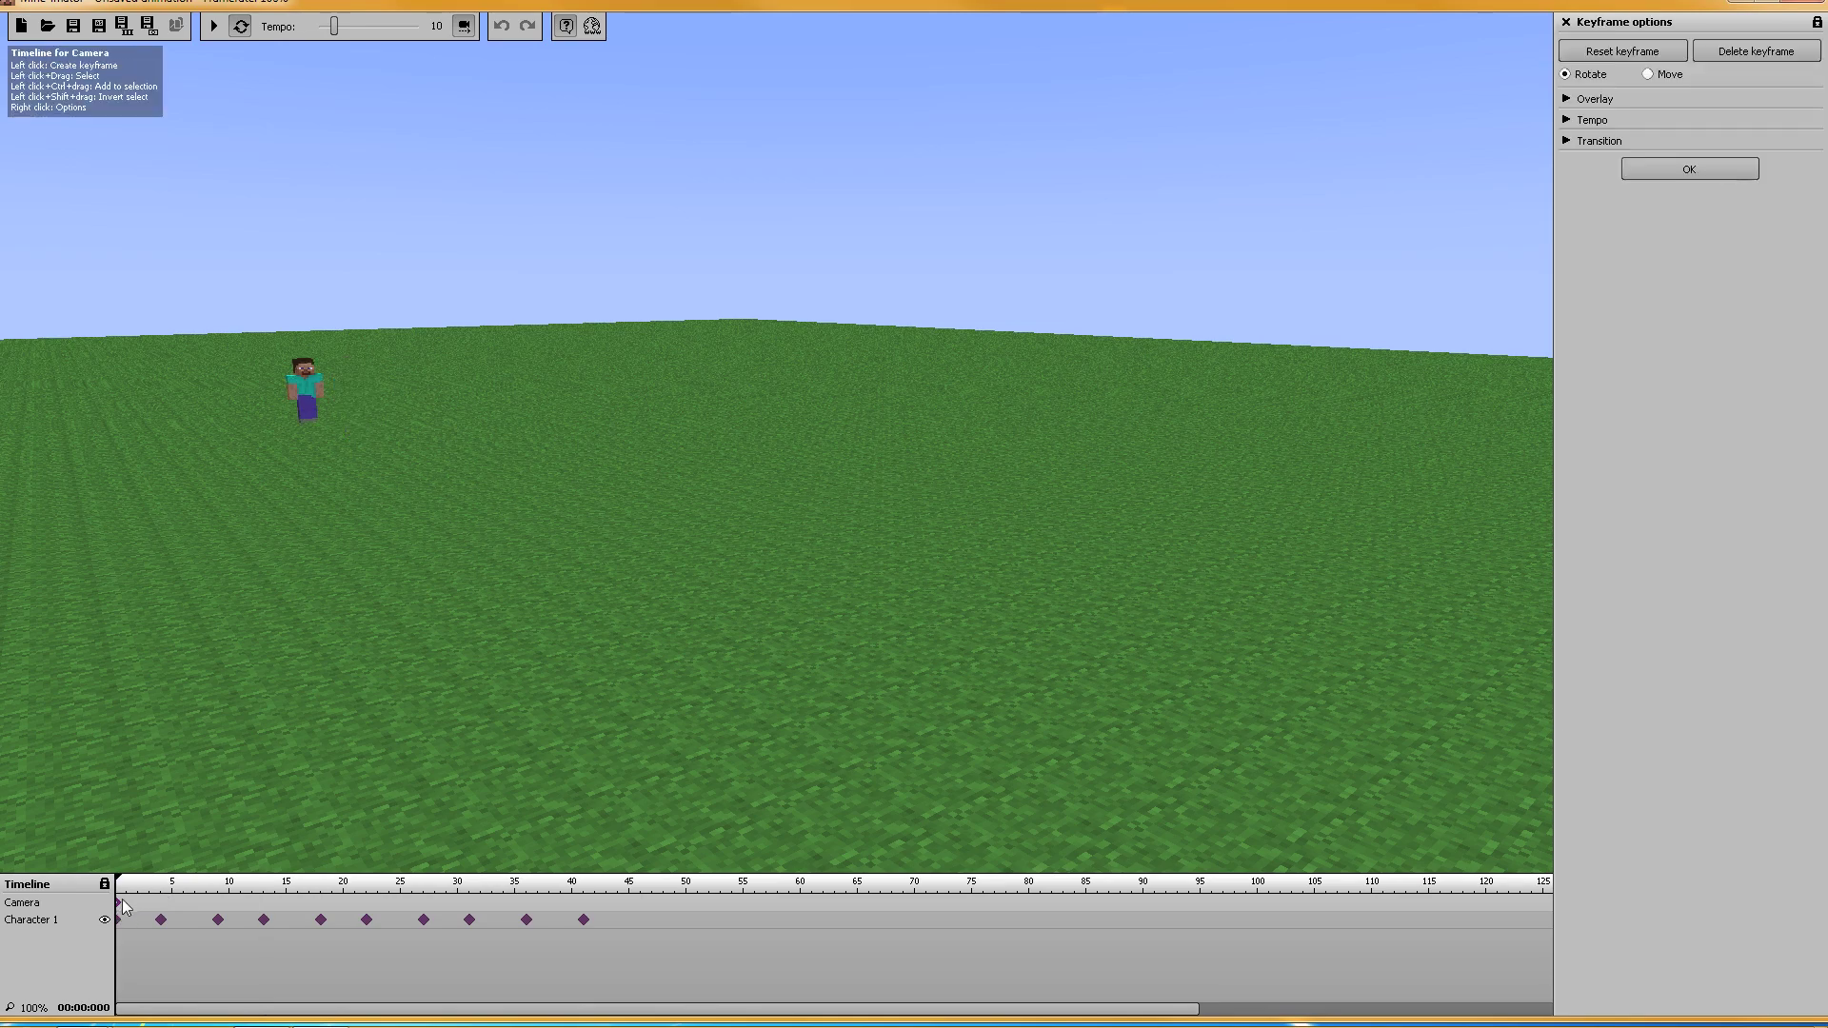
{"action": "key", "text": "w"}
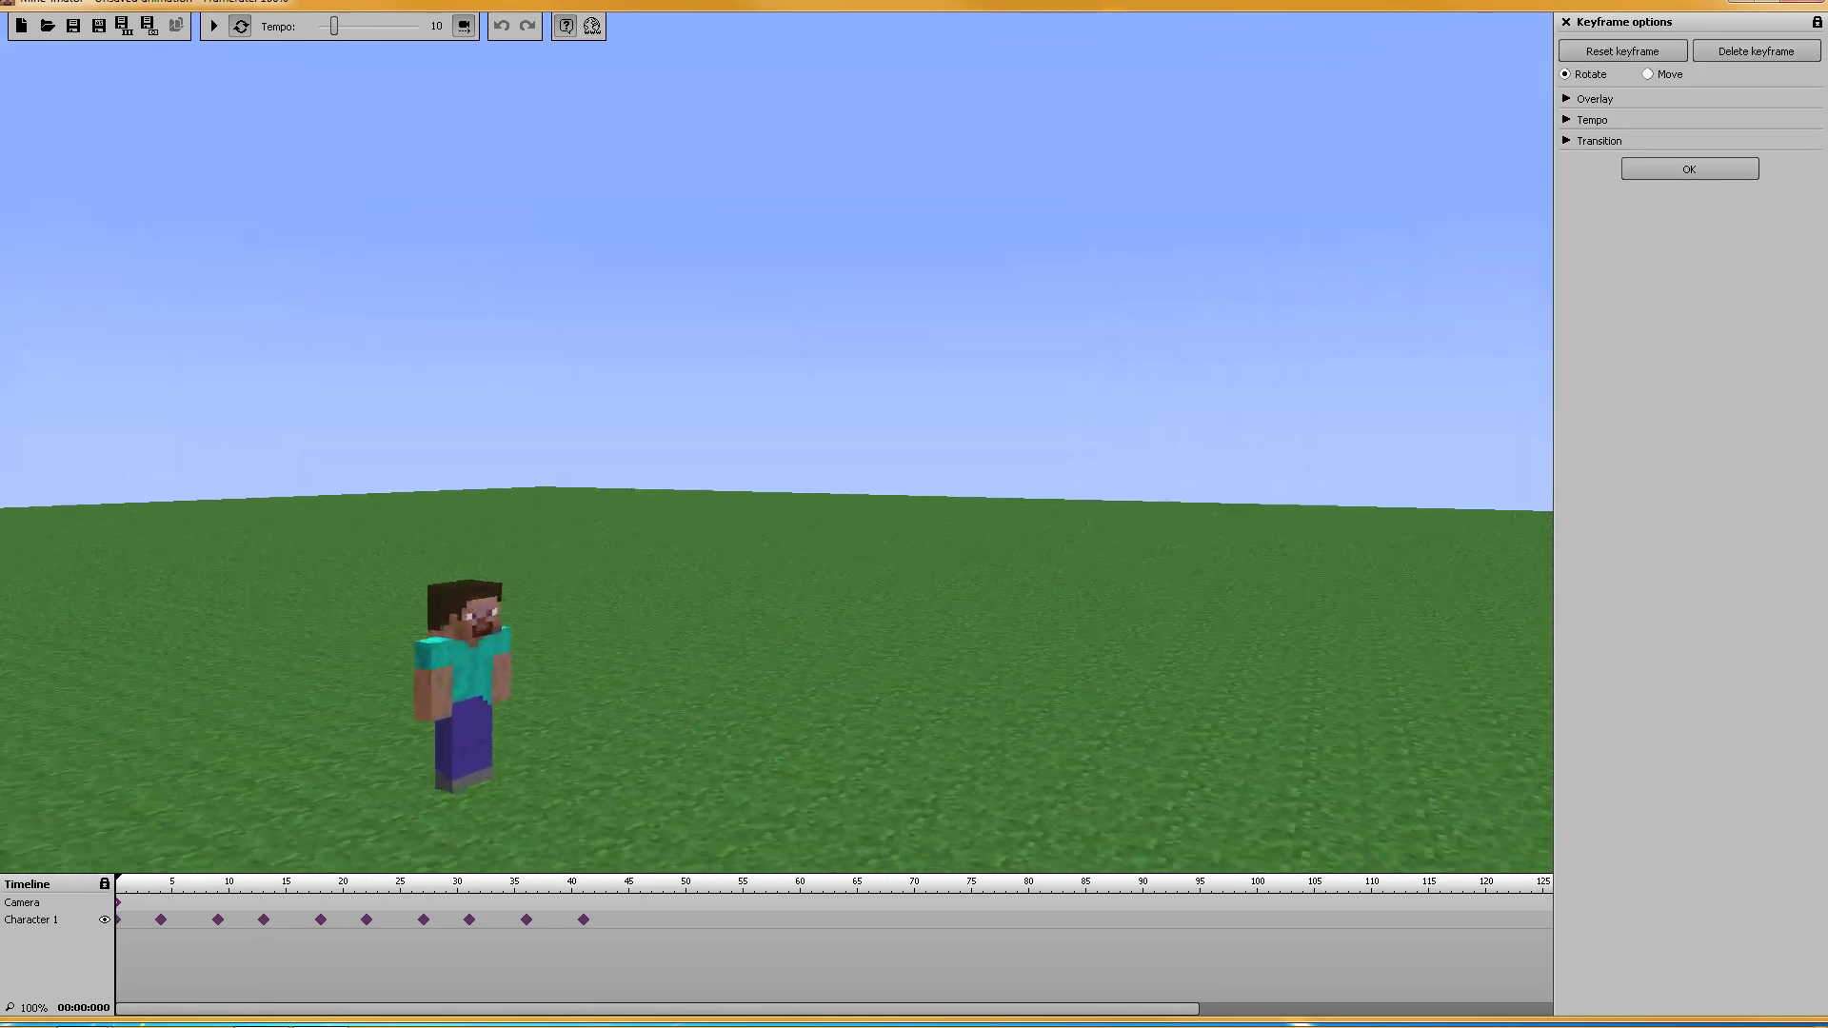
{"action": "right_click_drag", "start_coordinate": [755, 442], "coordinate": [837, 465]}
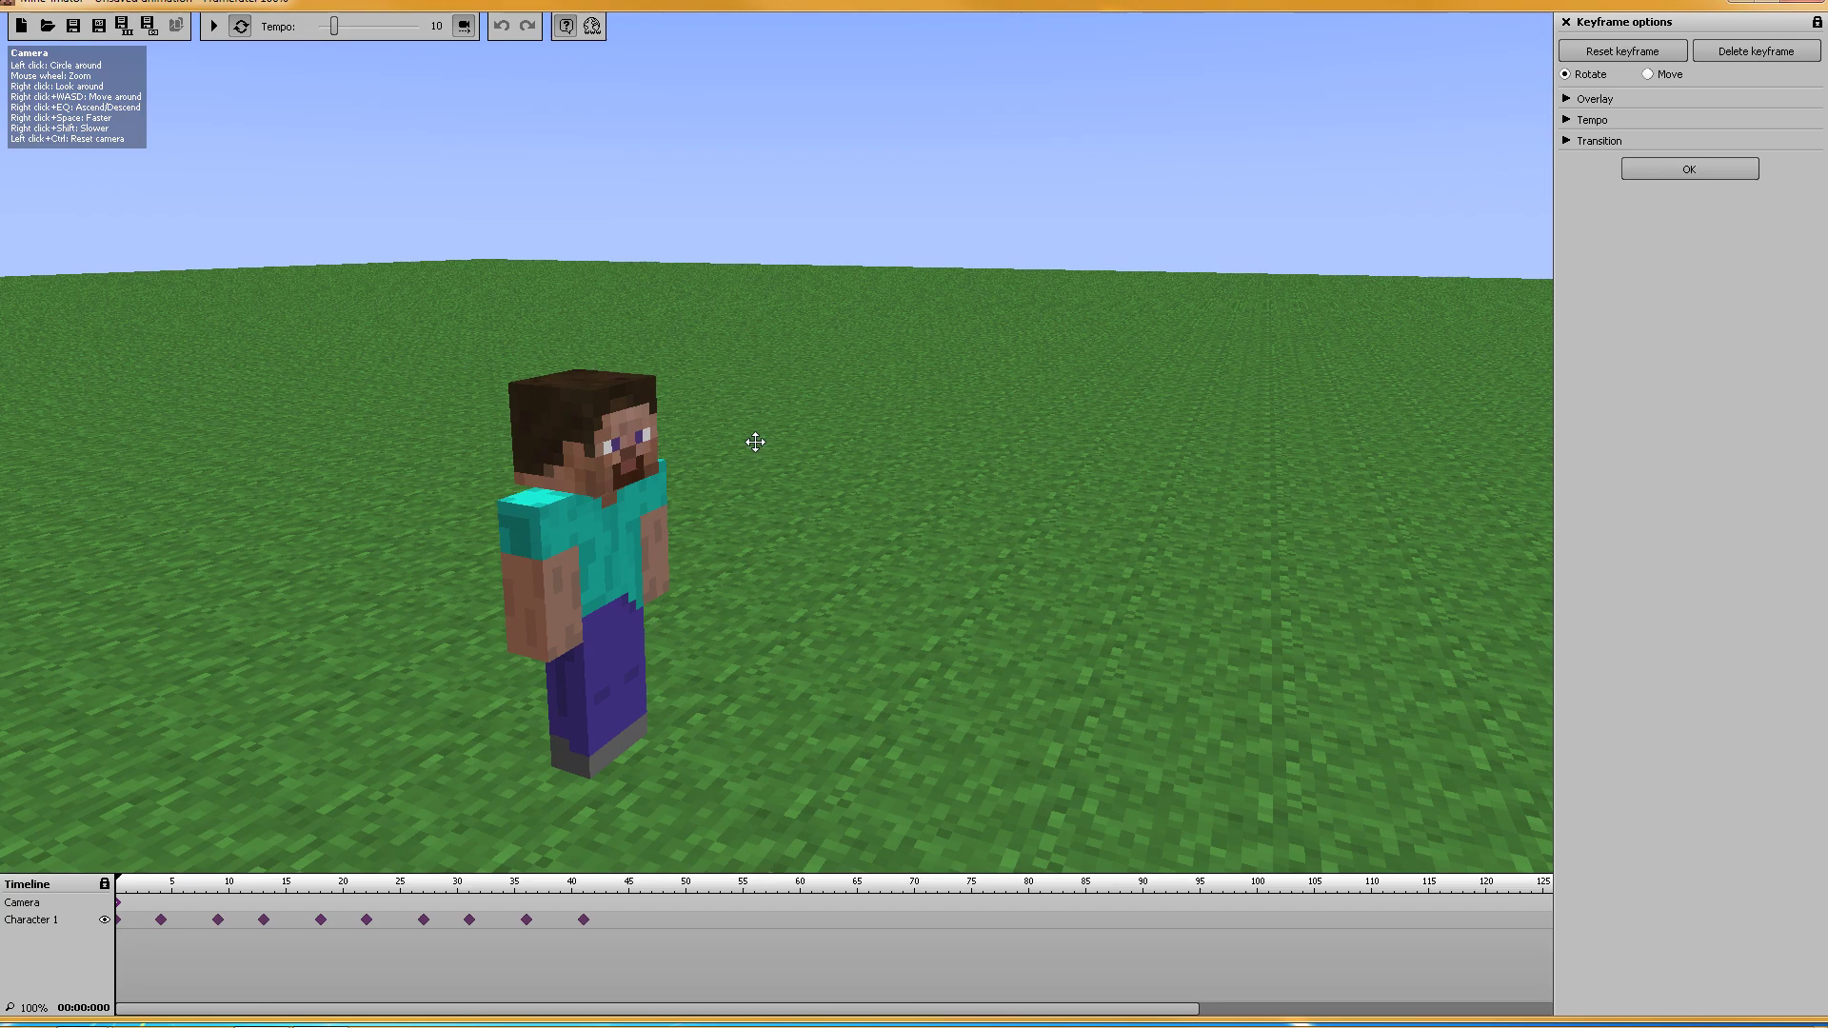
Step: Add a camera keyframe at frame 41 and fly the camera round to frame the character straight from the front
{"action": "left_click", "coordinate": [585, 902]}
{"action": "right_click_drag", "start_coordinate": [759, 705], "coordinate": [1333, 580]}
{"action": "key", "text": "w"}
{"action": "key", "text": "w"}
{"action": "right_click_drag", "start_coordinate": [777, 442], "coordinate": [147, 495]}
{"action": "key", "text": "d"}
{"action": "key", "text": "s"}
{"action": "key", "text": "d"}
{"action": "key", "text": "w"}
{"action": "right_click_drag", "start_coordinate": [463, 760], "coordinate": [428, 767]}
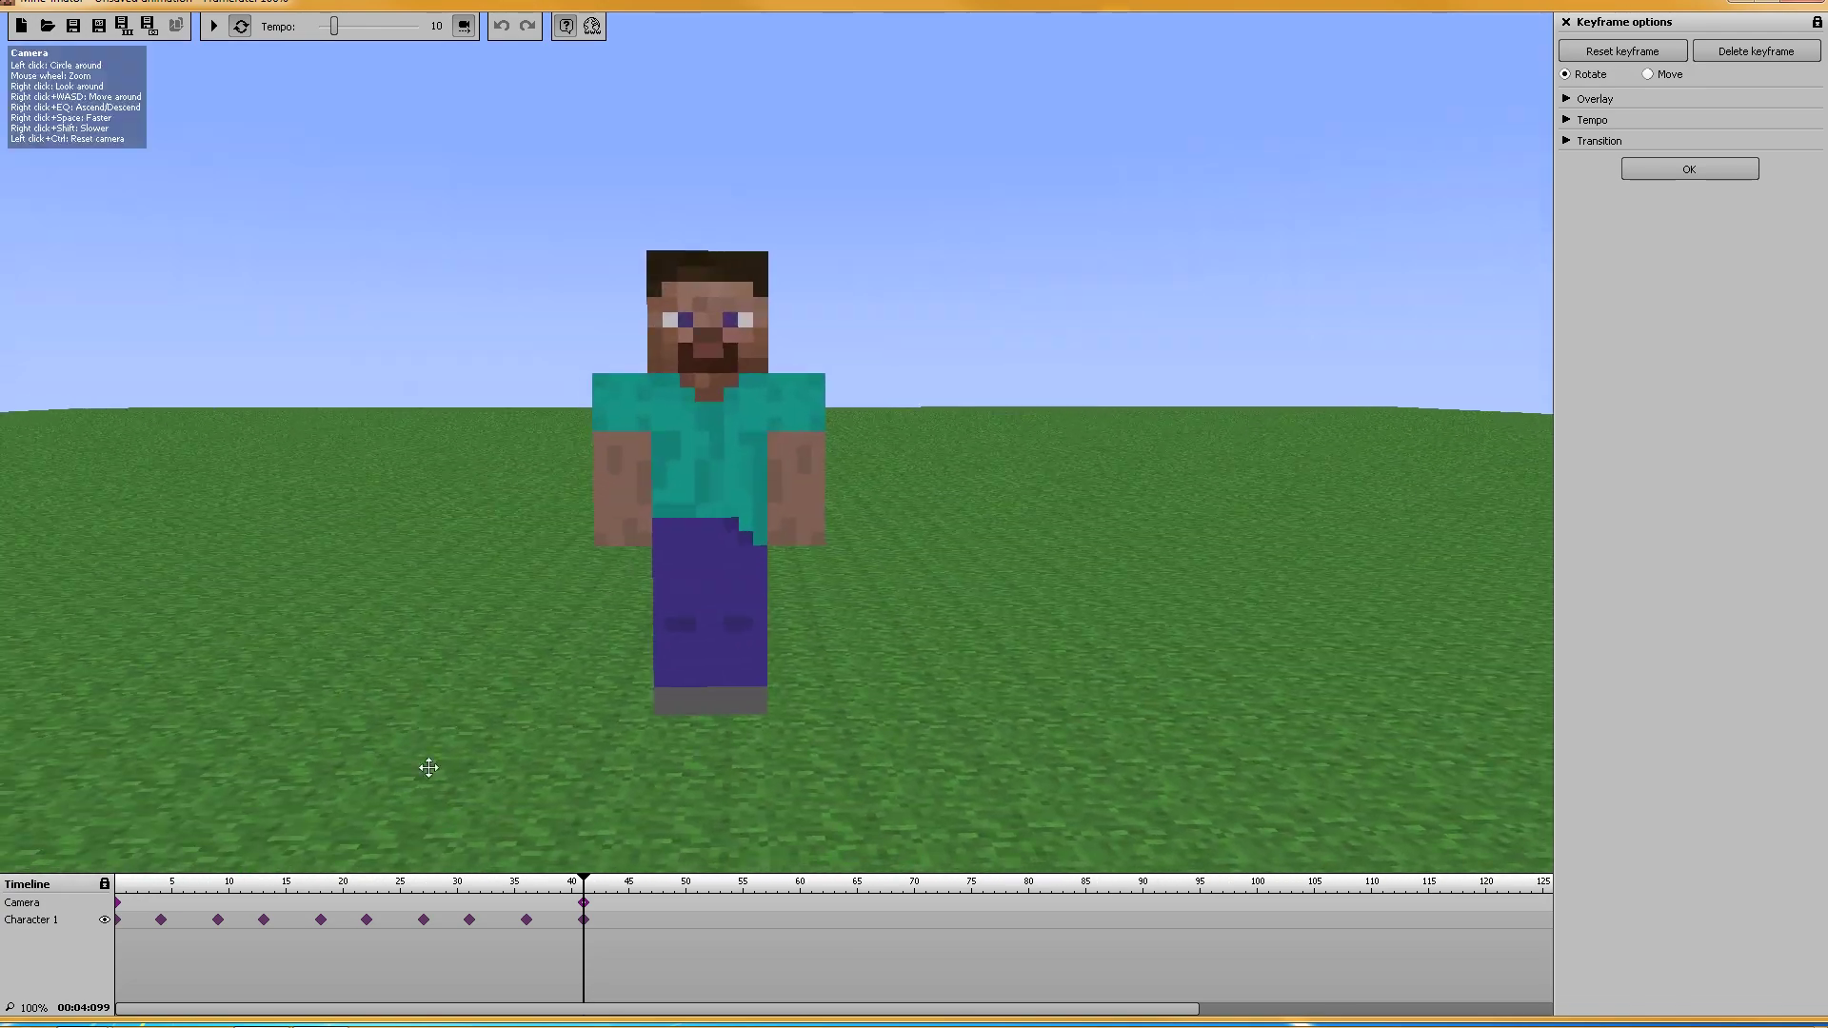
Step: Play the walk with the two-keyframe camera move from frame 0, and stop playback
{"action": "left_click", "coordinate": [118, 902]}
{"action": "left_click", "coordinate": [212, 27]}
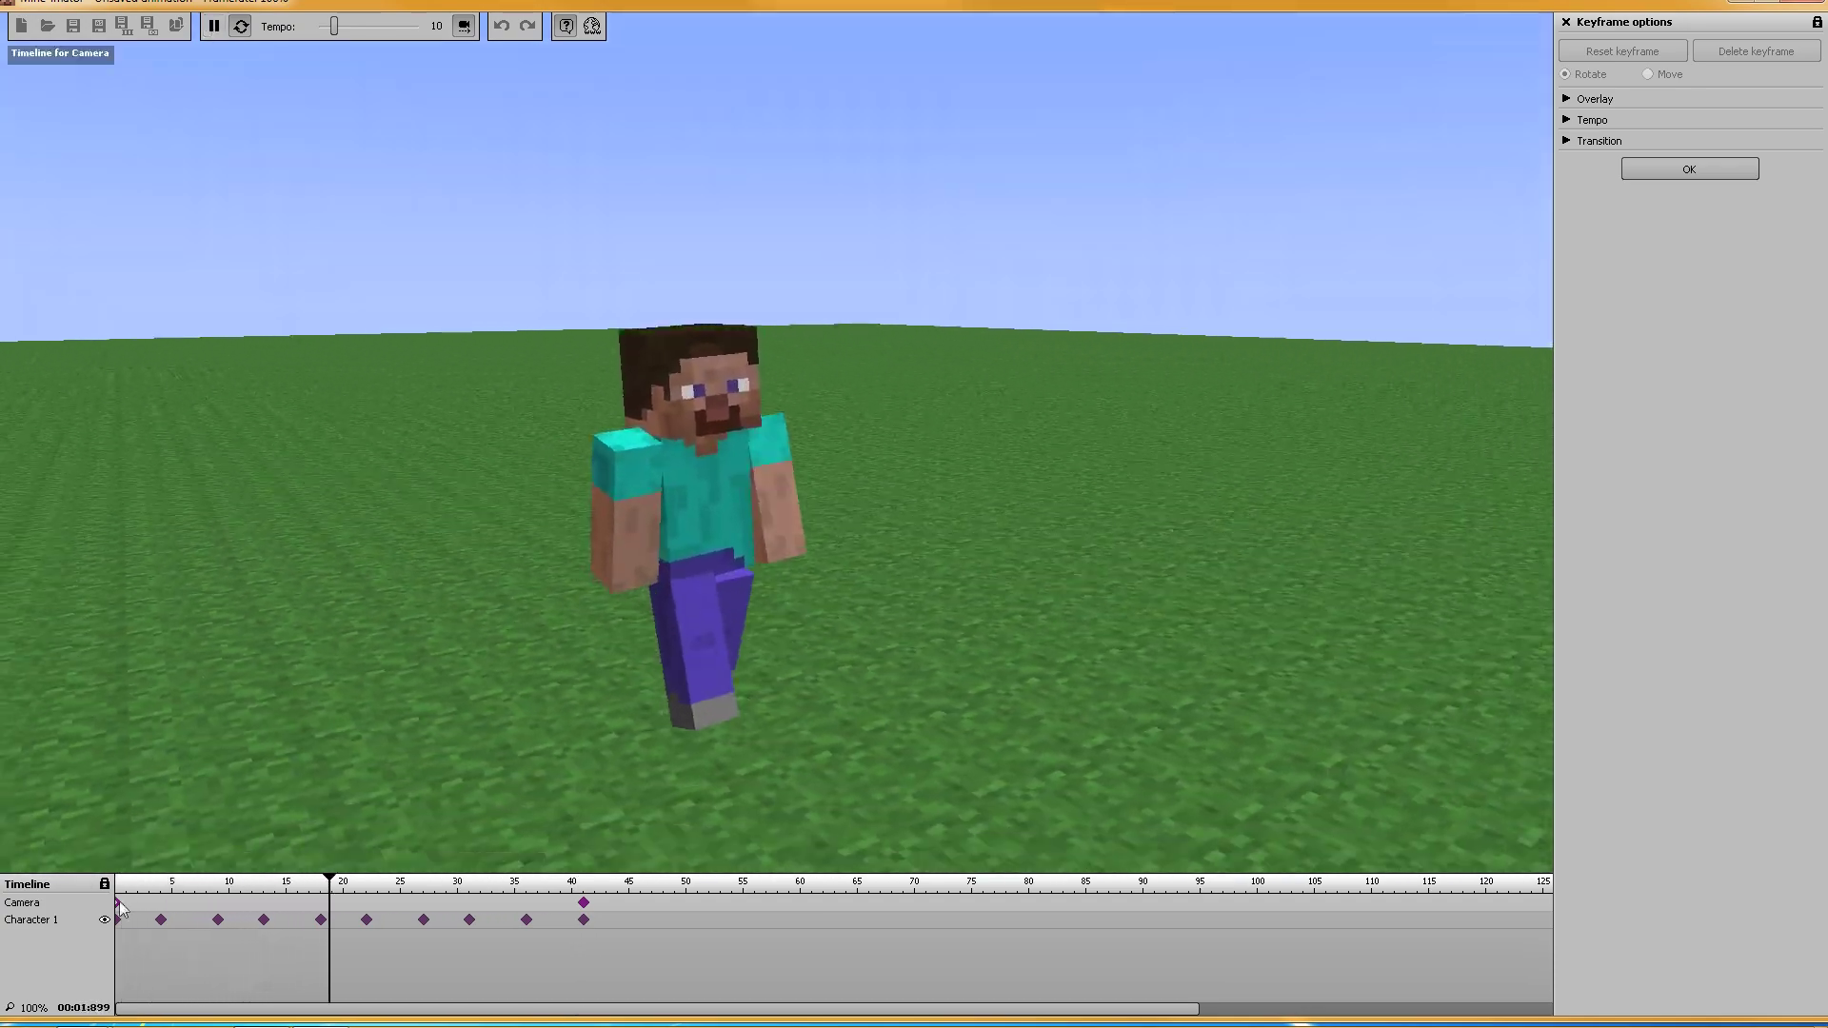
{"action": "left_click", "coordinate": [214, 26]}
Step: Reframe the last camera keyframe from the side and move it to frame 36, then add a front-view camera keyframe at frame 41
{"action": "left_click", "coordinate": [583, 902]}
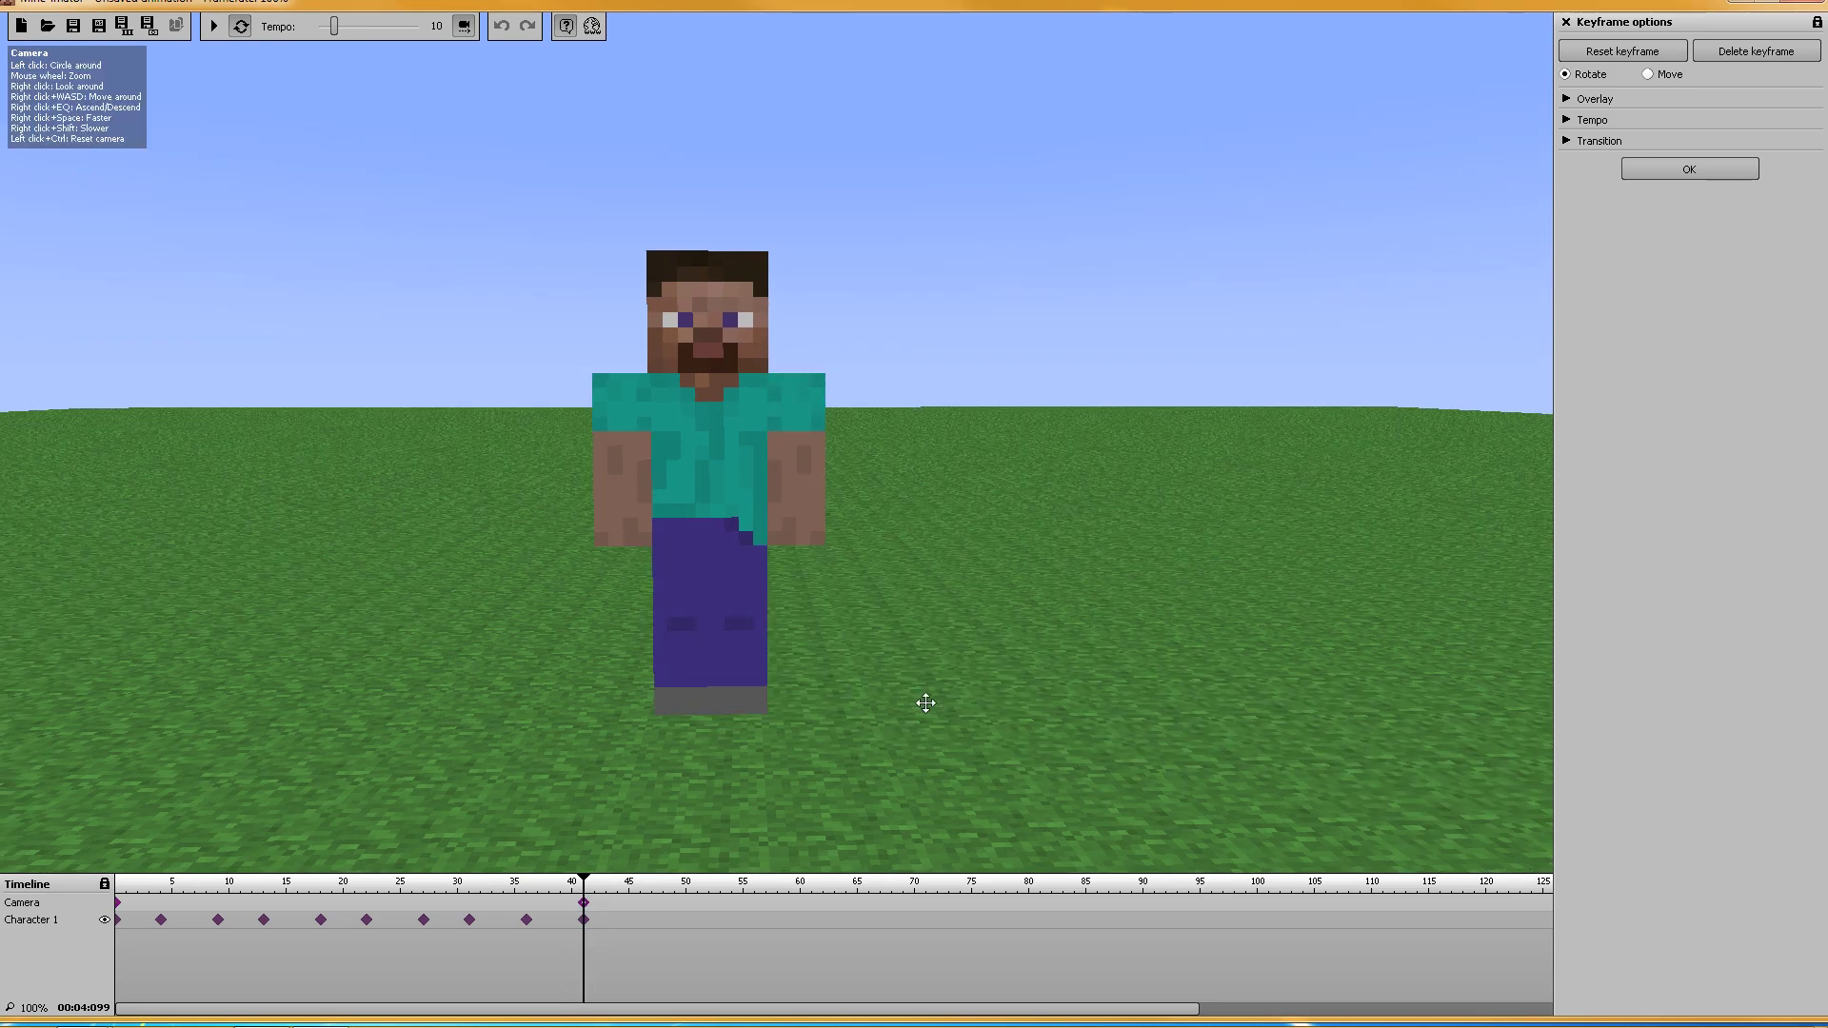
{"action": "key", "text": "a"}
{"action": "left_click_drag", "start_coordinate": [926, 701], "coordinate": [1394, 651]}
{"action": "left_click_drag", "start_coordinate": [587, 911], "coordinate": [529, 909]}
{"action": "left_click", "coordinate": [582, 901]}
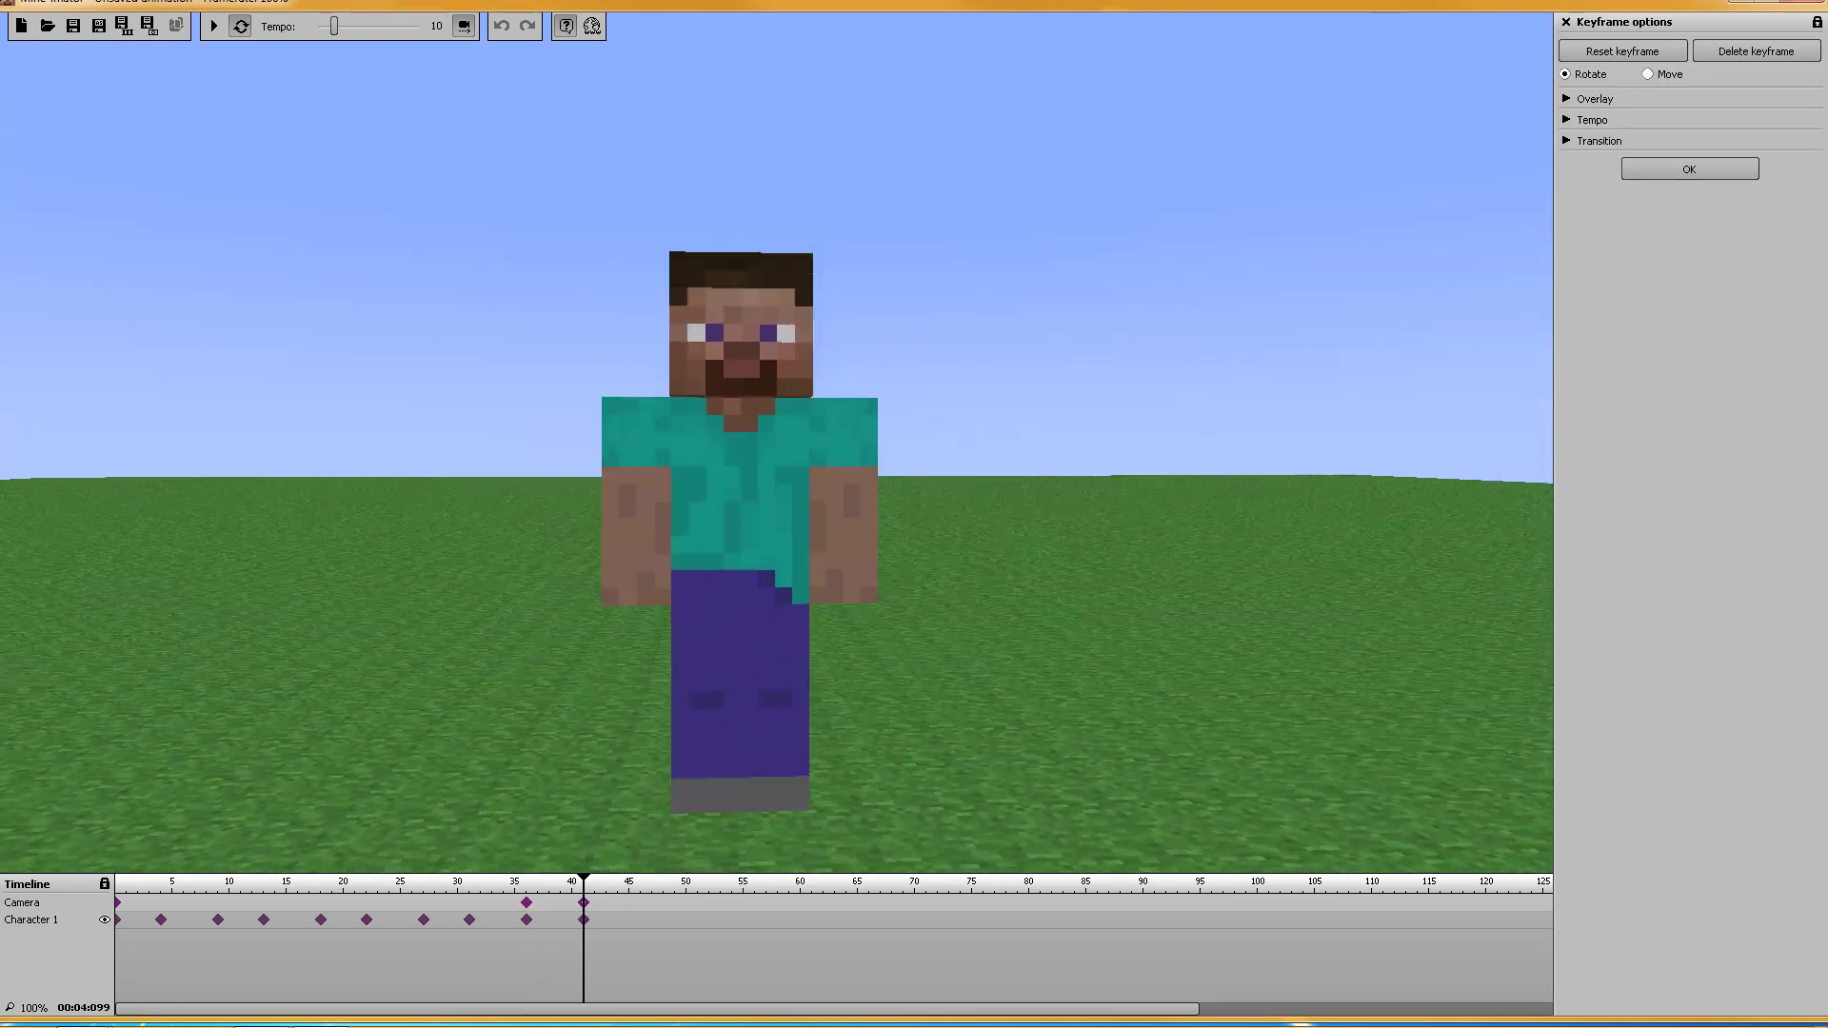
Step: Play the revised camera animation from frame 0 with looping off, and stop playback
{"action": "left_click", "coordinate": [118, 917]}
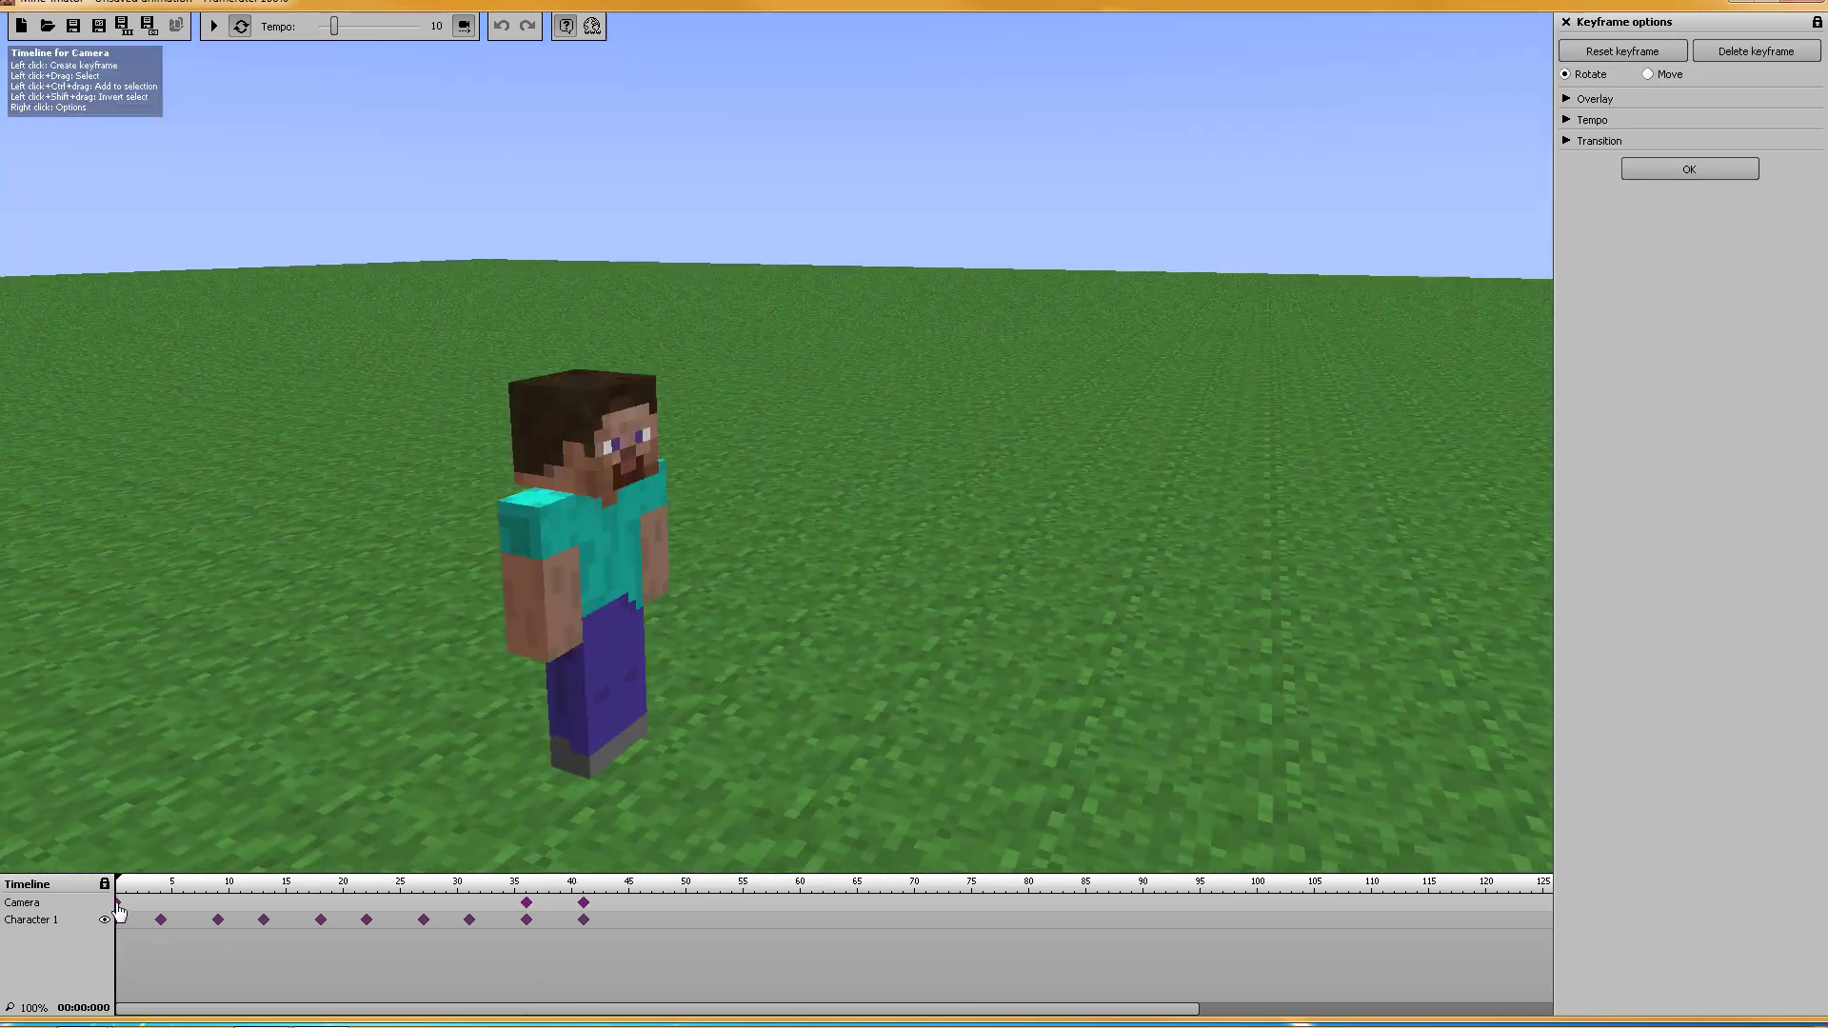
{"action": "left_click", "coordinate": [214, 26]}
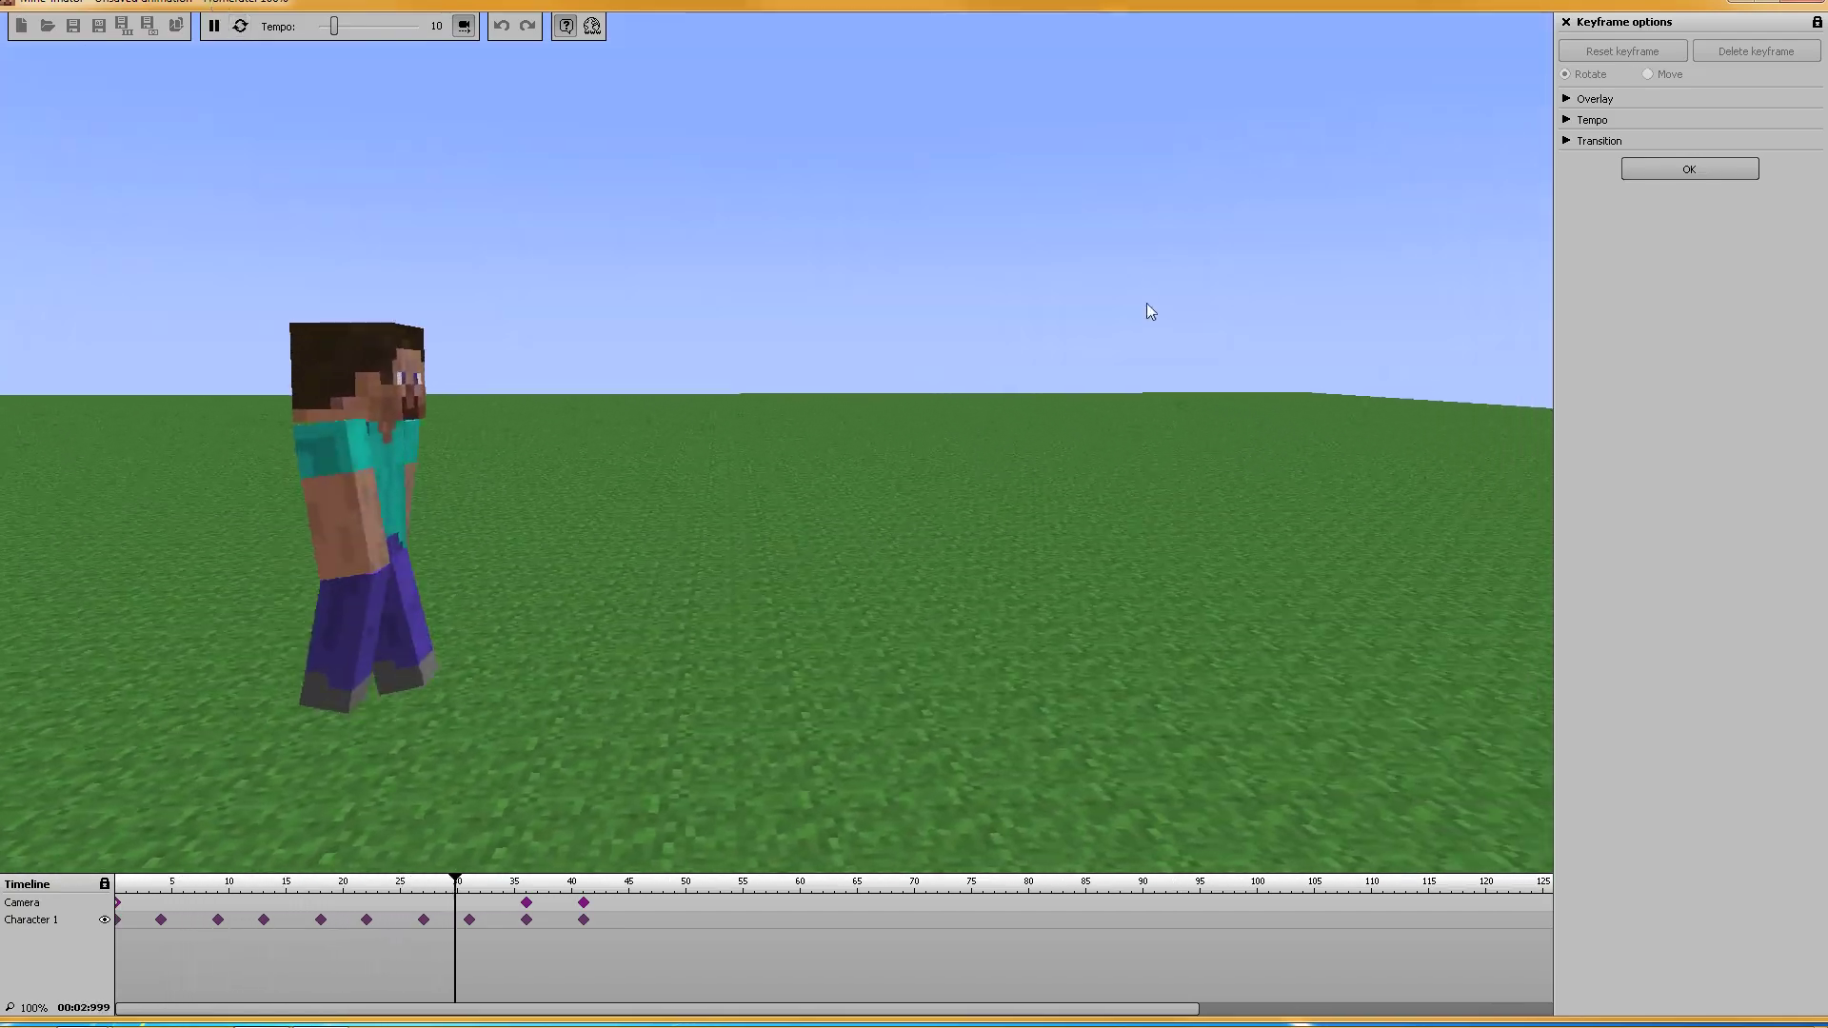
{"action": "left_click", "coordinate": [214, 26]}
Step: Delete the camera keyframe at frame 36
{"action": "left_click", "coordinate": [529, 904]}
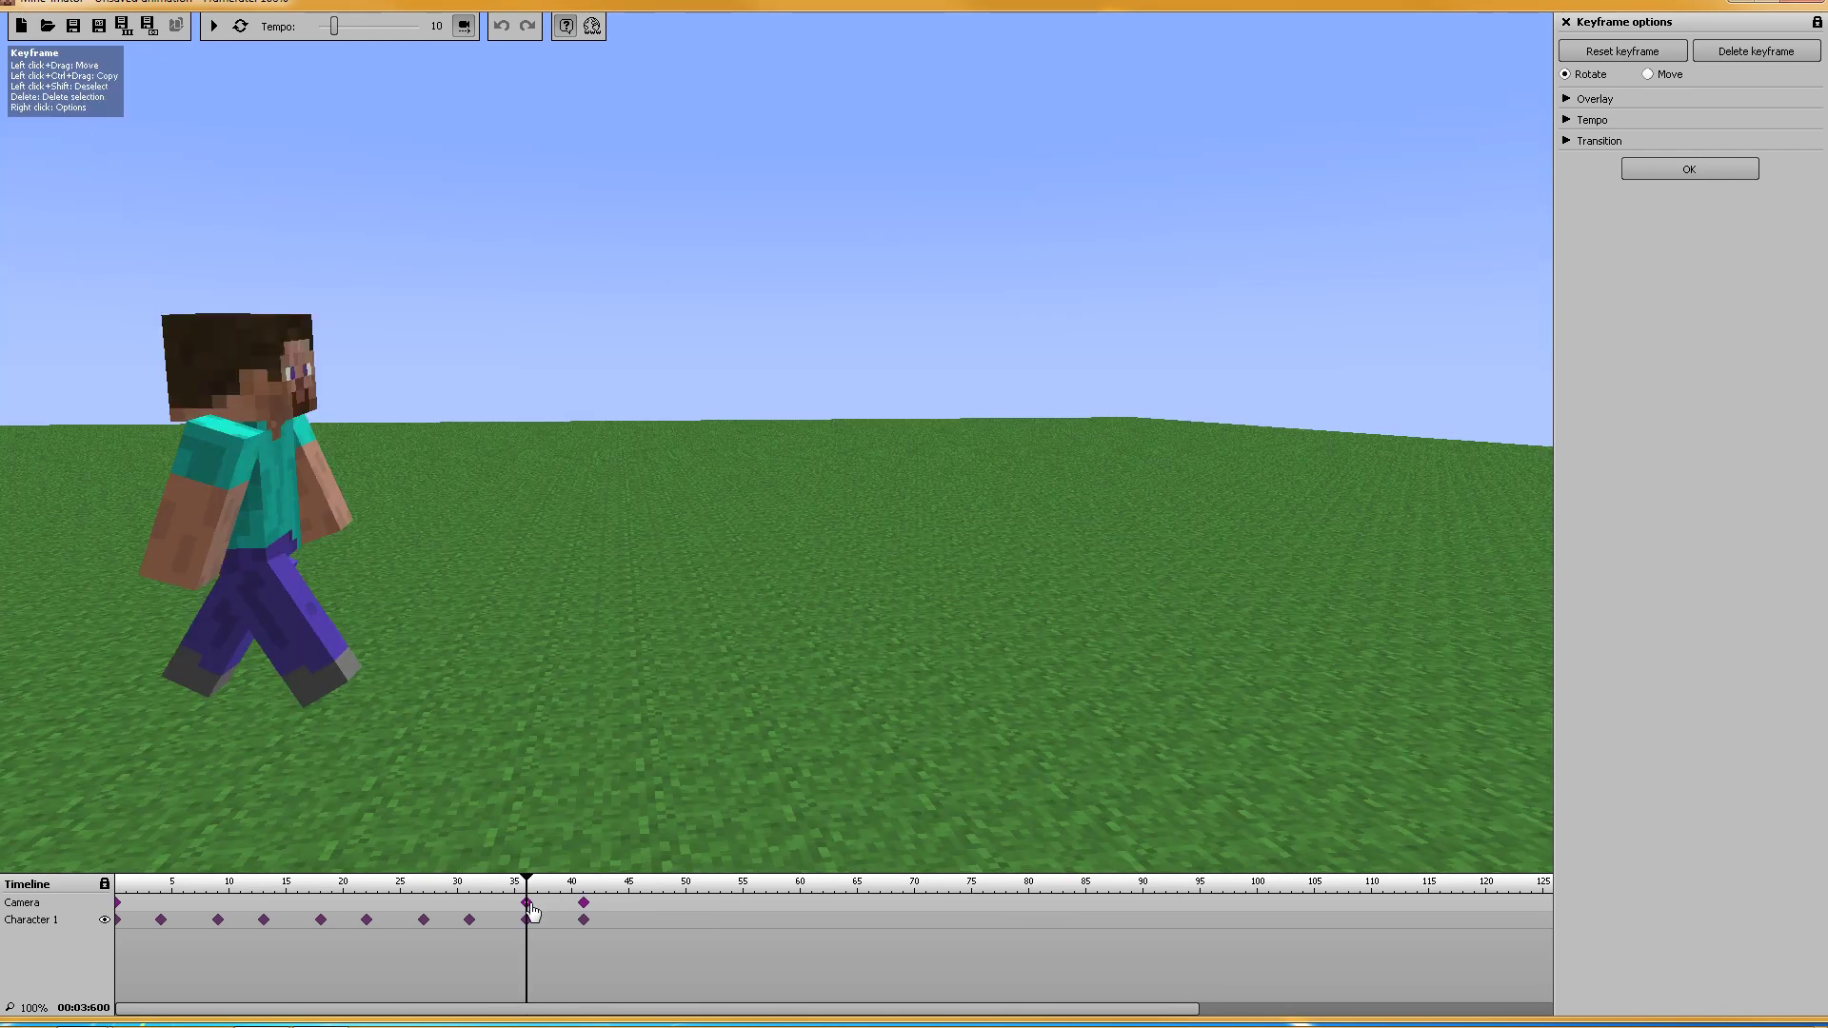
{"action": "right_click", "coordinate": [531, 912]}
{"action": "left_click", "coordinate": [576, 914]}
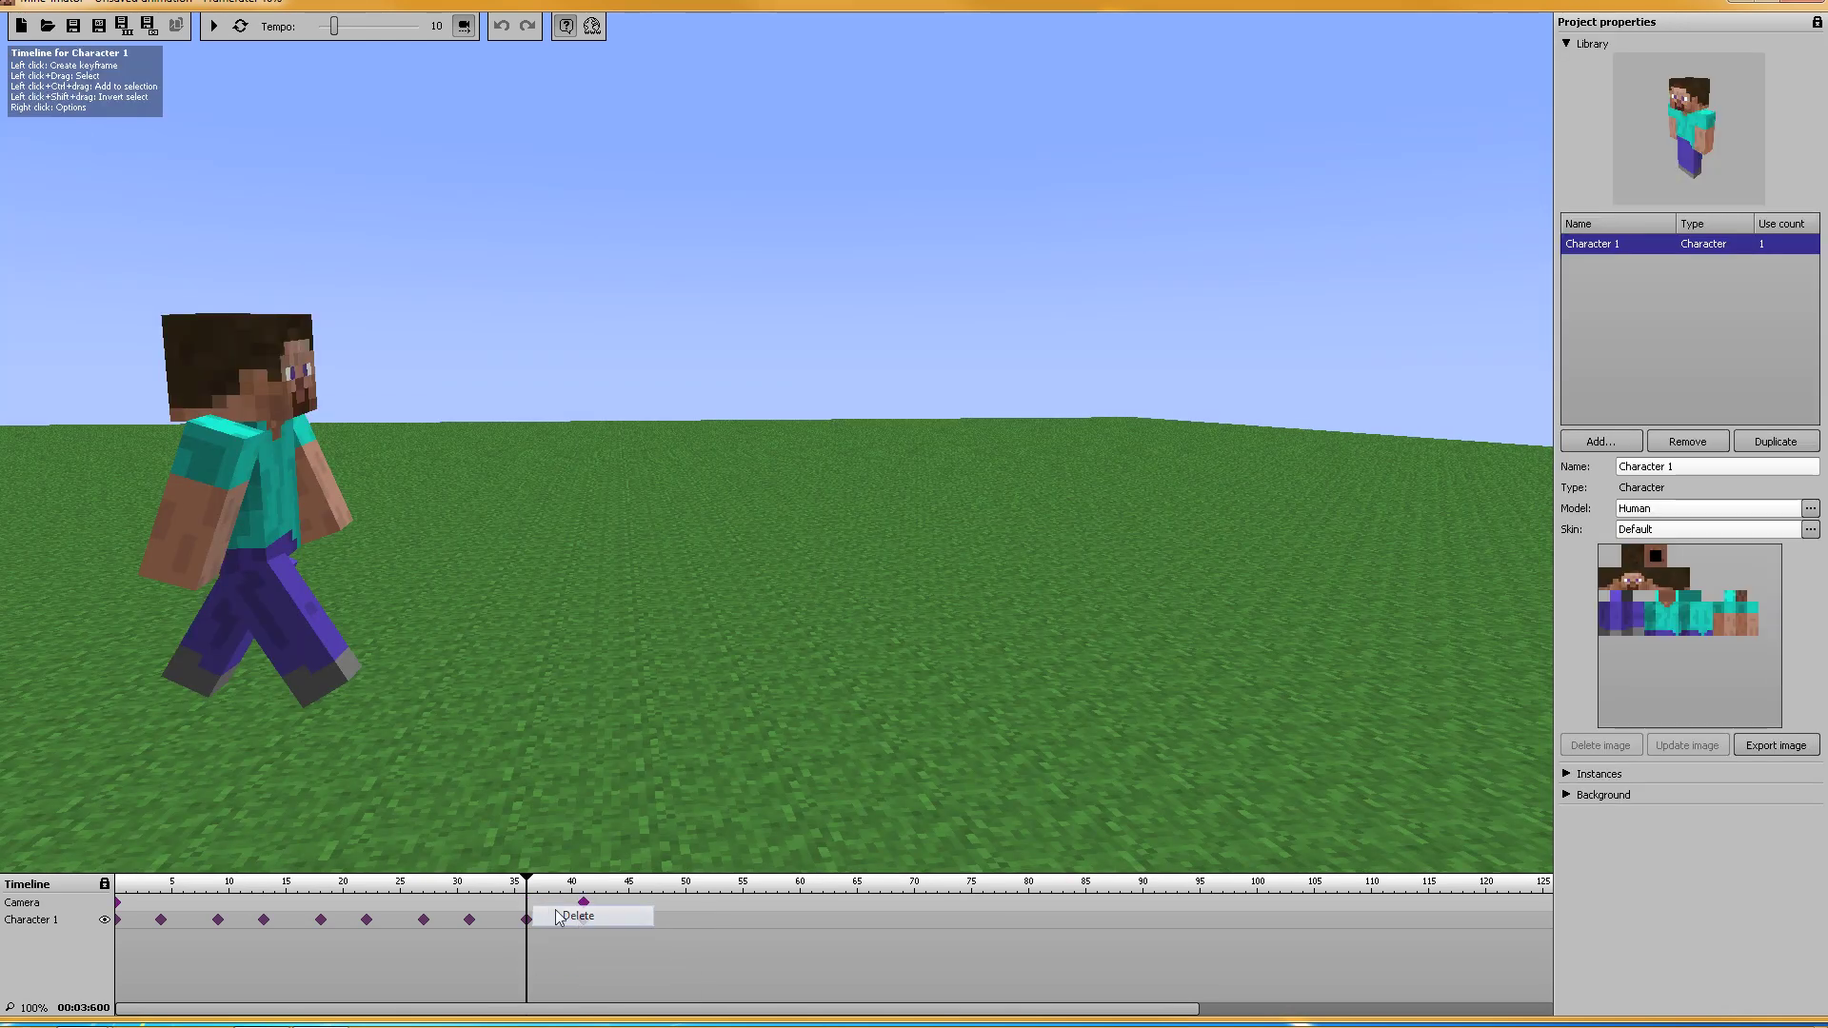
Step: Play the camera and walk animation from frame 0, and stop playback
{"action": "left_click", "coordinate": [119, 904]}
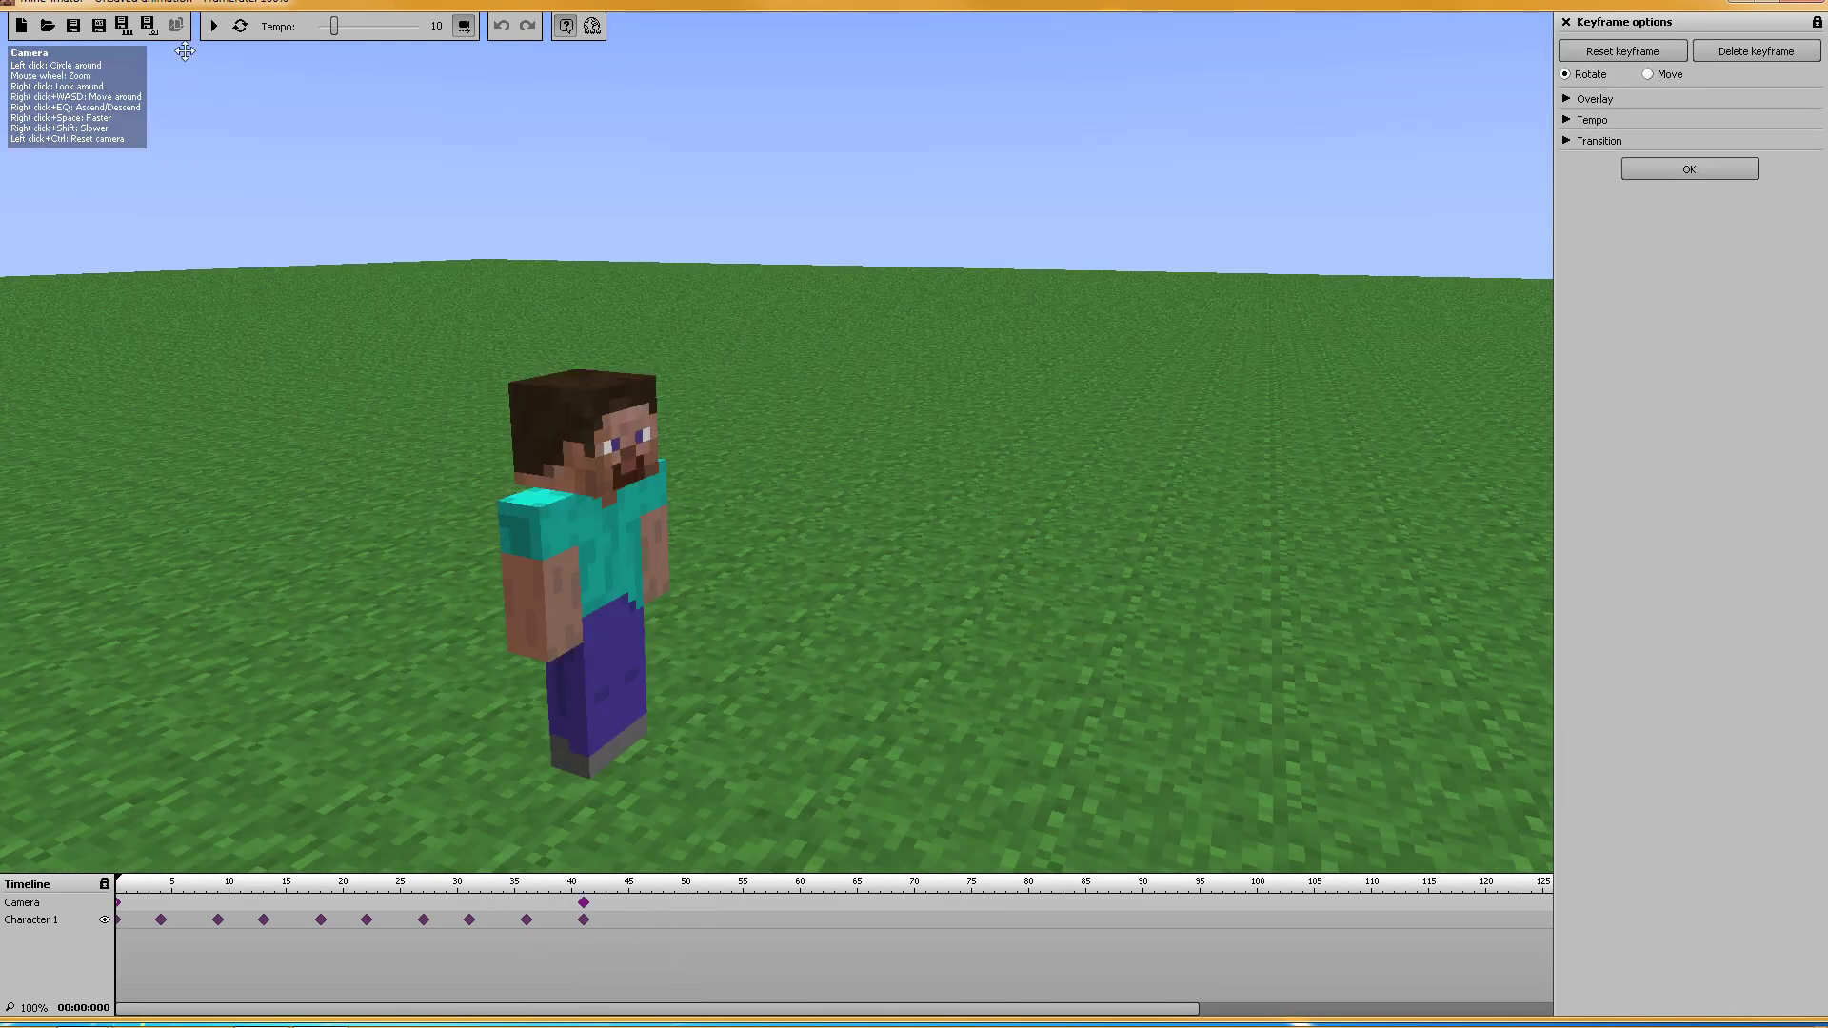
{"action": "left_click", "coordinate": [214, 26]}
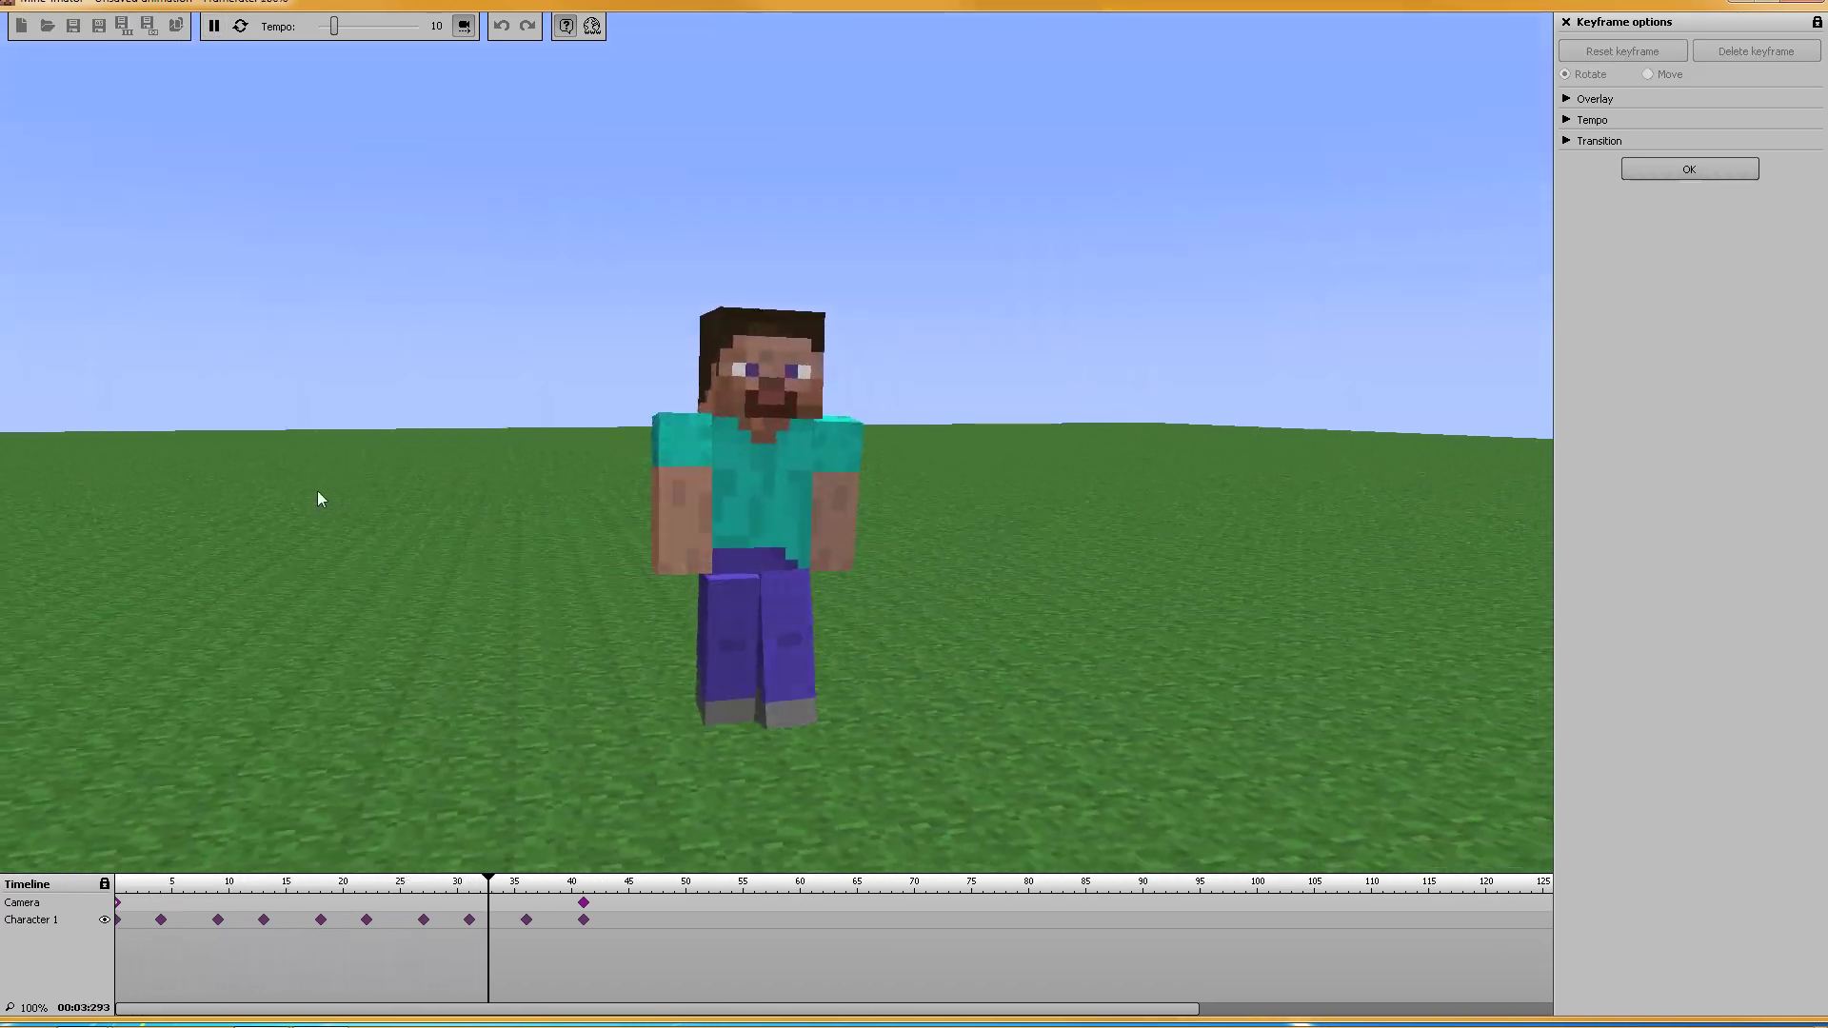
{"action": "left_click", "coordinate": [215, 23]}
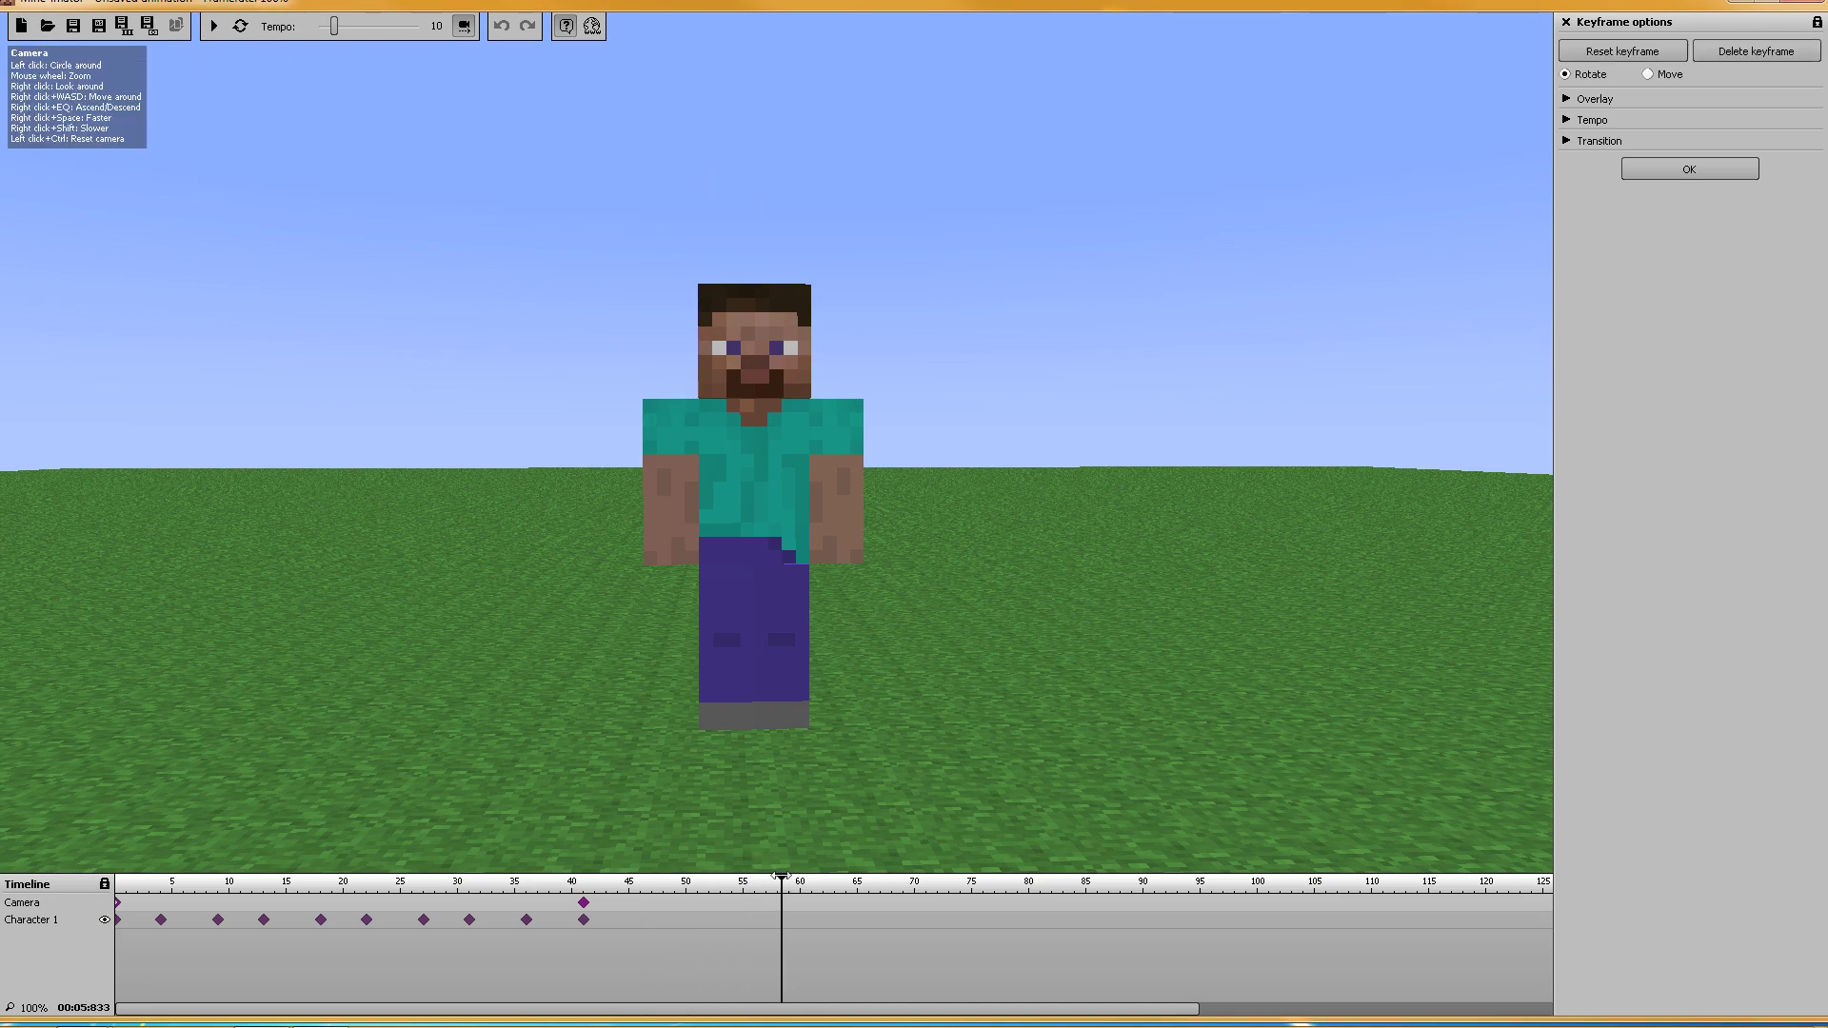
Step: Scrub the timeline back to frame 0 and view the character from other camera angles
{"action": "left_click_drag", "start_coordinate": [783, 878], "coordinate": [648, 892]}
{"action": "left_click_drag", "start_coordinate": [820, 903], "coordinate": [987, 915]}
{"action": "left_click_drag", "start_coordinate": [523, 914], "coordinate": [115, 913]}
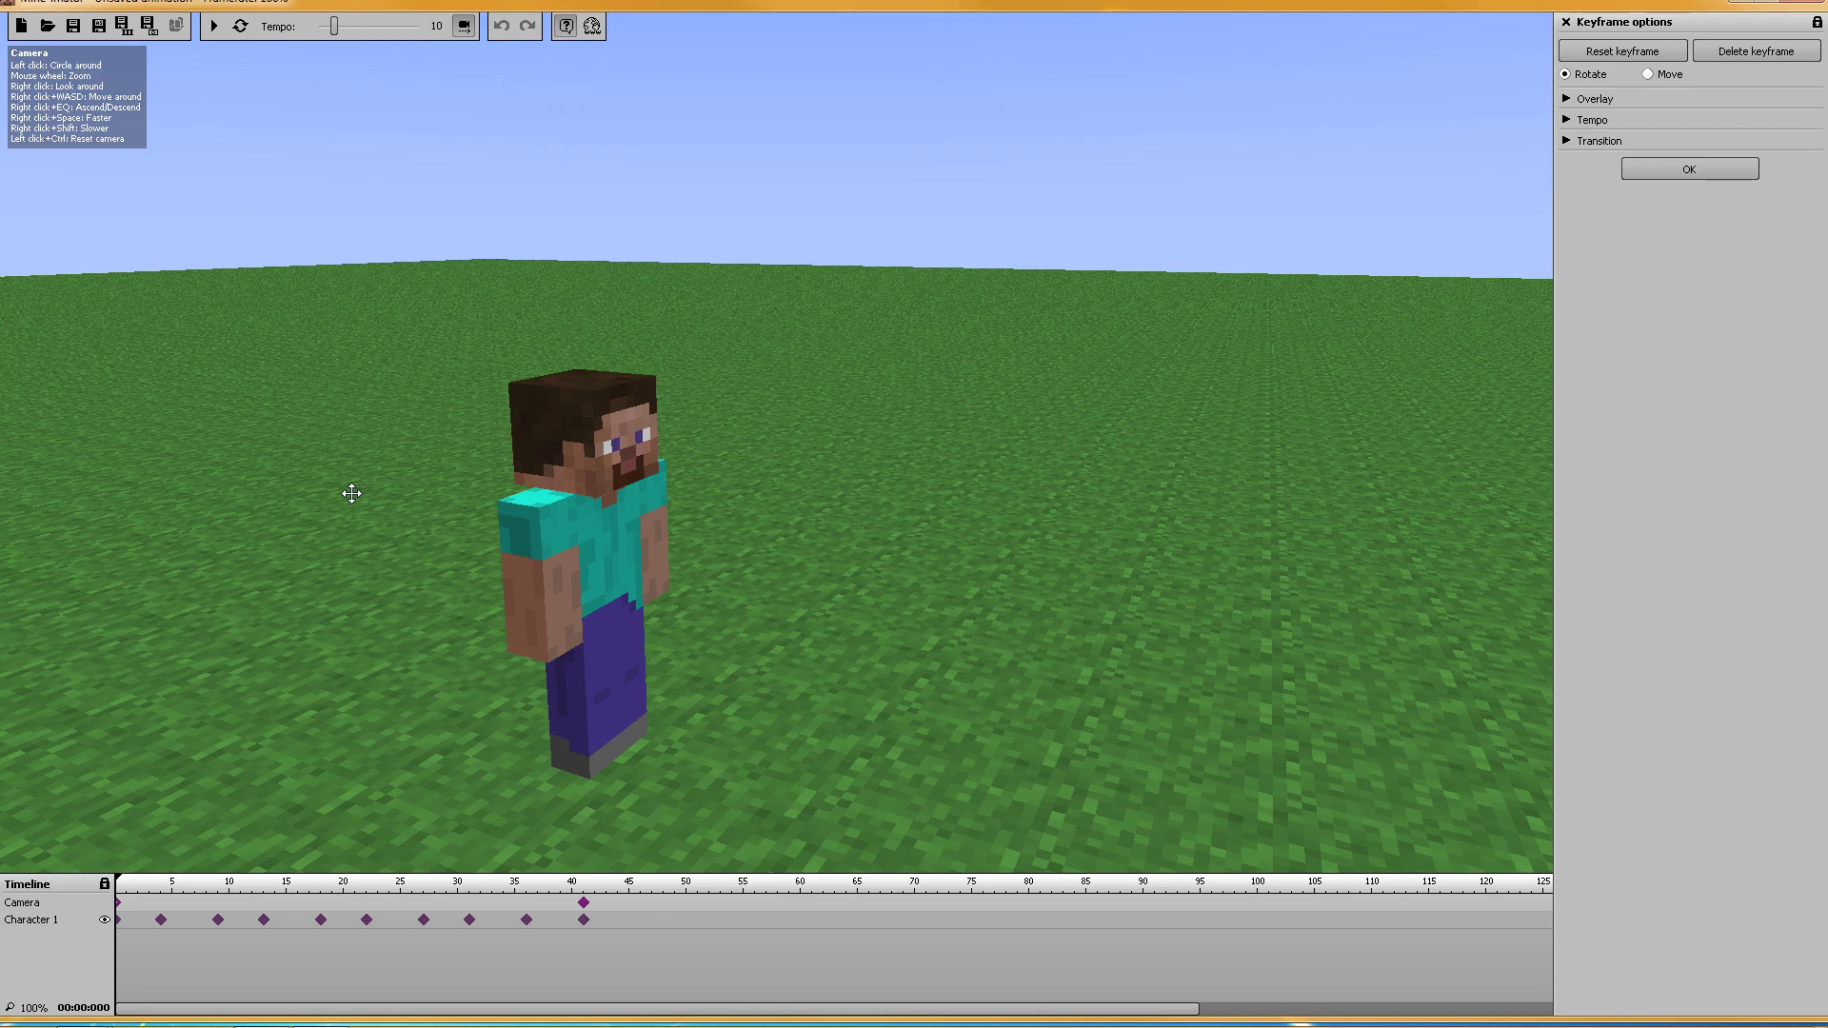
{"action": "left_click_drag", "start_coordinate": [385, 481], "coordinate": [278, 494]}
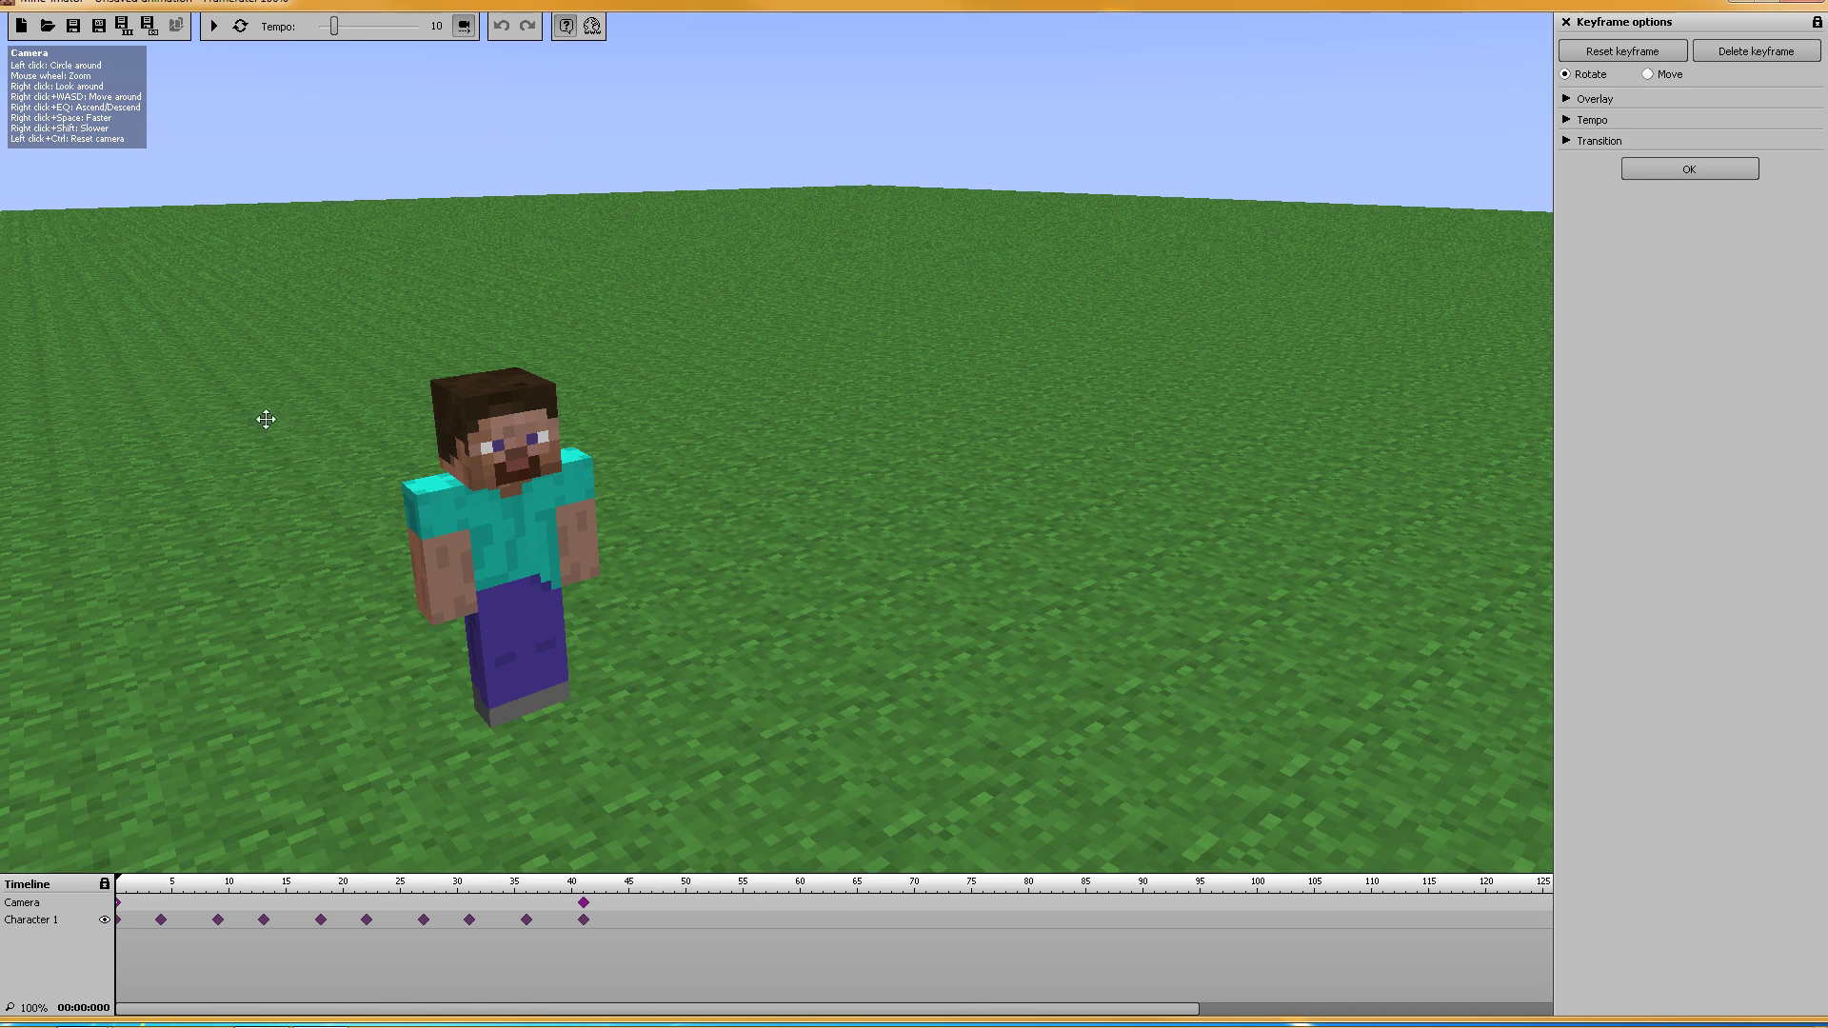
{"action": "left_click_drag", "start_coordinate": [249, 412], "coordinate": [895, 460]}
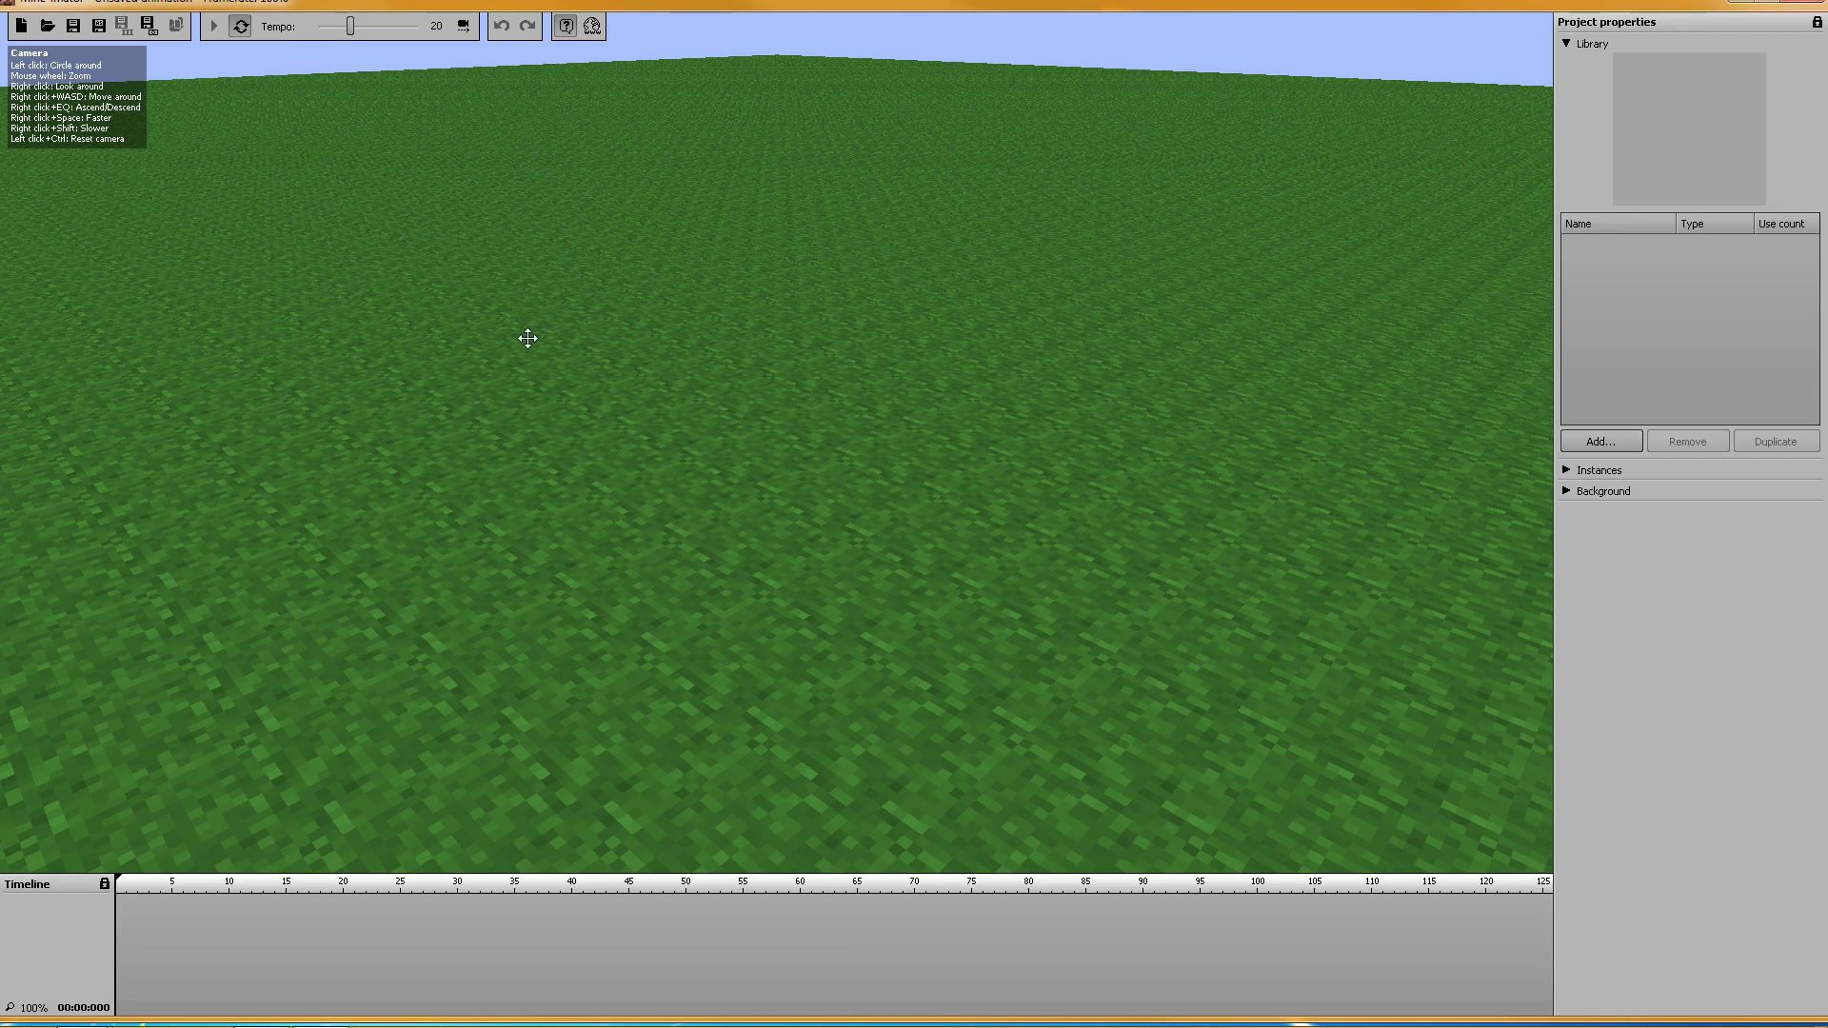
Step: Add a human character with the default skin to the new project and create its keyframes at frames 0 and 50
{"action": "left_click", "coordinate": [1600, 441]}
{"action": "left_click", "coordinate": [1591, 464]}
{"action": "left_click_drag", "start_coordinate": [1140, 396], "coordinate": [739, 359]}
{"action": "left_click_drag", "start_coordinate": [1019, 344], "coordinate": [424, 639]}
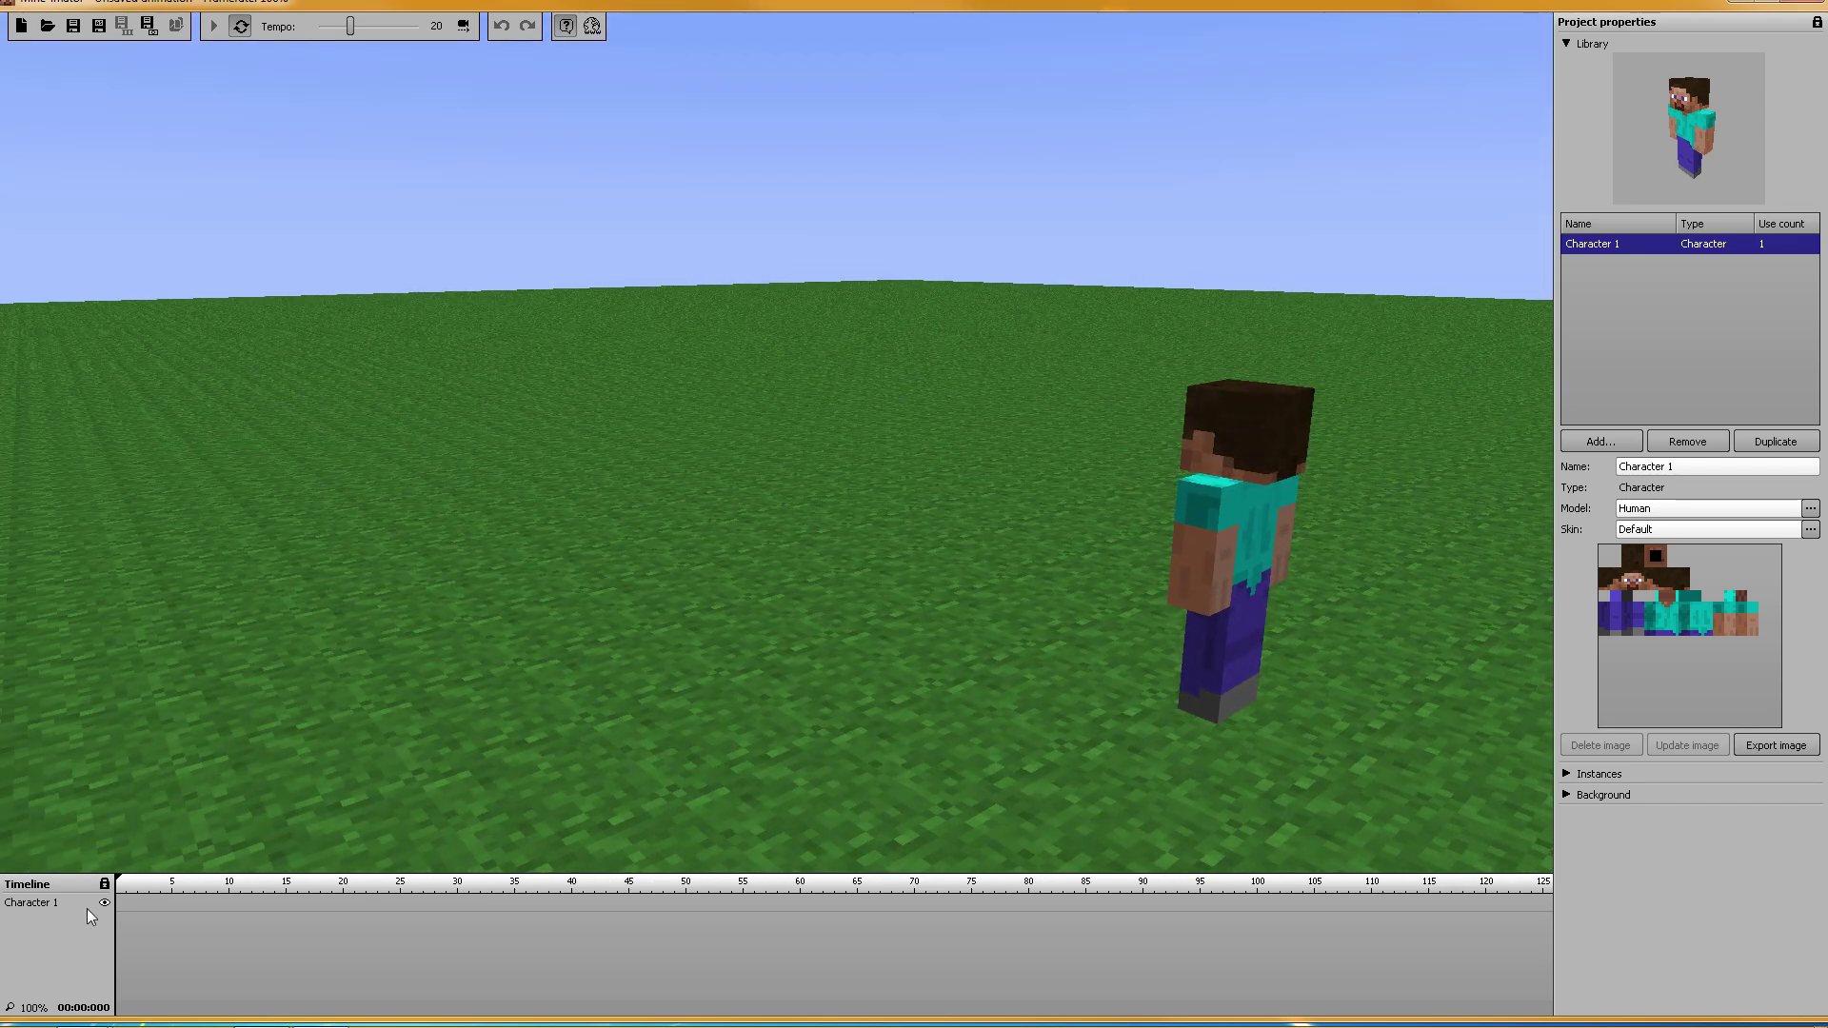
{"action": "left_click", "coordinate": [120, 905]}
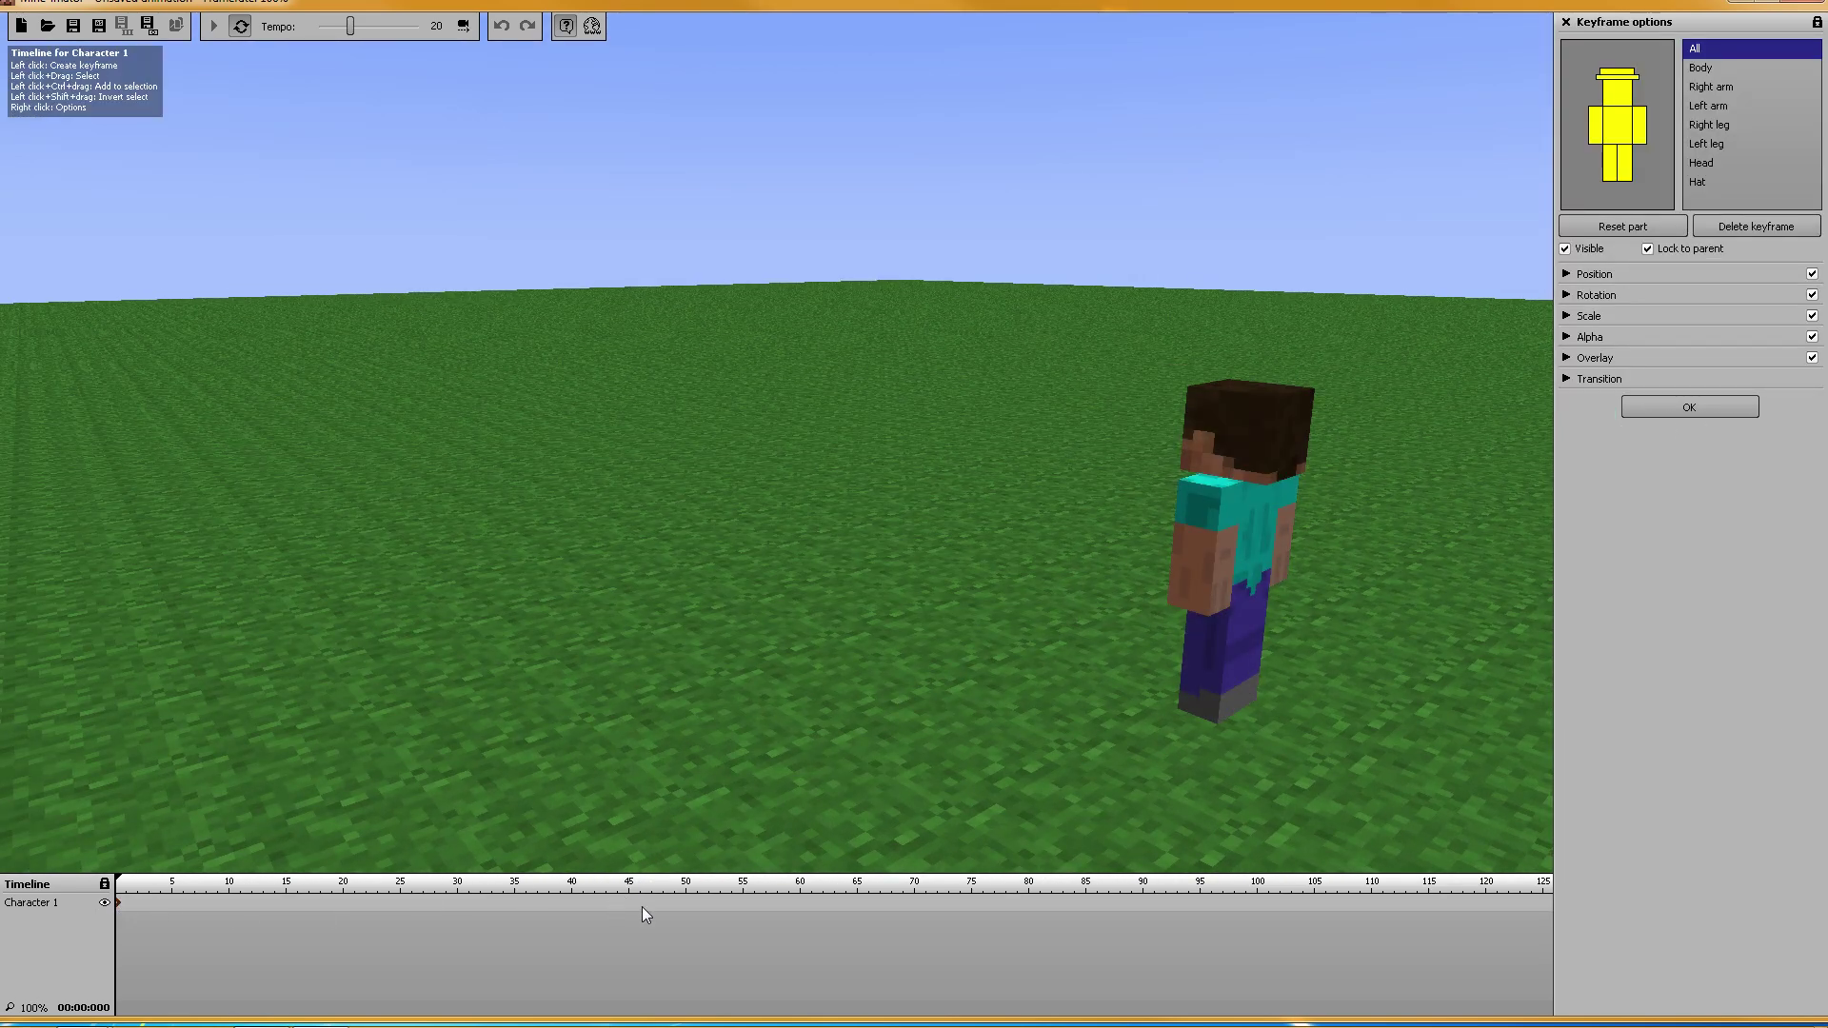
{"action": "left_click", "coordinate": [685, 903]}
Step: Move the character away from its start position in the frame 50 keyframe and lower it onto the ground
{"action": "right_click_drag", "start_coordinate": [777, 443], "coordinate": [748, 352]}
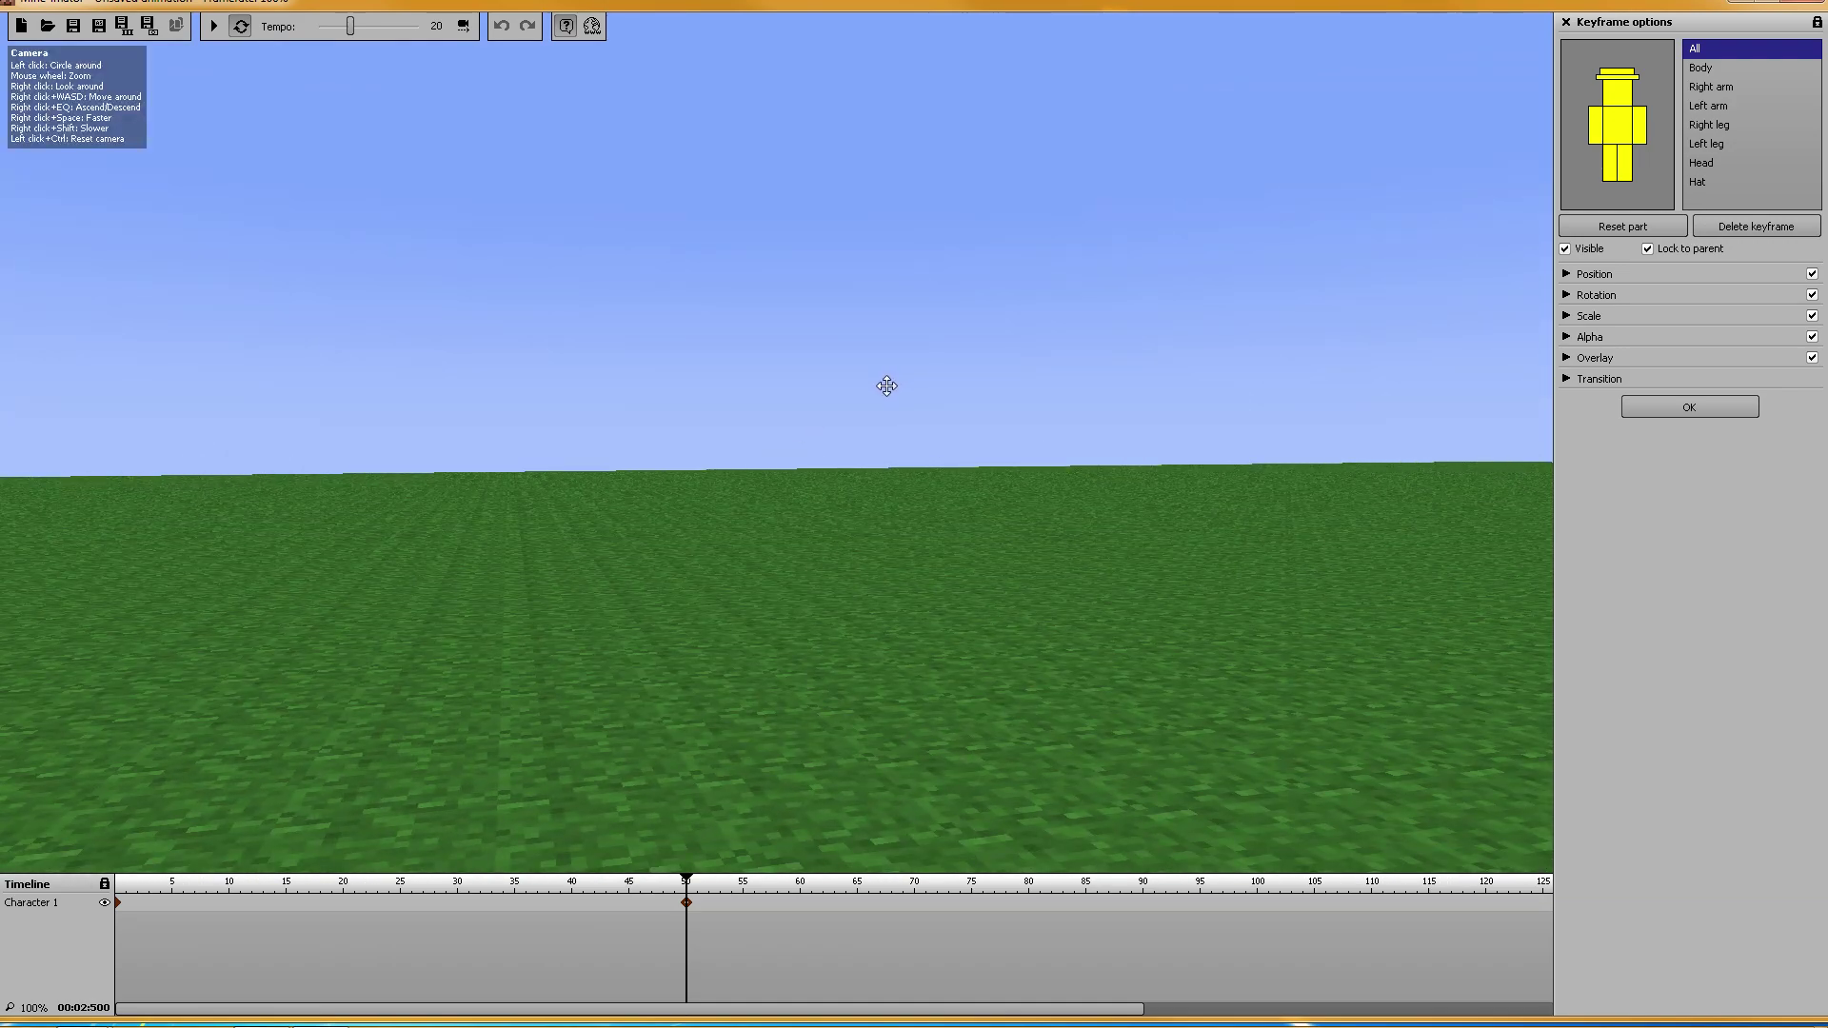
{"action": "left_click", "coordinate": [1566, 274]}
{"action": "left_click", "coordinate": [1779, 519]}
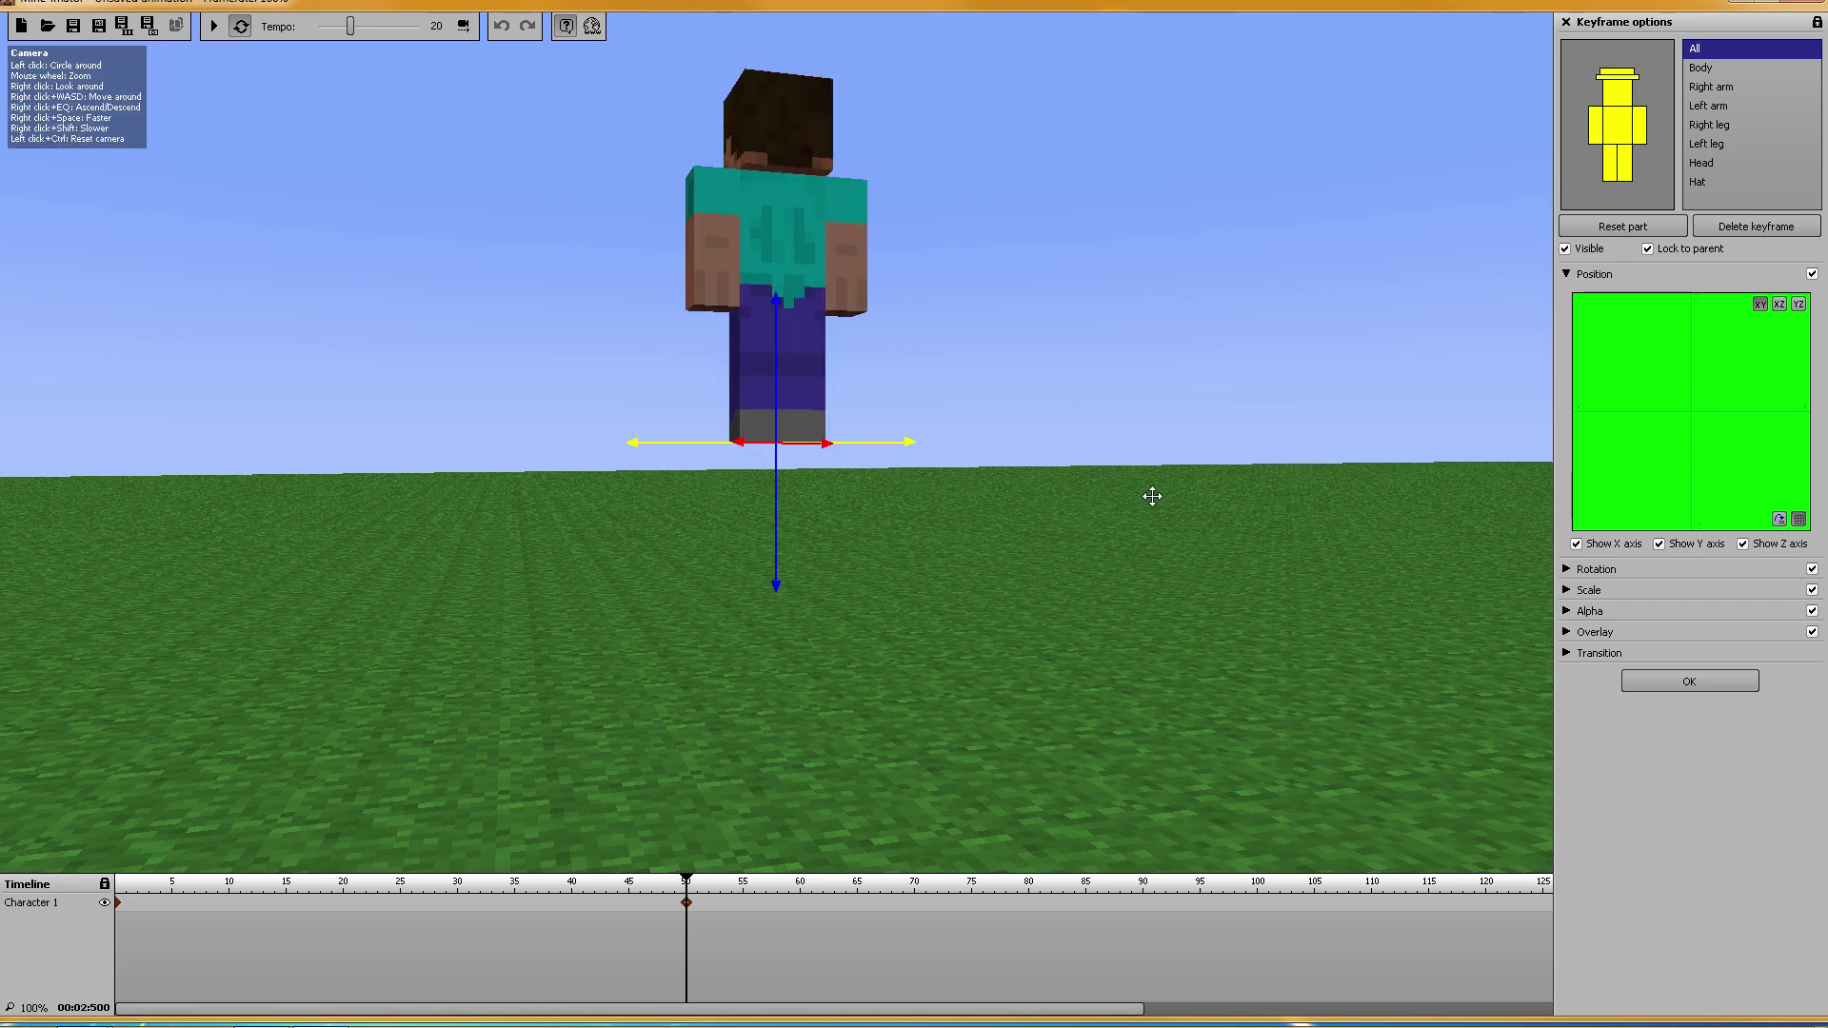
{"action": "left_click_drag", "start_coordinate": [571, 514], "coordinate": [567, 517]}
{"action": "left_click_drag", "start_coordinate": [767, 474], "coordinate": [838, 1024]}
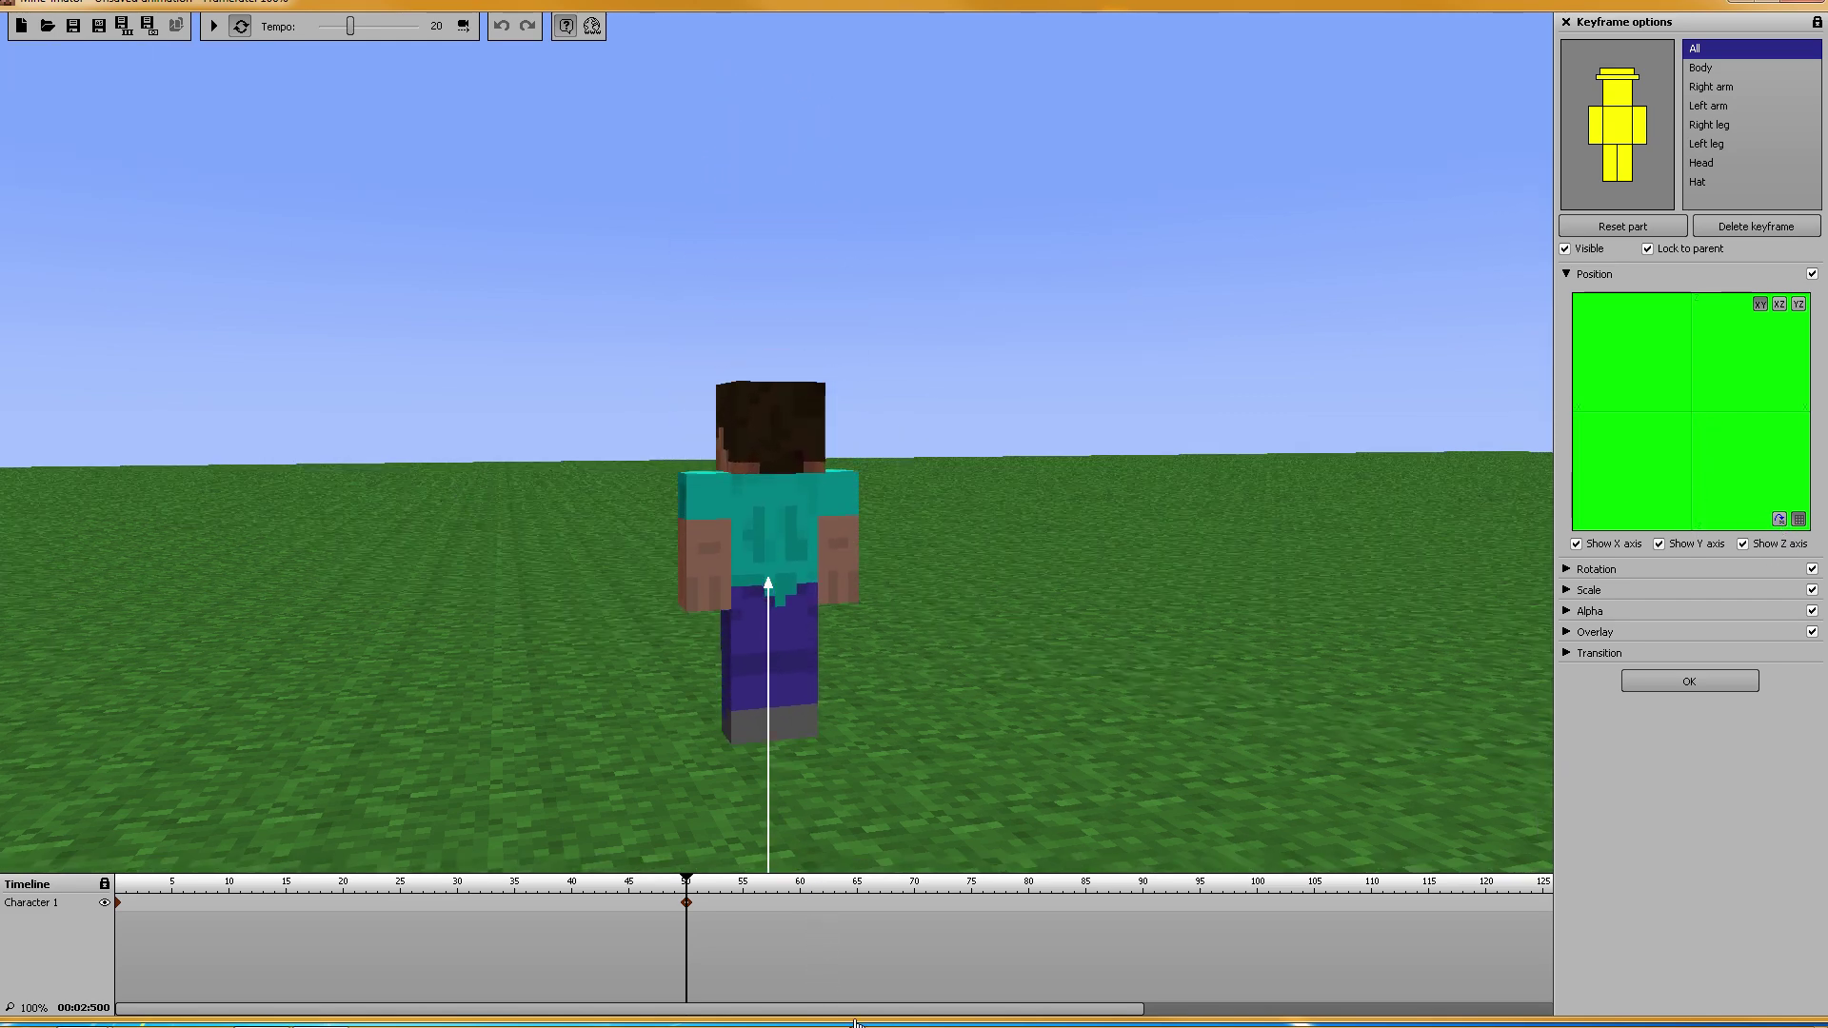
Step: Compare the start and end positions from the side, then generate walking keyframes between frames 0 and 50 at tempo 20
{"action": "left_click_drag", "start_coordinate": [1006, 637], "coordinate": [1218, 628]}
{"action": "key", "text": "s"}
{"action": "left_click", "coordinate": [118, 902]}
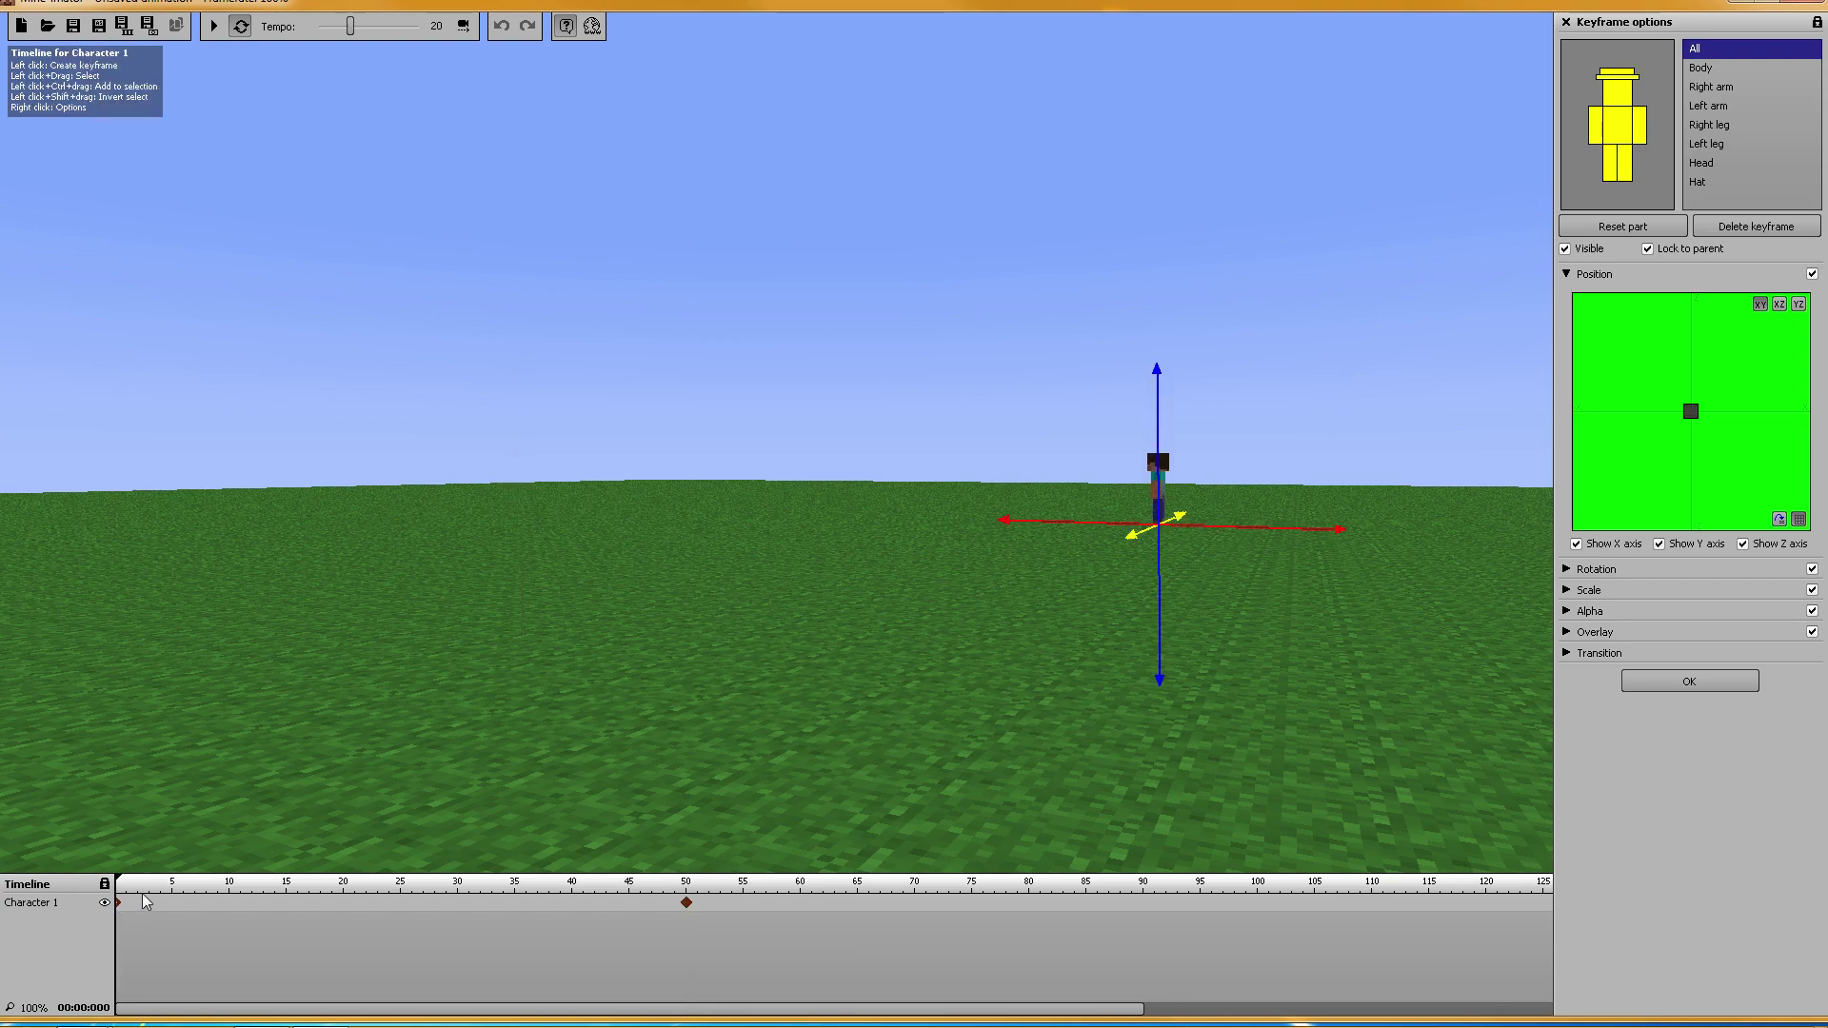
{"action": "left_click_drag", "start_coordinate": [666, 647], "coordinate": [933, 628]}
{"action": "key", "text": "a"}
{"action": "left_click", "coordinate": [685, 902]}
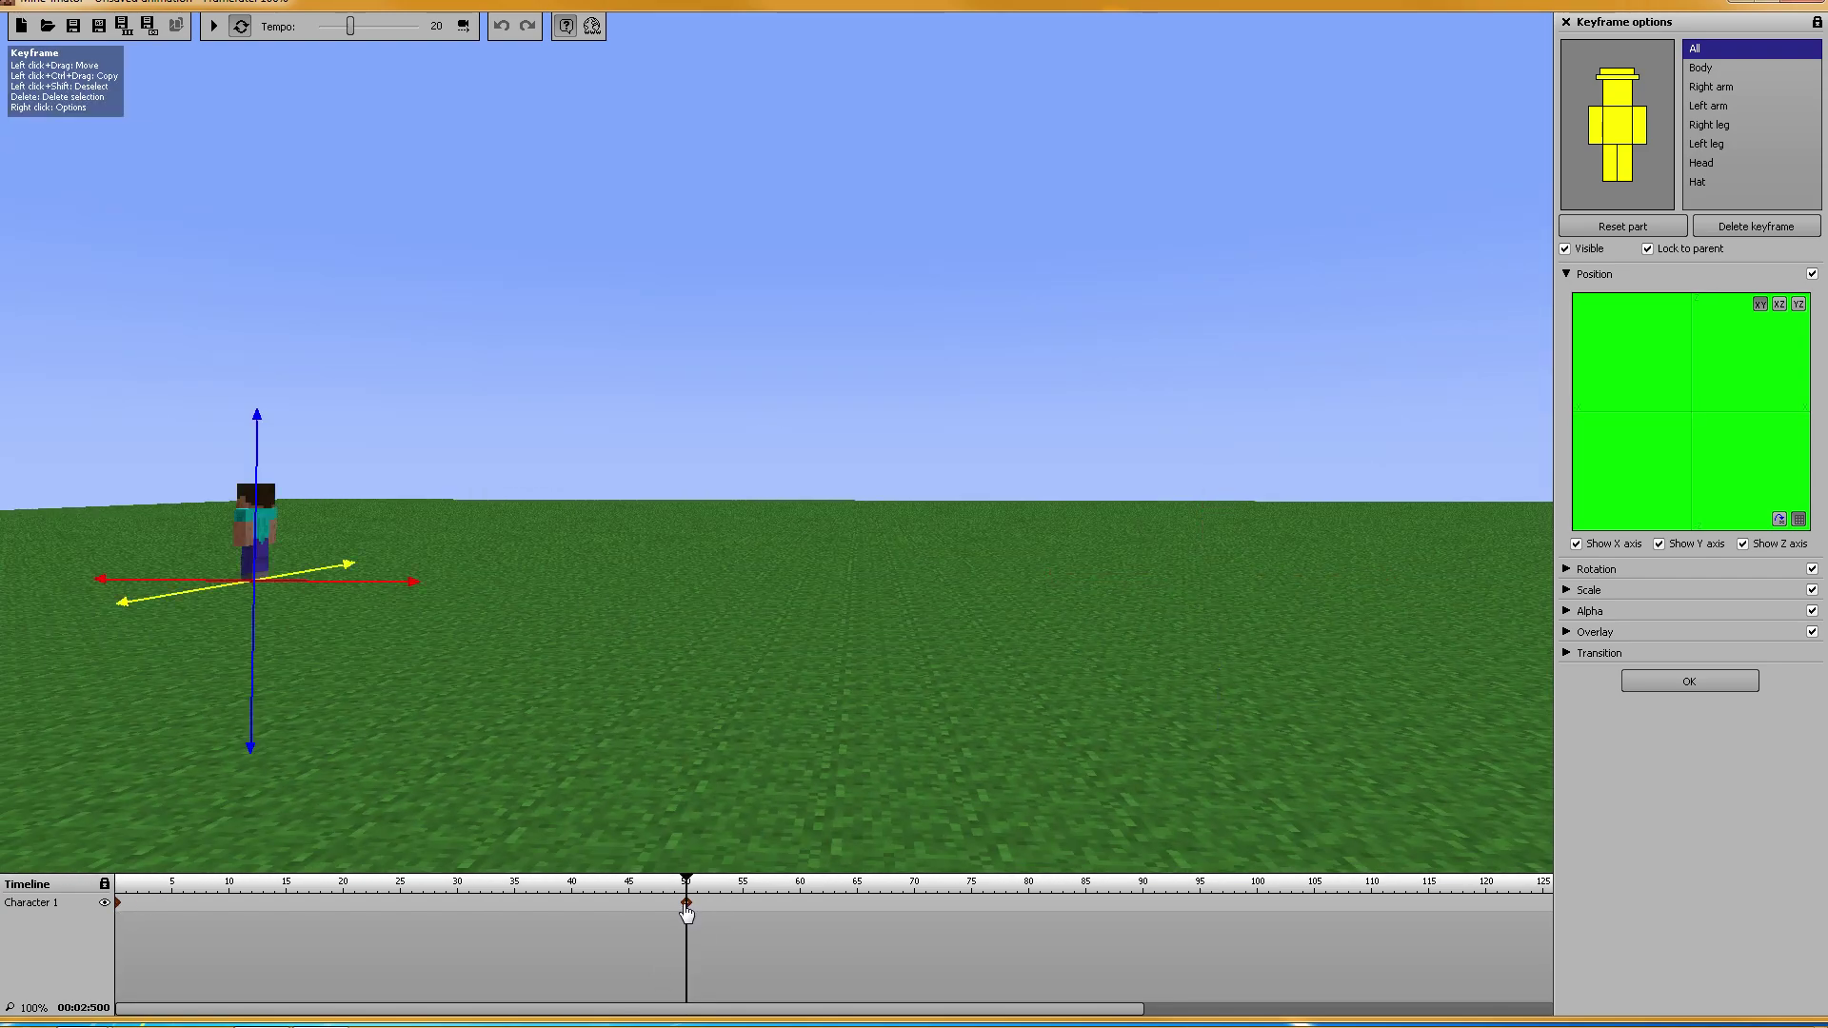
{"action": "left_click", "coordinate": [118, 904]}
{"action": "right_click", "coordinate": [119, 909]}
{"action": "left_click", "coordinate": [157, 986]}
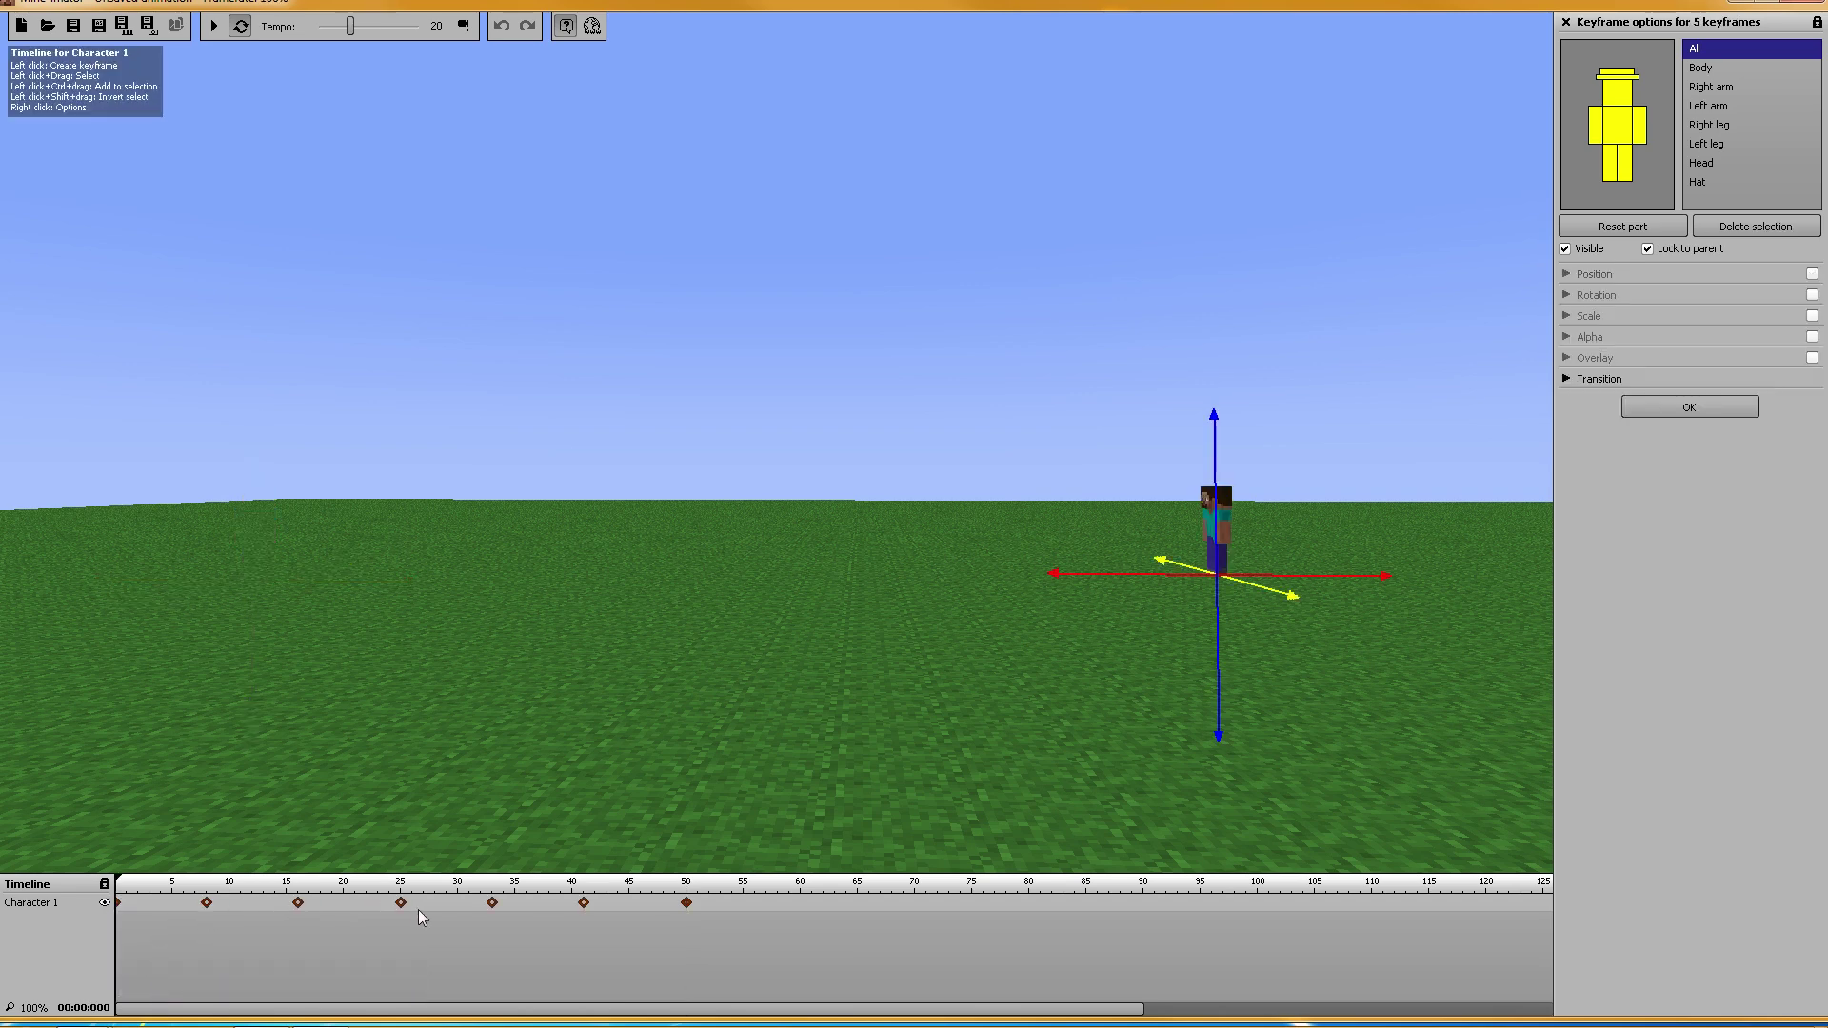
Step: Play the tempo 20 walk, stop playback, and deselect the keyframes
{"action": "left_click", "coordinate": [213, 27]}
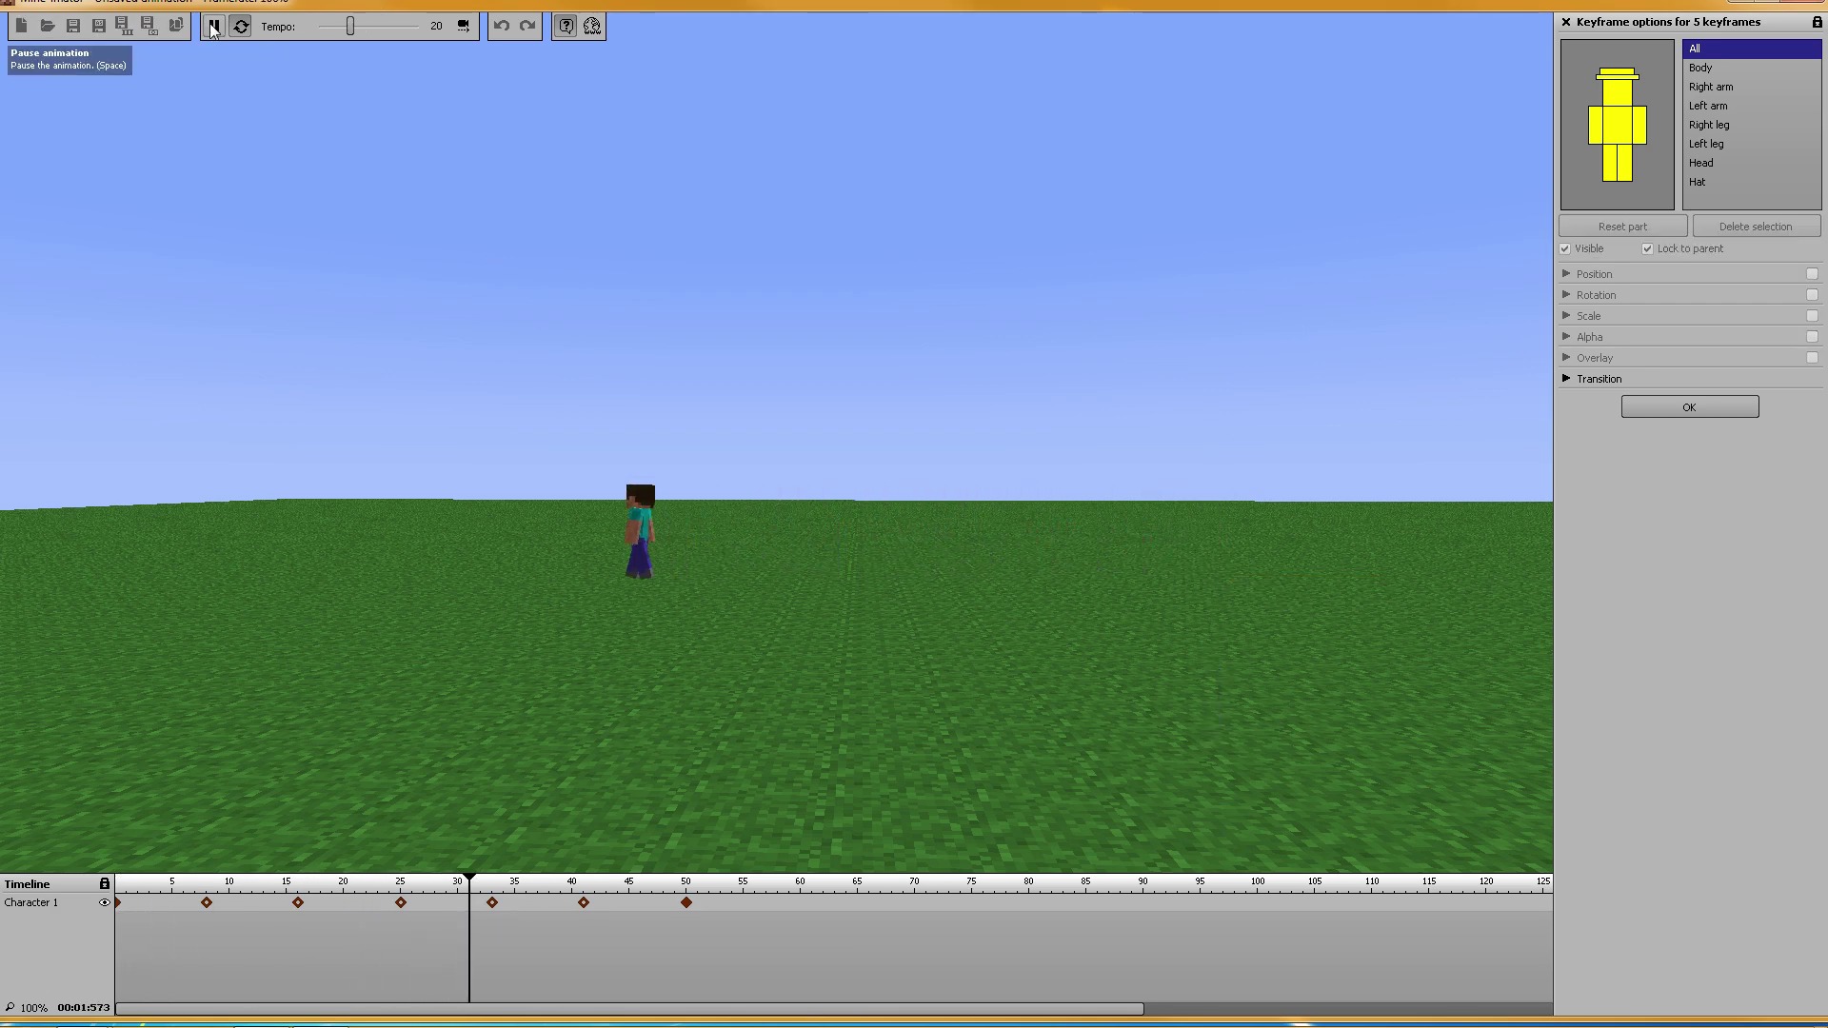
{"action": "left_click", "coordinate": [213, 26]}
{"action": "left_click", "coordinate": [602, 954]}
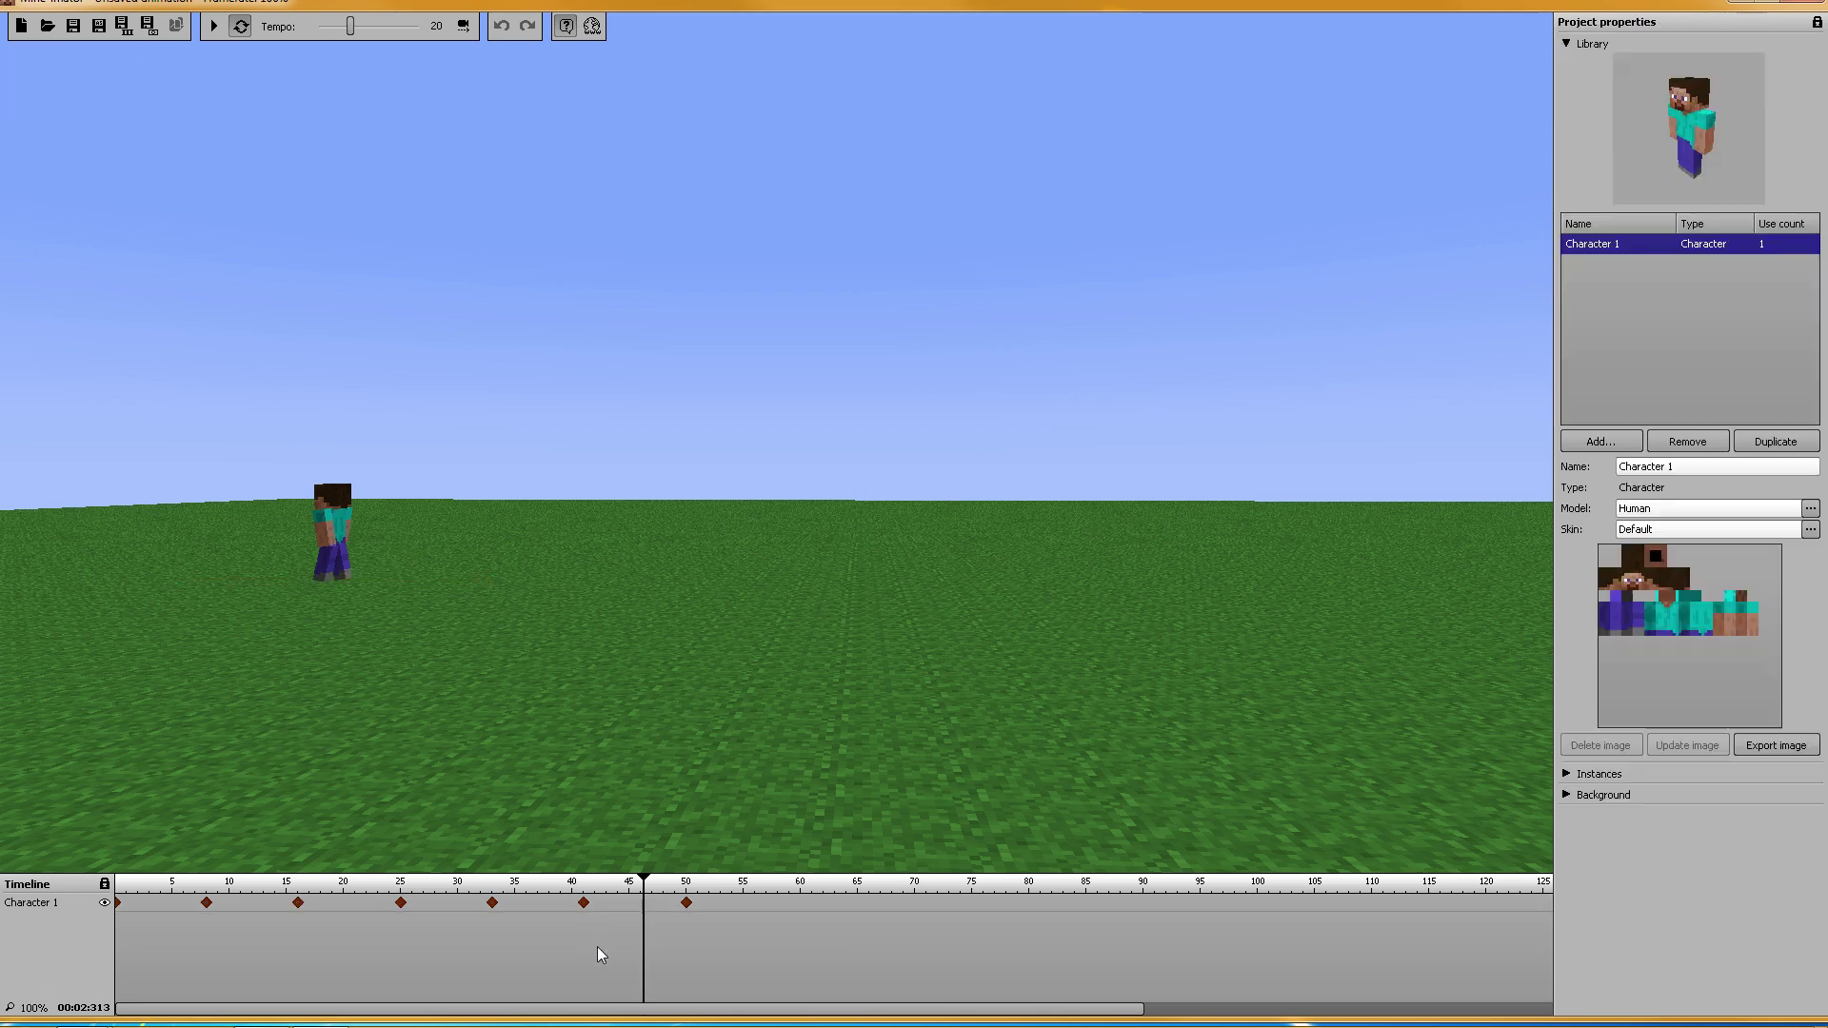
Step: Delete the five walking keyframes between frames 0 and 50
{"action": "left_click_drag", "start_coordinate": [611, 906], "coordinate": [204, 900]}
{"action": "right_click", "coordinate": [210, 904]}
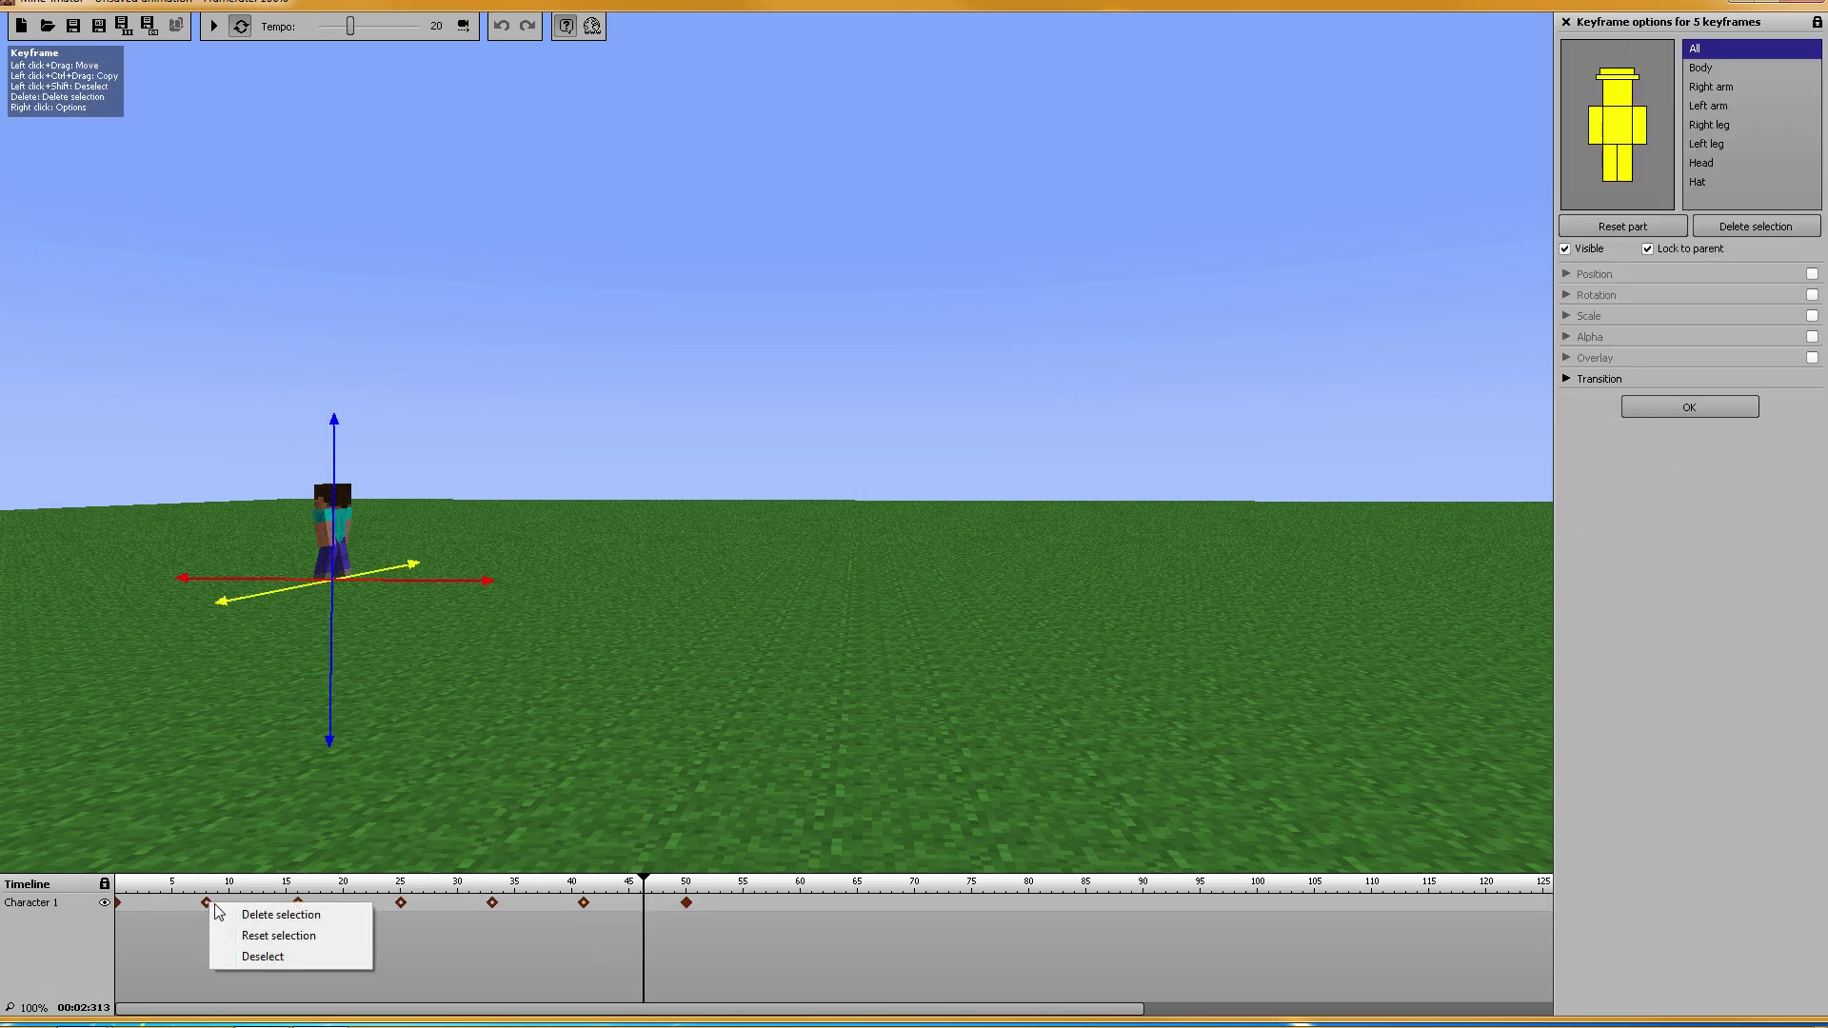
{"action": "left_click", "coordinate": [273, 916]}
{"action": "left_click", "coordinate": [802, 569]}
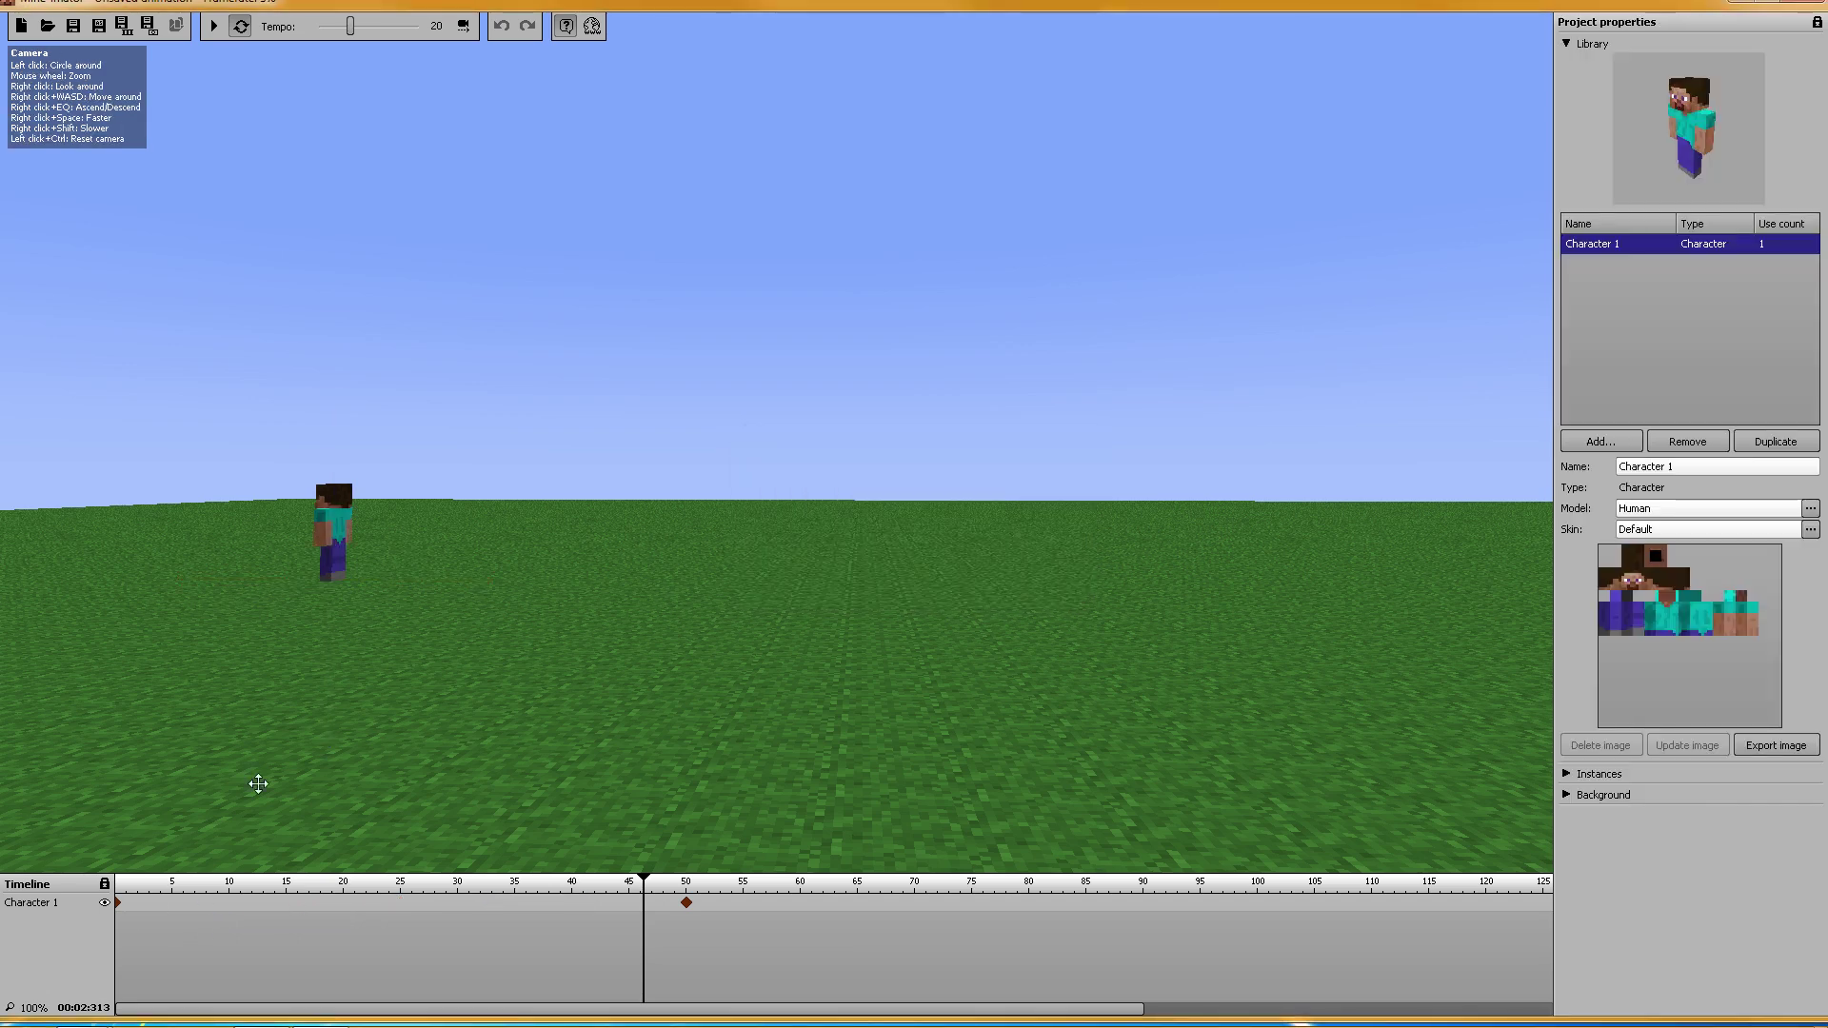
Step: Set the tempo to 5 and generate the walking keyframes from frame 0 to frame 50
{"action": "left_click", "coordinate": [118, 905]}
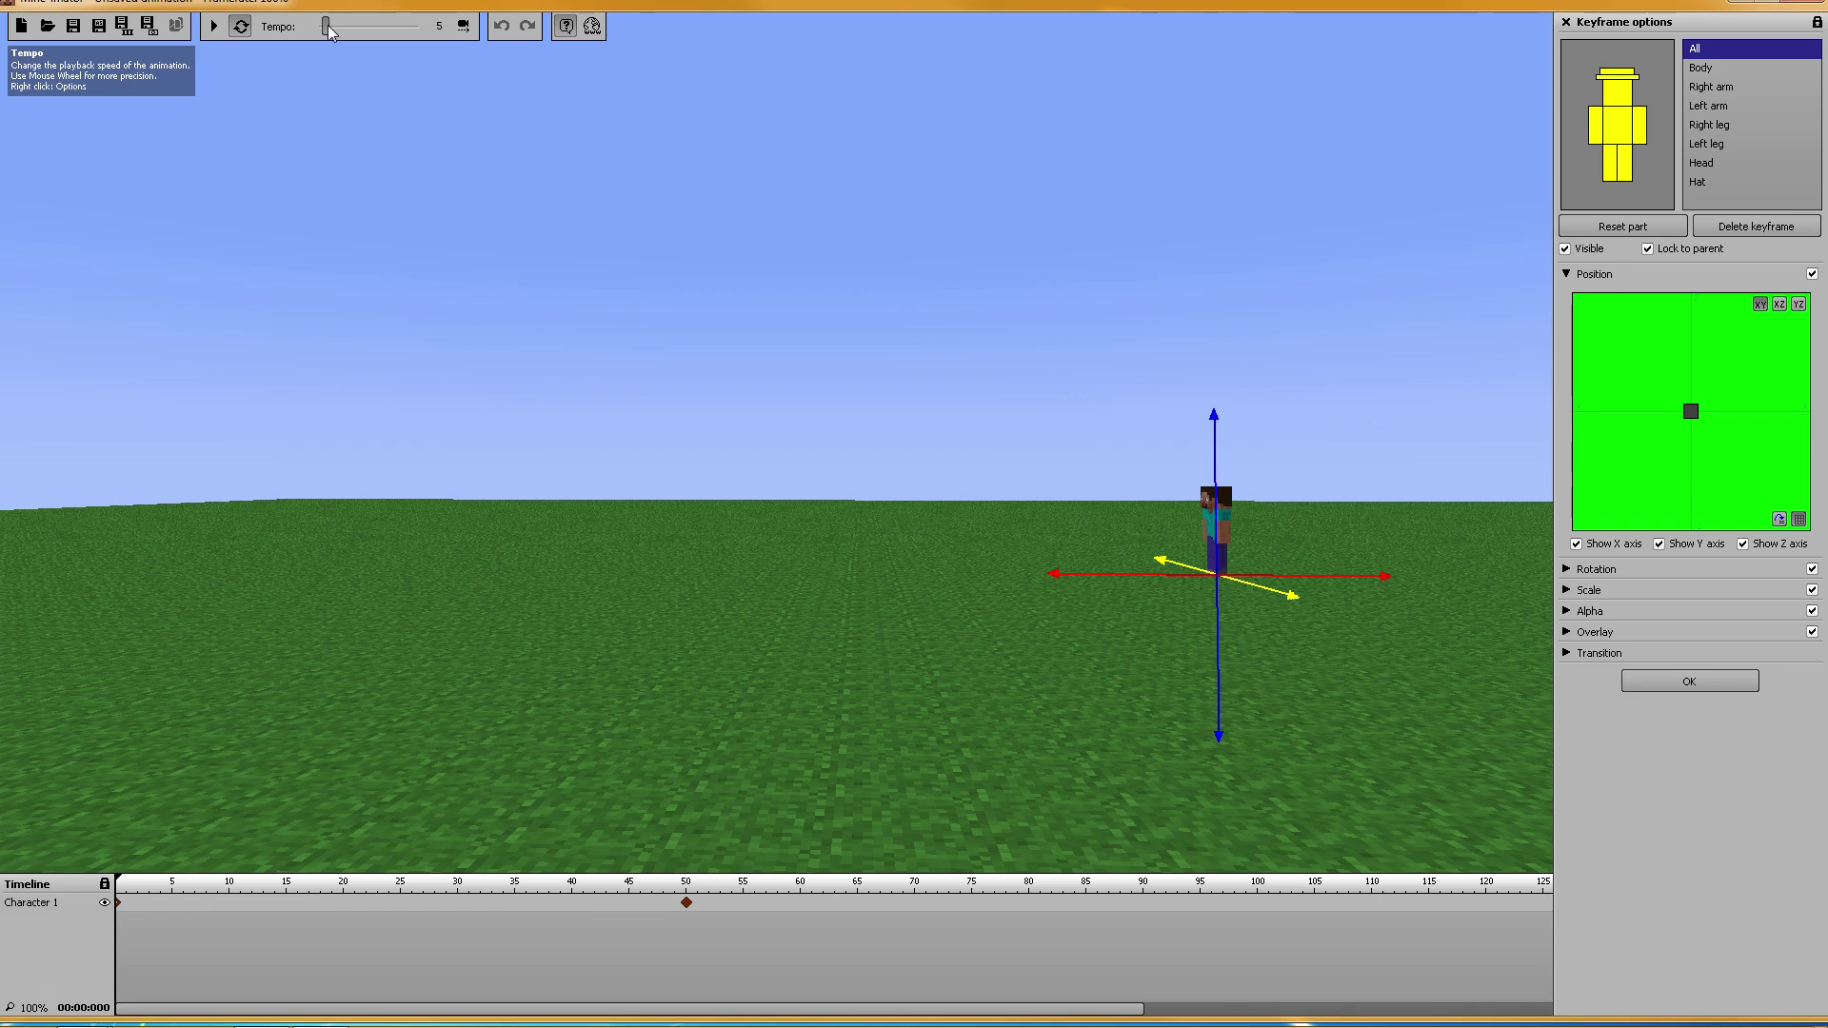
{"action": "right_click", "coordinate": [118, 905]}
{"action": "left_click", "coordinate": [159, 986]}
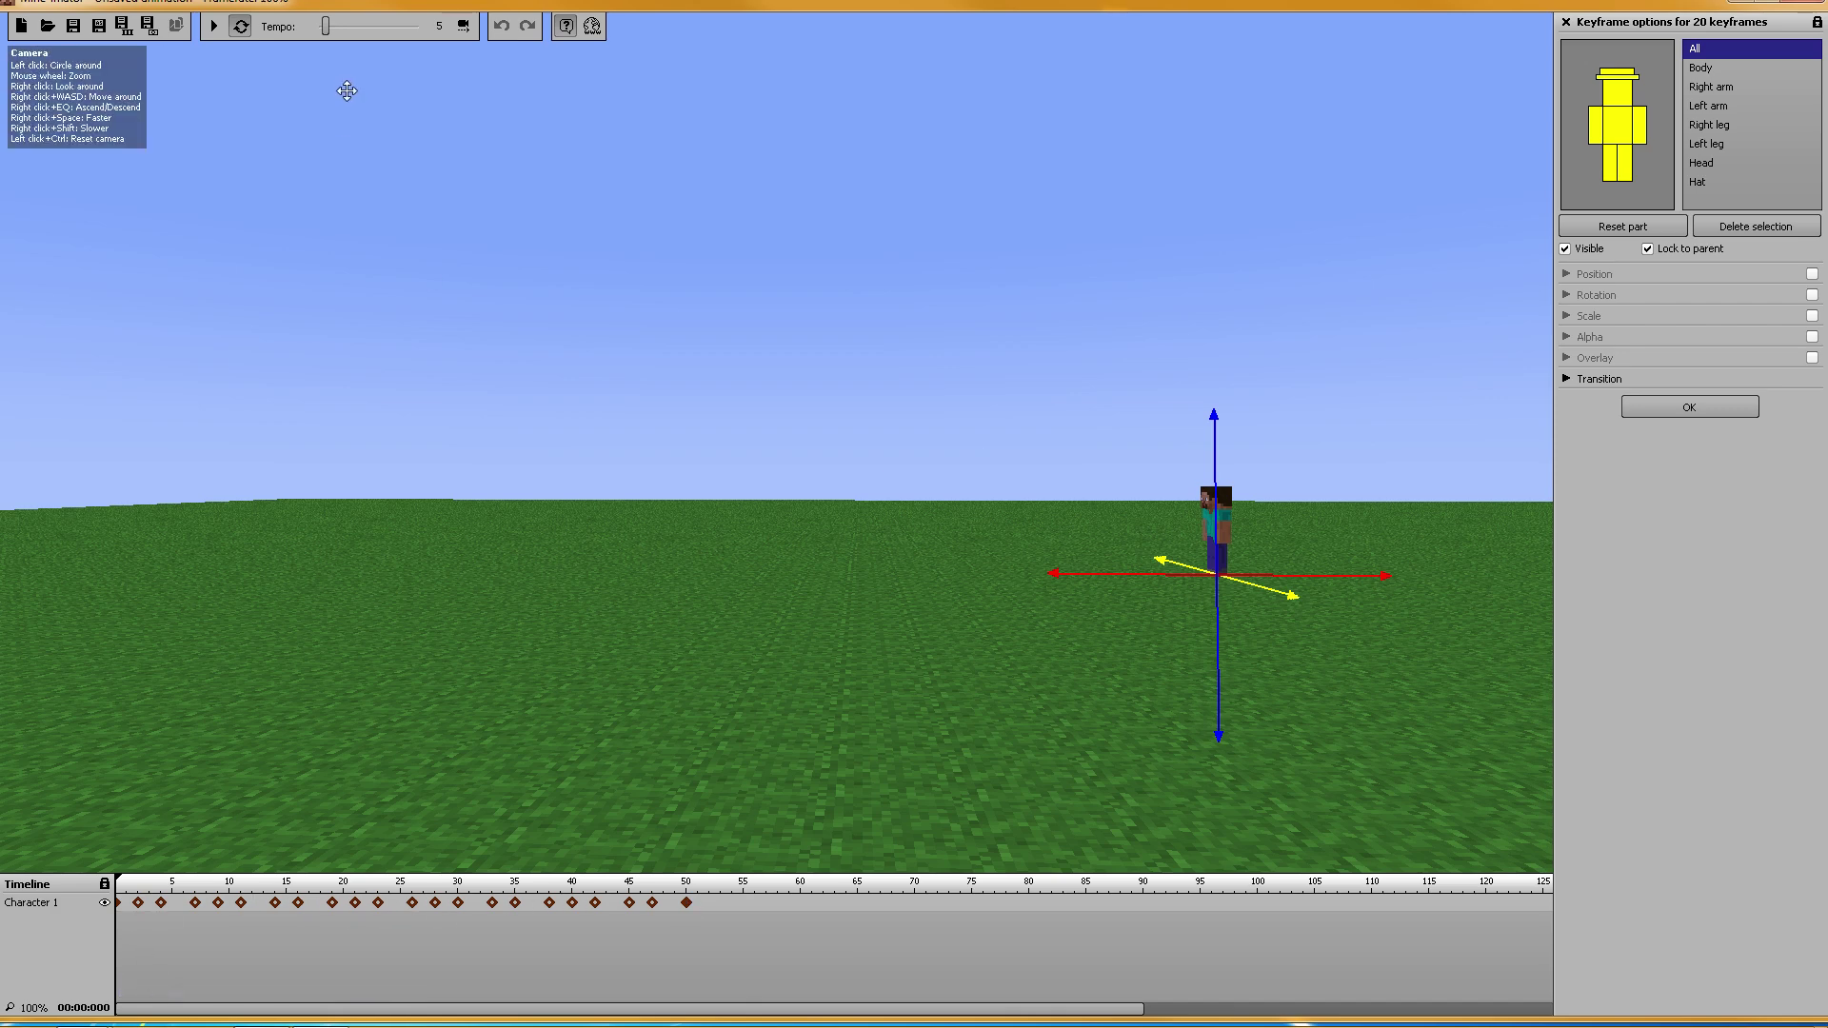
Step: Play the tempo 5 walk, stop playback, and deselect the keyframes
{"action": "left_click", "coordinate": [213, 29]}
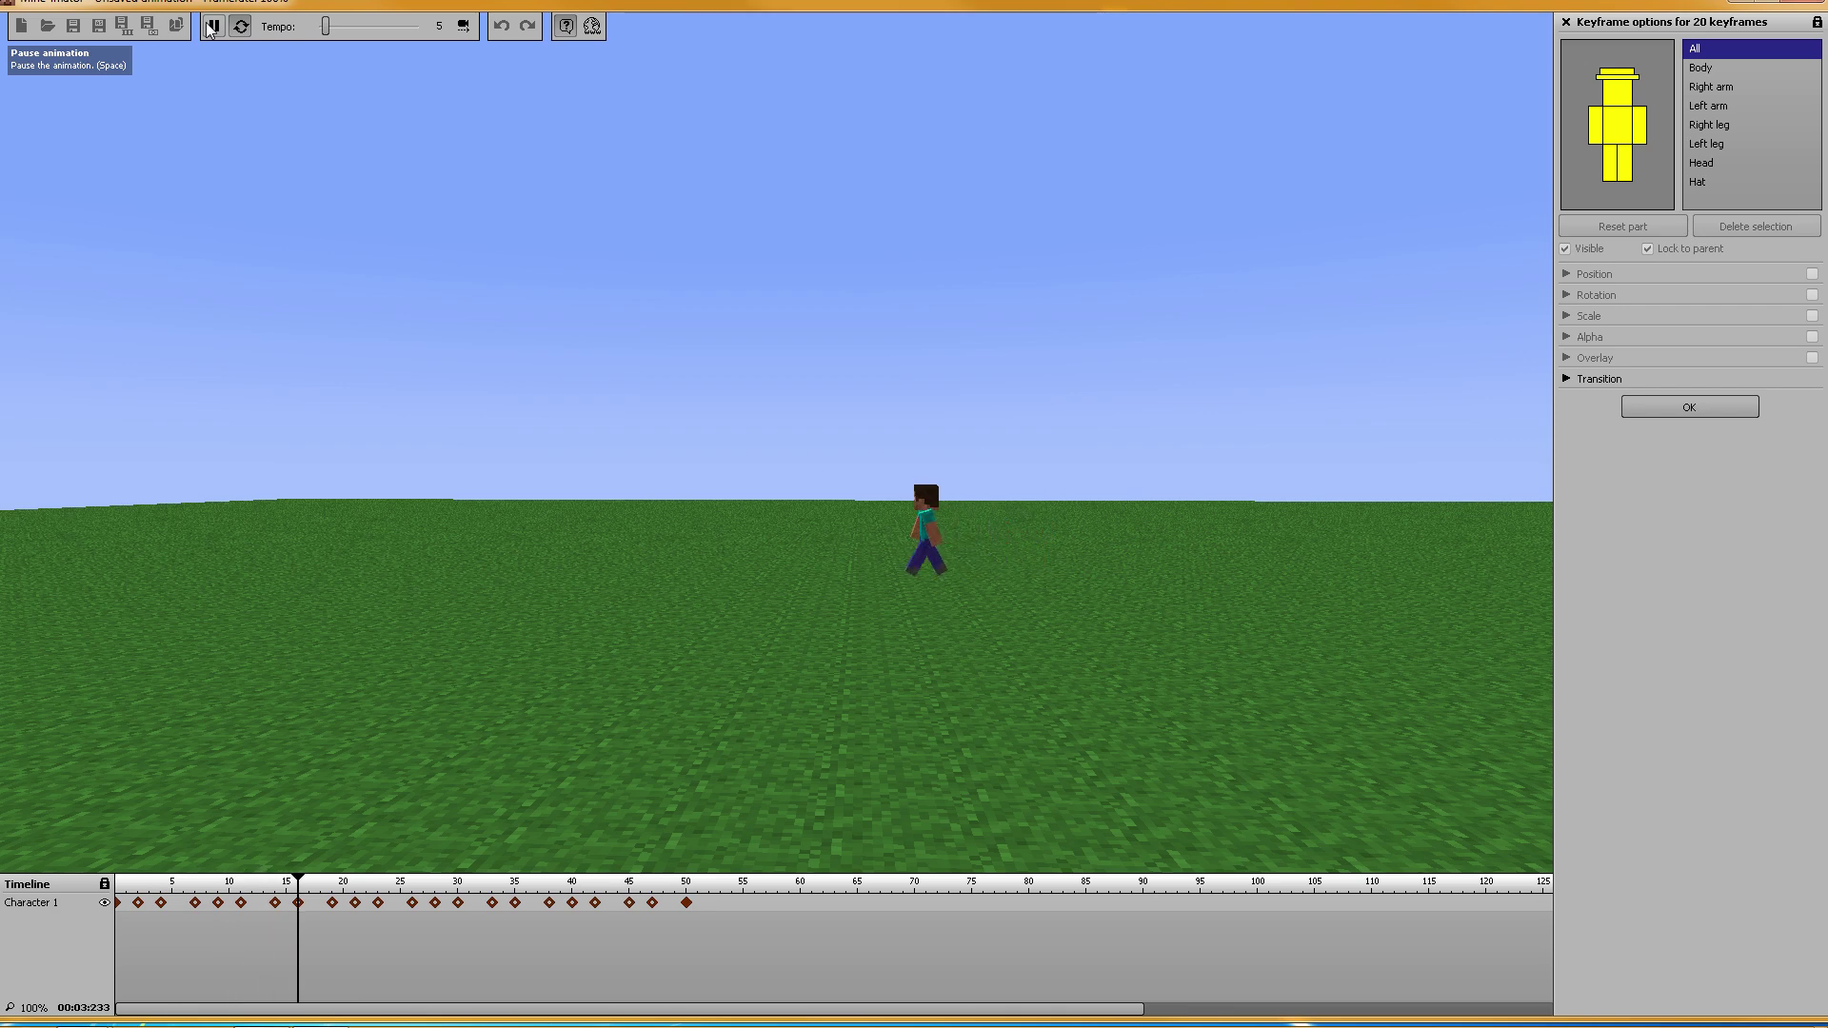
{"action": "left_click", "coordinate": [212, 29]}
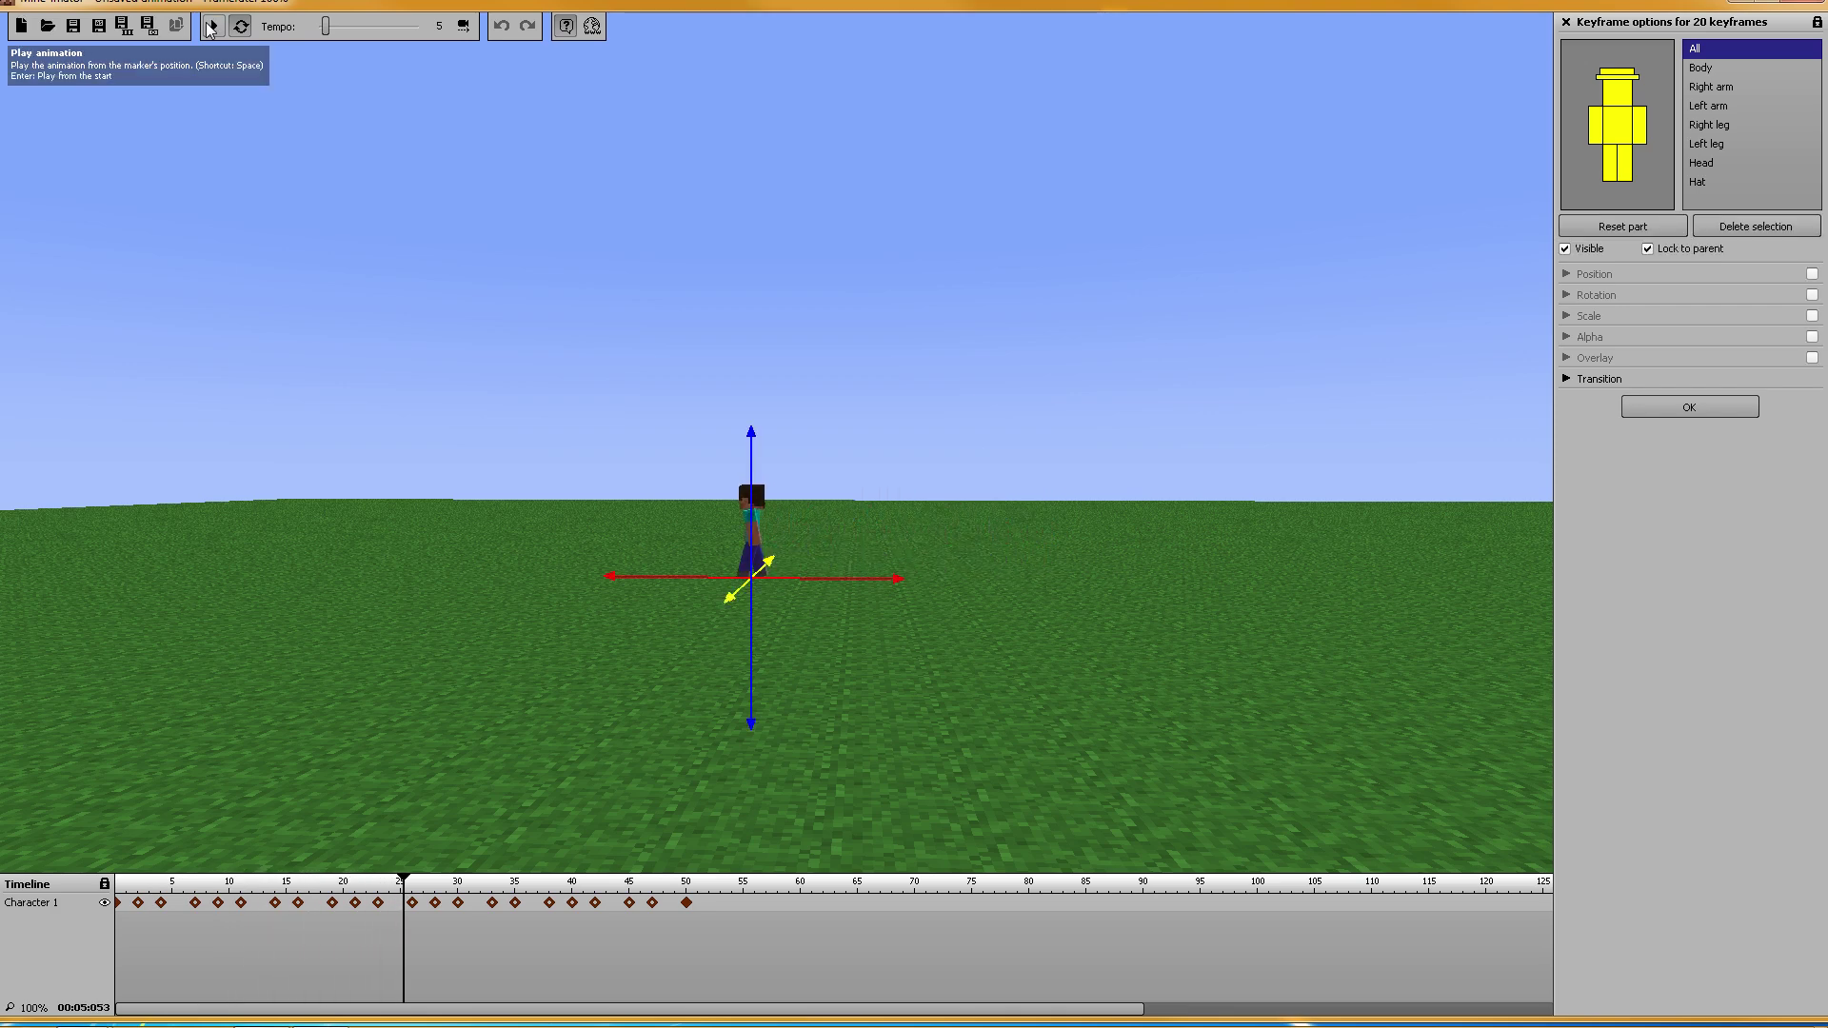
{"action": "left_click", "coordinate": [598, 939]}
Step: Delete all the tempo 5 walking keyframes, keeping only the ones at frames 0 and 50
{"action": "left_click_drag", "start_coordinate": [659, 910], "coordinate": [541, 892]}
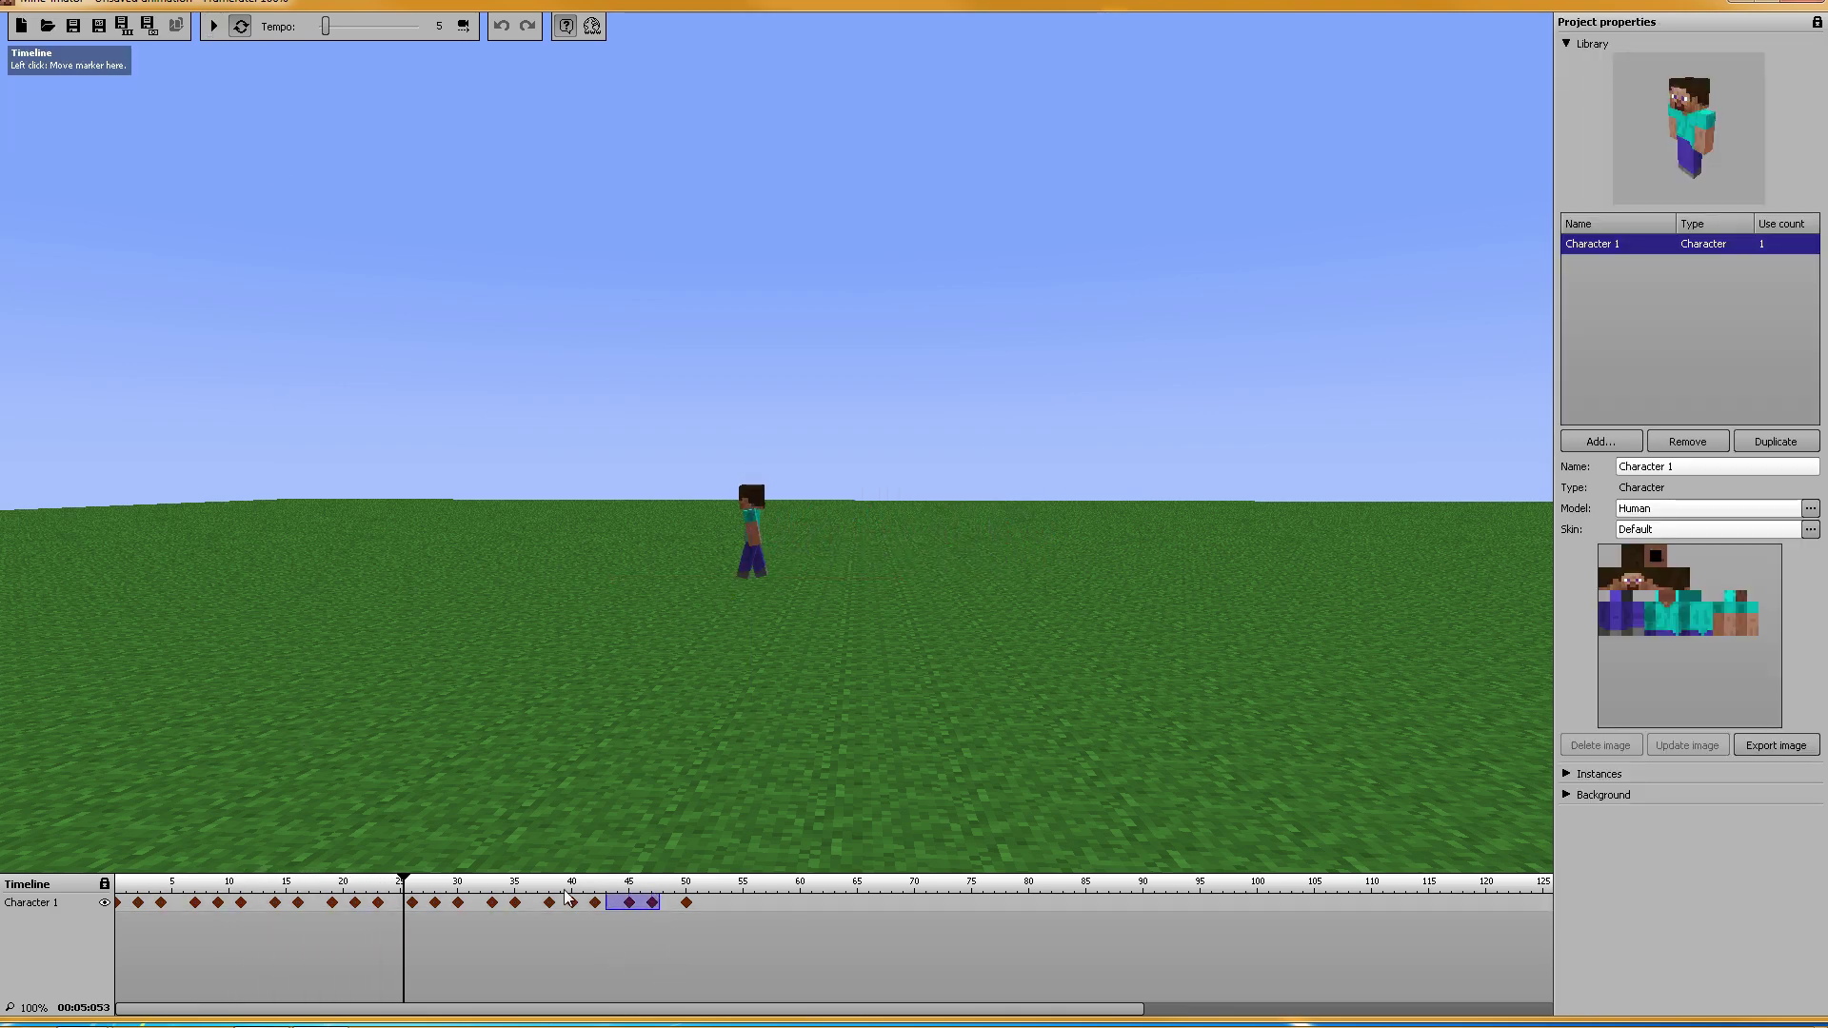
{"action": "left_click_drag", "start_coordinate": [220, 900], "coordinate": [141, 900]}
{"action": "right_click", "coordinate": [141, 902]}
{"action": "left_click", "coordinate": [221, 957]}
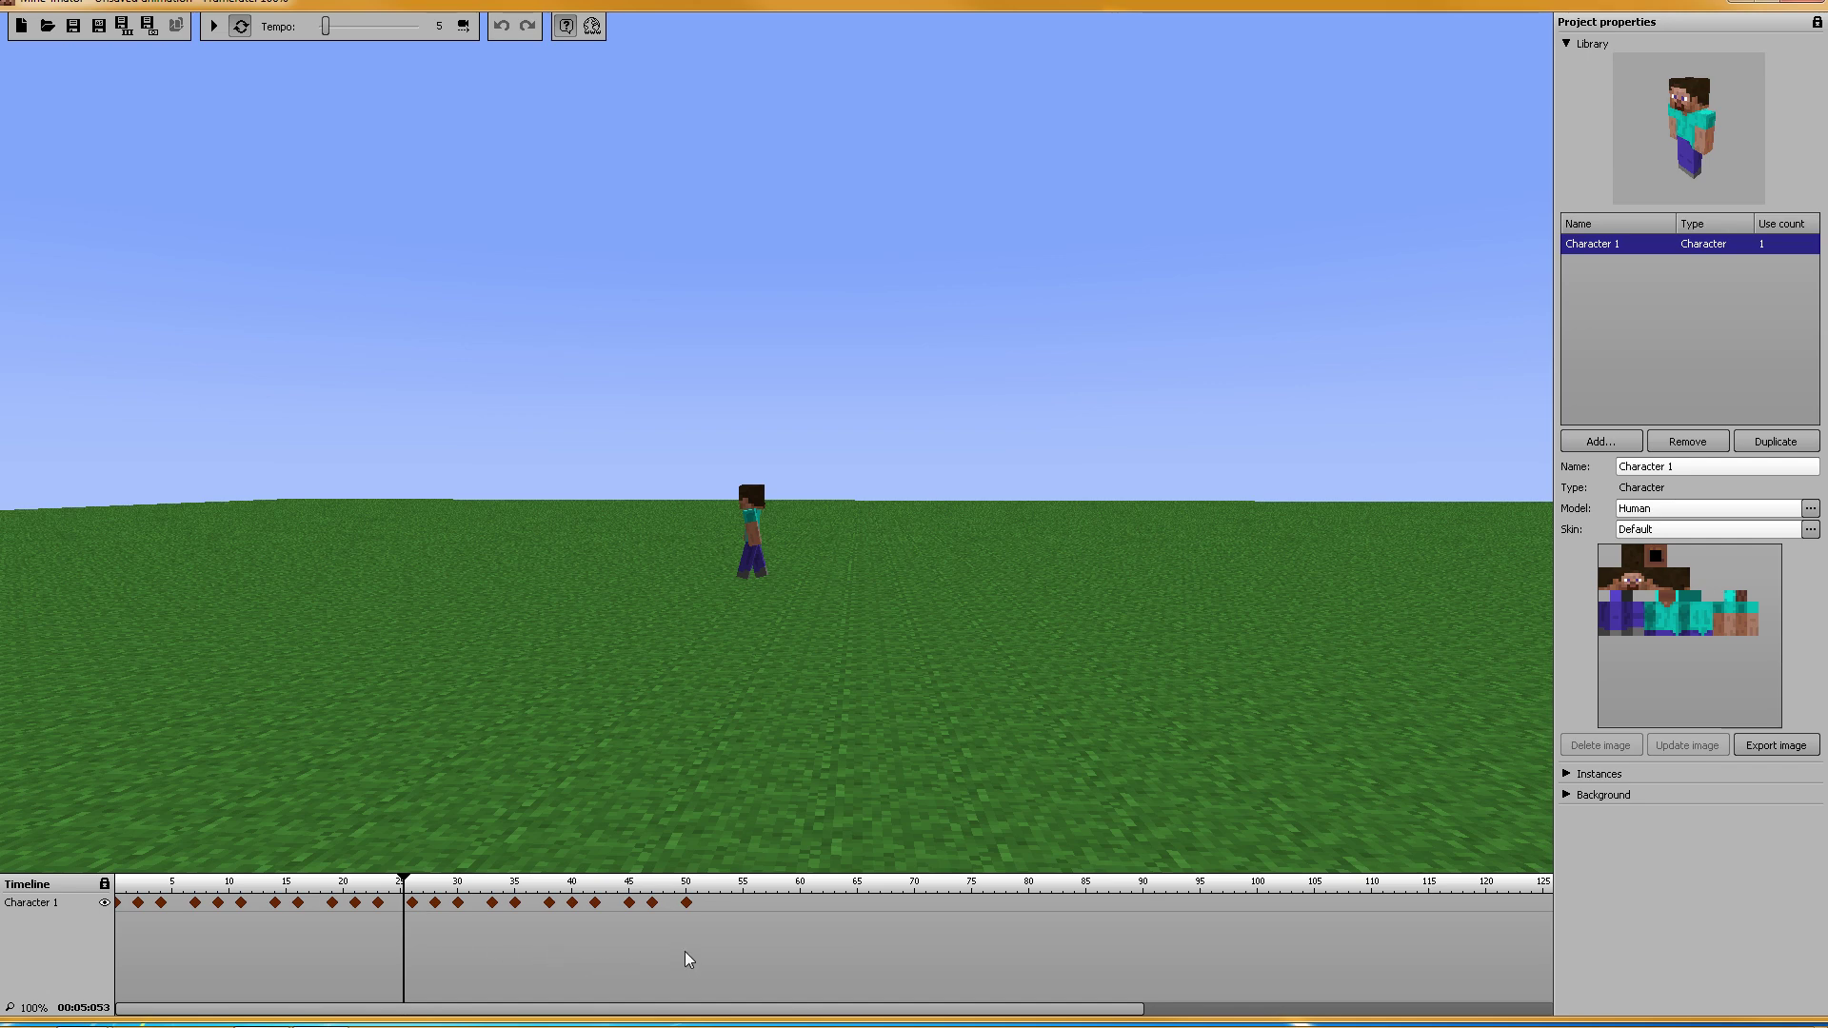
{"action": "left_click_drag", "start_coordinate": [666, 908], "coordinate": [198, 908]}
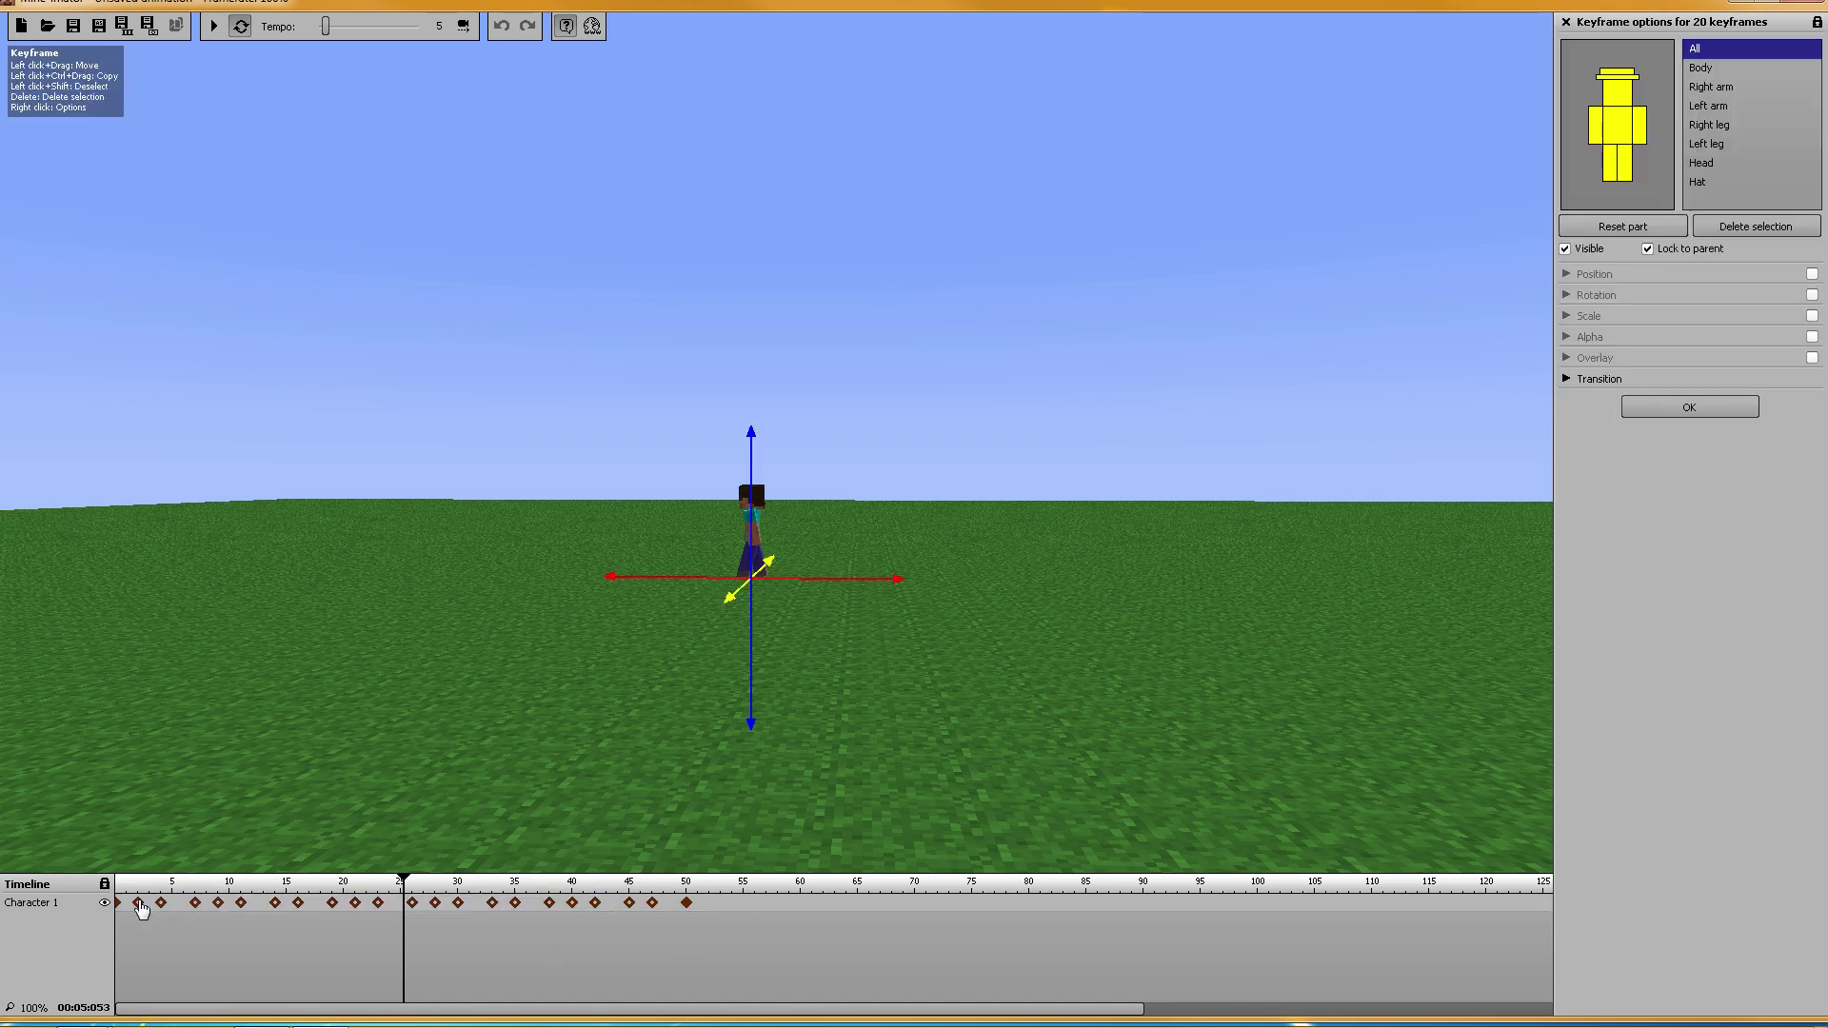
{"action": "right_click", "coordinate": [141, 911]}
{"action": "left_click", "coordinate": [211, 916]}
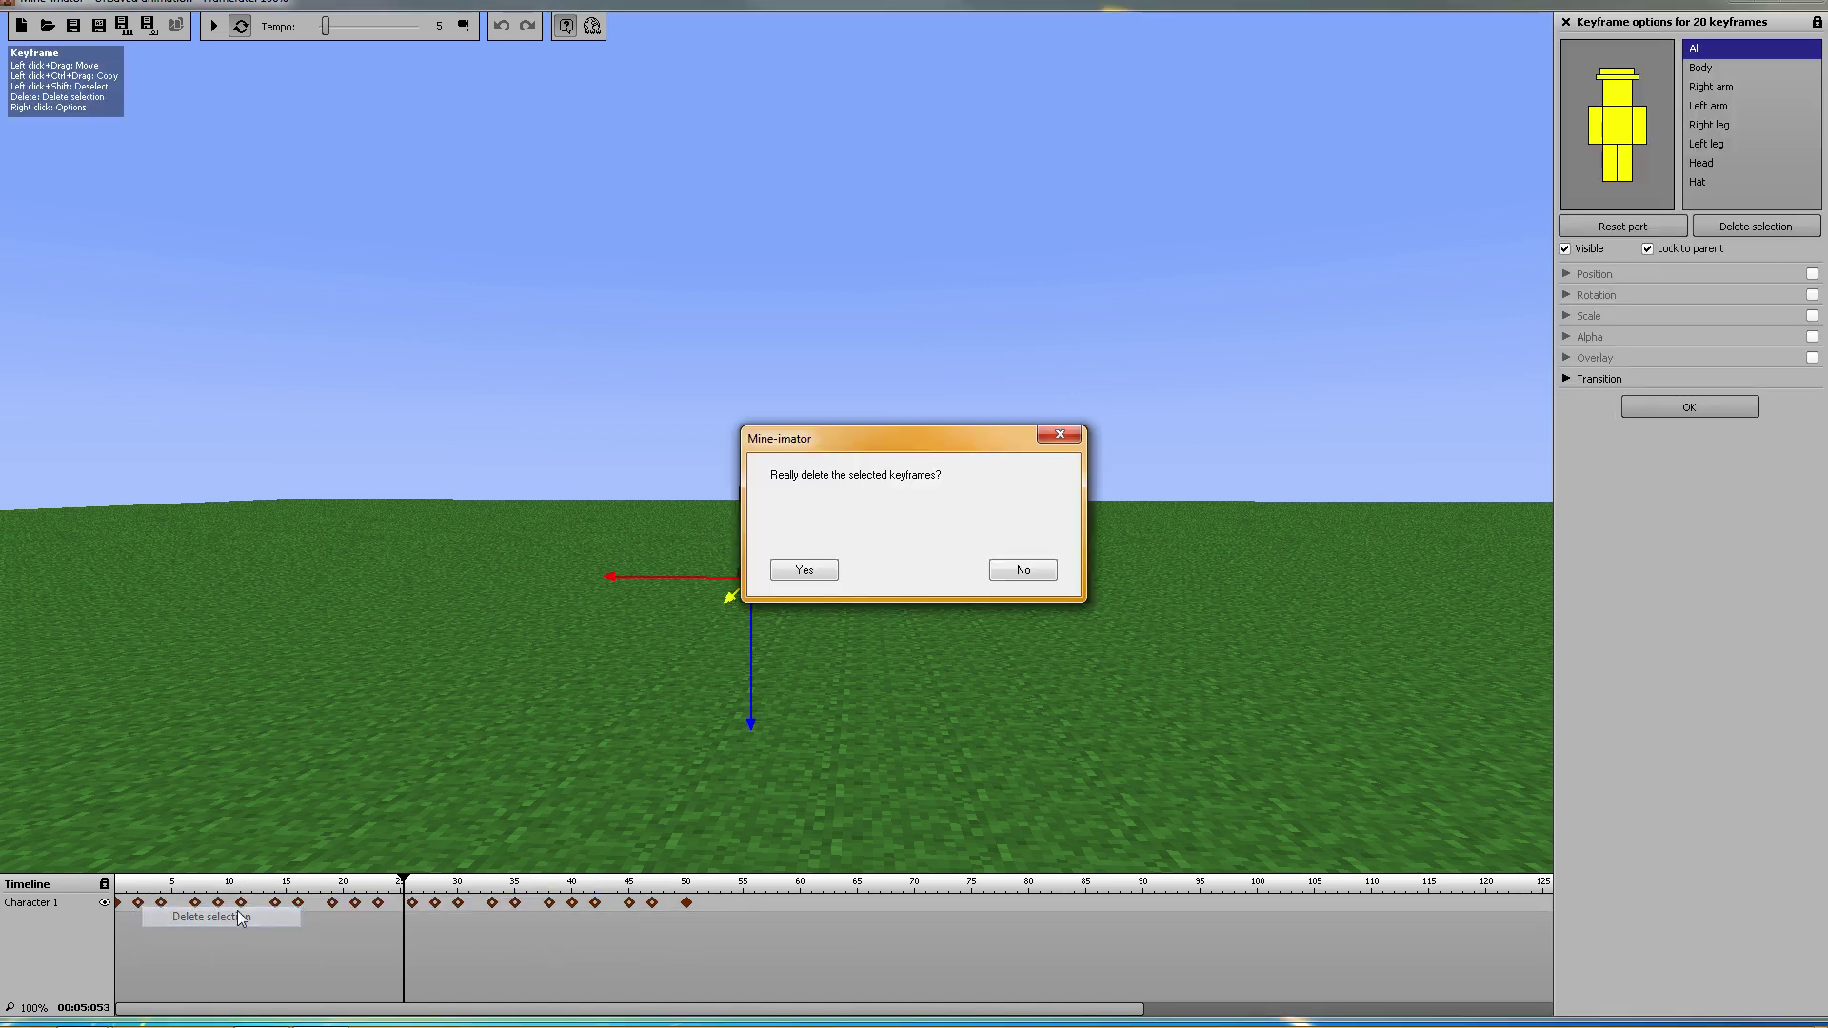
{"action": "left_click", "coordinate": [837, 576]}
Step: Set the tempo to 60 and generate the walking keyframes between frames 0 and 50
{"action": "left_click_drag", "start_coordinate": [324, 28], "coordinate": [428, 33]}
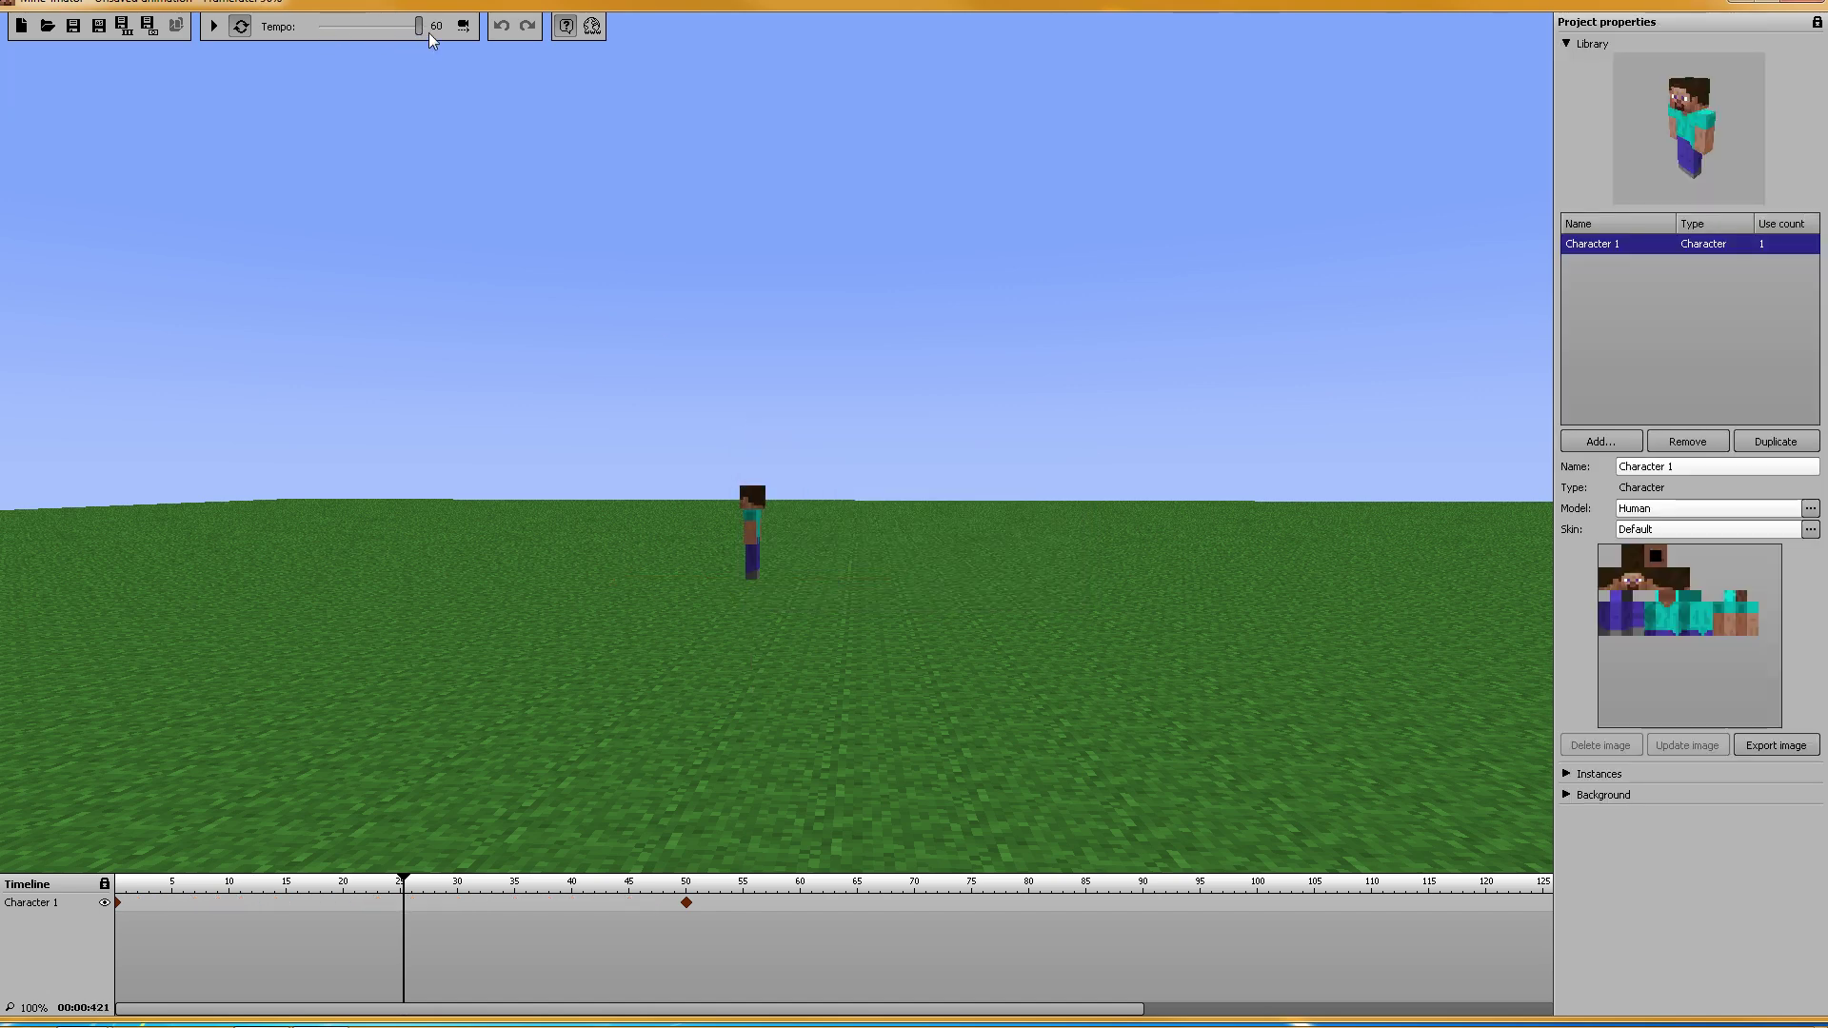
{"action": "right_click", "coordinate": [118, 905]}
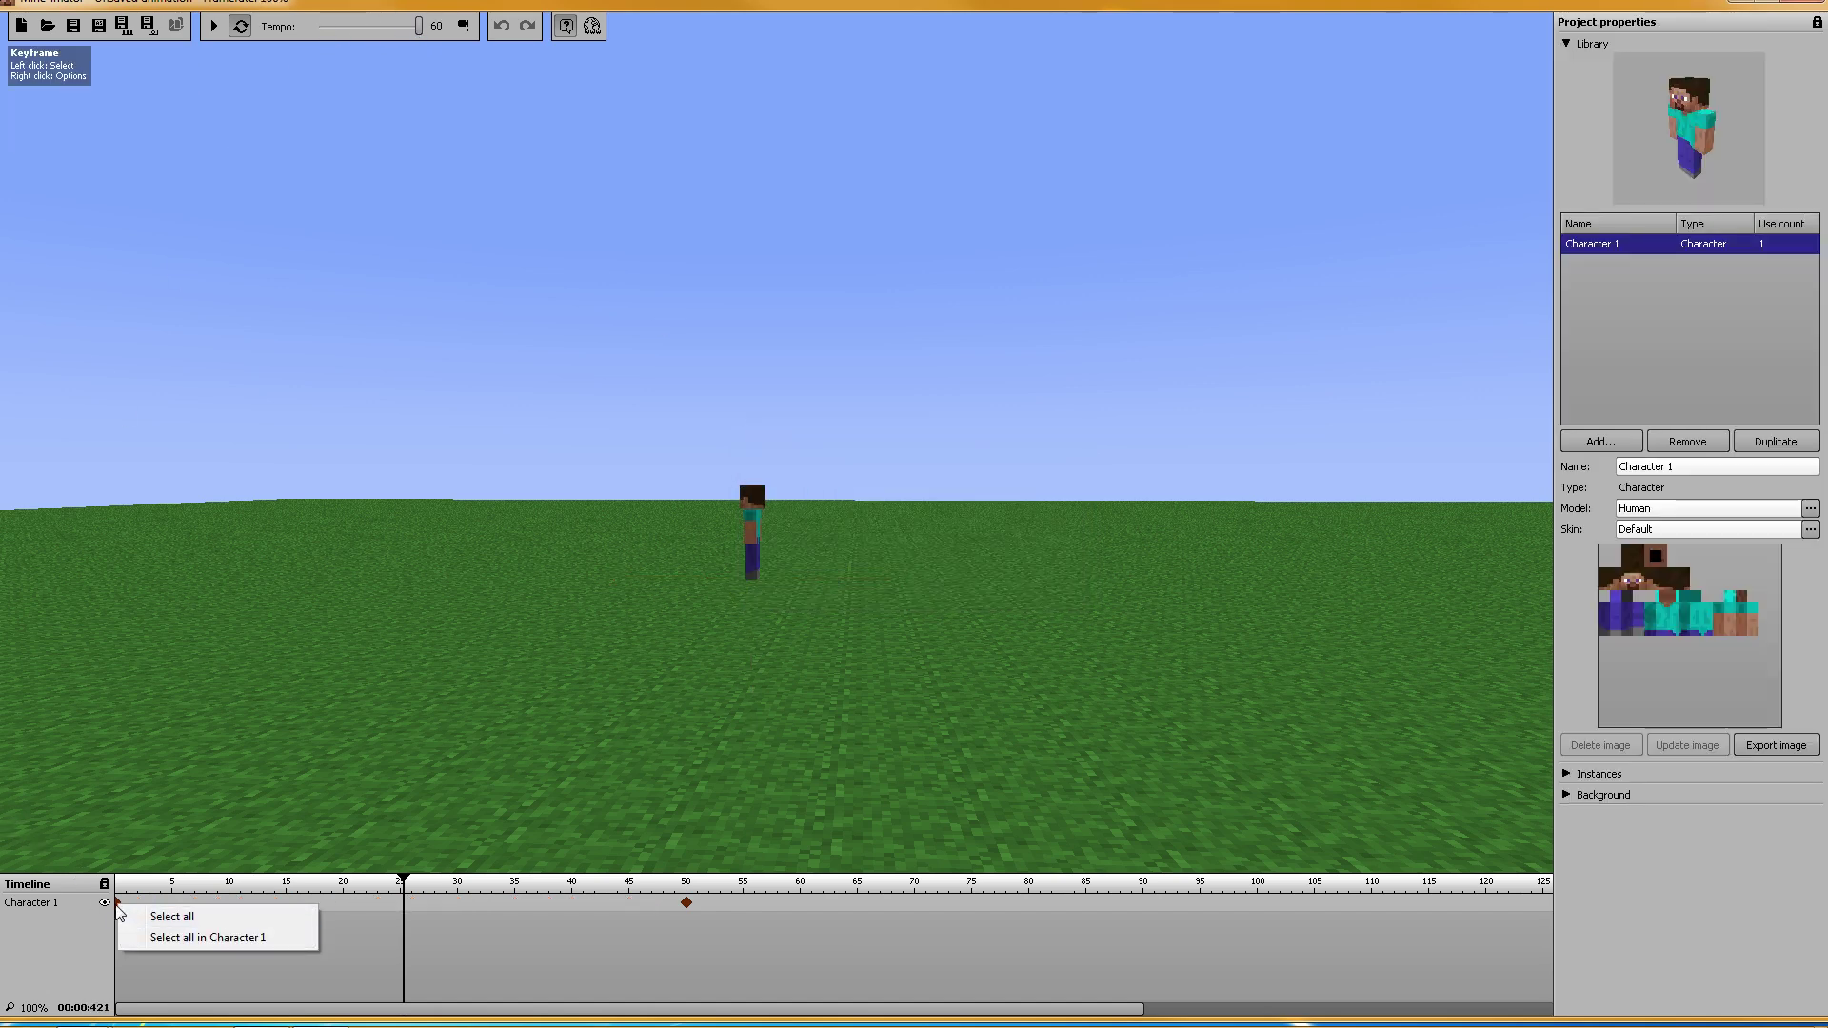
{"action": "left_click", "coordinate": [172, 916]}
{"action": "right_click", "coordinate": [118, 902]}
{"action": "left_click", "coordinate": [159, 986]}
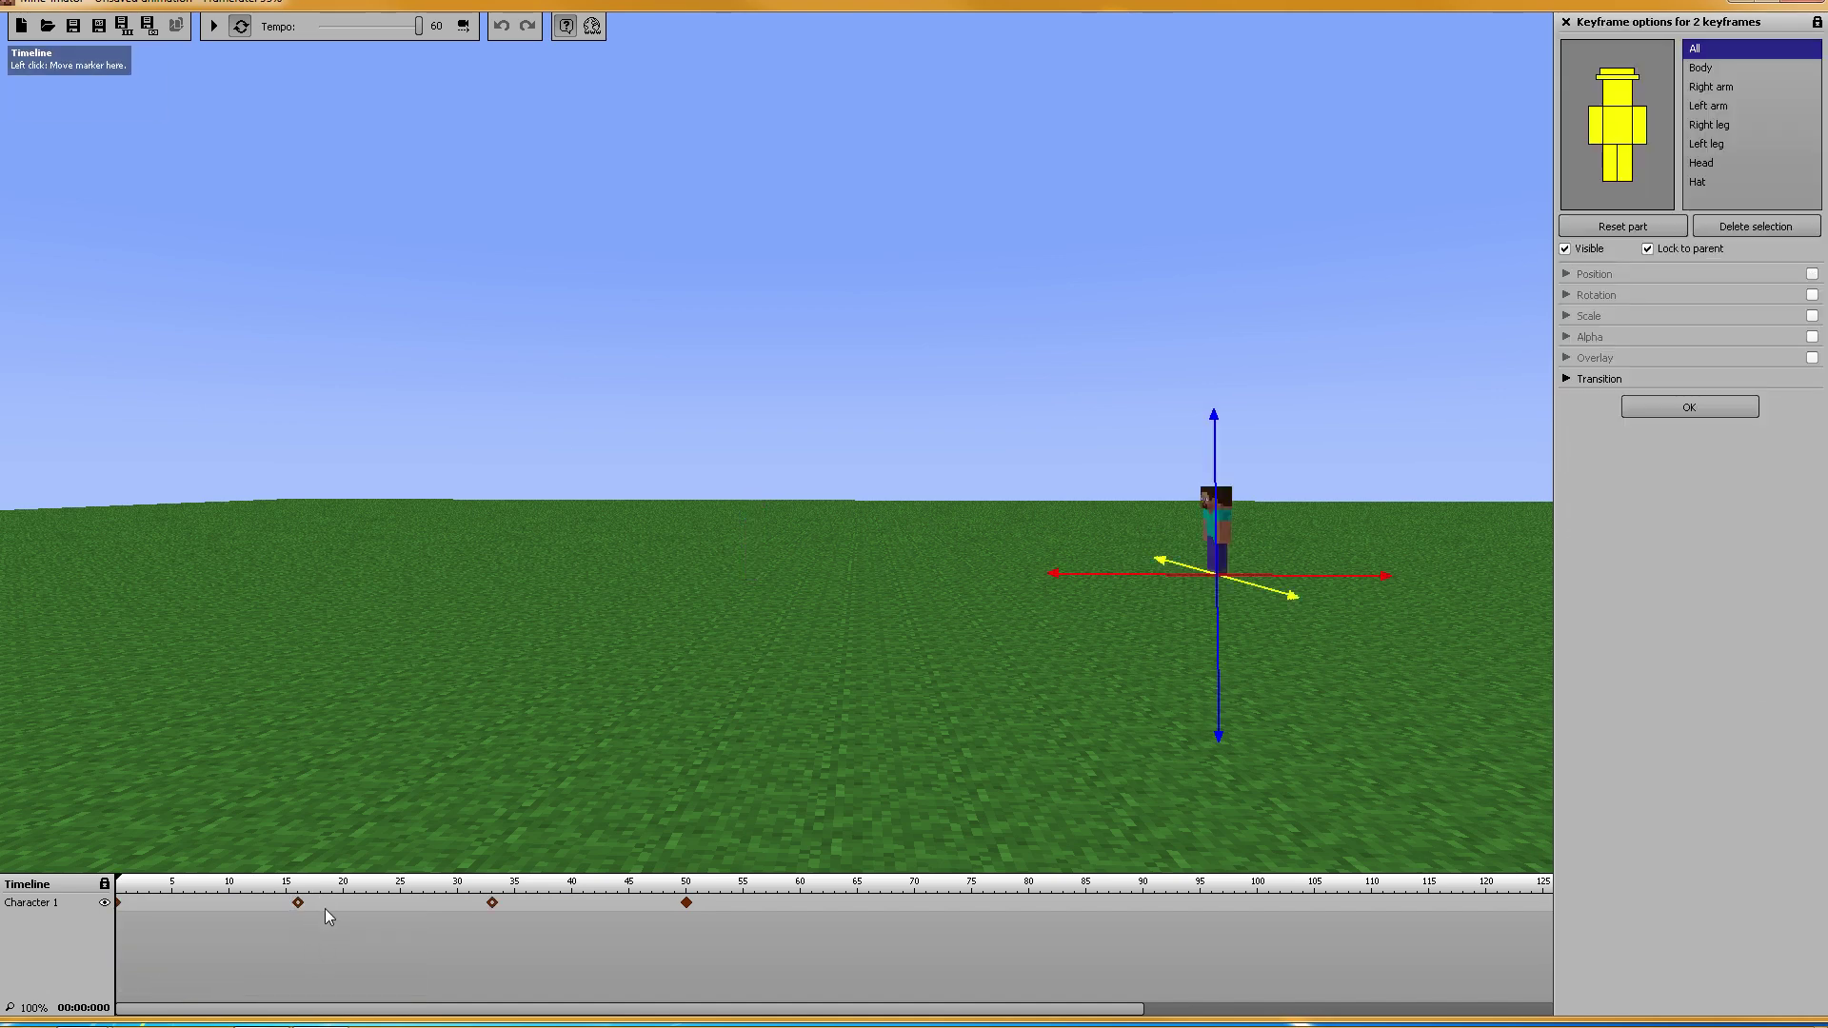
Step: Play the tempo 60 walk briefly, stop playback, and lower the tempo to 8
{"action": "left_click", "coordinate": [215, 28]}
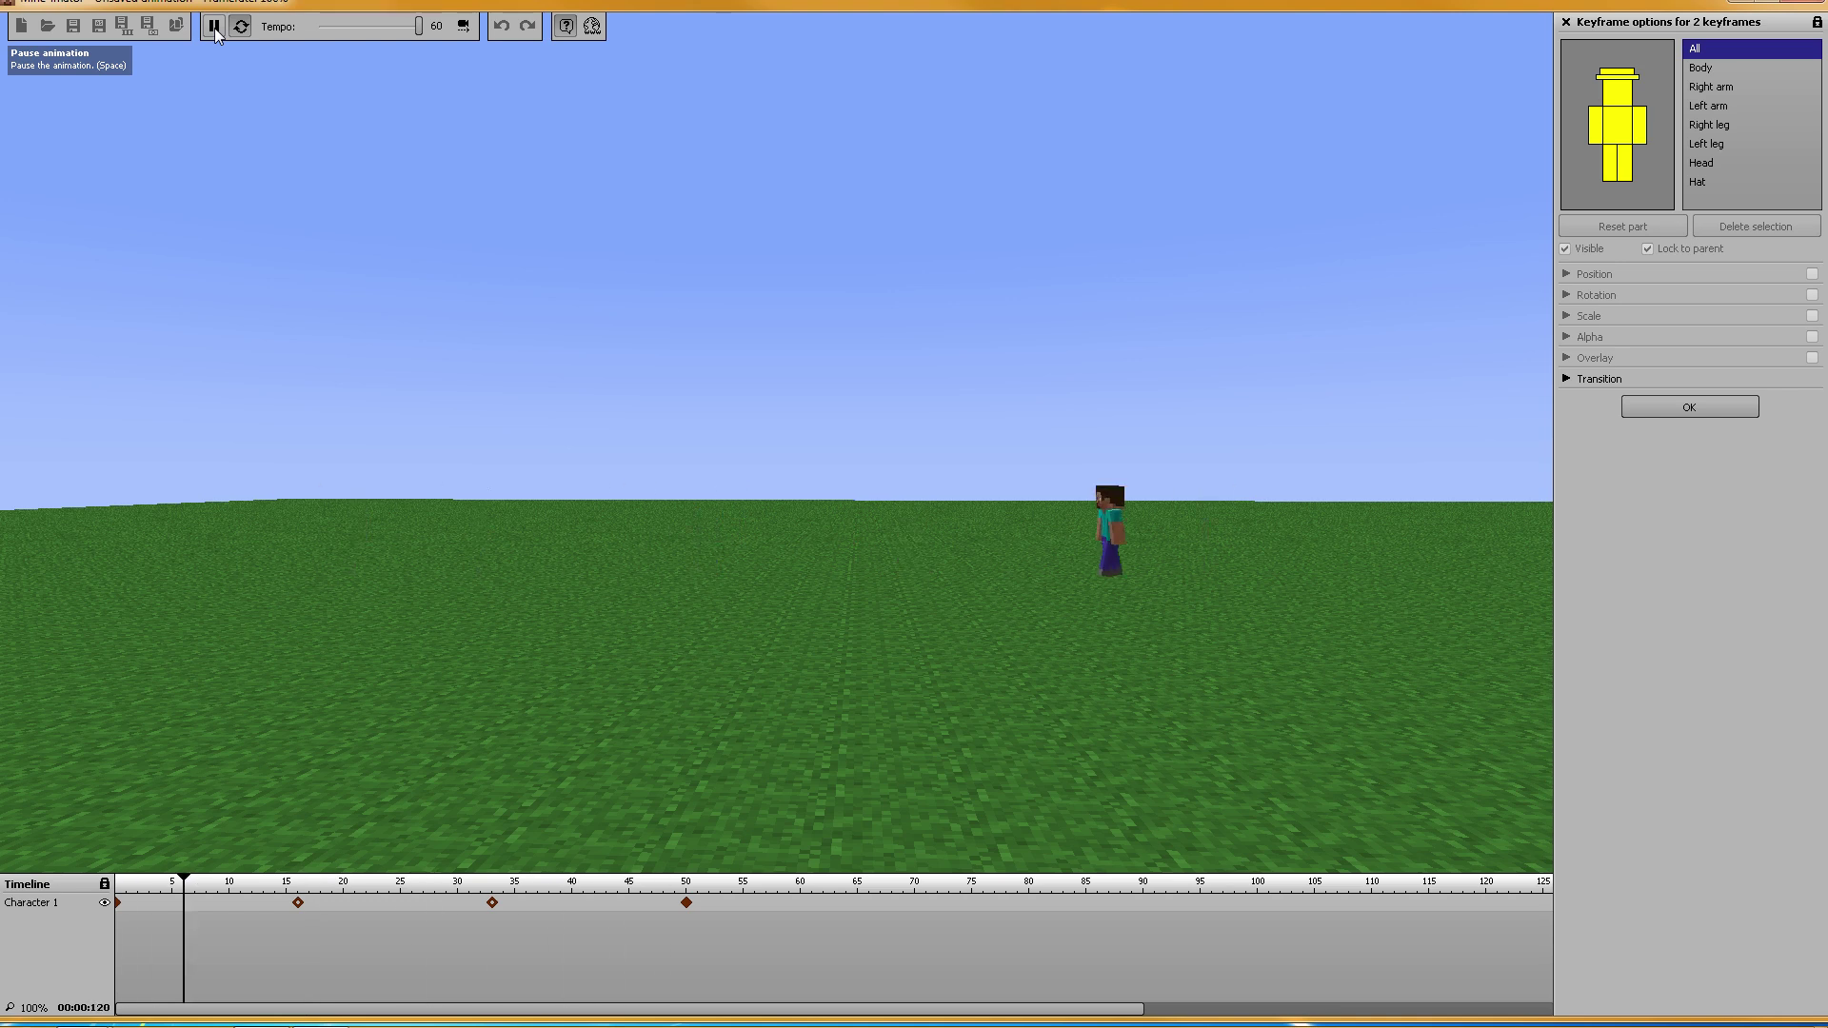
{"action": "left_click", "coordinate": [215, 28]}
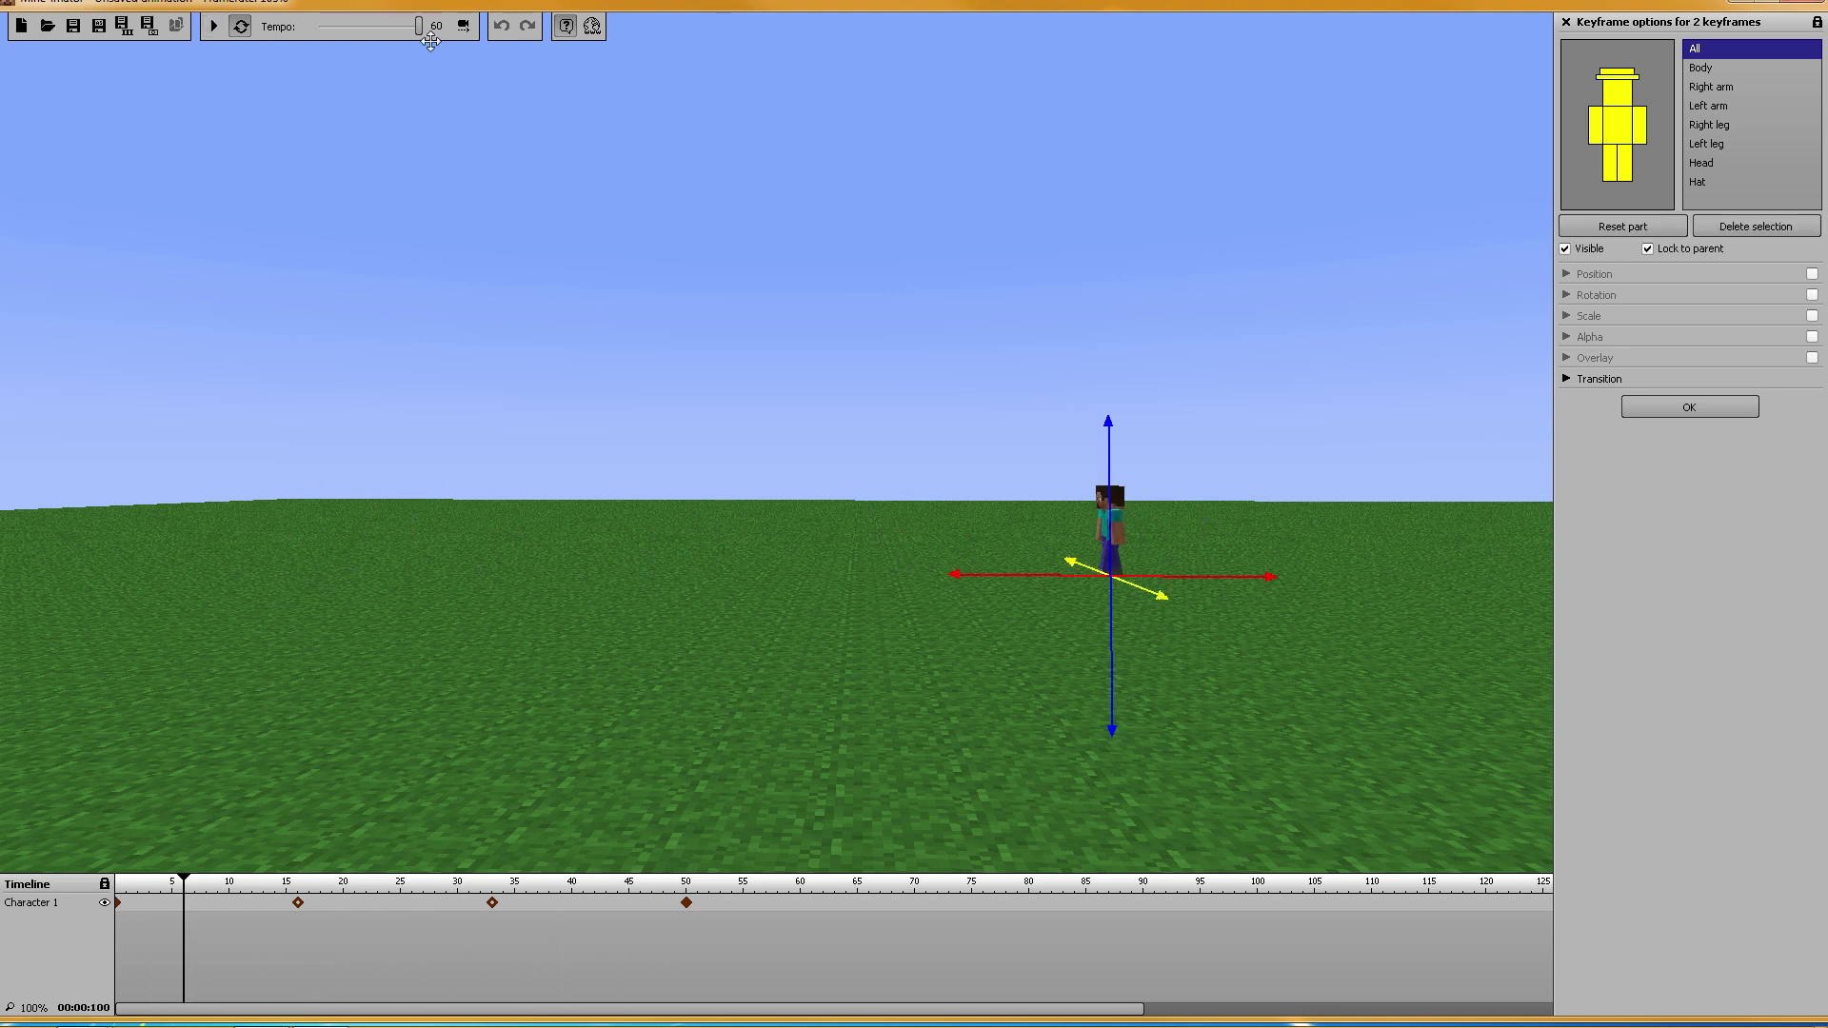
{"action": "left_click_drag", "start_coordinate": [419, 26], "coordinate": [391, 31]}
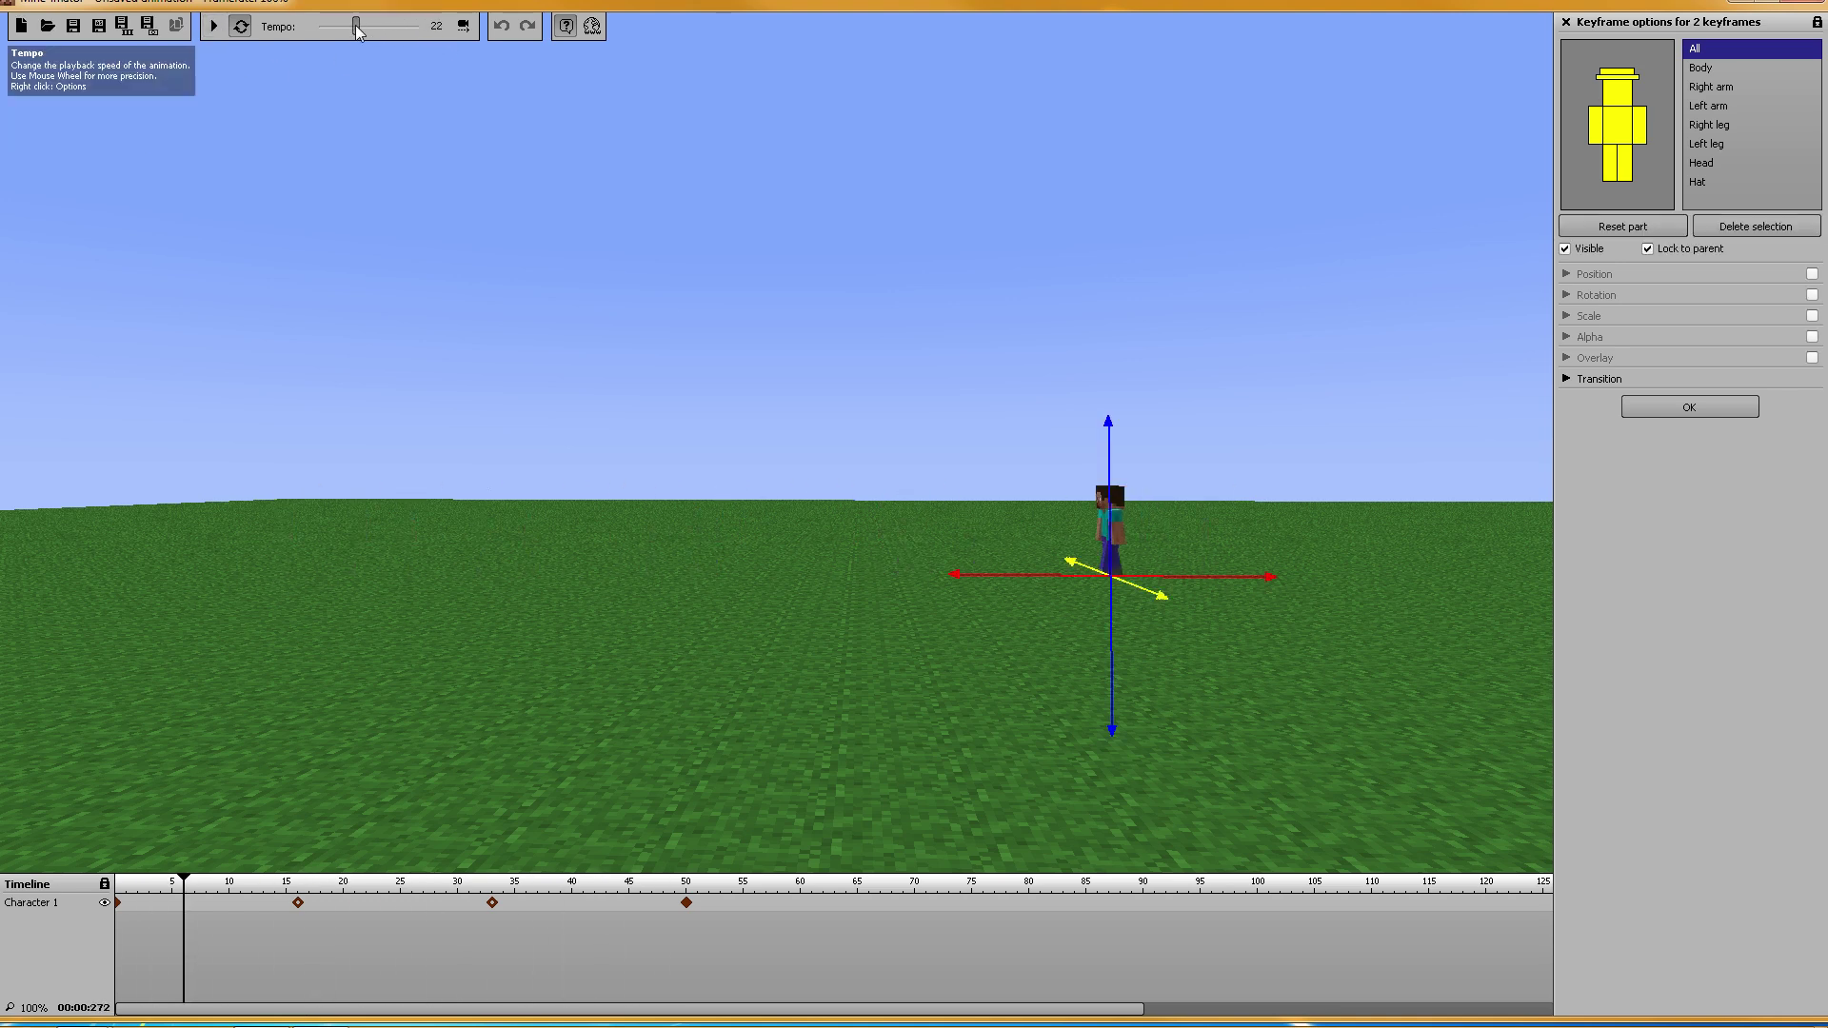
{"action": "scroll", "coordinate": [331, 33], "scroll_direction": "up", "scroll_amount": 1}
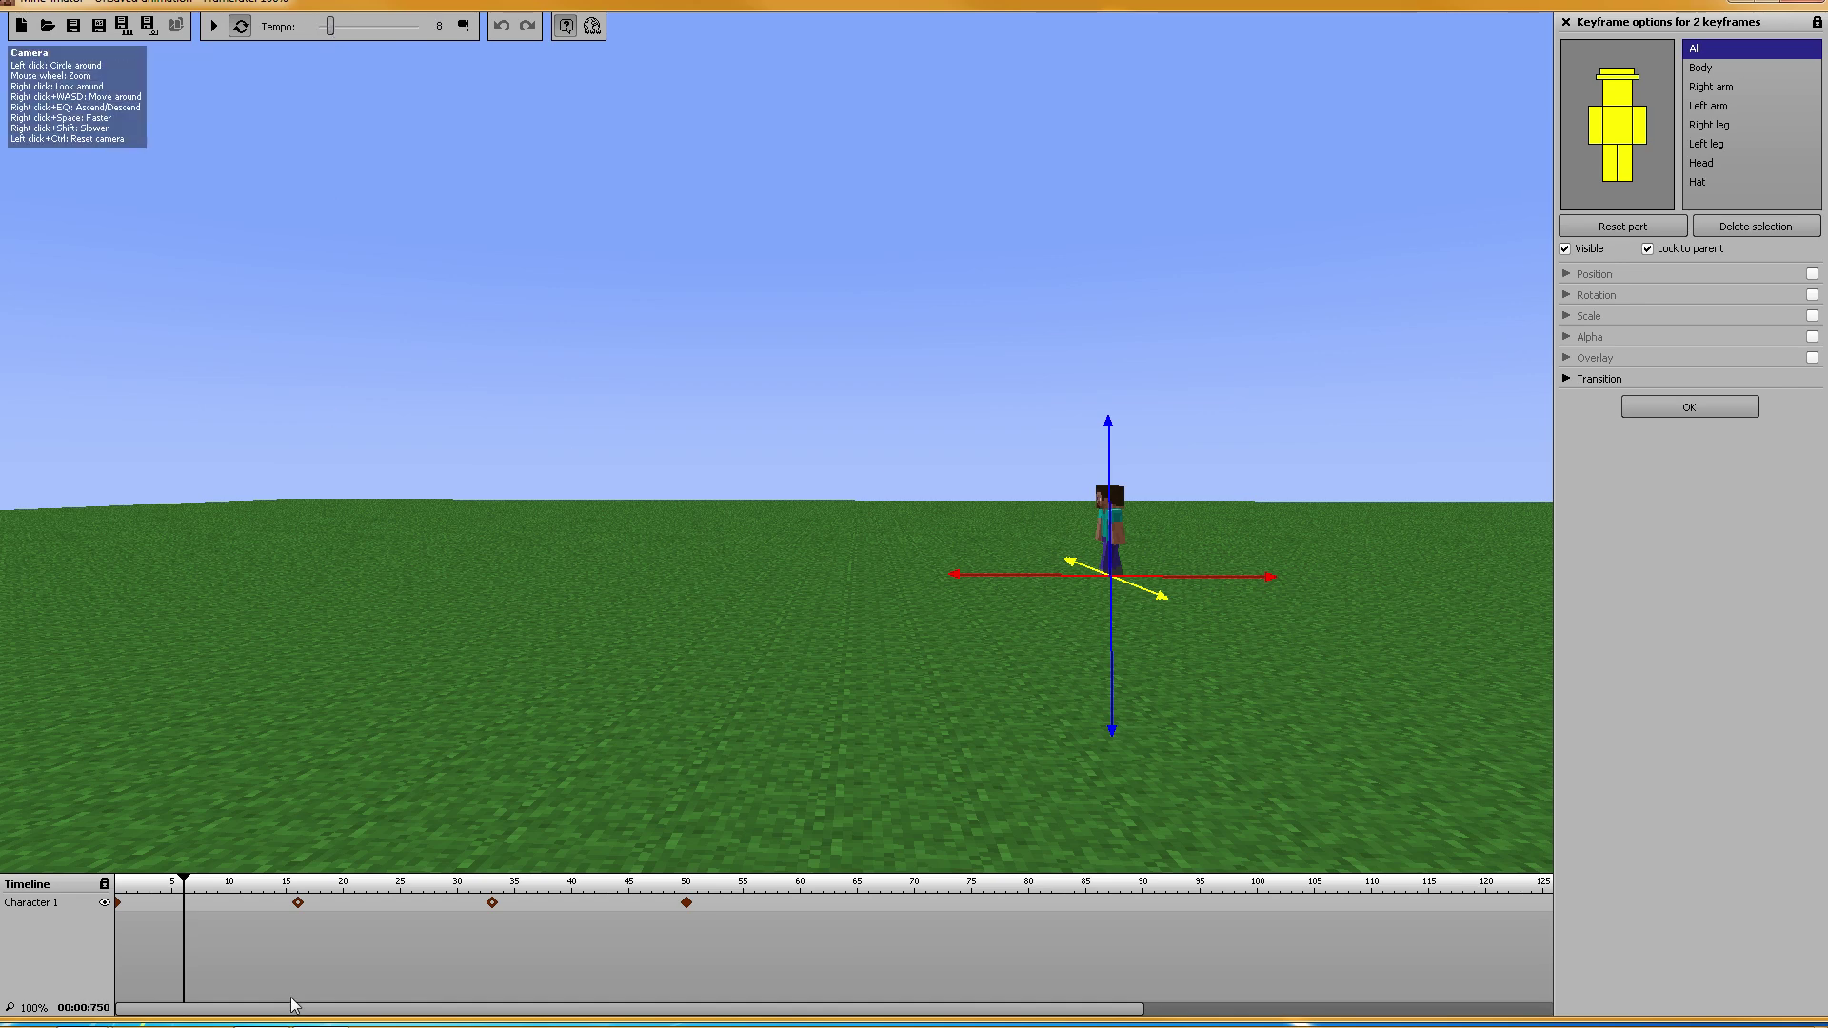
Step: Delete the two walking keyframes between frames 0 and 50
{"action": "left_click", "coordinate": [536, 940]}
{"action": "left_click_drag", "start_coordinate": [523, 893], "coordinate": [276, 924]}
{"action": "right_click", "coordinate": [302, 909]}
{"action": "left_click", "coordinate": [350, 914]}
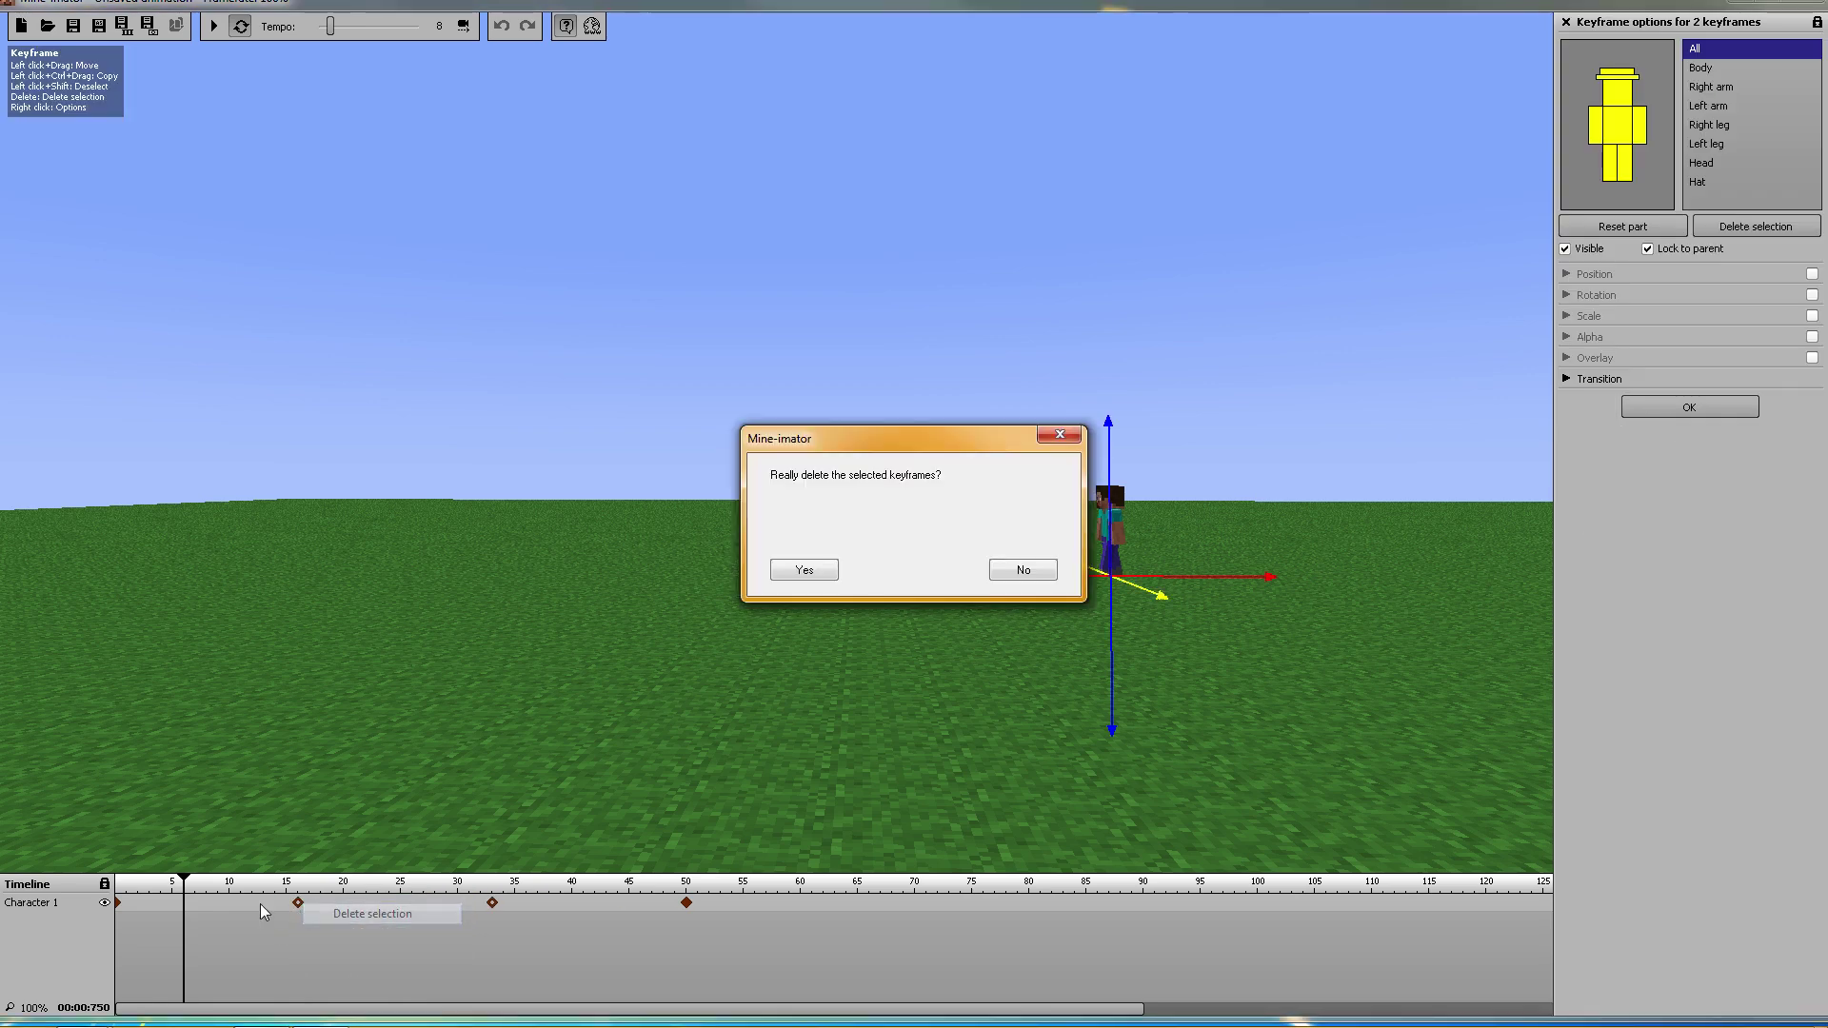
{"action": "left_click", "coordinate": [804, 569]}
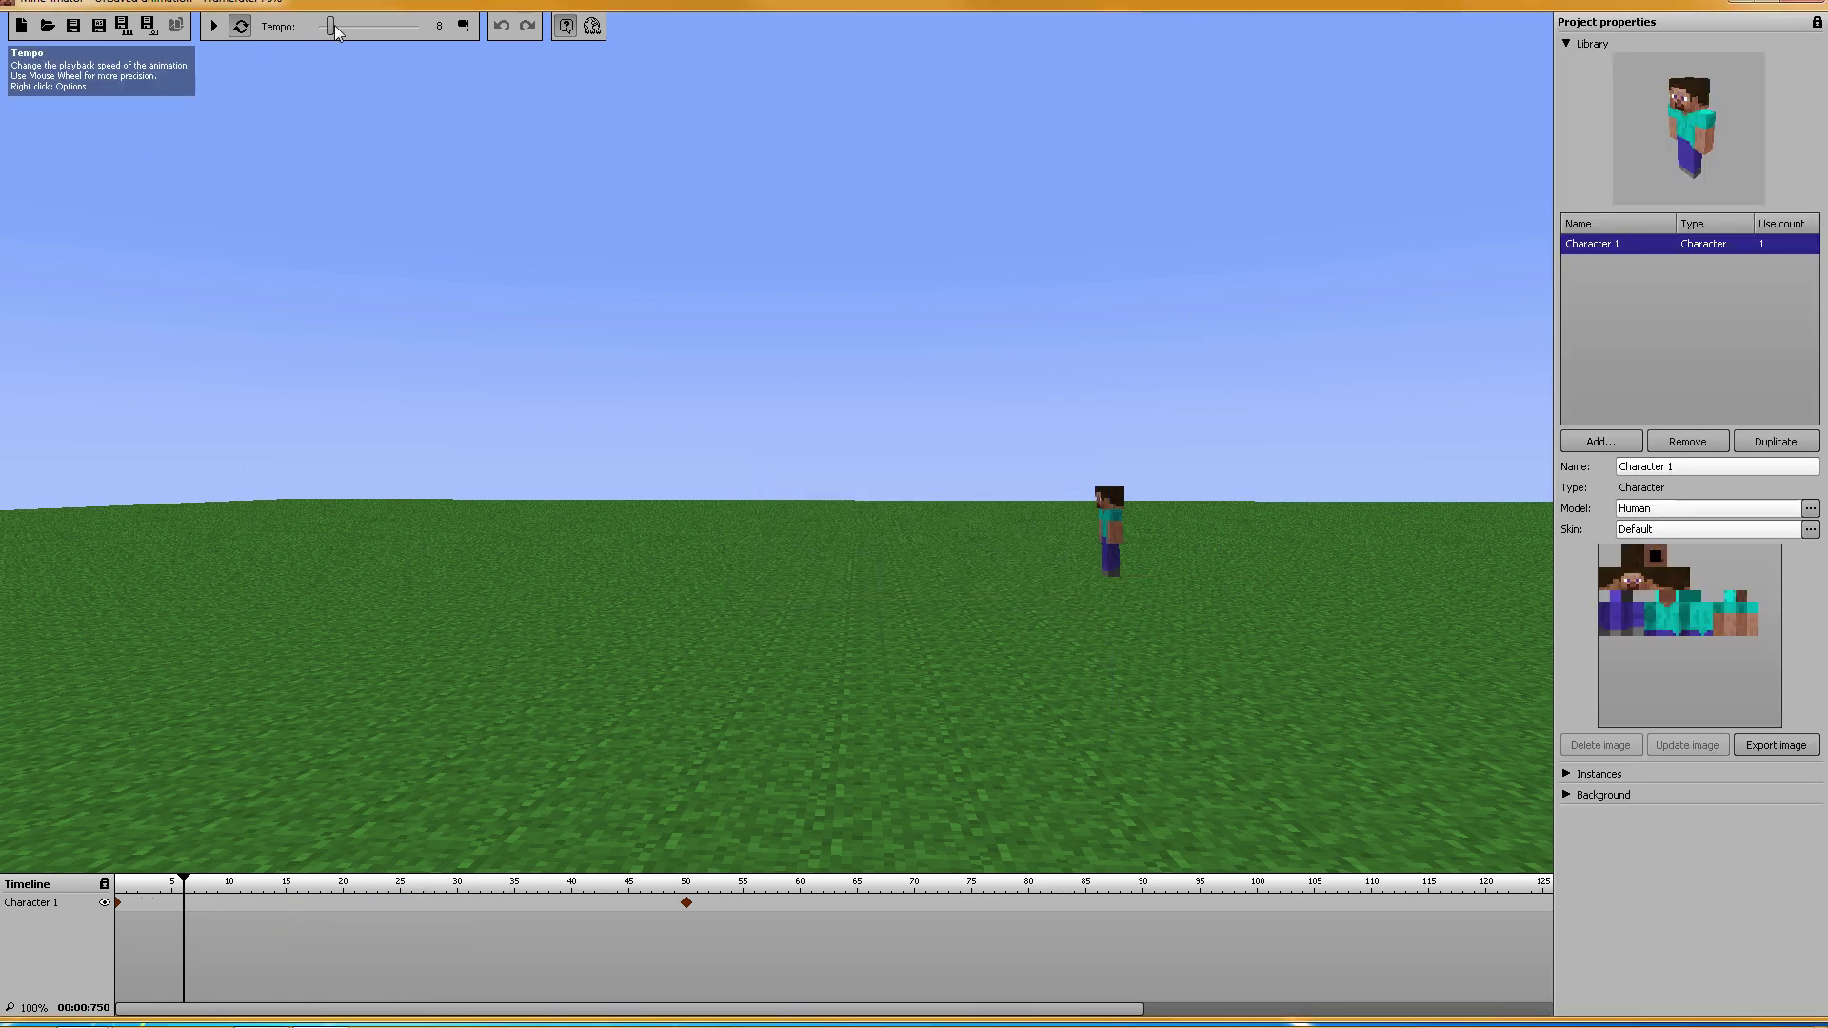
Step: Set the tempo to 1 and generate the walking keyframes between frames 0 and 50
{"action": "scroll", "coordinate": [305, 36], "scroll_direction": "down", "scroll_amount": 4}
{"action": "left_click", "coordinate": [117, 902]}
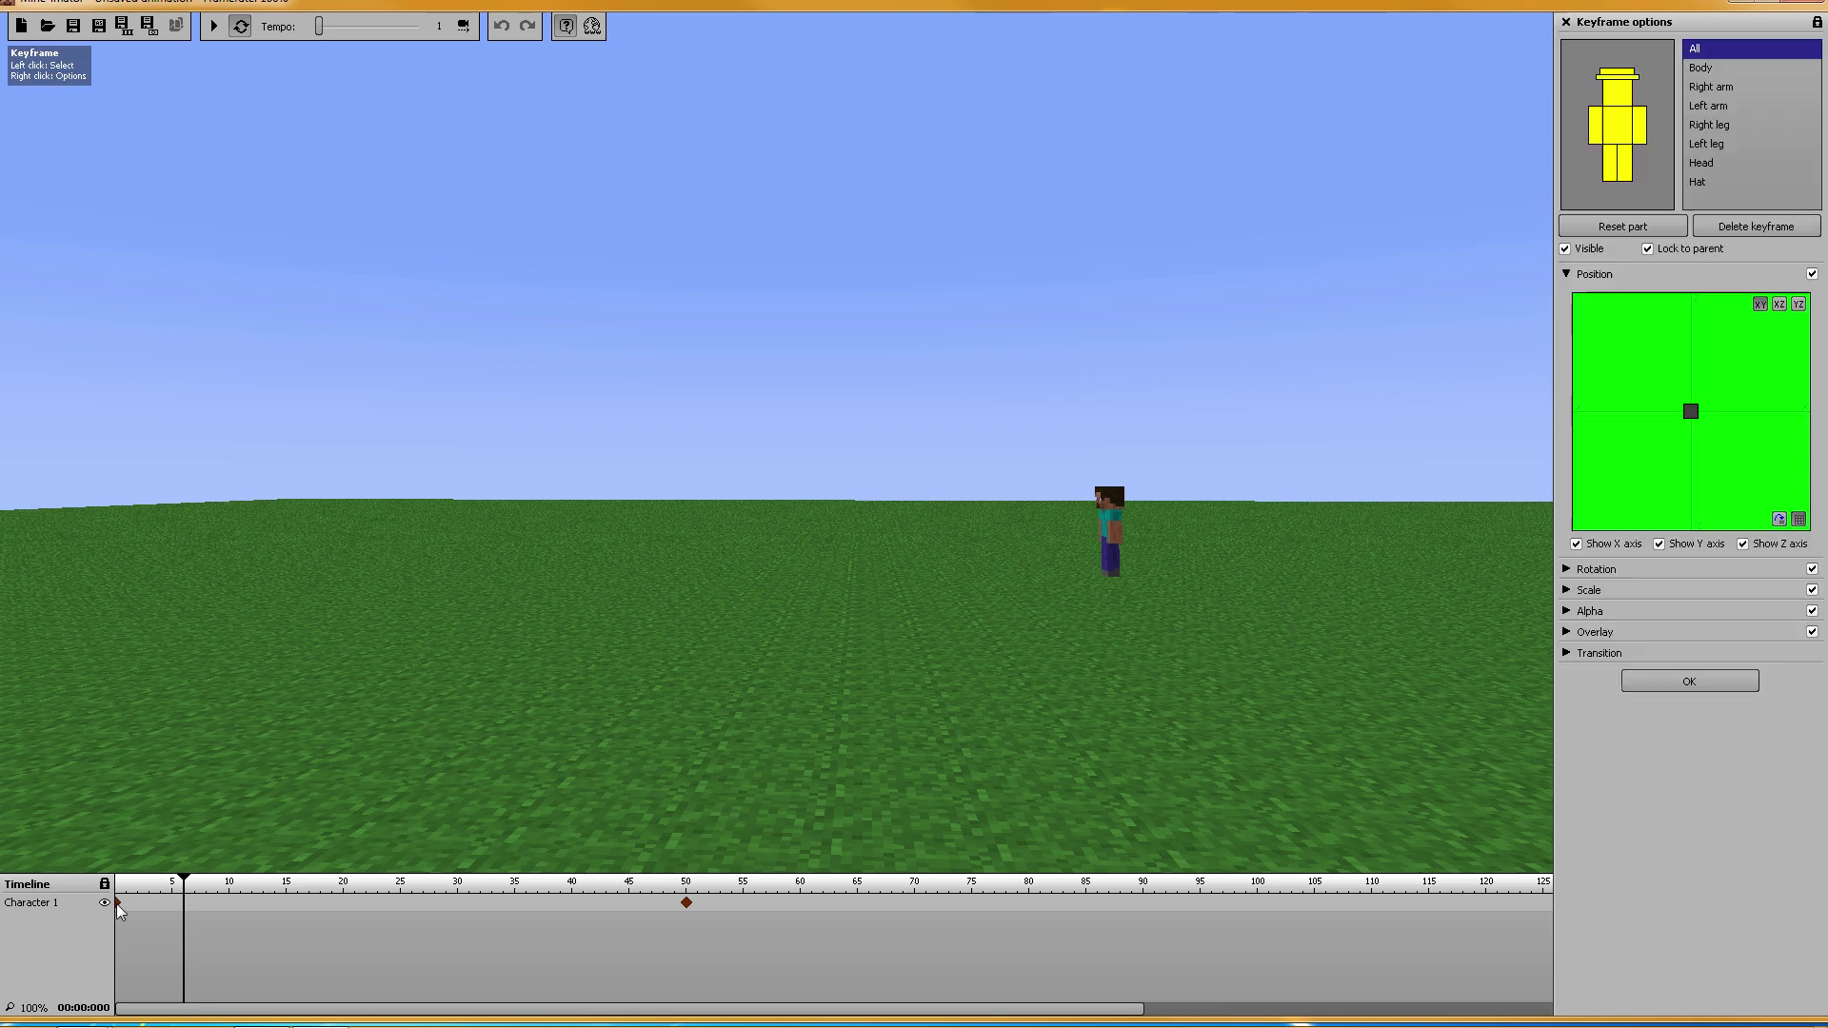
{"action": "right_click", "coordinate": [118, 904]}
{"action": "left_click", "coordinate": [179, 988]}
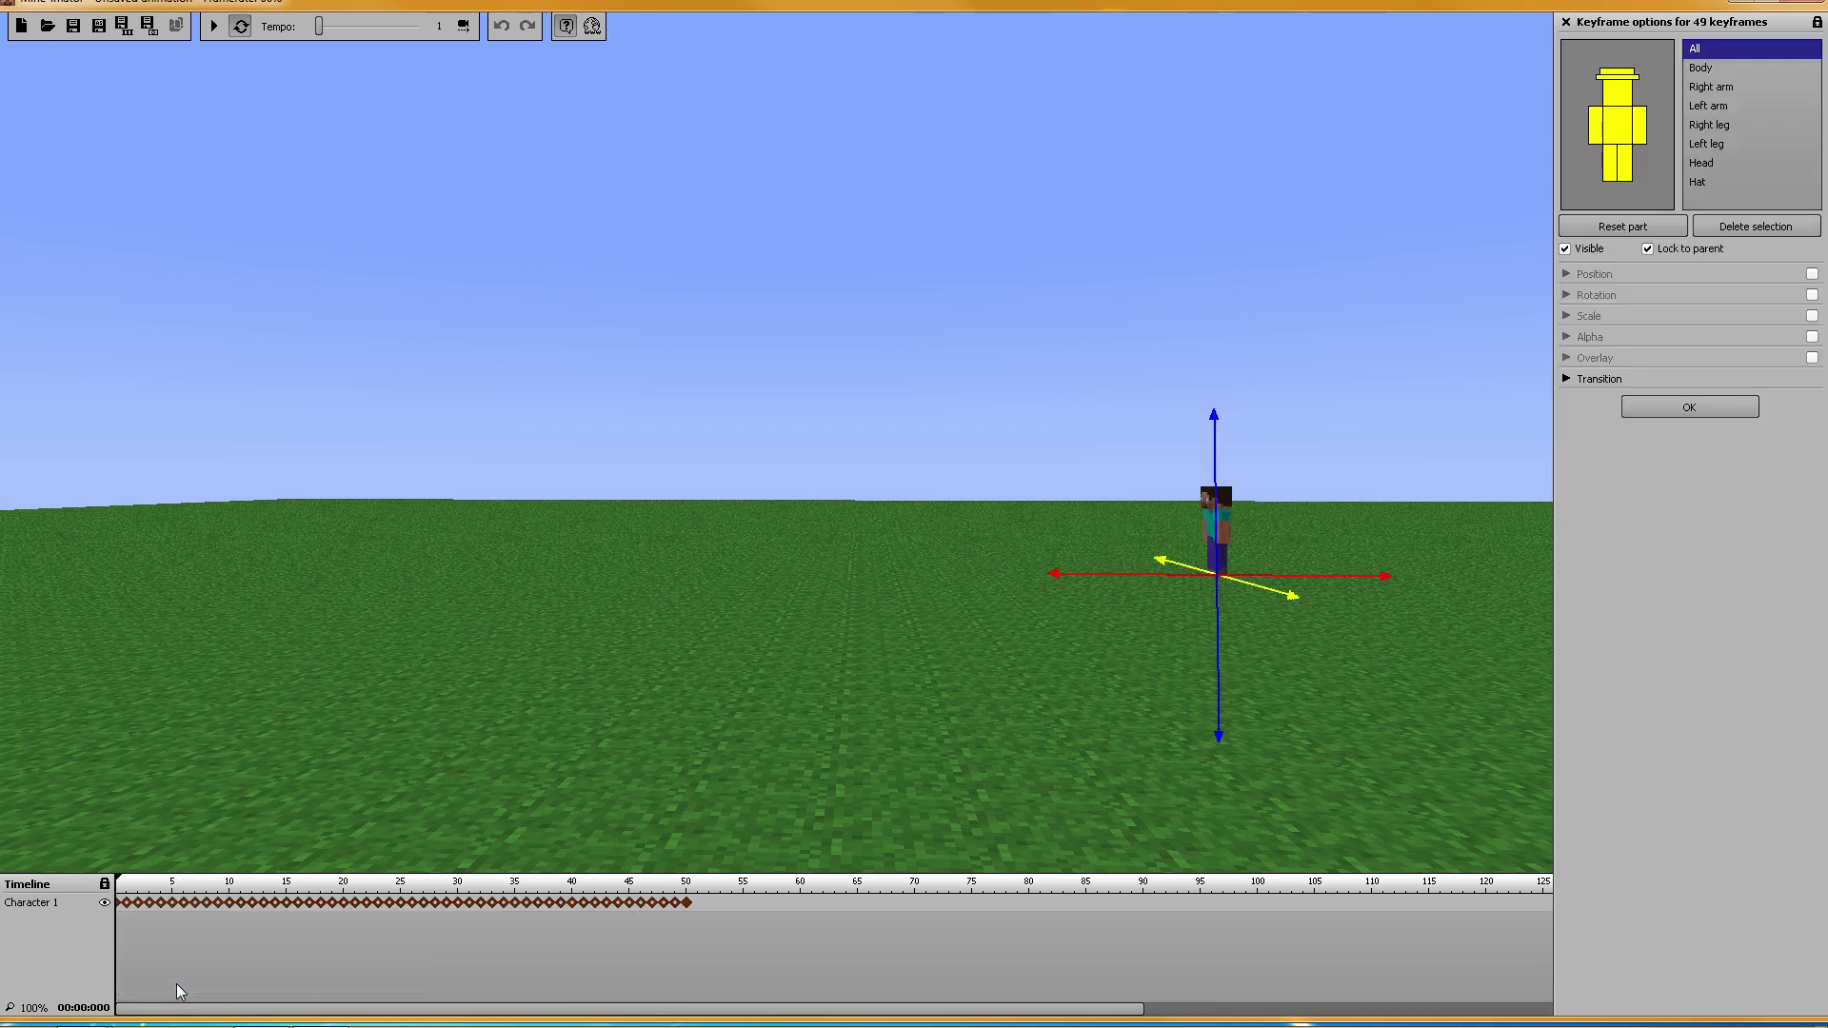
Step: Play the tempo 1 walk, raise the playback tempo to 60, and view the moving character from another angle
{"action": "left_click", "coordinate": [213, 28]}
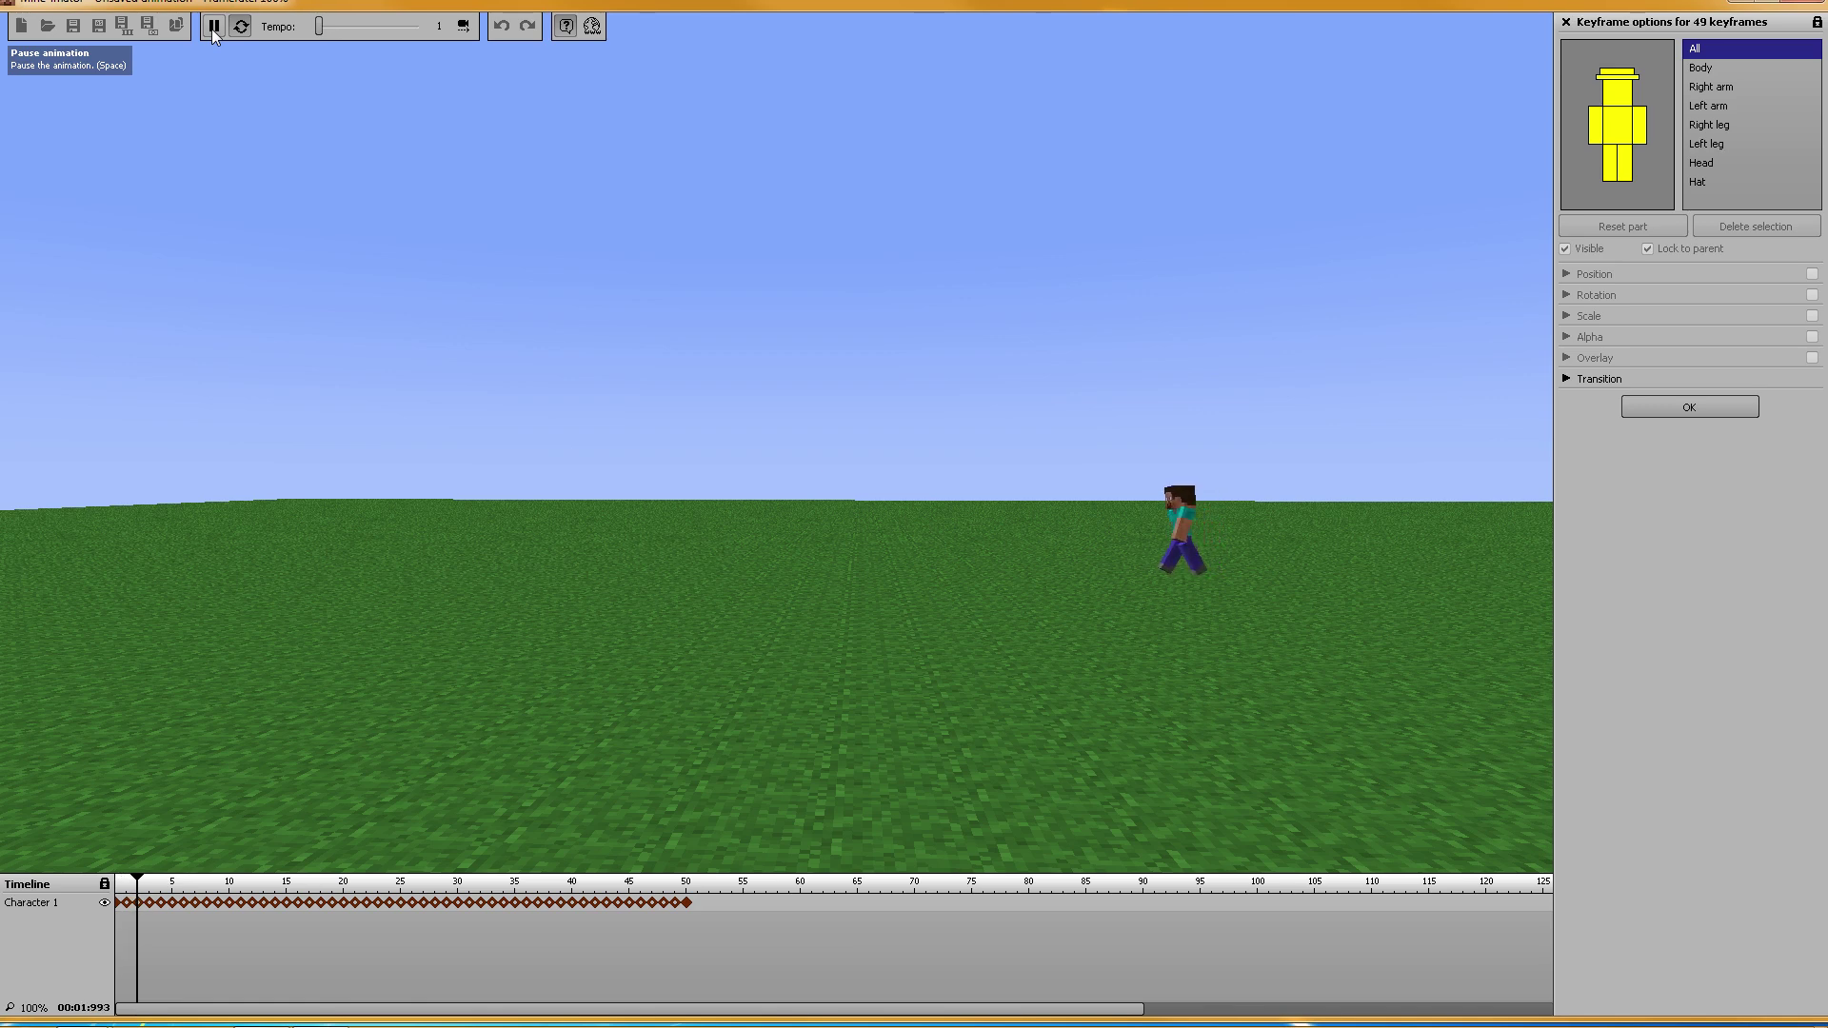
{"action": "left_click_drag", "start_coordinate": [321, 28], "coordinate": [452, 29]}
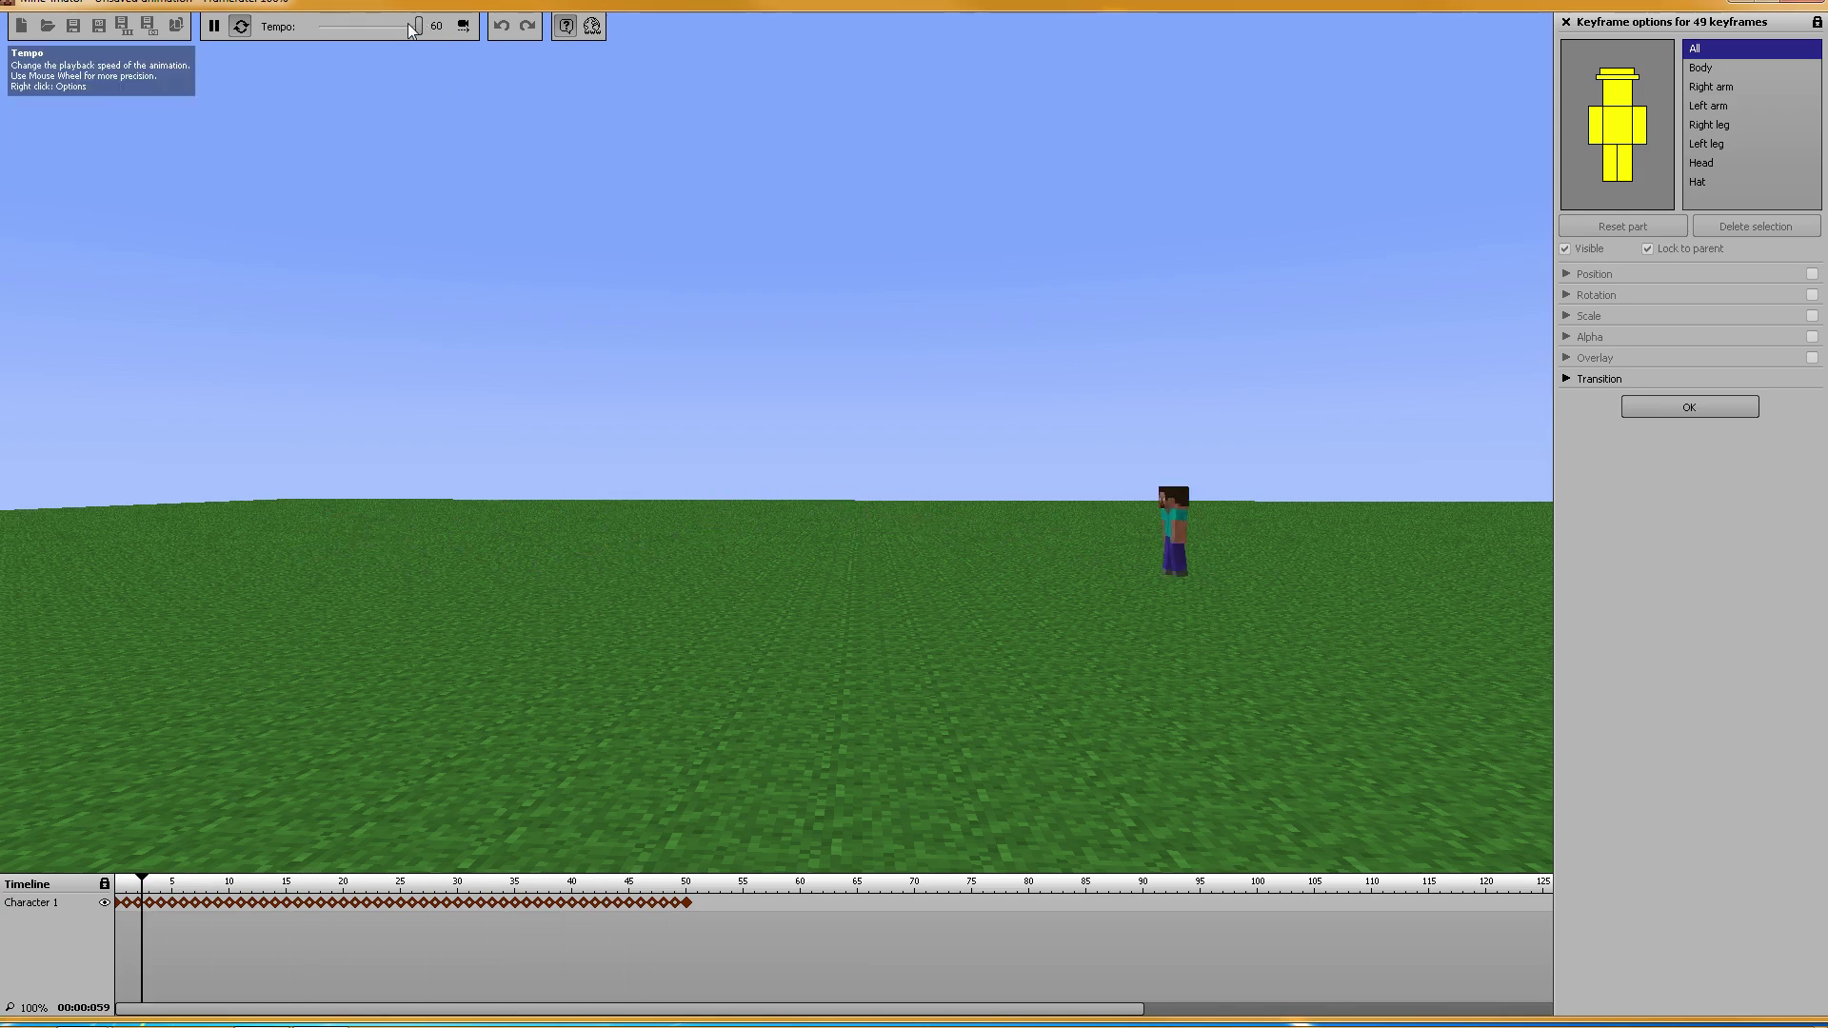
{"action": "left_click_drag", "start_coordinate": [569, 371], "coordinate": [561, 412]}
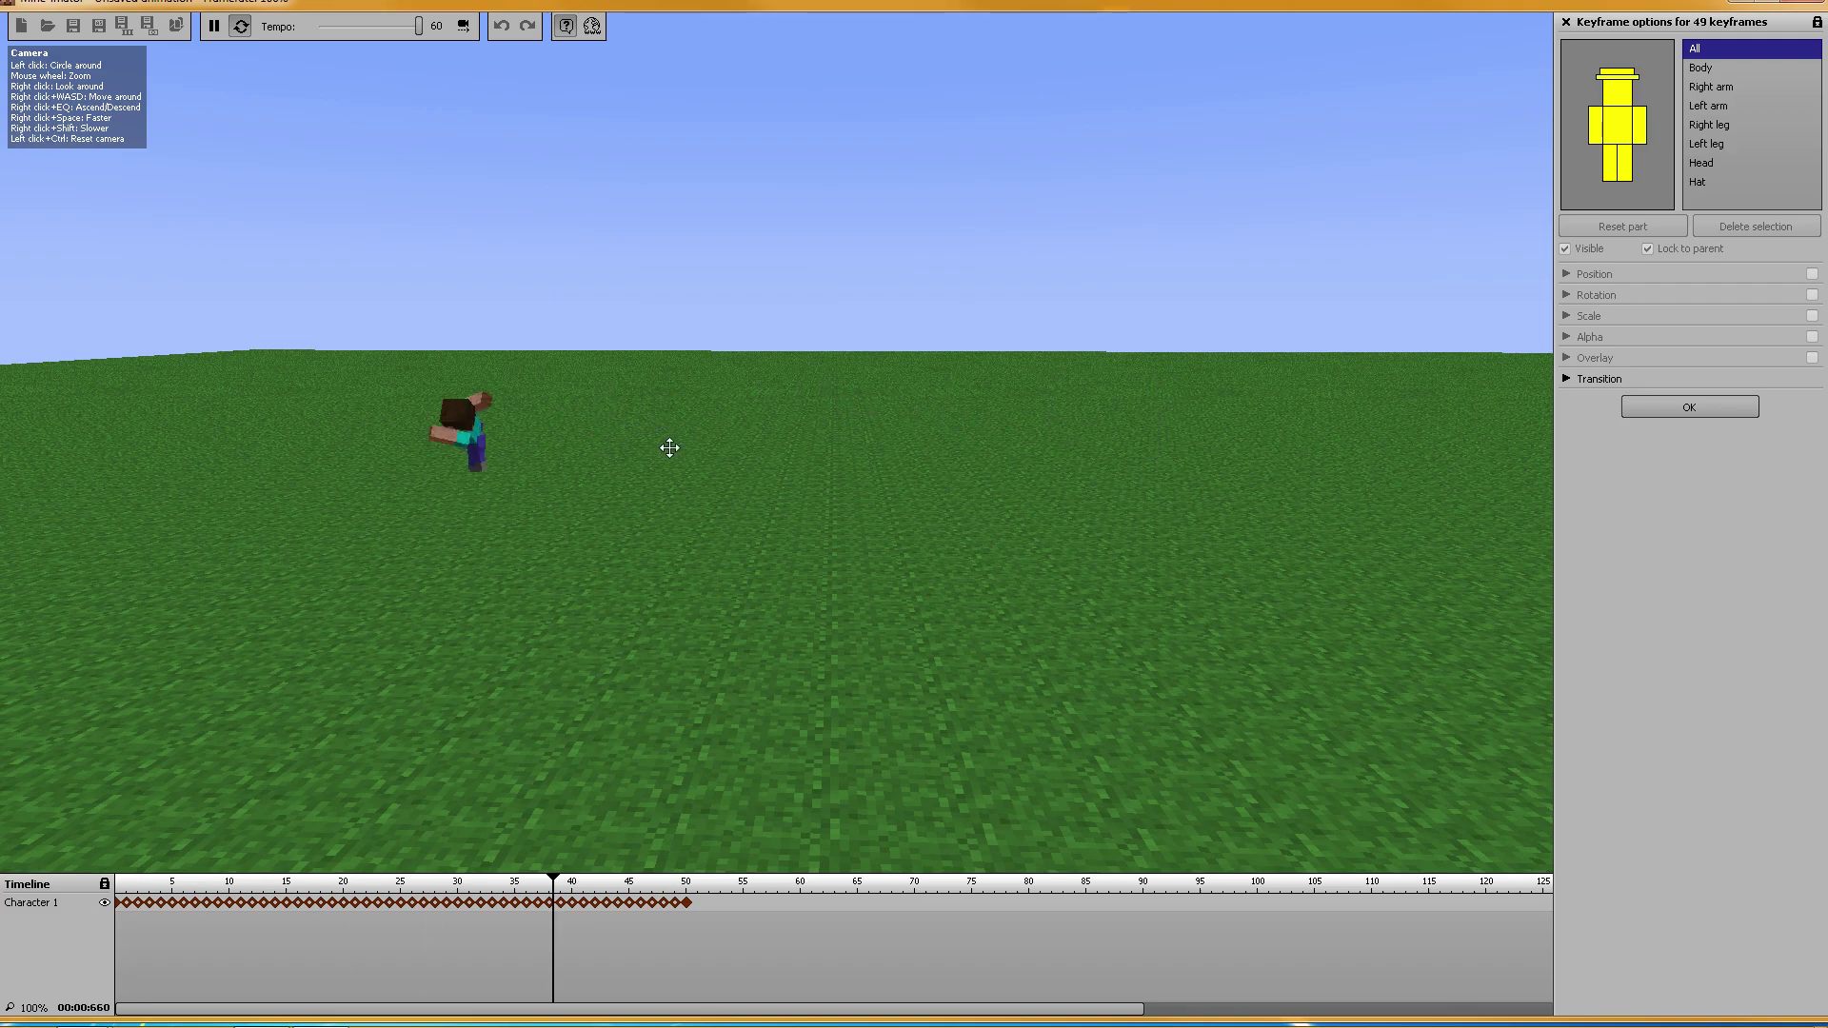
{"action": "left_click_drag", "start_coordinate": [669, 448], "coordinate": [805, 432]}
Step: Compare the walk's playback at tempo 38, 1 and 60 while it keeps looping
{"action": "left_click", "coordinate": [385, 24]}
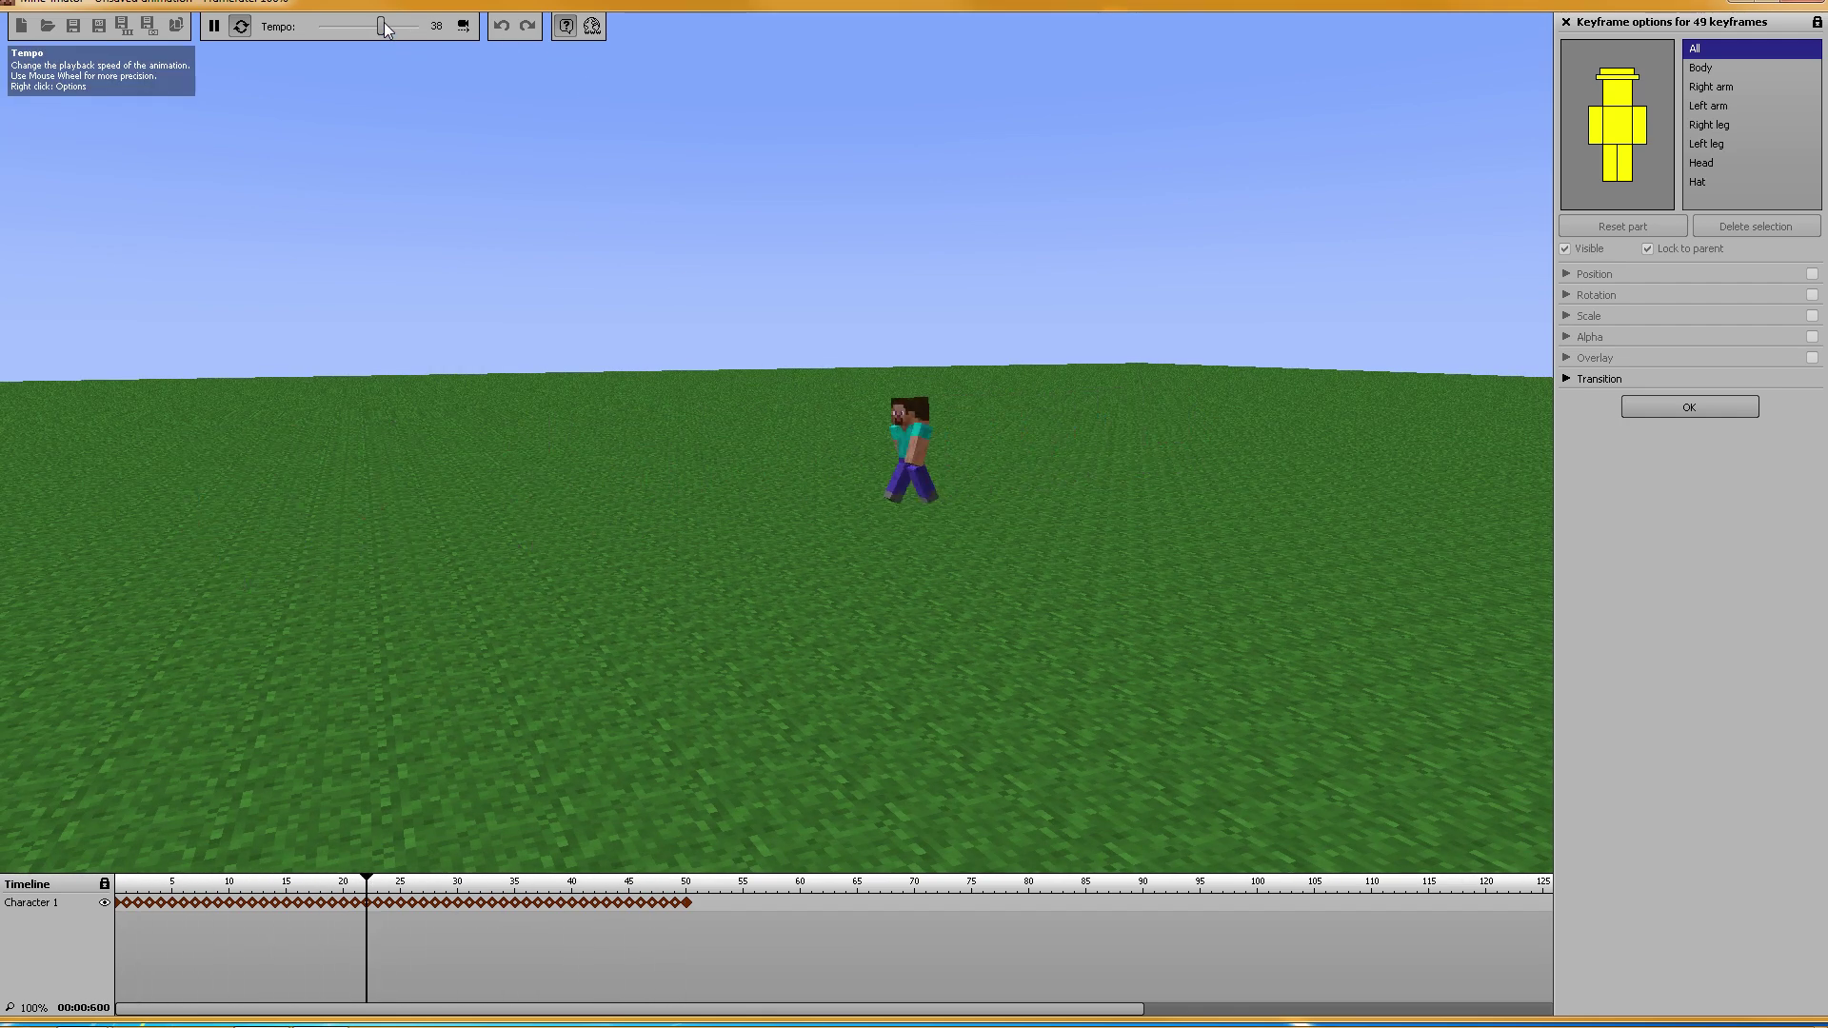
{"action": "left_click", "coordinate": [324, 27]}
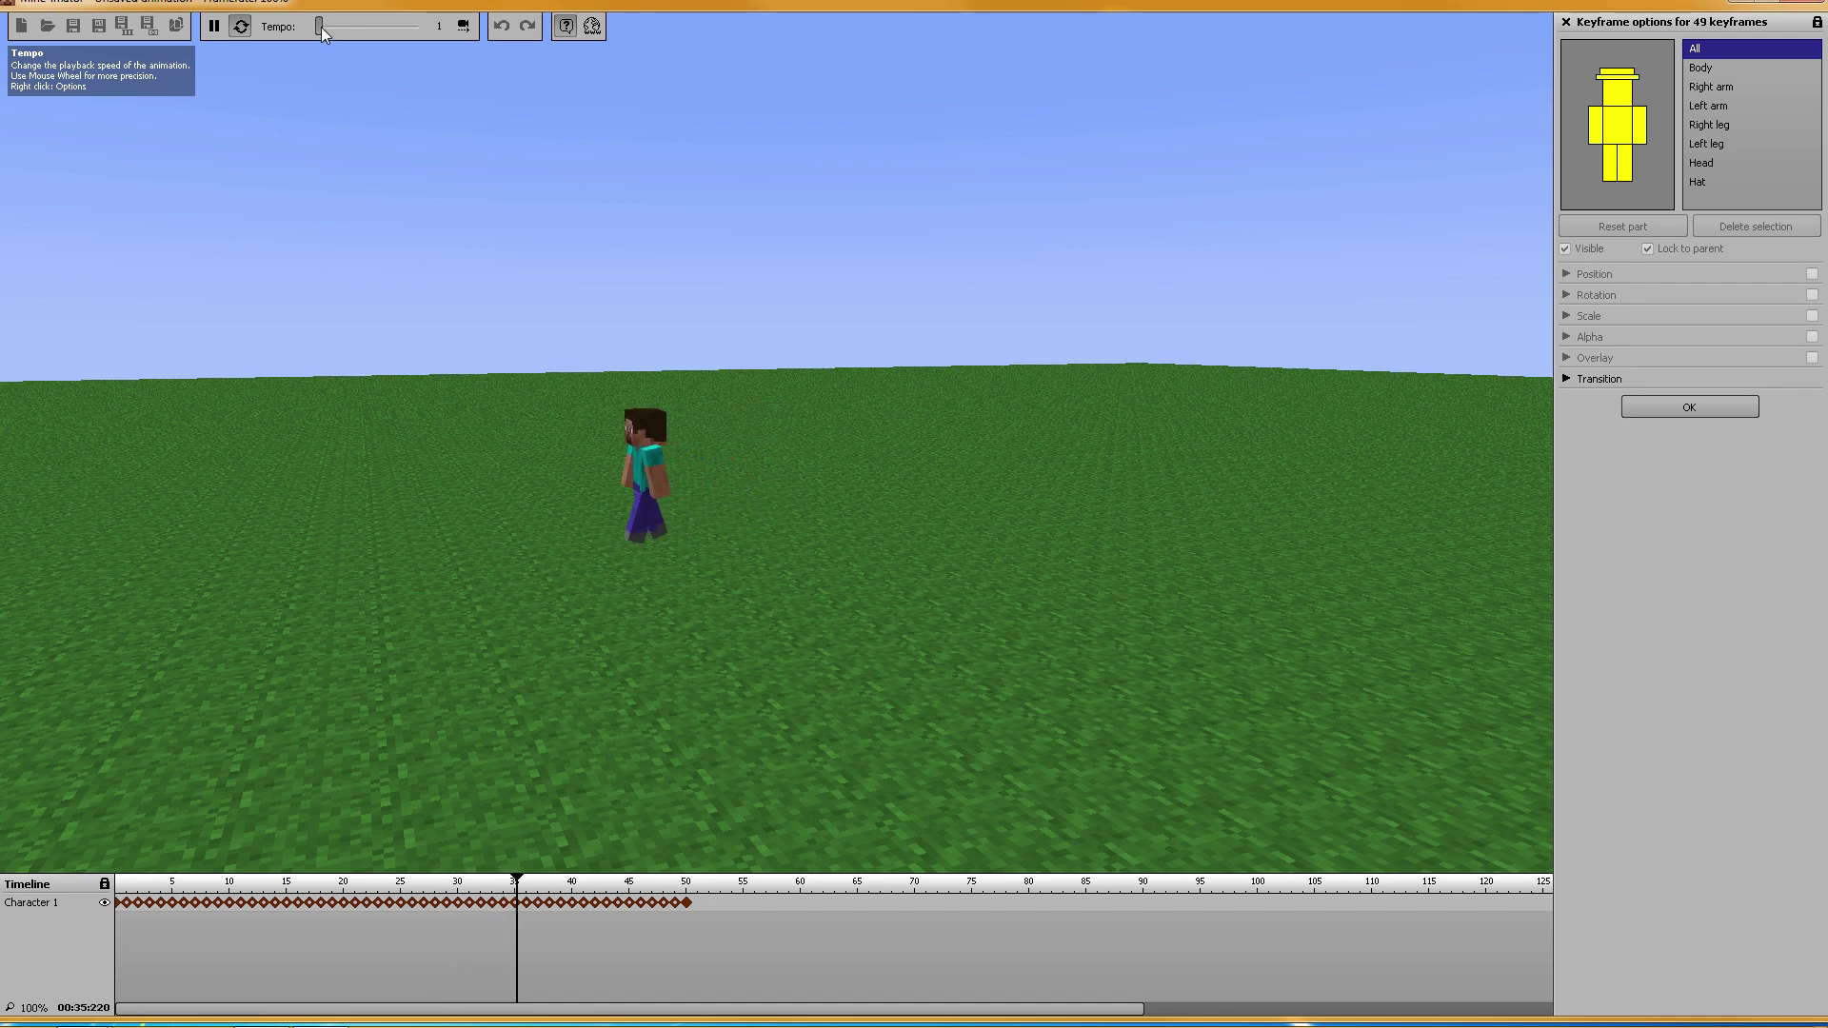
{"action": "left_click_drag", "start_coordinate": [321, 27], "coordinate": [447, 31]}
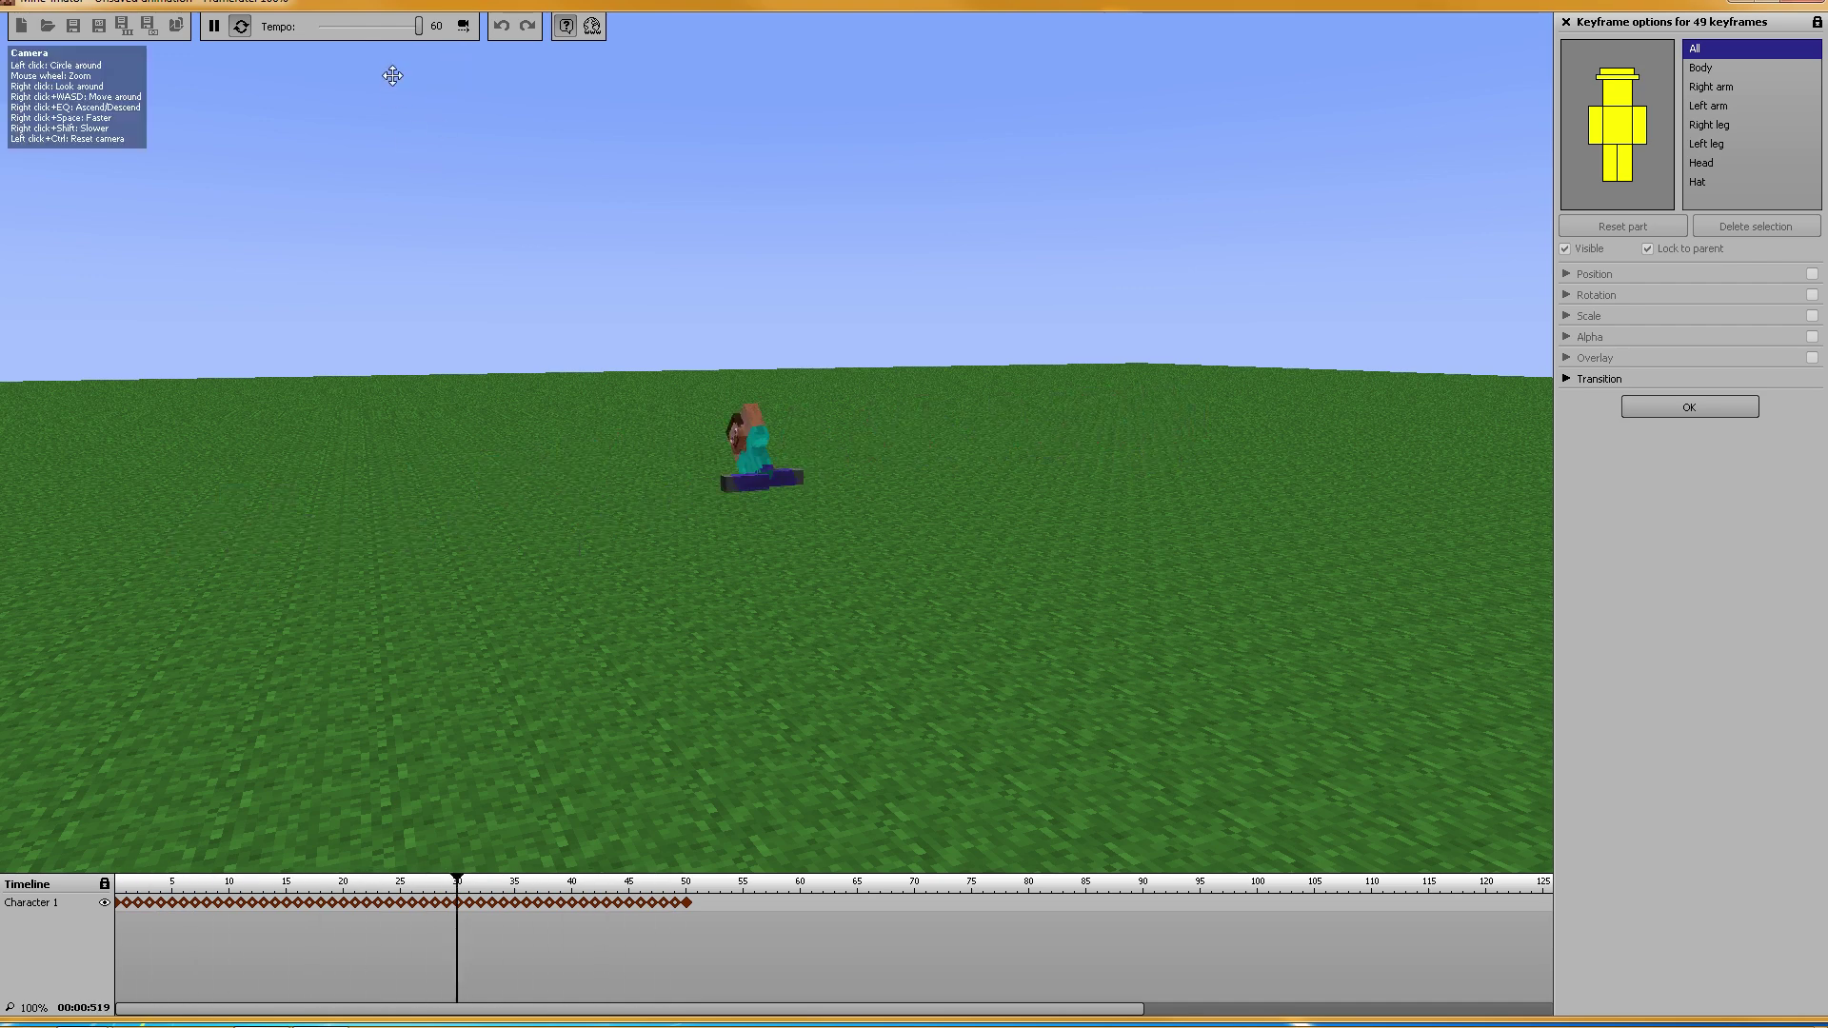
{"action": "mouse_move", "coordinate": [415, 31]}
{"action": "left_mouse_down"}
{"action": "mouse_move", "coordinate": [341, 31]}
{"action": "mouse_move", "coordinate": [431, 25]}
{"action": "left_mouse_up"}
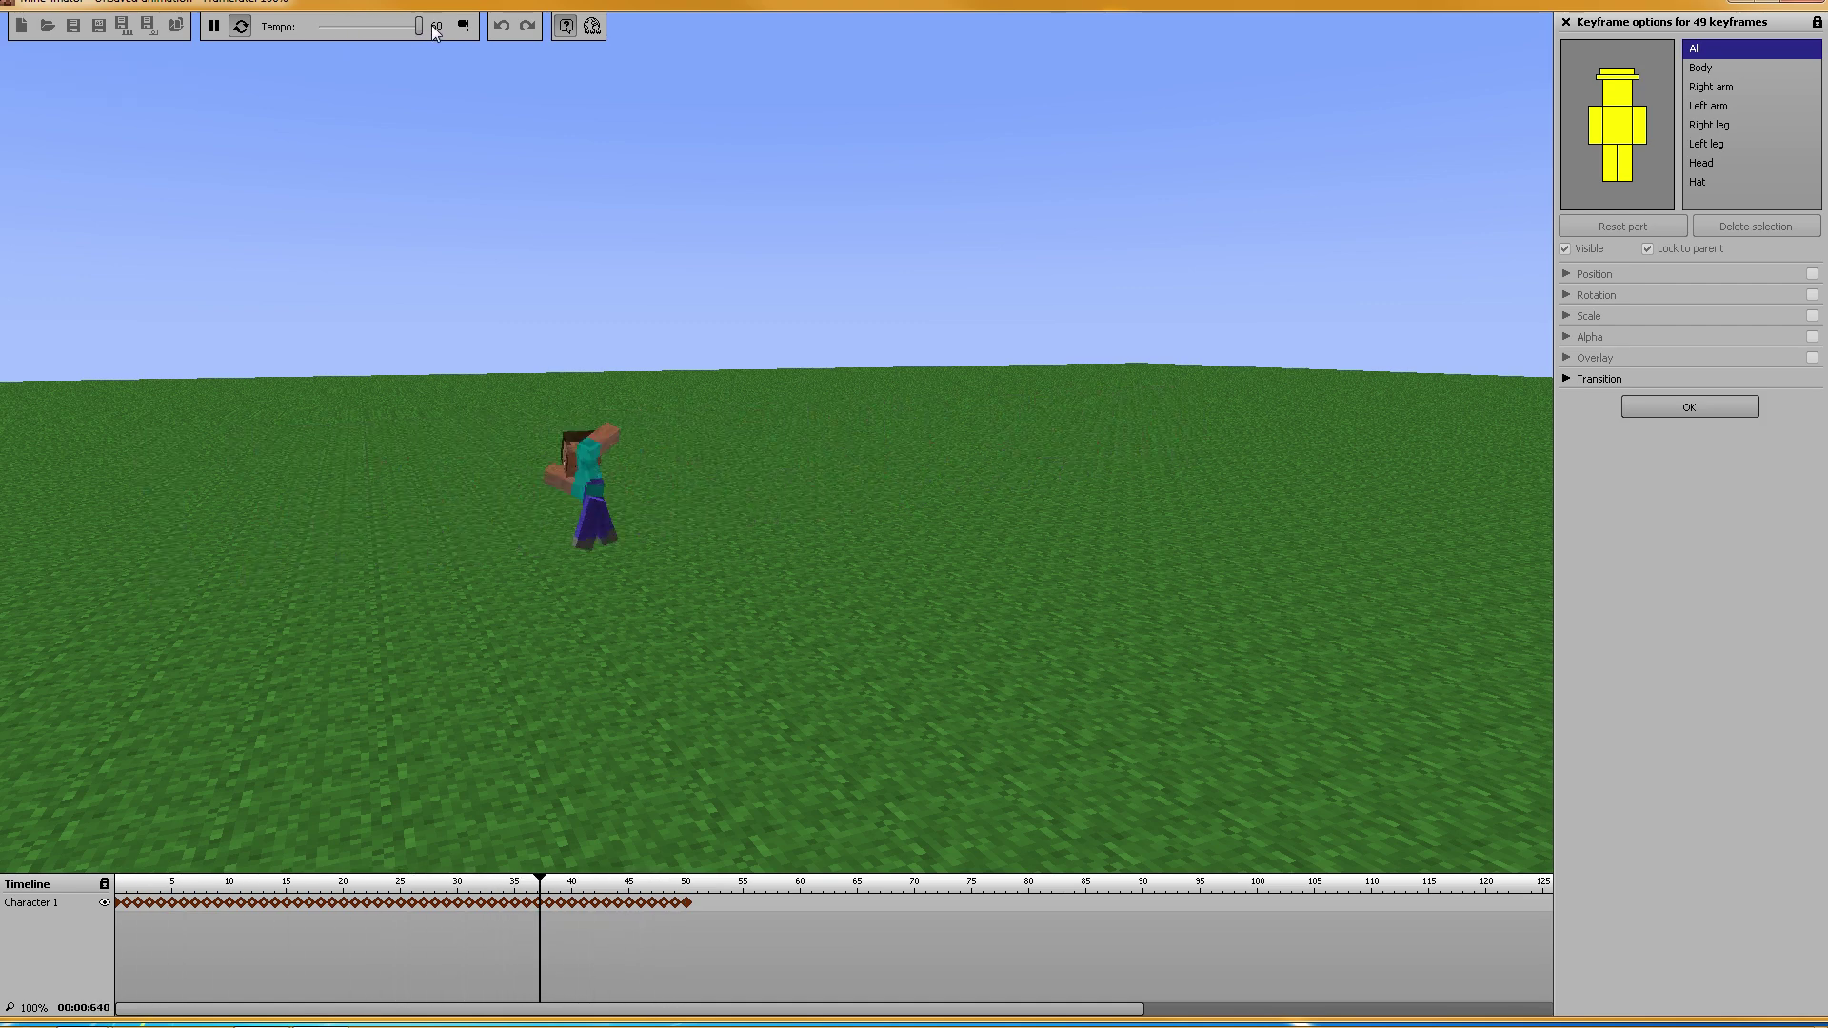
{"action": "left_click_drag", "start_coordinate": [767, 260], "coordinate": [887, 242]}
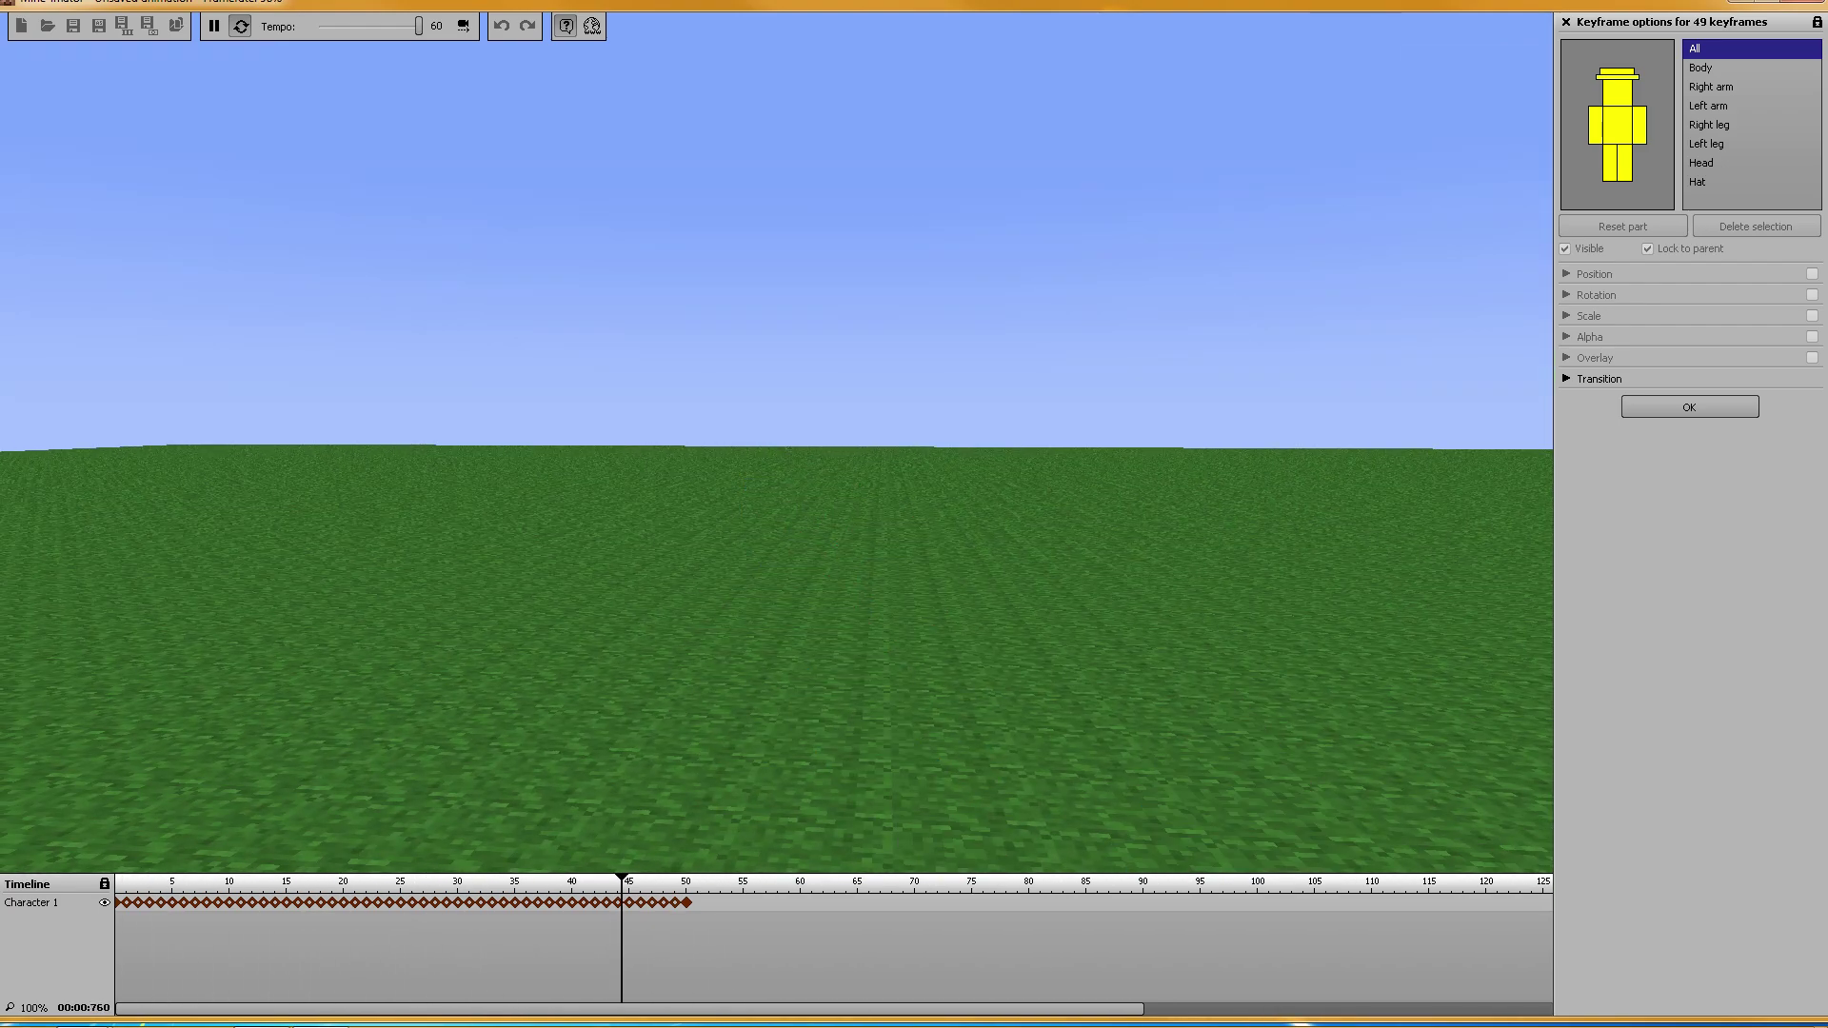
Step: Lower the playback tempo to 8 and watch the looping walk up close from different angles
{"action": "left_click_drag", "start_coordinate": [420, 30], "coordinate": [333, 32]}
{"action": "left_click_drag", "start_coordinate": [362, 114], "coordinate": [486, 92]}
{"action": "left_click_drag", "start_coordinate": [723, 528], "coordinate": [791, 534]}
{"action": "scroll", "coordinate": [791, 534], "scroll_direction": "up", "scroll_amount": 2}
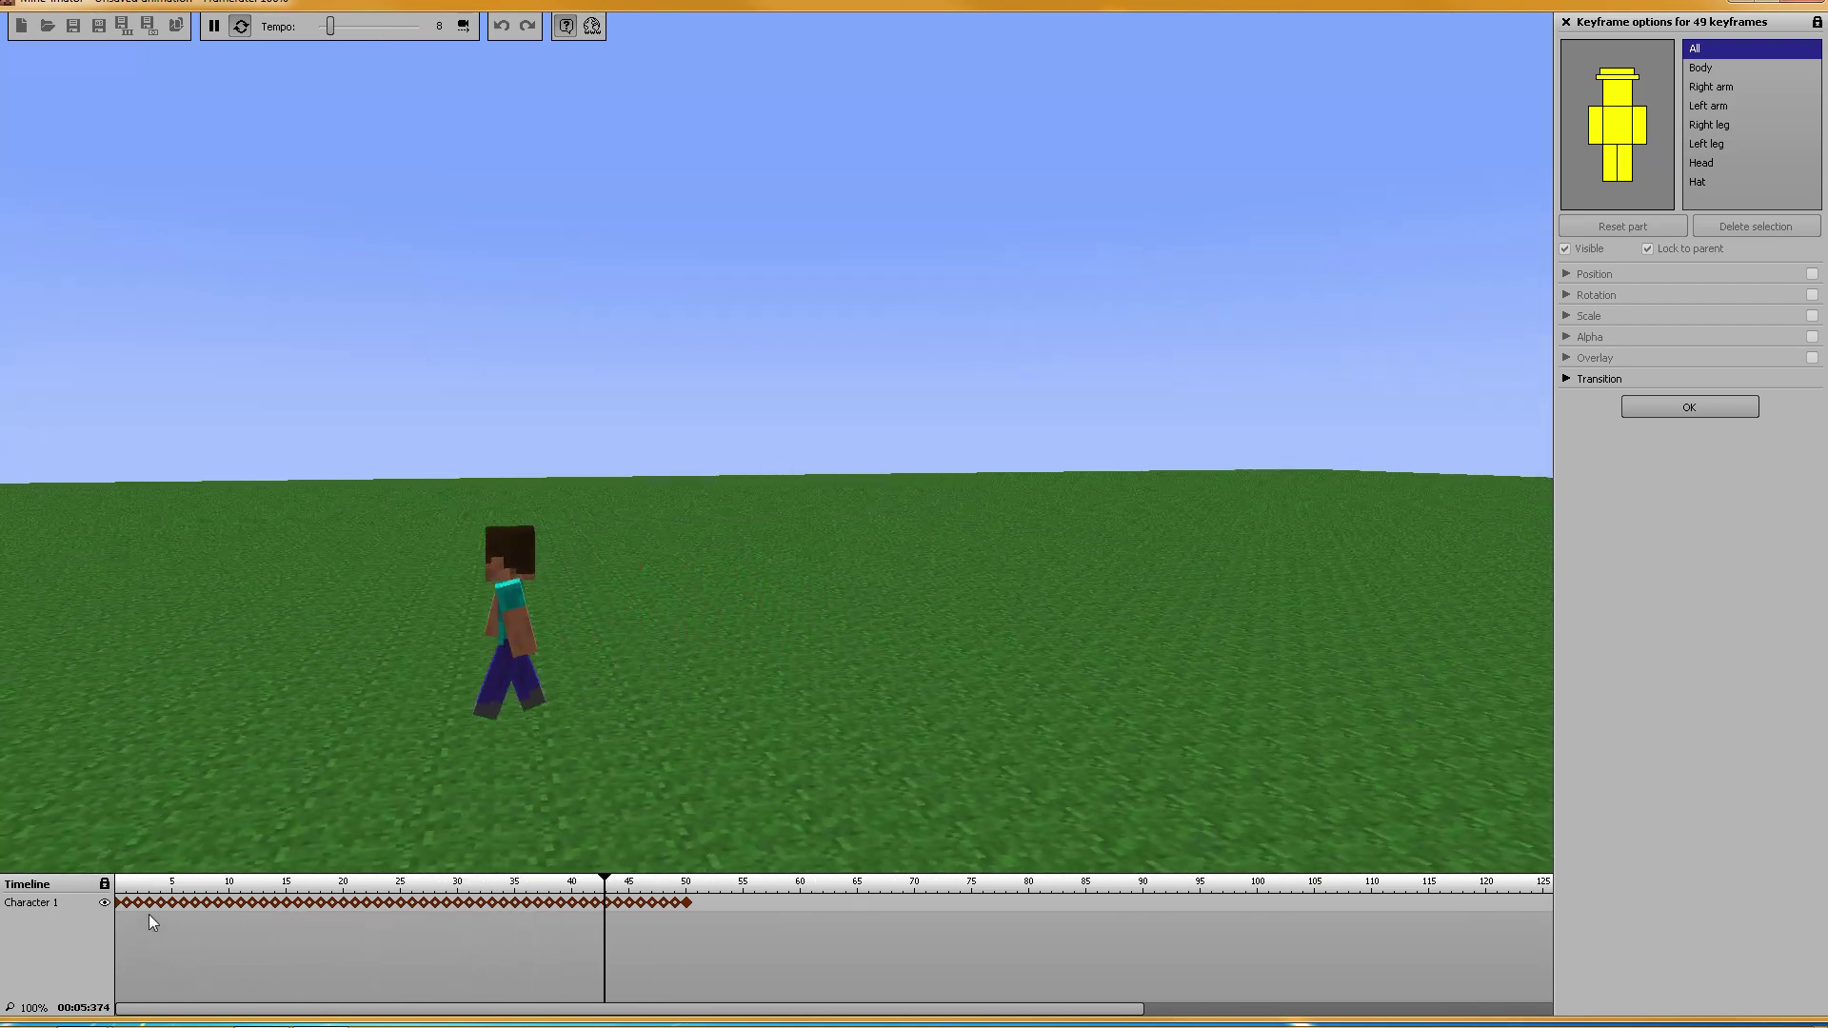
{"action": "left_click_drag", "start_coordinate": [784, 618], "coordinate": [714, 674]}
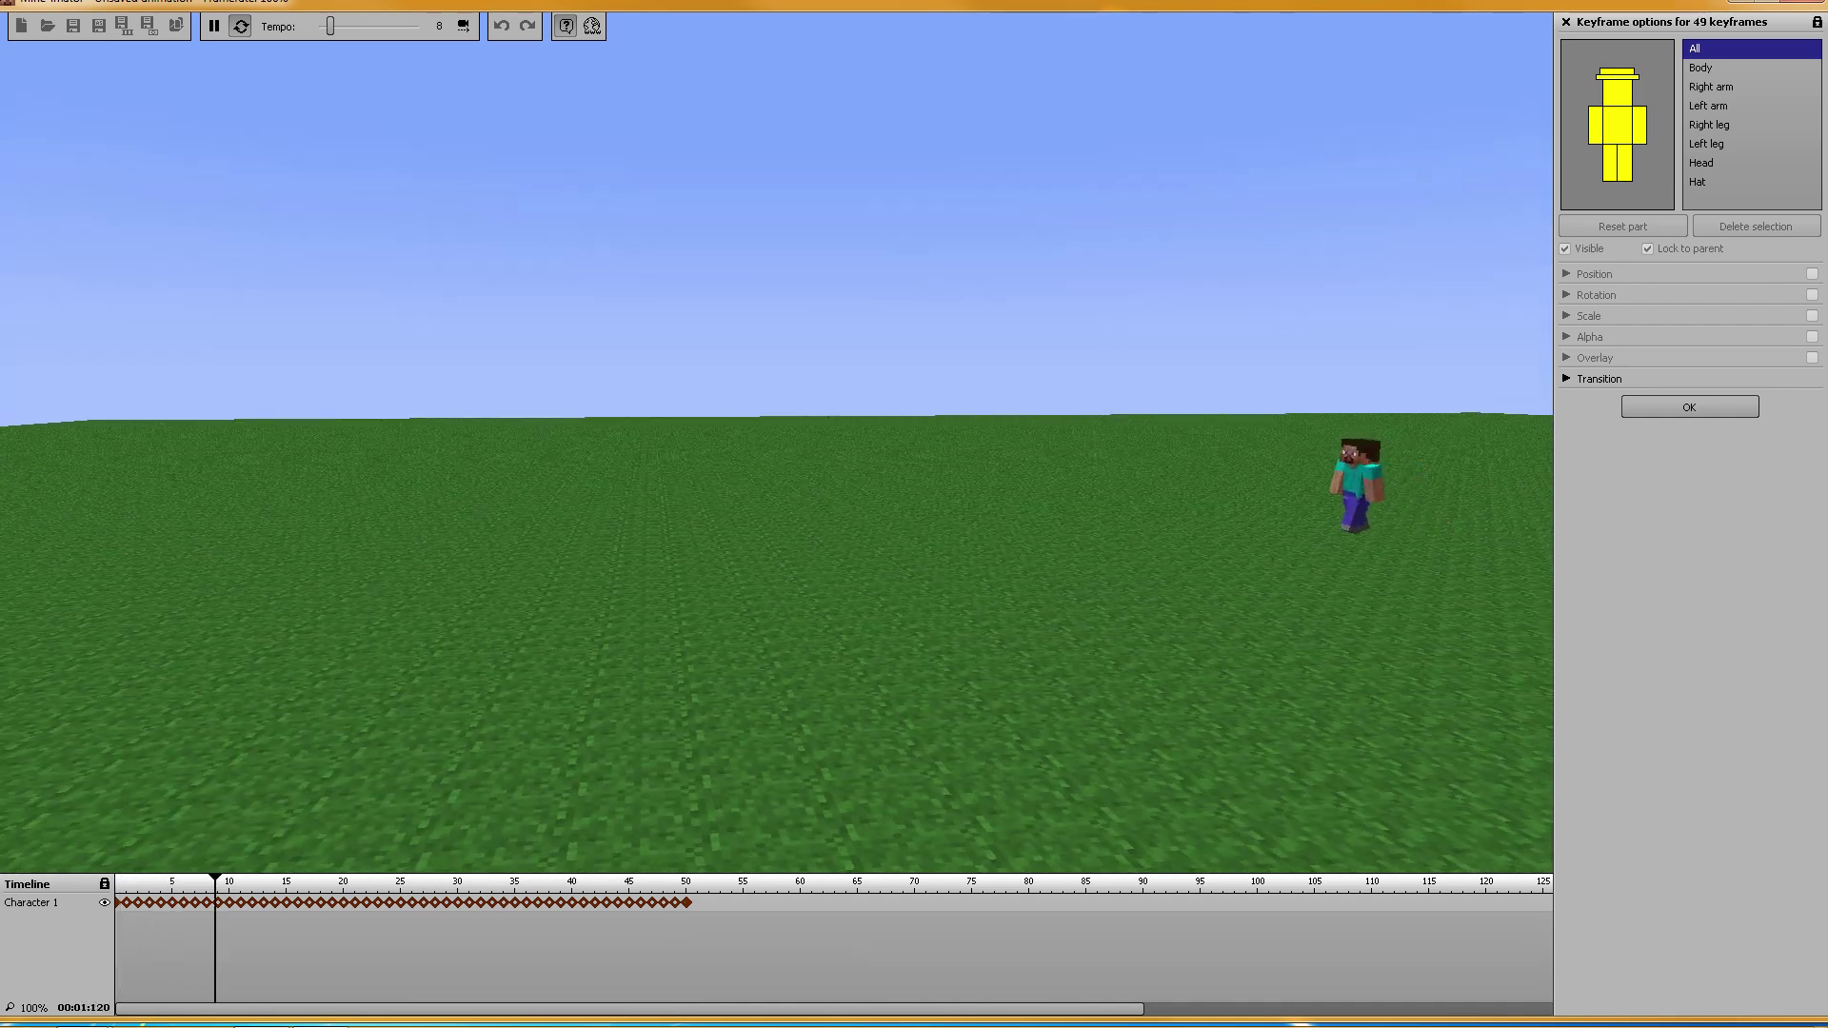